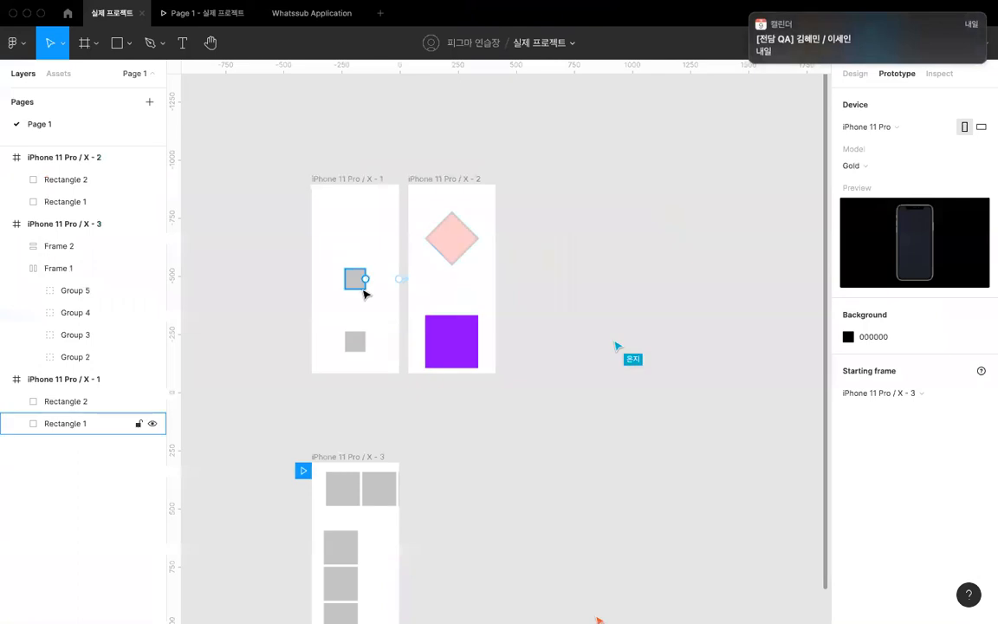
- Enlarge the page list area and add a new page named Page 2
{"action": "scroll", "coordinate": [321, 176], "scroll_direction": "down", "scroll_amount": 5}
{"action": "scroll", "coordinate": [317, 138], "scroll_direction": "up", "scroll_amount": 5}
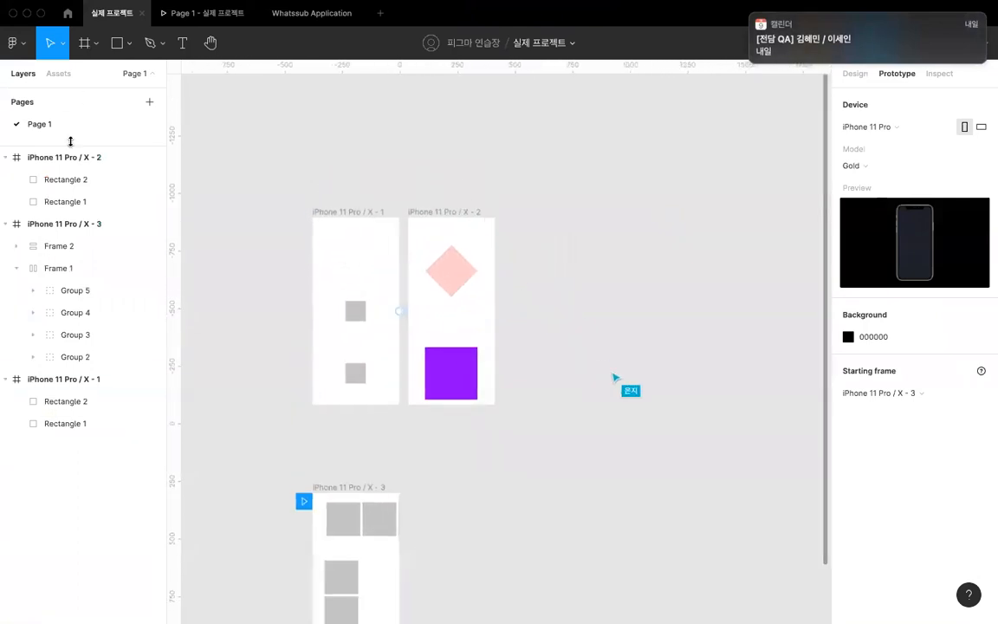
{"action": "left_click_drag", "start_coordinate": [69, 142], "coordinate": [70, 254]}
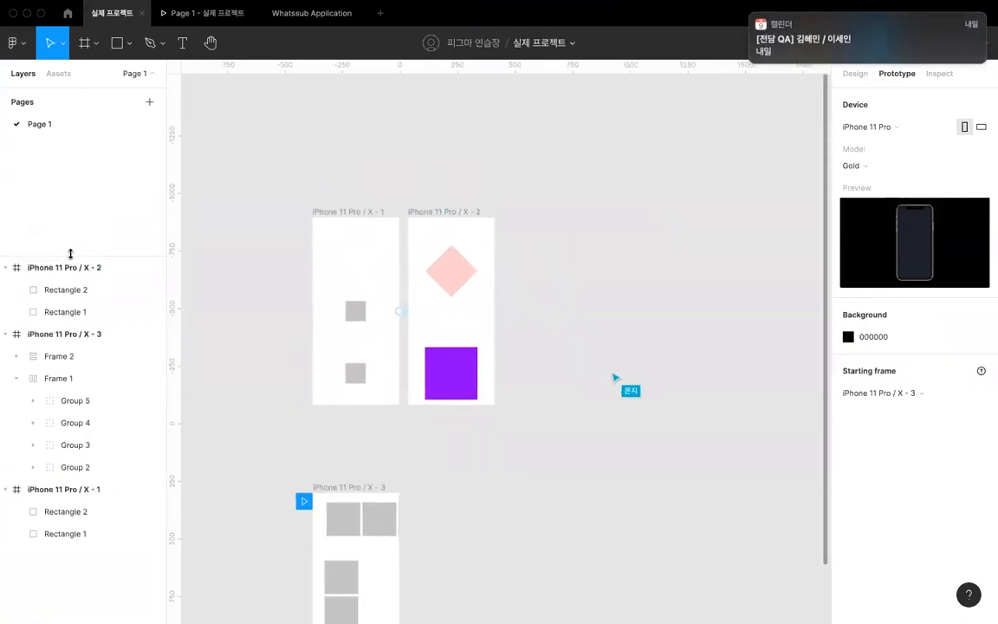
{"action": "left_click", "coordinate": [149, 102]}
{"action": "key", "text": "BackSpace"}
{"action": "type", "text": "Page 2"}
{"action": "key", "text": "Return"}
{"action": "key", "text": "XF86AudioRaiseVolume"}
{"action": "key", "text": "XF86AudioRaiseVolume"}
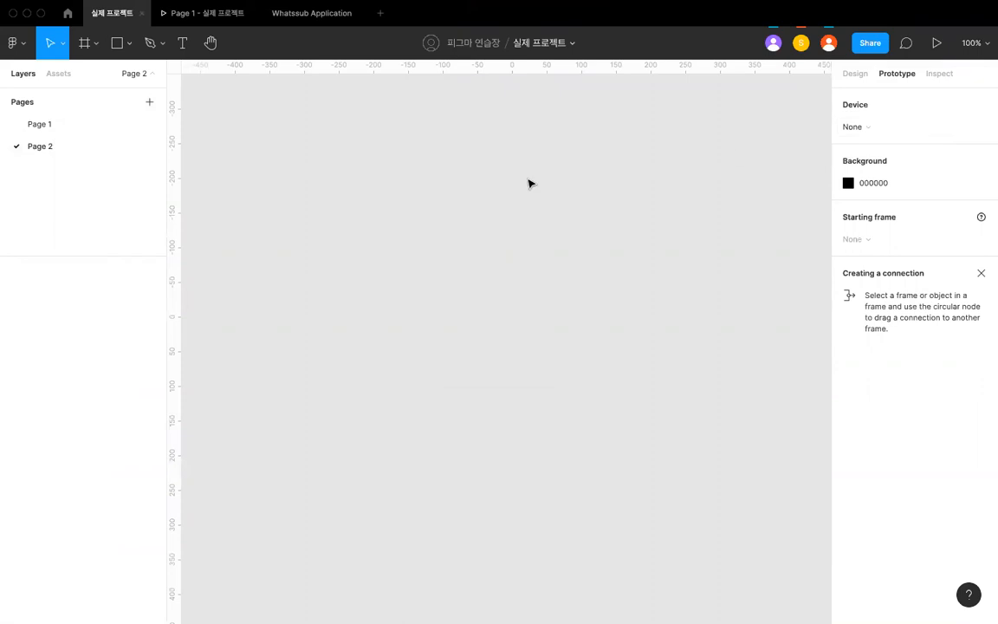
- Add an iPhone 11 Pro / X frame to Page 2 and show its design properties
{"action": "left_click", "coordinate": [91, 48]}
{"action": "left_click", "coordinate": [100, 76]}
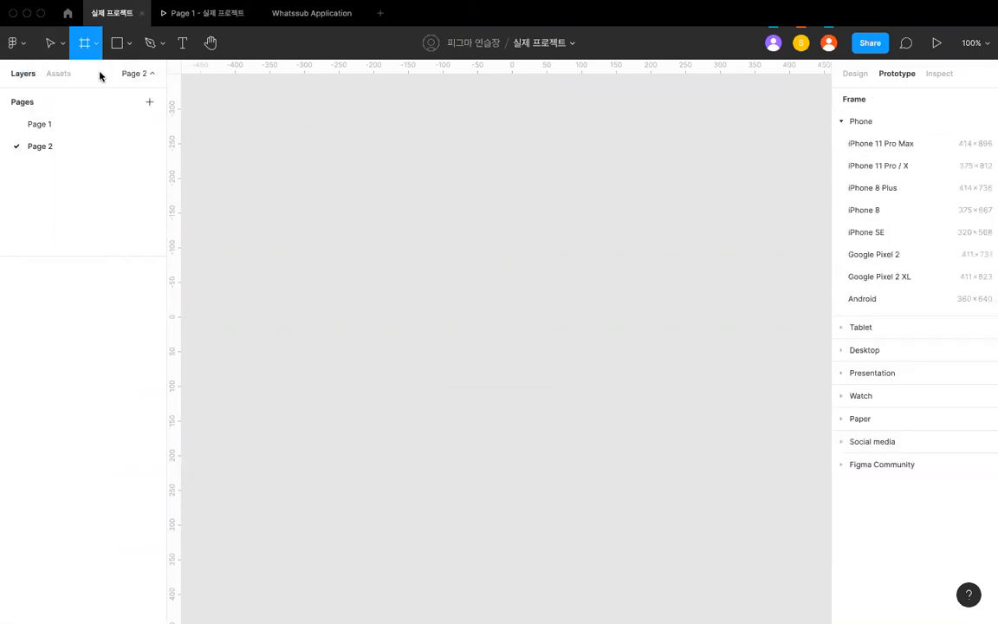
{"action": "left_click", "coordinate": [879, 166]}
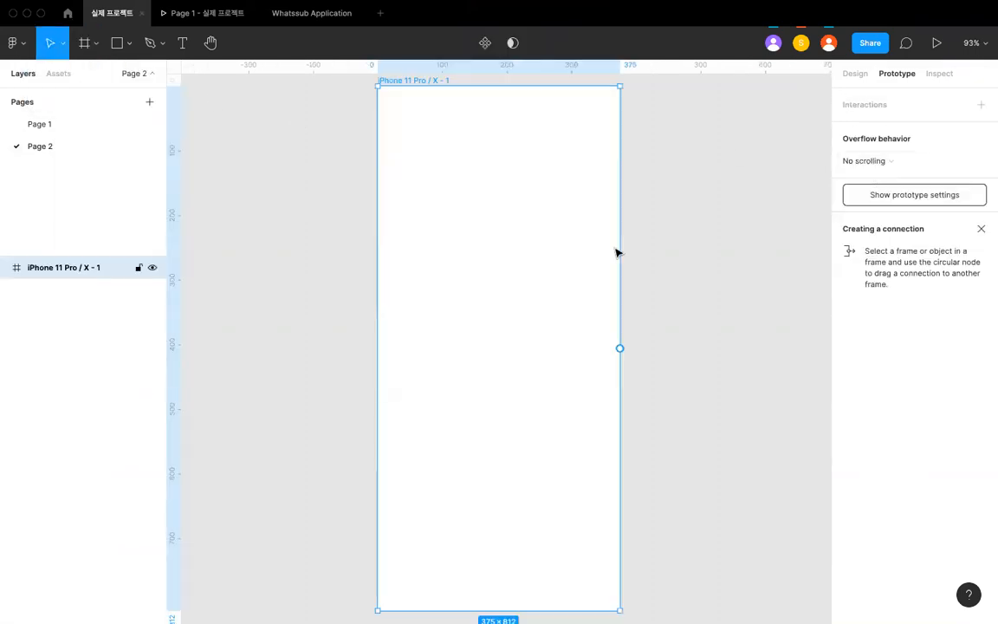
{"action": "scroll", "coordinate": [676, 253], "scroll_direction": "down", "scroll_amount": 2, "text": "ctrl"}
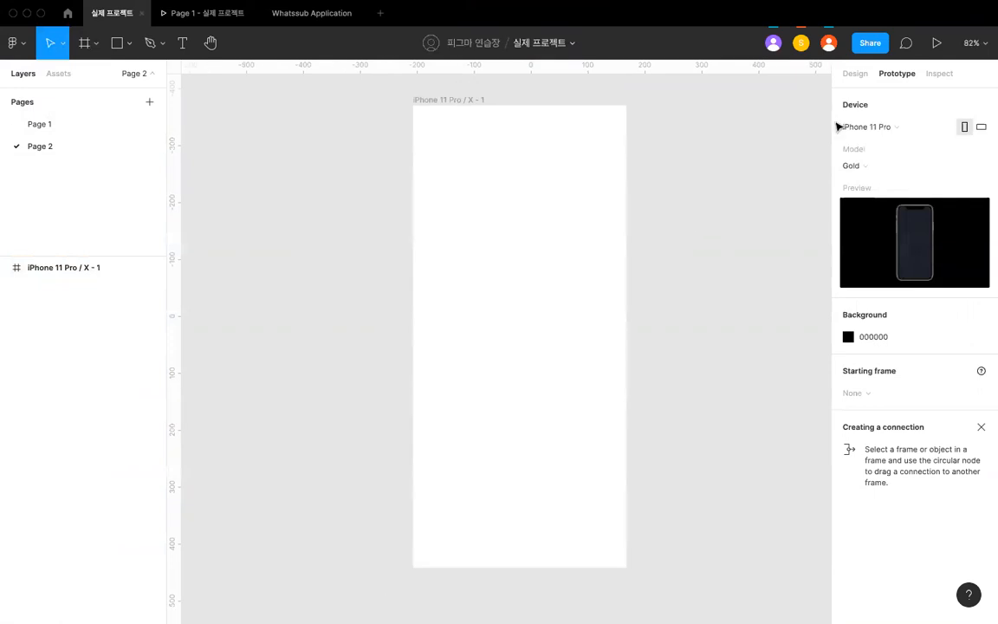
{"action": "left_click", "coordinate": [855, 77]}
{"action": "scroll", "coordinate": [685, 163], "scroll_direction": "down", "scroll_amount": 5, "text": "ctrl"}
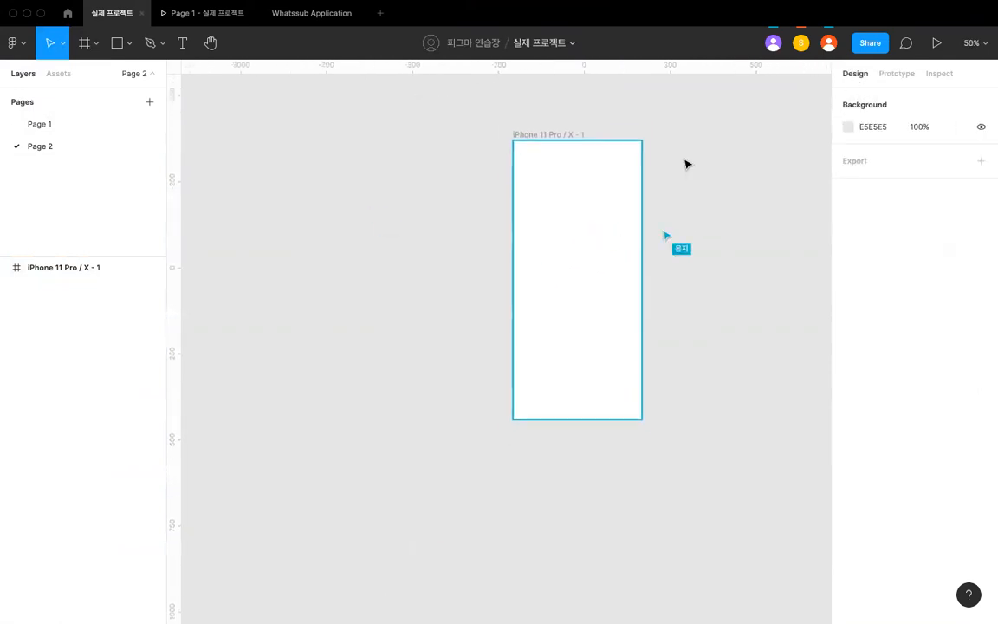
{"action": "left_click", "coordinate": [802, 45]}
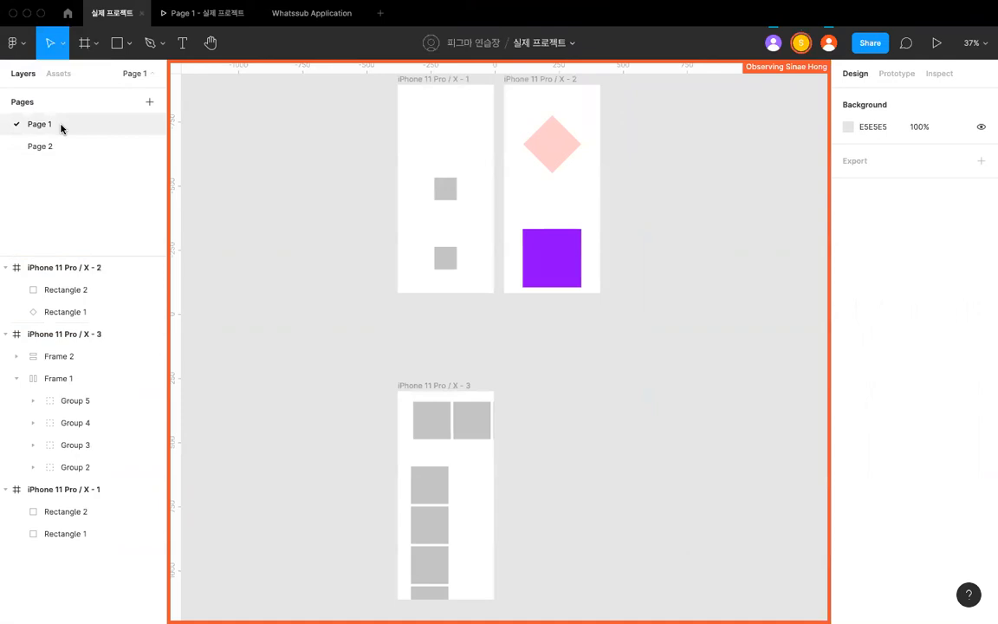
{"action": "left_click", "coordinate": [52, 146]}
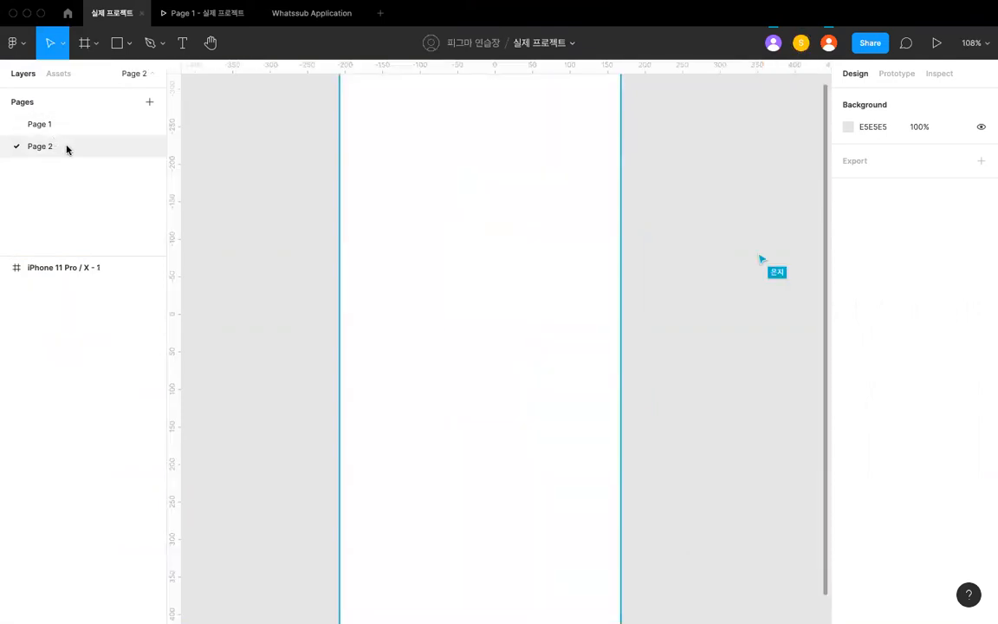
{"action": "scroll", "coordinate": [448, 224], "scroll_direction": "down", "scroll_amount": 3}
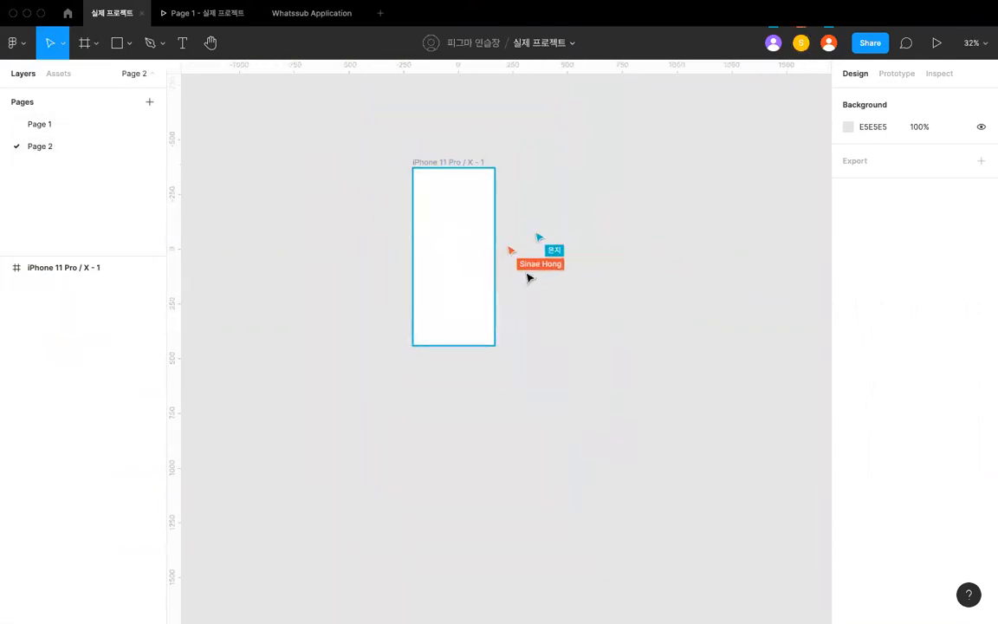
{"action": "scroll", "coordinate": [528, 277], "scroll_direction": "up", "scroll_amount": 2}
{"action": "scroll", "coordinate": [511, 174], "scroll_direction": "up", "scroll_amount": 1}
{"action": "scroll", "coordinate": [509, 173], "scroll_direction": "up", "scroll_amount": 2}
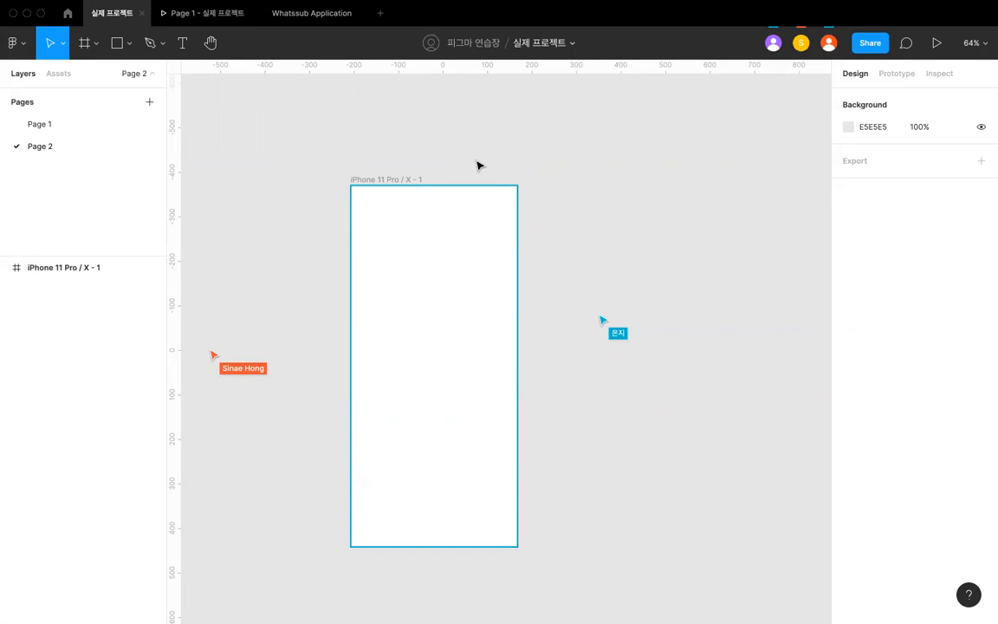
{"action": "scroll", "coordinate": [480, 167], "scroll_direction": "down", "scroll_amount": 2}
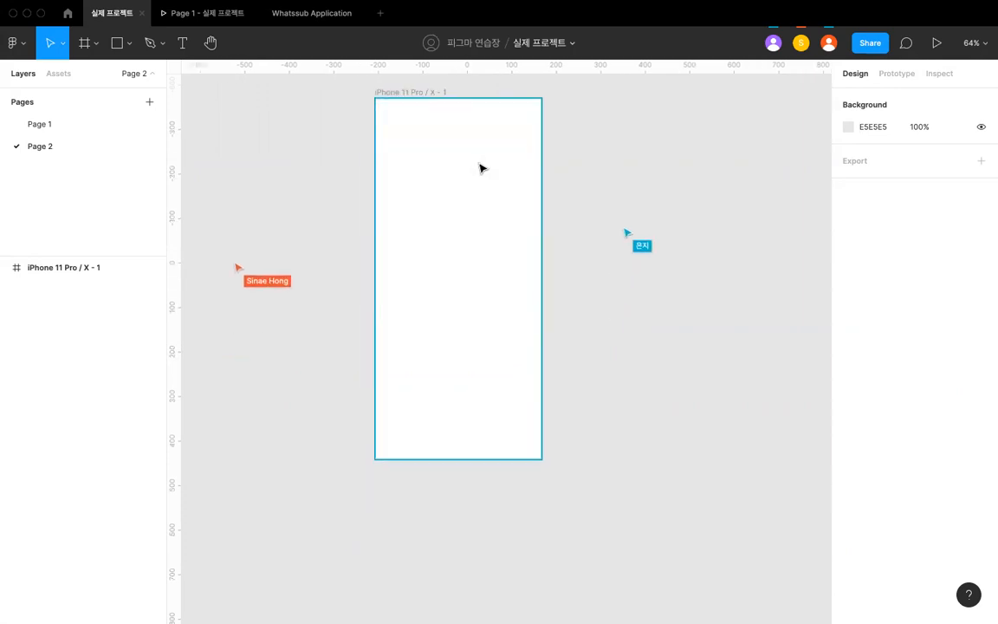
{"action": "scroll", "coordinate": [544, 208], "scroll_direction": "up", "scroll_amount": 1}
{"action": "left_click", "coordinate": [531, 203]}
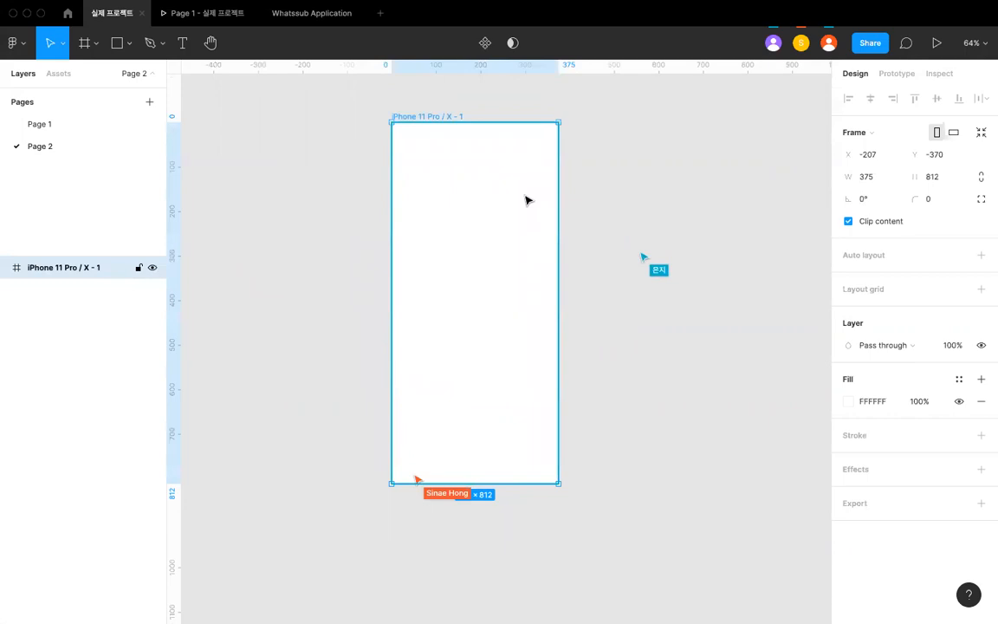
{"action": "left_click", "coordinate": [601, 218]}
- Draw a wide rectangle near the lower edge of the phone frame
{"action": "scroll", "coordinate": [601, 218], "scroll_direction": "up", "scroll_amount": 3}
{"action": "scroll", "coordinate": [601, 217], "scroll_direction": "down", "scroll_amount": 1}
{"action": "left_click", "coordinate": [117, 43]}
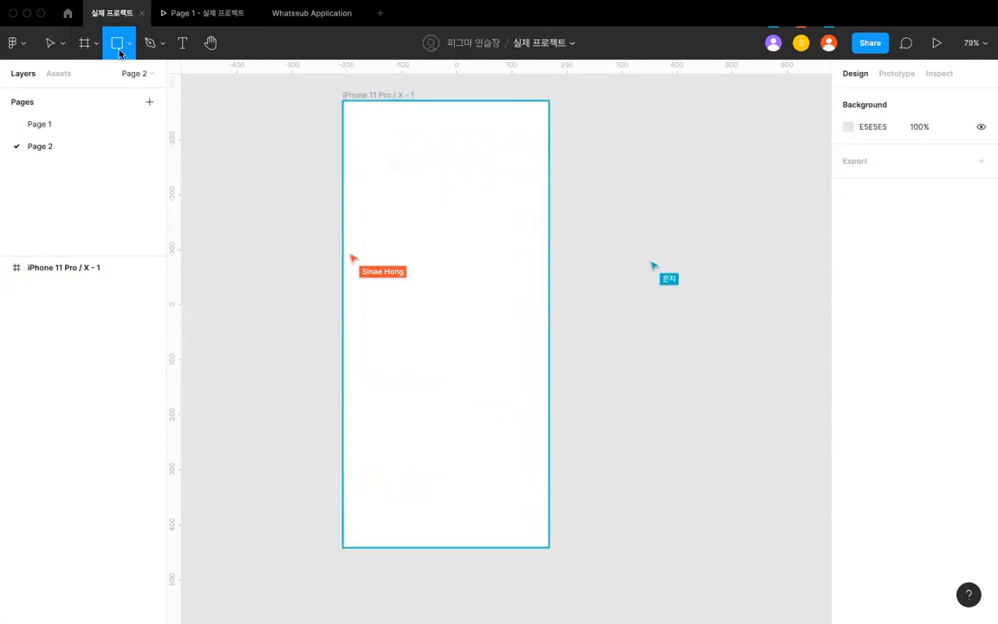
{"action": "left_click", "coordinate": [128, 45]}
{"action": "left_click", "coordinate": [124, 82]}
{"action": "scroll", "coordinate": [334, 449], "scroll_direction": "down", "scroll_amount": 3}
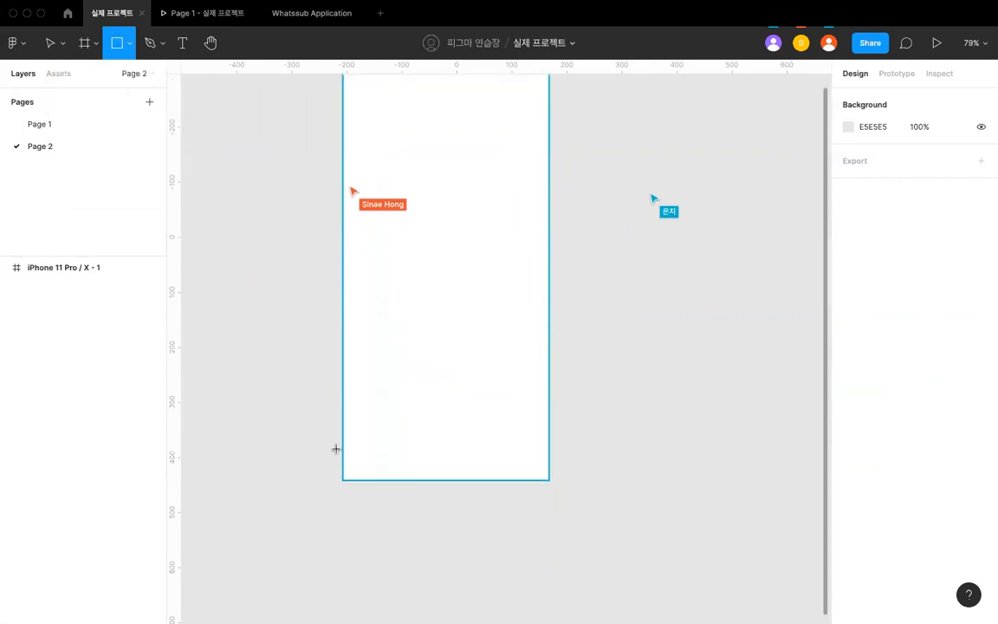
{"action": "mouse_move", "coordinate": [352, 421]}
{"action": "left_mouse_down"}
{"action": "mouse_move", "coordinate": [510, 470]}
{"action": "mouse_move", "coordinate": [535, 459]}
{"action": "left_mouse_up"}
- Set the rectangle's height to 48 and its width to 327
{"action": "left_click", "coordinate": [942, 156]}
{"action": "type", "text": "48"}
{"action": "key", "text": "Tab"}
{"action": "left_click", "coordinate": [875, 156]}
{"action": "type", "text": "327"}
{"action": "key", "text": "Return"}
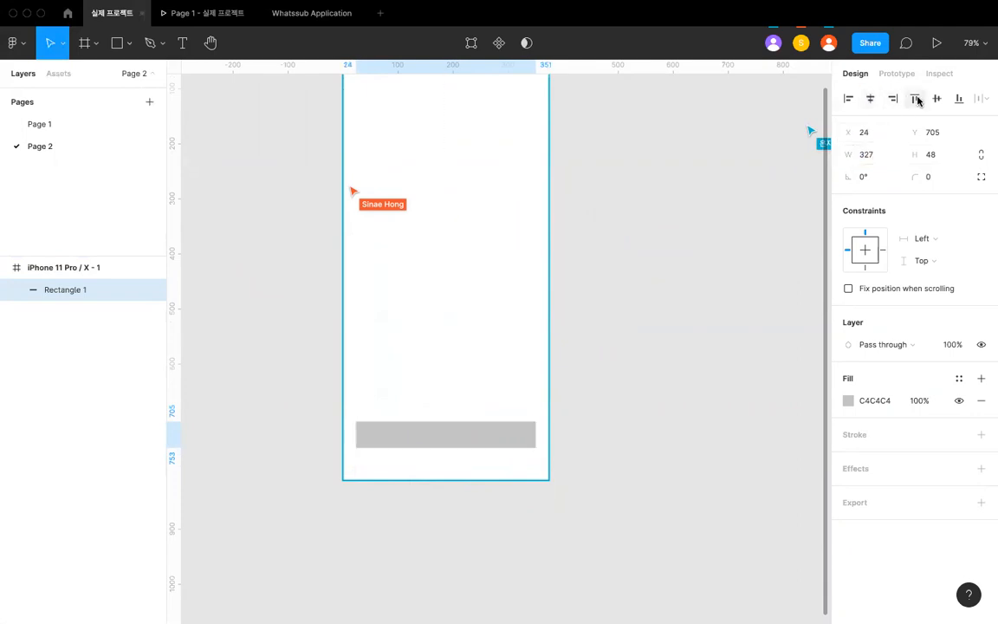
- Add the text "Button" on top of the grey rectangle
{"action": "left_click", "coordinate": [553, 412]}
{"action": "scroll", "coordinate": [521, 432], "scroll_direction": "up", "scroll_amount": 5}
{"action": "key", "text": "t"}
{"action": "left_click", "coordinate": [452, 435]}
{"action": "type", "text": "dsadkakj"}
{"action": "key", "text": "BackSpace"}
{"action": "key", "text": "BackSpace"}
{"action": "key", "text": "BackSpace"}
{"action": "key", "text": "BackSpace"}
{"action": "key", "text": "BackSpace"}
{"action": "key", "text": "BackSpace"}
{"action": "key", "text": "BackSpace"}
{"action": "key", "text": "BackSpace"}
{"action": "type", "text": "Button"}
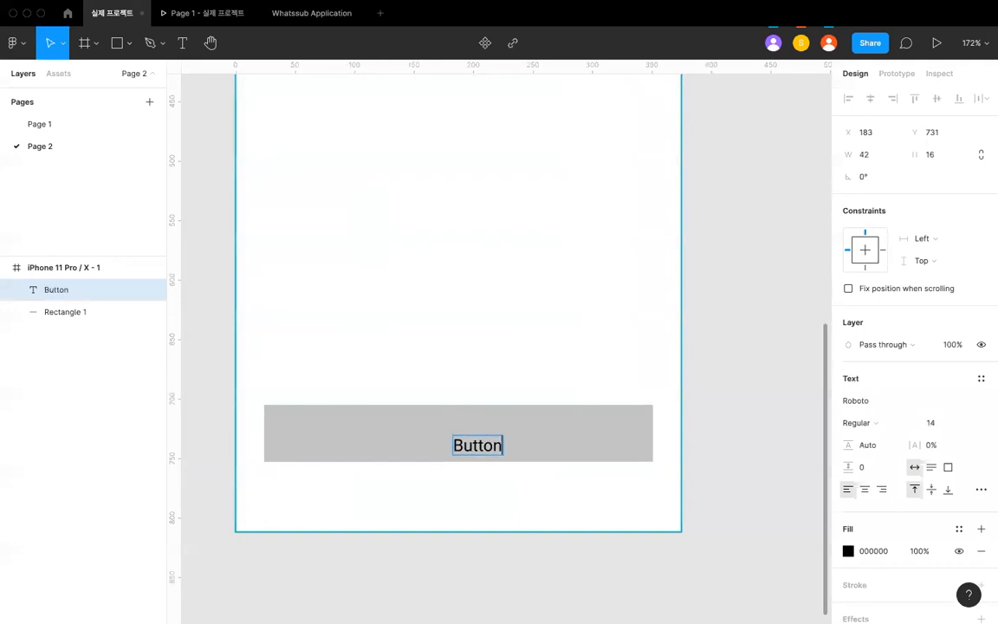
{"action": "key", "text": "Escape"}
- Centre the Button text horizontally and vertically on the rectangle and group the two layers
{"action": "left_click", "coordinate": [512, 431], "text": "shift"}
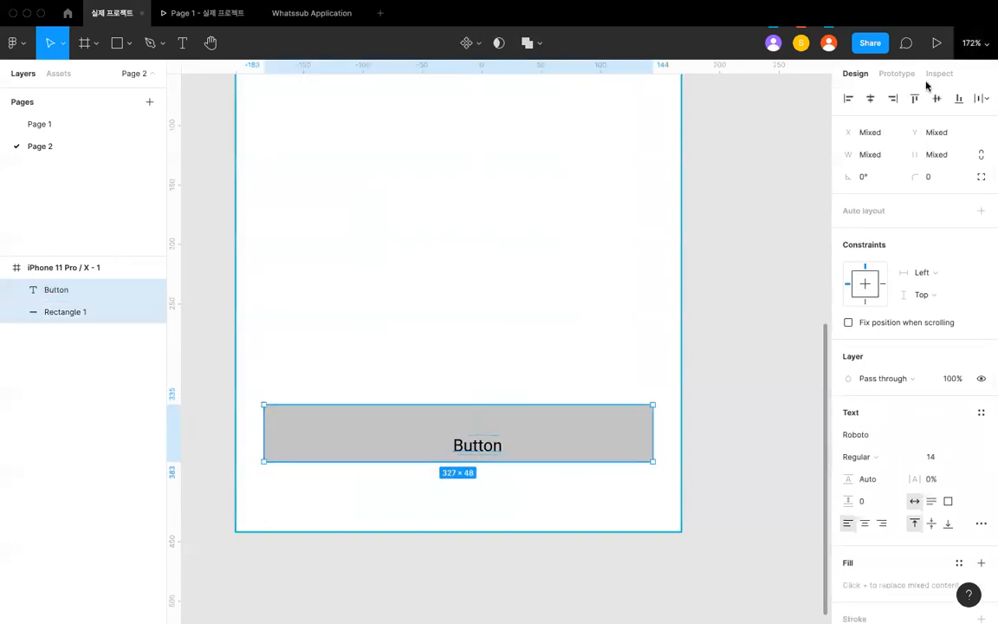
{"action": "left_click", "coordinate": [870, 98]}
{"action": "left_click", "coordinate": [394, 363]}
{"action": "left_click_drag", "start_coordinate": [394, 363], "coordinate": [494, 456]}
{"action": "key", "text": "super+g"}
- Set the corner radius of the rectangle inside the button group to 8
{"action": "left_click", "coordinate": [542, 368]}
{"action": "double_click", "coordinate": [545, 423]}
{"action": "left_click", "coordinate": [926, 181]}
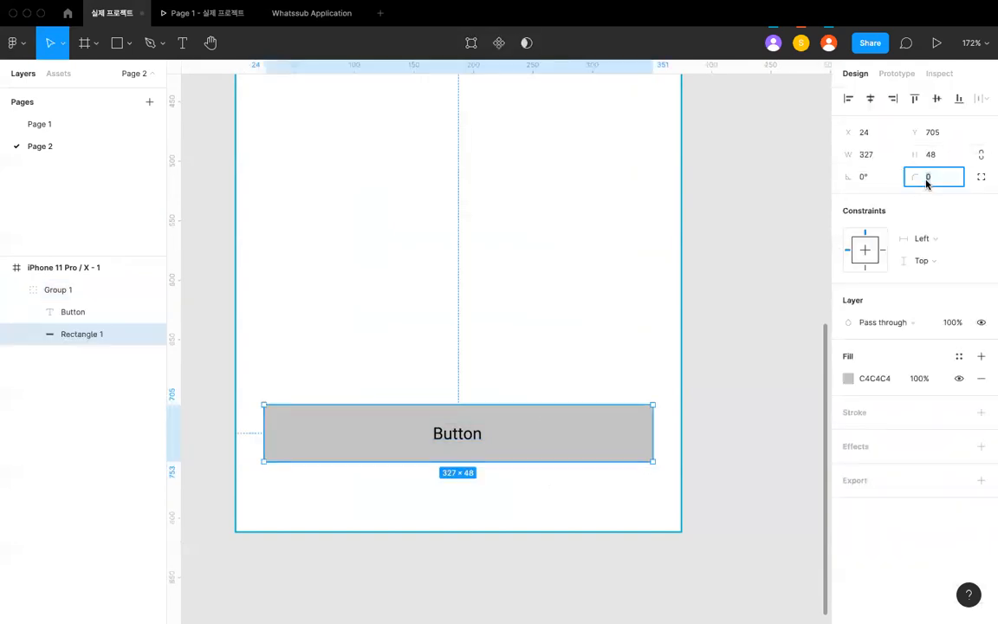
{"action": "type", "text": "8"}
{"action": "key", "text": "Return"}
{"action": "left_click", "coordinate": [641, 265]}
- Change the button rectangle's fill to blue 007CEE
{"action": "left_click", "coordinate": [622, 432]}
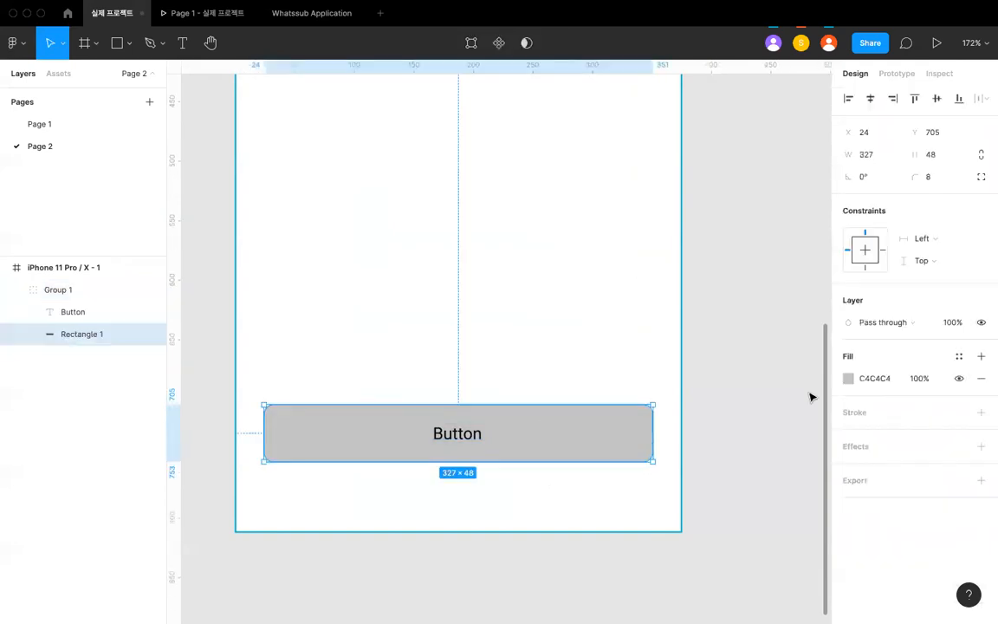
{"action": "left_click", "coordinate": [842, 380]}
{"action": "left_click_drag", "start_coordinate": [787, 374], "coordinate": [749, 349]}
{"action": "left_click", "coordinate": [772, 460]}
{"action": "left_click_drag", "start_coordinate": [771, 412], "coordinate": [851, 373]}
- Change the Button text's fill to white FFFFFF
{"action": "left_click", "coordinate": [464, 437]}
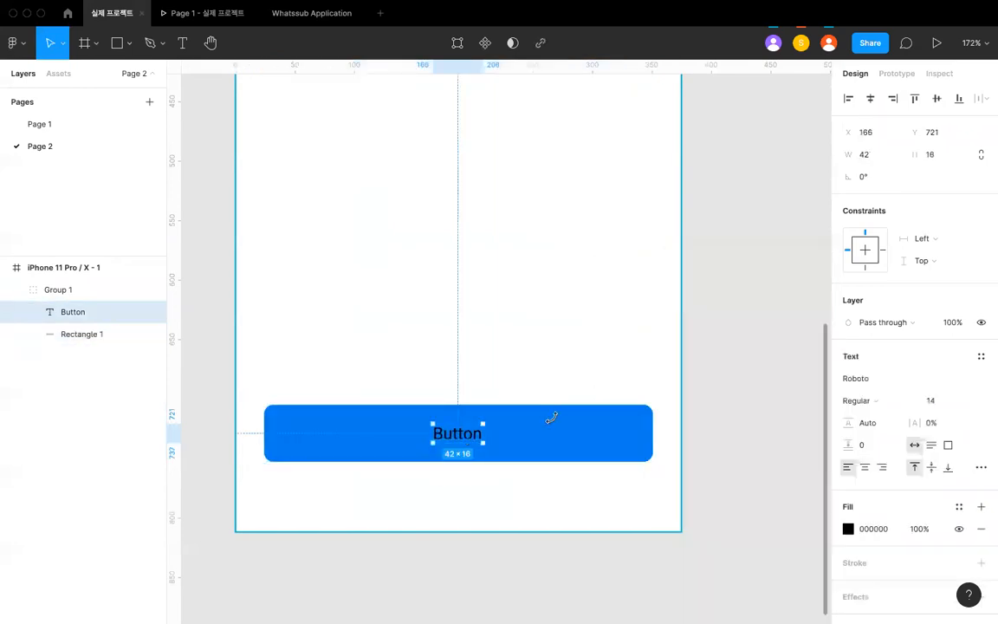
{"action": "left_click", "coordinate": [849, 530]}
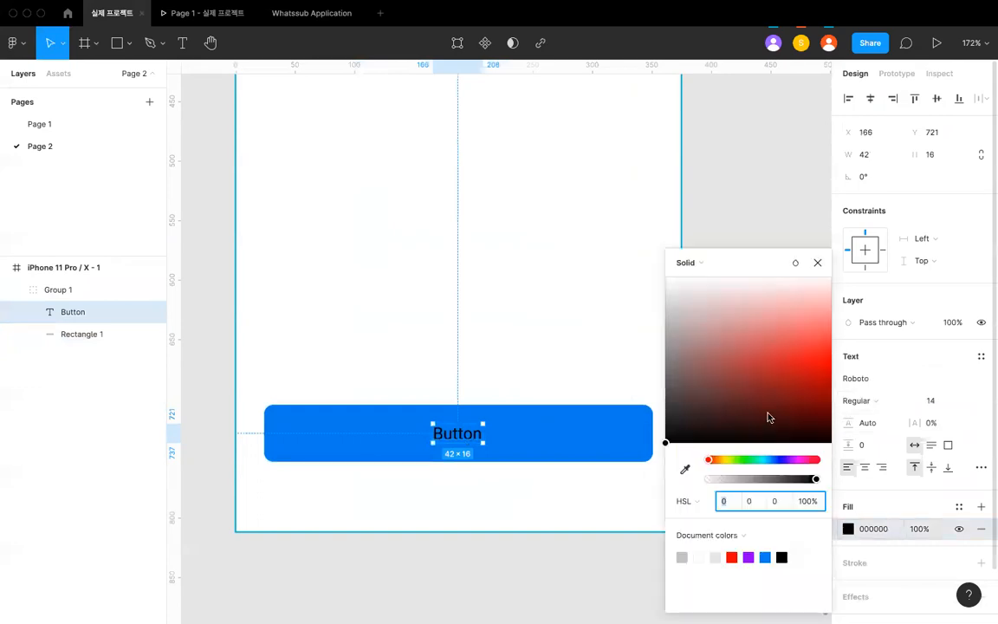
{"action": "left_click_drag", "start_coordinate": [769, 417], "coordinate": [446, 101]}
{"action": "left_click", "coordinate": [478, 326]}
{"action": "scroll", "coordinate": [479, 326], "scroll_direction": "down", "scroll_amount": 3}
{"action": "scroll", "coordinate": [635, 378], "scroll_direction": "up", "scroll_amount": 2}
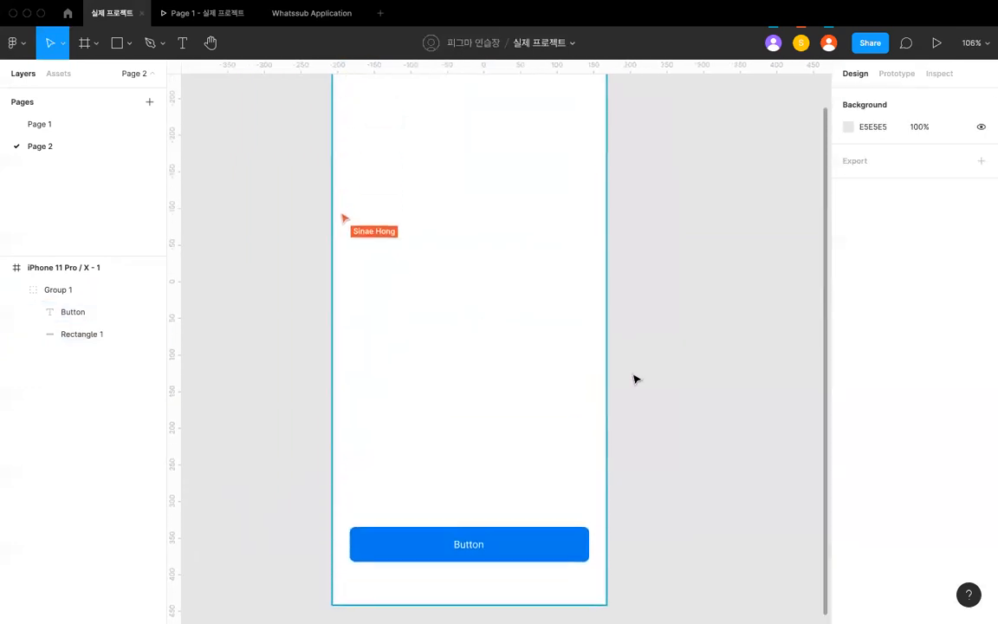
- Rename the phone frame One
{"action": "left_click", "coordinate": [463, 556]}
{"action": "scroll", "coordinate": [464, 557], "scroll_direction": "down", "scroll_amount": 3}
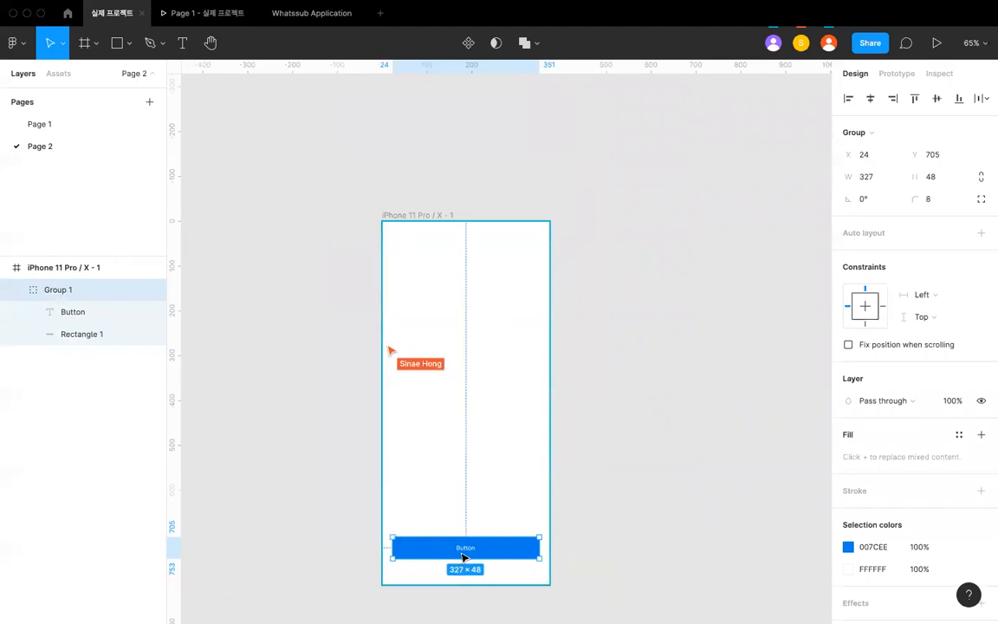
{"action": "left_click", "coordinate": [433, 215]}
{"action": "scroll", "coordinate": [442, 221], "scroll_direction": "down", "scroll_amount": 2}
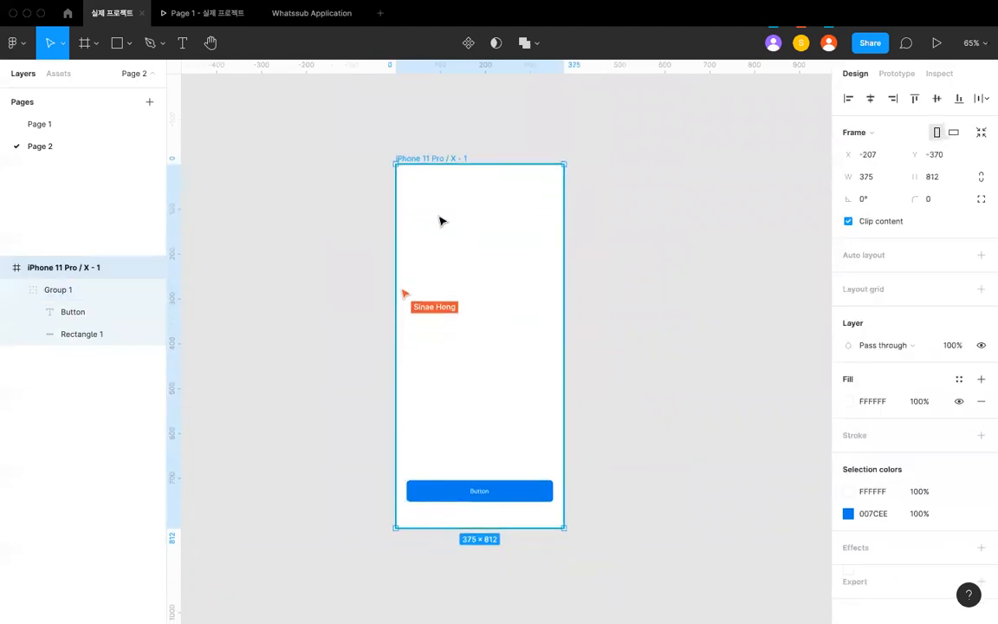
{"action": "key", "text": "super+r"}
{"action": "type", "text": "d"}
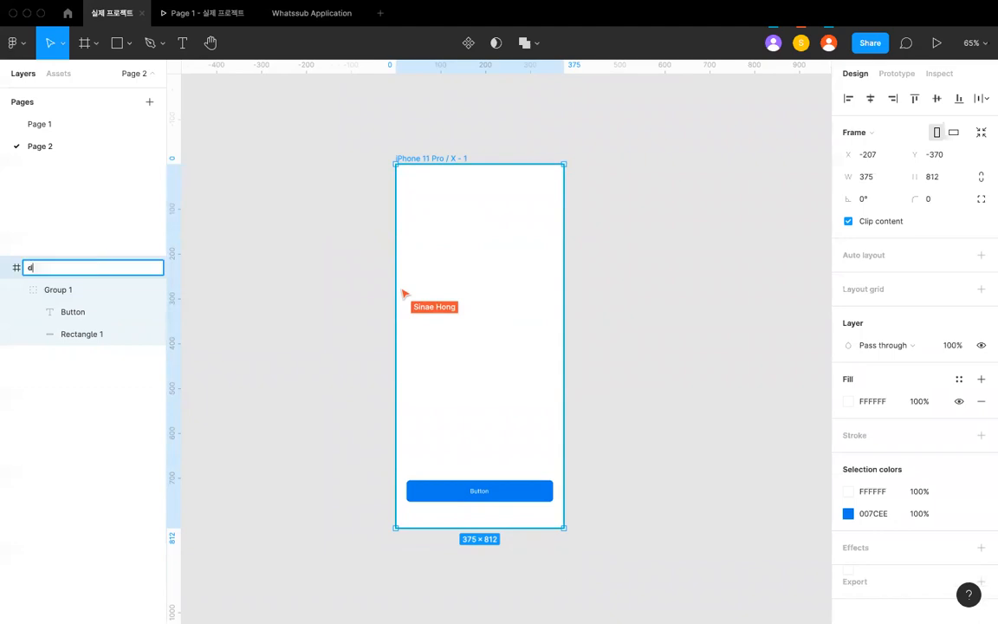
{"action": "type", "text": "ne"}
{"action": "key", "text": "Return"}
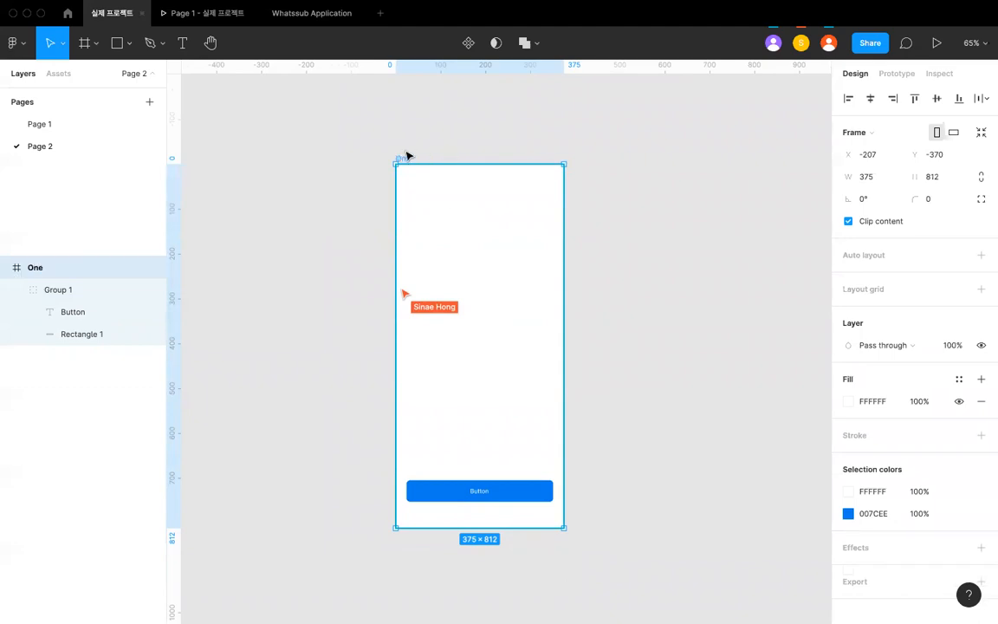
{"action": "scroll", "coordinate": [394, 165], "scroll_direction": "right", "scroll_amount": 2}
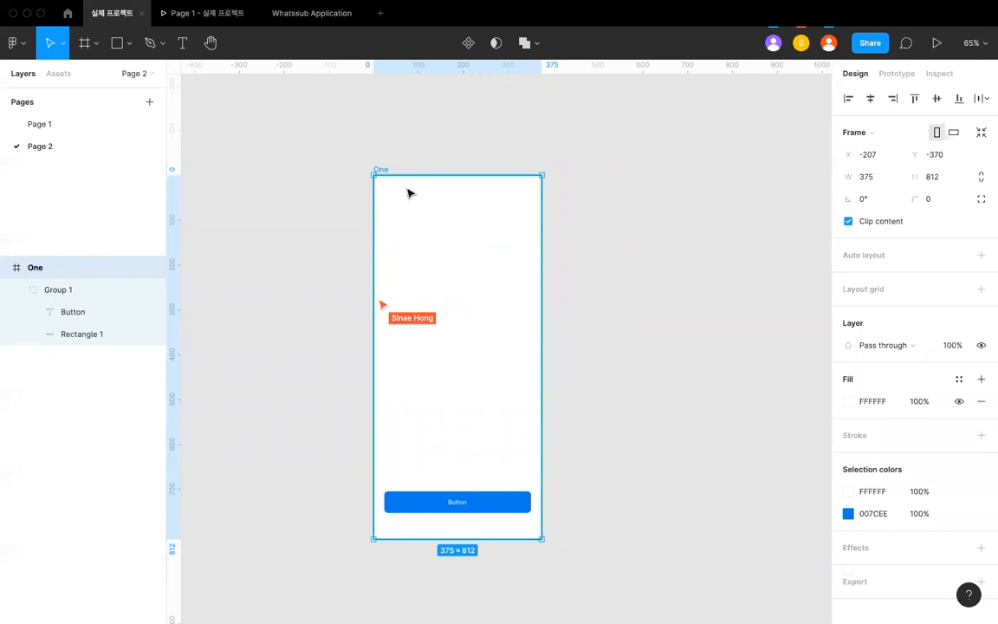
{"action": "left_click", "coordinate": [568, 521]}
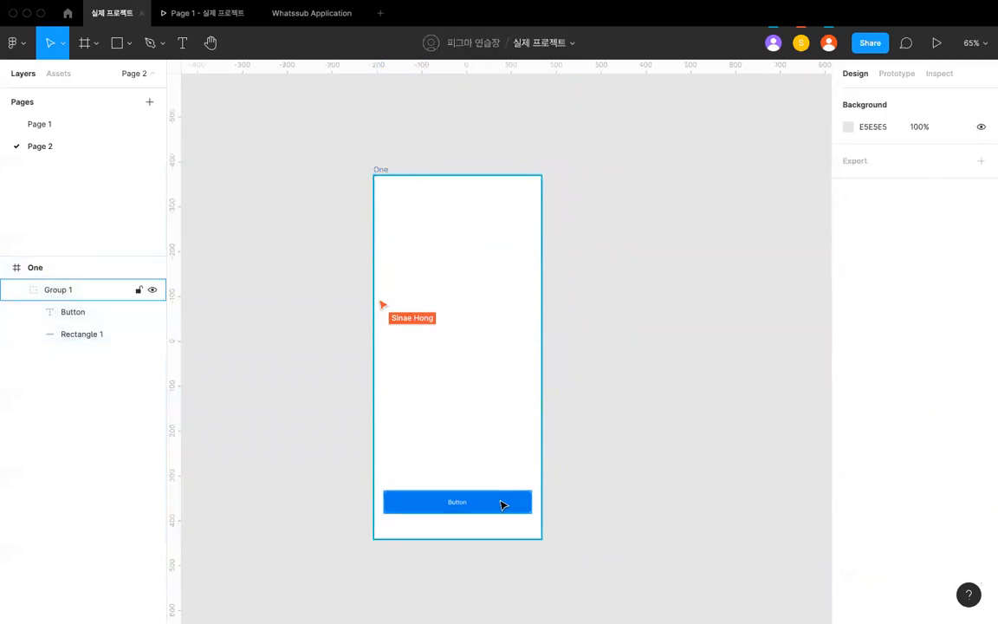
{"action": "left_click", "coordinate": [501, 504]}
{"action": "left_click", "coordinate": [631, 282]}
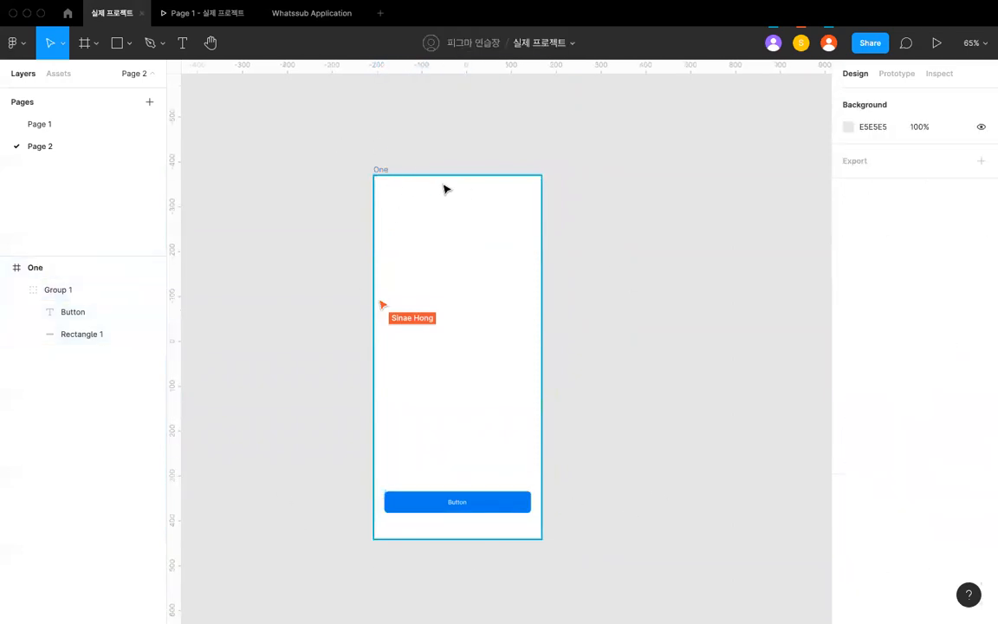
- Duplicate the One frame beside the original
{"action": "left_click", "coordinate": [381, 169]}
{"action": "scroll", "coordinate": [392, 161], "scroll_direction": "right", "scroll_amount": 1}
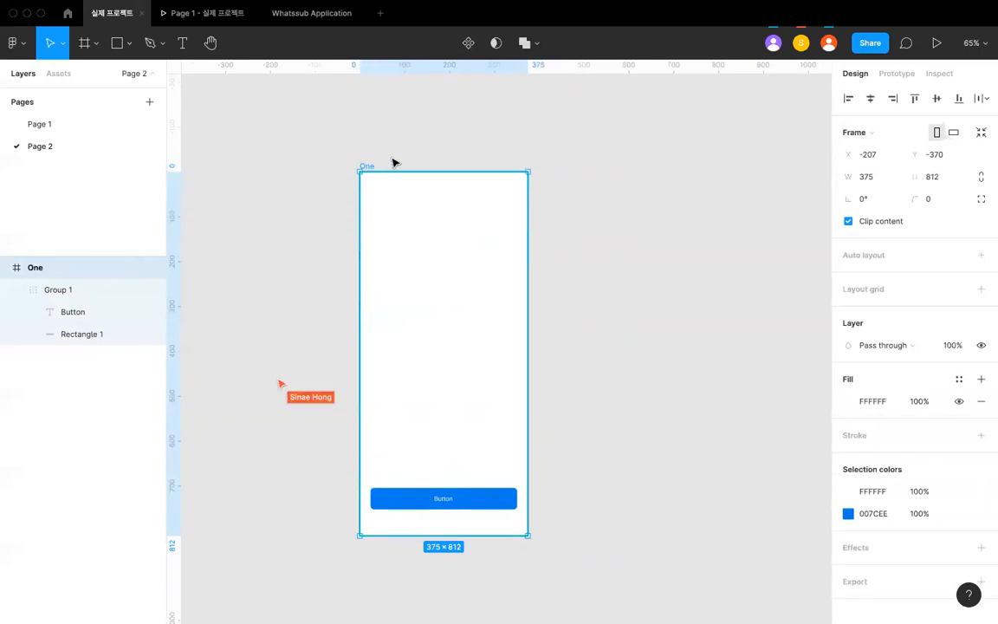
{"action": "key", "text": "super+d"}
{"action": "left_click", "coordinate": [482, 145]}
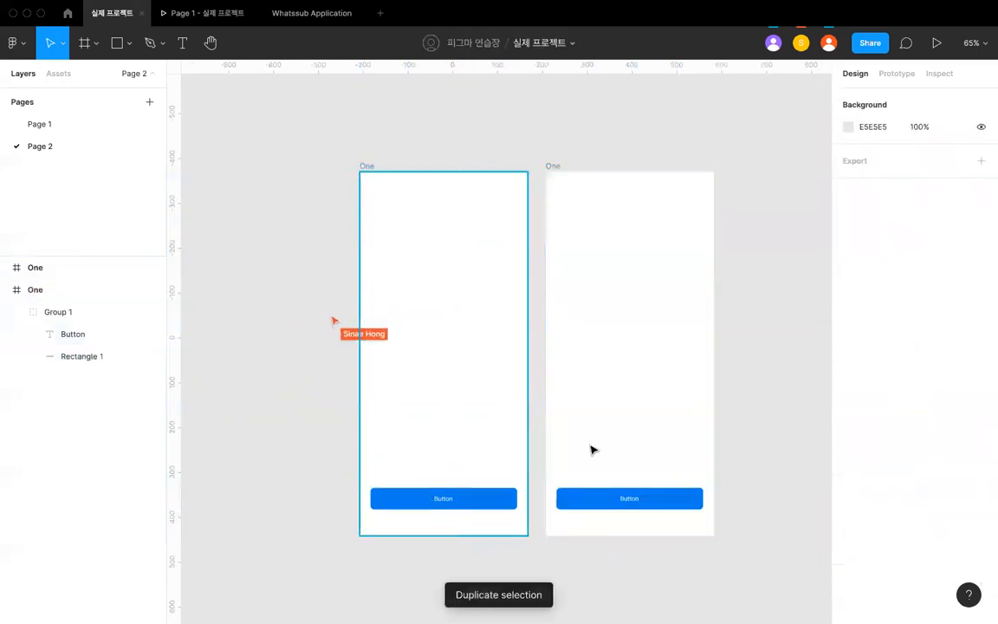
- Change the fill of the button rectangle in the duplicated frame to light blue 93C7F6
{"action": "left_click", "coordinate": [627, 505]}
{"action": "scroll", "coordinate": [626, 506], "scroll_direction": "up", "scroll_amount": 5}
{"action": "double_click", "coordinate": [605, 505]}
{"action": "scroll", "coordinate": [605, 505], "scroll_direction": "down", "scroll_amount": 3}
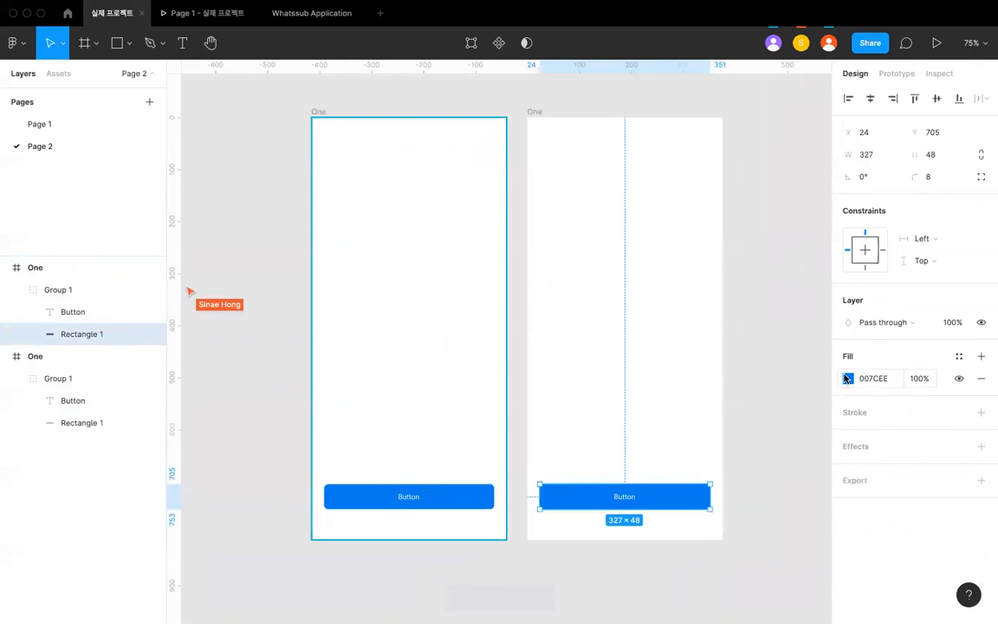
{"action": "left_click", "coordinate": [847, 379]}
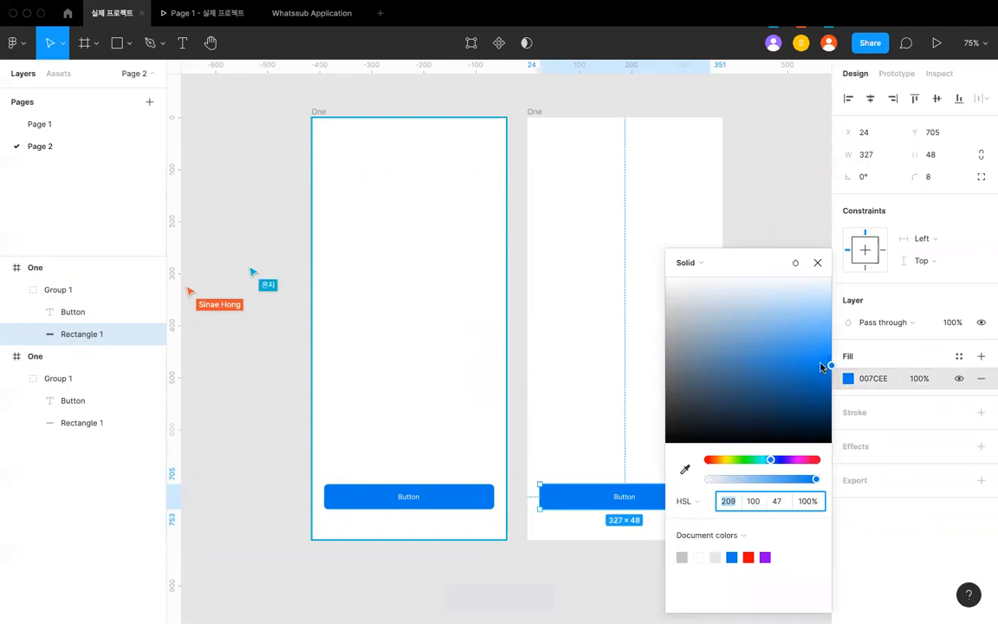
{"action": "left_click", "coordinate": [806, 315]}
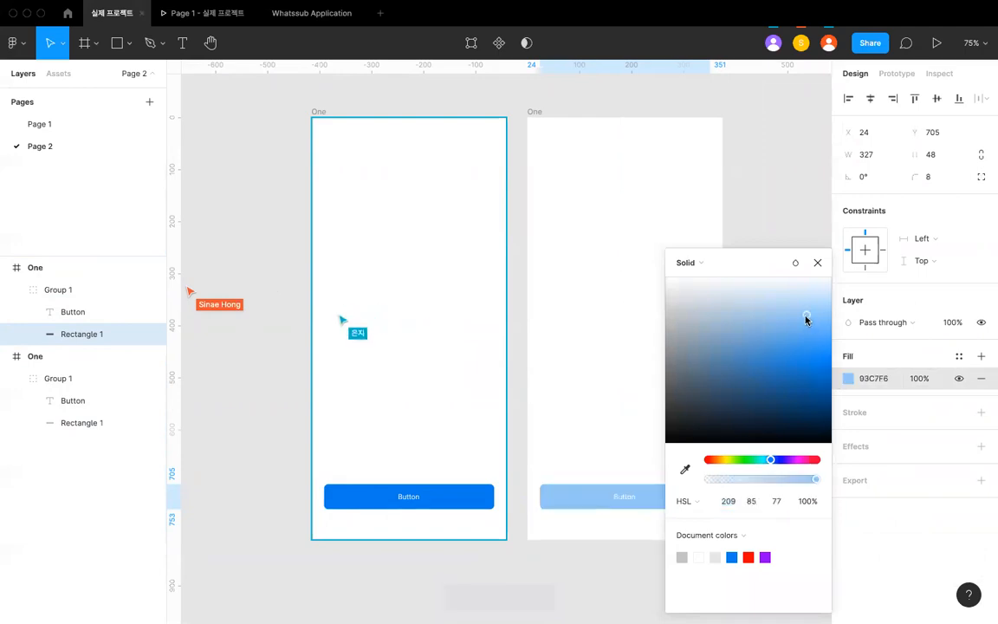
- Compare the blue button group in the original frame with the light blue one in the duplicate
{"action": "left_click", "coordinate": [588, 207]}
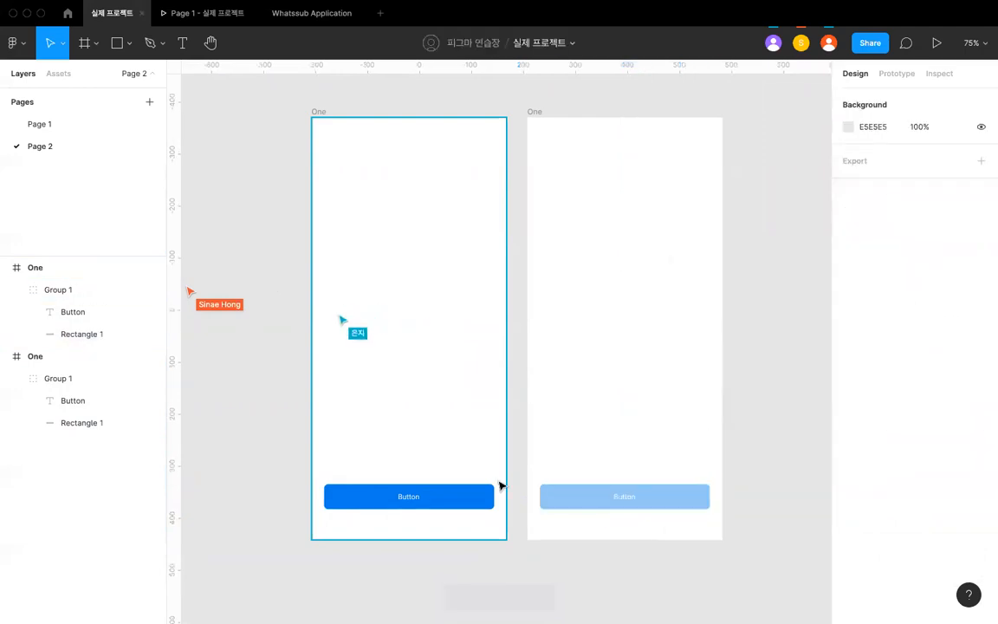
{"action": "left_click", "coordinate": [499, 490]}
{"action": "left_click", "coordinate": [568, 502]}
{"action": "left_click", "coordinate": [452, 506]}
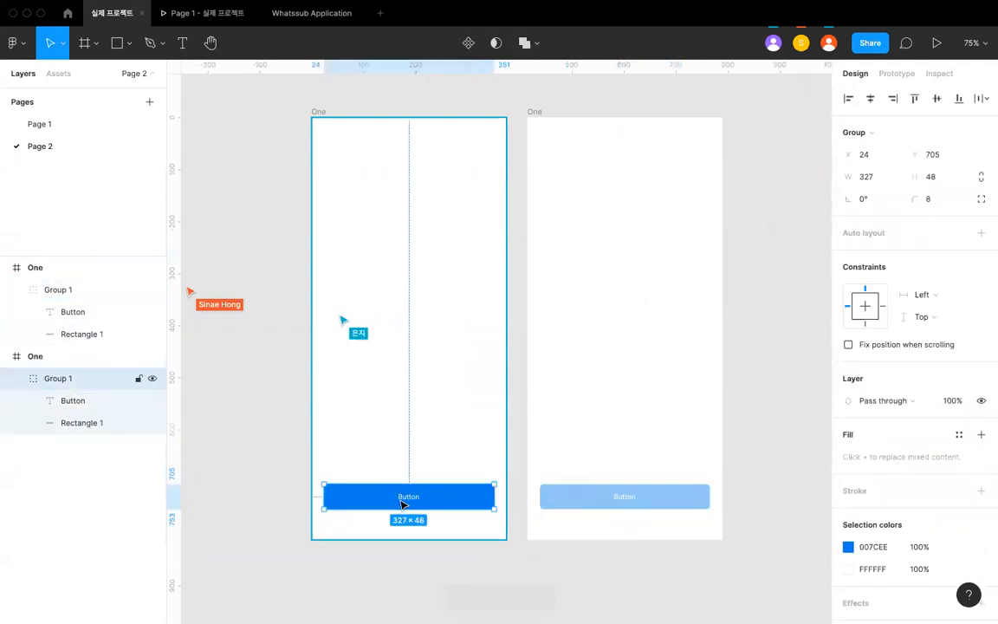
{"action": "scroll", "coordinate": [403, 504], "scroll_direction": "up", "scroll_amount": 3}
{"action": "scroll", "coordinate": [402, 504], "scroll_direction": "down", "scroll_amount": 4}
{"action": "scroll", "coordinate": [401, 497], "scroll_direction": "up", "scroll_amount": 1}
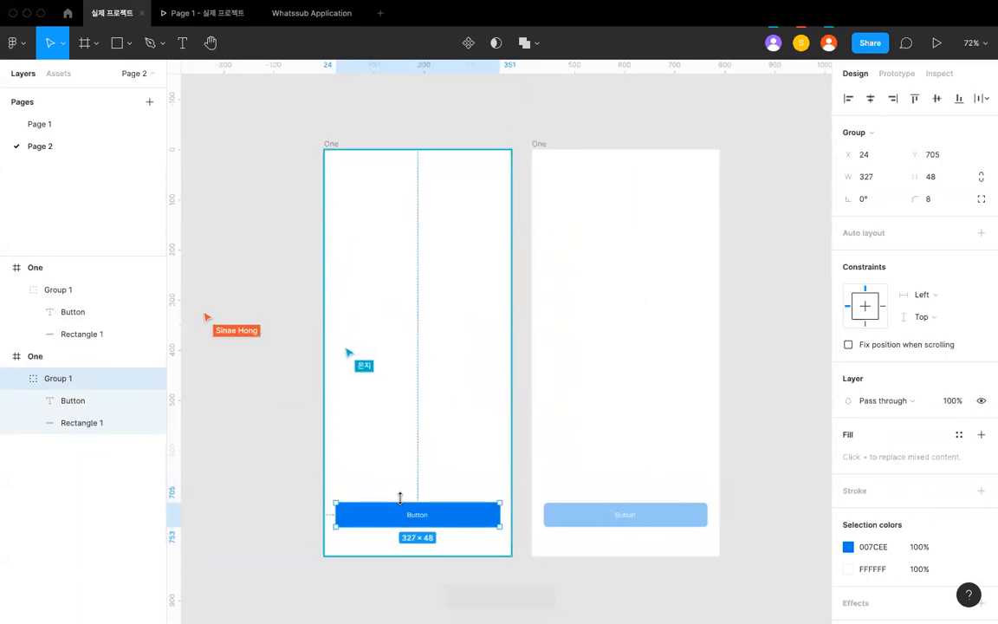
{"action": "left_click", "coordinate": [615, 508]}
{"action": "left_click", "coordinate": [479, 517]}
{"action": "left_click", "coordinate": [606, 524]}
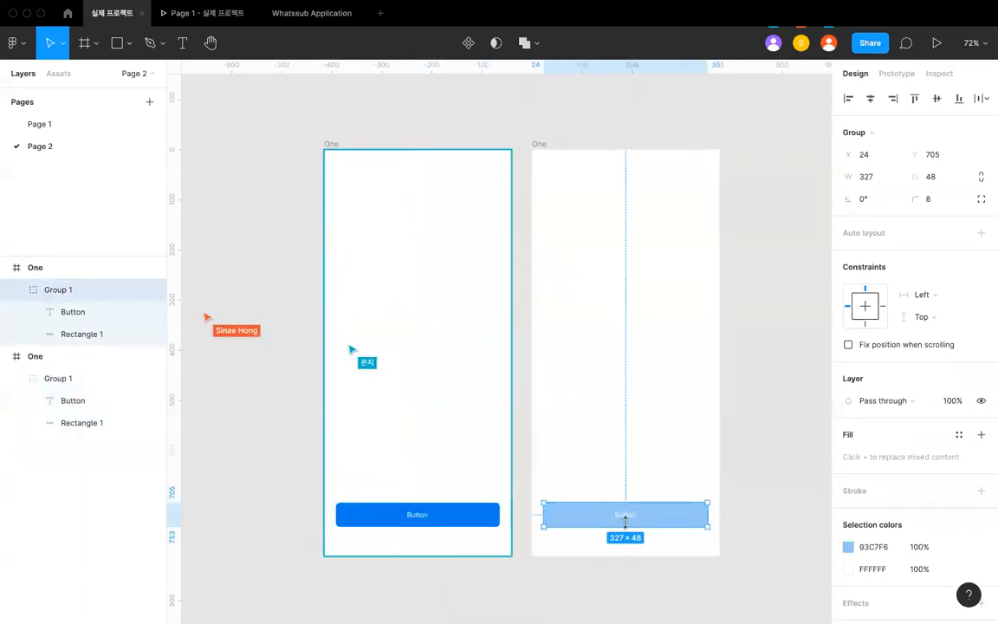
{"action": "scroll", "coordinate": [605, 444], "scroll_direction": "down", "scroll_amount": 2}
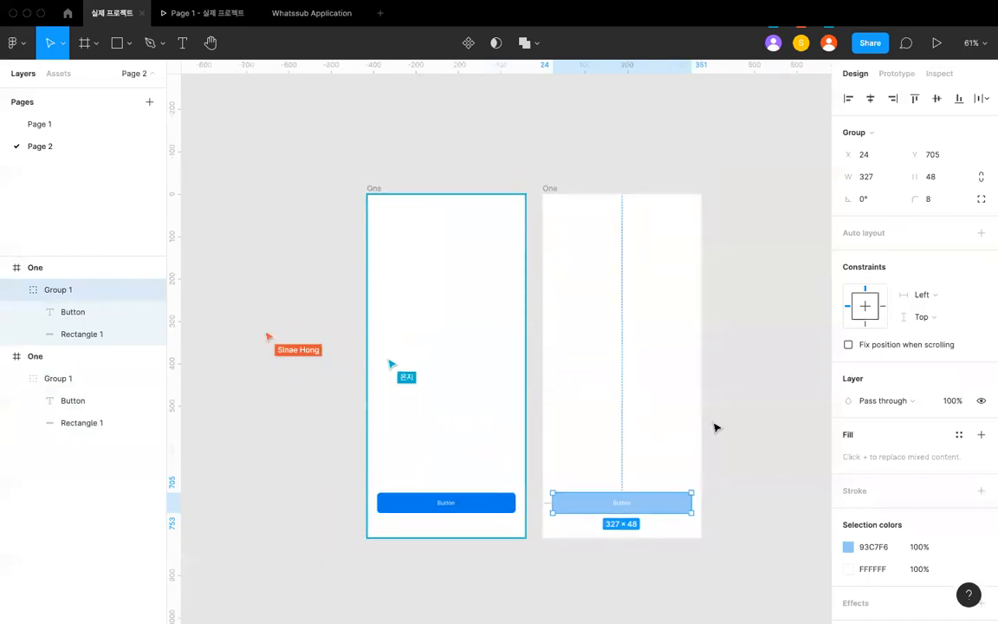
{"action": "left_click", "coordinate": [646, 412]}
{"action": "left_click", "coordinate": [487, 494]}
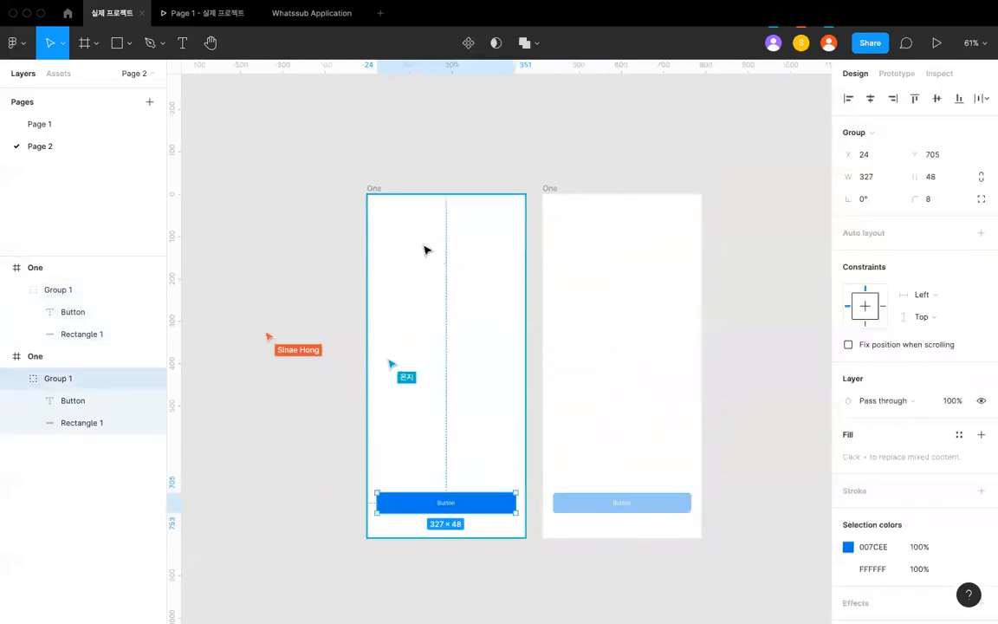
- Select the original One frame and close the Whatssub Application file and the Page 1 prototype preview
{"action": "left_click", "coordinate": [378, 188]}
{"action": "left_click", "coordinate": [350, 14]}
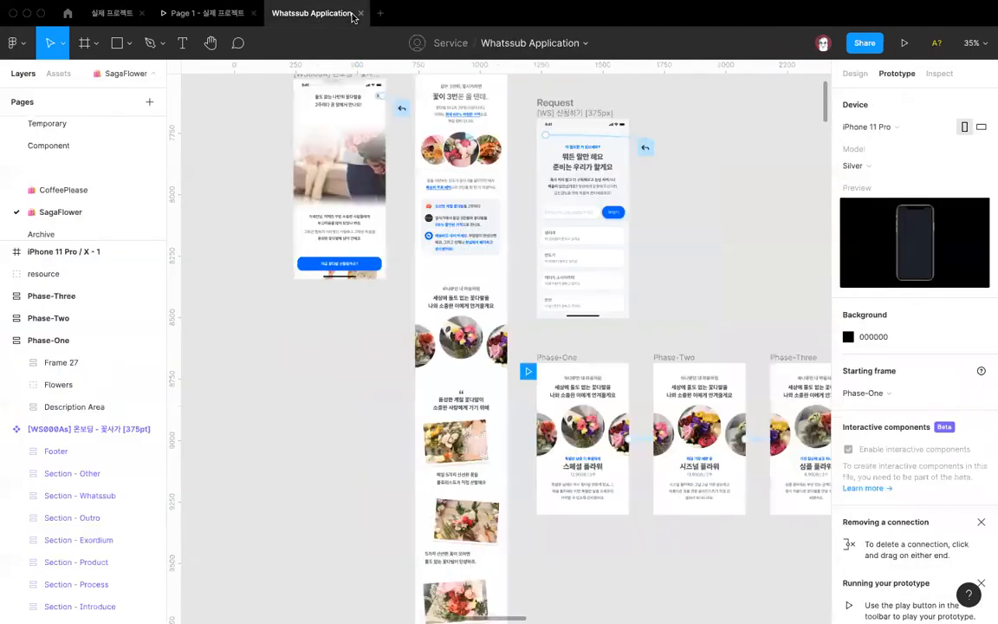
{"action": "key", "text": "super+w"}
{"action": "key", "text": "super+w"}
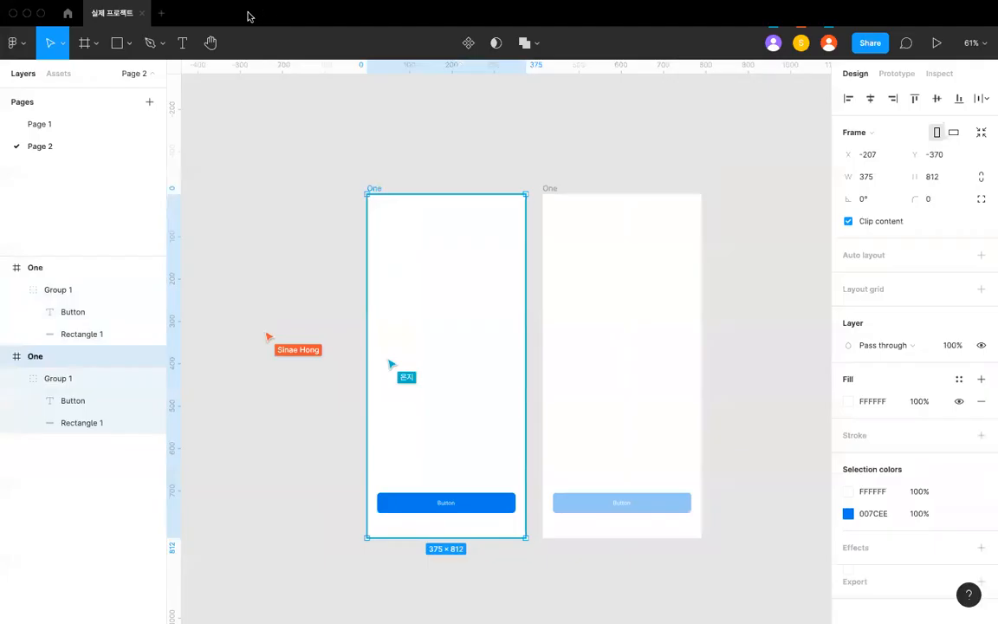
- Present the prototype from the selected frame, flip back and forth between its two screens, and return to the design file
{"action": "left_click", "coordinate": [935, 45]}
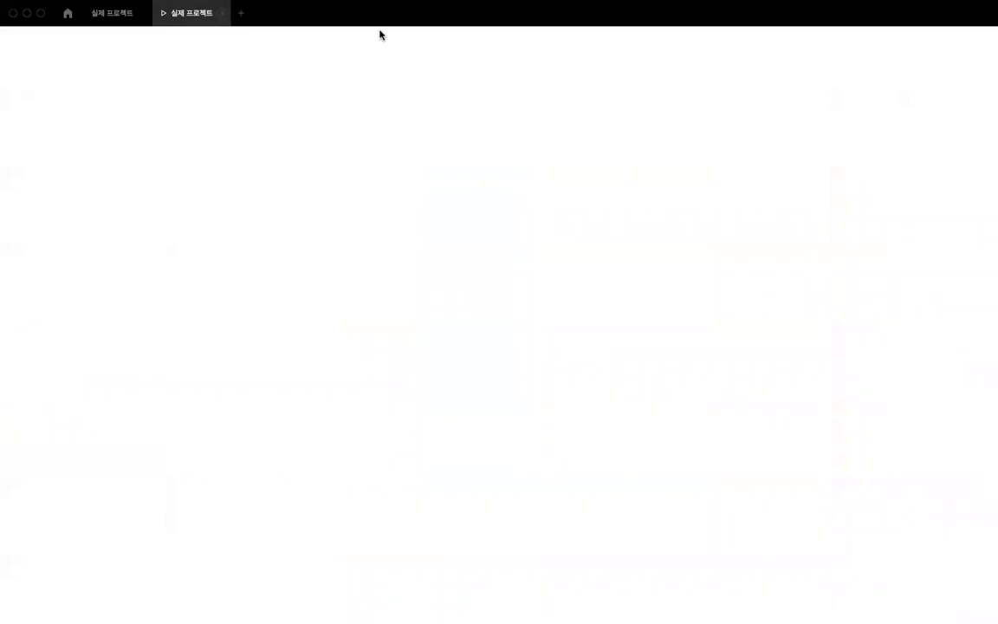
{"action": "key", "text": "Right"}
{"action": "key", "text": "Left"}
{"action": "key", "text": "Right"}
{"action": "key", "text": "Left"}
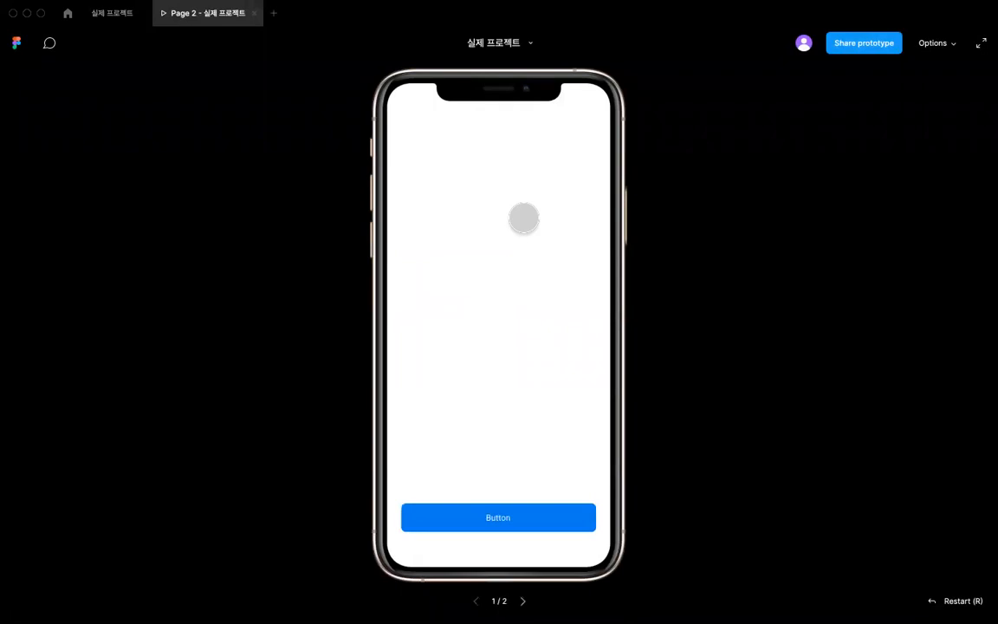
{"action": "key", "text": "Right"}
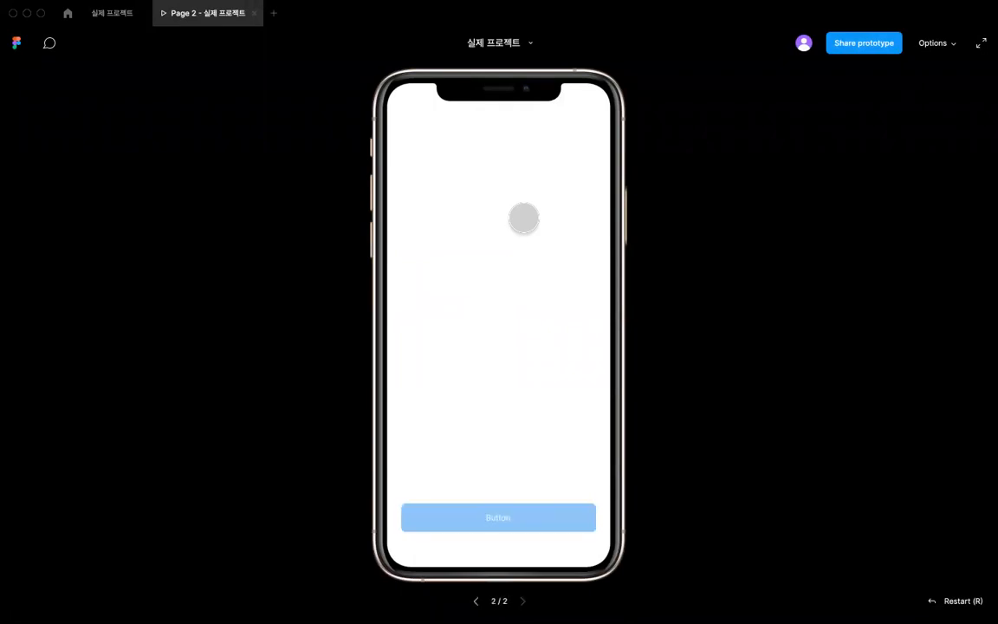
{"action": "key", "text": "Left"}
{"action": "left_click", "coordinate": [110, 19]}
- Link the blue button group to the duplicated frame with an on-tap Navigate to interaction using Smart animate
{"action": "scroll", "coordinate": [488, 478], "scroll_direction": "up", "scroll_amount": 3}
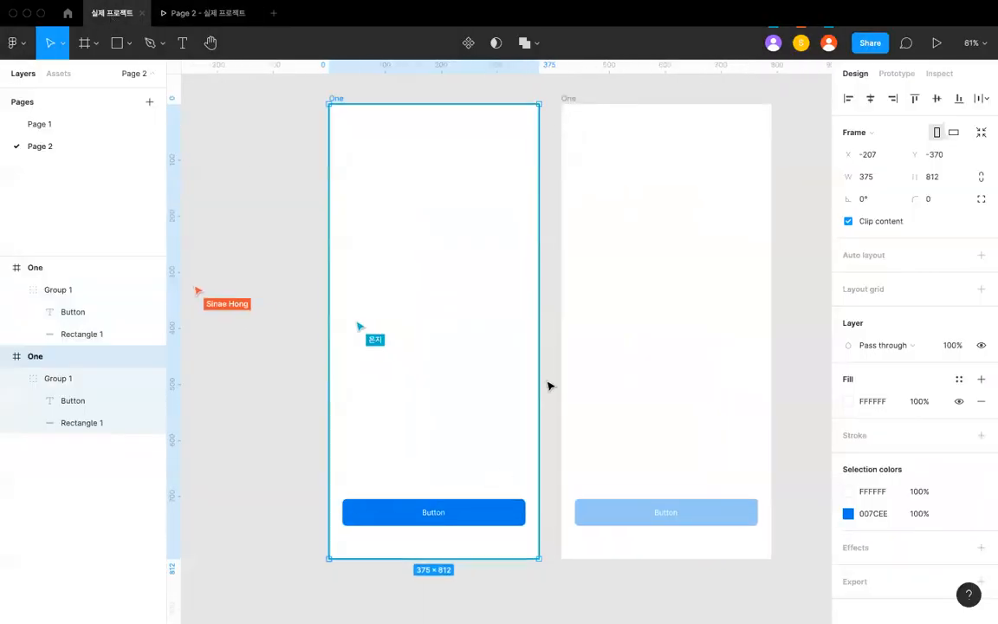
{"action": "scroll", "coordinate": [549, 385], "scroll_direction": "down", "scroll_amount": 2}
{"action": "left_click", "coordinate": [550, 385]}
{"action": "left_click", "coordinate": [508, 495]}
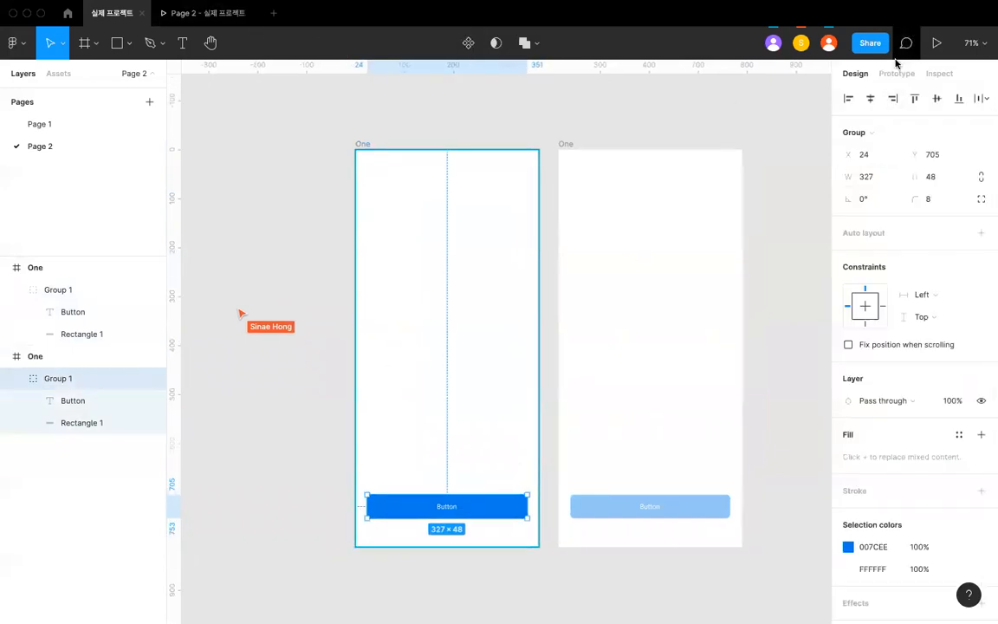
{"action": "scroll", "coordinate": [547, 487], "scroll_direction": "up", "scroll_amount": 3}
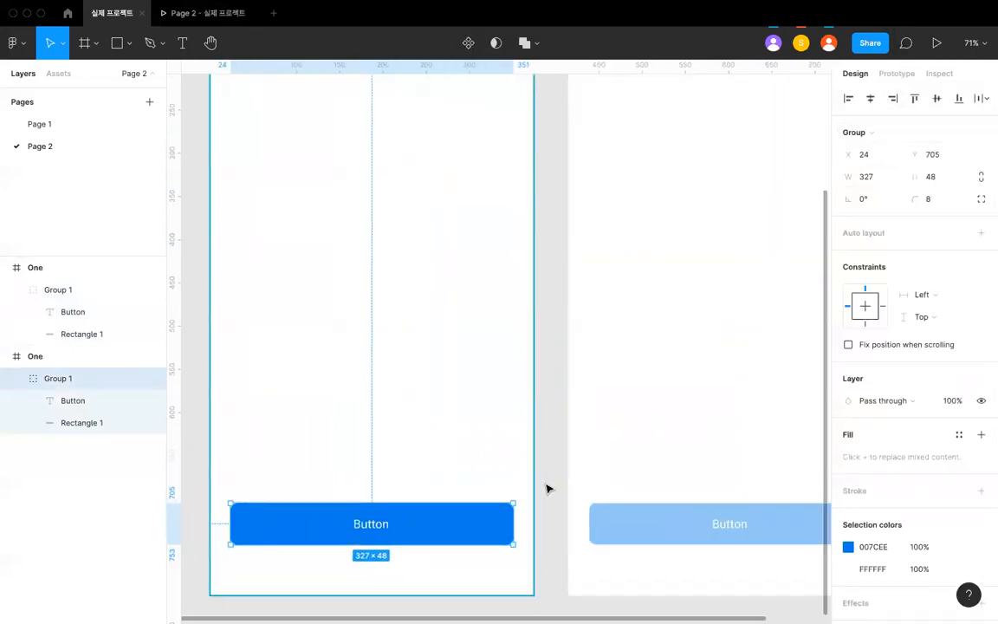
{"action": "left_click", "coordinate": [892, 73]}
{"action": "scroll", "coordinate": [617, 367], "scroll_direction": "down", "scroll_amount": 1}
{"action": "left_click_drag", "start_coordinate": [518, 516], "coordinate": [580, 499]}
{"action": "scroll", "coordinate": [574, 452], "scroll_direction": "down", "scroll_amount": 4}
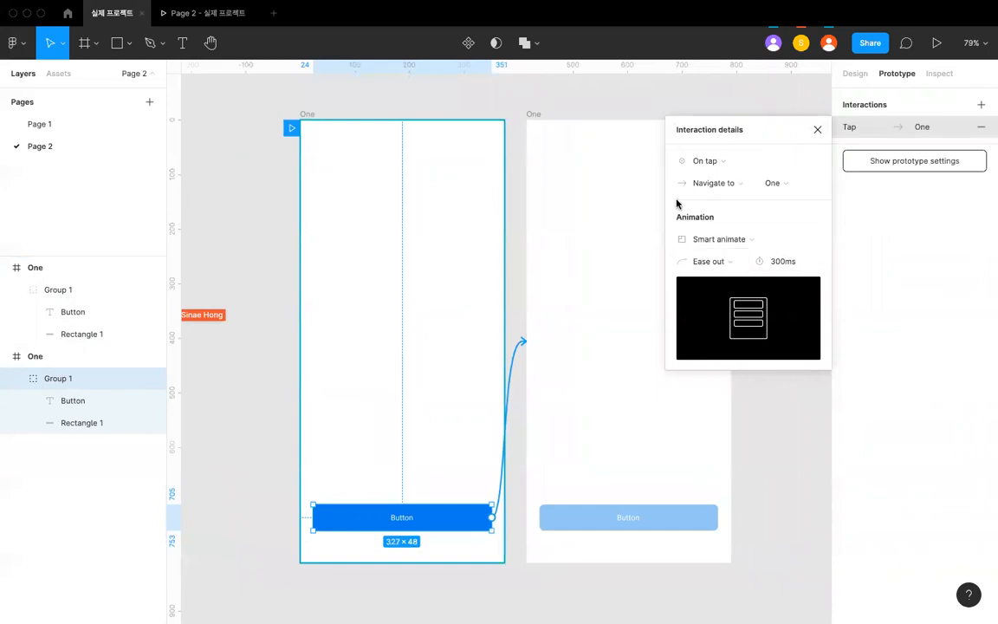
{"action": "scroll", "coordinate": [594, 256], "scroll_direction": "down", "scroll_amount": 3}
{"action": "left_click", "coordinate": [532, 119]}
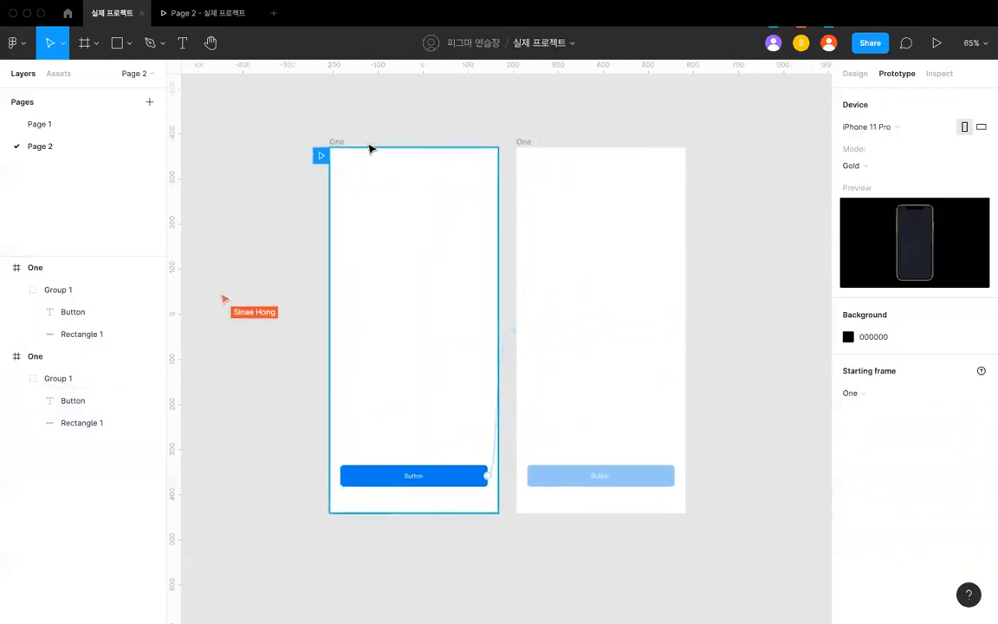
- Rename the duplicated frame Two
{"action": "double_click", "coordinate": [530, 143]}
{"action": "key", "text": "BackSpace"}
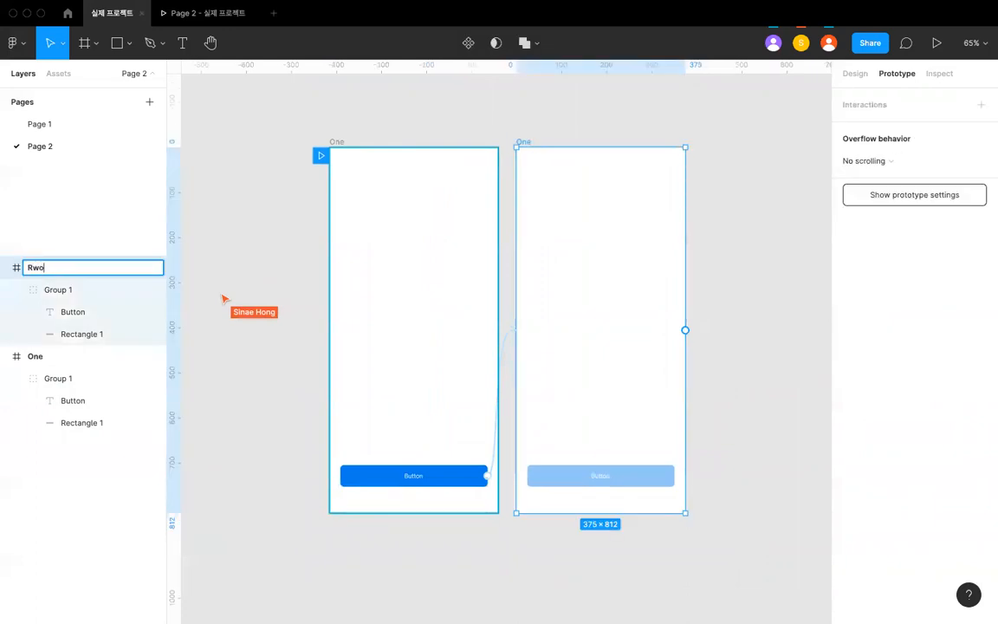
{"action": "key", "text": "Return"}
{"action": "left_click", "coordinate": [468, 120]}
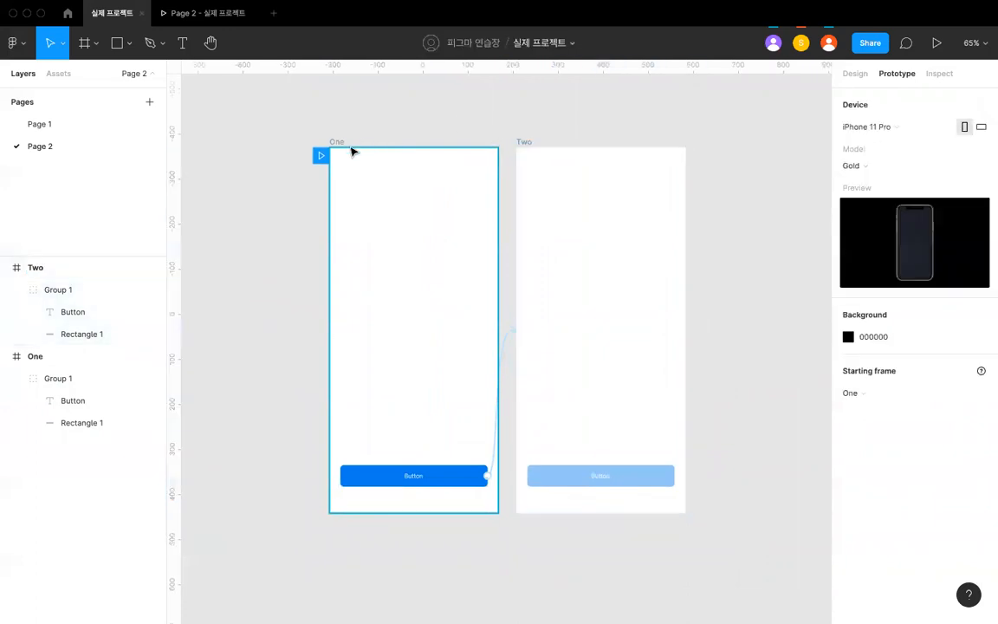
- Test the button's tap transition by presenting the prototype from frame One, and return to the design file
{"action": "left_click", "coordinate": [337, 141]}
{"action": "left_click", "coordinate": [196, 24]}
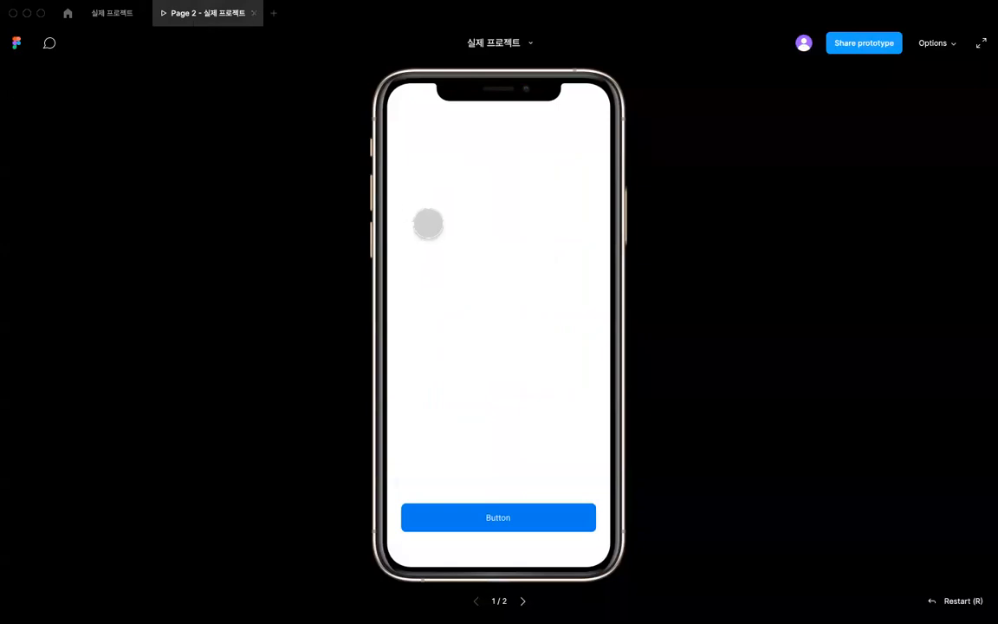
{"action": "left_click", "coordinate": [515, 509]}
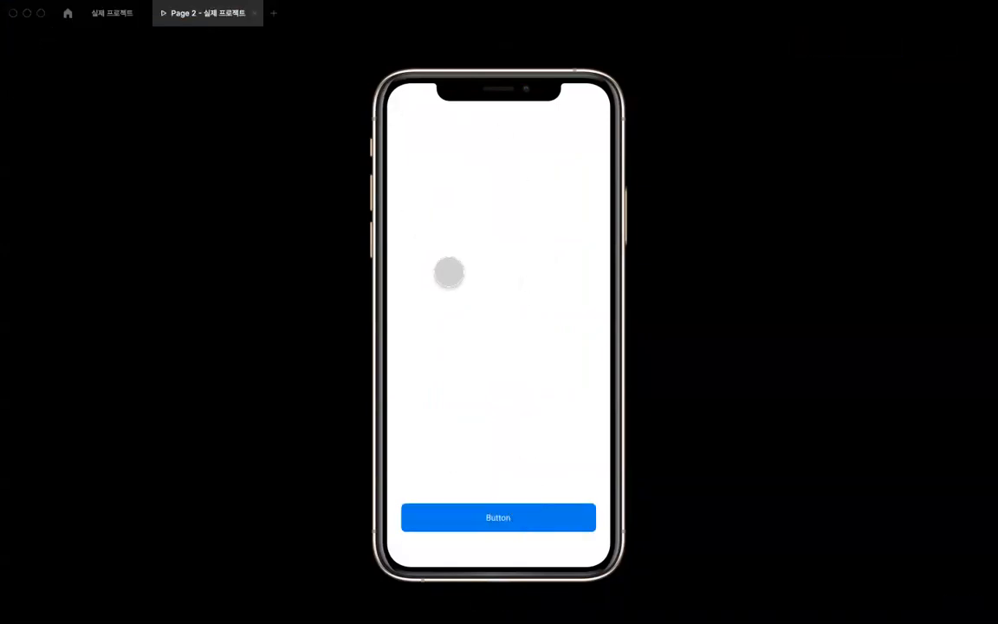
{"action": "left_click", "coordinate": [113, 13]}
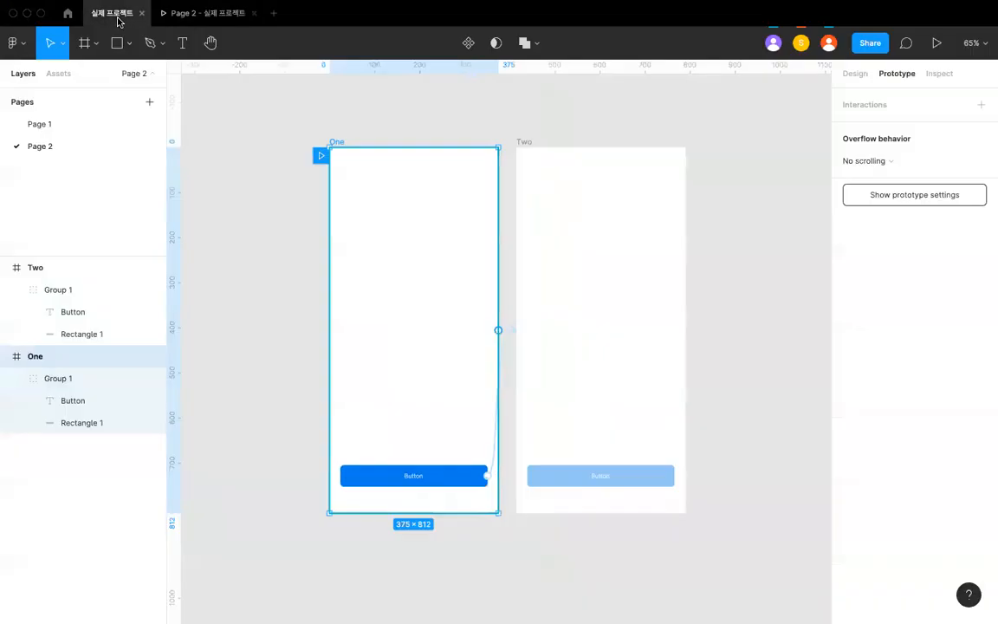
{"action": "left_click", "coordinate": [937, 45]}
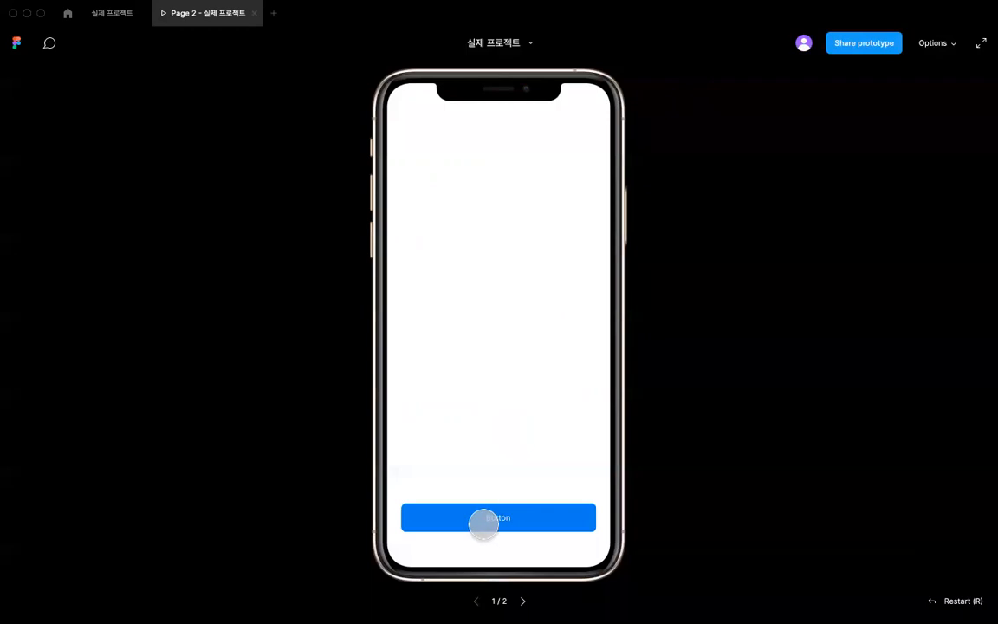
{"action": "left_click", "coordinate": [486, 519]}
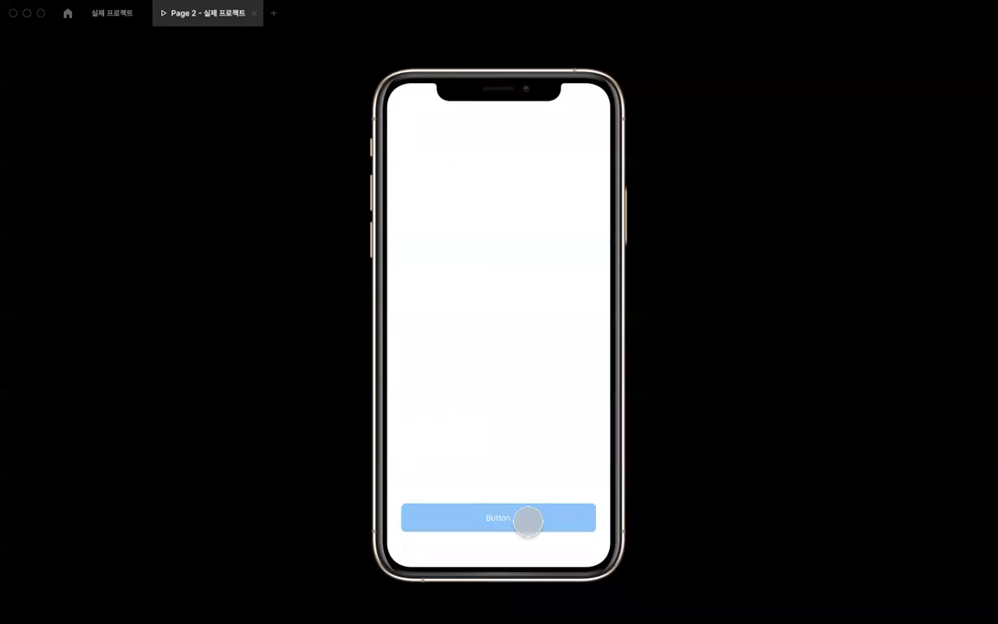
{"action": "left_click", "coordinate": [102, 17]}
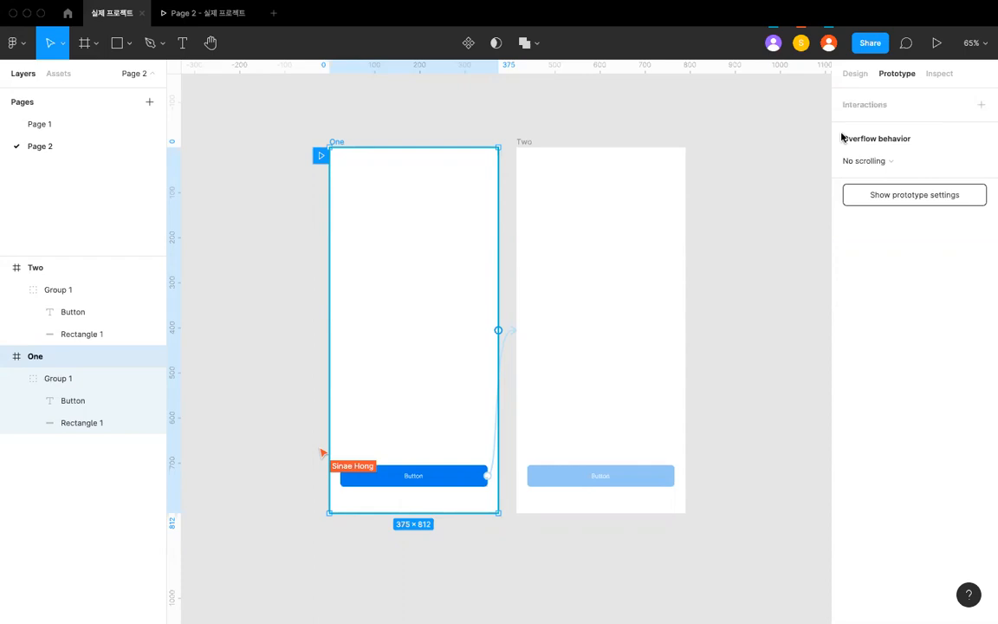
- Draw a small square on the canvas below frame One
{"action": "left_click", "coordinate": [691, 120]}
{"action": "scroll", "coordinate": [692, 121], "scroll_direction": "down", "scroll_amount": 3}
{"action": "scroll", "coordinate": [690, 120], "scroll_direction": "up", "scroll_amount": 2}
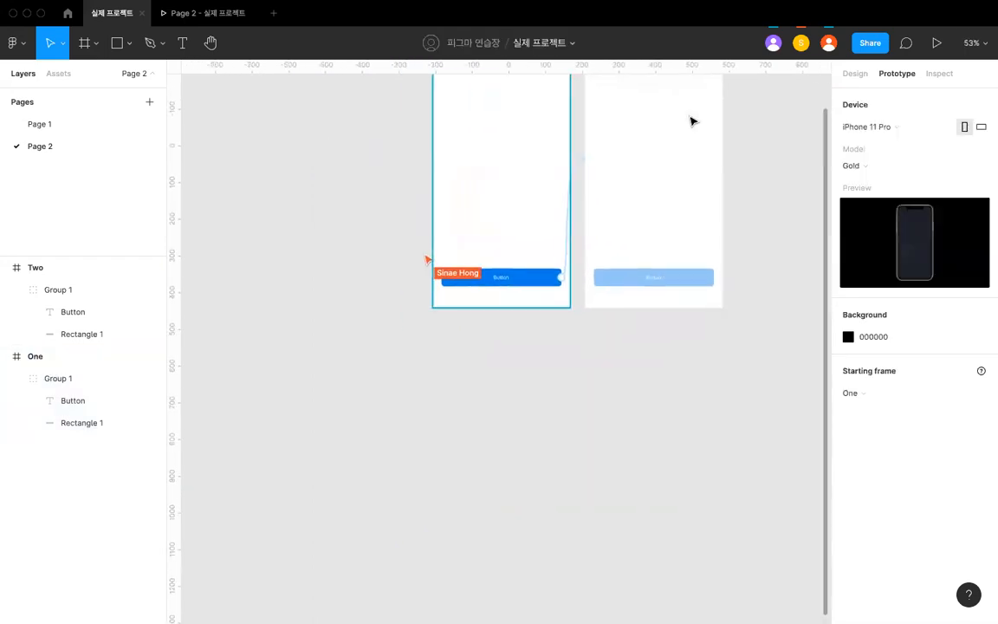
{"action": "scroll", "coordinate": [557, 374], "scroll_direction": "up", "scroll_amount": 1}
{"action": "scroll", "coordinate": [529, 337], "scroll_direction": "down", "scroll_amount": 2}
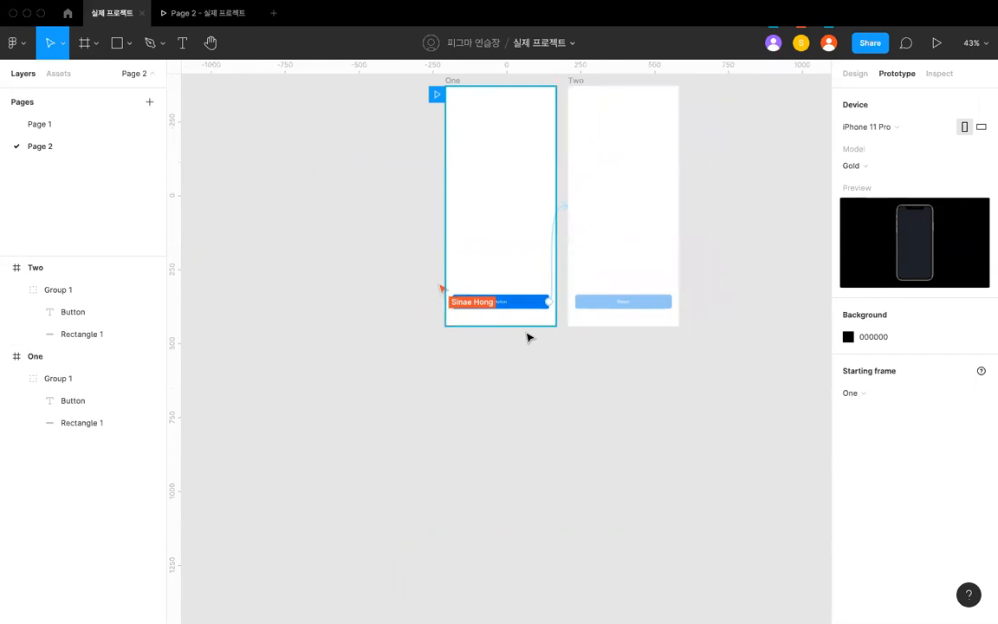
{"action": "scroll", "coordinate": [527, 337], "scroll_direction": "up", "scroll_amount": 2}
{"action": "key", "text": "r"}
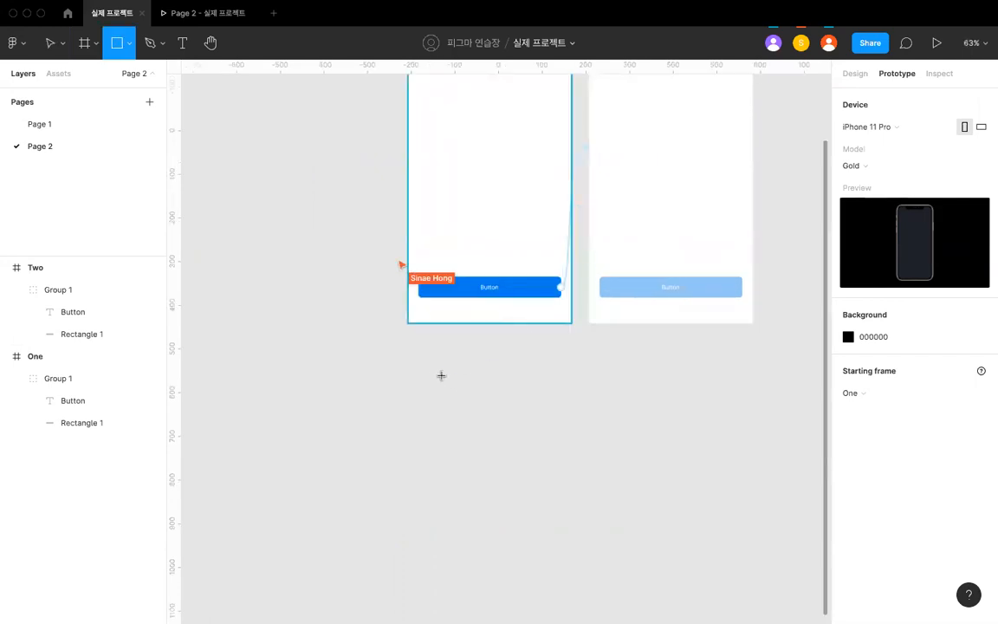
{"action": "left_click_drag", "start_coordinate": [428, 368], "coordinate": [467, 405]}
{"action": "scroll", "coordinate": [533, 394], "scroll_direction": "up", "scroll_amount": 5, "text": "ctrl"}
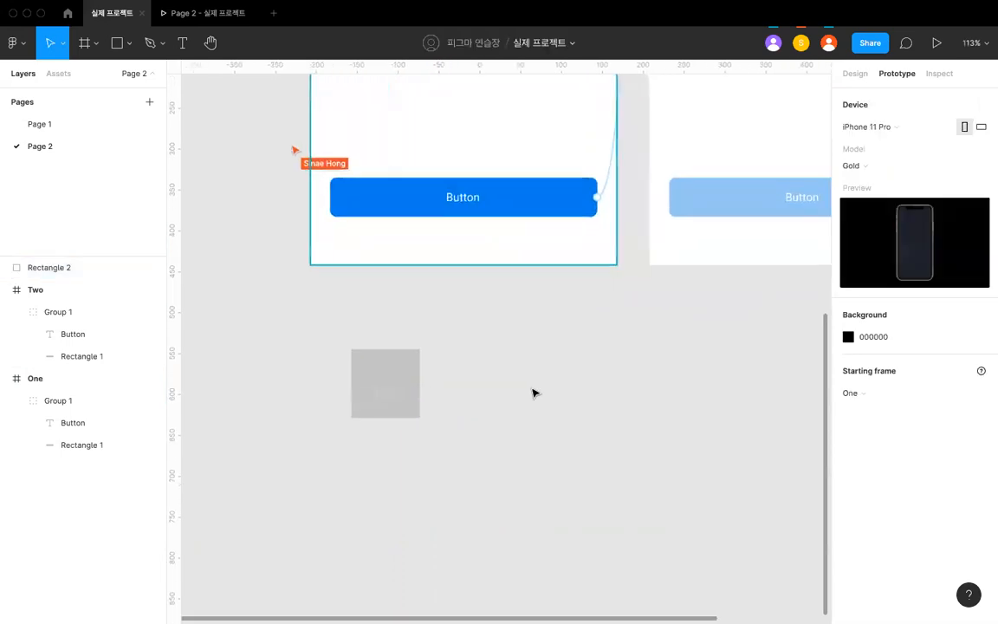
{"action": "key", "text": "r"}
{"action": "left_click", "coordinate": [450, 340]}
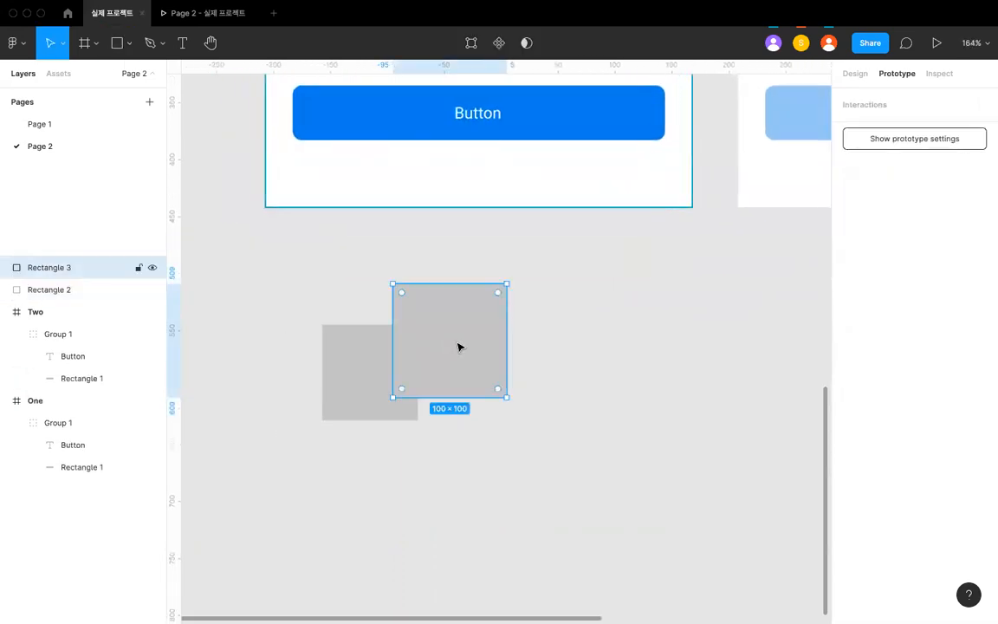
{"action": "key", "text": "Delete"}
- Add a text layer reading "Title" beside the grey square, near its upper edge
{"action": "key", "text": "t"}
{"action": "left_click", "coordinate": [452, 353]}
{"action": "type", "text": "d"}
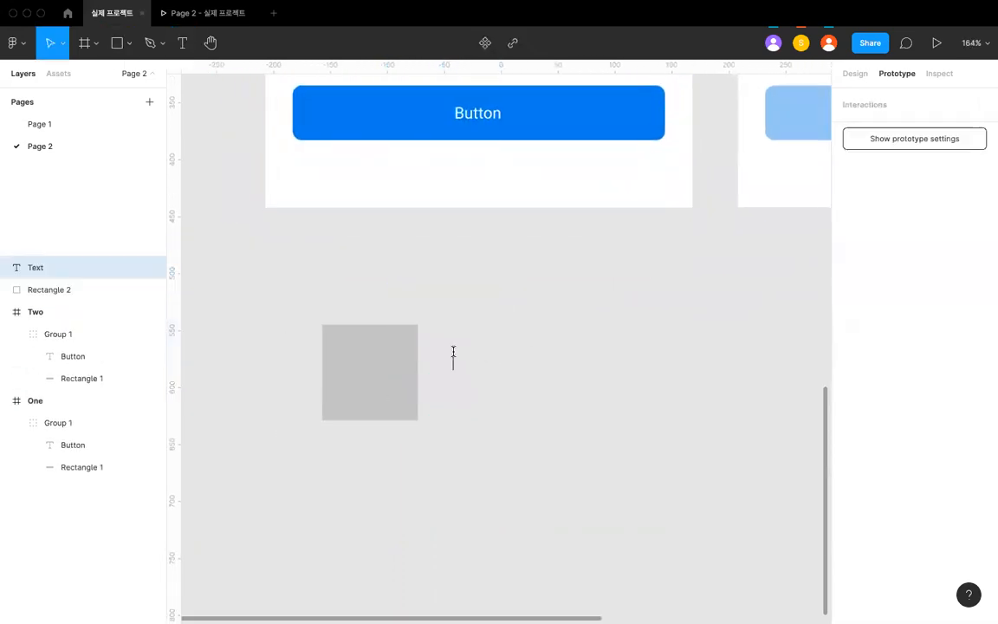
{"action": "key", "text": "BackSpace"}
{"action": "key", "text": "BackSpace"}
{"action": "key", "text": "BackSpace"}
{"action": "key", "text": "BackSpace"}
{"action": "key", "text": "BackSpace"}
{"action": "key", "text": "Escape"}
{"action": "left_click", "coordinate": [519, 356]}
- Duplicate the Title text directly beneath itself and change the copy's wording to "Description goes here"
{"action": "mouse_move", "coordinate": [461, 360]}
{"action": "left_mouse_down"}
{"action": "mouse_move", "coordinate": [452, 345]}
{"action": "mouse_move", "coordinate": [461, 338]}
{"action": "mouse_move", "coordinate": [460, 372]}
{"action": "left_mouse_up"}
{"action": "double_click", "coordinate": [461, 367]}
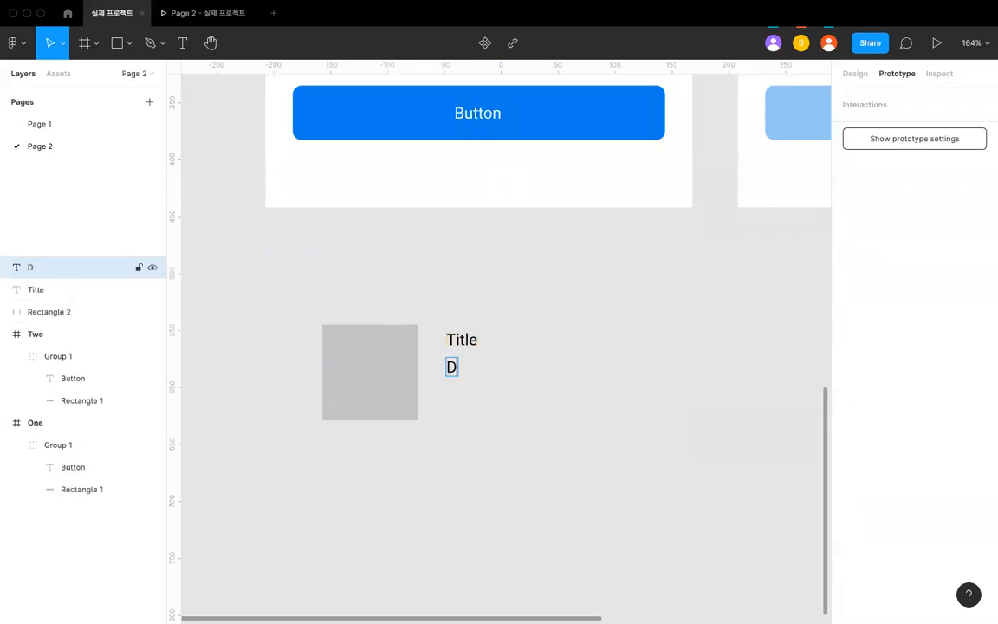
{"action": "type", "text": "Description "}
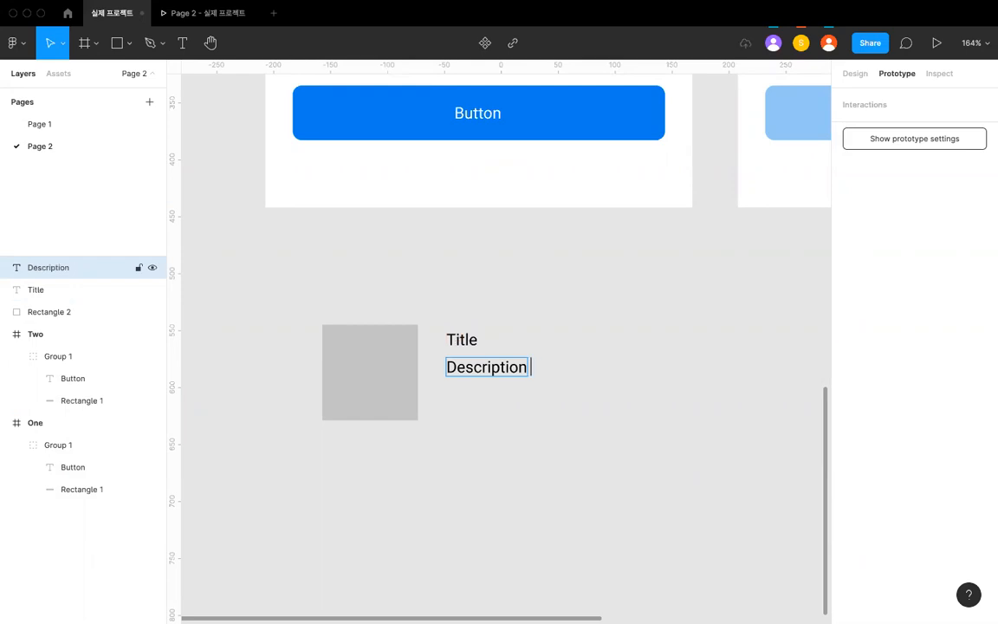
{"action": "type", "text": "GOrs he"}
{"action": "key", "text": "Escape"}
{"action": "left_click", "coordinate": [495, 436]}
- Set the Title text's font size to 17
{"action": "left_click", "coordinate": [462, 340]}
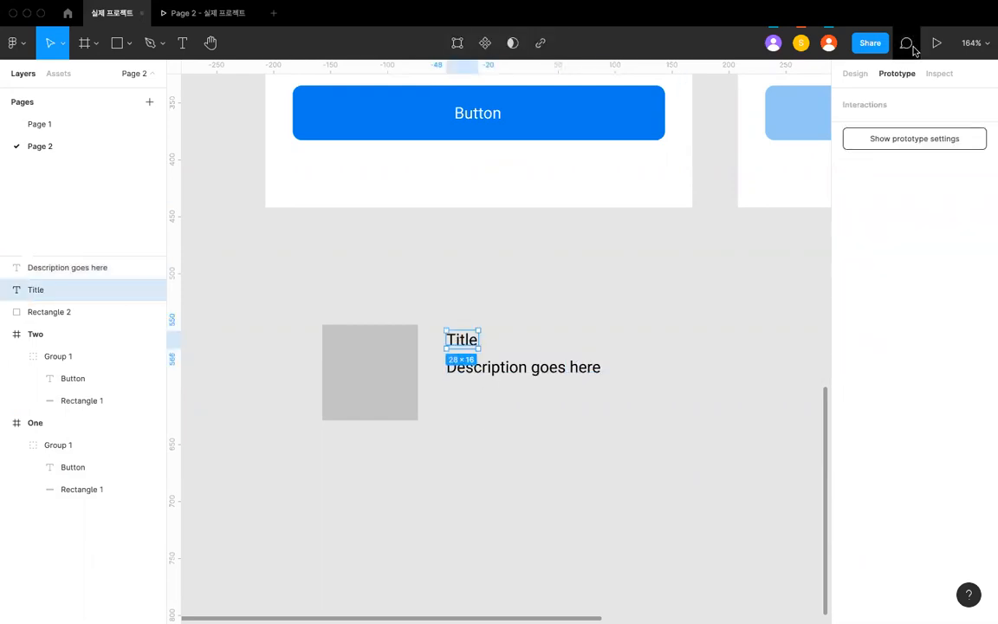
{"action": "left_click", "coordinate": [855, 75]}
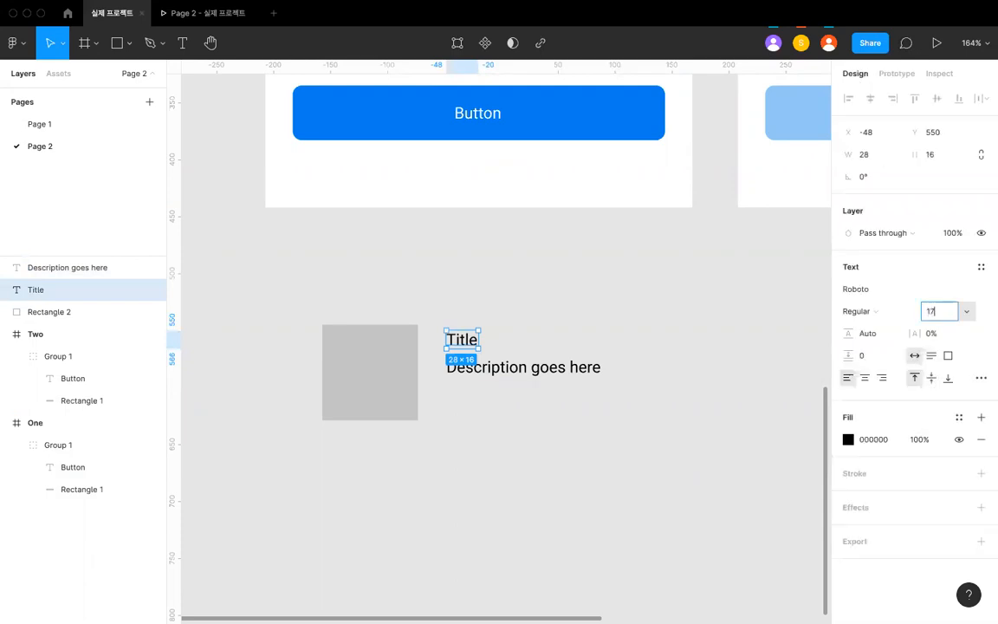
{"action": "type", "text": "17"}
{"action": "key", "text": "Return"}
- Space the description slightly below the Title and move both texts beneath the grey square, near its left edge
{"action": "left_click", "coordinate": [553, 383]}
{"action": "left_click", "coordinate": [520, 368]}
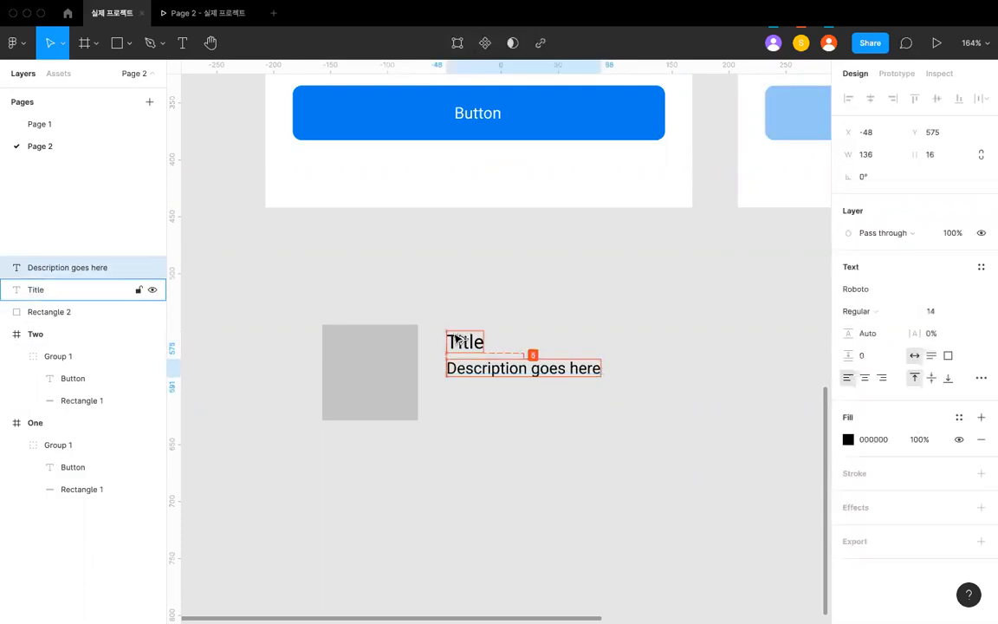
{"action": "left_click", "coordinate": [367, 318]}
{"action": "left_click_drag", "start_coordinate": [314, 306], "coordinate": [452, 384]}
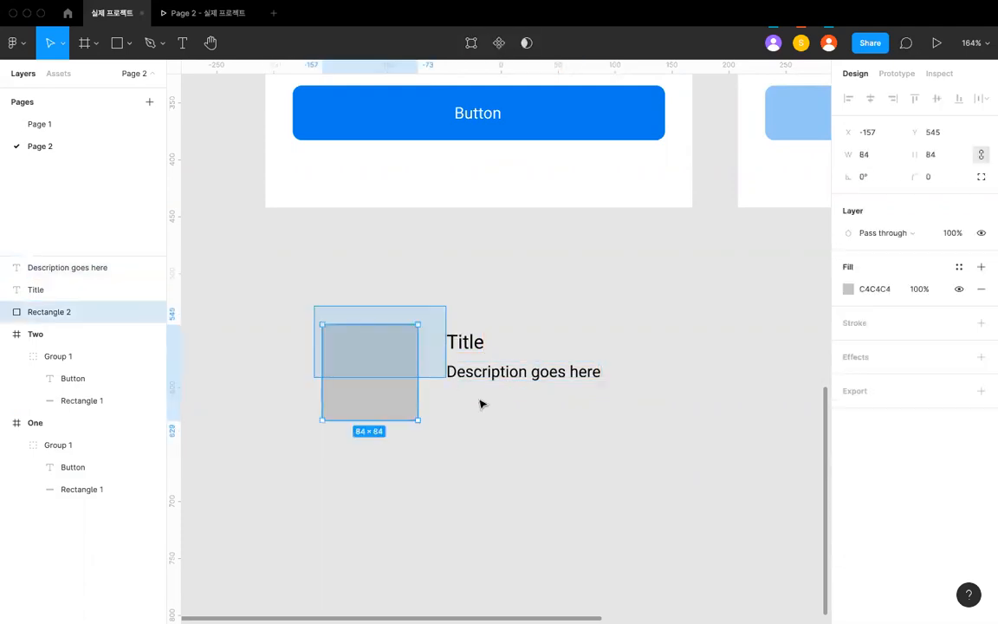
{"action": "left_click_drag", "start_coordinate": [515, 405], "coordinate": [331, 476]}
{"action": "left_click", "coordinate": [433, 510]}
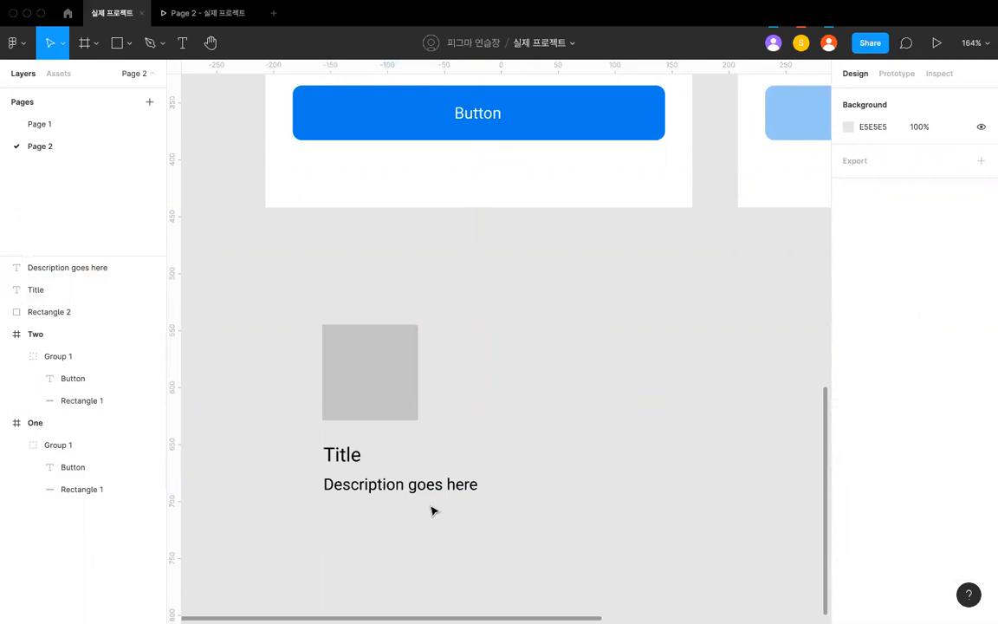
- Narrow the description text box to about 83 px wide so its wording wraps within the square's width
{"action": "left_click", "coordinate": [469, 487]}
{"action": "left_click_drag", "start_coordinate": [482, 485], "coordinate": [414, 485]}
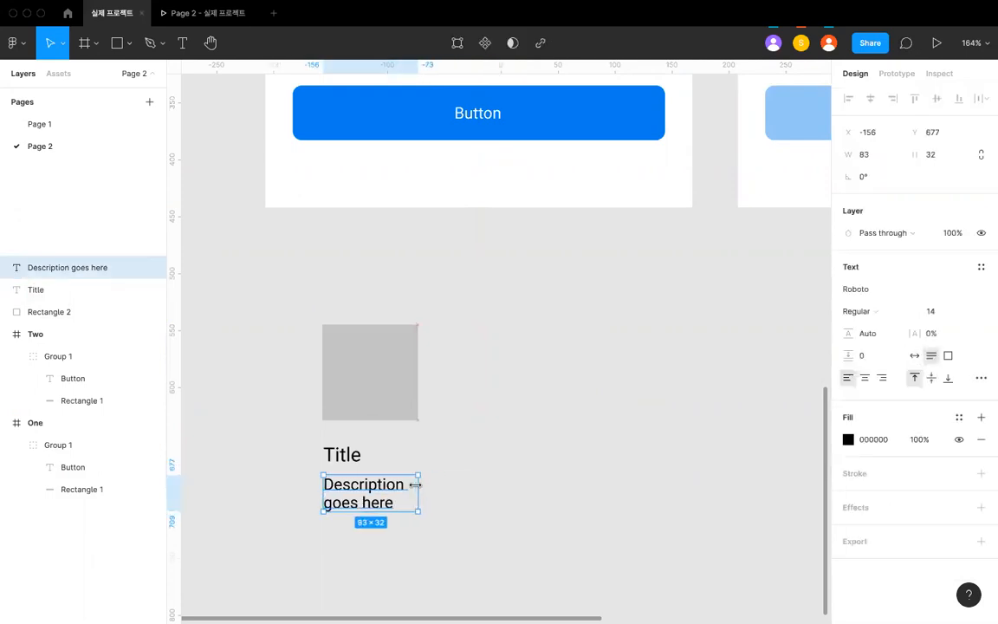
{"action": "left_click", "coordinate": [468, 487]}
- Group the grey square, the Title and the description into one card
{"action": "scroll", "coordinate": [468, 488], "scroll_direction": "down", "scroll_amount": 5}
{"action": "left_click_drag", "start_coordinate": [469, 536], "coordinate": [388, 438]}
{"action": "key", "text": "super+g"}
{"action": "left_click", "coordinate": [358, 420]}
{"action": "scroll", "coordinate": [358, 420], "scroll_direction": "down", "scroll_amount": 3}
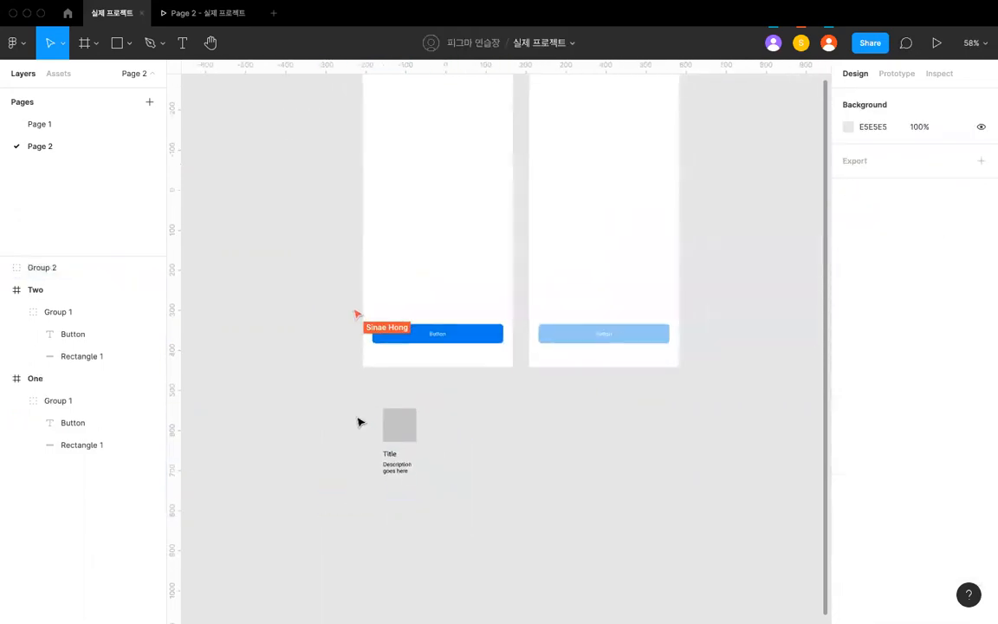
- Cut the card group from the canvas and paste it into frame One
{"action": "scroll", "coordinate": [358, 420], "scroll_direction": "left", "scroll_amount": 2}
{"action": "left_click_drag", "start_coordinate": [465, 423], "coordinate": [435, 421]}
{"action": "scroll", "coordinate": [438, 423], "scroll_direction": "up", "scroll_amount": 2}
{"action": "scroll", "coordinate": [439, 423], "scroll_direction": "down", "scroll_amount": 1}
{"action": "scroll", "coordinate": [485, 351], "scroll_direction": "up", "scroll_amount": 4}
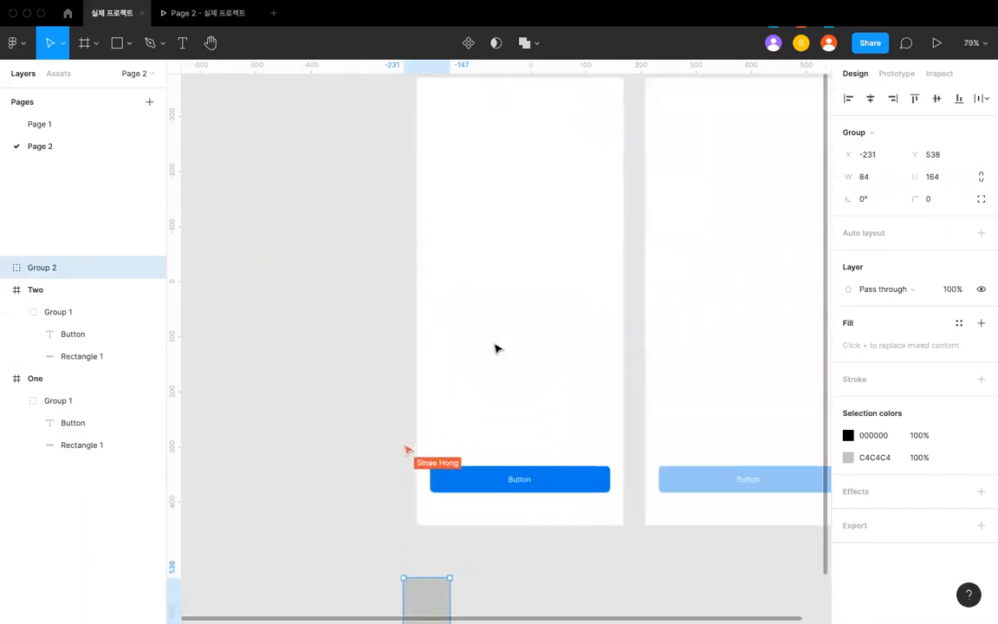
{"action": "key", "text": "super+x"}
{"action": "scroll", "coordinate": [496, 347], "scroll_direction": "up", "scroll_amount": 2}
{"action": "key", "text": "super+v"}
{"action": "scroll", "coordinate": [525, 366], "scroll_direction": "up", "scroll_amount": 3}
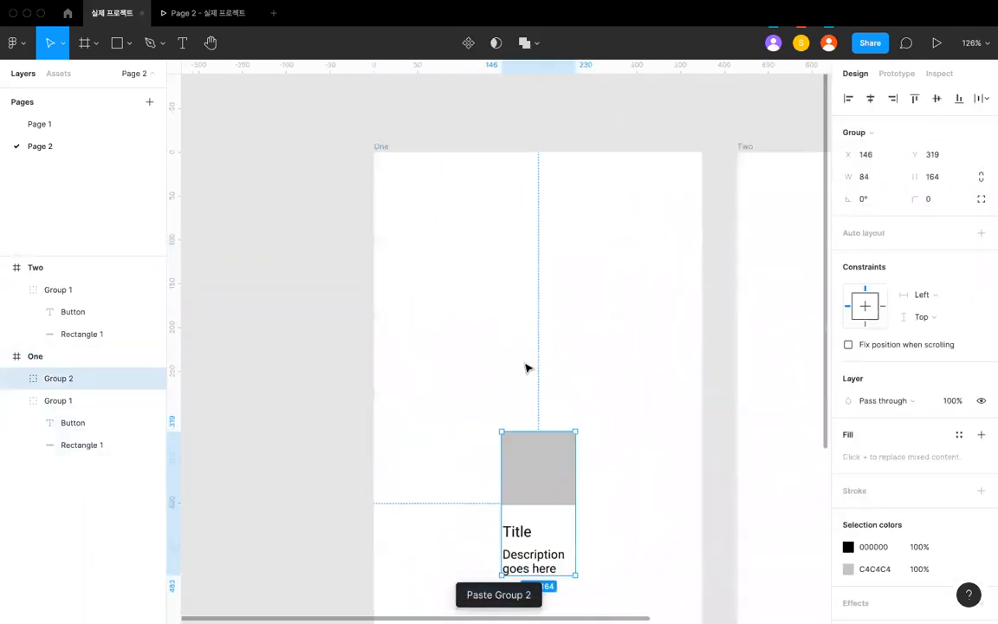
- Move the card group to about X 53, Y 138 in frame One
{"action": "scroll", "coordinate": [530, 374], "scroll_direction": "down", "scroll_amount": 4}
{"action": "scroll", "coordinate": [527, 390], "scroll_direction": "up", "scroll_amount": 5}
{"action": "left_click_drag", "start_coordinate": [568, 407], "coordinate": [498, 279]}
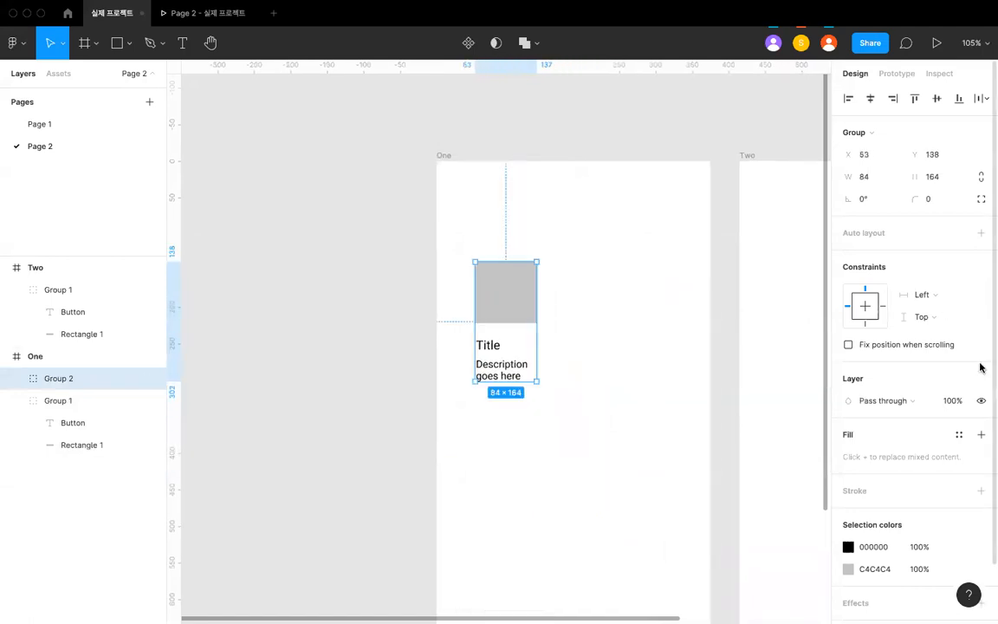
{"action": "left_click", "coordinate": [981, 232]}
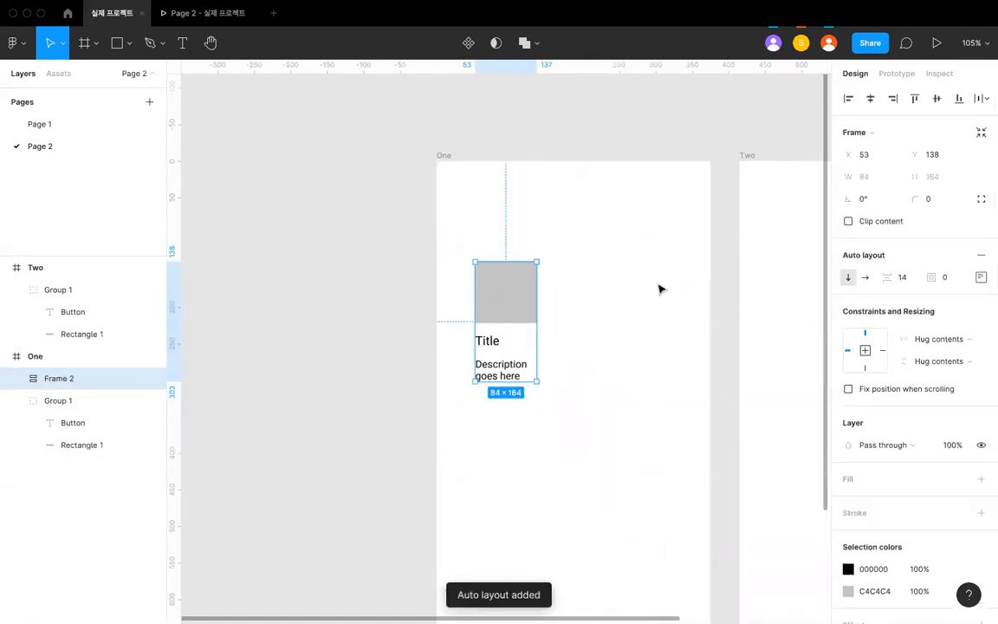
{"action": "left_click", "coordinate": [860, 277]}
{"action": "key", "text": "super+z"}
{"action": "key", "text": "super+z"}
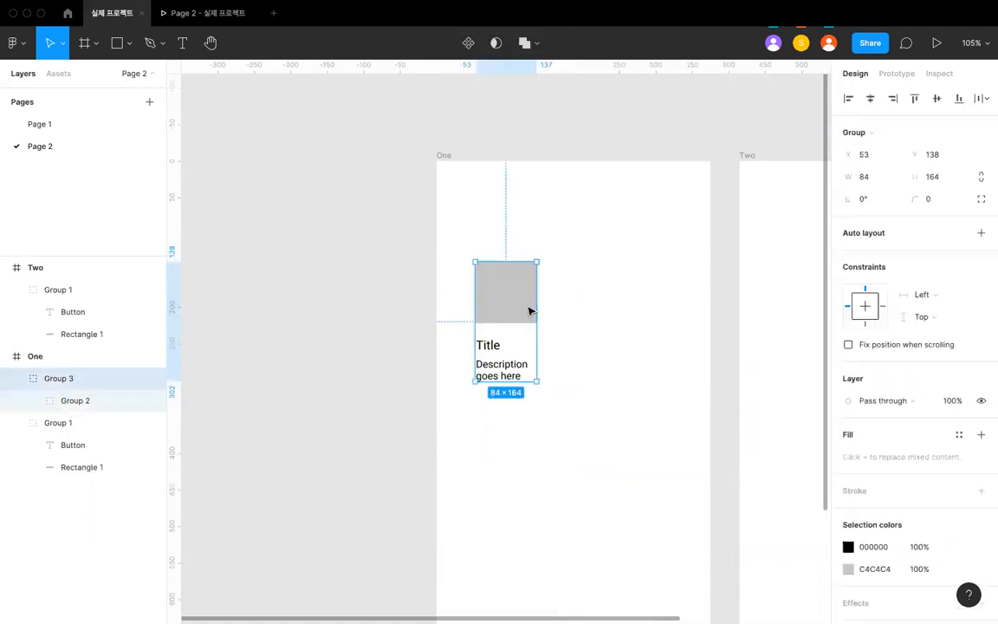
- Apply auto layout to an outer group around the card and duplicate the card into a horizontal row of five
{"action": "left_click", "coordinate": [981, 233]}
{"action": "left_click", "coordinate": [530, 312]}
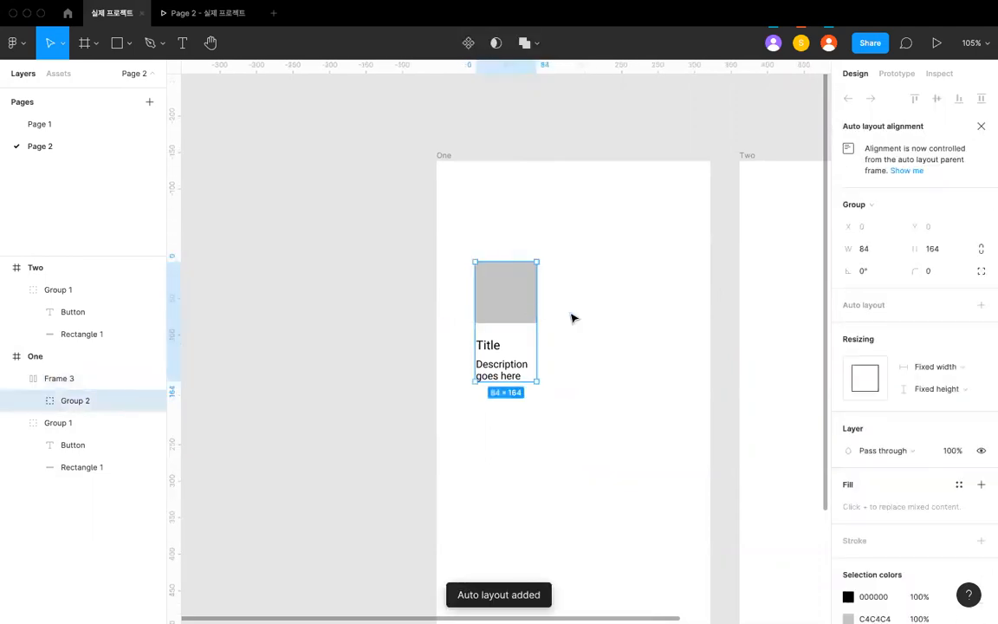
{"action": "key", "text": "super+d"}
{"action": "key", "text": "super+d"}
{"action": "key", "text": "super+d"}
{"action": "key", "text": "super+d"}
- Move the auto-layout card row to about X 39, Y 117 in frame One
{"action": "left_click", "coordinate": [548, 287]}
{"action": "left_click_drag", "start_coordinate": [548, 286], "coordinate": [545, 258]}
{"action": "left_click", "coordinate": [539, 180]}
{"action": "scroll", "coordinate": [535, 173], "scroll_direction": "down", "scroll_amount": 2}
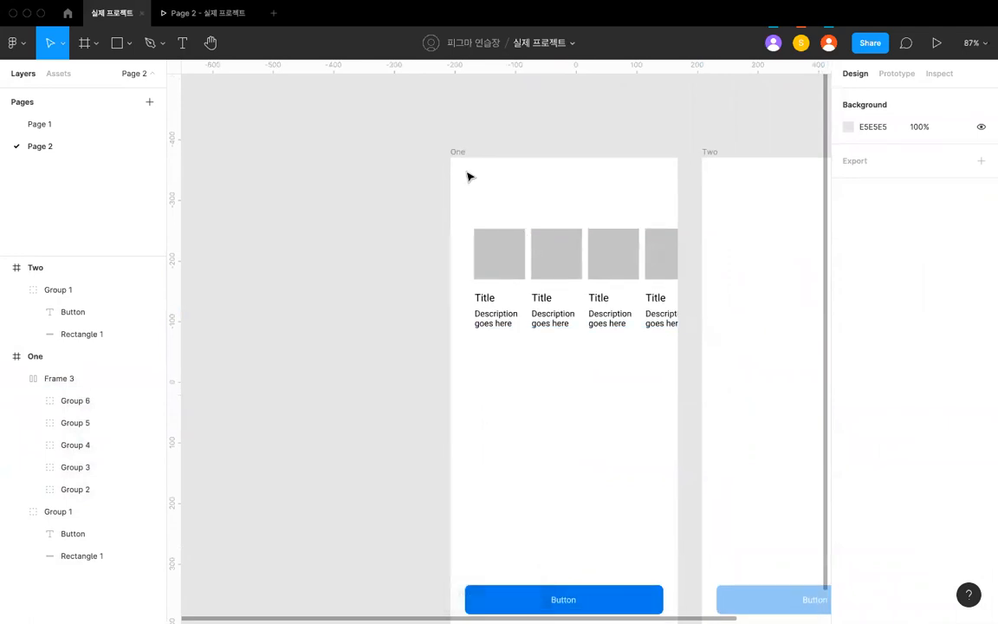
- Extend frame One downward to about 1478 px tall
{"action": "left_click", "coordinate": [217, 13]}
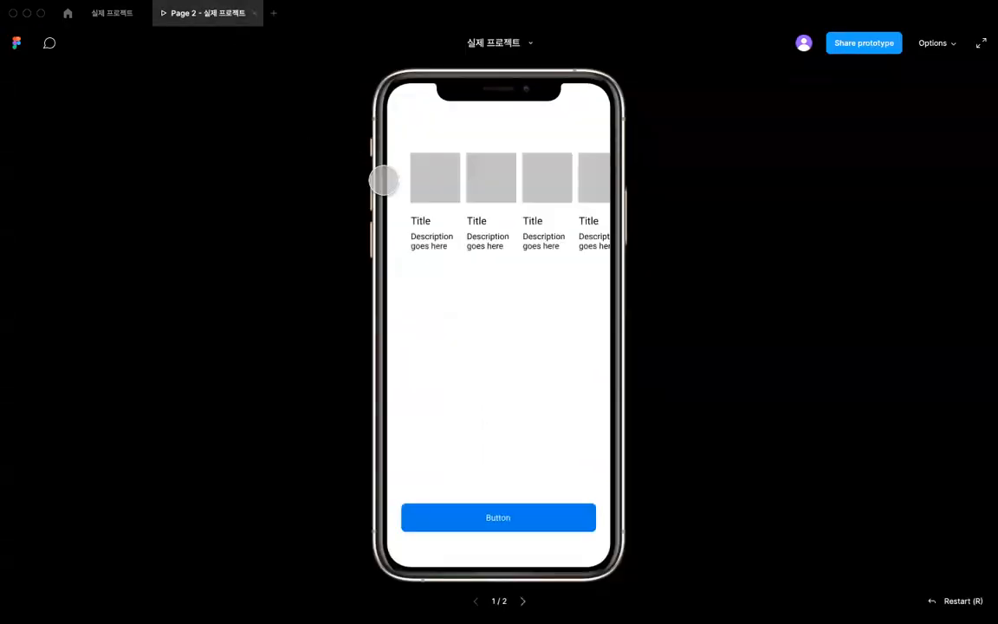
{"action": "left_click", "coordinate": [128, 17]}
{"action": "left_click", "coordinate": [456, 151]}
{"action": "scroll", "coordinate": [457, 147], "scroll_direction": "down", "scroll_amount": 3}
{"action": "scroll", "coordinate": [494, 270], "scroll_direction": "down", "scroll_amount": 2}
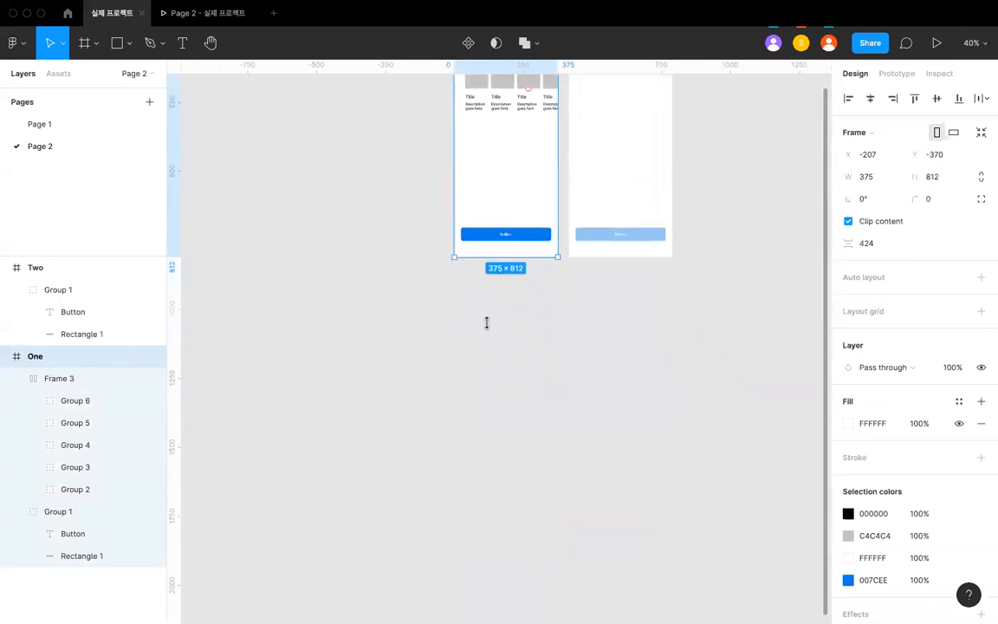
{"action": "left_click_drag", "start_coordinate": [487, 258], "coordinate": [486, 440]}
{"action": "scroll", "coordinate": [459, 325], "scroll_direction": "up", "scroll_amount": 1}
- Test vertical scrolling of frame One in the prototype preview and return to the design file
{"action": "left_click", "coordinate": [220, 21]}
{"action": "scroll", "coordinate": [581, 262], "scroll_direction": "down", "scroll_amount": 5}
{"action": "scroll", "coordinate": [581, 262], "scroll_direction": "up", "scroll_amount": 5}
{"action": "scroll", "coordinate": [582, 262], "scroll_direction": "down", "scroll_amount": 7}
{"action": "scroll", "coordinate": [582, 263], "scroll_direction": "up", "scroll_amount": 7}
{"action": "scroll", "coordinate": [581, 262], "scroll_direction": "down", "scroll_amount": 5}
{"action": "scroll", "coordinate": [582, 261], "scroll_direction": "up", "scroll_amount": 5}
{"action": "scroll", "coordinate": [487, 184], "scroll_direction": "down", "scroll_amount": 1}
{"action": "scroll", "coordinate": [482, 184], "scroll_direction": "up", "scroll_amount": 1}
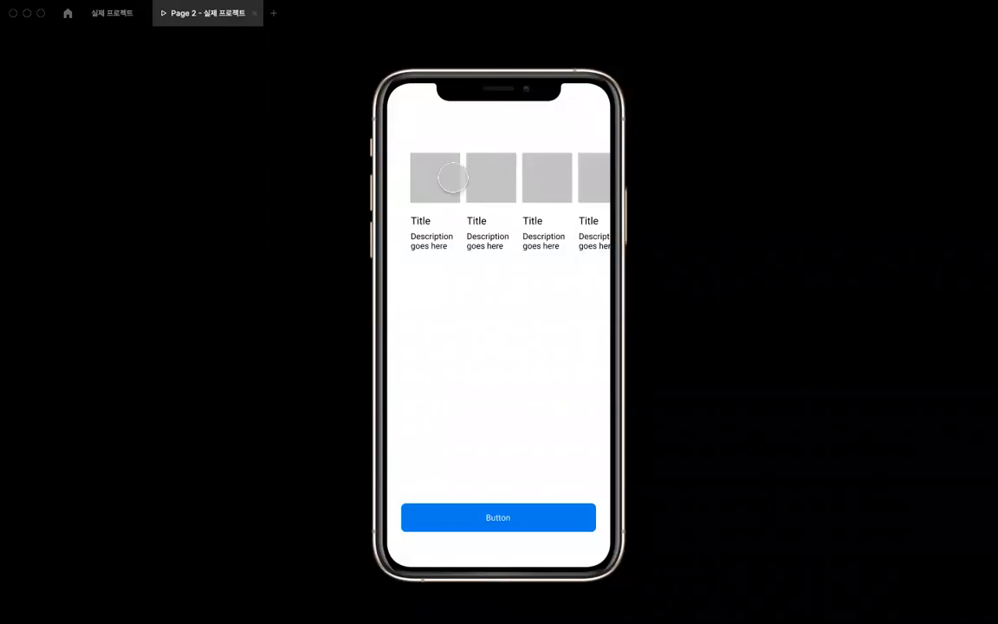
{"action": "left_click", "coordinate": [120, 21]}
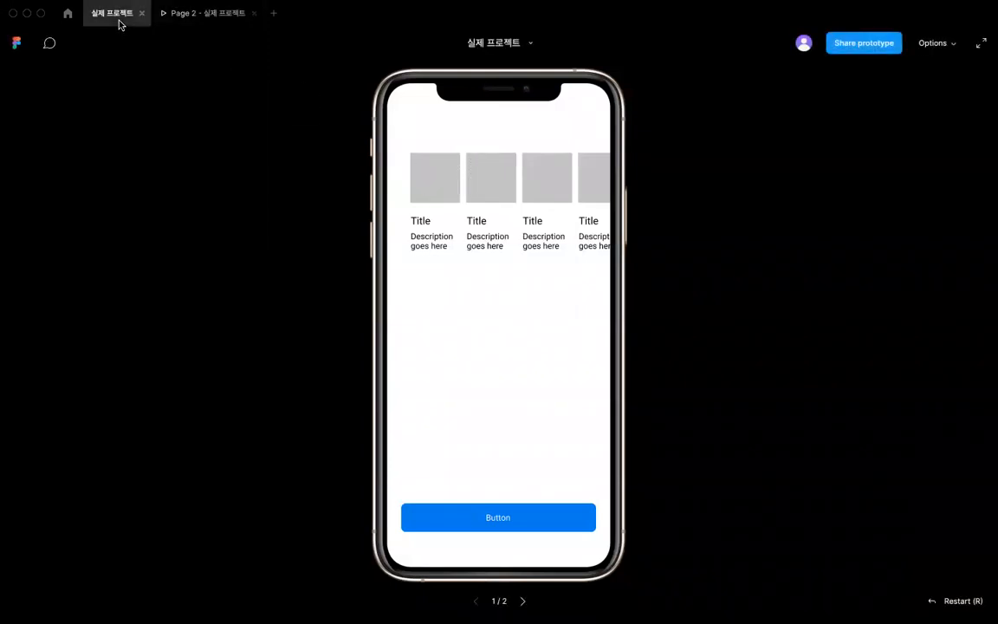
- Set the card row's overflow behavior to horizontal scrolling
{"action": "scroll", "coordinate": [390, 207], "scroll_direction": "up", "scroll_amount": 2}
{"action": "left_click", "coordinate": [387, 207]}
{"action": "scroll", "coordinate": [385, 207], "scroll_direction": "up", "scroll_amount": 1}
{"action": "scroll", "coordinate": [387, 206], "scroll_direction": "up", "scroll_amount": 3}
{"action": "left_click", "coordinate": [455, 240]}
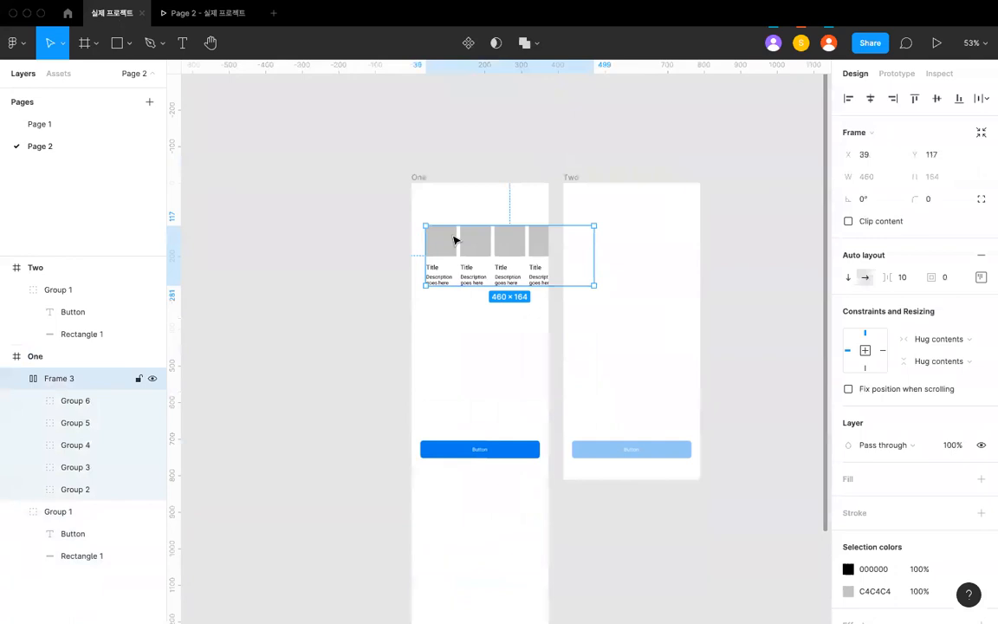
{"action": "scroll", "coordinate": [456, 240], "scroll_direction": "up", "scroll_amount": 3}
{"action": "left_click", "coordinate": [895, 74]}
{"action": "left_click", "coordinate": [900, 162]}
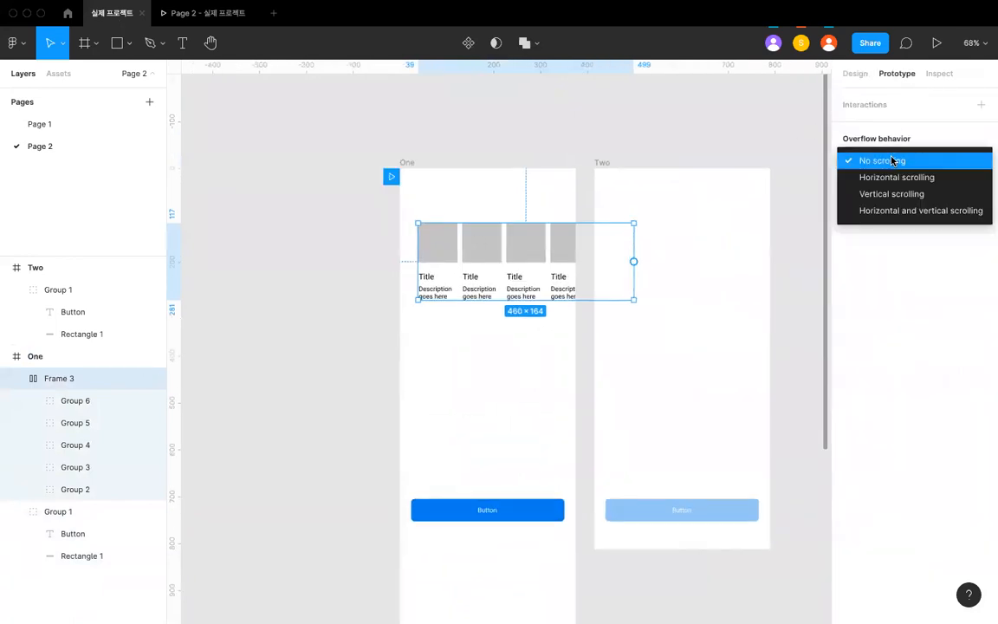
{"action": "left_click", "coordinate": [892, 194]}
{"action": "left_click", "coordinate": [893, 166]}
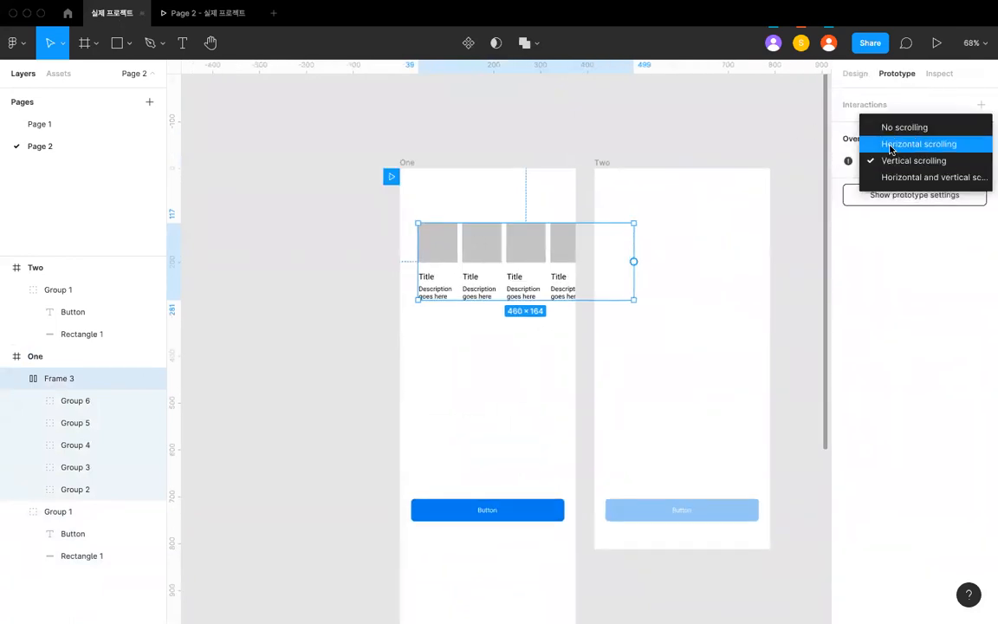
{"action": "left_click", "coordinate": [883, 144]}
{"action": "left_click", "coordinate": [901, 166]}
{"action": "left_click", "coordinate": [901, 160]}
- Shrink the card row's frame to about 316 px wide so its contents overflow inside frame One
{"action": "scroll", "coordinate": [537, 211], "scroll_direction": "up", "scroll_amount": 2}
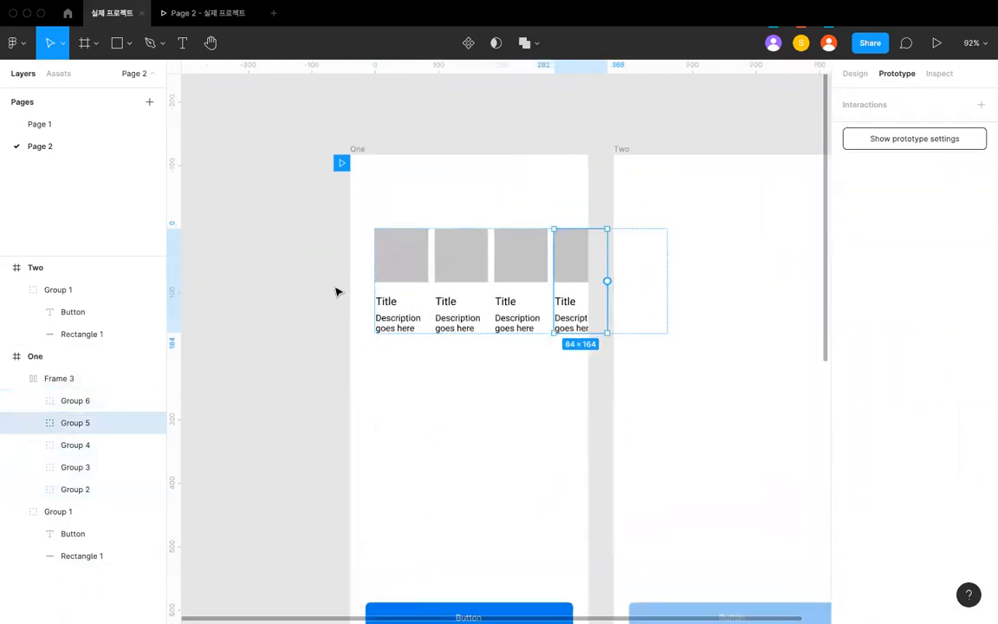
{"action": "scroll", "coordinate": [338, 290], "scroll_direction": "up", "scroll_amount": 3}
{"action": "left_click", "coordinate": [498, 247]}
{"action": "left_click", "coordinate": [475, 265]}
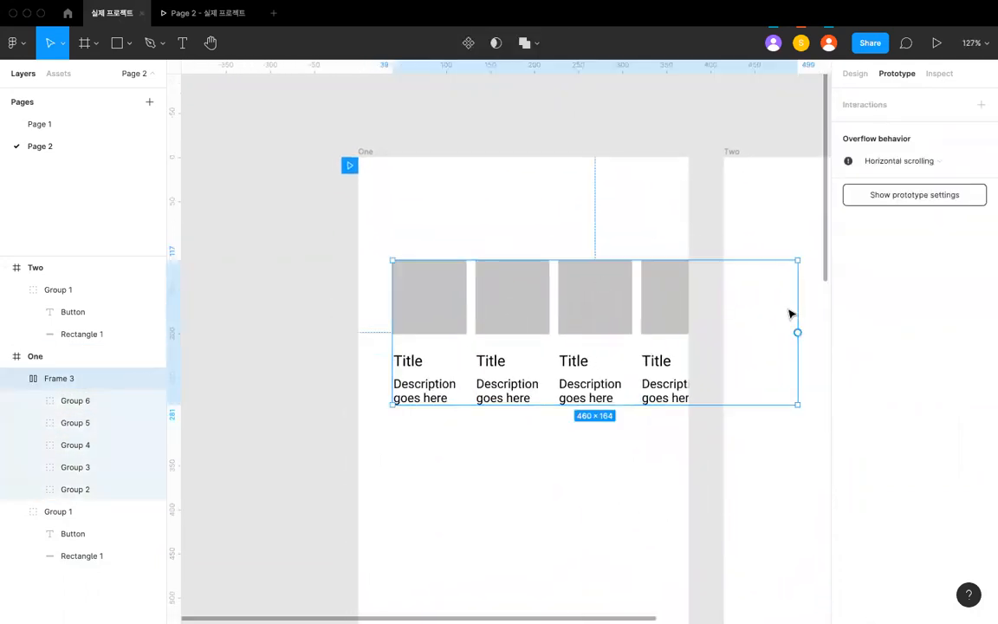
{"action": "left_click_drag", "start_coordinate": [753, 303], "coordinate": [675, 296]}
{"action": "scroll", "coordinate": [578, 234], "scroll_direction": "down", "scroll_amount": 4}
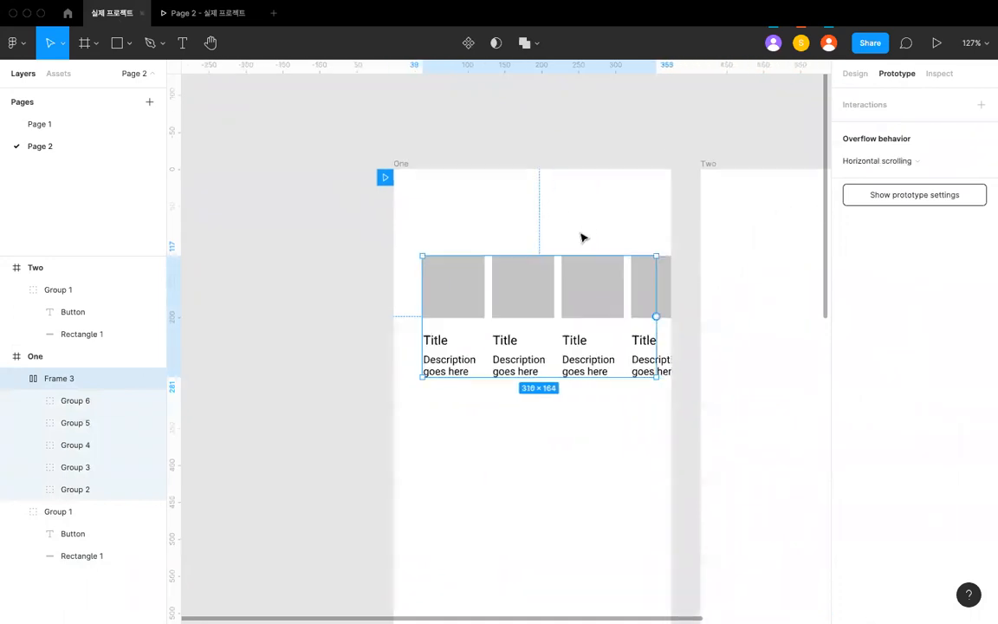
- Test horizontal scrolling of the card row in the prototype preview and return to the design file
{"action": "left_click", "coordinate": [225, 78]}
{"action": "left_click", "coordinate": [204, 12]}
{"action": "scroll", "coordinate": [535, 211], "scroll_direction": "right", "scroll_amount": 2}
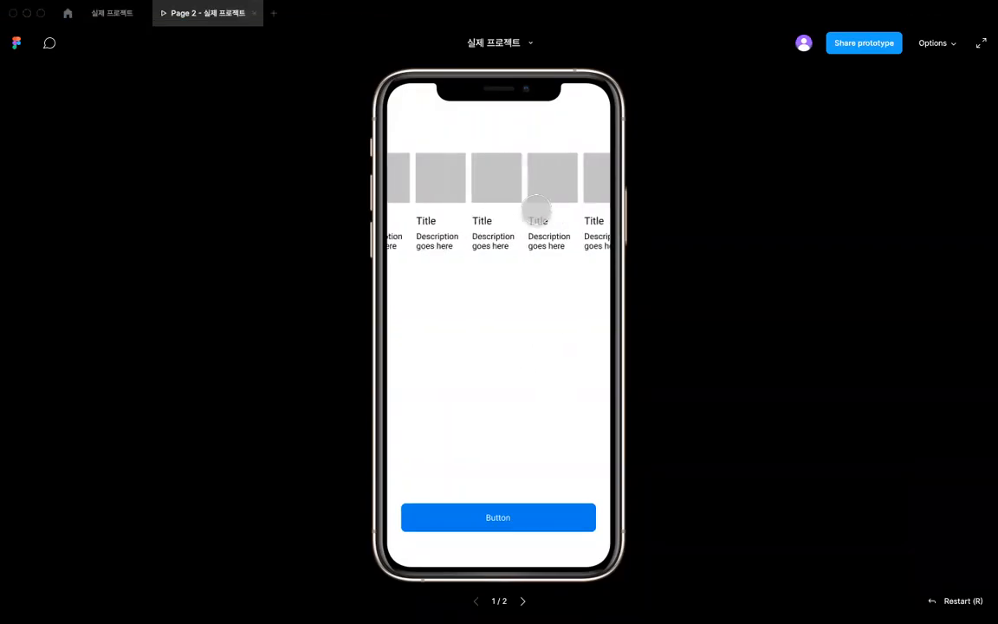
{"action": "scroll", "coordinate": [537, 210], "scroll_direction": "left", "scroll_amount": 2}
{"action": "scroll", "coordinate": [524, 209], "scroll_direction": "right", "scroll_amount": 2}
{"action": "scroll", "coordinate": [507, 207], "scroll_direction": "left", "scroll_amount": 2}
{"action": "scroll", "coordinate": [507, 207], "scroll_direction": "right", "scroll_amount": 2}
{"action": "scroll", "coordinate": [520, 203], "scroll_direction": "left", "scroll_amount": 2}
{"action": "left_click", "coordinate": [112, 12]}
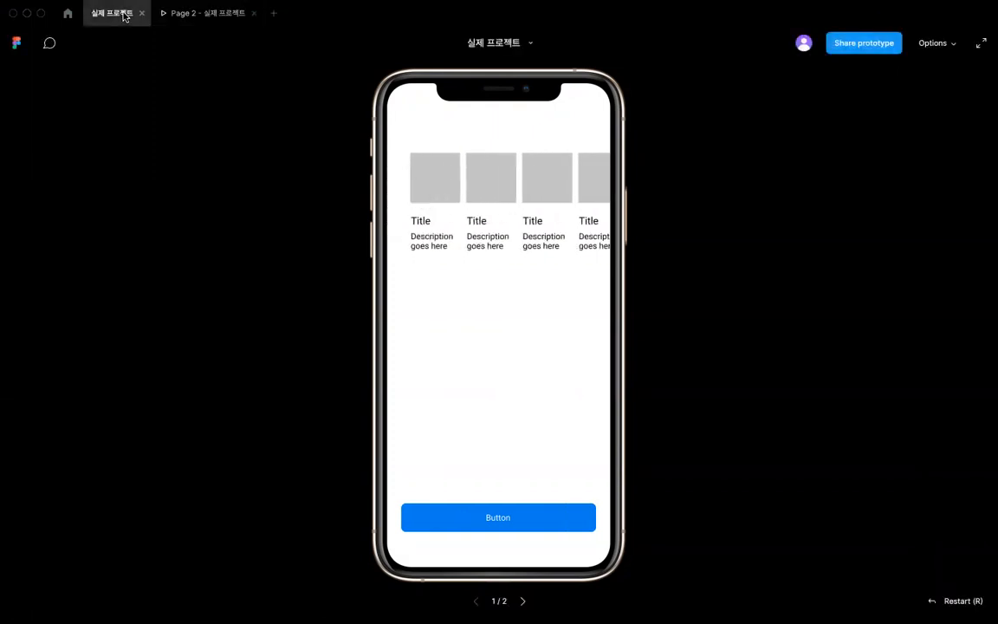
{"action": "left_click", "coordinate": [503, 283]}
{"action": "scroll", "coordinate": [520, 363], "scroll_direction": "down", "scroll_amount": 2}
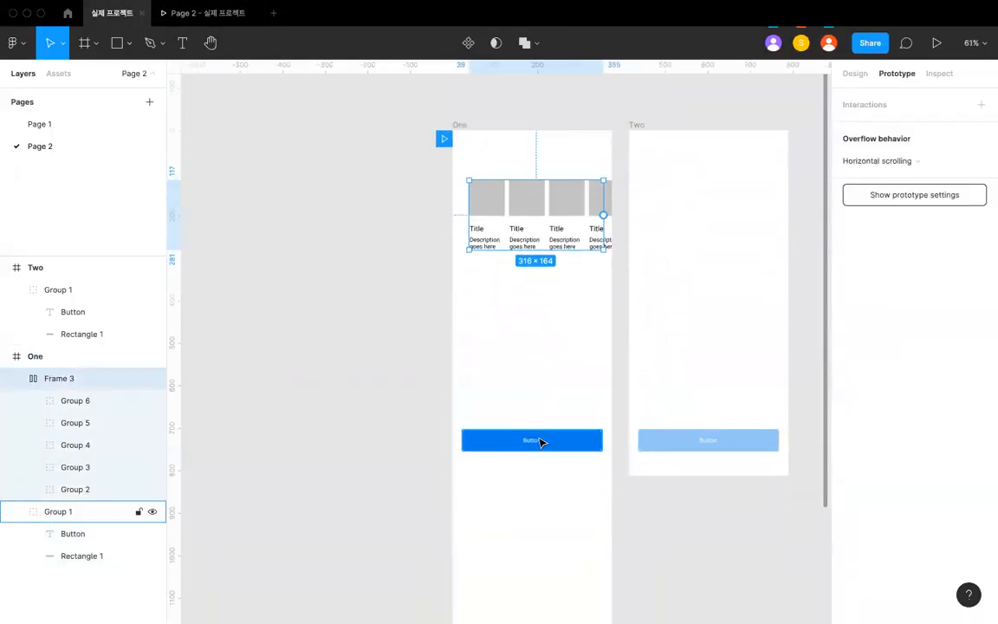
{"action": "left_click", "coordinate": [537, 440]}
{"action": "scroll", "coordinate": [539, 443], "scroll_direction": "up", "scroll_amount": 2}
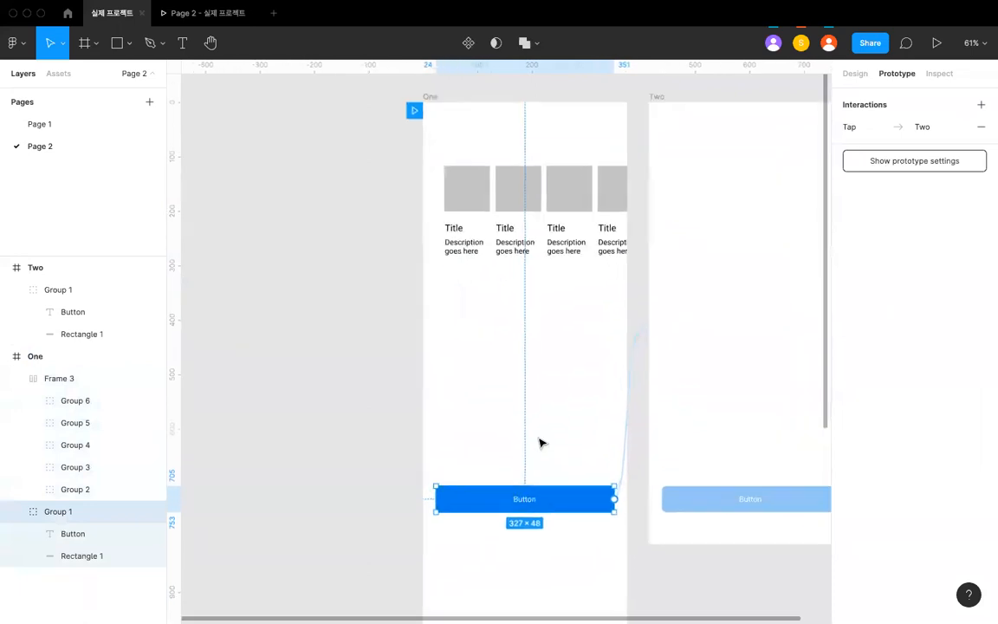
{"action": "left_click", "coordinate": [586, 277]}
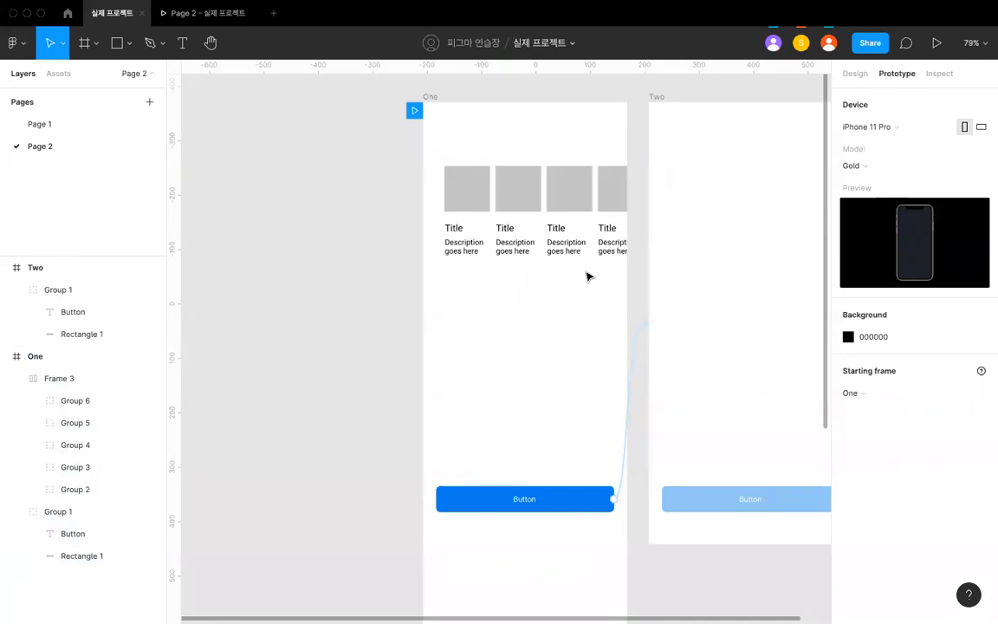
- Delete frame Two and the card row in frame One
{"action": "scroll", "coordinate": [586, 276], "scroll_direction": "down", "scroll_amount": 5}
{"action": "left_click", "coordinate": [650, 386]}
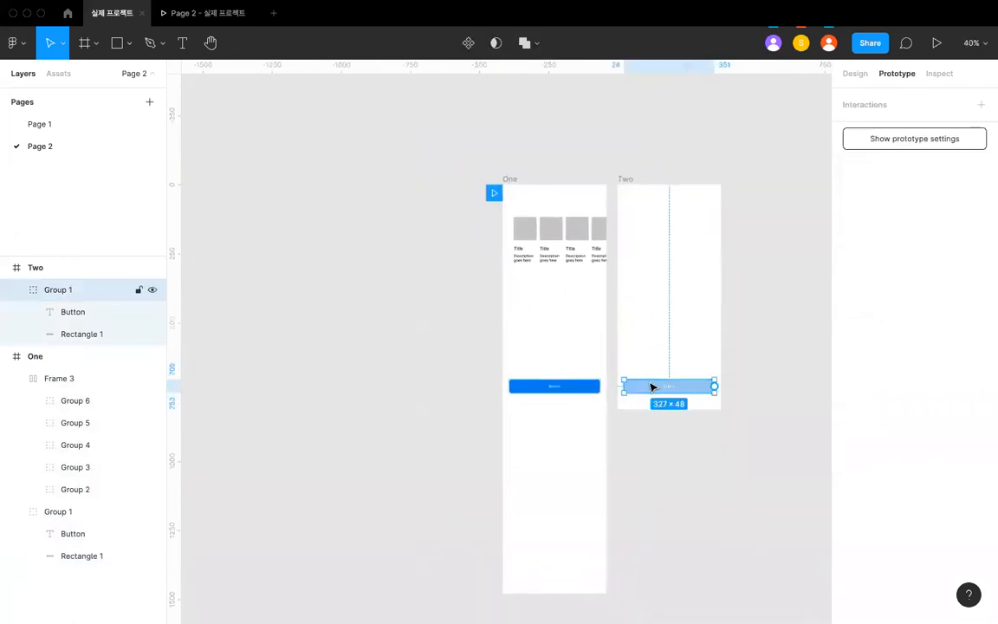
{"action": "left_click", "coordinate": [625, 189]}
{"action": "key", "text": "Delete"}
{"action": "left_click", "coordinate": [553, 254]}
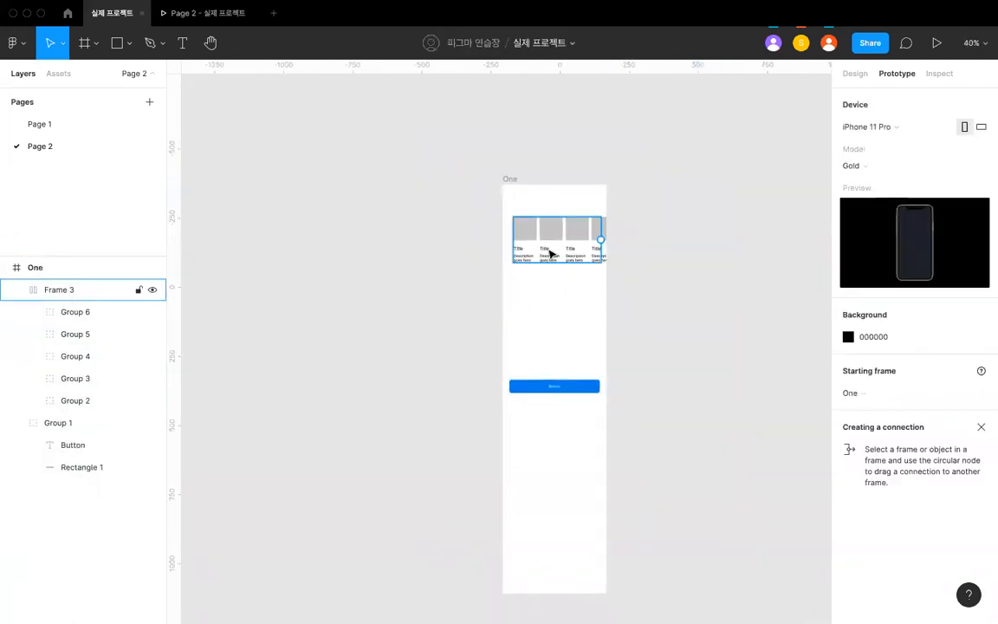
{"action": "key", "text": "Delete"}
- Resize frame One to the 375 × 812 phone frame preset
{"action": "scroll", "coordinate": [539, 272], "scroll_direction": "up", "scroll_amount": 2}
{"action": "left_click", "coordinate": [517, 182]}
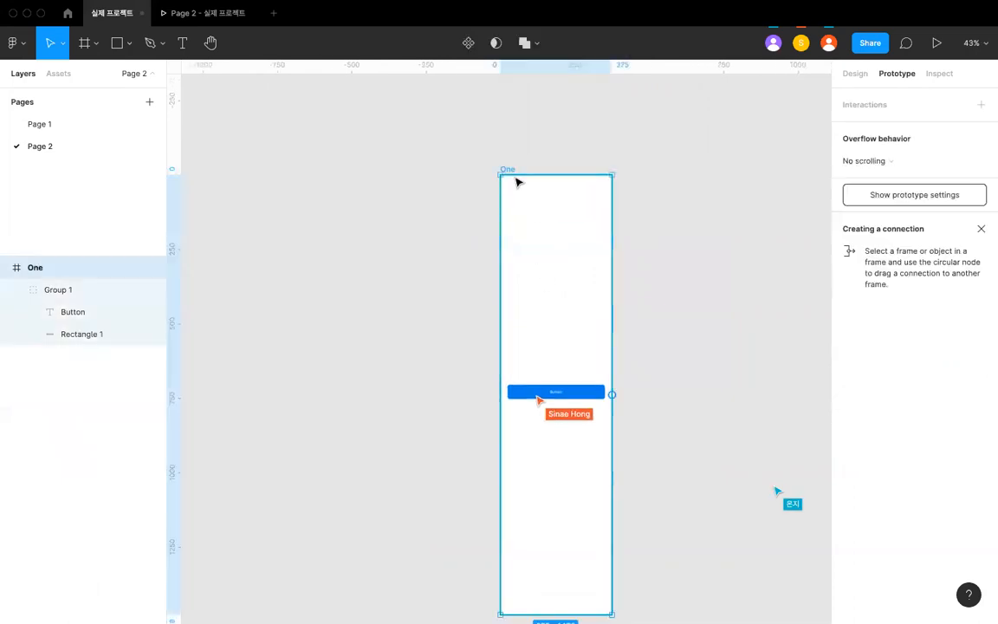
{"action": "left_click", "coordinate": [848, 75]}
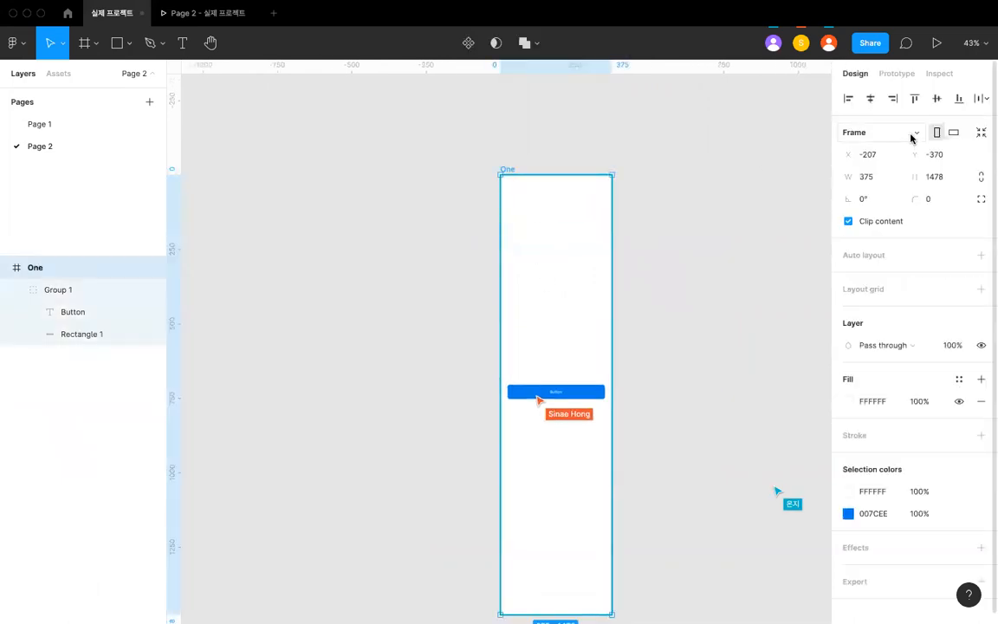
{"action": "left_click", "coordinate": [897, 132]}
{"action": "left_click", "coordinate": [905, 196]}
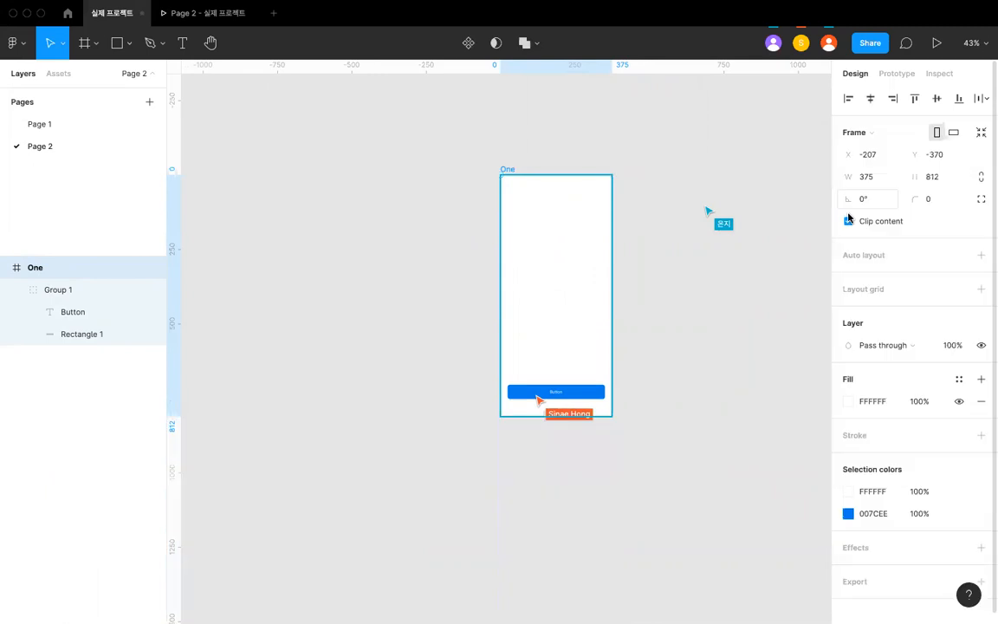
- Delete the blue button group from frame One
{"action": "left_click", "coordinate": [629, 375]}
{"action": "scroll", "coordinate": [604, 381], "scroll_direction": "up", "scroll_amount": 2}
{"action": "left_click", "coordinate": [581, 397]}
{"action": "key", "text": "Delete"}
{"action": "scroll", "coordinate": [606, 381], "scroll_direction": "up", "scroll_amount": 3}
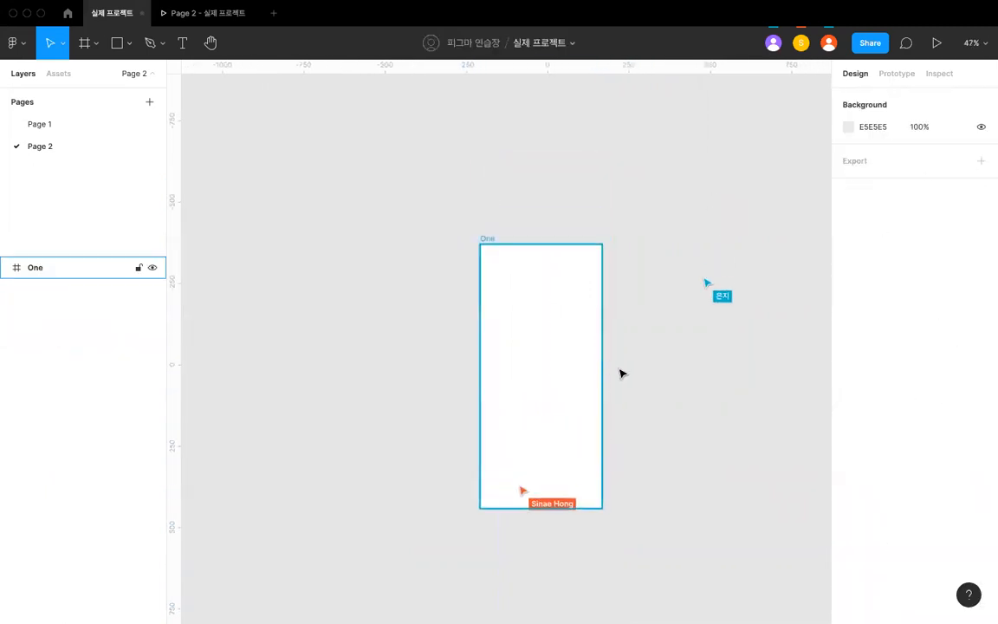
{"action": "scroll", "coordinate": [620, 373], "scroll_direction": "up", "scroll_amount": 2}
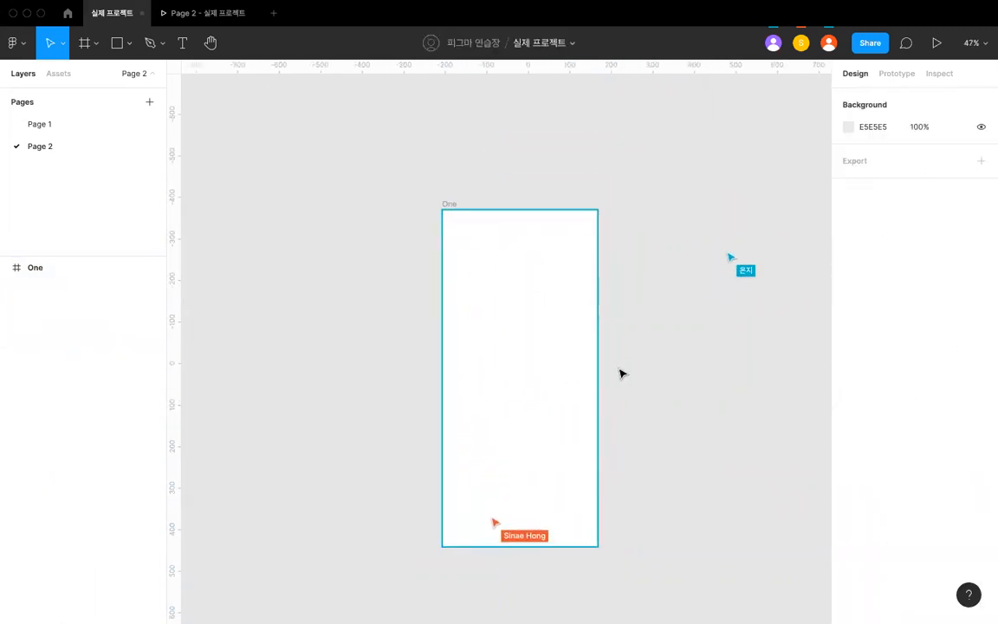
{"action": "left_click", "coordinate": [894, 75]}
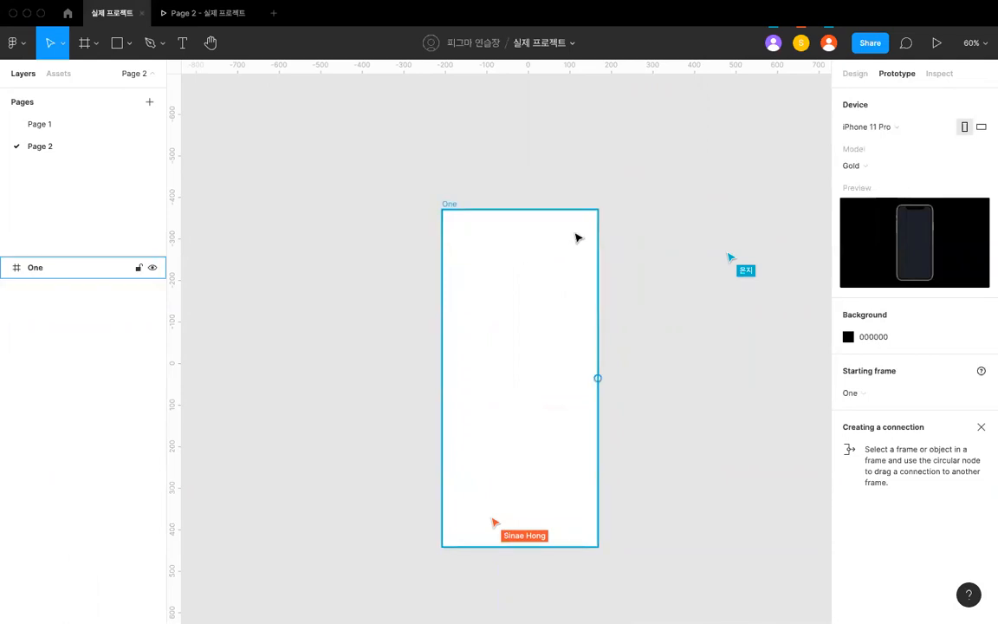
{"action": "scroll", "coordinate": [604, 221], "scroll_direction": "down", "scroll_amount": 2}
{"action": "scroll", "coordinate": [604, 221], "scroll_direction": "up", "scroll_amount": 3}
{"action": "scroll", "coordinate": [608, 216], "scroll_direction": "down", "scroll_amount": 3}
{"action": "left_click", "coordinate": [641, 216]}
{"action": "left_click", "coordinate": [656, 211]}
{"action": "scroll", "coordinate": [657, 210], "scroll_direction": "up", "scroll_amount": 1}
{"action": "left_click", "coordinate": [588, 166]}
{"action": "left_click", "coordinate": [554, 132]}
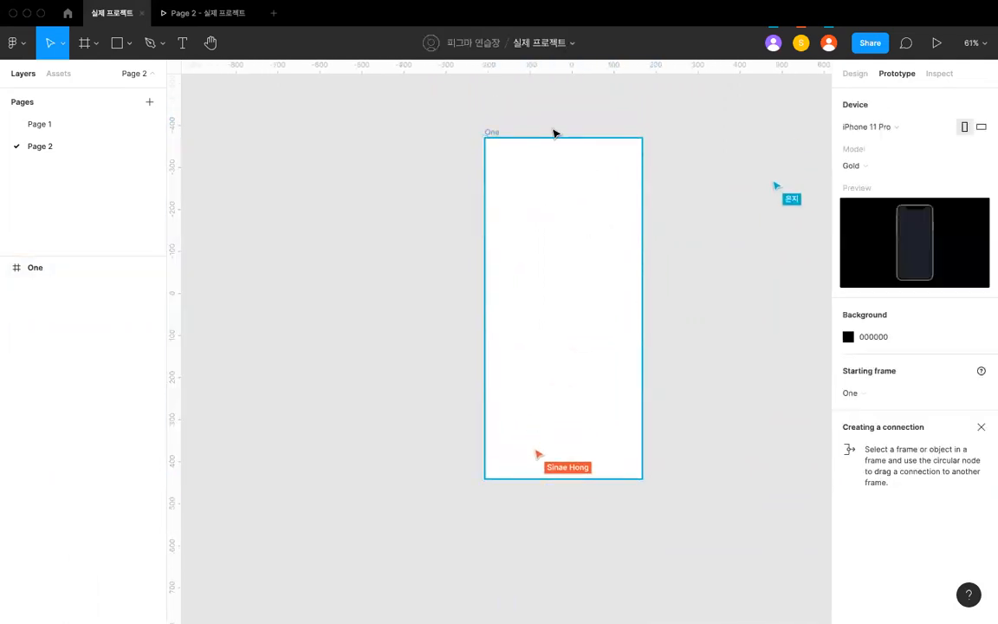
- Draw a square about 103 × 103 in frame One and center it horizontally and vertically in the frame
{"action": "scroll", "coordinate": [554, 132], "scroll_direction": "up", "scroll_amount": 2}
{"action": "scroll", "coordinate": [548, 184], "scroll_direction": "up", "scroll_amount": 2}
{"action": "key", "text": "r"}
{"action": "left_click_drag", "start_coordinate": [472, 211], "coordinate": [525, 250]}
{"action": "left_click", "coordinate": [854, 73]}
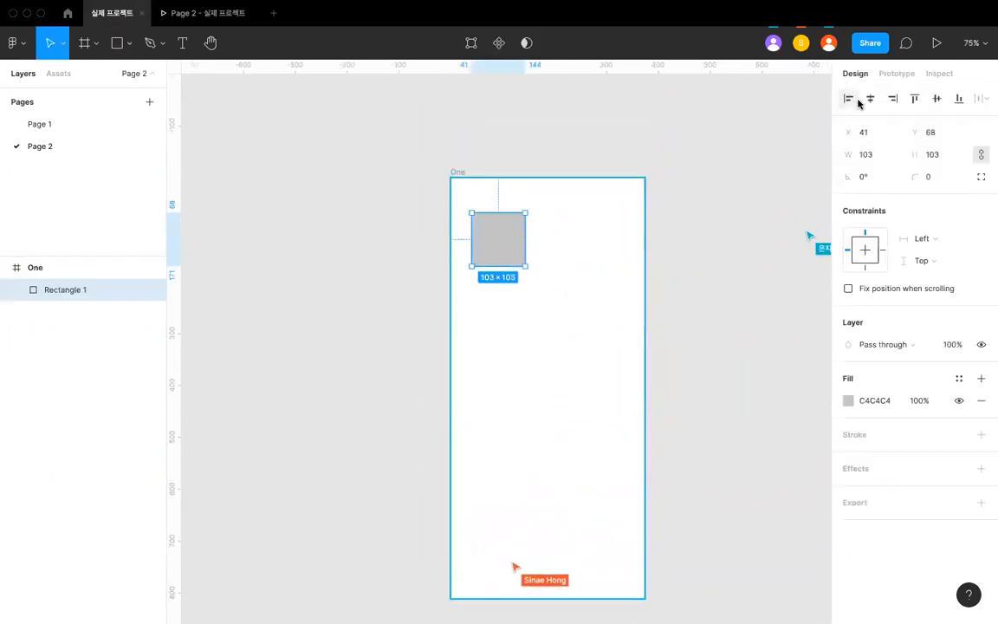
{"action": "left_click", "coordinate": [869, 98]}
{"action": "left_click", "coordinate": [935, 98]}
{"action": "left_click", "coordinate": [726, 287]}
{"action": "scroll", "coordinate": [726, 287], "scroll_direction": "down", "scroll_amount": 2}
{"action": "left_click", "coordinate": [589, 315]}
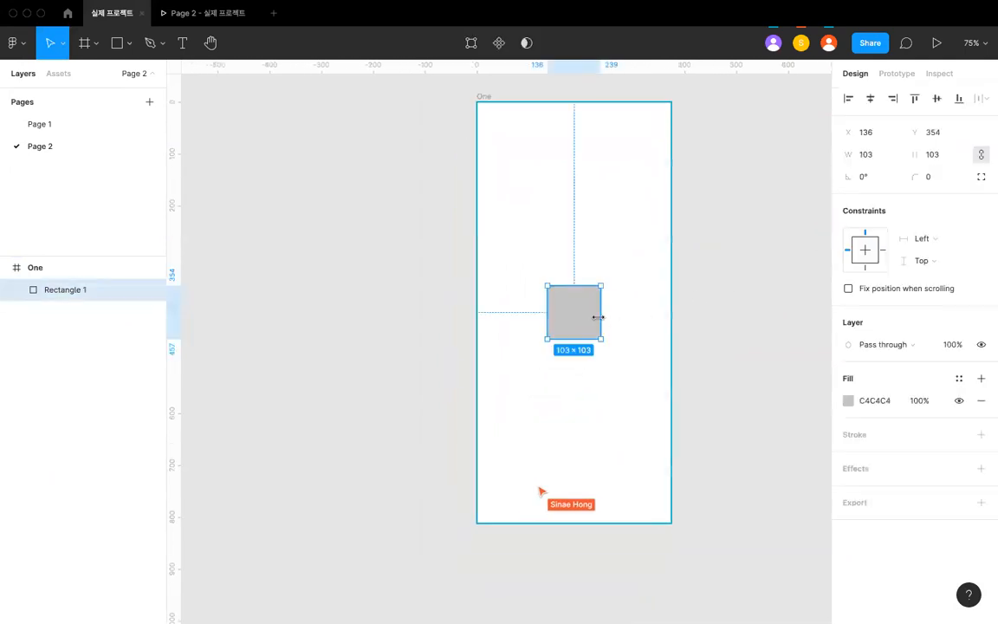
- Set the square's size to 100 × 100 and realign it to the horizontal and vertical center of frame One
{"action": "scroll", "coordinate": [598, 317], "scroll_direction": "up", "scroll_amount": 4}
{"action": "left_click", "coordinate": [871, 157]}
{"action": "type", "text": "100"}
{"action": "key", "text": "Return"}
{"action": "left_click", "coordinate": [870, 99]}
{"action": "left_click", "coordinate": [936, 99]}
{"action": "left_click", "coordinate": [731, 291]}
{"action": "scroll", "coordinate": [731, 291], "scroll_direction": "down", "scroll_amount": 4}
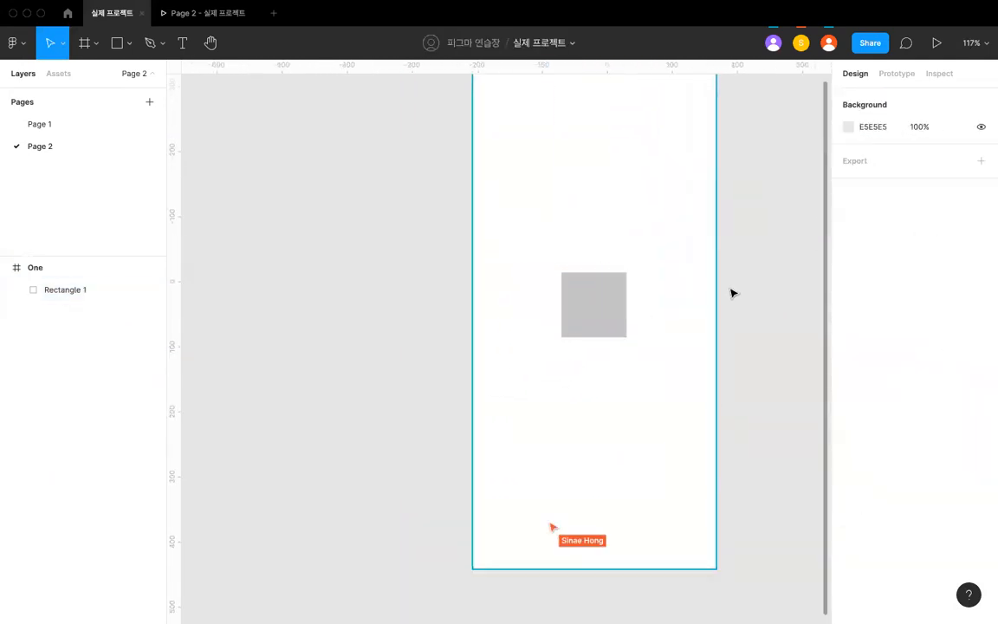
- Try rotating the square in frame One by 45° and undo the rotation
{"action": "left_click", "coordinate": [650, 307]}
{"action": "scroll", "coordinate": [655, 307], "scroll_direction": "up", "scroll_amount": 1}
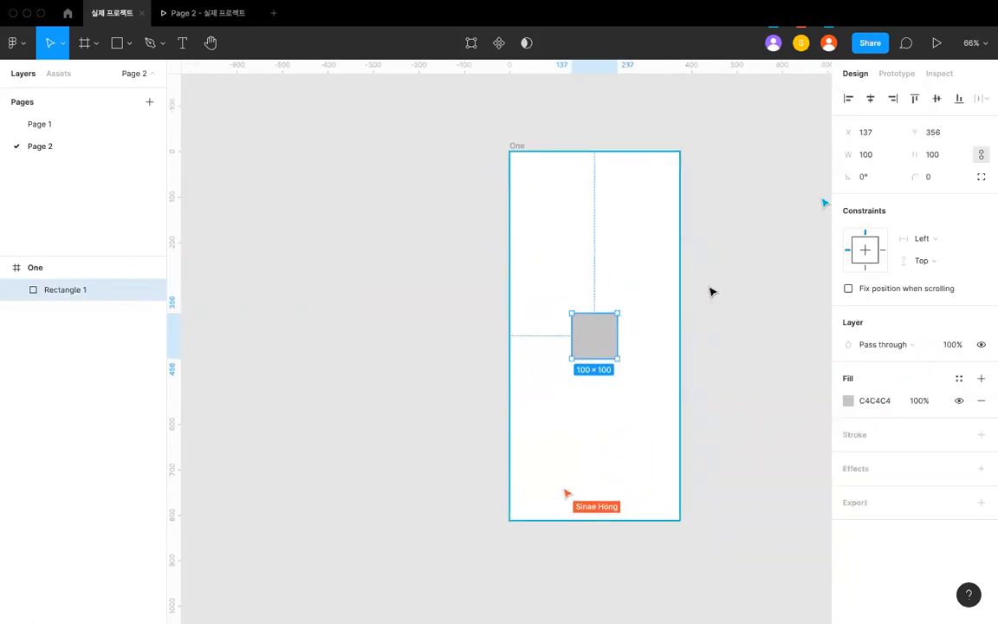
{"action": "scroll", "coordinate": [620, 336], "scroll_direction": "up", "scroll_amount": 5}
{"action": "left_click_drag", "start_coordinate": [616, 291], "coordinate": [686, 245]}
{"action": "key", "text": "super+z"}
{"action": "left_click", "coordinate": [863, 183]}
{"action": "type", "text": "45"}
{"action": "key", "text": "Return"}
{"action": "key", "text": "super+z"}
- Try moving the square away from the center of frame One and undo the move
{"action": "left_click", "coordinate": [637, 335]}
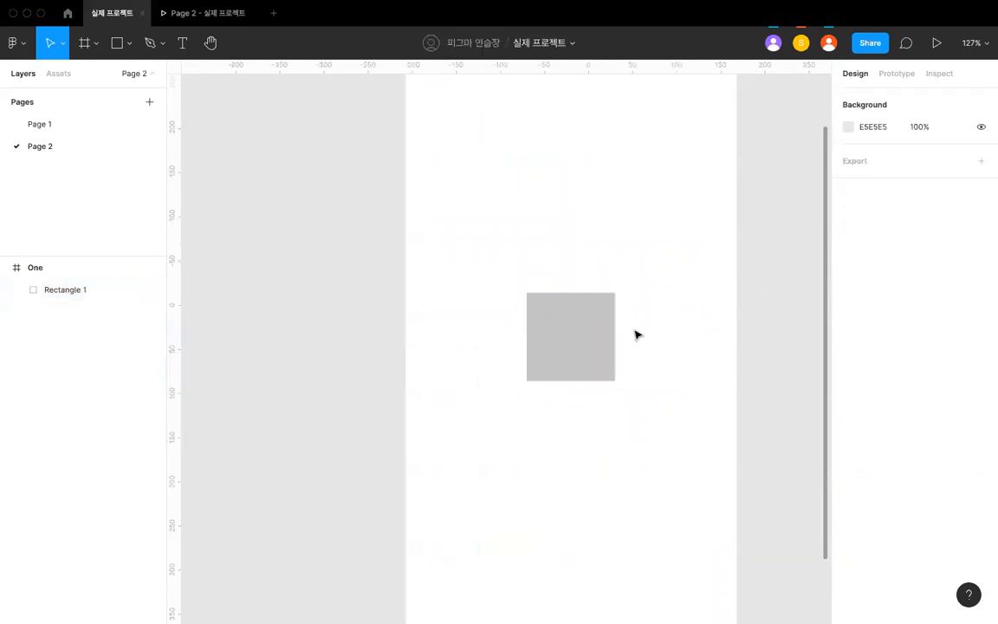
{"action": "left_click_drag", "start_coordinate": [537, 296], "coordinate": [488, 232]}
{"action": "key", "text": "super+z"}
{"action": "left_click", "coordinate": [748, 316]}
{"action": "left_click", "coordinate": [613, 344]}
{"action": "scroll", "coordinate": [676, 349], "scroll_direction": "down", "scroll_amount": 5}
{"action": "left_click", "coordinate": [689, 345]}
{"action": "left_click", "coordinate": [617, 350]}
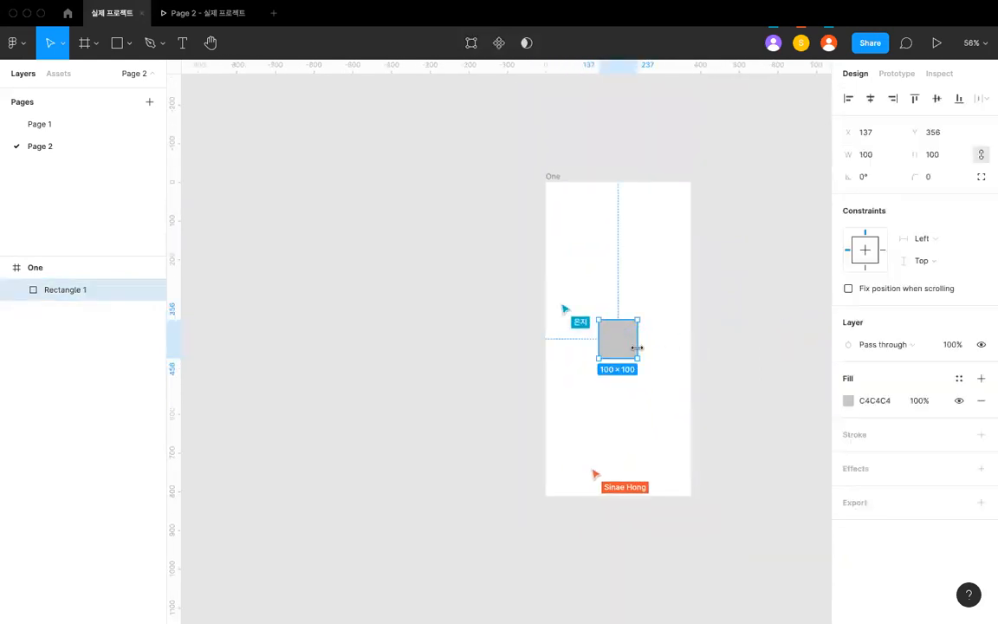
{"action": "left_click", "coordinate": [662, 329]}
{"action": "scroll", "coordinate": [672, 320], "scroll_direction": "right", "scroll_amount": 3}
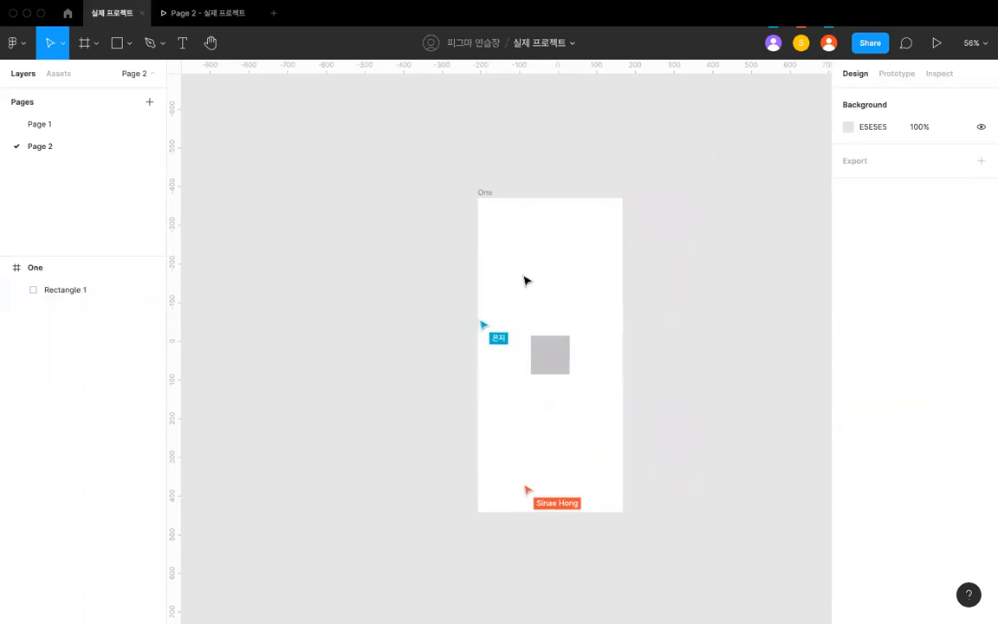
{"action": "left_click", "coordinate": [560, 361]}
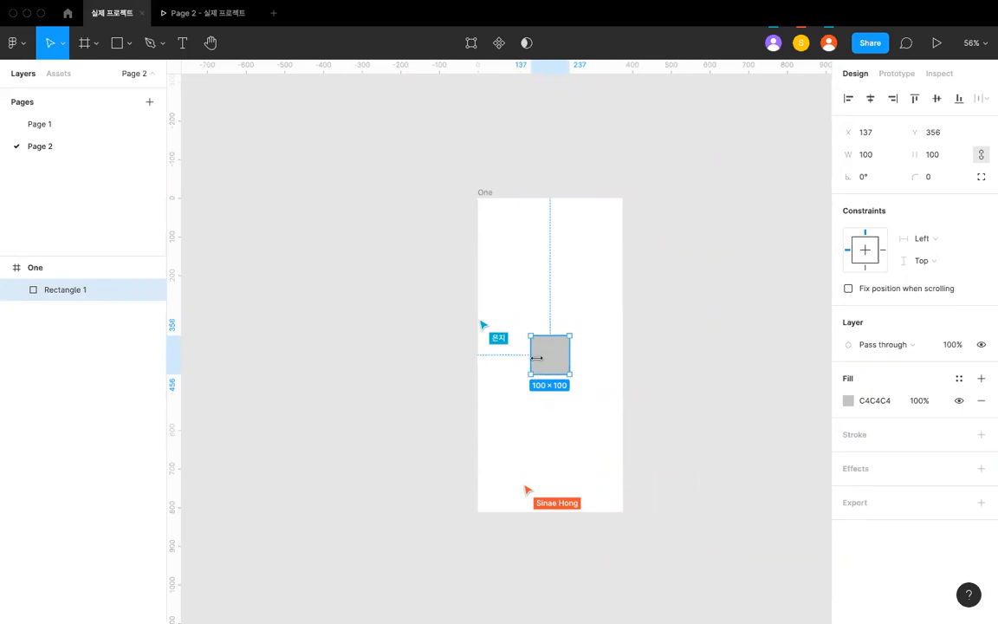
{"action": "left_click", "coordinate": [539, 307]}
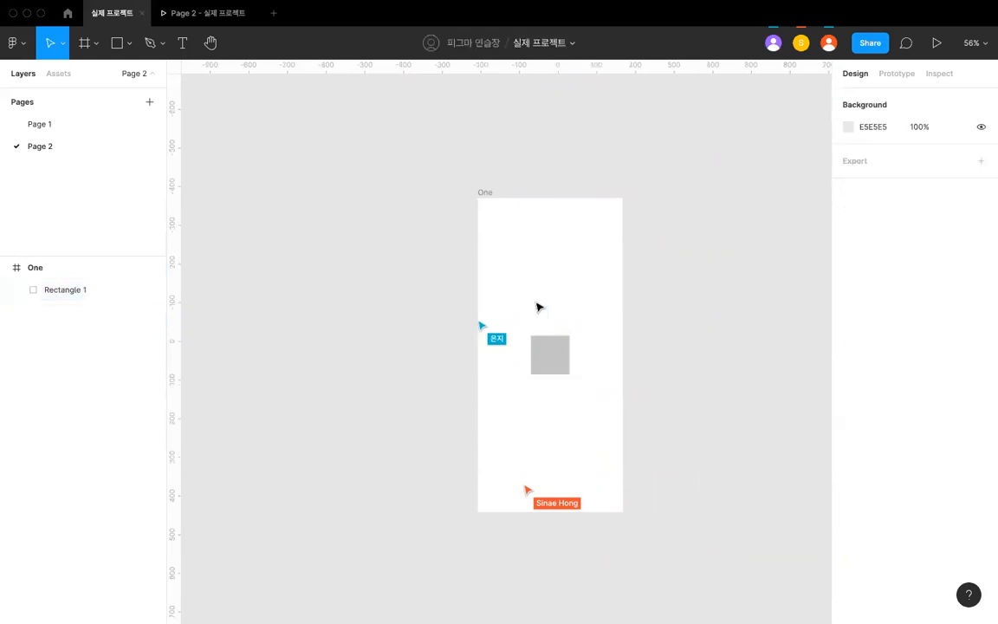
{"action": "left_click", "coordinate": [487, 194]}
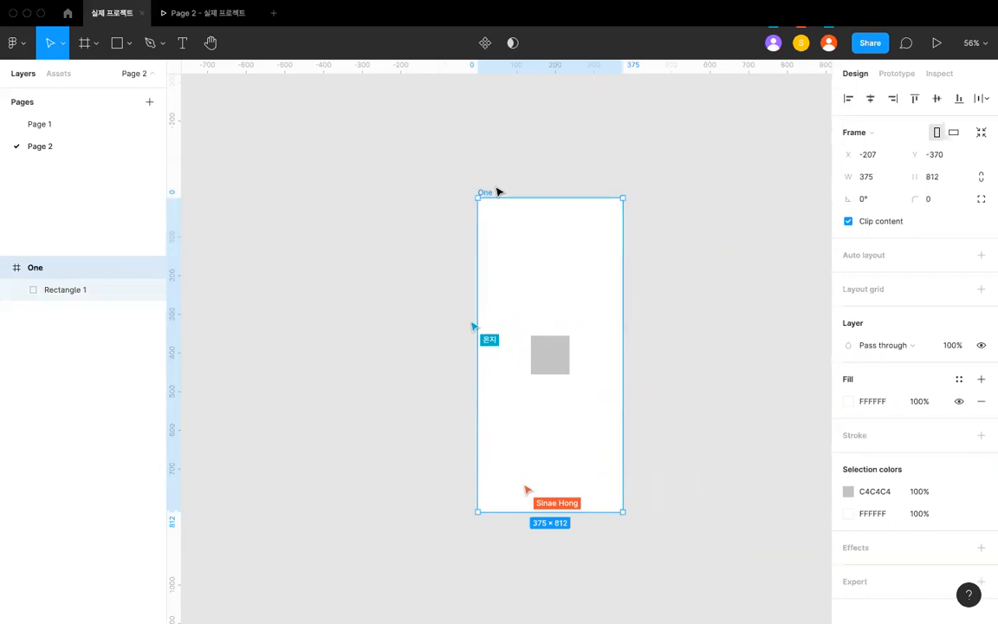
{"action": "left_click", "coordinate": [498, 176]}
{"action": "left_click", "coordinate": [489, 193]}
{"action": "left_click", "coordinate": [558, 355]}
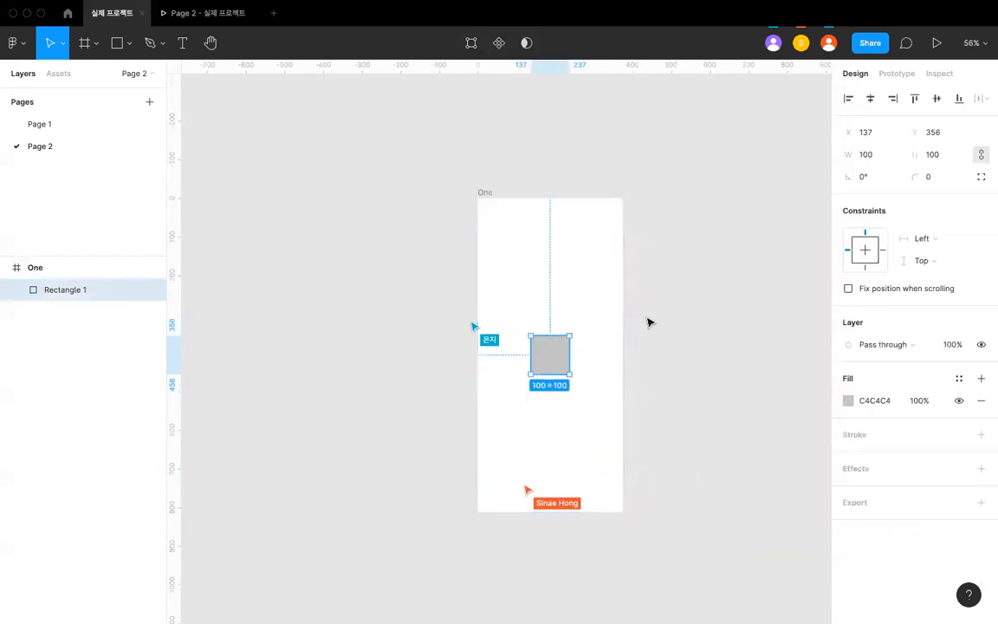
{"action": "left_click", "coordinate": [648, 322]}
- Duplicate frame One with its square and rename the copy Two
{"action": "left_click", "coordinate": [492, 192]}
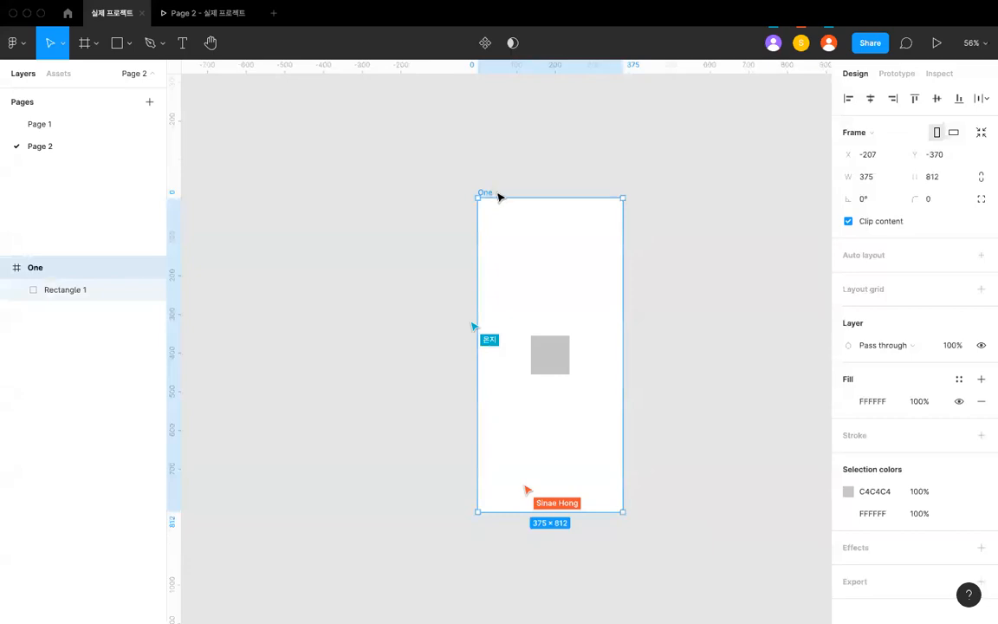
{"action": "key", "text": "super+d"}
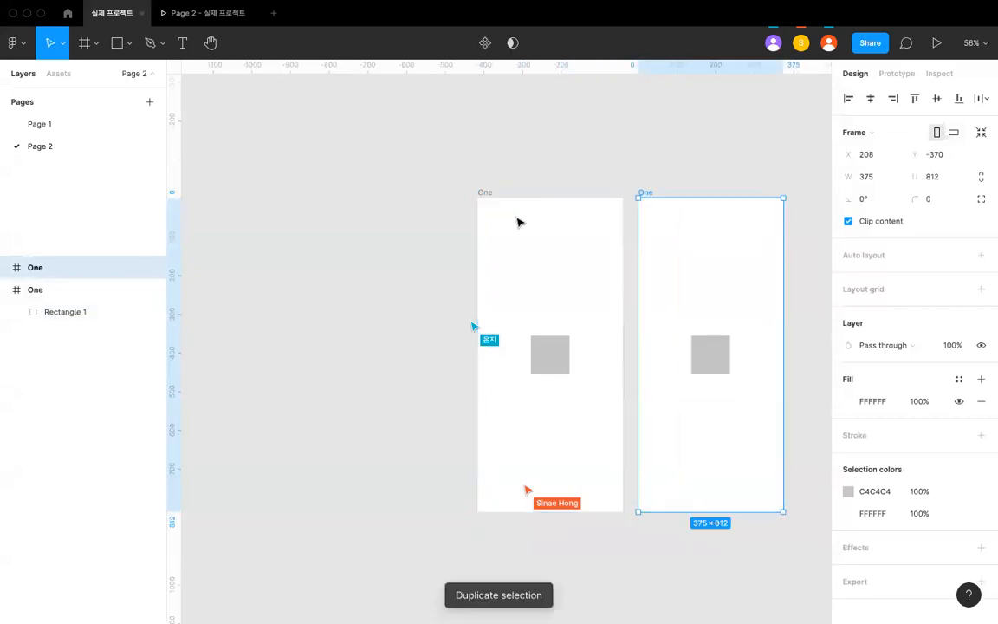
{"action": "scroll", "coordinate": [619, 216], "scroll_direction": "right", "scroll_amount": 2}
{"action": "key", "text": "super+r"}
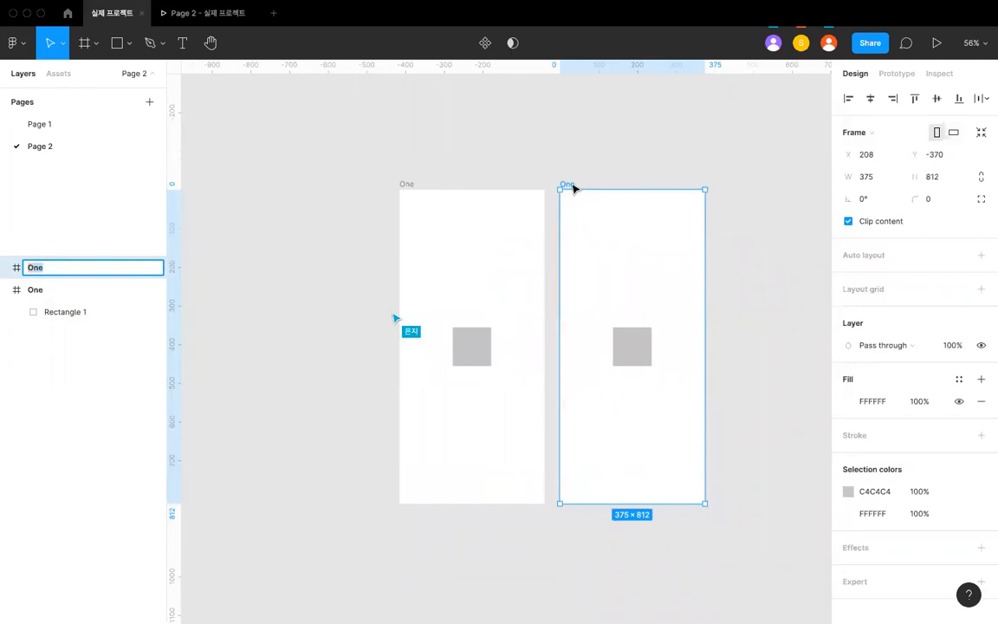
{"action": "key", "text": "Return"}
{"action": "key", "text": "super+r"}
{"action": "key", "text": "Left"}
{"action": "key", "text": "BackSpace"}
{"action": "key", "text": "Return"}
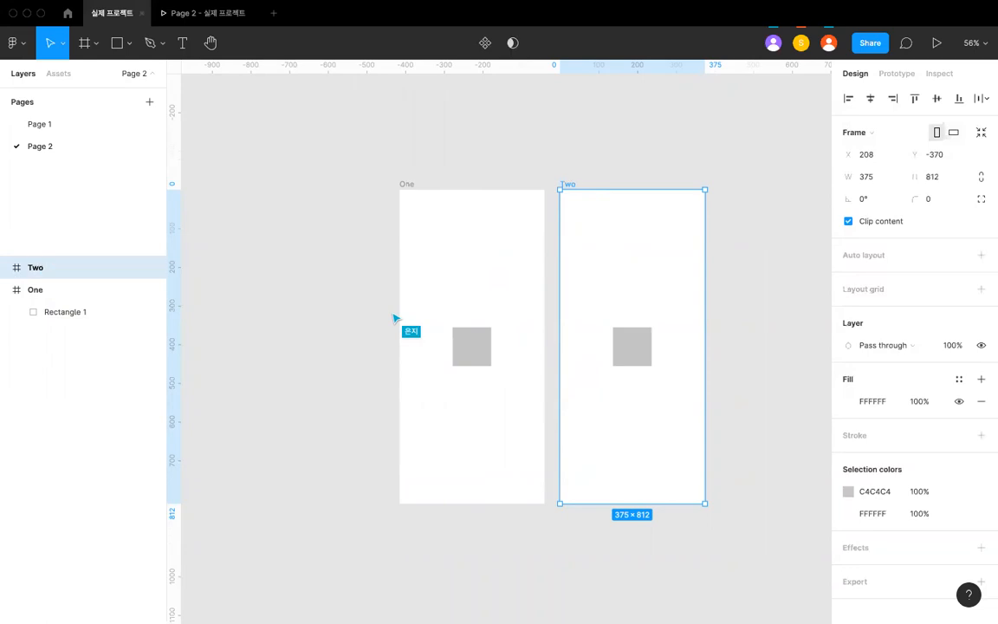
{"action": "left_click", "coordinate": [558, 118]}
{"action": "scroll", "coordinate": [554, 123], "scroll_direction": "down", "scroll_amount": 2}
{"action": "scroll", "coordinate": [506, 203], "scroll_direction": "up", "scroll_amount": 2, "text": "ctrl"}
{"action": "scroll", "coordinate": [468, 251], "scroll_direction": "up", "scroll_amount": 1}
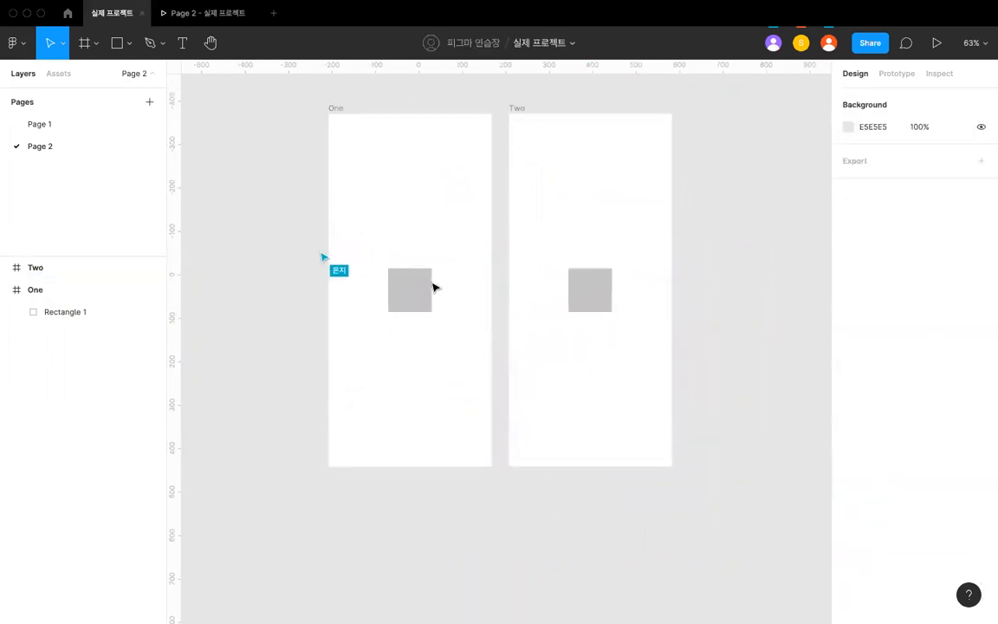
{"action": "left_click", "coordinate": [417, 297]}
{"action": "scroll", "coordinate": [425, 287], "scroll_direction": "up", "scroll_amount": 2}
{"action": "left_click", "coordinate": [430, 170]}
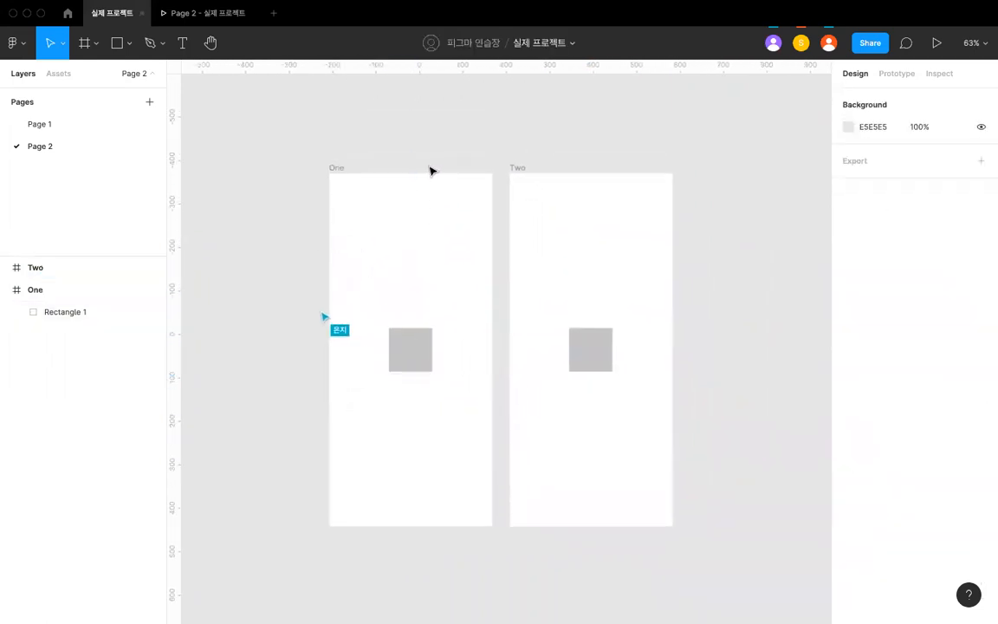
- Try linking the square in frame One to frame Two with a prototype connection and remove that interaction
{"action": "left_click", "coordinate": [411, 330]}
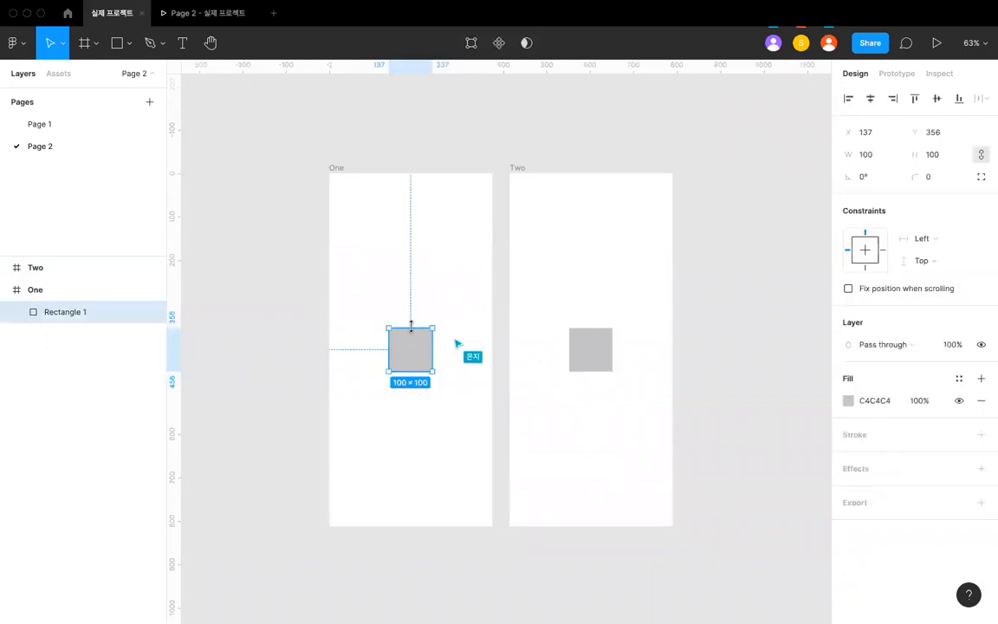
{"action": "scroll", "coordinate": [414, 329], "scroll_direction": "up", "scroll_amount": 3, "text": "ctrl"}
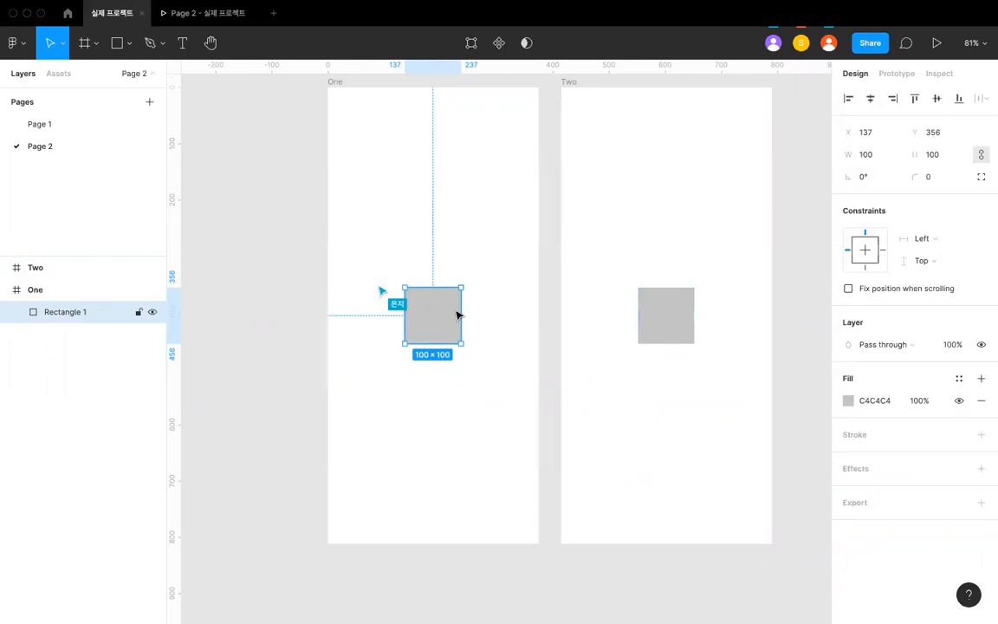
{"action": "scroll", "coordinate": [467, 312], "scroll_direction": "down", "scroll_amount": 1, "text": "ctrl"}
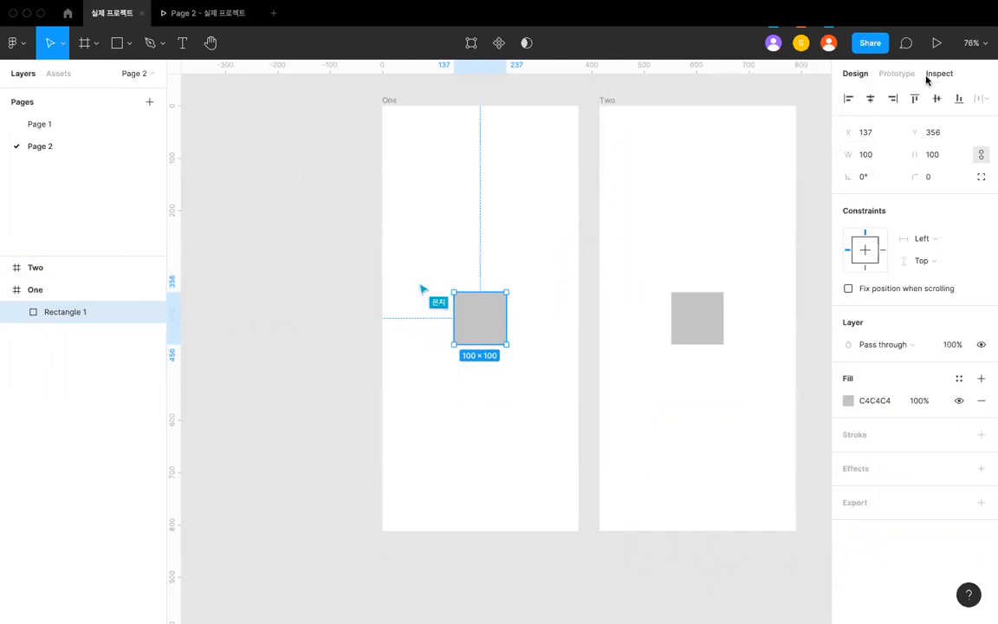
{"action": "left_click", "coordinate": [898, 73]}
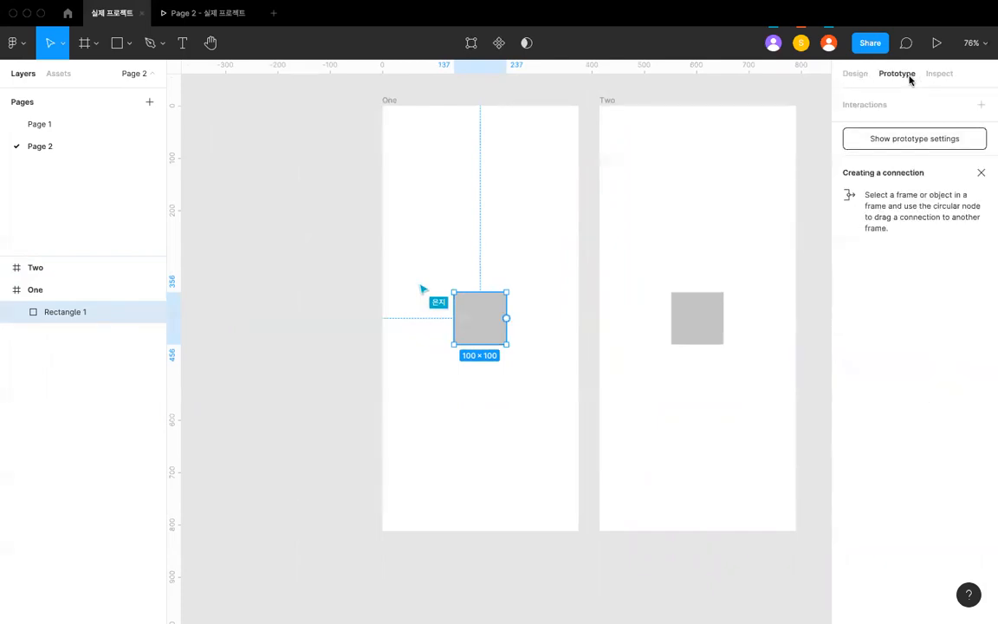
{"action": "scroll", "coordinate": [539, 314], "scroll_direction": "up", "scroll_amount": 5}
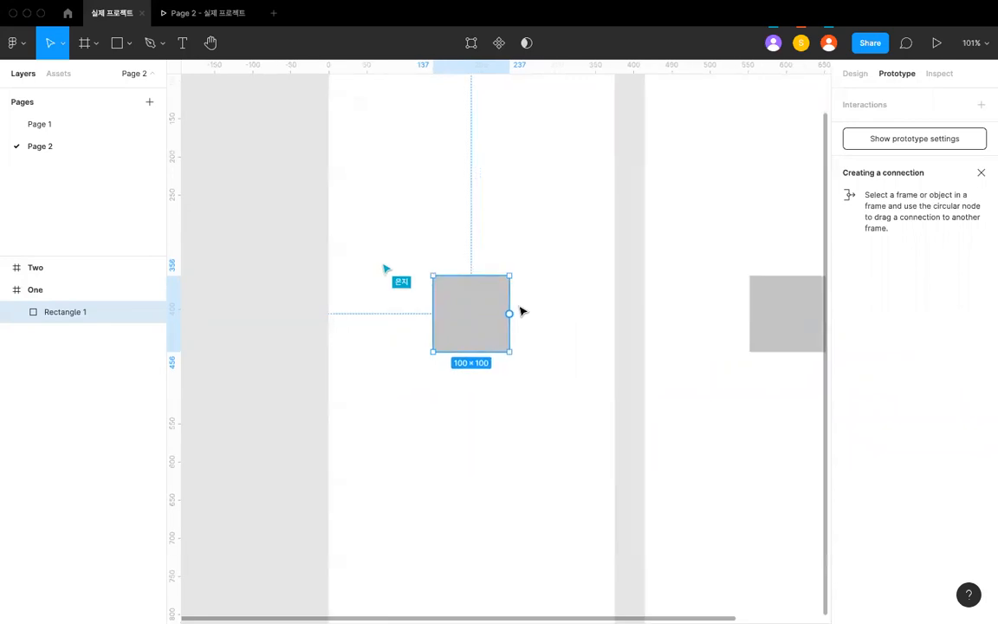
{"action": "scroll", "coordinate": [512, 317], "scroll_direction": "up", "scroll_amount": 4}
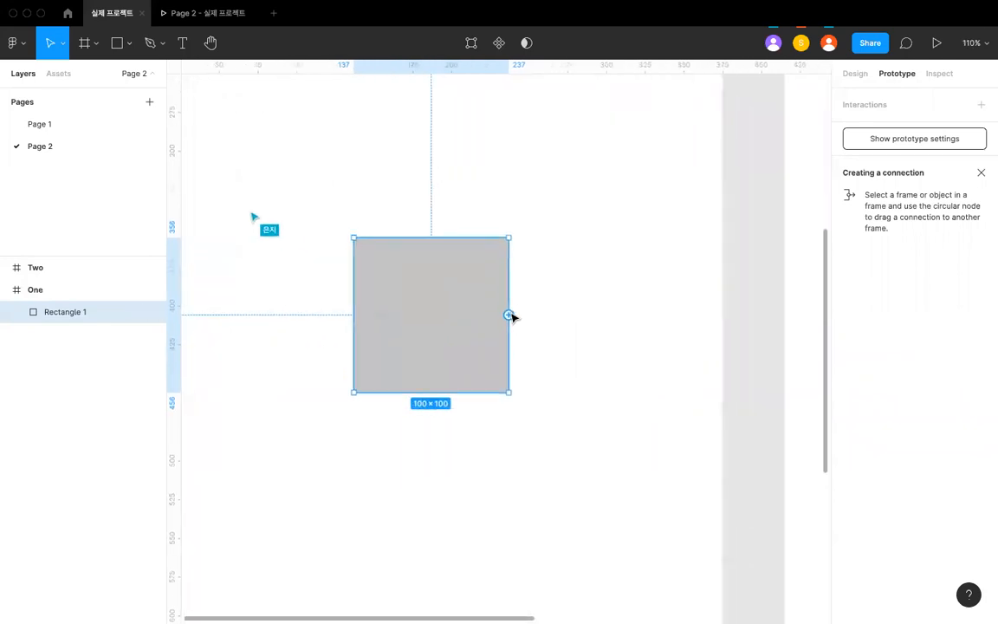
{"action": "scroll", "coordinate": [509, 316], "scroll_direction": "down", "scroll_amount": 8}
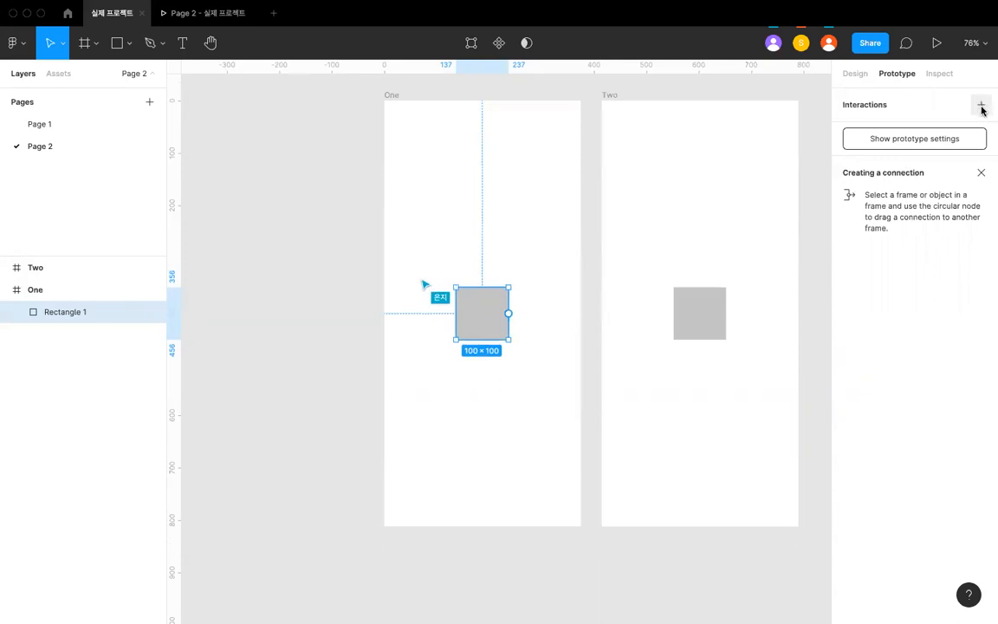
{"action": "scroll", "coordinate": [517, 304], "scroll_direction": "up", "scroll_amount": 3}
{"action": "scroll", "coordinate": [517, 303], "scroll_direction": "down", "scroll_amount": 2}
{"action": "scroll", "coordinate": [519, 304], "scroll_direction": "right", "scroll_amount": 1}
{"action": "scroll", "coordinate": [518, 303], "scroll_direction": "down", "scroll_amount": 3}
{"action": "scroll", "coordinate": [501, 319], "scroll_direction": "up", "scroll_amount": 3}
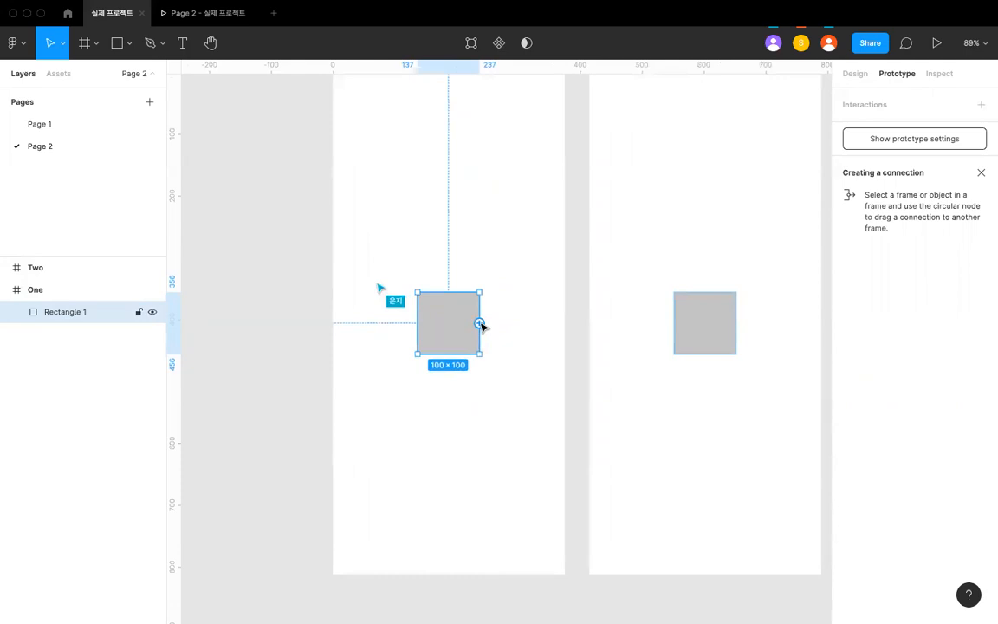
{"action": "left_click_drag", "start_coordinate": [481, 324], "coordinate": [602, 323]}
{"action": "scroll", "coordinate": [601, 323], "scroll_direction": "down", "scroll_amount": 2}
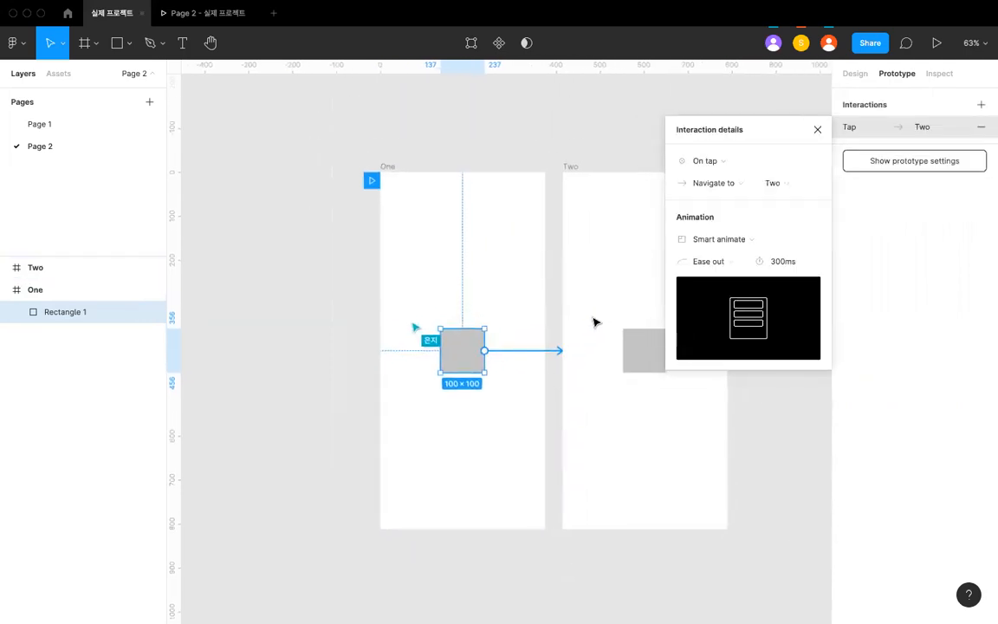
{"action": "scroll", "coordinate": [454, 187], "scroll_direction": "right", "scroll_amount": 2}
{"action": "scroll", "coordinate": [454, 187], "scroll_direction": "down", "scroll_amount": 1}
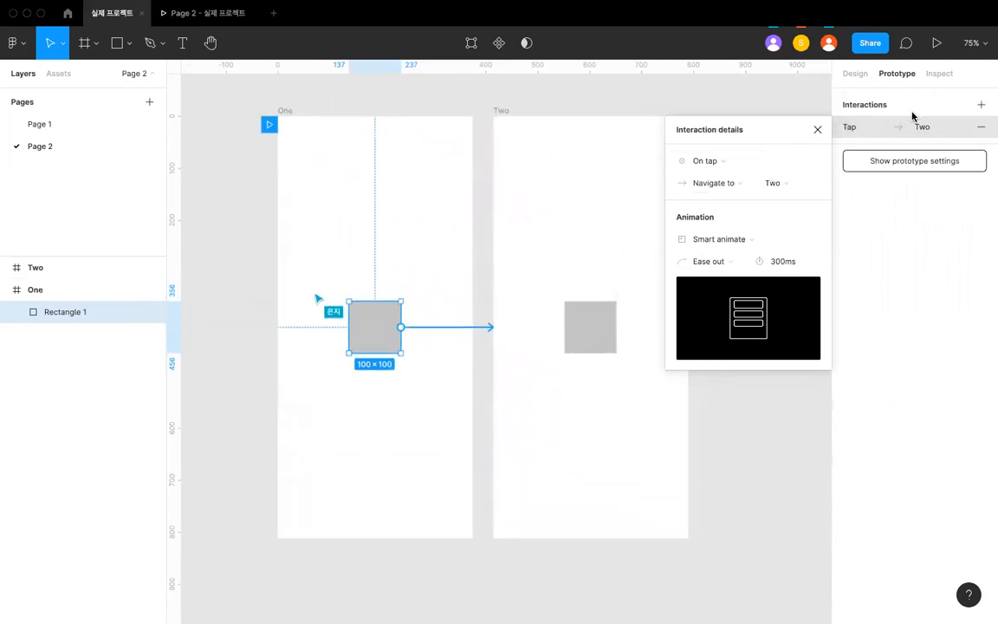
{"action": "left_click", "coordinate": [980, 128]}
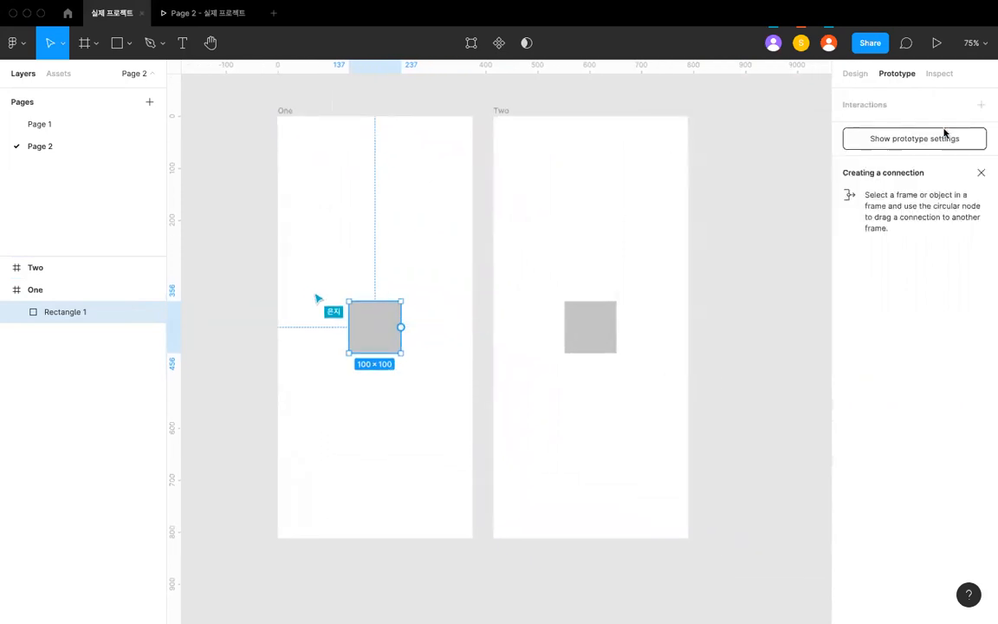
- Add a tap interaction to the square in frame One and connect it to frame Two
{"action": "left_click", "coordinate": [980, 104]}
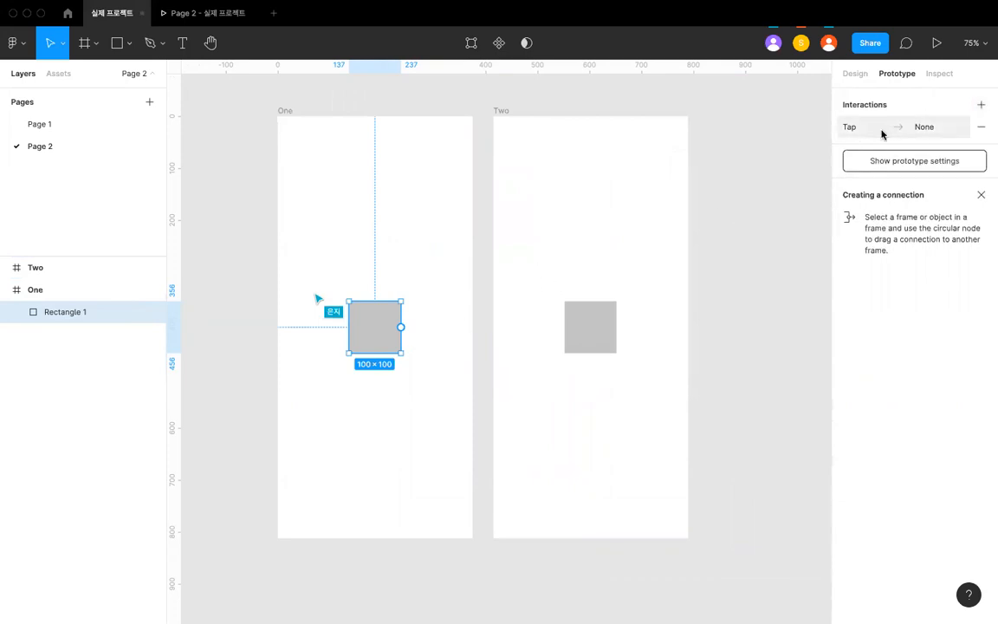
{"action": "left_click_drag", "start_coordinate": [400, 327], "coordinate": [507, 327]}
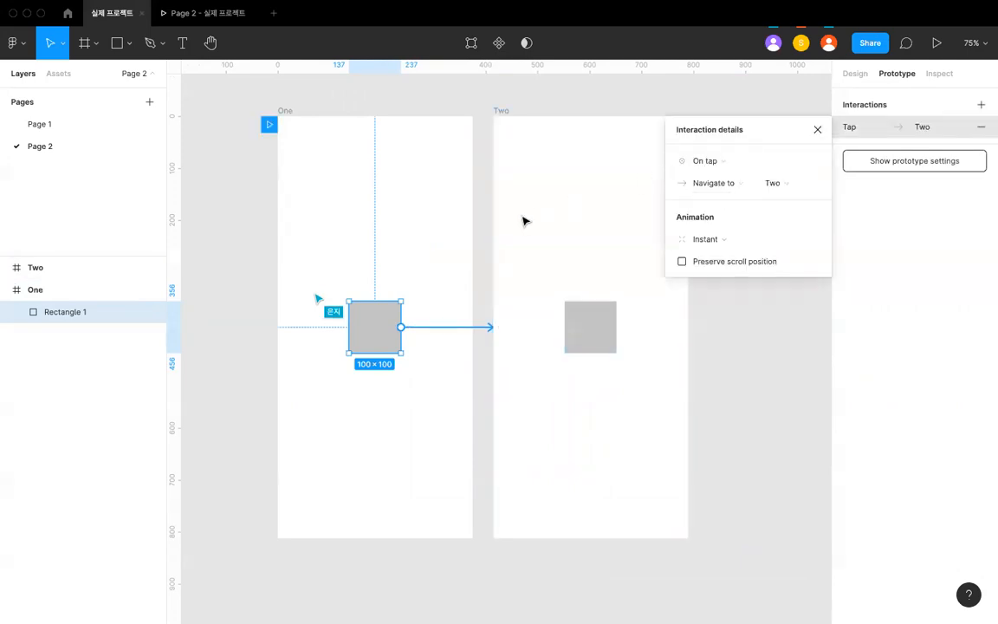
- Review the trigger and action options of the square's interaction, keeping On tap and Navigate to frame Two
{"action": "scroll", "coordinate": [524, 220], "scroll_direction": "left", "scroll_amount": 1}
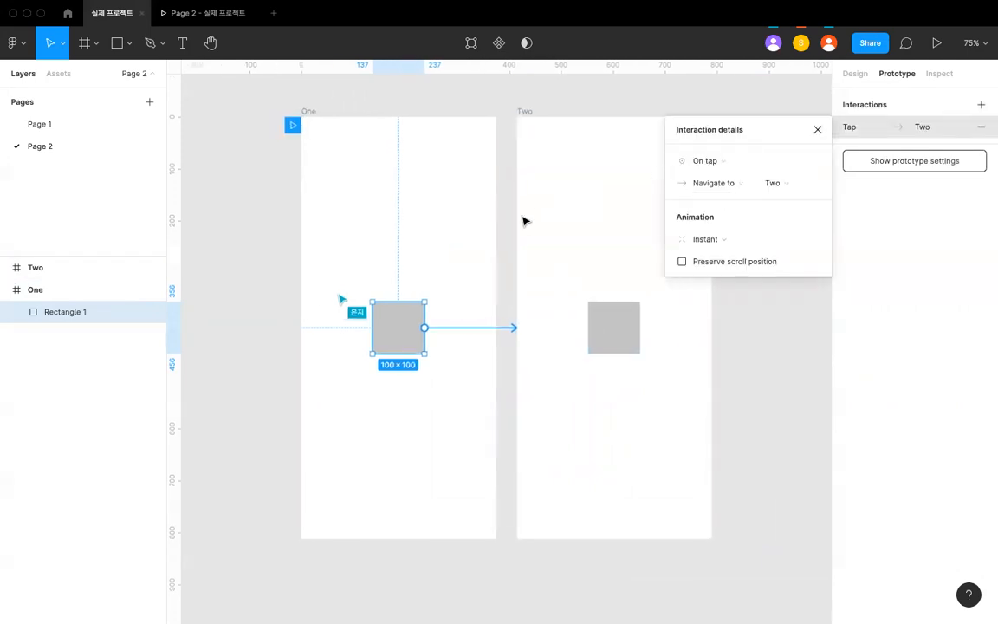
{"action": "left_click", "coordinate": [701, 164]}
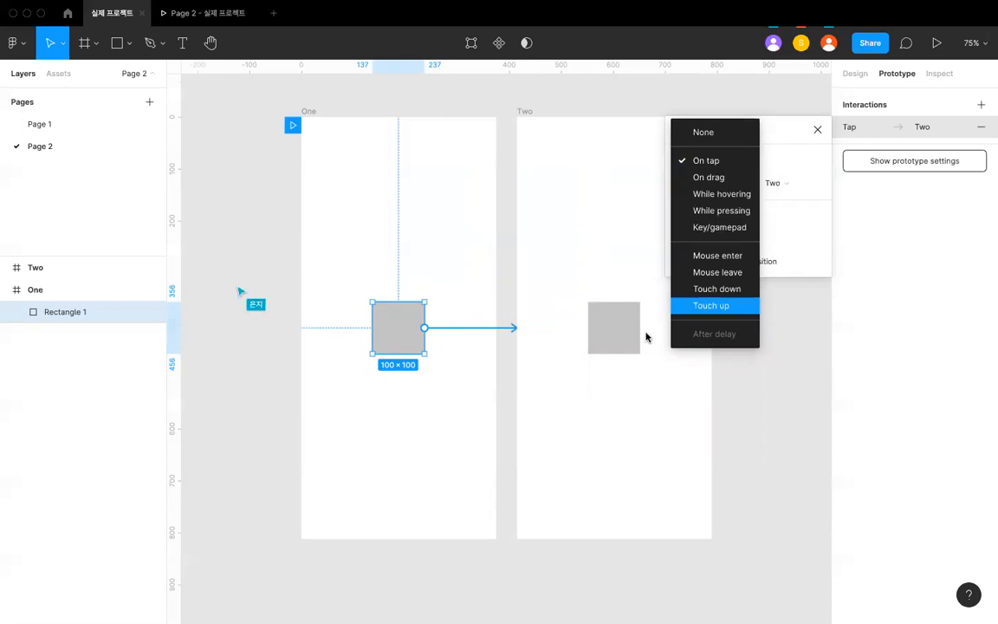
{"action": "left_click", "coordinate": [703, 162]}
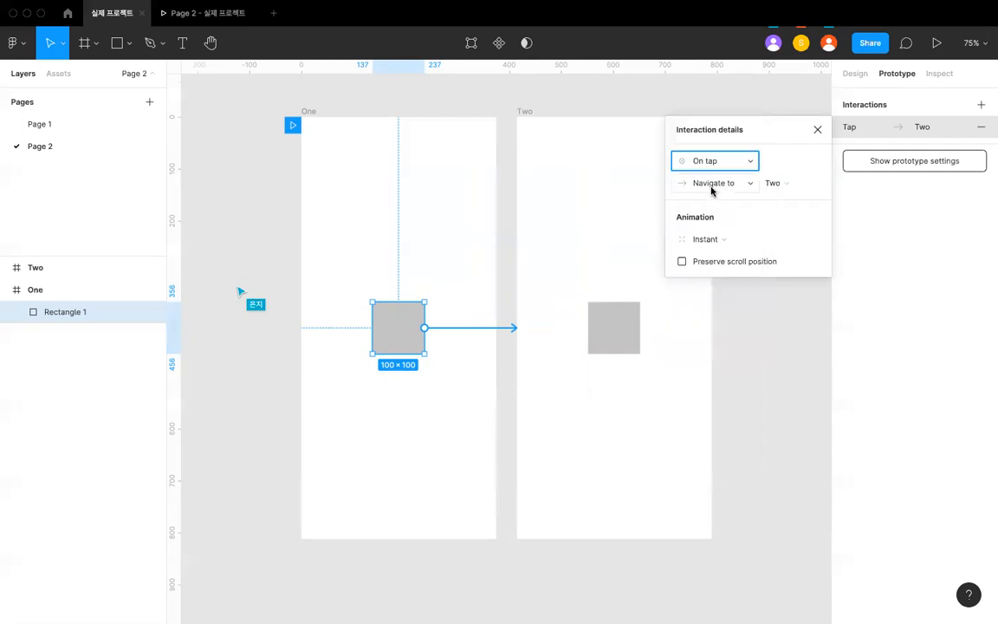
{"action": "left_click", "coordinate": [712, 184]}
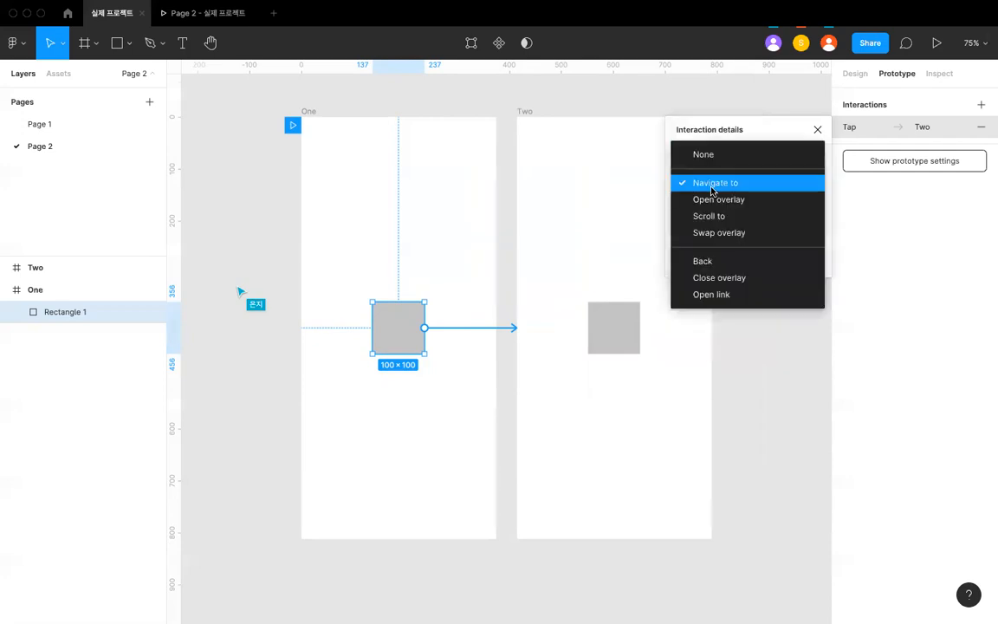
{"action": "left_click", "coordinate": [702, 134]}
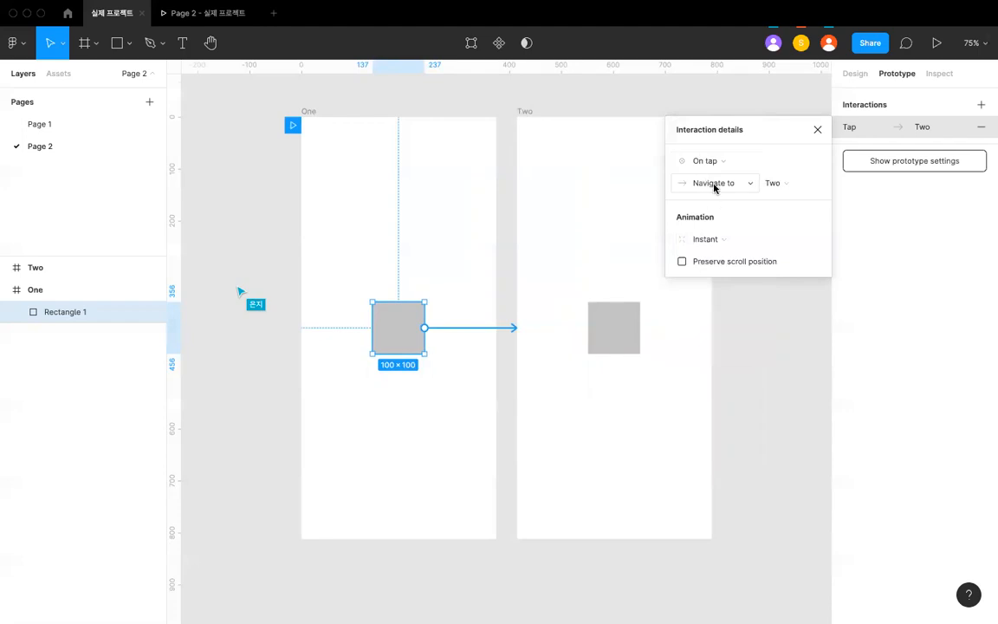
{"action": "left_click", "coordinate": [710, 185]}
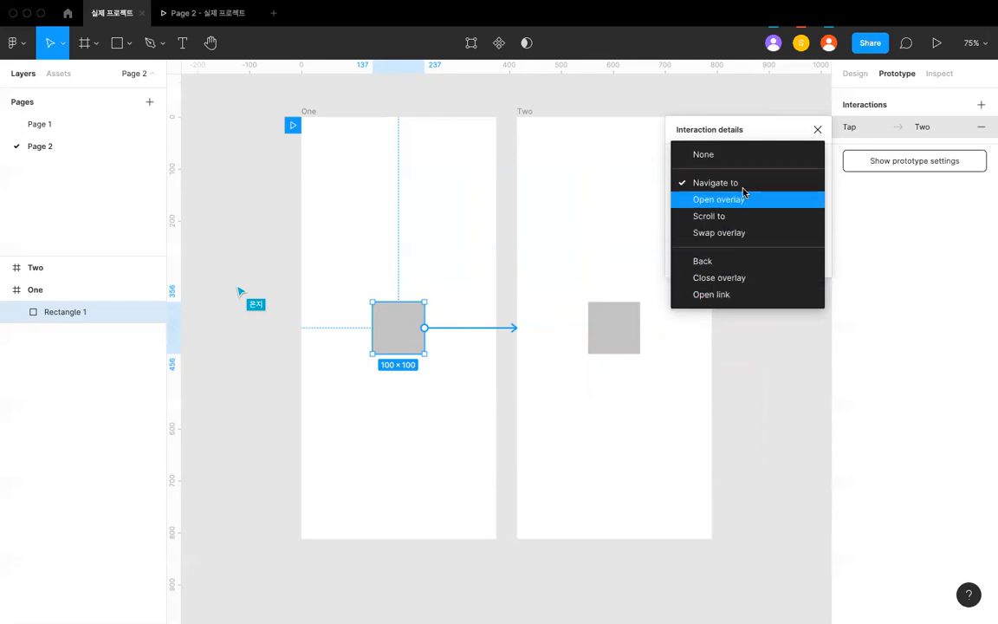
{"action": "left_click", "coordinate": [732, 135]}
{"action": "left_click", "coordinate": [771, 183]}
{"action": "left_click", "coordinate": [730, 188]}
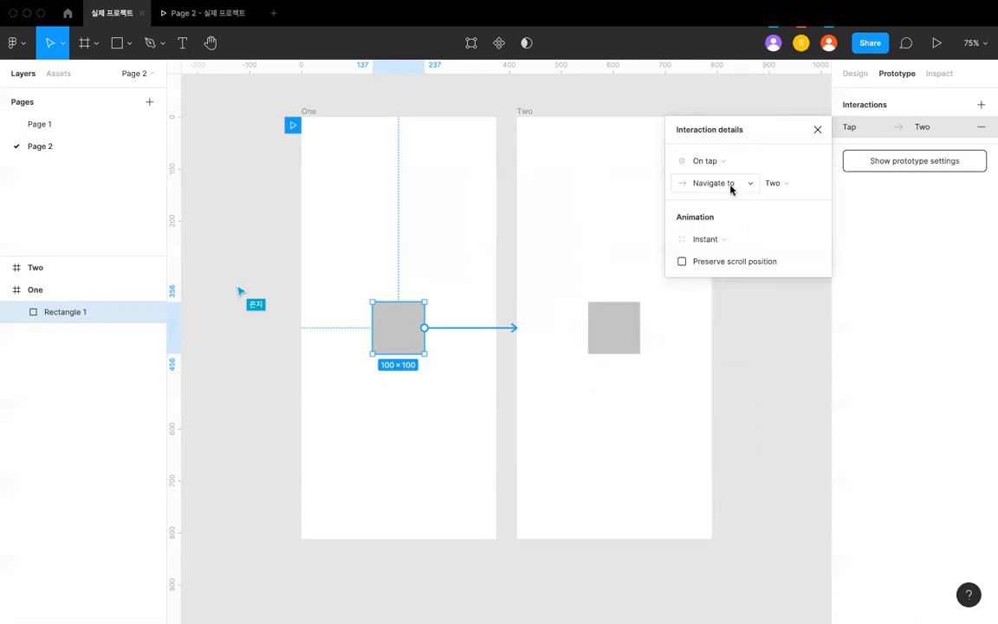
{"action": "left_click", "coordinate": [730, 189]}
{"action": "left_click", "coordinate": [584, 164]}
{"action": "left_click", "coordinate": [692, 182]}
{"action": "left_click", "coordinate": [694, 182]}
{"action": "left_click", "coordinate": [319, 137]}
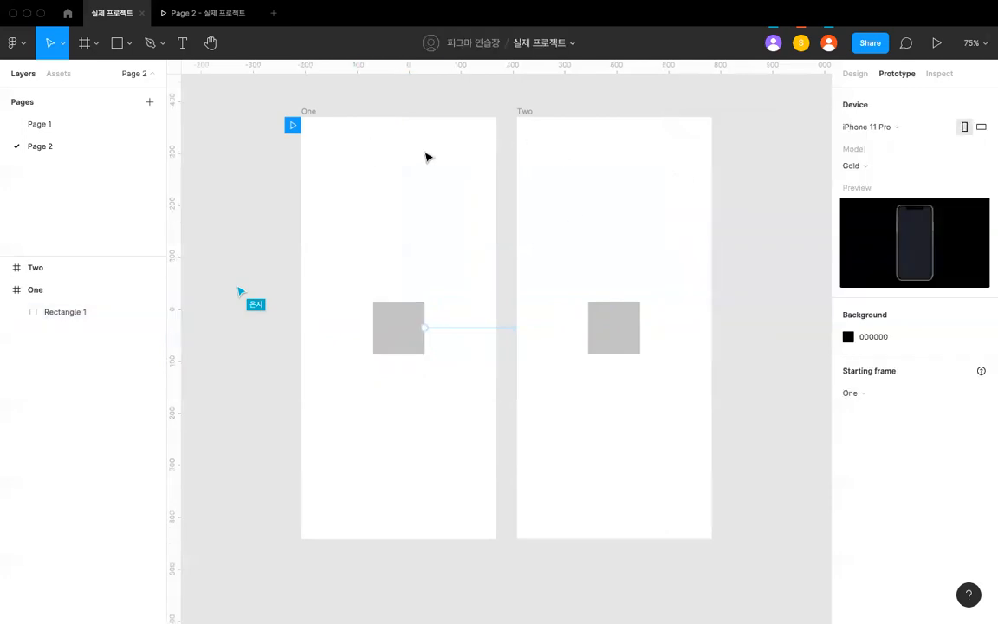
- Enlarge the square in frame Two to 200 × 200 around its center
{"action": "left_click", "coordinate": [635, 329]}
{"action": "scroll", "coordinate": [635, 329], "scroll_direction": "up", "scroll_amount": 2, "text": "ctrl"}
{"action": "scroll", "coordinate": [507, 287], "scroll_direction": "down", "scroll_amount": 3, "text": "ctrl"}
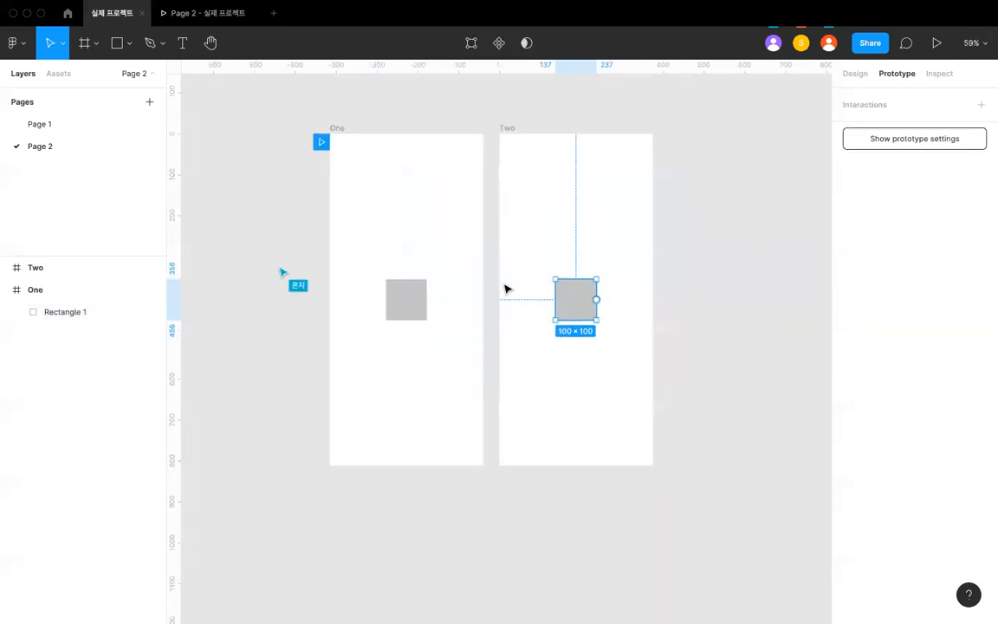
{"action": "left_click", "coordinate": [406, 298]}
{"action": "scroll", "coordinate": [399, 294], "scroll_direction": "up", "scroll_amount": 4, "text": "ctrl"}
{"action": "scroll", "coordinate": [411, 299], "scroll_direction": "down", "scroll_amount": 3, "text": "ctrl"}
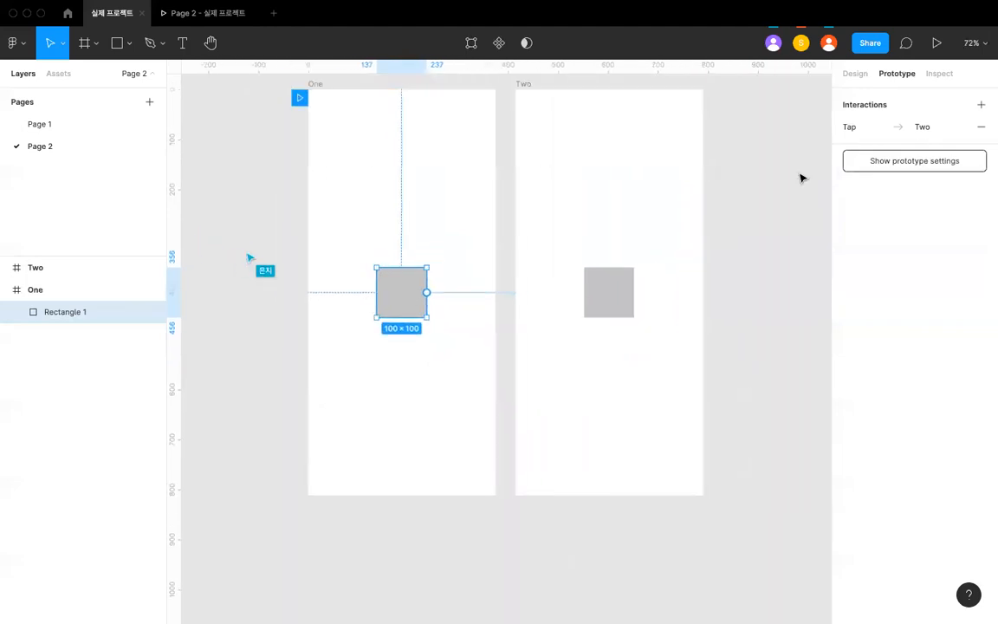
{"action": "left_click", "coordinate": [854, 73]}
{"action": "left_click", "coordinate": [604, 282]}
{"action": "scroll", "coordinate": [604, 286], "scroll_direction": "up", "scroll_amount": 3, "text": "ctrl"}
{"action": "scroll", "coordinate": [601, 290], "scroll_direction": "up", "scroll_amount": 3, "text": "ctrl"}
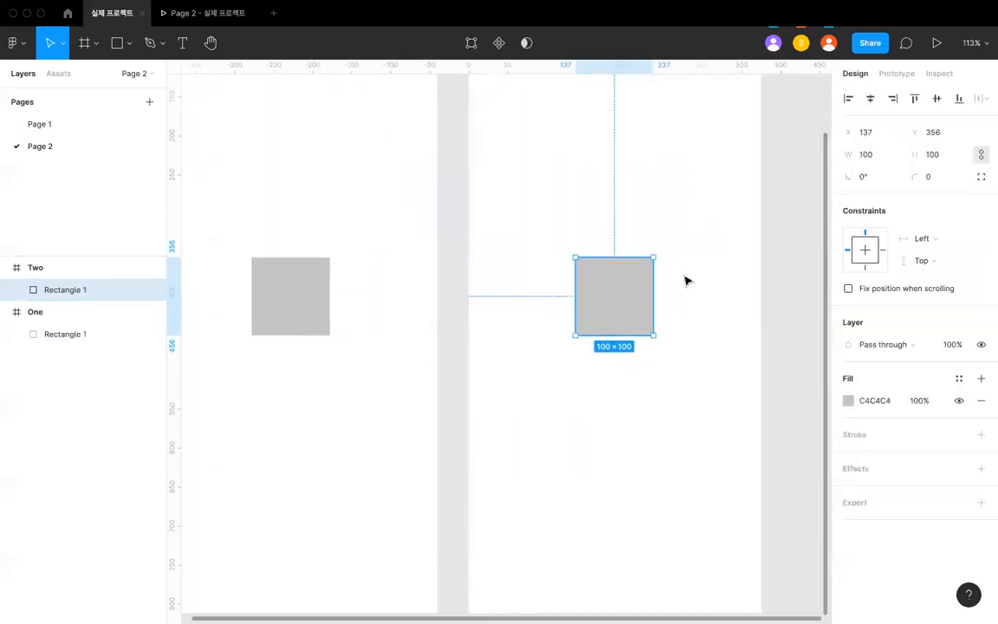
{"action": "left_click_drag", "start_coordinate": [655, 274], "coordinate": [690, 274]}
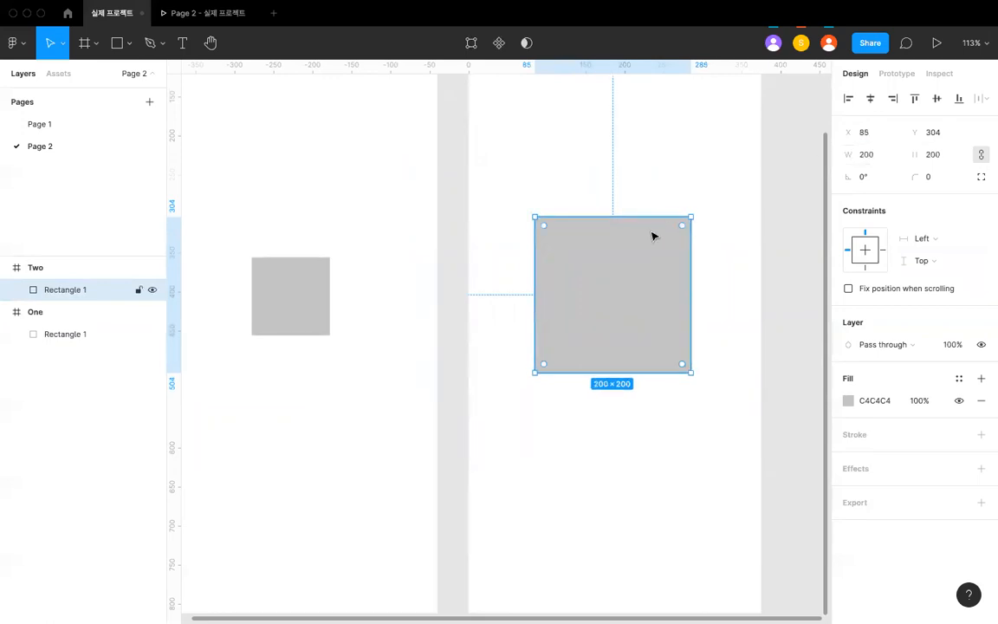
{"action": "scroll", "coordinate": [654, 233], "scroll_direction": "down", "scroll_amount": 5, "text": "ctrl"}
{"action": "left_click", "coordinate": [652, 231]}
{"action": "left_click", "coordinate": [653, 336]}
{"action": "left_click", "coordinate": [547, 303]}
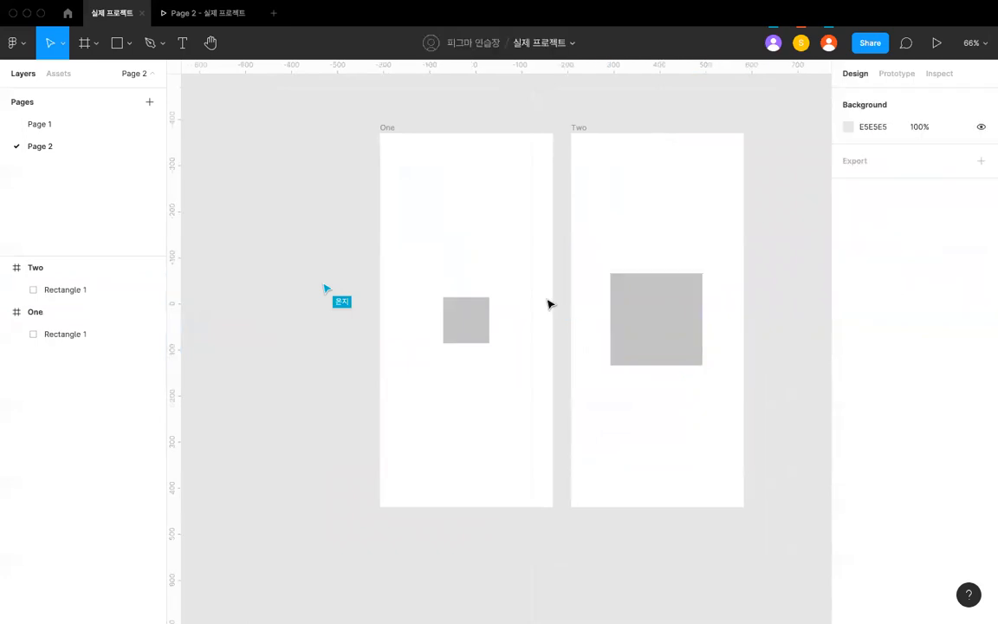
- Review the animation options for the tap interaction of frame One's square, keeping Instant
{"action": "left_click", "coordinate": [484, 325]}
{"action": "left_click", "coordinate": [896, 74]}
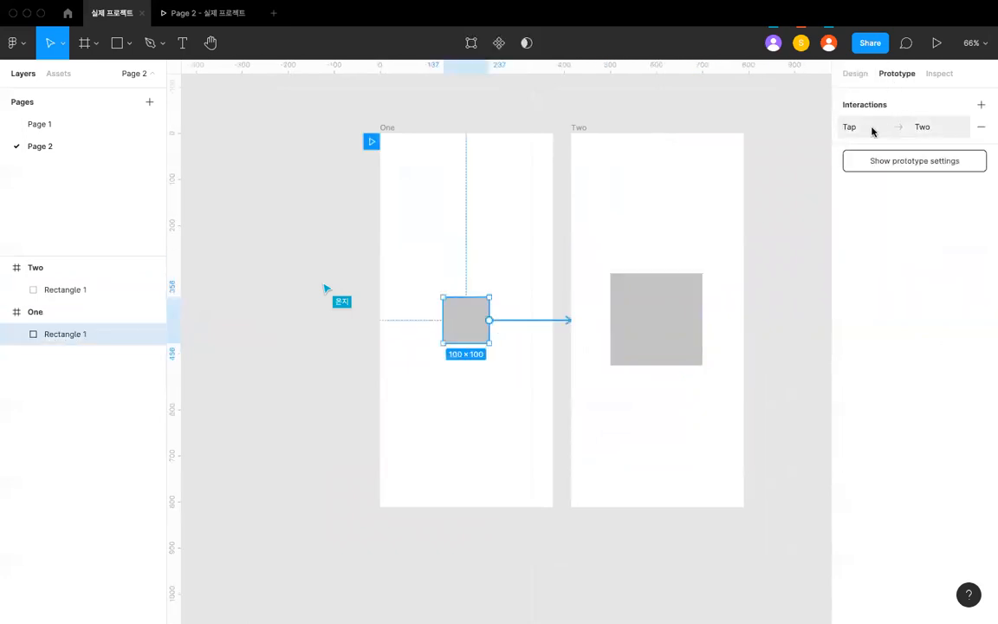
{"action": "left_click", "coordinate": [868, 129]}
{"action": "left_click", "coordinate": [723, 243]}
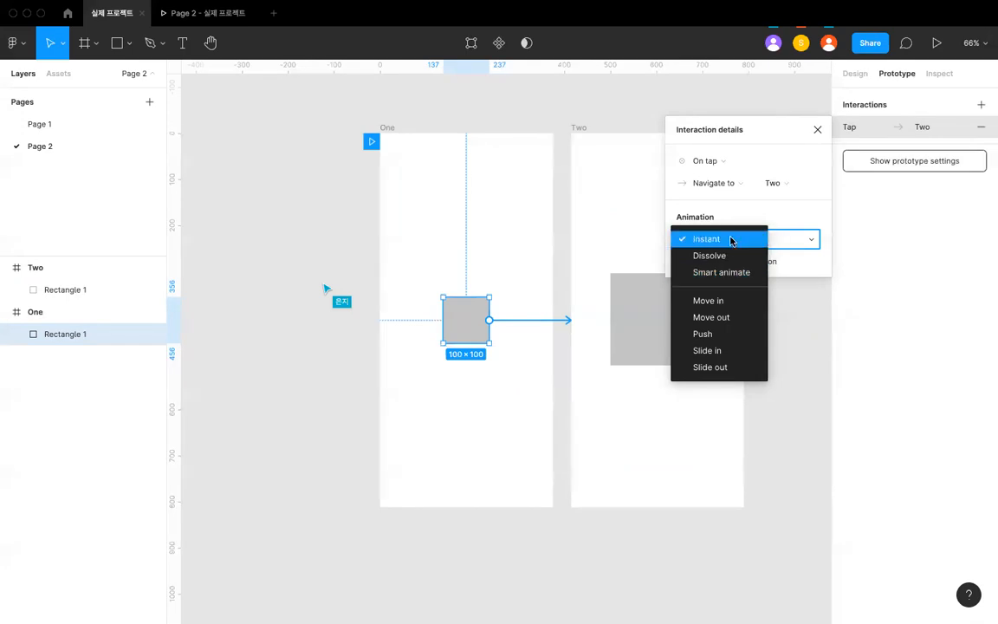
{"action": "left_click", "coordinate": [694, 239]}
{"action": "left_click", "coordinate": [593, 243]}
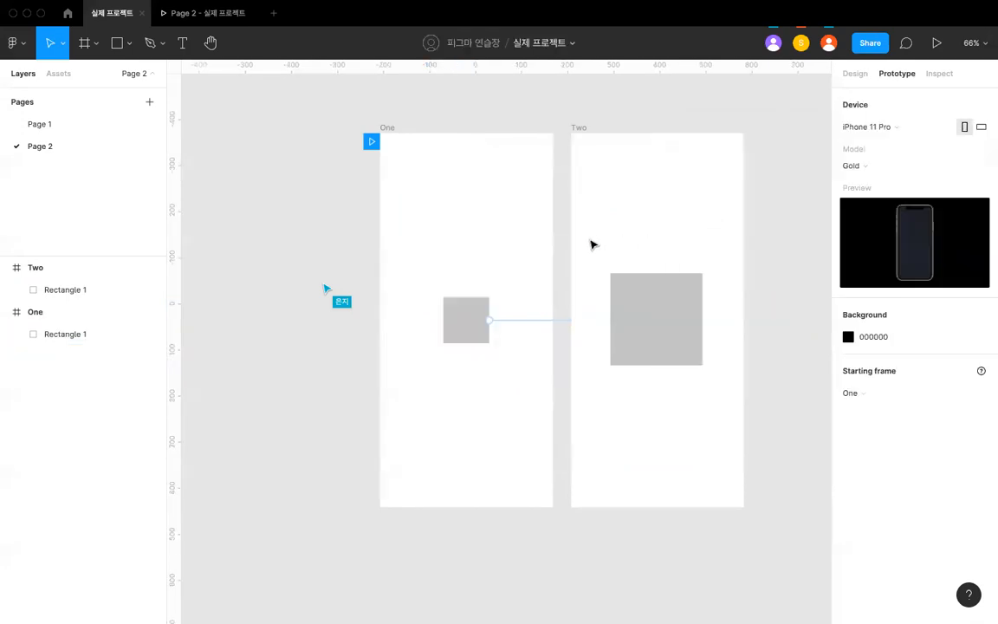
- Preview the prototype from frame One and test the Instant transition by tapping the square
{"action": "left_click", "coordinate": [390, 128]}
{"action": "left_click", "coordinate": [221, 17]}
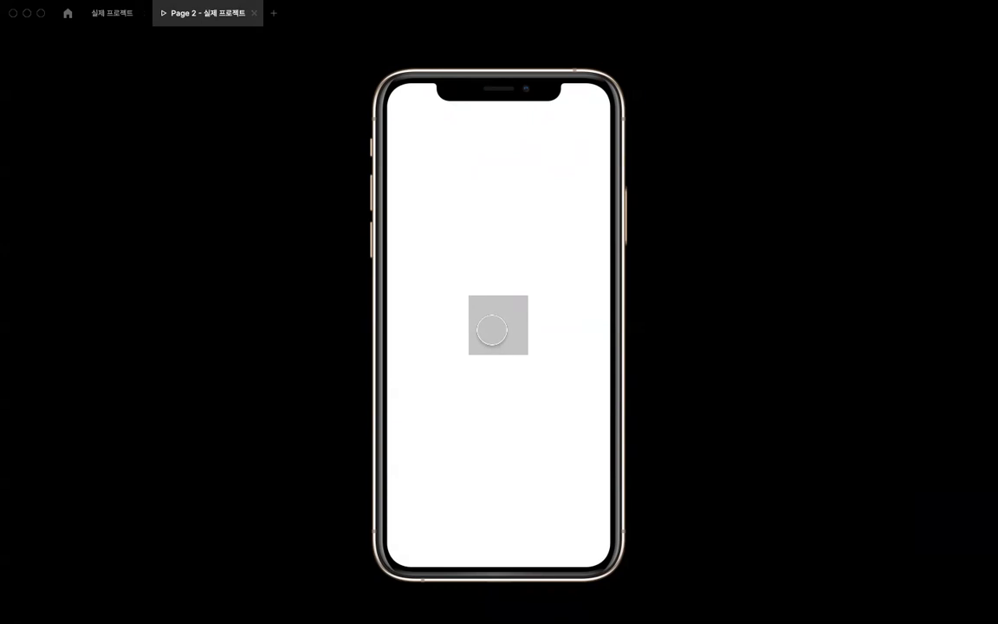
{"action": "left_click", "coordinate": [491, 329]}
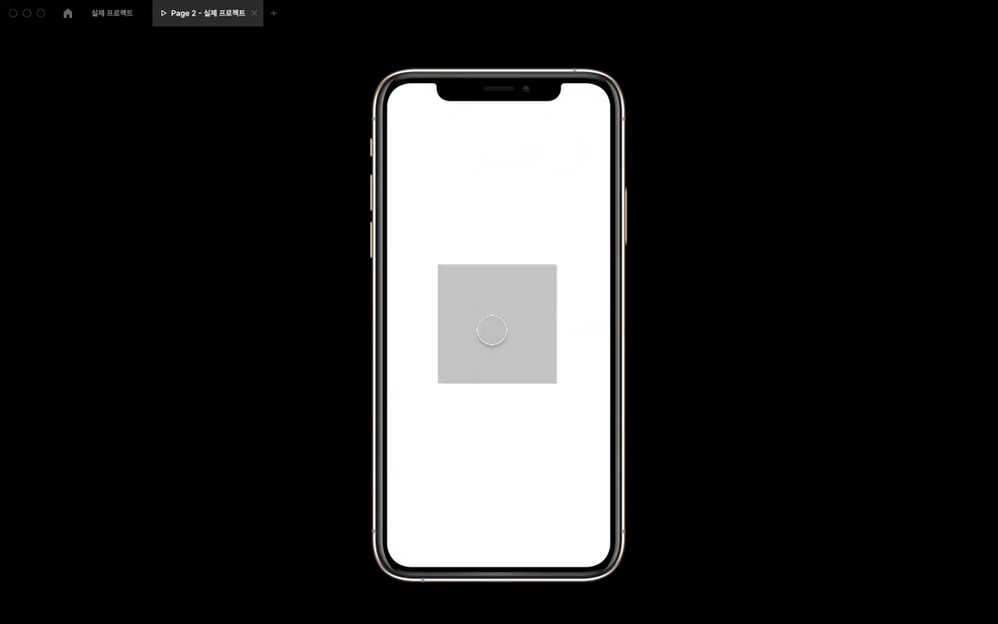
{"action": "left_click", "coordinate": [549, 296]}
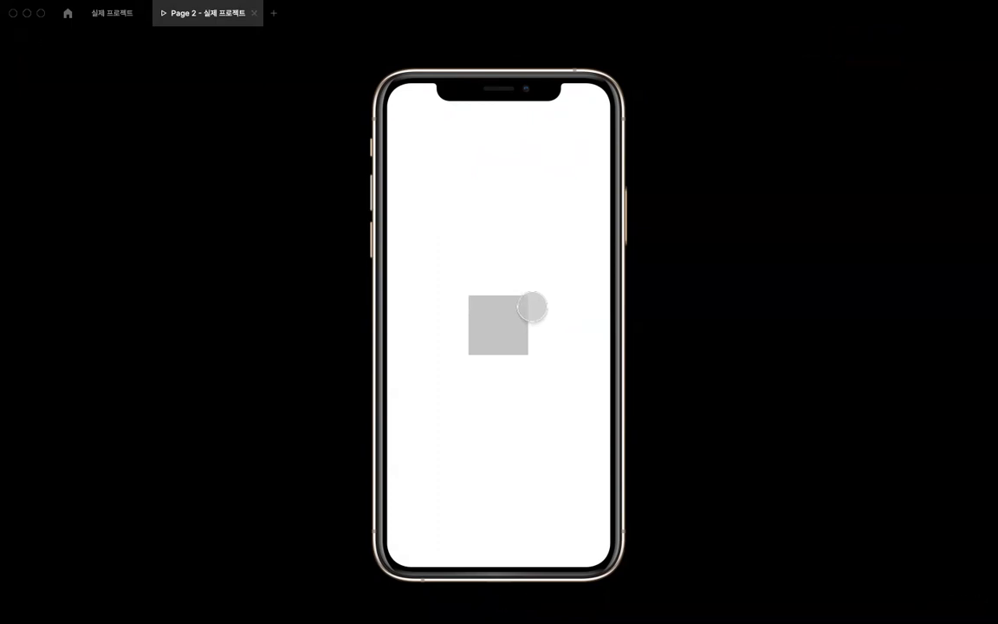
{"action": "left_click", "coordinate": [497, 317]}
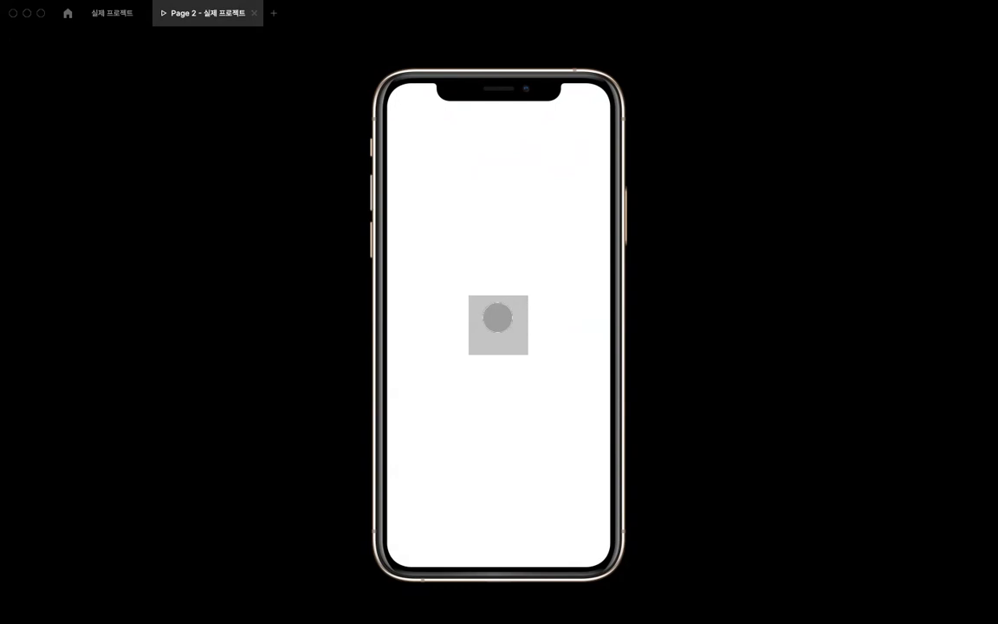
{"action": "left_click", "coordinate": [455, 312]}
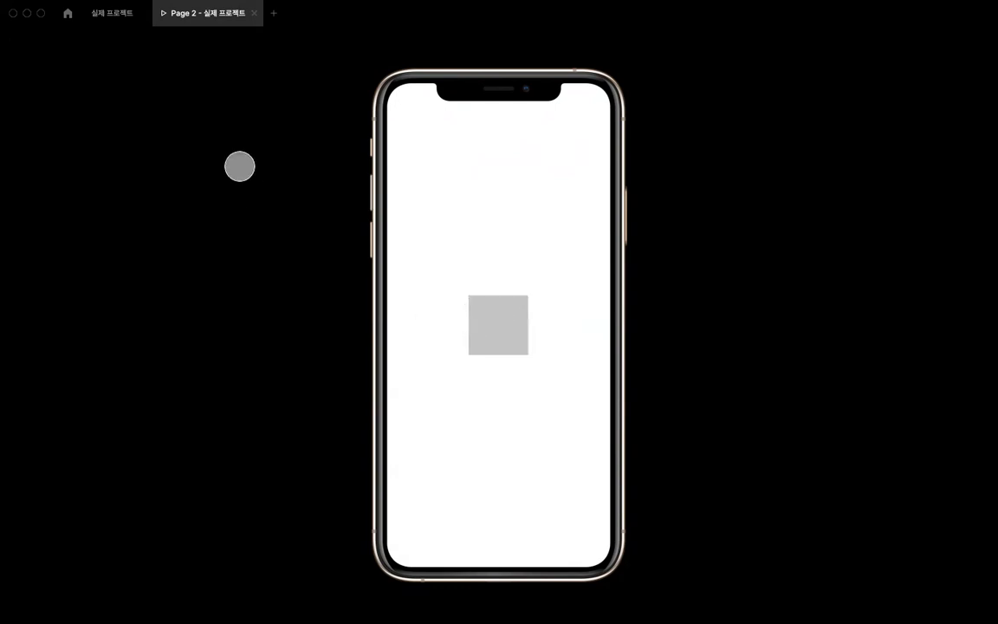
- Try moving the square in frame Two to the frame's left edge, preview the tap transition, and undo the move
{"action": "left_click", "coordinate": [113, 13]}
{"action": "left_click", "coordinate": [611, 332]}
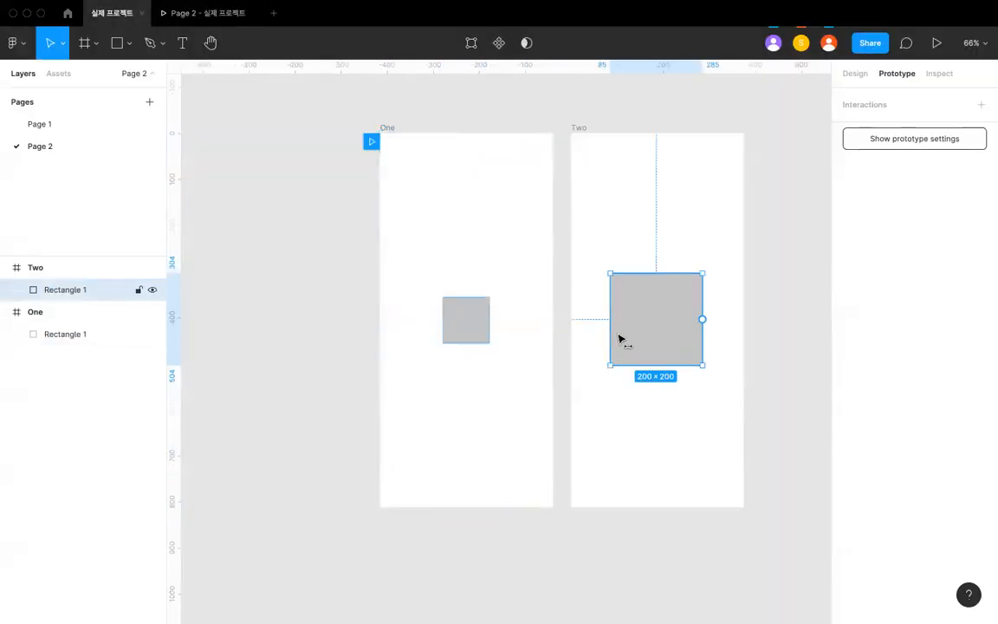
{"action": "left_click", "coordinate": [194, 13]}
{"action": "left_click", "coordinate": [492, 343]}
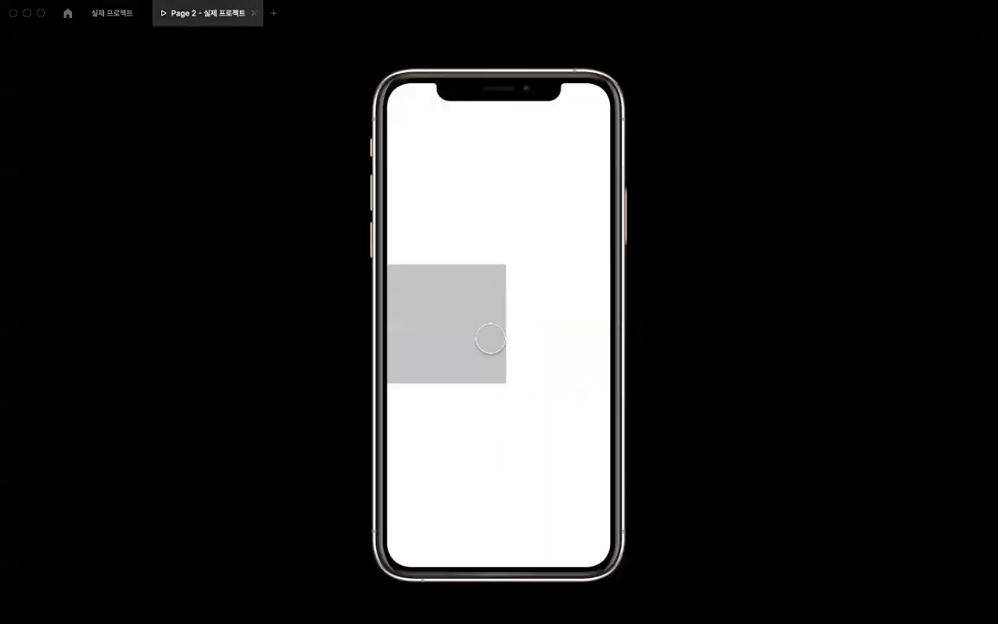
{"action": "left_click", "coordinate": [110, 14]}
{"action": "key", "text": "super+z"}
{"action": "key", "text": "super+z"}
{"action": "key", "text": "super+z"}
{"action": "key", "text": "super+z"}
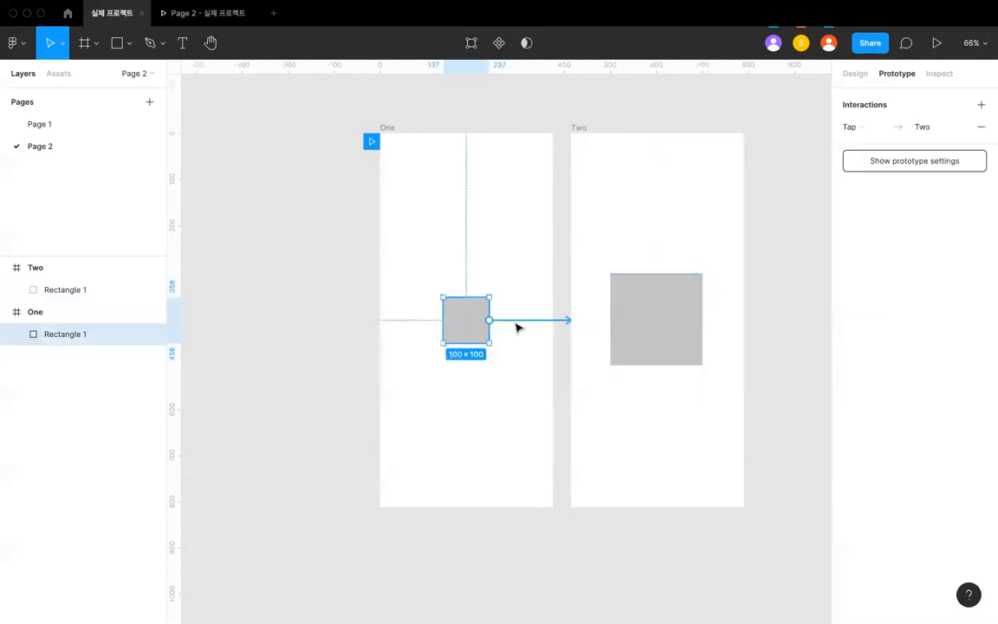
- Set the animation of the square's tap interaction to Dissolve and check its easing options, keeping Ease out
{"action": "left_click", "coordinate": [517, 322]}
{"action": "left_click", "coordinate": [734, 240]}
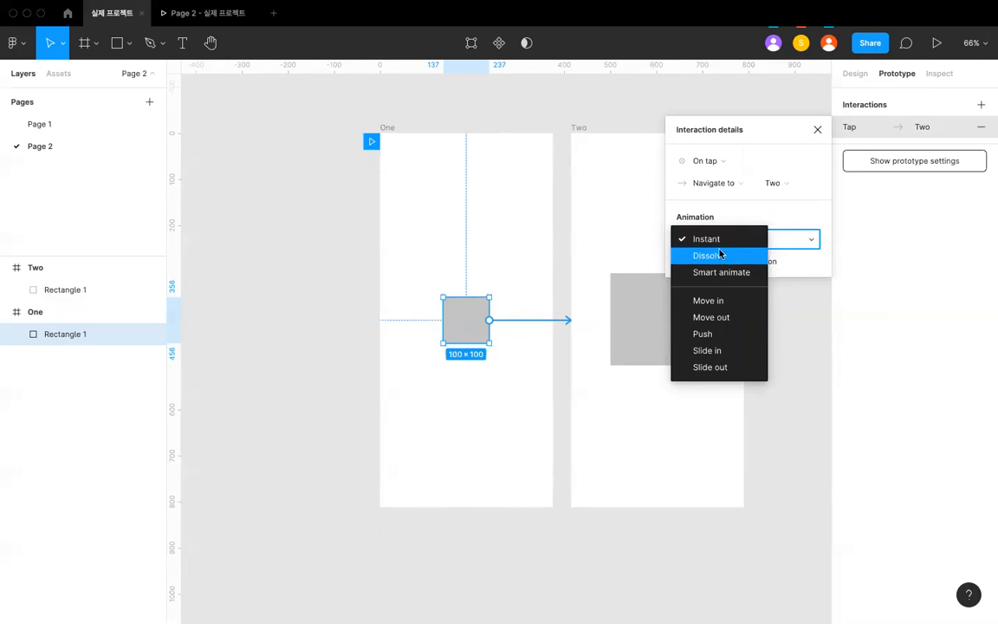
{"action": "left_click", "coordinate": [720, 255]}
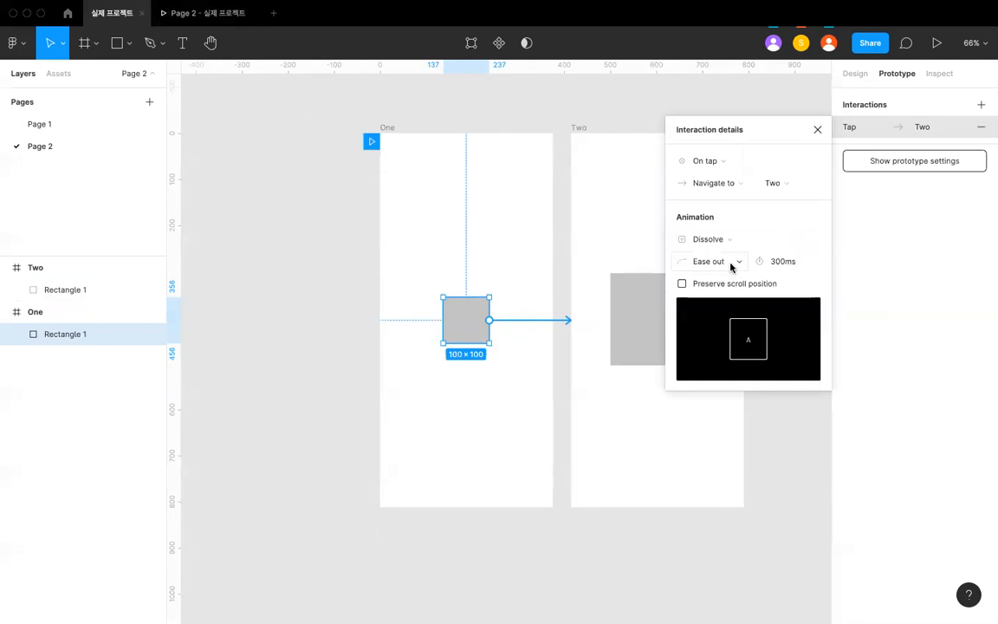
{"action": "left_click", "coordinate": [705, 264]}
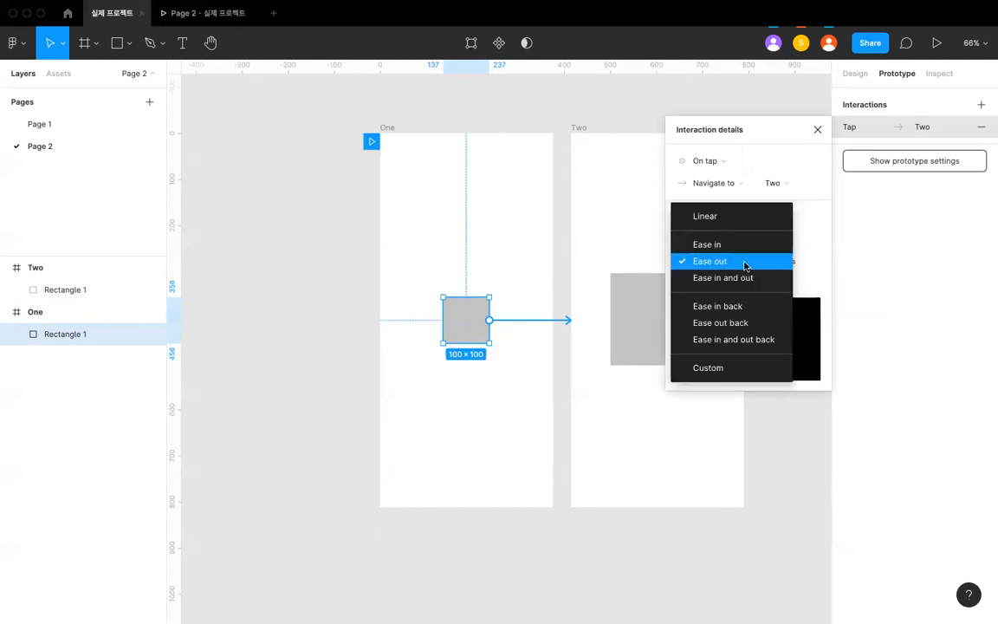
{"action": "left_click", "coordinate": [769, 261]}
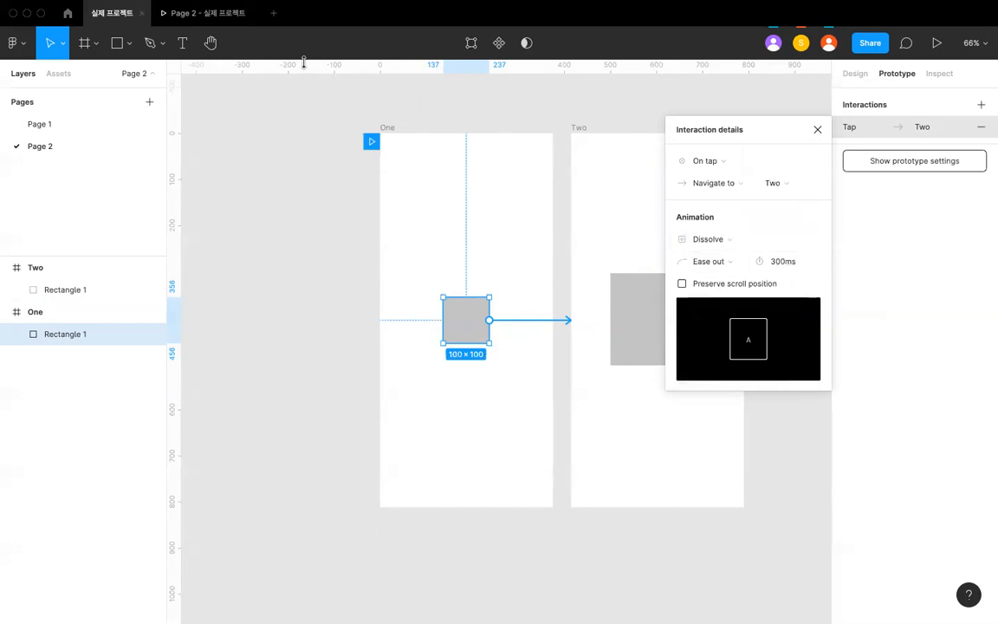
- Preview the Dissolve transition by tapping the square in the prototype, and return to the design file
{"action": "left_click", "coordinate": [205, 22]}
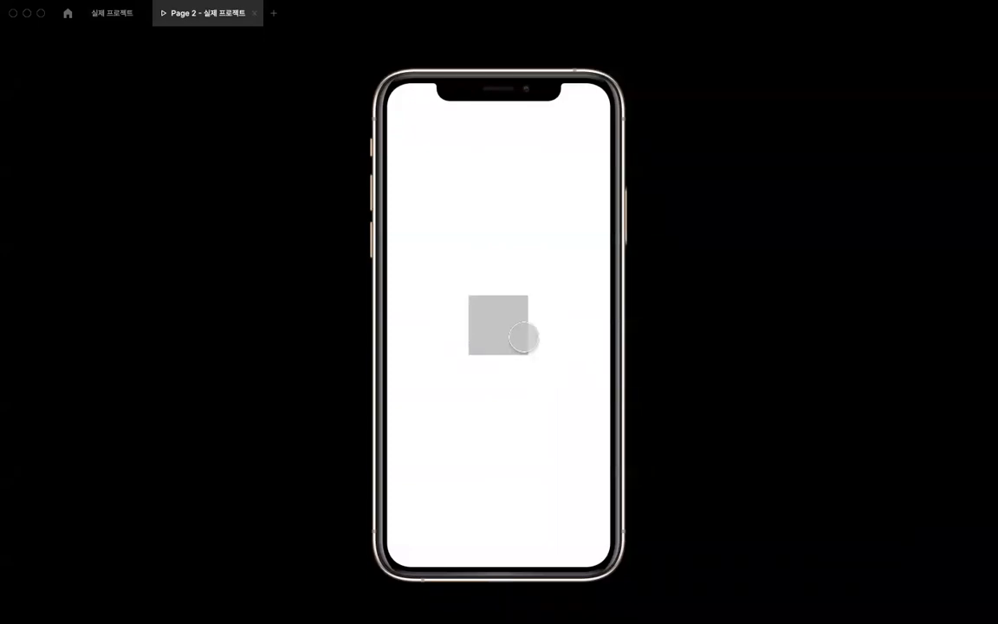
{"action": "left_click", "coordinate": [509, 331]}
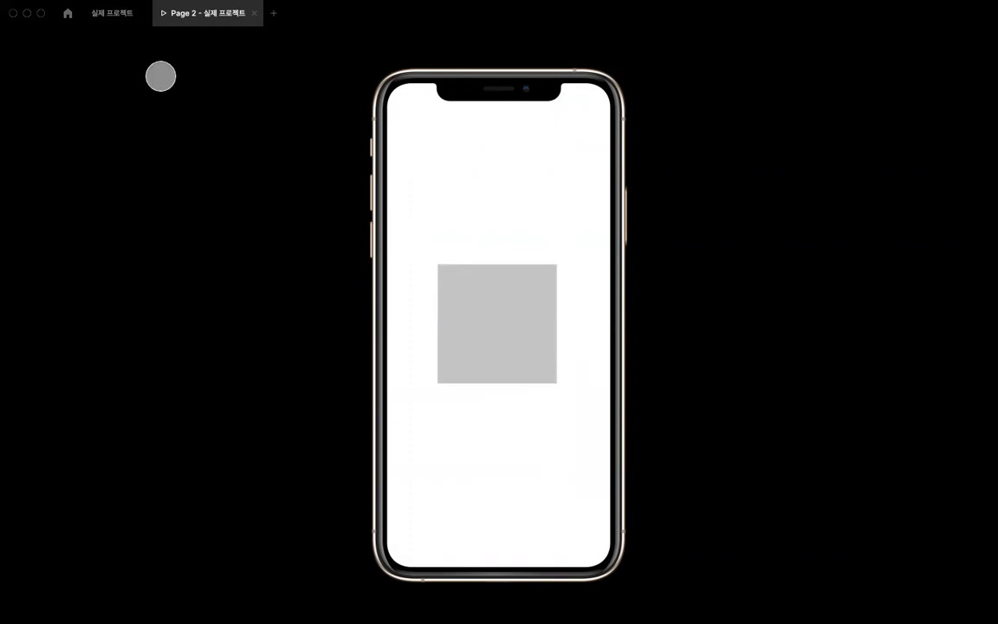
{"action": "left_click", "coordinate": [119, 19]}
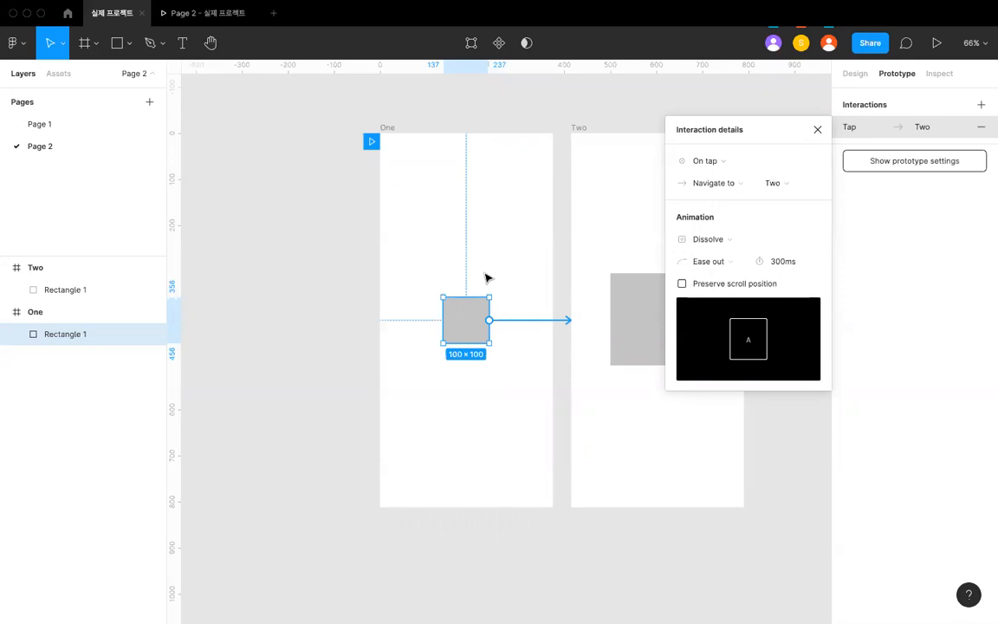
- Change the animation of the square's tap interaction to Smart animate
{"action": "left_click", "coordinate": [719, 184]}
{"action": "left_click", "coordinate": [710, 183]}
{"action": "left_click", "coordinate": [709, 240]}
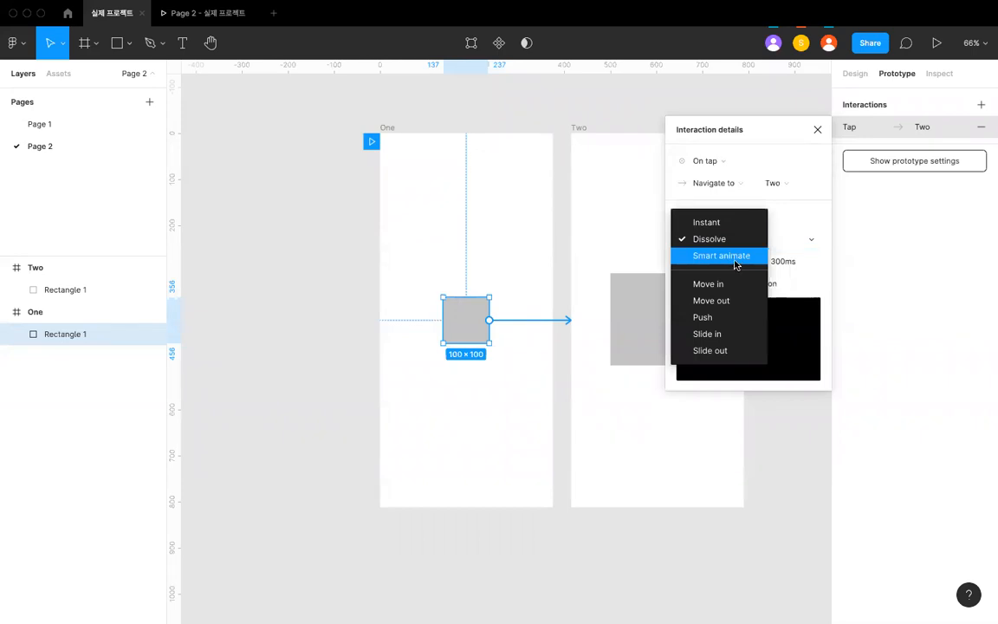
{"action": "left_click", "coordinate": [735, 258]}
- Preview the Smart animate transition in the prototype and return to the design file
{"action": "left_click", "coordinate": [223, 18]}
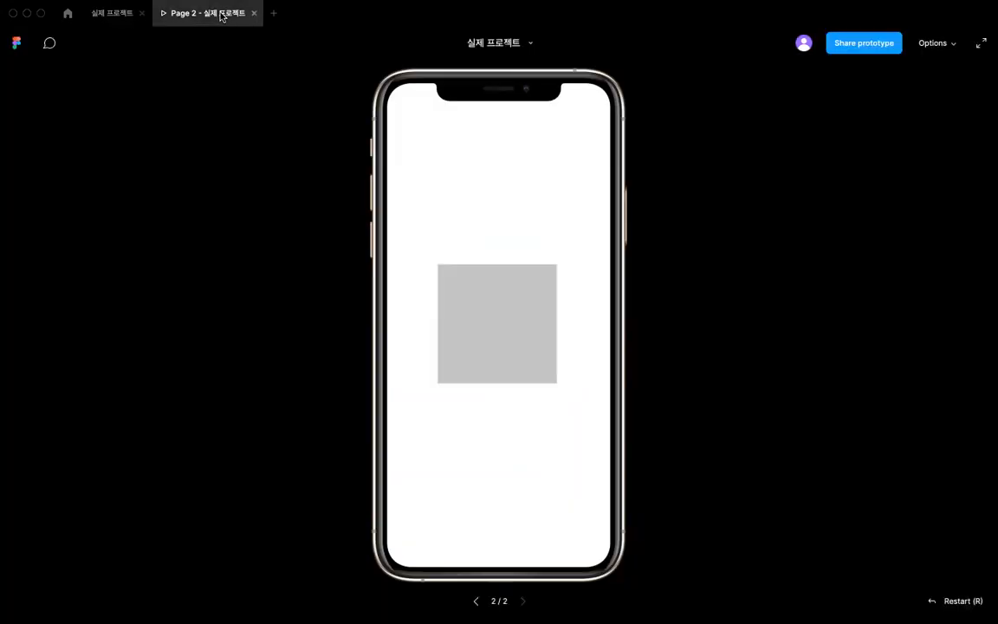
{"action": "left_click", "coordinate": [504, 320]}
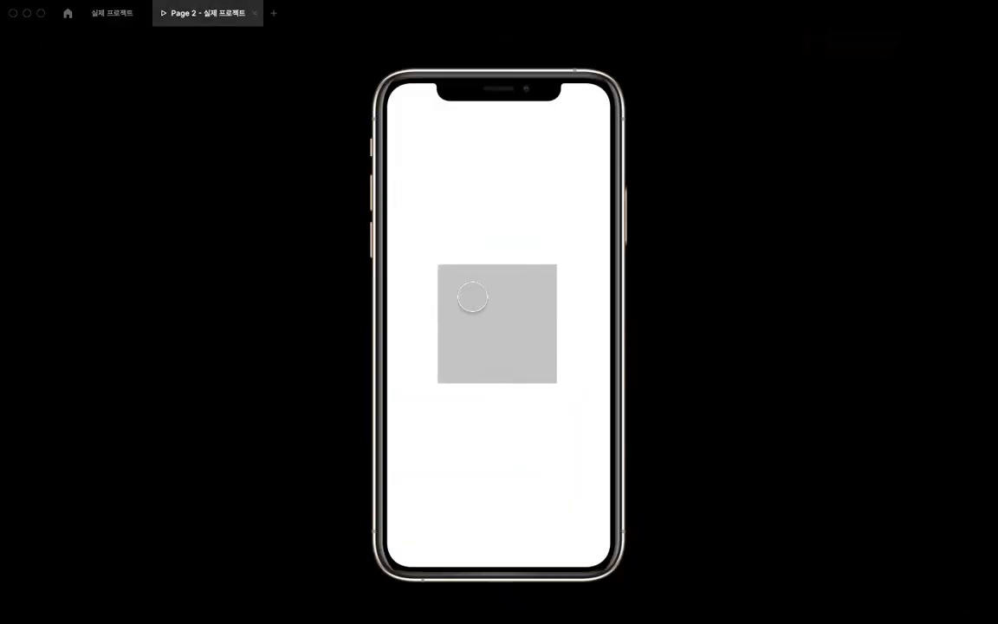
{"action": "left_click", "coordinate": [123, 19]}
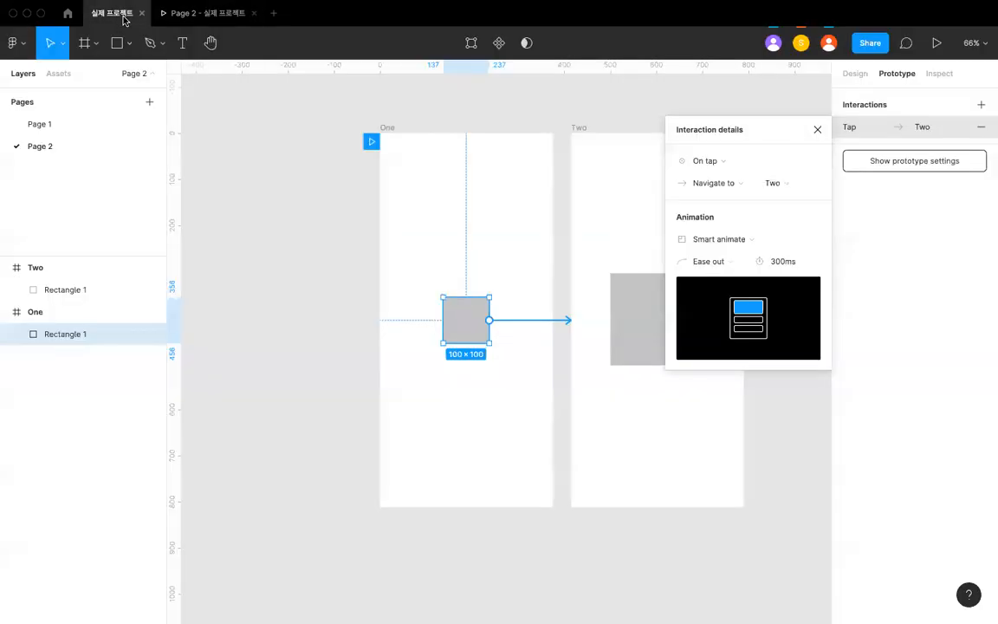
- Rotate the large square in frame Two to 45°
{"action": "left_click", "coordinate": [465, 240]}
{"action": "scroll", "coordinate": [530, 285], "scroll_direction": "right", "scroll_amount": 2}
{"action": "left_click", "coordinate": [550, 319]}
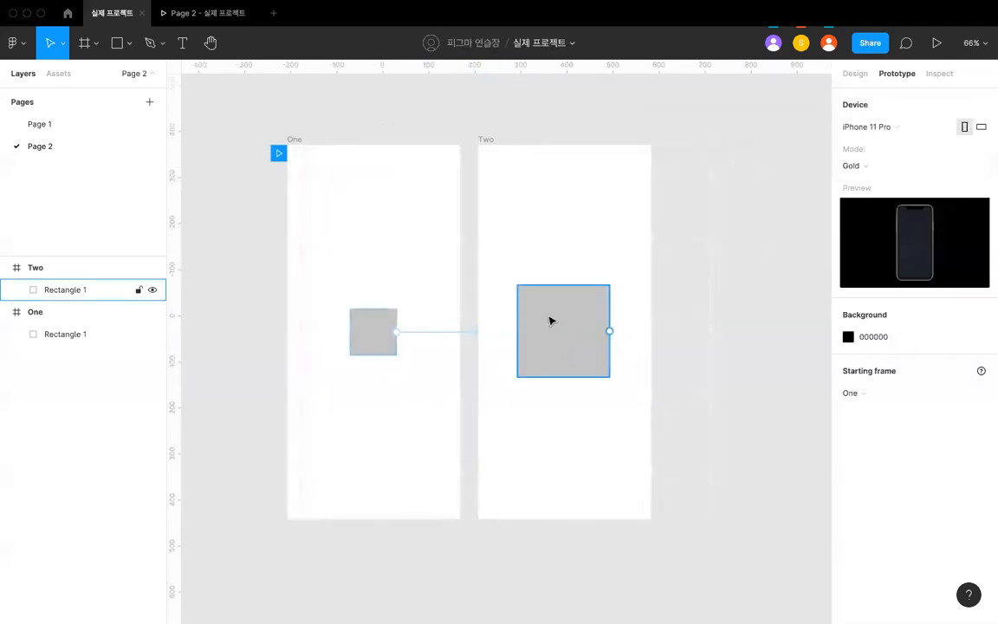
{"action": "left_click", "coordinate": [856, 75]}
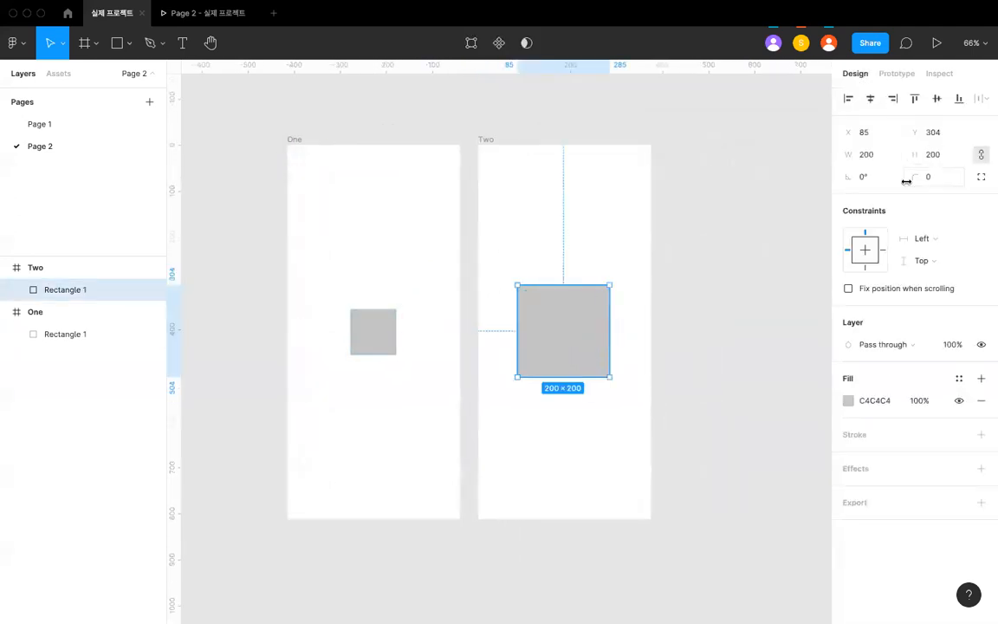
{"action": "type", "text": "45"}
{"action": "key", "text": "Return"}
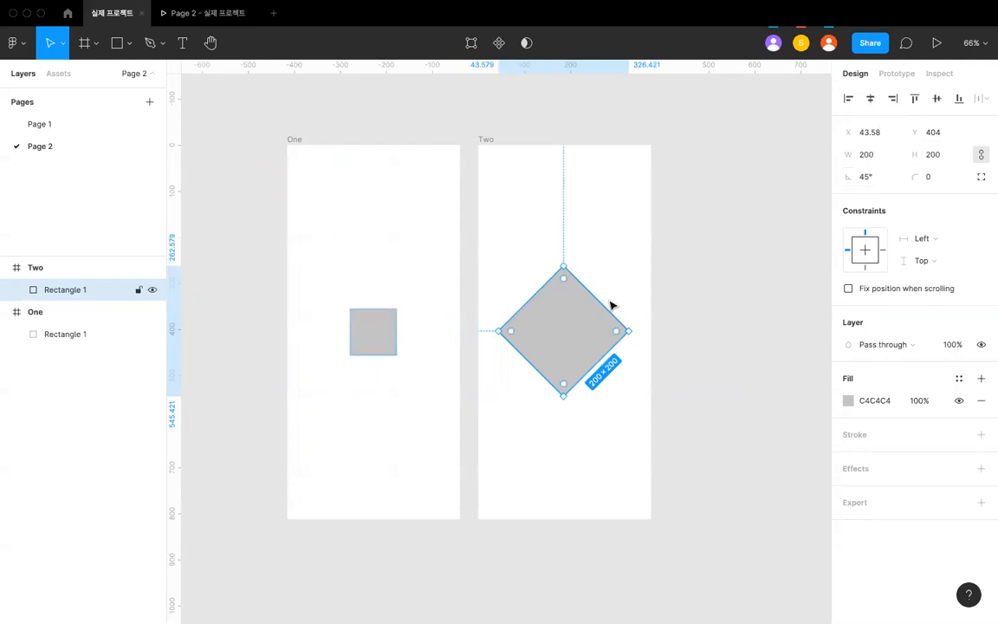
- Change the fill of the rotated square in frame Two to red F90000 and deselect it
{"action": "left_click", "coordinate": [848, 400]}
{"action": "left_click_drag", "start_coordinate": [827, 364], "coordinate": [844, 370]}
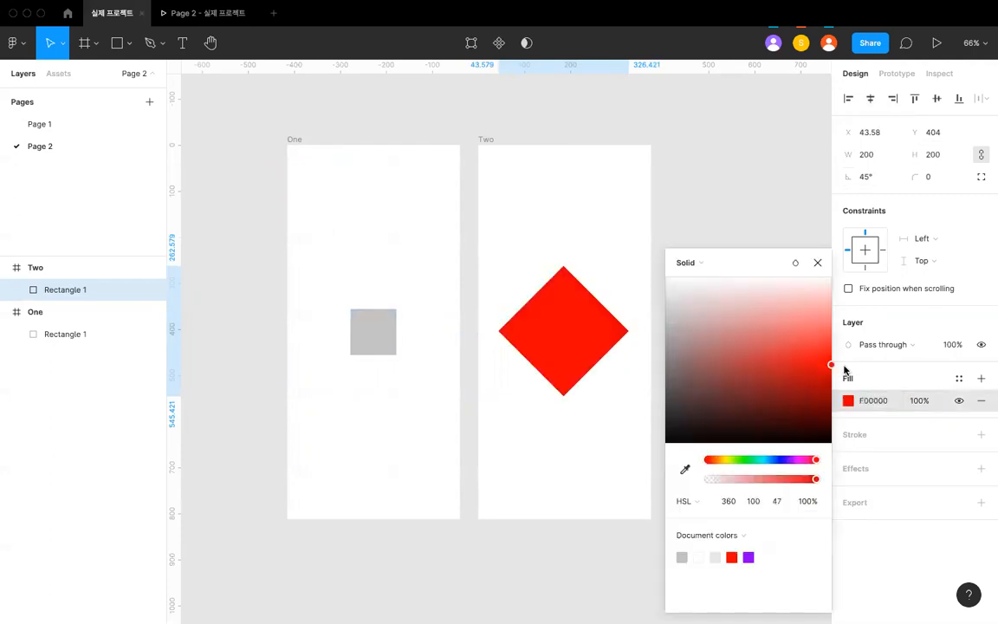
{"action": "left_click", "coordinate": [648, 245]}
{"action": "scroll", "coordinate": [516, 298], "scroll_direction": "left", "scroll_amount": 2}
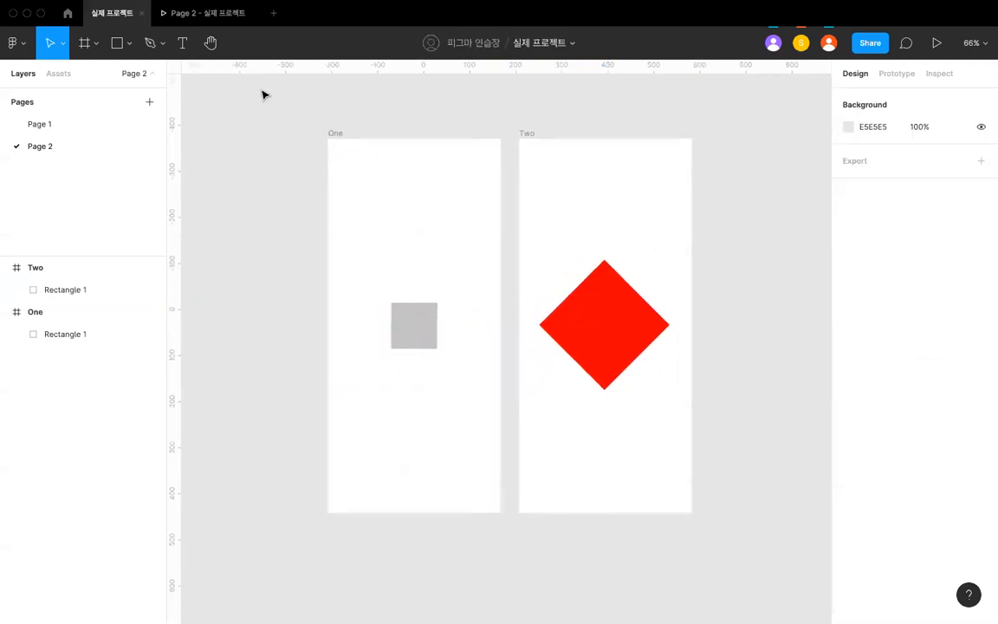
- Preview the transition from the small grey square to the red diamond in the prototype, and return to the design file
{"action": "left_click", "coordinate": [208, 12]}
{"action": "left_click", "coordinate": [481, 316]}
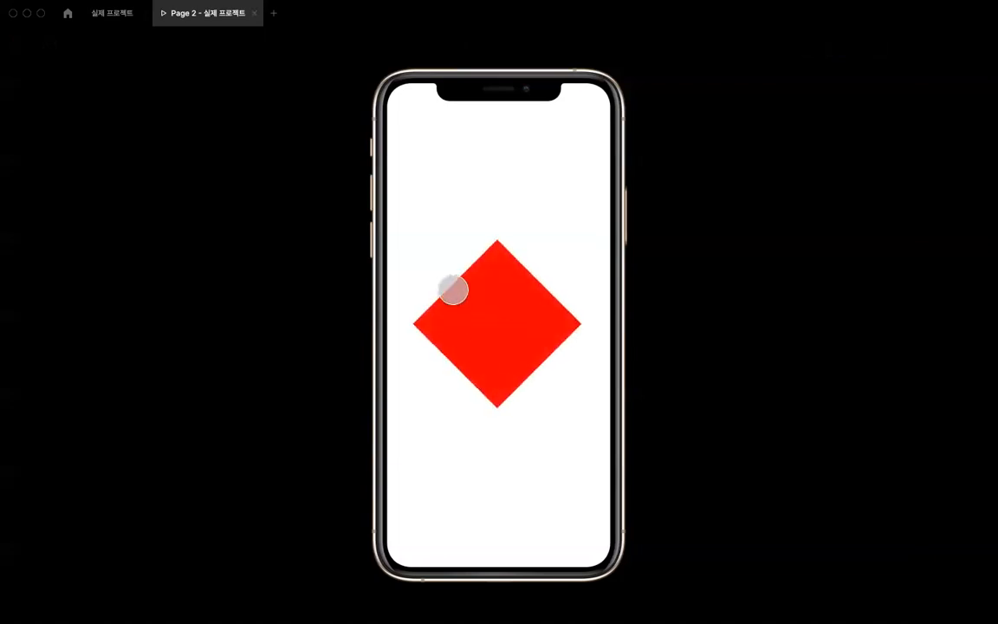
{"action": "left_click", "coordinate": [125, 17]}
- Move the red diamond up in frame Two to Y 224.42 and preview the transition in the prototype, returning to the design file
{"action": "left_click", "coordinate": [586, 329]}
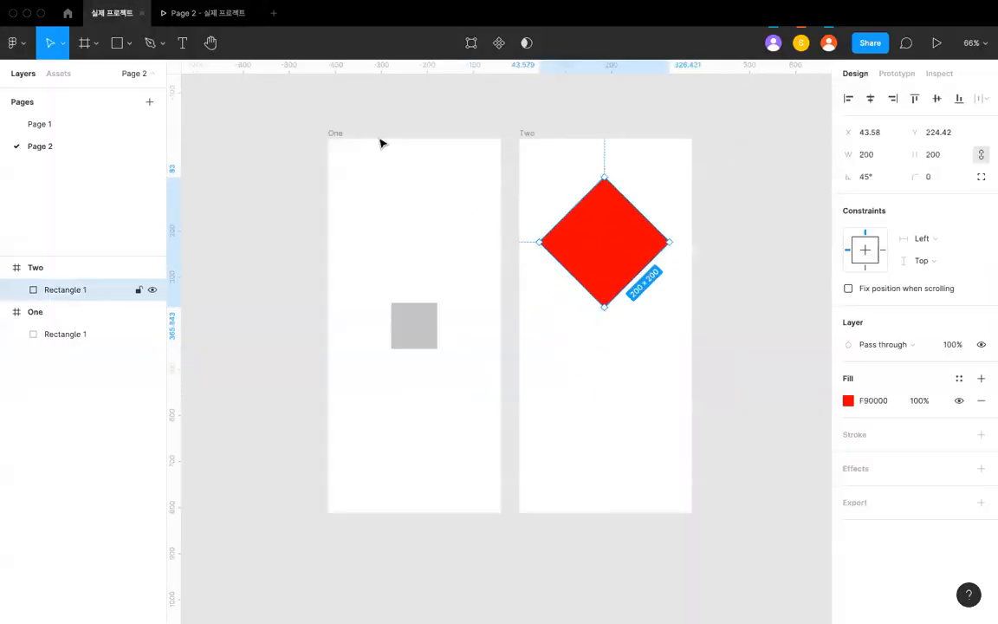
{"action": "left_click", "coordinate": [191, 20]}
{"action": "left_click", "coordinate": [490, 327]}
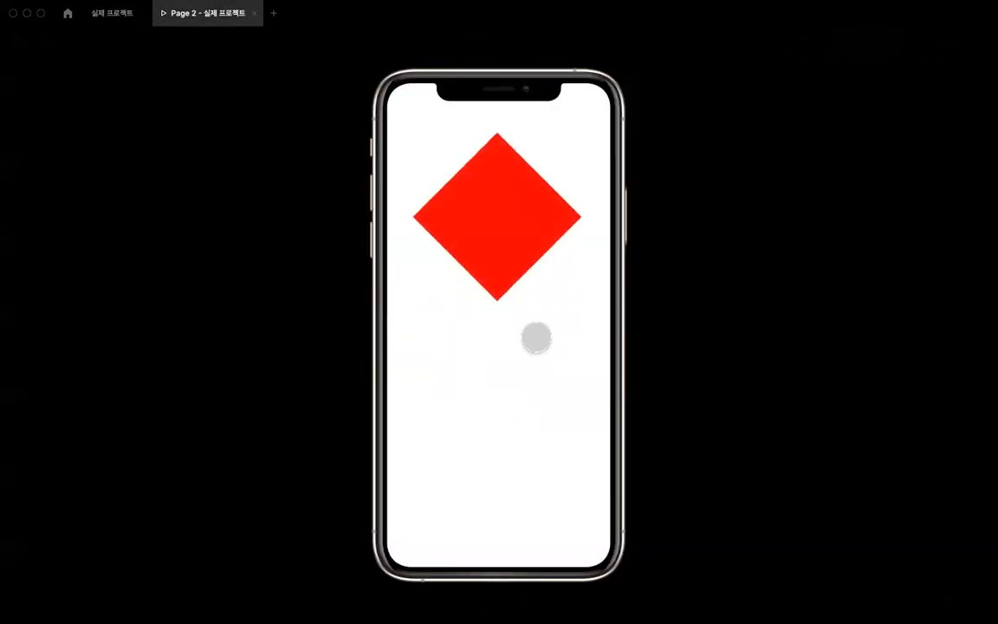
{"action": "left_click", "coordinate": [135, 19]}
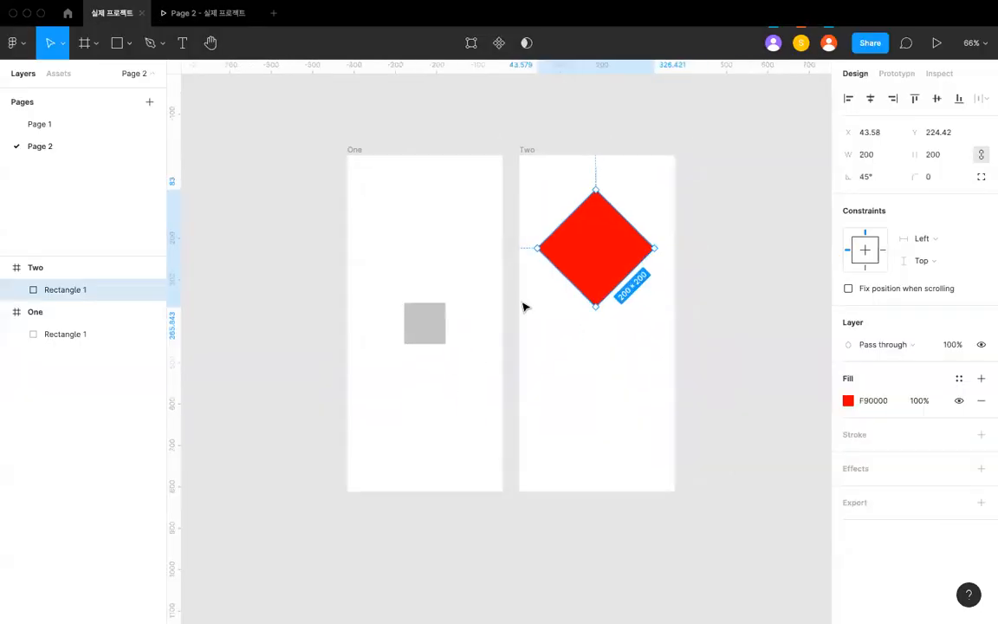
- Compare the position, size, rotation and fill of the grey square in One with those of the red diamond in Two
{"action": "left_click", "coordinate": [467, 309]}
{"action": "left_click", "coordinate": [442, 314]}
{"action": "scroll", "coordinate": [446, 310], "scroll_direction": "up", "scroll_amount": 5}
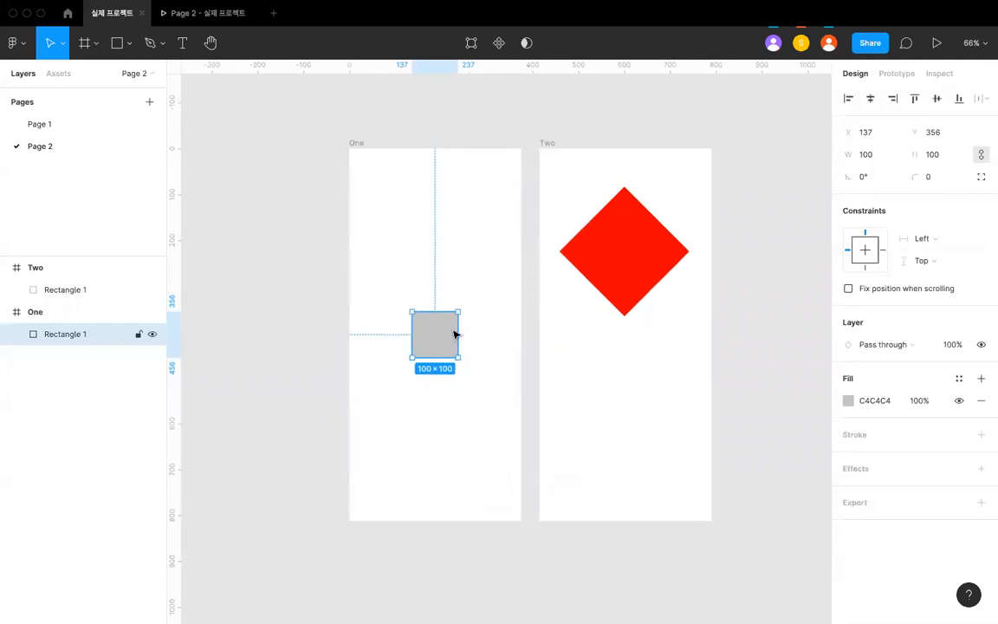
{"action": "scroll", "coordinate": [395, 396], "scroll_direction": "down", "scroll_amount": 2}
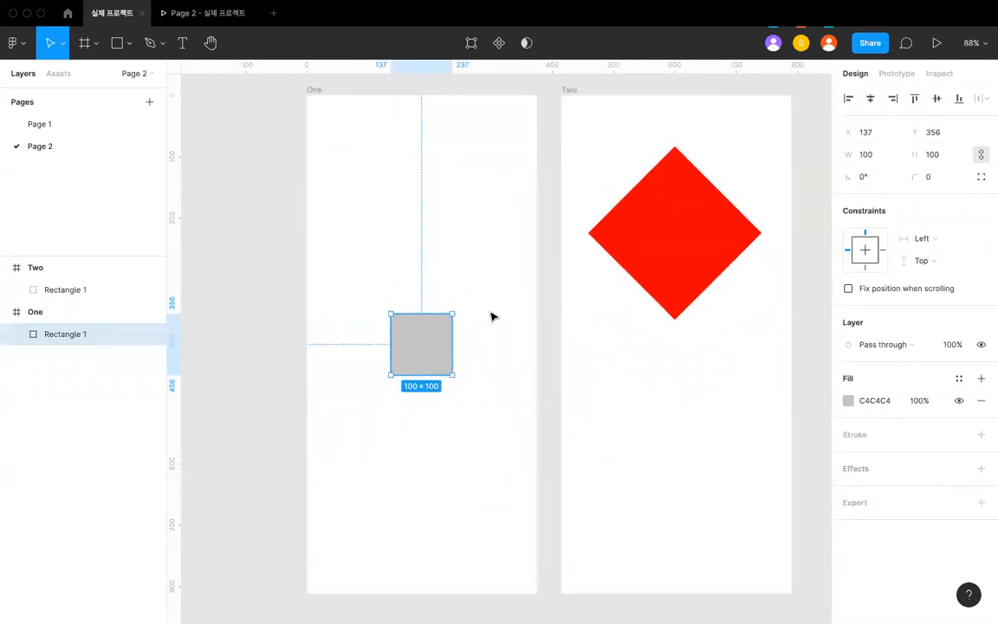
{"action": "scroll", "coordinate": [435, 348], "scroll_direction": "down", "scroll_amount": 3}
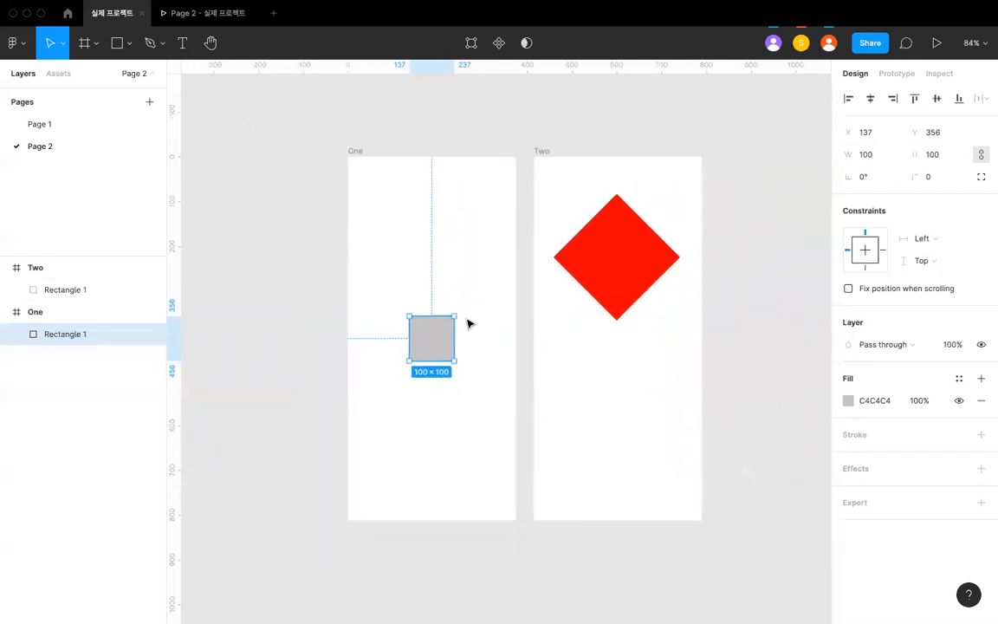
{"action": "scroll", "coordinate": [468, 323], "scroll_direction": "right", "scroll_amount": 2}
{"action": "left_click", "coordinate": [539, 277]}
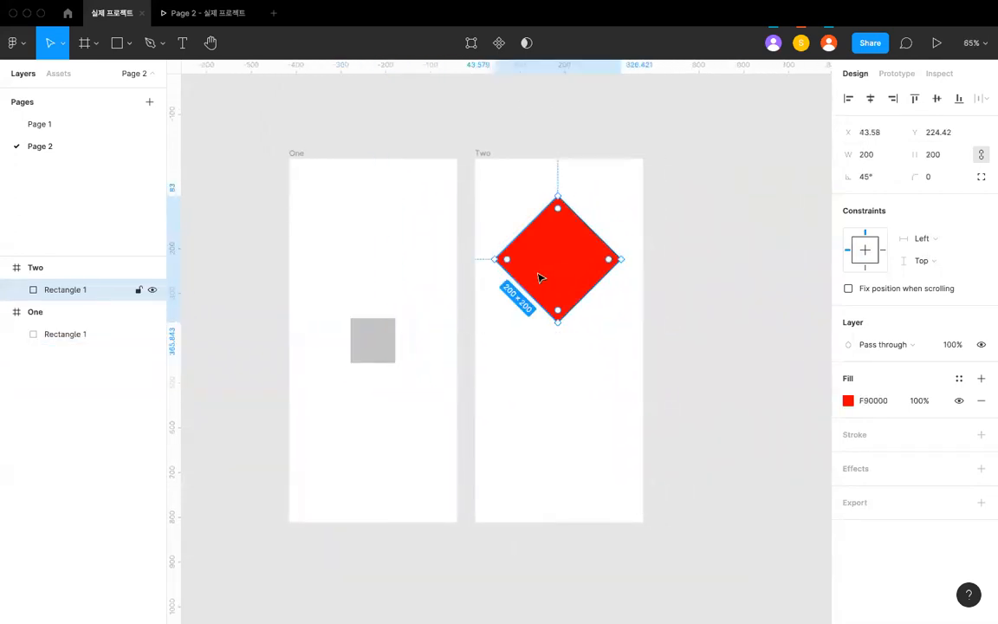
{"action": "scroll", "coordinate": [538, 277], "scroll_direction": "up", "scroll_amount": 1}
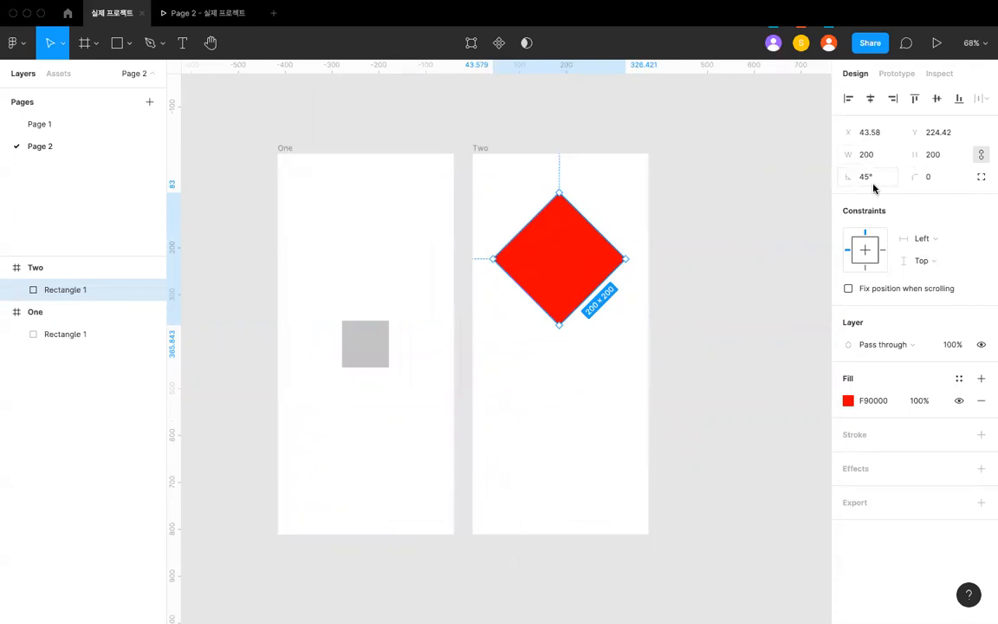
{"action": "left_click", "coordinate": [396, 338]}
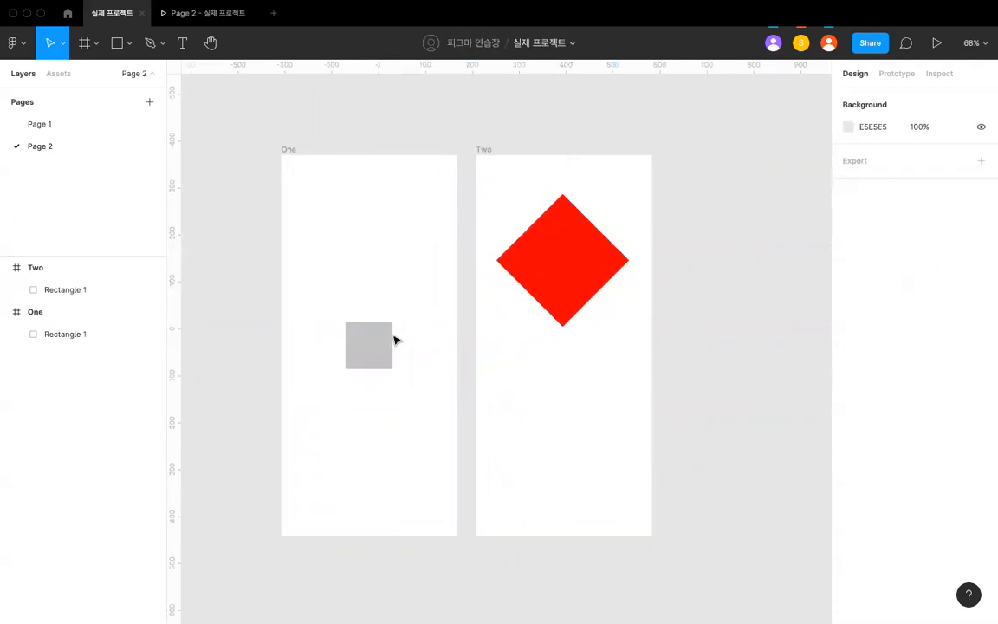
{"action": "scroll", "coordinate": [396, 338], "scroll_direction": "left", "scroll_amount": 2}
{"action": "left_click", "coordinate": [395, 341]}
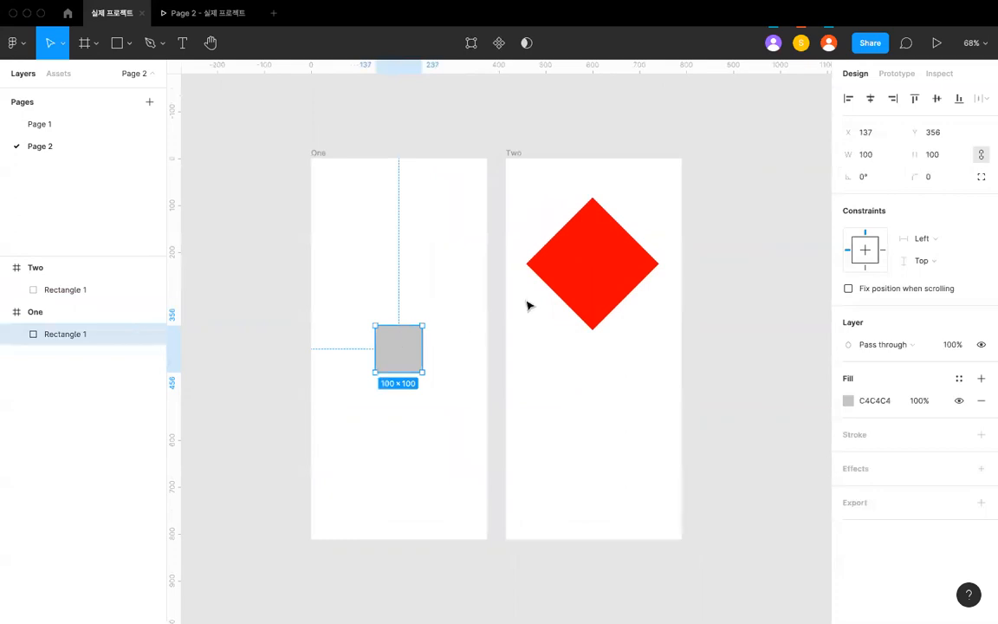
{"action": "left_click", "coordinate": [576, 258]}
{"action": "left_click", "coordinate": [482, 254]}
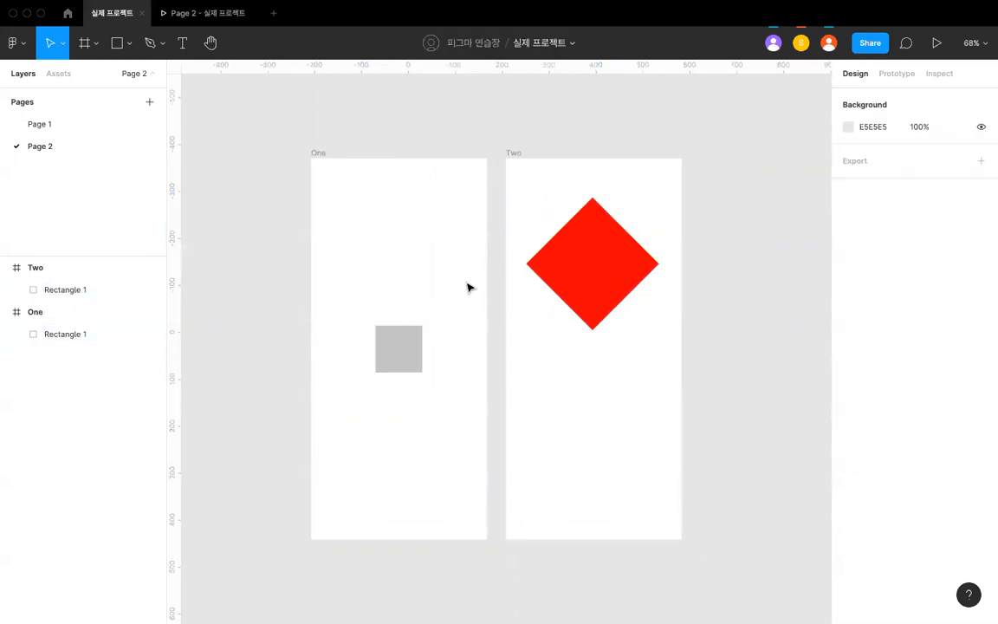
- Open the tap interaction details of the small square in One and check its animation types, keeping Smart animate
{"action": "left_click", "coordinate": [409, 358]}
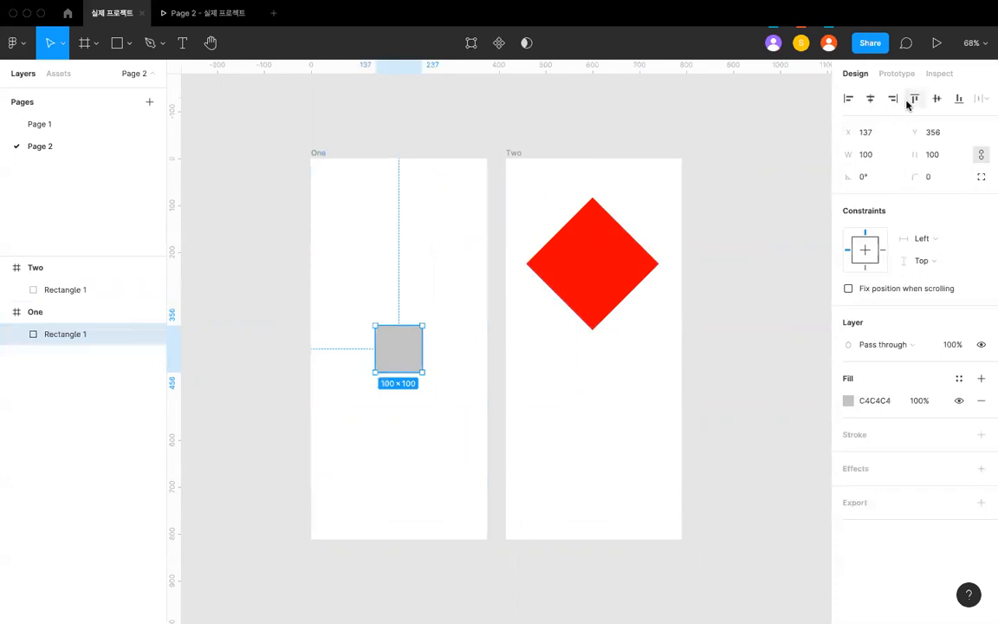
{"action": "left_click", "coordinate": [895, 74]}
{"action": "left_click", "coordinate": [887, 128]}
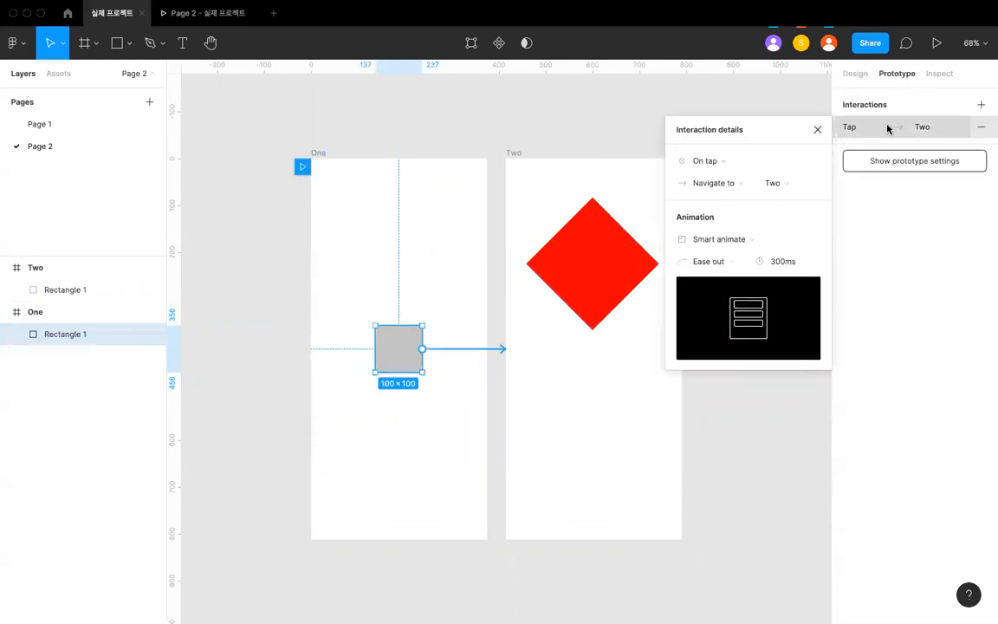
{"action": "left_click", "coordinate": [740, 240]}
{"action": "left_click", "coordinate": [776, 240]}
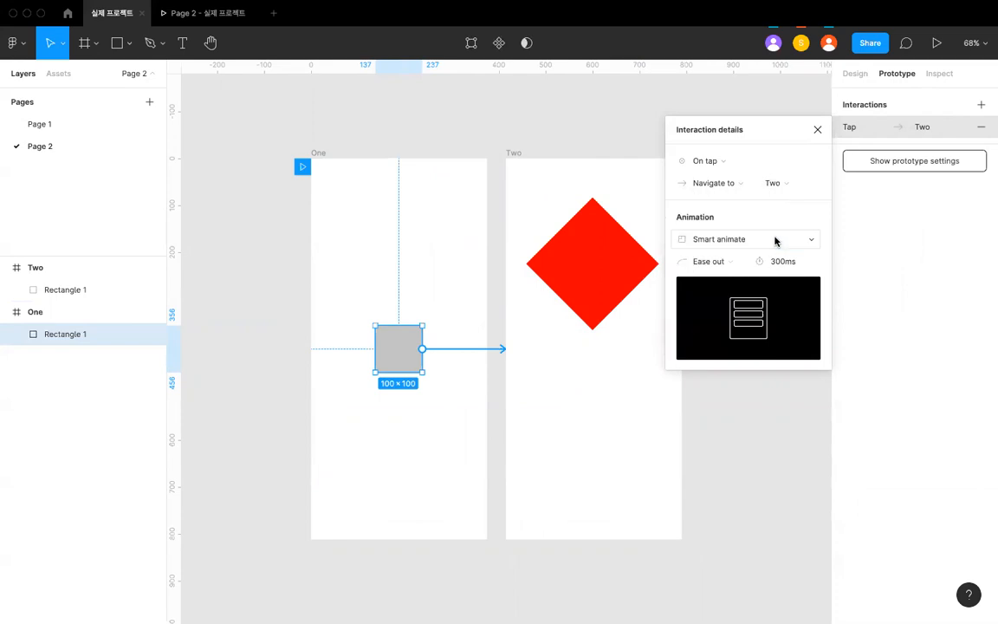
{"action": "scroll", "coordinate": [541, 270], "scroll_direction": "up", "scroll_amount": 3}
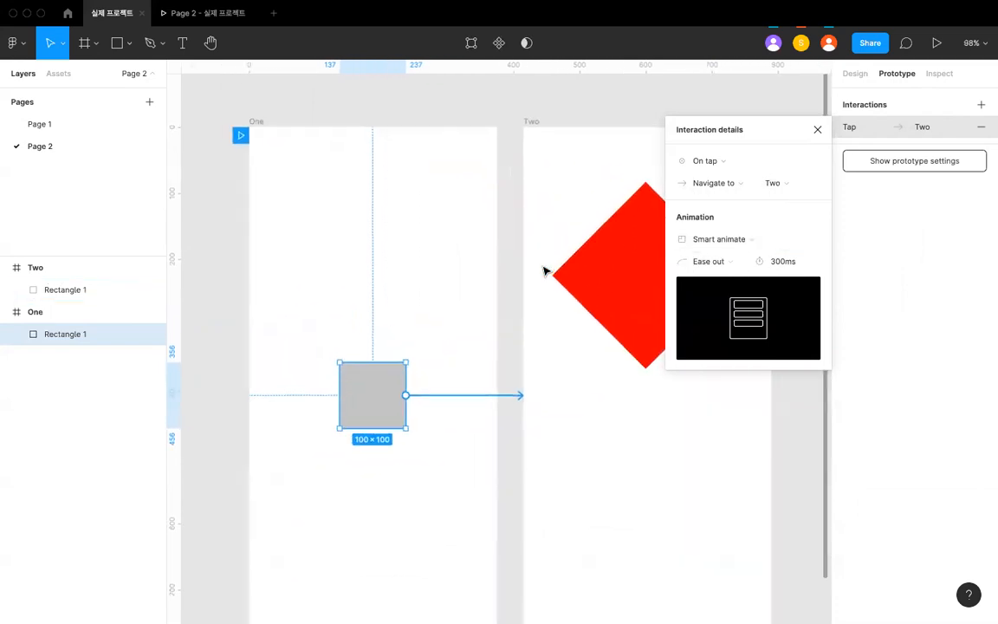
{"action": "scroll", "coordinate": [544, 271], "scroll_direction": "up", "scroll_amount": 3}
- Try the Ease in and out back, Ease out back, Ease in back and Ease in and out easings on the Smart animate transition
{"action": "left_click", "coordinate": [698, 261]}
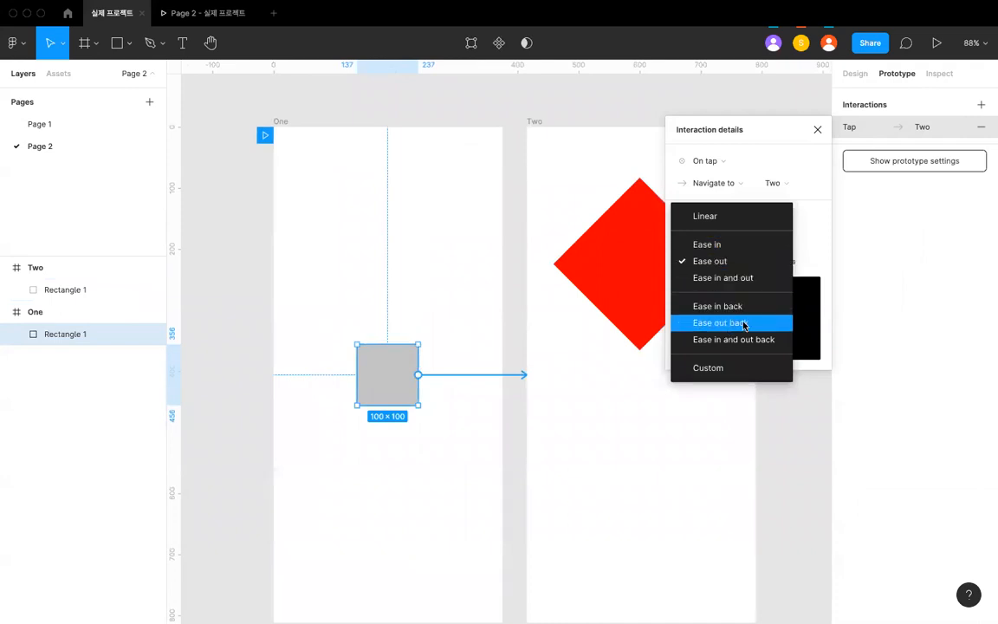
{"action": "left_click", "coordinate": [728, 339]}
{"action": "left_click", "coordinate": [727, 264]}
{"action": "left_click", "coordinate": [728, 244]}
{"action": "left_click", "coordinate": [727, 260]}
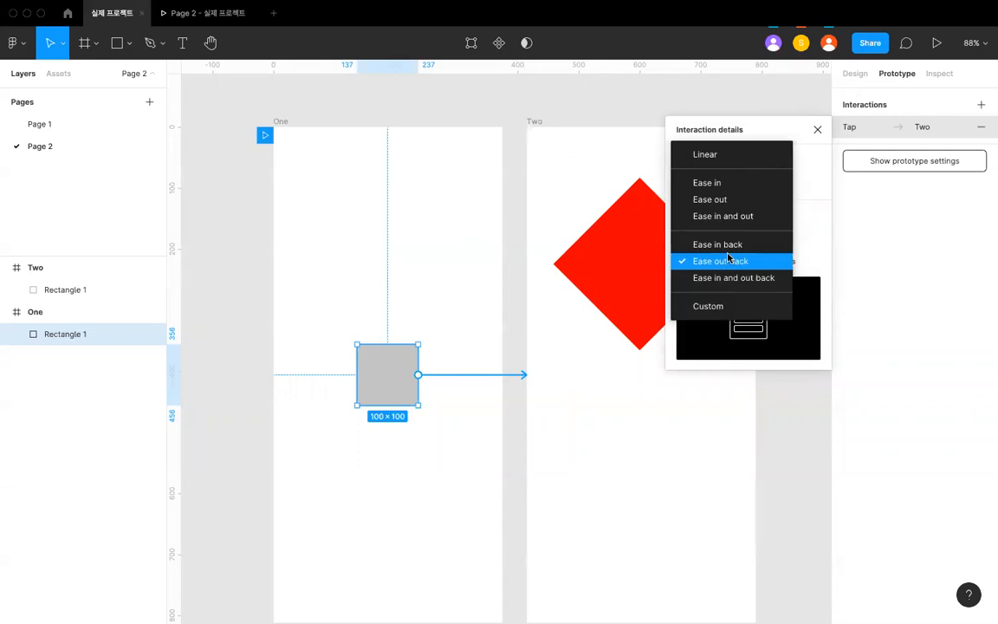
{"action": "left_click", "coordinate": [728, 246]}
{"action": "left_click", "coordinate": [736, 262]}
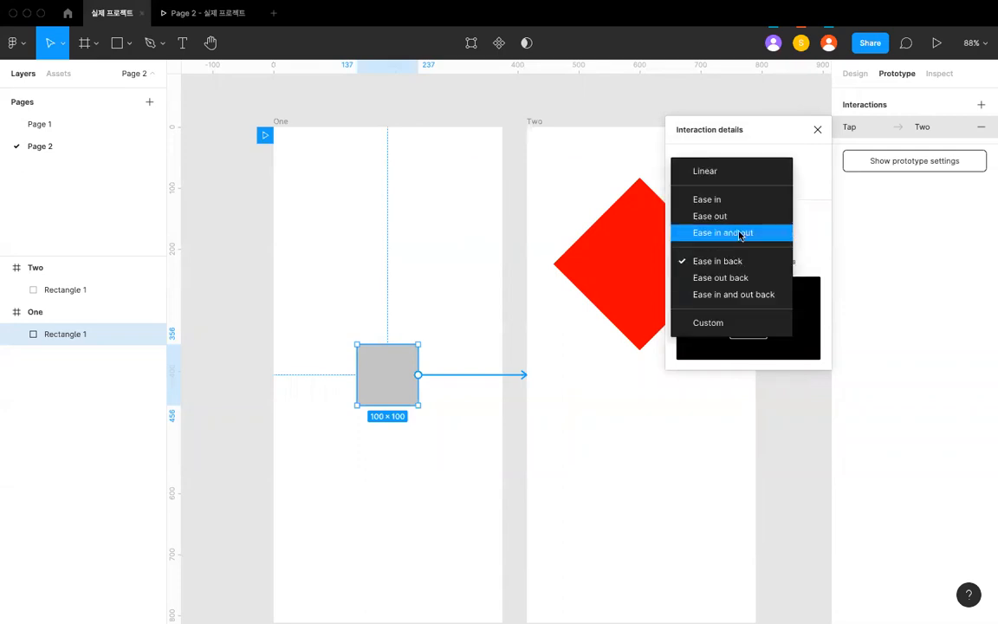
{"action": "left_click", "coordinate": [740, 234]}
{"action": "left_click", "coordinate": [734, 263]}
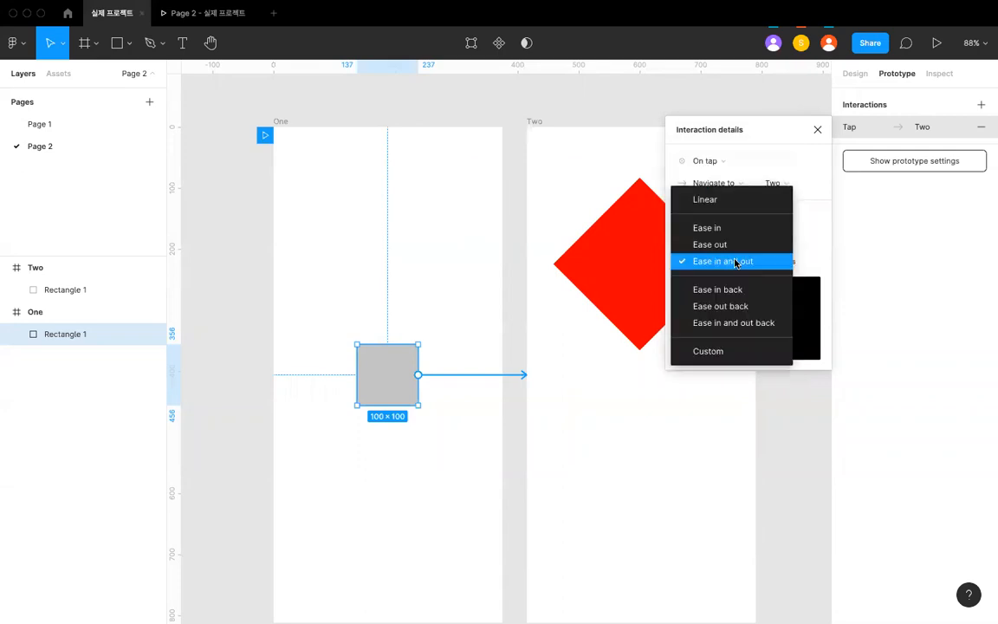
- Try a custom easing curve of 0.42, 0, 0.4, 1.01 for the transition and set the easing back to Ease out
{"action": "left_click", "coordinate": [735, 351]}
{"action": "left_click_drag", "start_coordinate": [755, 319], "coordinate": [736, 318]}
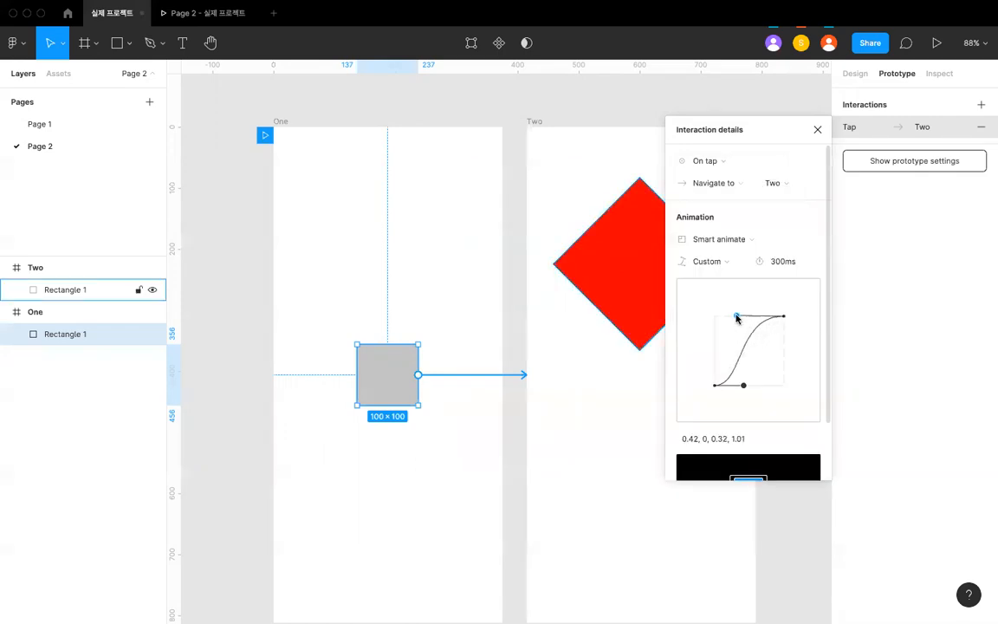
{"action": "scroll", "coordinate": [726, 444], "scroll_direction": "down", "scroll_amount": 1}
{"action": "left_click", "coordinate": [719, 378]}
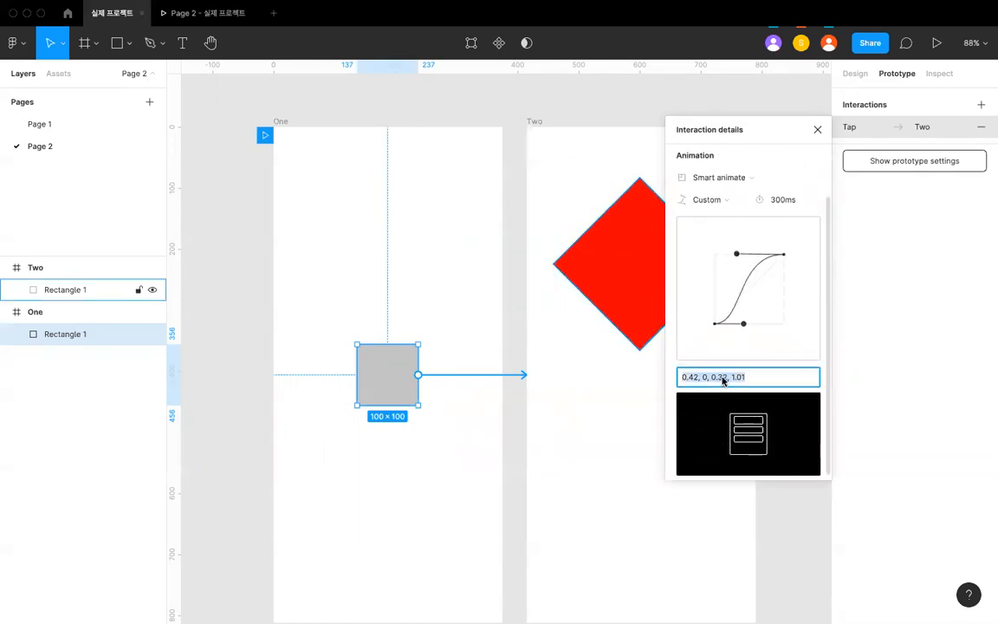
{"action": "key", "text": "Return"}
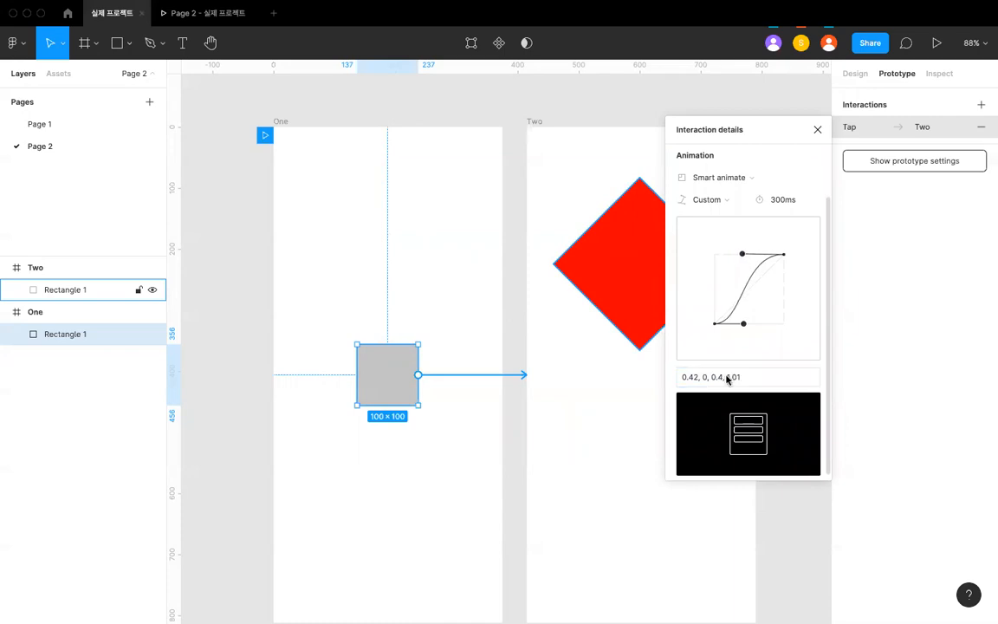
{"action": "left_click", "coordinate": [724, 200]}
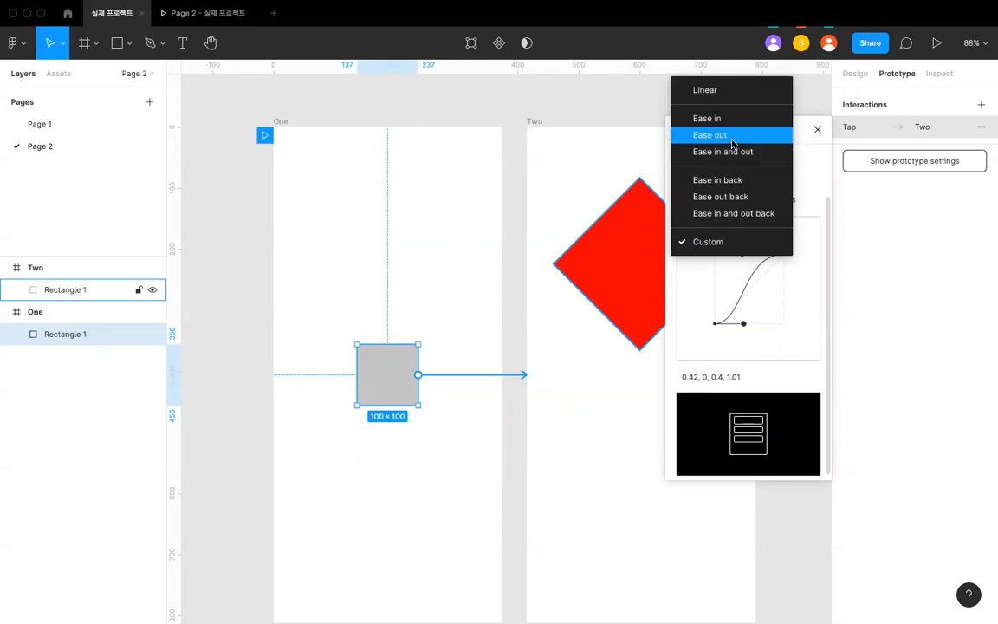
{"action": "left_click", "coordinate": [730, 136]}
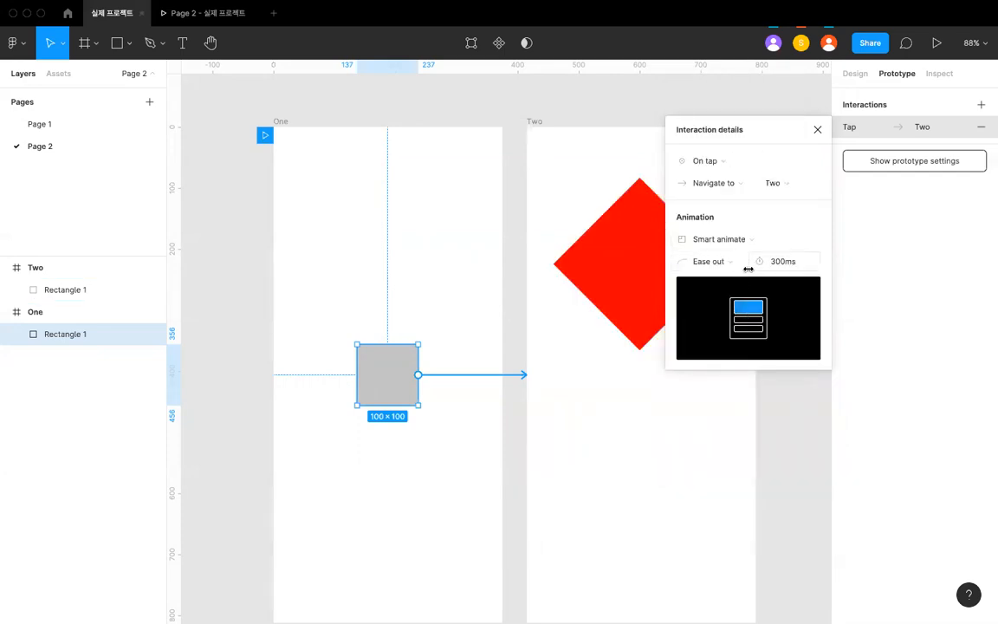
- Set the duration of the square's Smart animate transition to 500 ms, keeping the Ease out easing
{"action": "left_click", "coordinate": [781, 264]}
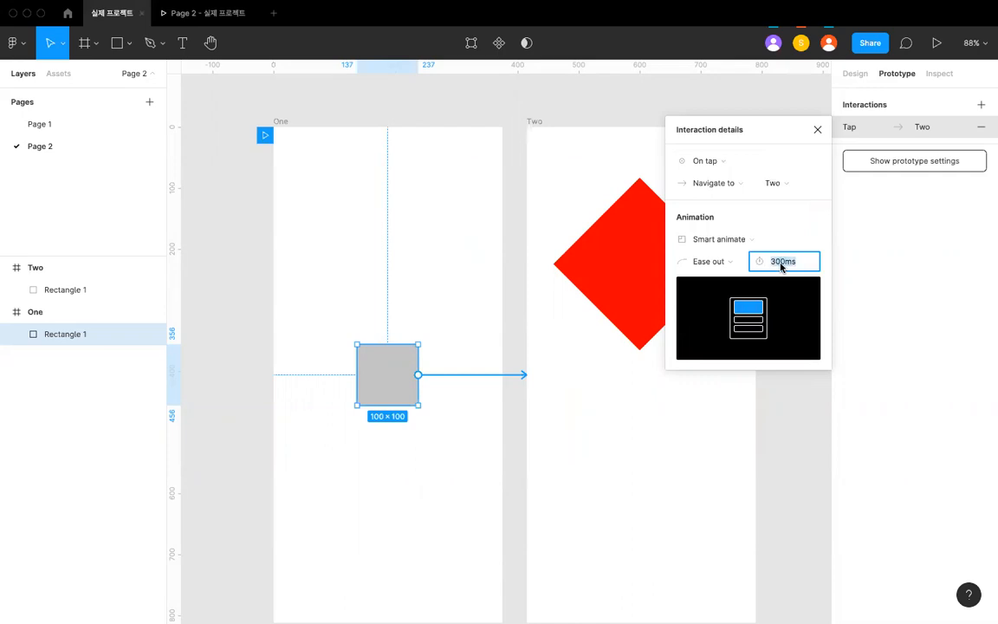
{"action": "left_click", "coordinate": [727, 265]}
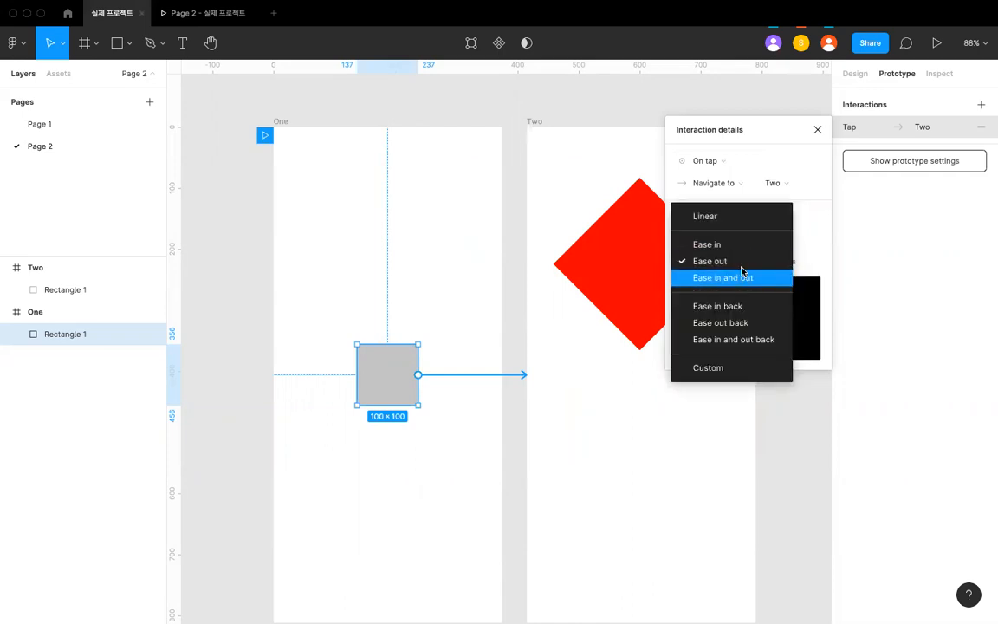
{"action": "left_click", "coordinate": [805, 262]}
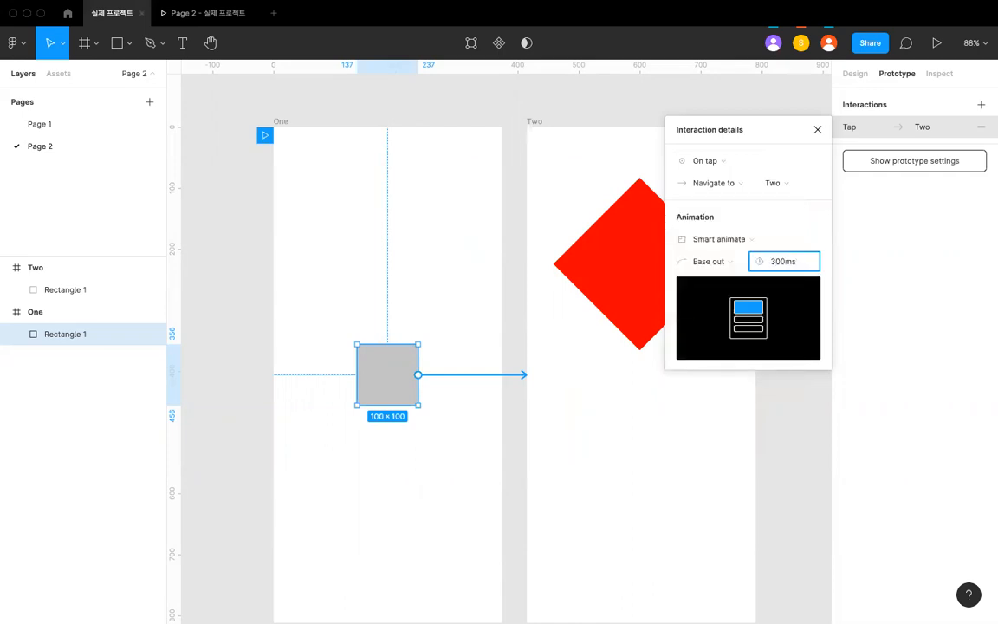
{"action": "type", "text": "5"}
{"action": "key", "text": "Return"}
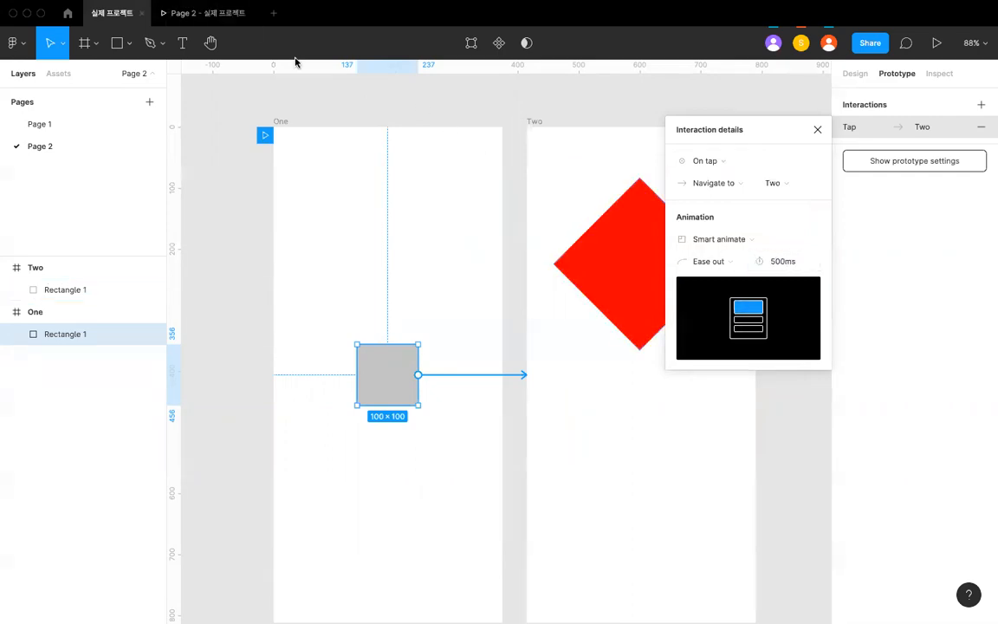
- Play the tap transition from One to Two in the prototype preview and return to the design file
{"action": "left_click", "coordinate": [215, 13]}
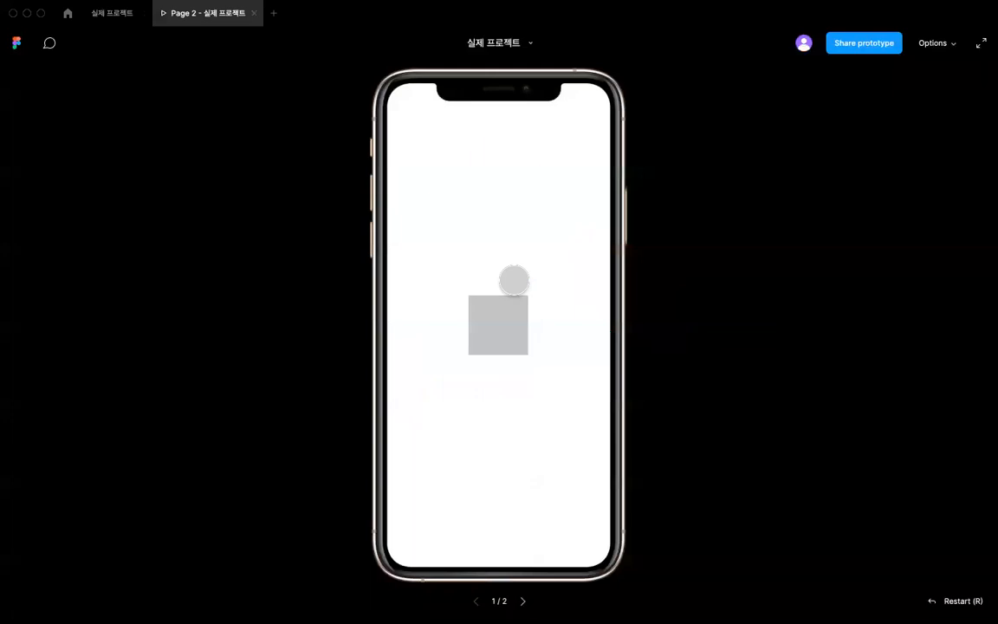
{"action": "left_click", "coordinate": [503, 343]}
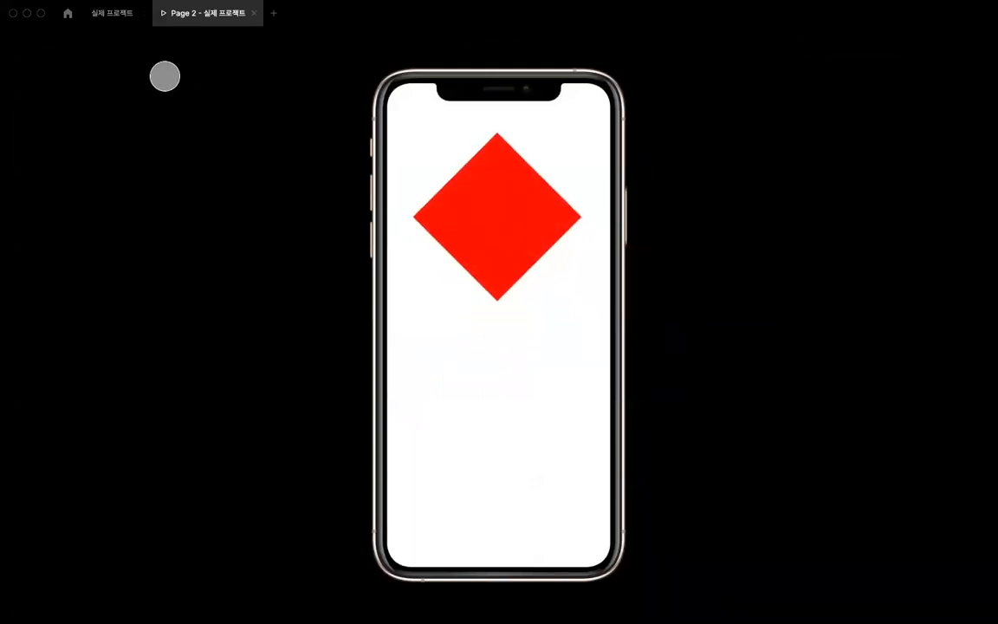
{"action": "left_click", "coordinate": [115, 13]}
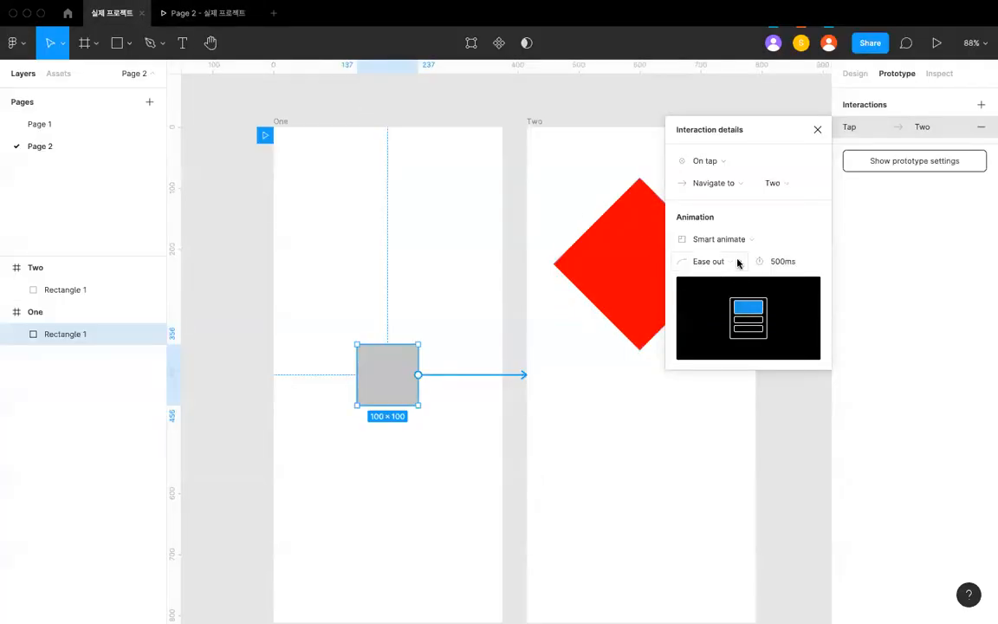
- Try the Ease in back easing on the square's Smart animate transition and play it in the prototype preview
{"action": "left_click", "coordinate": [736, 262]}
{"action": "left_click", "coordinate": [745, 308]}
{"action": "left_click", "coordinate": [203, 13]}
{"action": "left_click", "coordinate": [501, 297]}
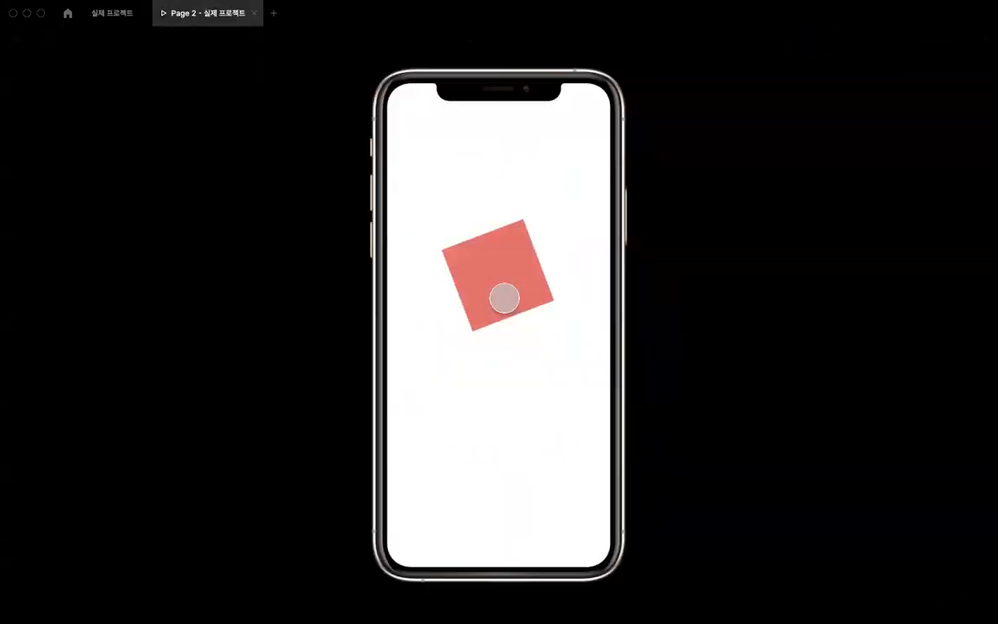
{"action": "left_click", "coordinate": [495, 245]}
{"action": "left_click", "coordinate": [498, 303]}
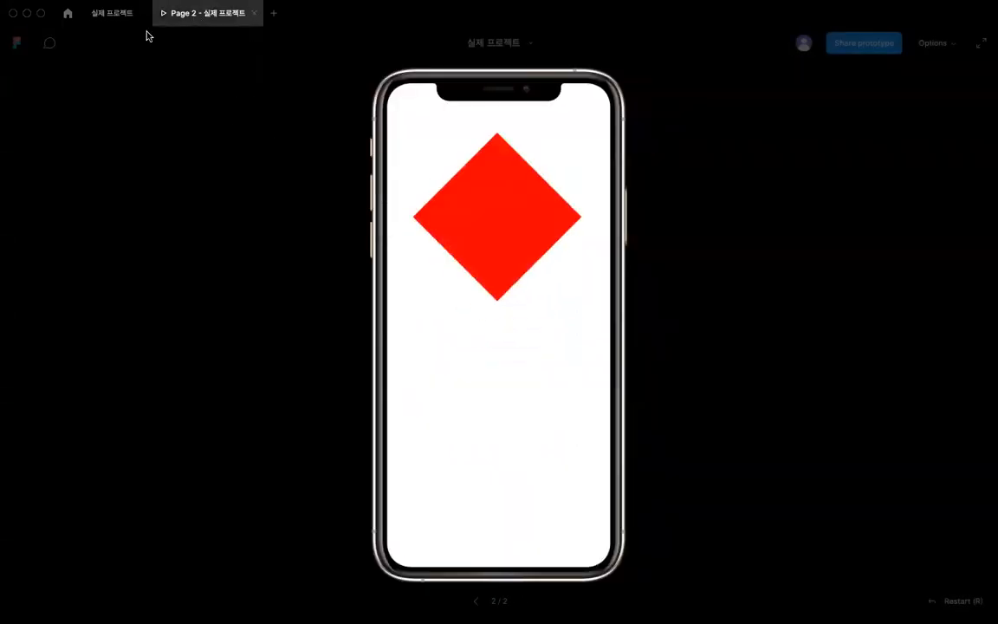
{"action": "left_click", "coordinate": [113, 13]}
- Try the Ease in and out back easing on the square's transition and play it in the prototype preview
{"action": "left_click", "coordinate": [759, 240]}
{"action": "left_click", "coordinate": [759, 240]}
{"action": "left_click", "coordinate": [710, 261]}
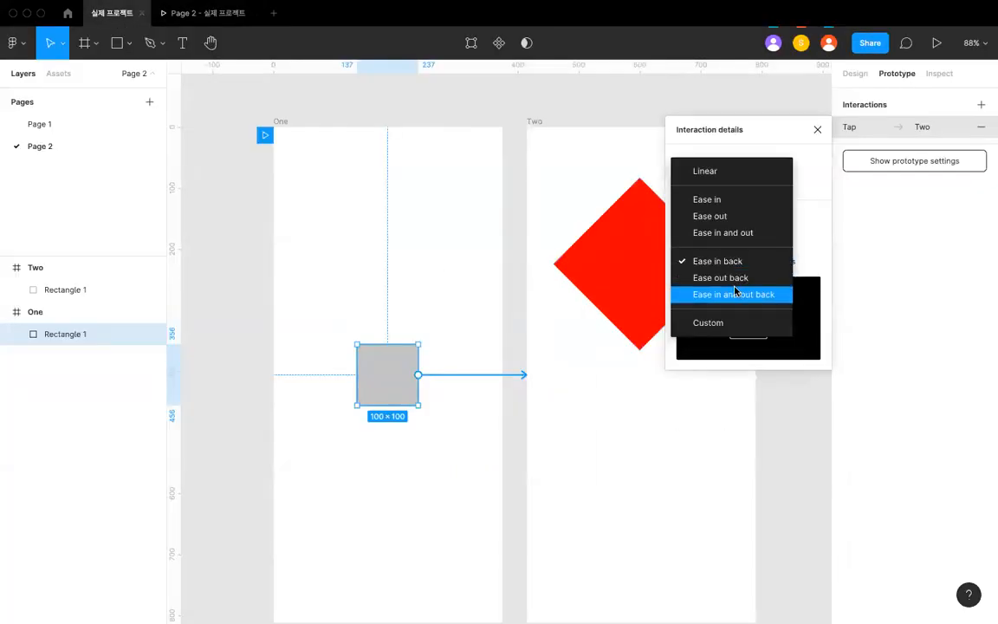
{"action": "left_click", "coordinate": [735, 293]}
{"action": "left_click", "coordinate": [204, 14]}
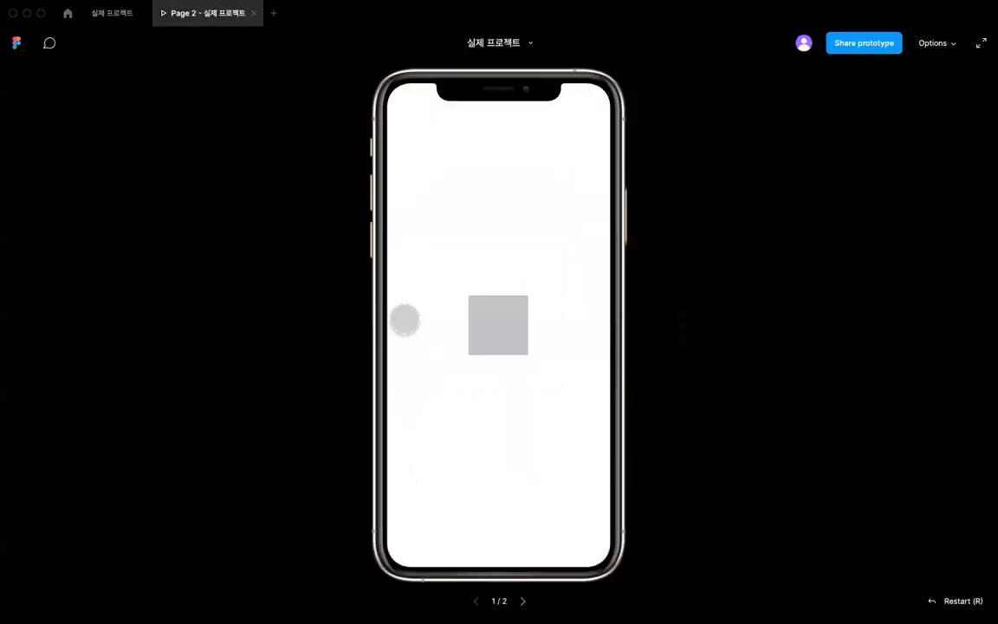
{"action": "left_click", "coordinate": [490, 332]}
{"action": "left_click", "coordinate": [120, 17]}
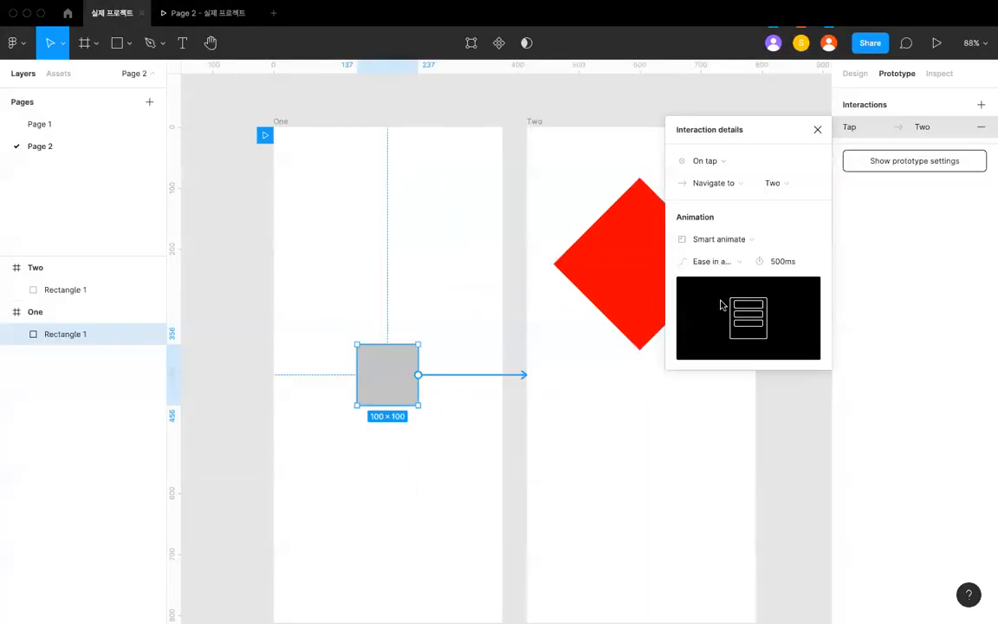
- Set the transition's easing to a custom curve of 1, 0.41, 0, 1.95 by reshaping both curve handles
{"action": "left_click", "coordinate": [725, 264]}
{"action": "left_click", "coordinate": [730, 288]}
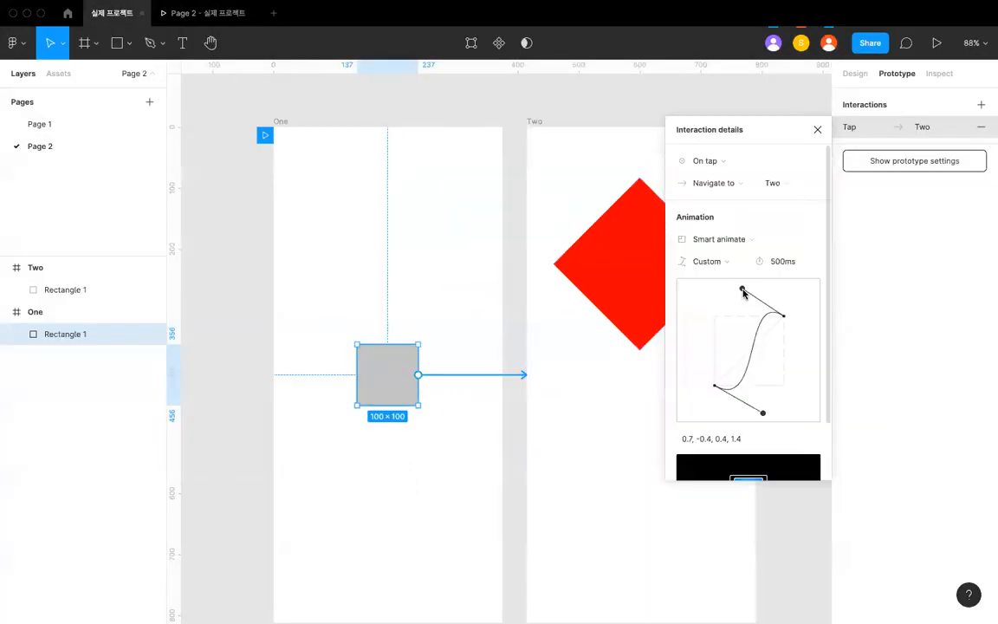
{"action": "left_click_drag", "start_coordinate": [741, 291], "coordinate": [667, 257]}
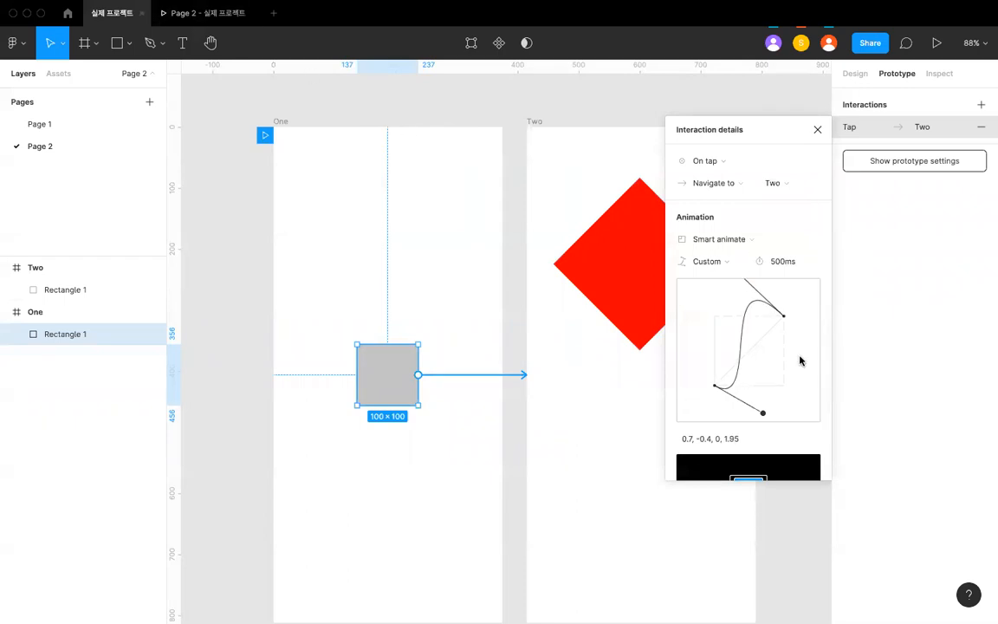
{"action": "left_click_drag", "start_coordinate": [762, 413], "coordinate": [783, 357]}
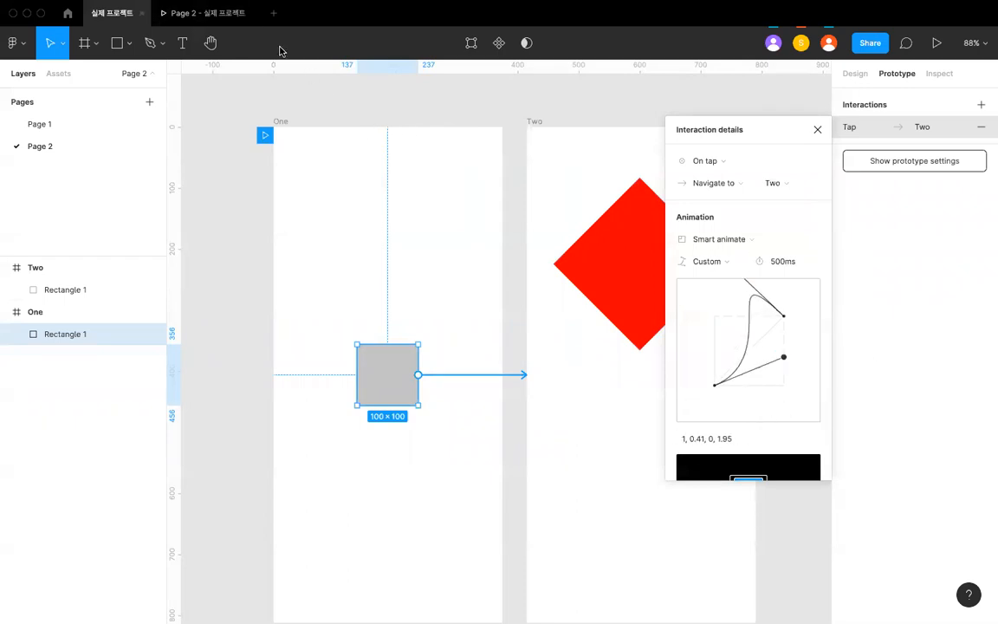
- Restart the prototype and play the custom-eased transition, and check the animation preview in the interaction details
{"action": "left_click", "coordinate": [248, 19]}
{"action": "key", "text": "r"}
{"action": "left_click", "coordinate": [490, 317]}
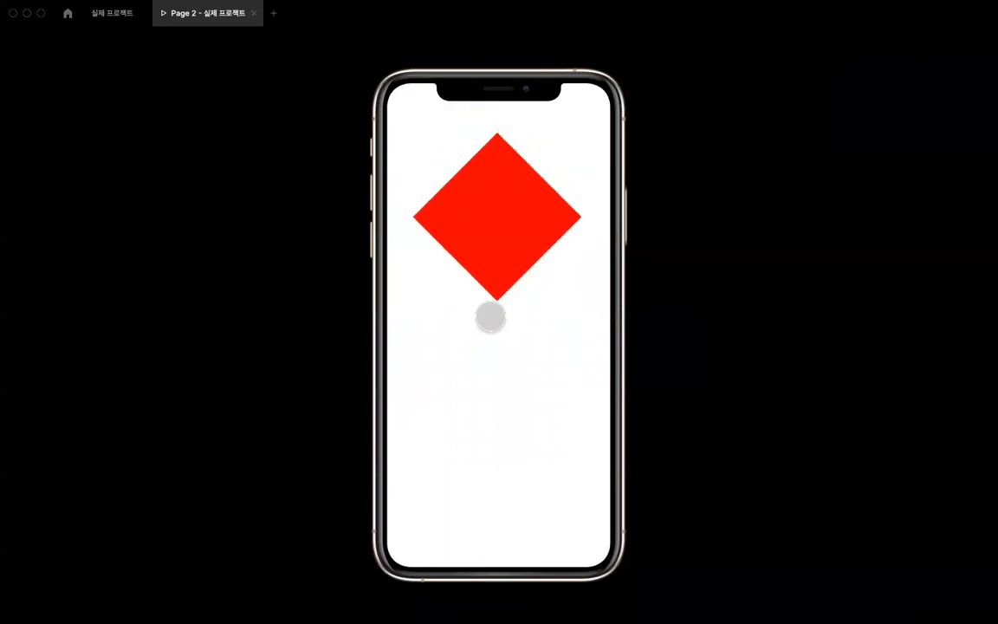
{"action": "left_click", "coordinate": [121, 19]}
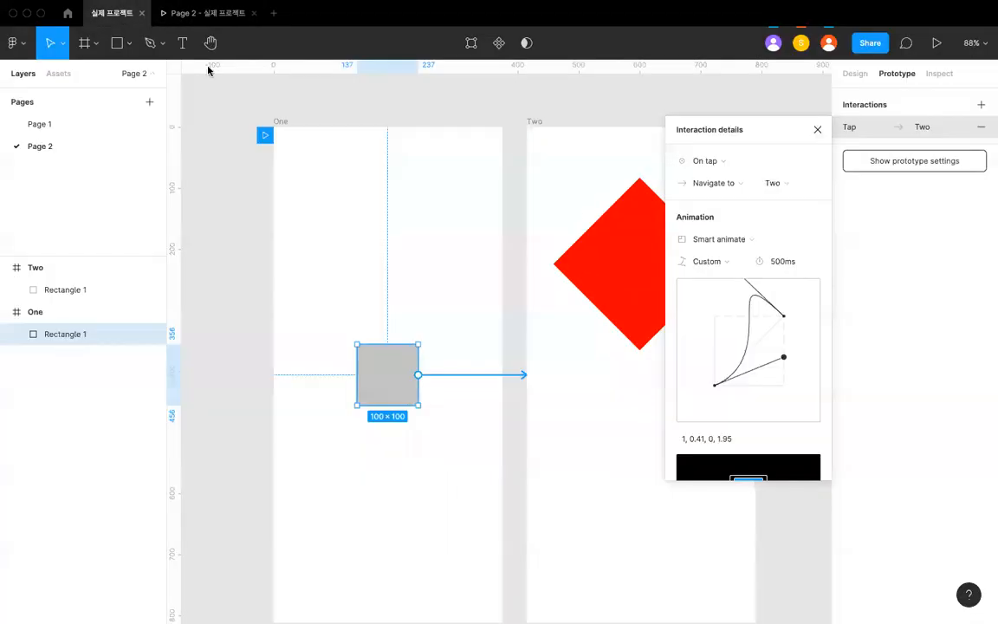
{"action": "scroll", "coordinate": [725, 409], "scroll_direction": "down", "scroll_amount": 3}
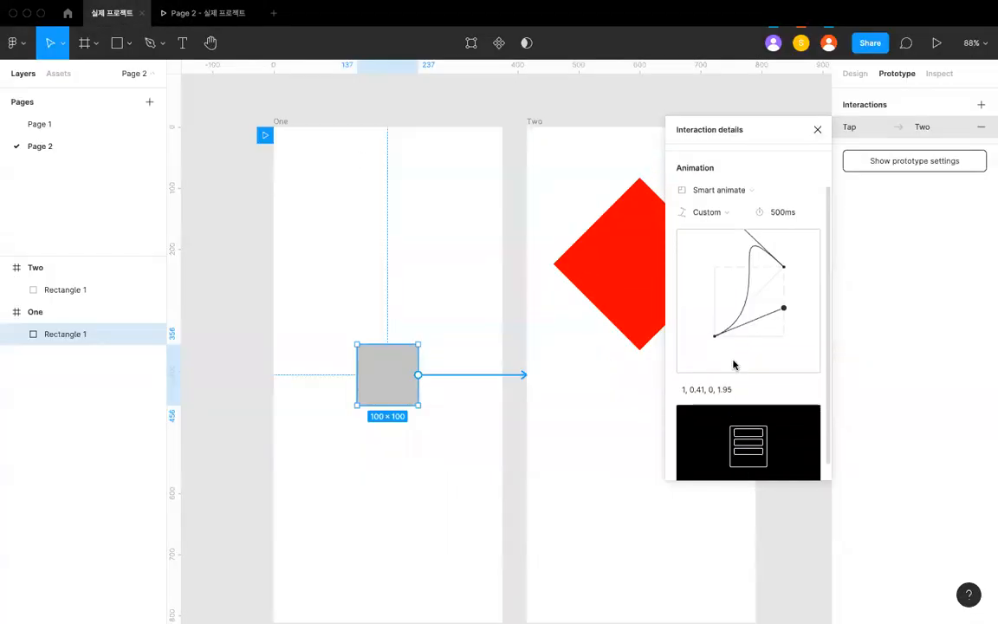
{"action": "scroll", "coordinate": [767, 412], "scroll_direction": "up", "scroll_amount": 3}
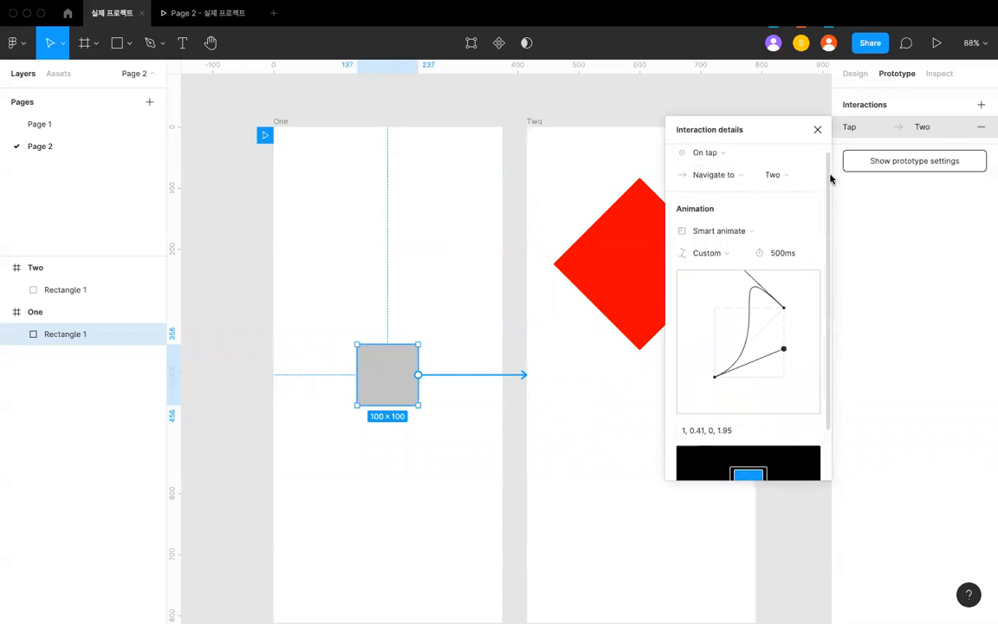
{"action": "scroll", "coordinate": [753, 407], "scroll_direction": "down", "scroll_amount": 3}
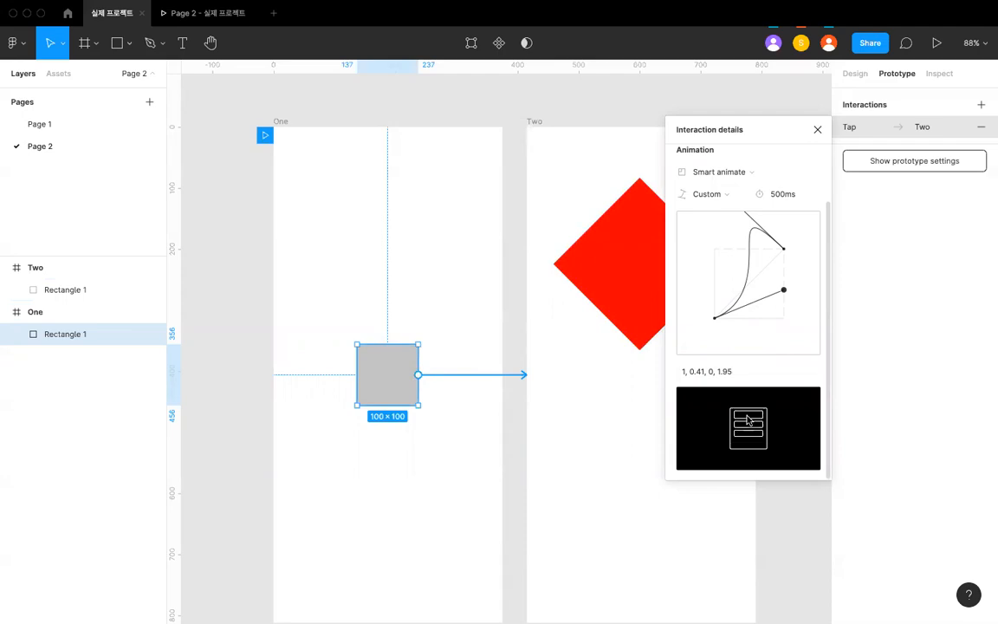
- Review the custom easing's animation preview and the matching Rectangle 1 shapes in frames One and Two
{"action": "scroll", "coordinate": [745, 416], "scroll_direction": "up", "scroll_amount": 2}
{"action": "scroll", "coordinate": [747, 420], "scroll_direction": "down", "scroll_amount": 2}
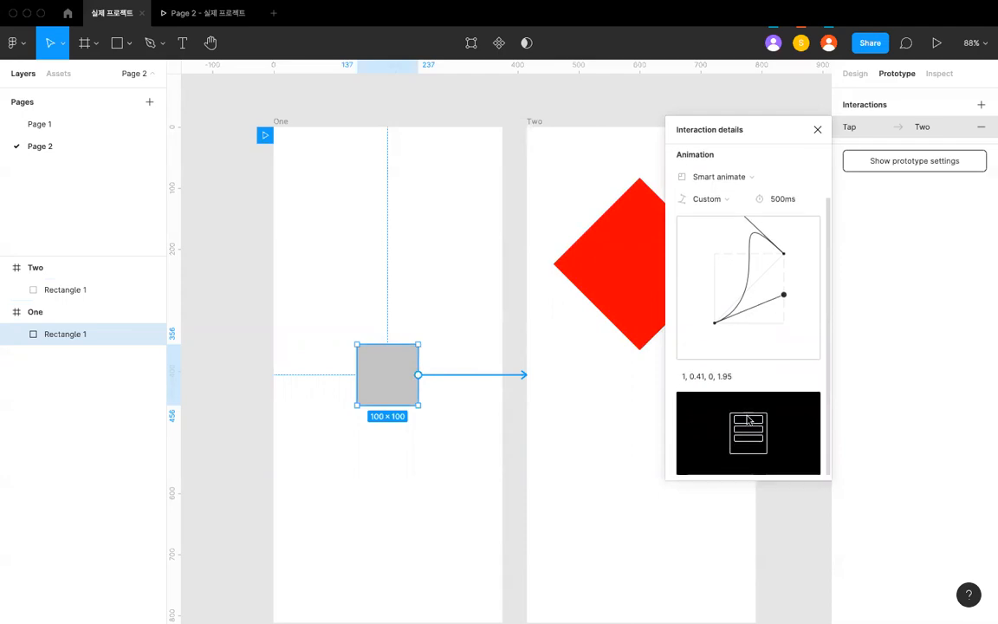
{"action": "scroll", "coordinate": [599, 347], "scroll_direction": "down", "scroll_amount": 5}
{"action": "scroll", "coordinate": [599, 349], "scroll_direction": "right", "scroll_amount": 3}
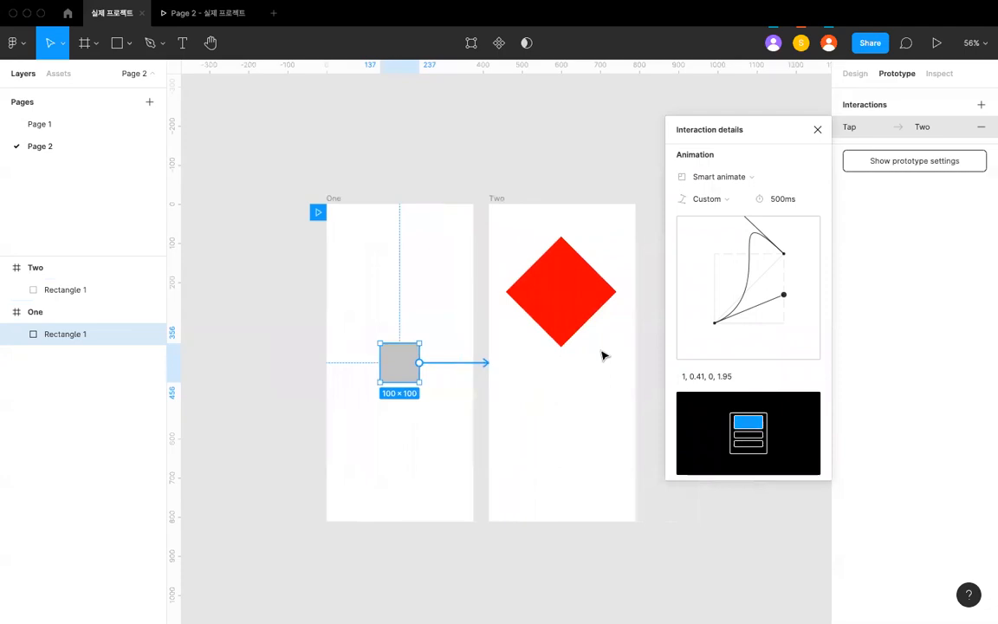
{"action": "left_click", "coordinate": [599, 350]}
{"action": "scroll", "coordinate": [506, 333], "scroll_direction": "left", "scroll_amount": 1}
{"action": "left_click", "coordinate": [362, 345]}
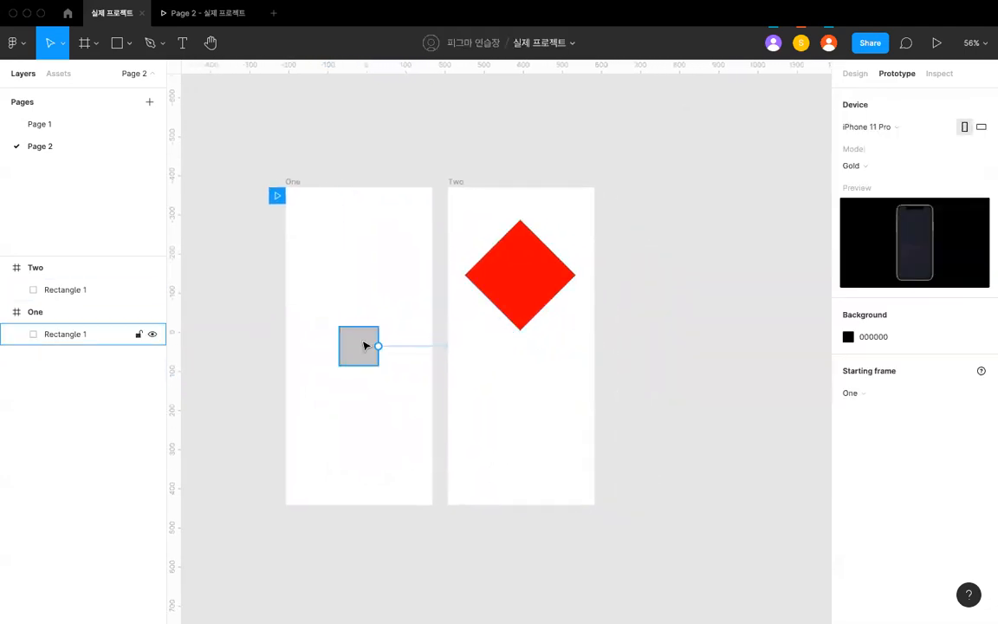
{"action": "scroll", "coordinate": [364, 345], "scroll_direction": "up", "scroll_amount": 1}
{"action": "left_click", "coordinate": [512, 294]}
{"action": "scroll", "coordinate": [516, 294], "scroll_direction": "right", "scroll_amount": 2}
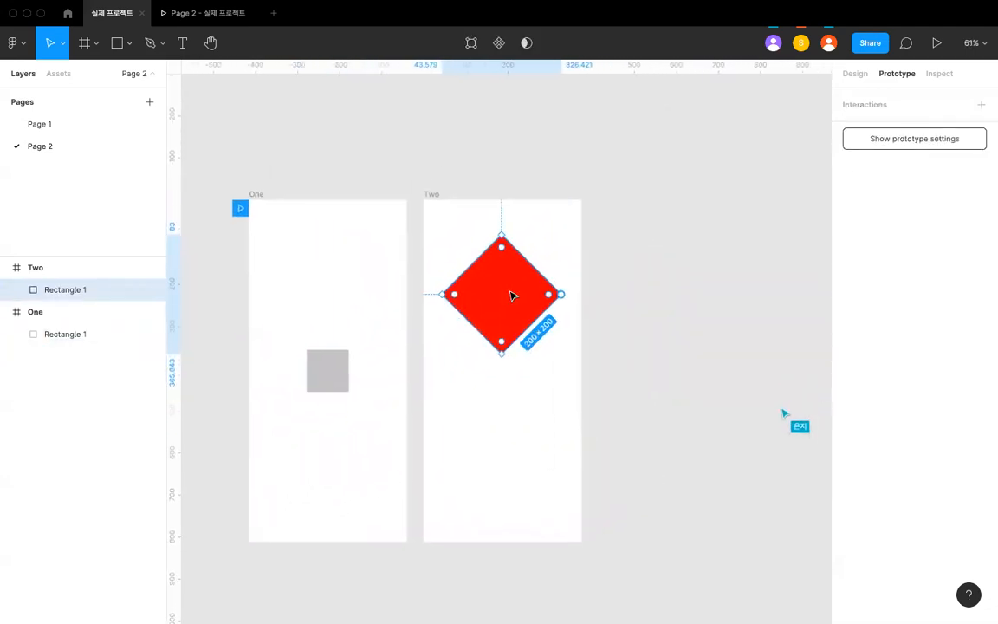
{"action": "scroll", "coordinate": [468, 346], "scroll_direction": "left", "scroll_amount": 1}
{"action": "left_click", "coordinate": [477, 352]}
- Duplicate the grey square in frame One and move the copy straight down to Y 606
{"action": "left_click", "coordinate": [361, 351]}
{"action": "scroll", "coordinate": [355, 351], "scroll_direction": "up", "scroll_amount": 3}
{"action": "scroll", "coordinate": [374, 373], "scroll_direction": "down", "scroll_amount": 2}
{"action": "scroll", "coordinate": [381, 376], "scroll_direction": "left", "scroll_amount": 1}
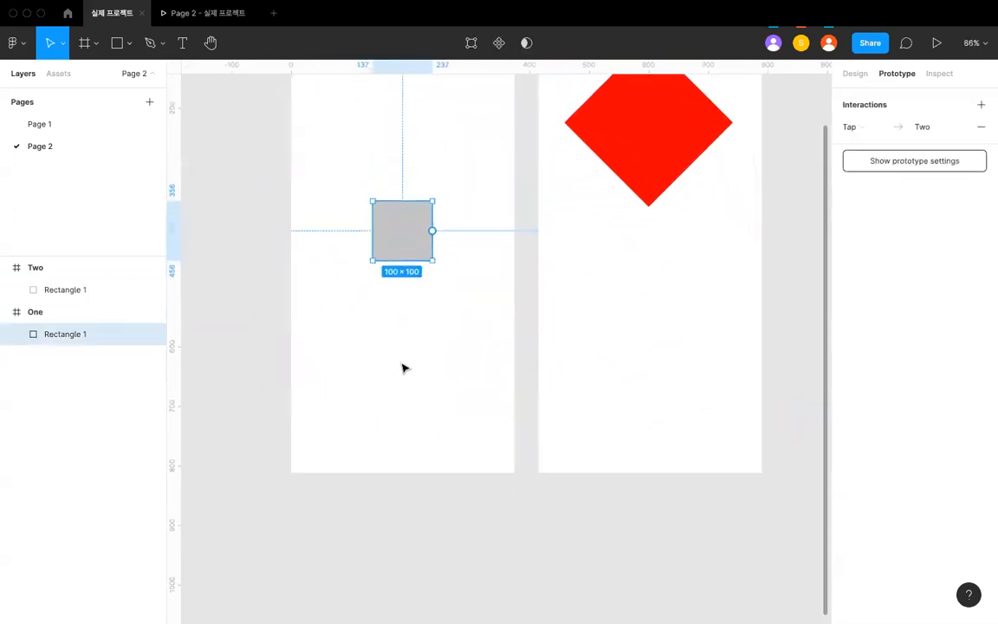
{"action": "key", "text": "super+v"}
{"action": "key", "text": "shift+Down"}
{"action": "key", "text": "shift+Down"}
{"action": "key", "text": "shift+Down"}
{"action": "key", "text": "shift+Down"}
{"action": "key", "text": "shift+Down"}
{"action": "key", "text": "shift+Down"}
{"action": "key", "text": "shift+Down"}
{"action": "key", "text": "shift+Down"}
{"action": "key", "text": "shift+Down"}
{"action": "key", "text": "shift+Down"}
{"action": "key", "text": "shift+Down"}
{"action": "key", "text": "shift+Down"}
{"action": "key", "text": "shift+Down"}
{"action": "key", "text": "shift+Down"}
{"action": "key", "text": "shift+Down"}
{"action": "key", "text": "shift+Down"}
{"action": "key", "text": "shift+Down"}
{"action": "key", "text": "shift+Down"}
{"action": "key", "text": "shift+Down"}
{"action": "key", "text": "shift+Down"}
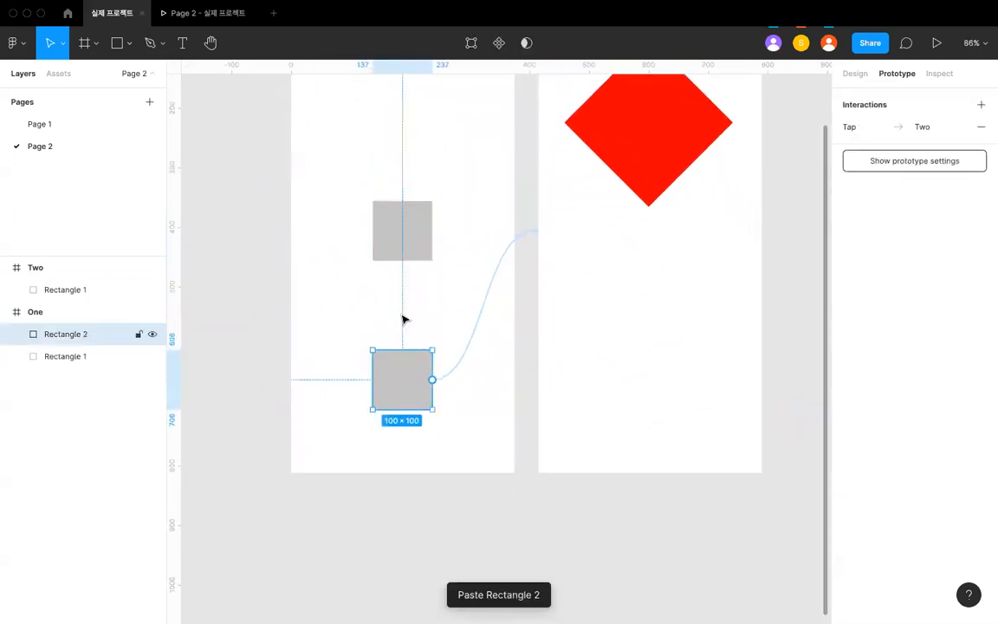
- Remove the lower grey square's copied prototype connection to frame Two
{"action": "left_click", "coordinate": [398, 253]}
{"action": "scroll", "coordinate": [401, 256], "scroll_direction": "up", "scroll_amount": 3}
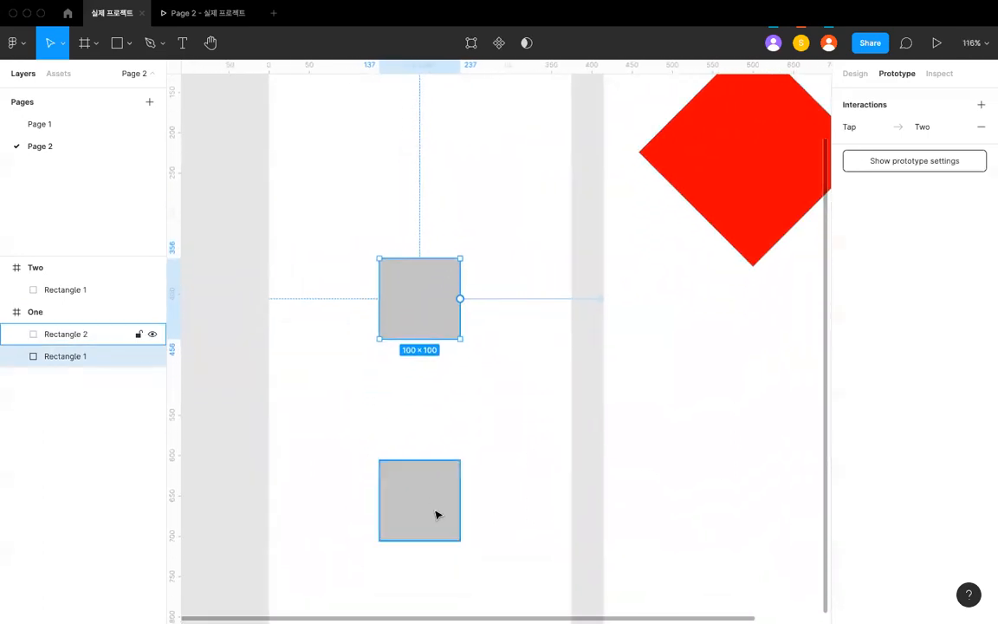
{"action": "left_click", "coordinate": [436, 515]}
{"action": "left_click", "coordinate": [482, 494]}
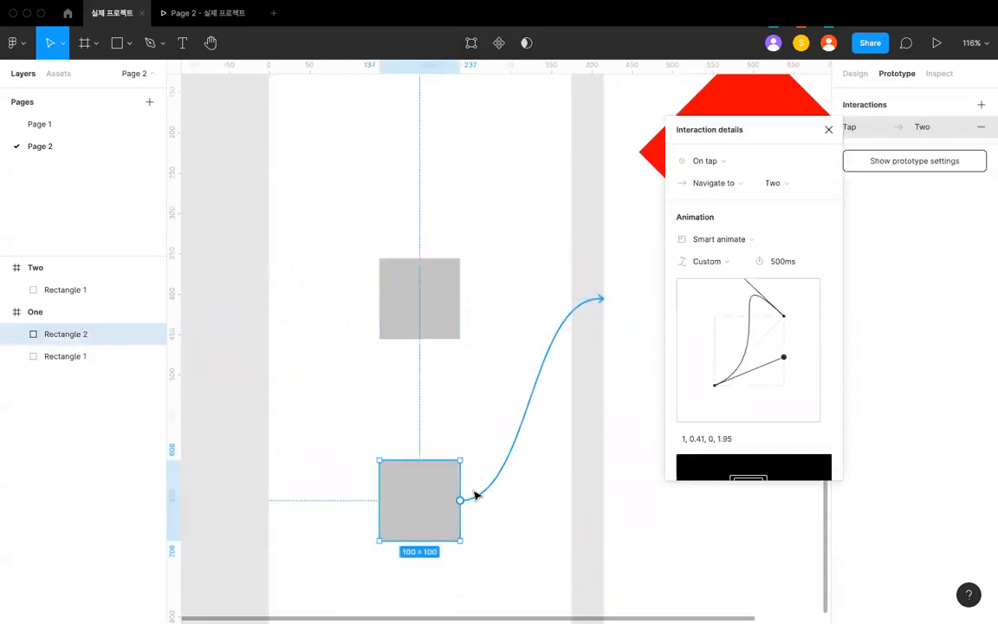
{"action": "scroll", "coordinate": [466, 457], "scroll_direction": "down", "scroll_amount": 3}
{"action": "left_click", "coordinate": [451, 345]}
{"action": "left_click", "coordinate": [480, 345]}
{"action": "left_click", "coordinate": [478, 348]}
{"action": "left_click", "coordinate": [493, 432]}
{"action": "left_click", "coordinate": [457, 473]}
{"action": "left_click", "coordinate": [485, 478]}
{"action": "key", "text": "Delete"}
- Check the prototype interactions of the two grey squares in frame One
{"action": "left_click", "coordinate": [440, 431]}
{"action": "left_click", "coordinate": [441, 358]}
{"action": "left_click", "coordinate": [445, 494]}
{"action": "scroll", "coordinate": [442, 467], "scroll_direction": "down", "scroll_amount": 2}
{"action": "left_click", "coordinate": [394, 380]}
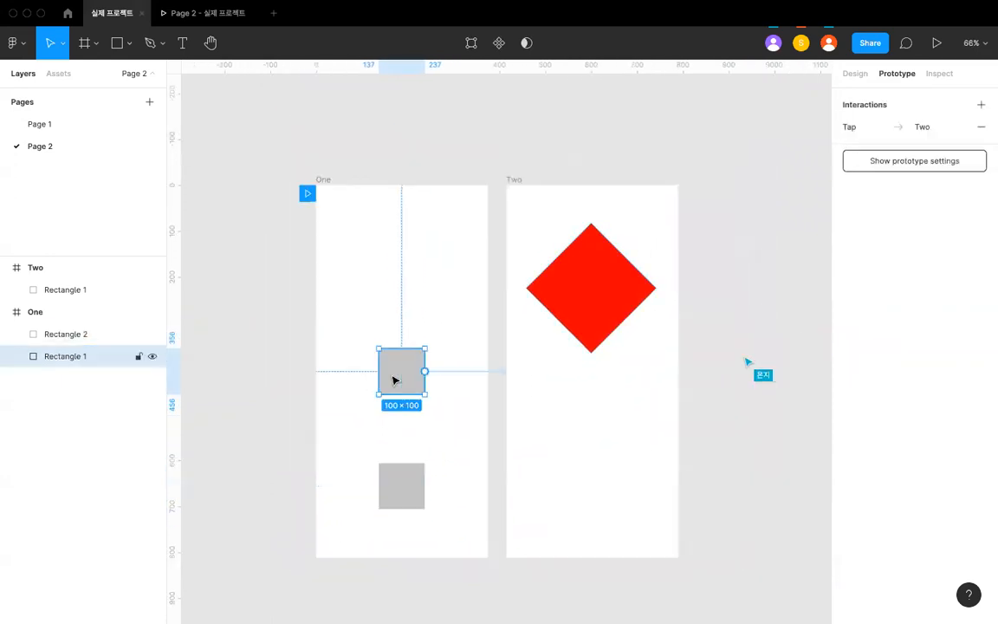
{"action": "left_click", "coordinate": [496, 481]}
- Paste a copy of the lower grey square into frame Two below the diamond and enlarge it to 234 × 234
{"action": "left_click", "coordinate": [403, 485]}
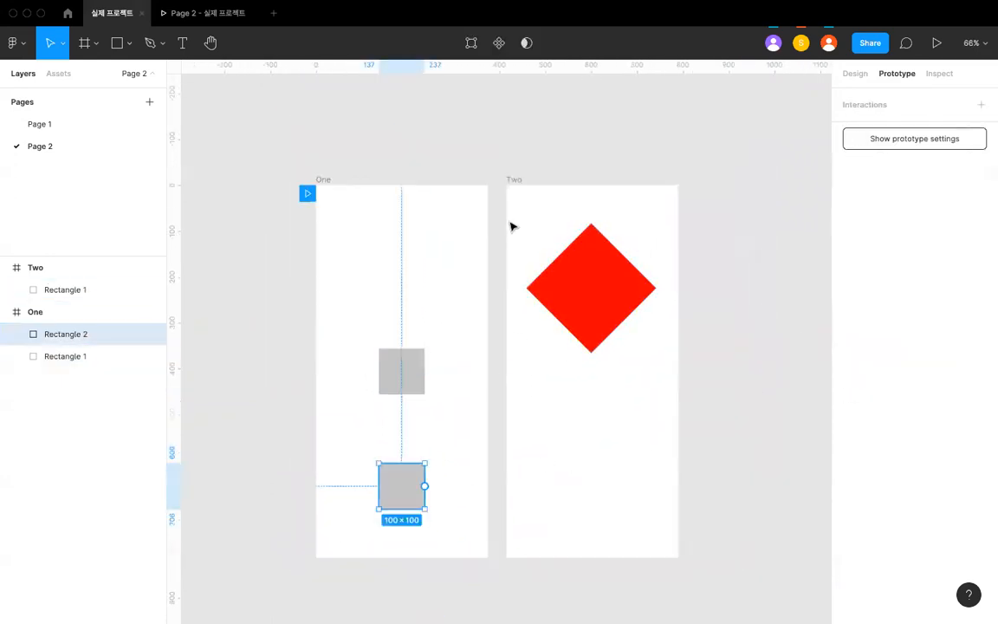
{"action": "left_click", "coordinate": [513, 180]}
{"action": "key", "text": "super+v"}
{"action": "scroll", "coordinate": [537, 372], "scroll_direction": "right", "scroll_amount": 3}
{"action": "scroll", "coordinate": [536, 372], "scroll_direction": "down", "scroll_amount": 2}
{"action": "left_click_drag", "start_coordinate": [478, 399], "coordinate": [514, 400]}
- Change the fill of the 234 × 234 square in frame Two to a light pink
{"action": "left_click", "coordinate": [854, 73]}
{"action": "left_click", "coordinate": [857, 401]}
{"action": "left_click", "coordinate": [849, 401]}
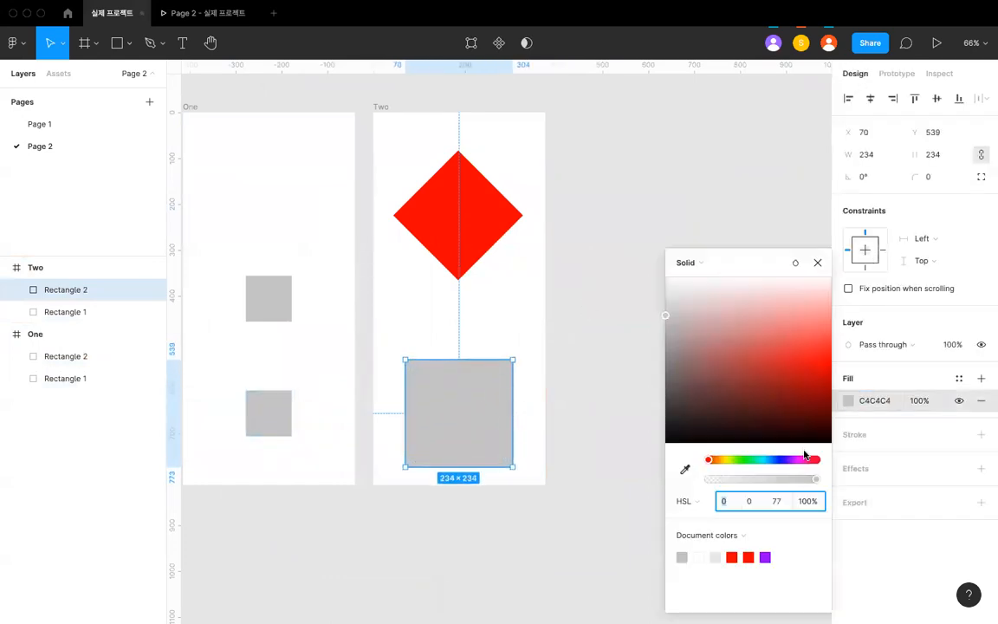
{"action": "left_click", "coordinate": [803, 460]}
{"action": "left_click_drag", "start_coordinate": [800, 305], "coordinate": [838, 327]}
{"action": "left_click", "coordinate": [564, 346]}
{"action": "scroll", "coordinate": [564, 346], "scroll_direction": "left", "scroll_amount": 2}
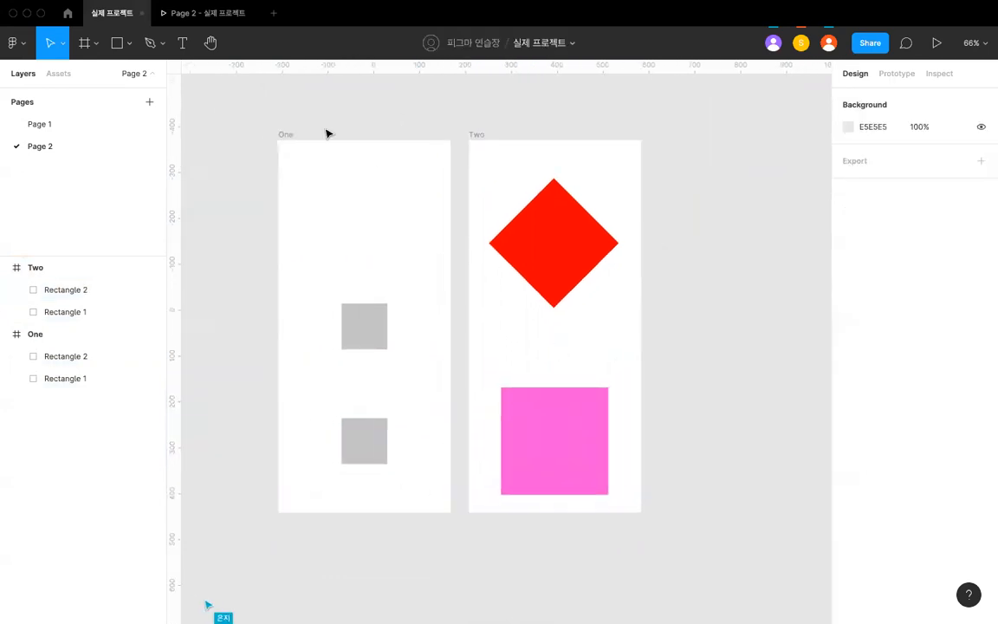
- Play the prototype from One, testing a tap on the lower grey square and on the upper one
{"action": "left_click", "coordinate": [285, 134]}
{"action": "left_click", "coordinate": [203, 16]}
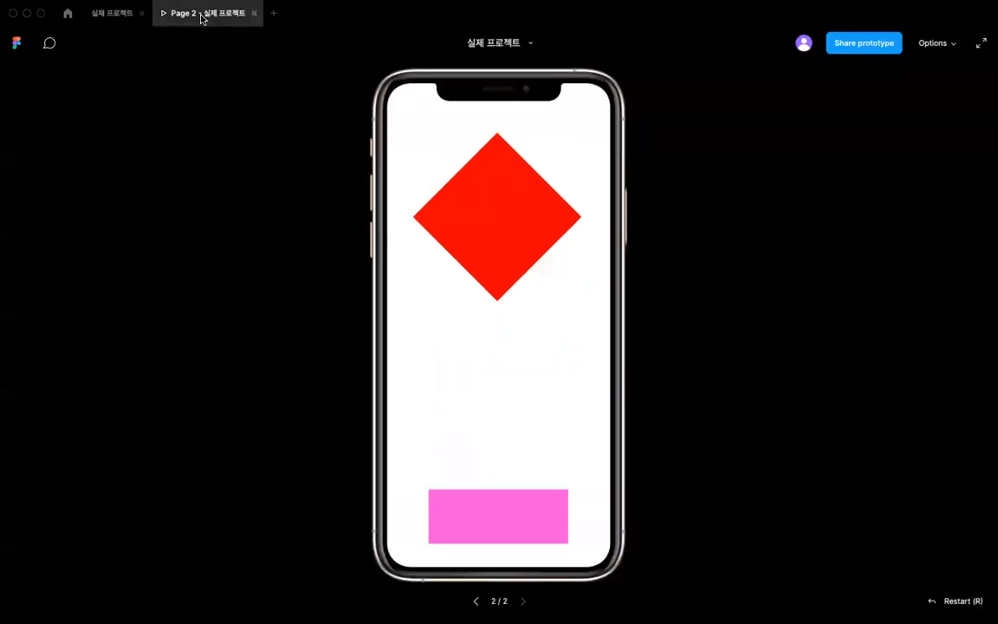
{"action": "left_click", "coordinate": [481, 317]}
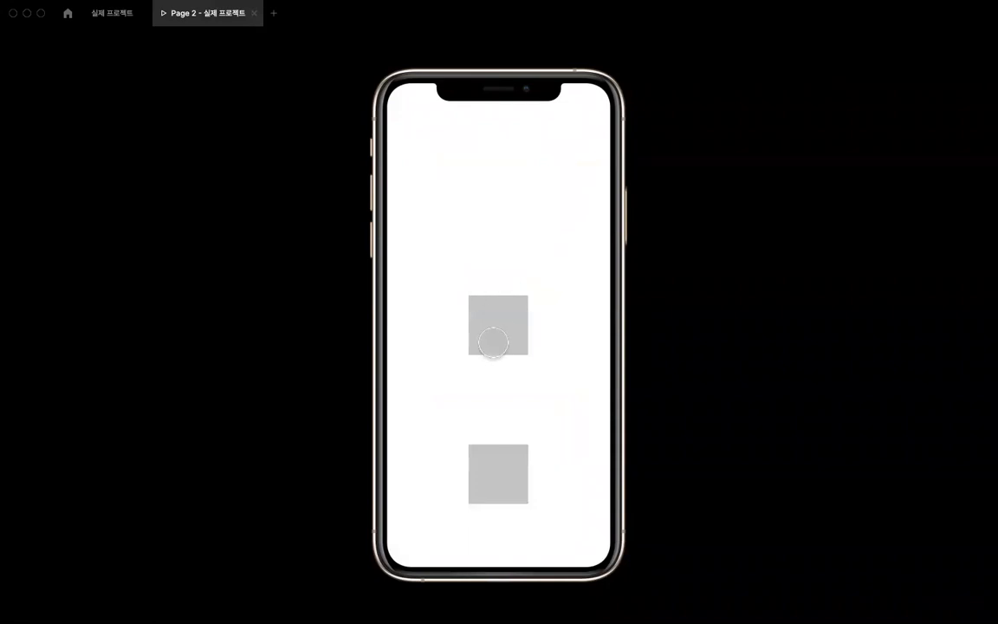
{"action": "left_click", "coordinate": [504, 491]}
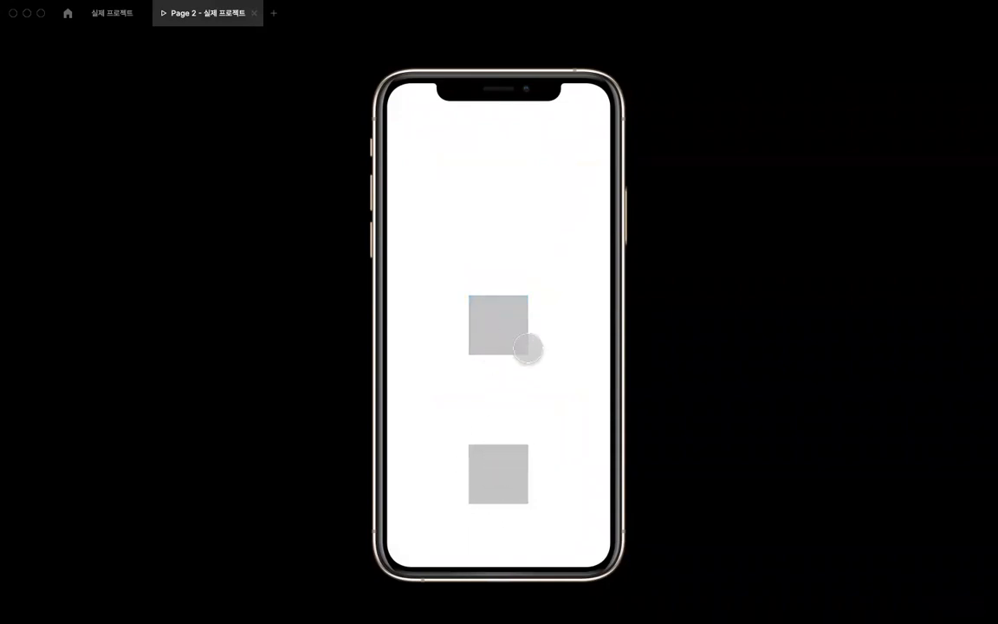
{"action": "left_click", "coordinate": [502, 336]}
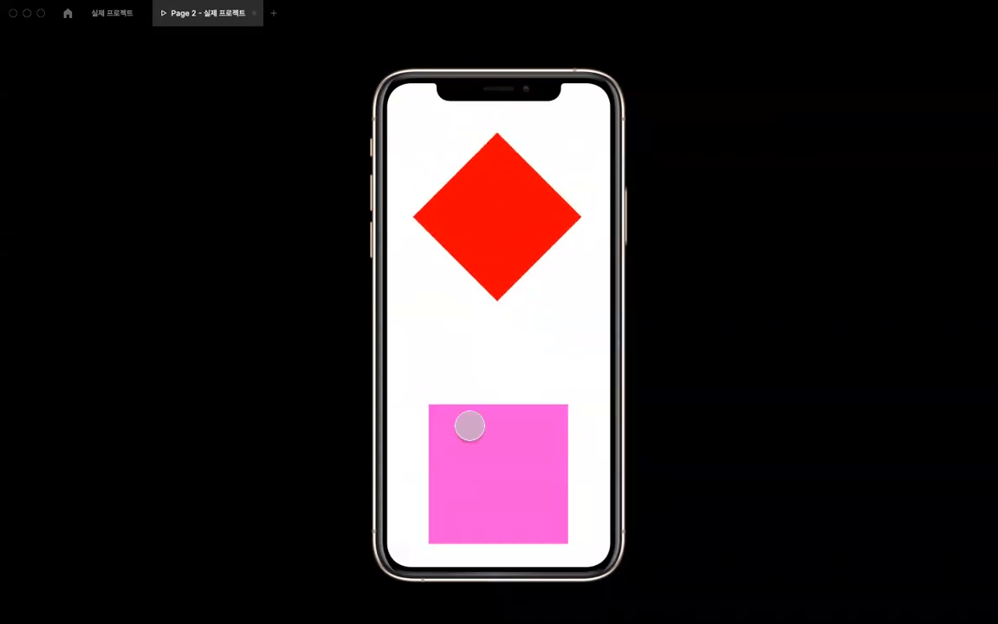
{"action": "left_click", "coordinate": [496, 309]}
{"action": "left_click", "coordinate": [499, 316]}
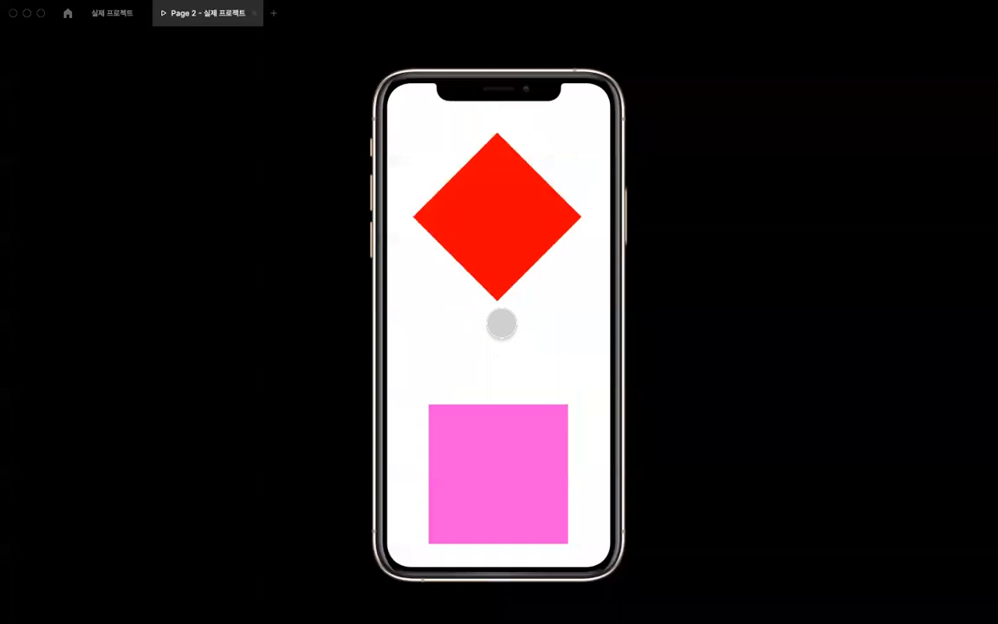
- Return to the design file and delete the upper grey square's prototype connection to frame Two
{"action": "left_click", "coordinate": [111, 18]}
{"action": "left_click", "coordinate": [251, 288]}
{"action": "left_click", "coordinate": [356, 315]}
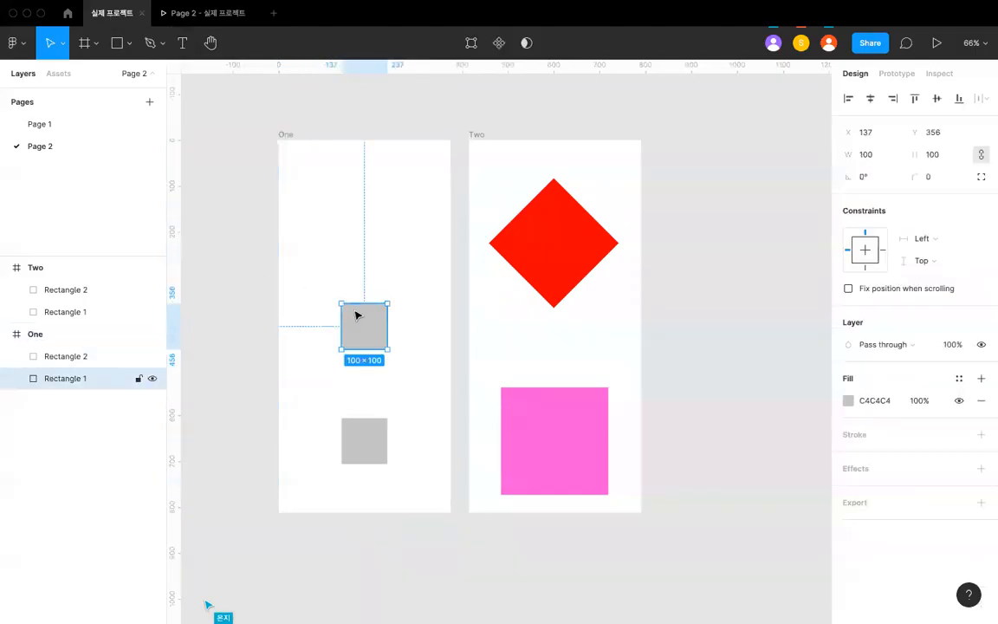
{"action": "scroll", "coordinate": [374, 315], "scroll_direction": "left", "scroll_amount": 2}
{"action": "left_click", "coordinate": [896, 72]}
{"action": "scroll", "coordinate": [522, 231], "scroll_direction": "left", "scroll_amount": 2}
{"action": "scroll", "coordinate": [522, 231], "scroll_direction": "down", "scroll_amount": 1}
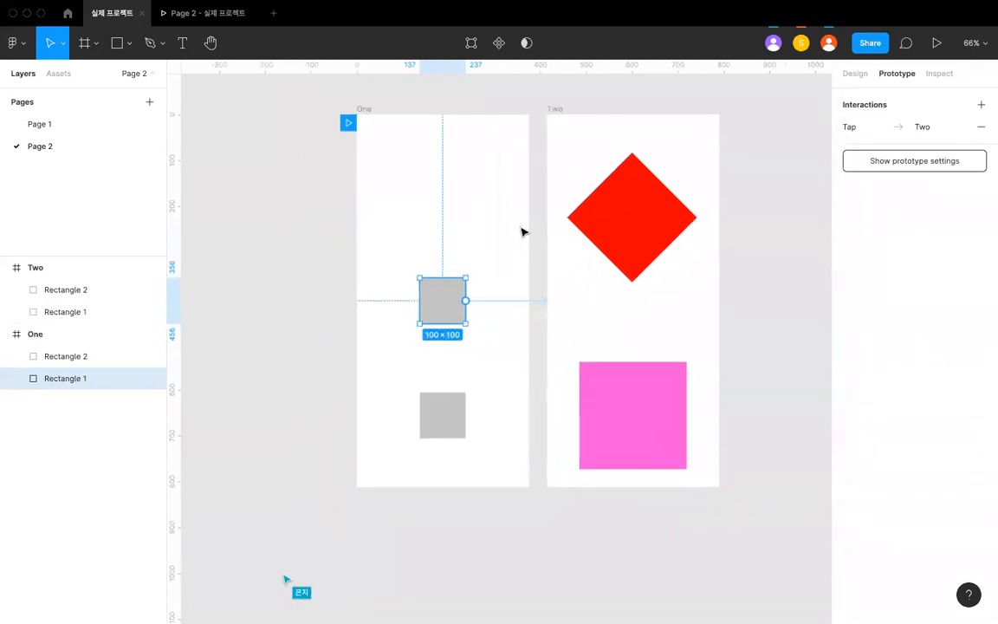
{"action": "scroll", "coordinate": [459, 312], "scroll_direction": "up", "scroll_amount": 3}
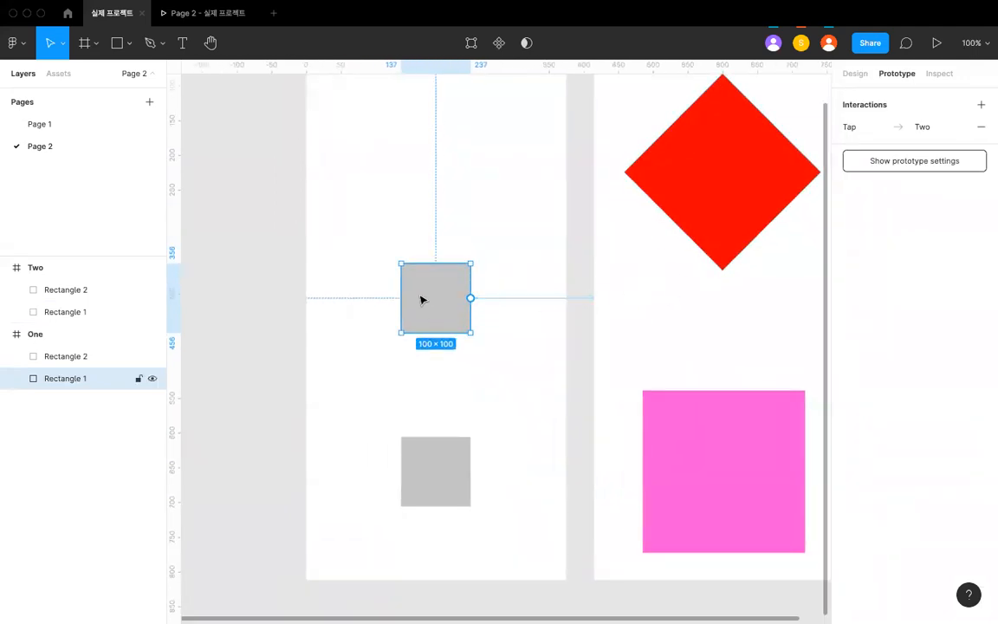
{"action": "left_click", "coordinate": [523, 297]}
{"action": "key", "text": "Delete"}
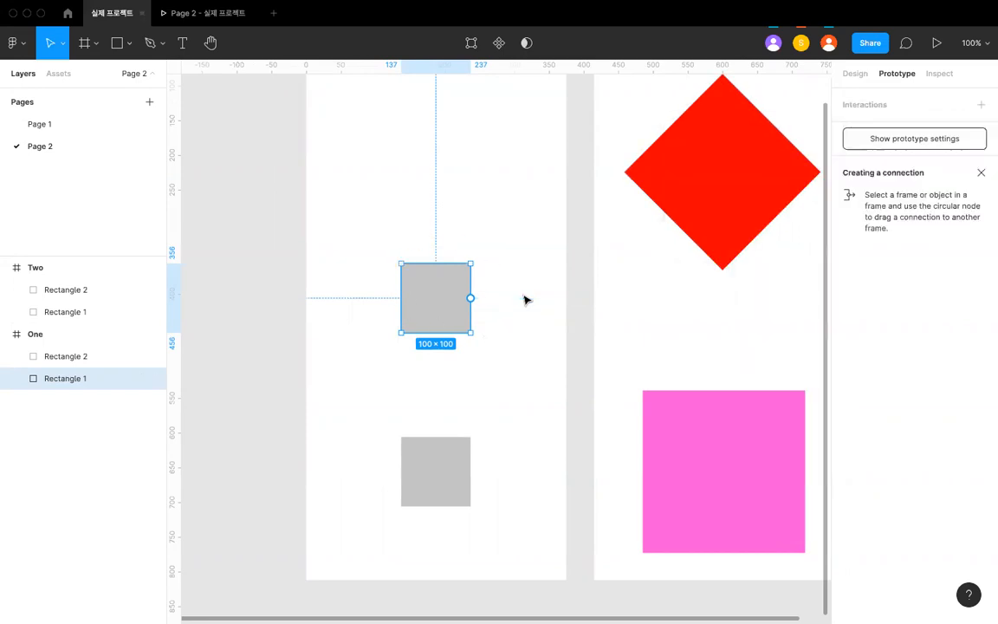
- Connect the whole frame One to frame Two with an On tap Smart animate transition using the custom 500ms easing
{"action": "scroll", "coordinate": [511, 290], "scroll_direction": "down", "scroll_amount": 3}
{"action": "left_click", "coordinate": [369, 207]}
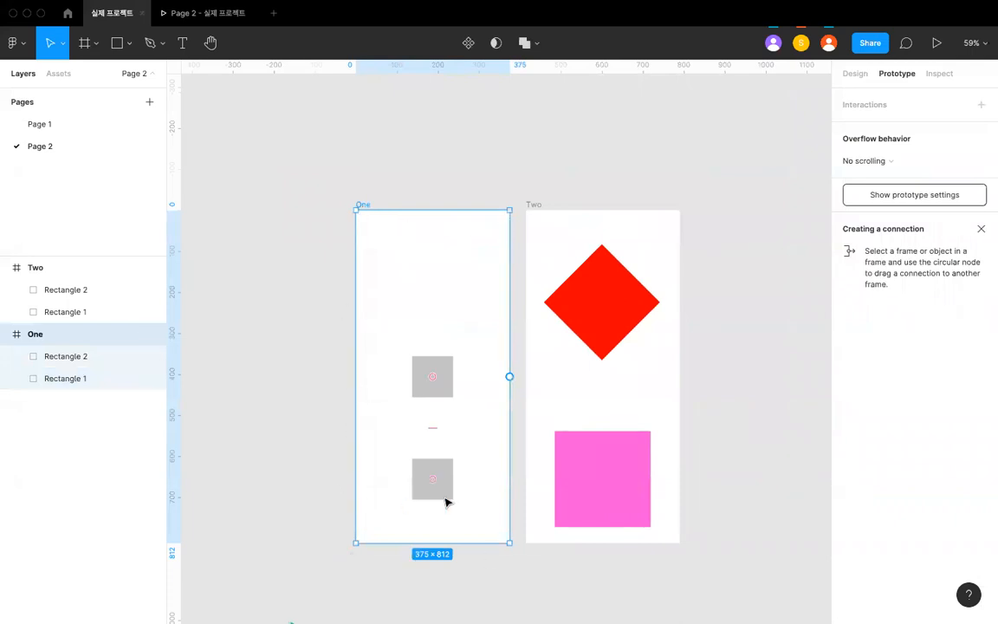
{"action": "scroll", "coordinate": [511, 463], "scroll_direction": "down", "scroll_amount": 1}
{"action": "scroll", "coordinate": [447, 378], "scroll_direction": "up", "scroll_amount": 5}
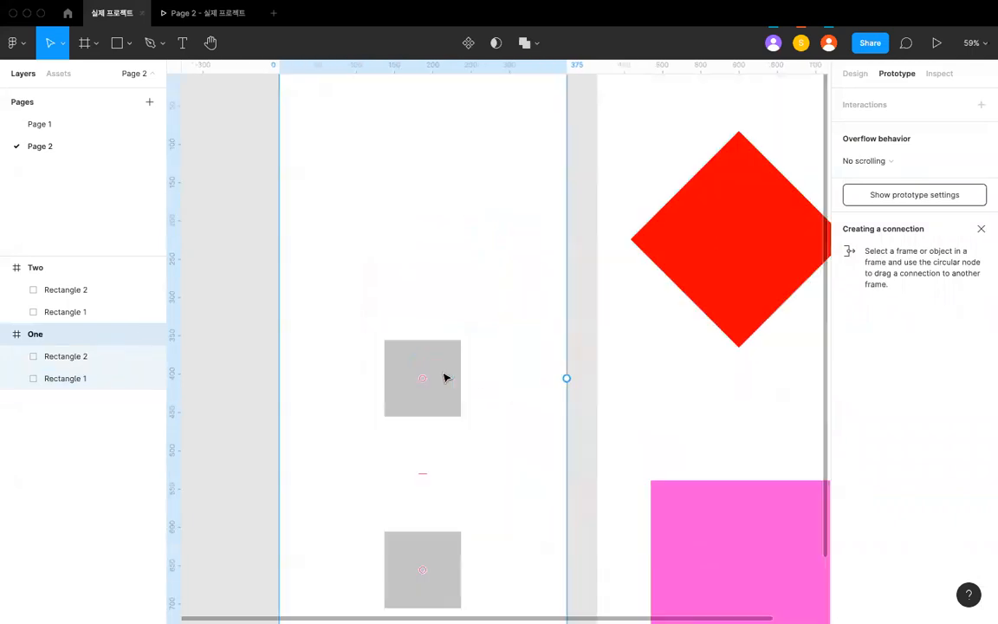
{"action": "scroll", "coordinate": [563, 375], "scroll_direction": "down", "scroll_amount": 5}
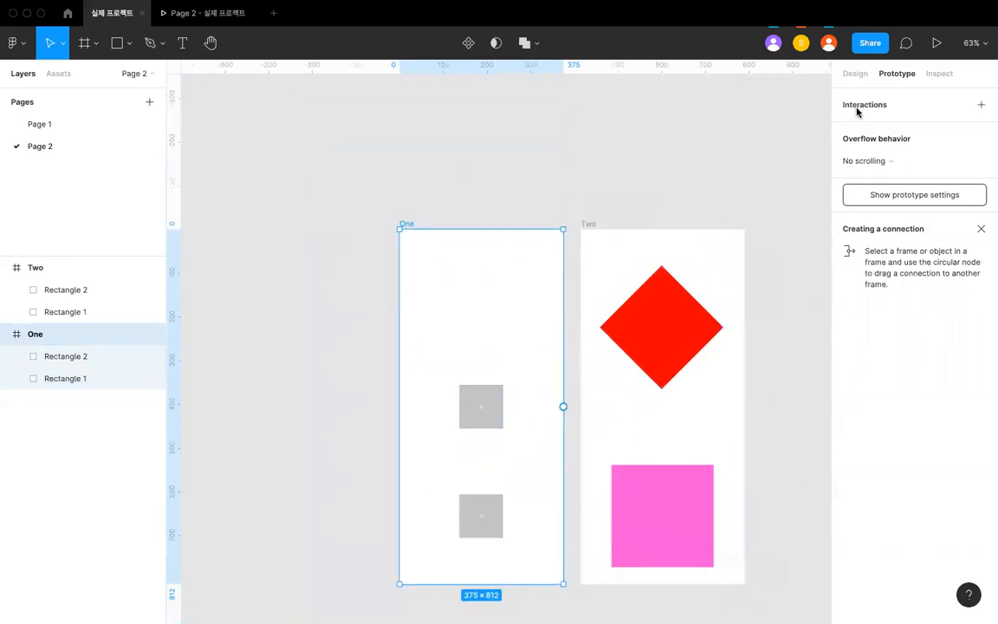
{"action": "scroll", "coordinate": [493, 494], "scroll_direction": "up", "scroll_amount": 5}
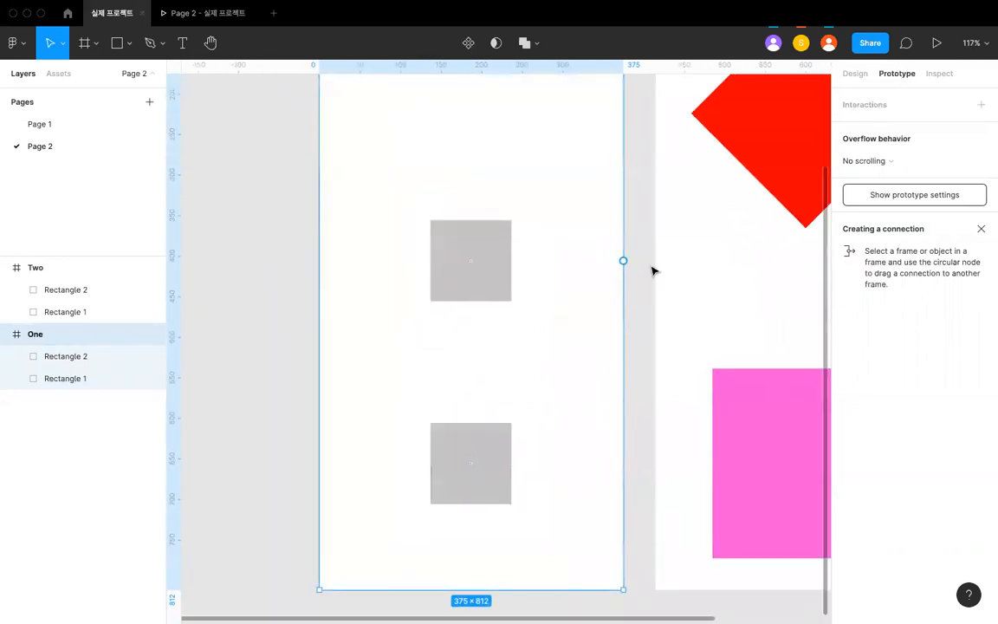
{"action": "left_click_drag", "start_coordinate": [624, 261], "coordinate": [659, 260]}
{"action": "scroll", "coordinate": [654, 261], "scroll_direction": "down", "scroll_amount": 5}
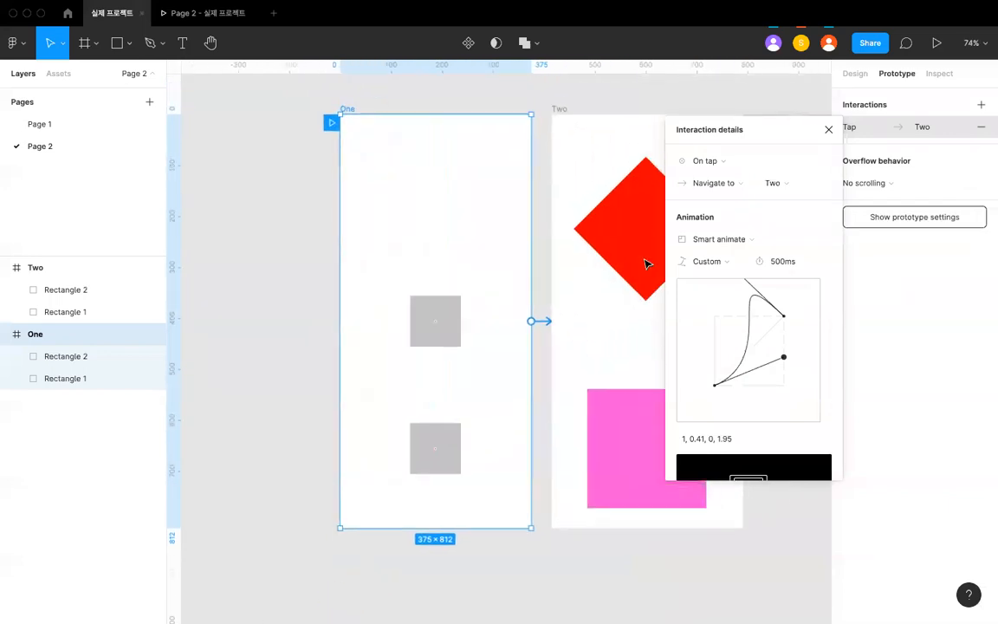
{"action": "left_click", "coordinate": [485, 141]}
- Play the prototype repeatedly, restarting between taps on empty areas of the screen and on the lower square
{"action": "left_click", "coordinate": [221, 17]}
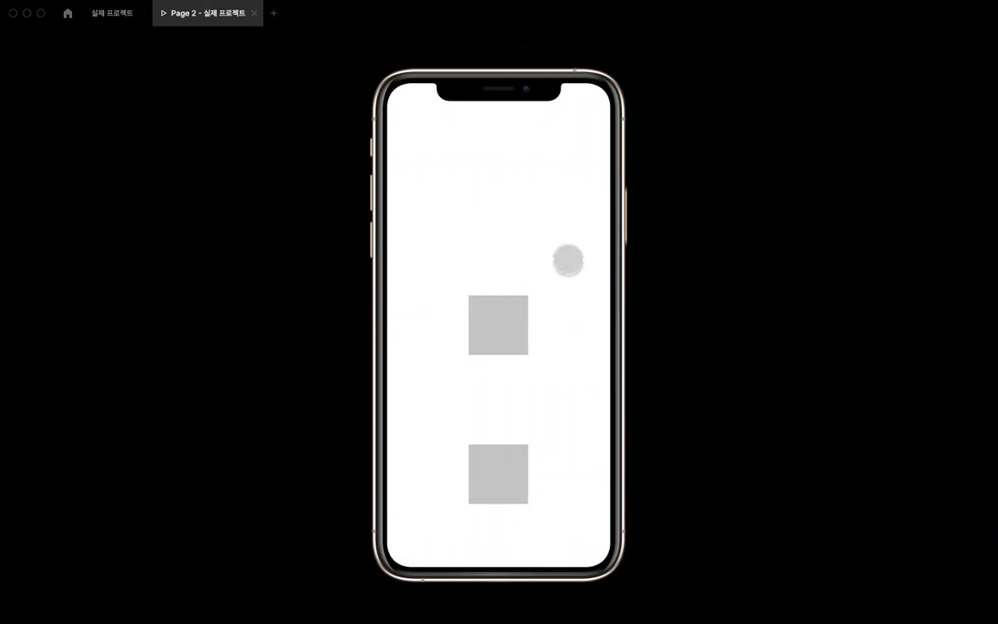
{"action": "left_click", "coordinate": [568, 260]}
{"action": "key", "text": "r"}
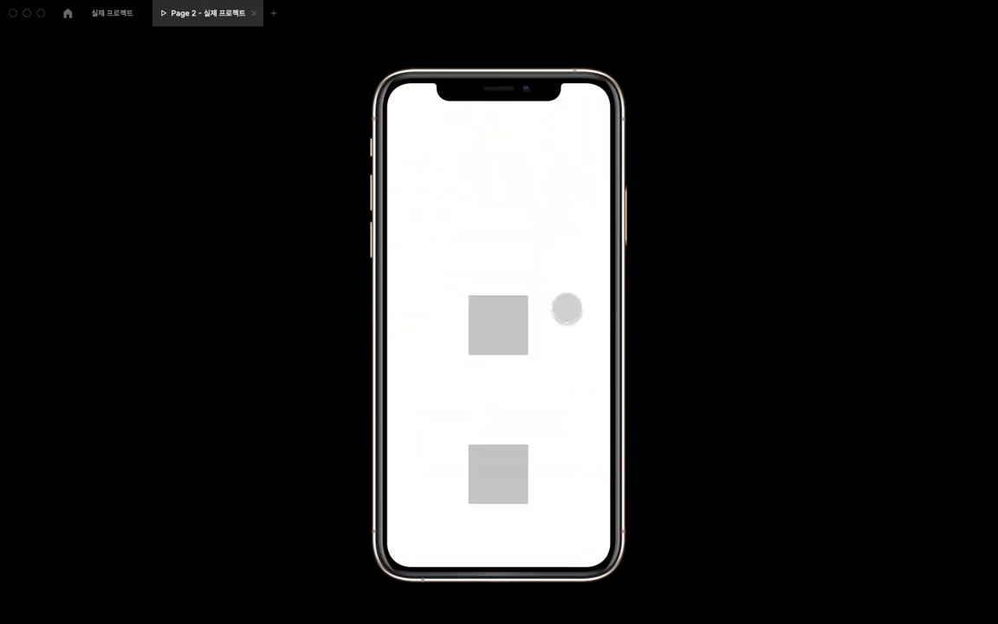
{"action": "left_click", "coordinate": [571, 400]}
{"action": "key", "text": "r"}
{"action": "left_click", "coordinate": [479, 495]}
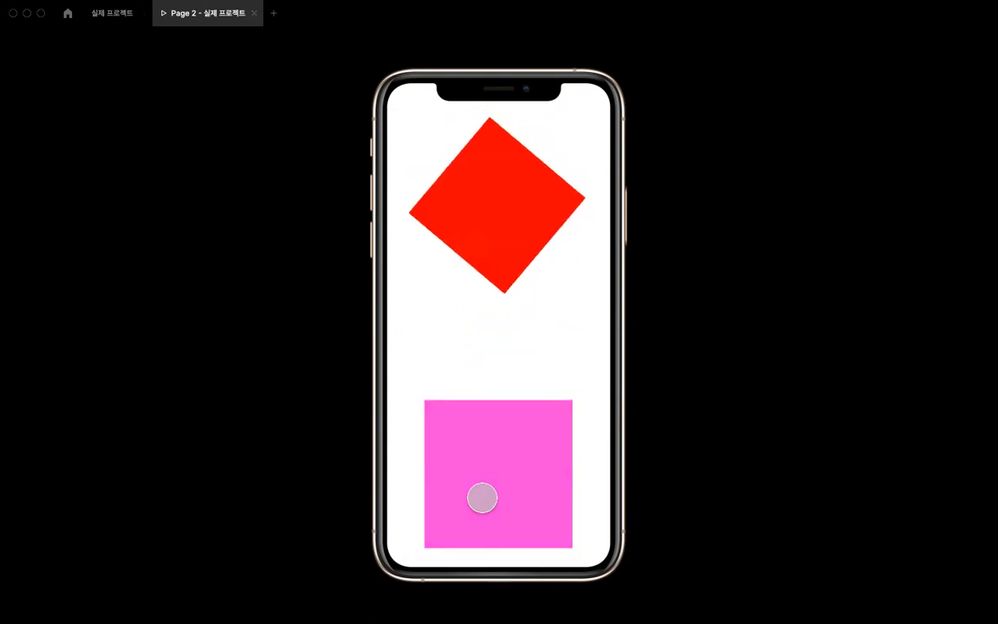
{"action": "key", "text": "r"}
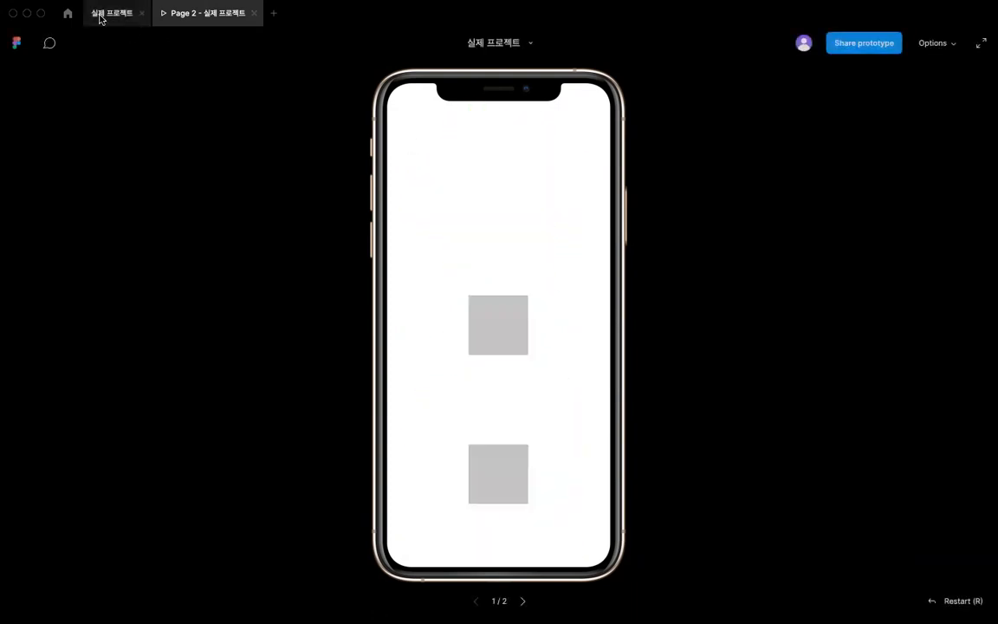
- Return to the design file and review frame One's connection and the pink square and red diamond in Two
{"action": "left_click", "coordinate": [112, 13]}
{"action": "left_click", "coordinate": [349, 169]}
{"action": "scroll", "coordinate": [349, 171], "scroll_direction": "up", "scroll_amount": 3}
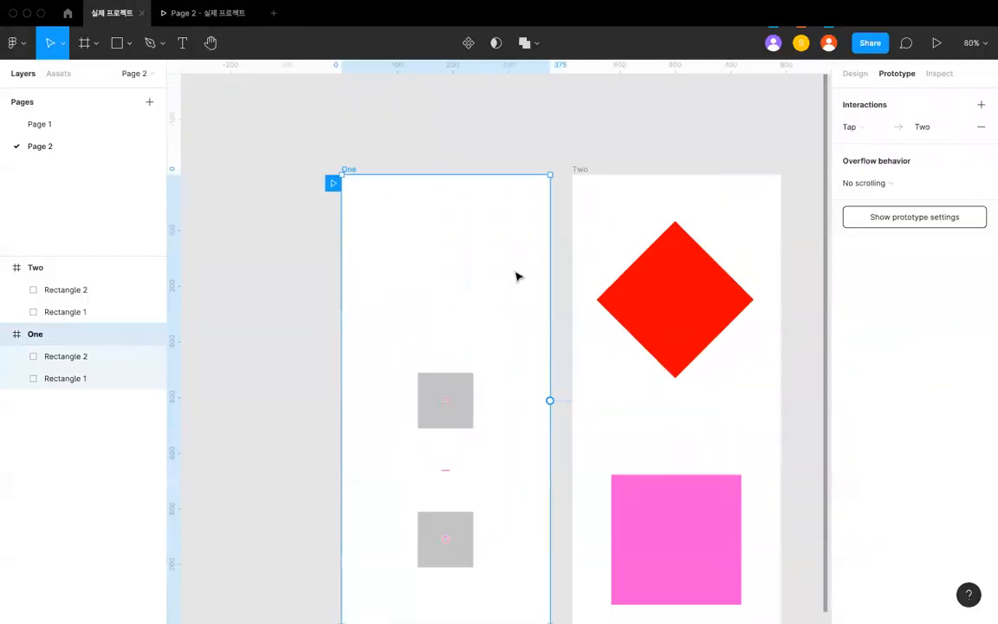
{"action": "scroll", "coordinate": [516, 276], "scroll_direction": "down", "scroll_amount": 2}
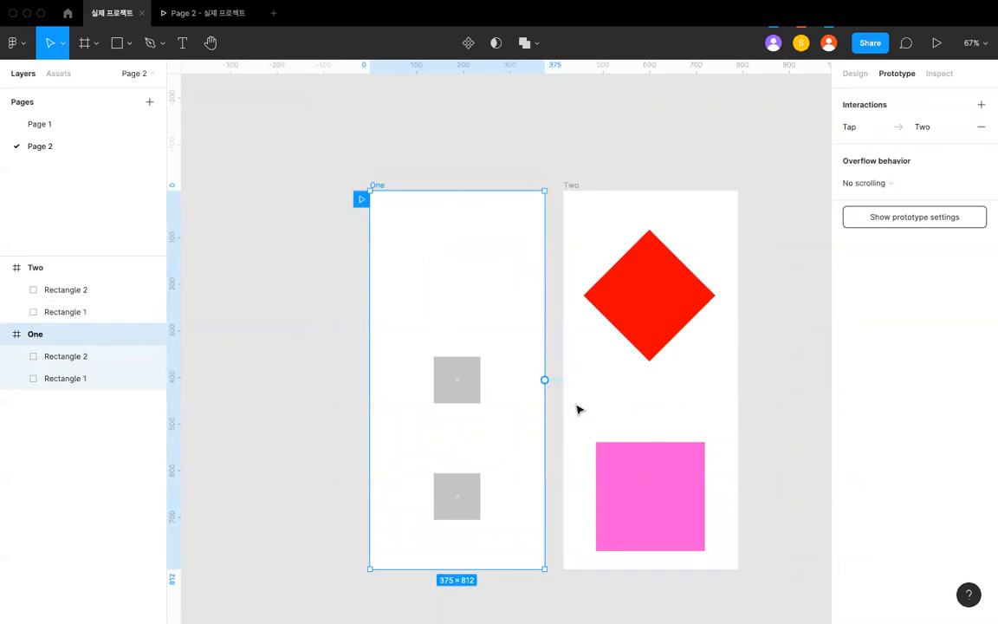
{"action": "left_click", "coordinate": [650, 437]}
{"action": "left_click", "coordinate": [650, 467]}
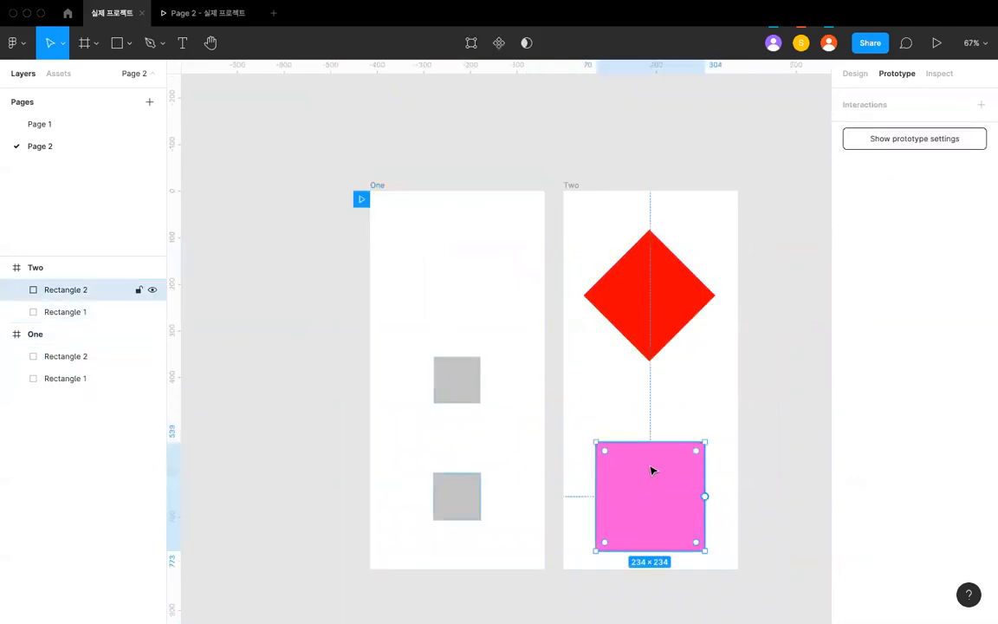
{"action": "left_click", "coordinate": [633, 372]}
{"action": "left_click", "coordinate": [630, 317]}
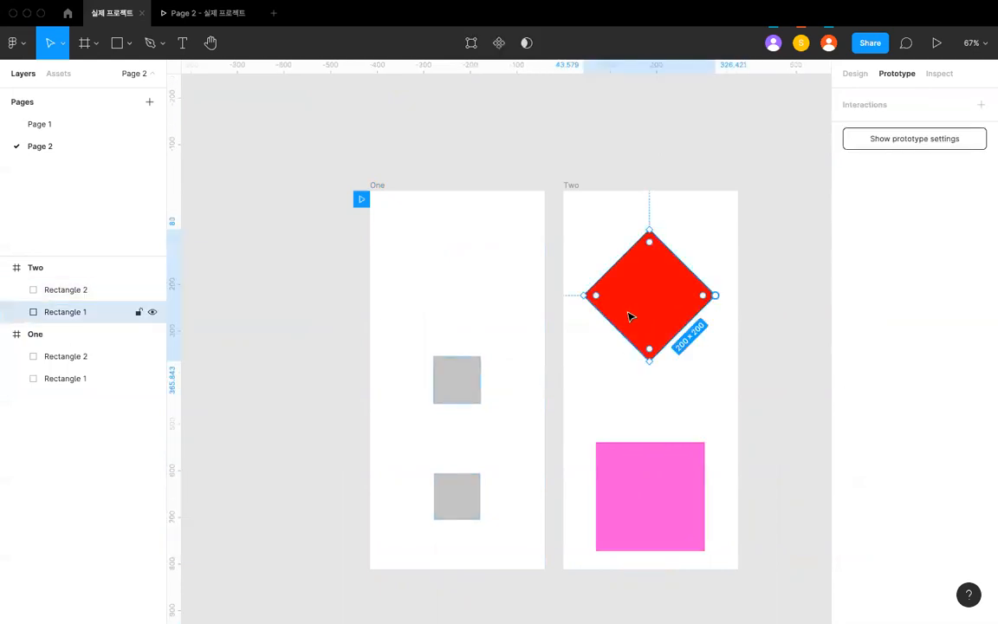
{"action": "key", "text": "Escape"}
{"action": "scroll", "coordinate": [624, 334], "scroll_direction": "down", "scroll_amount": 4}
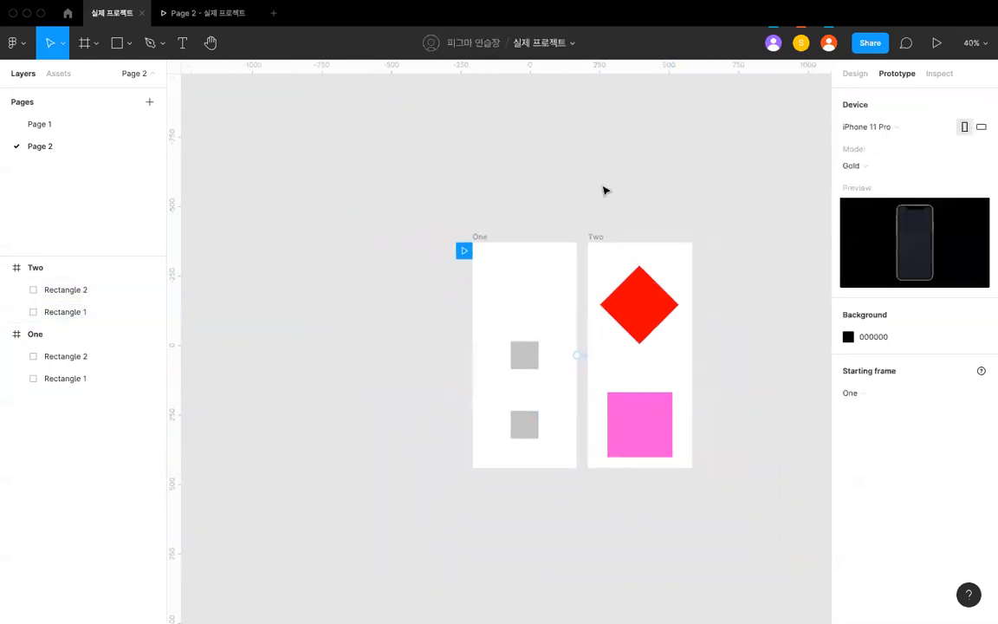
- Duplicate frame Two so the copy sits beside the original
{"action": "scroll", "coordinate": [606, 215], "scroll_direction": "right", "scroll_amount": 2}
{"action": "scroll", "coordinate": [523, 232], "scroll_direction": "up", "scroll_amount": 4}
{"action": "left_click", "coordinate": [482, 244]}
{"action": "scroll", "coordinate": [483, 245], "scroll_direction": "down", "scroll_amount": 4}
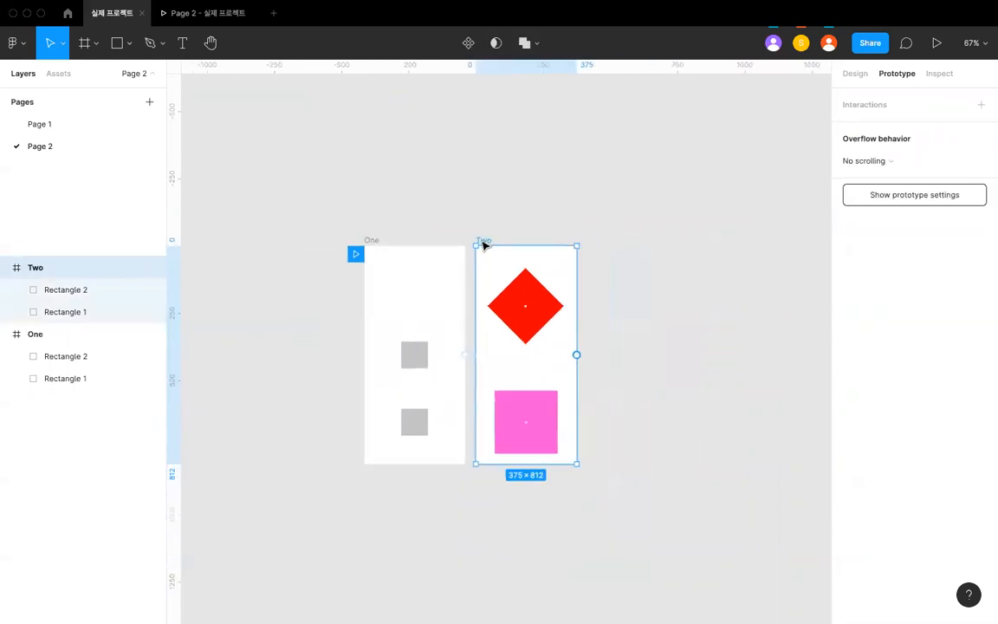
{"action": "scroll", "coordinate": [484, 246], "scroll_direction": "right", "scroll_amount": 1}
{"action": "scroll", "coordinate": [484, 246], "scroll_direction": "up", "scroll_amount": 3}
{"action": "key", "text": "ctrl+d"}
{"action": "left_click", "coordinate": [572, 195]}
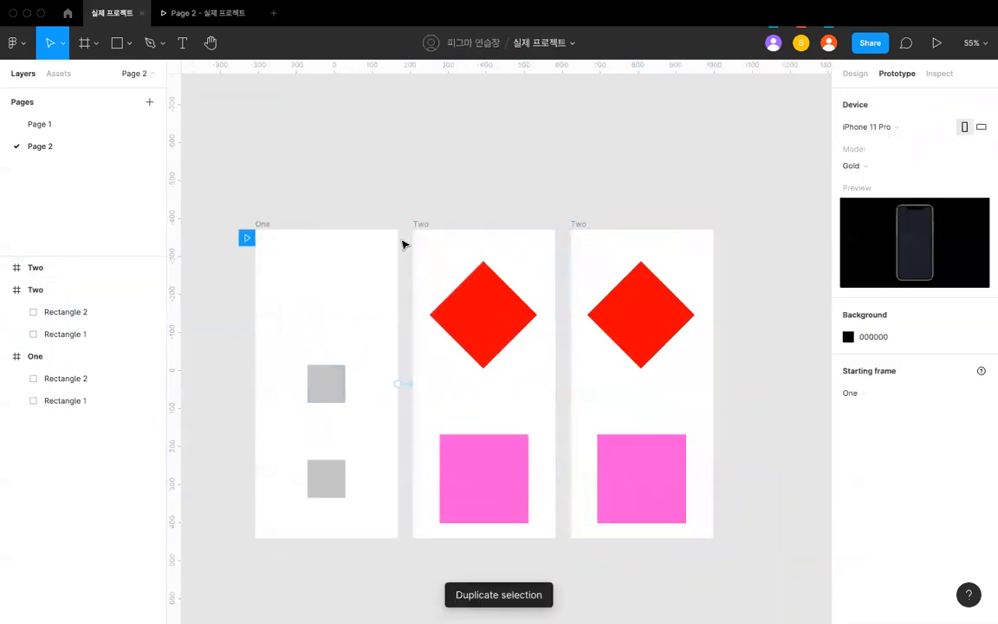
- Rename the duplicated frame as Three
{"action": "left_click", "coordinate": [285, 232]}
{"action": "left_click", "coordinate": [418, 224]}
{"action": "double_click", "coordinate": [573, 225]}
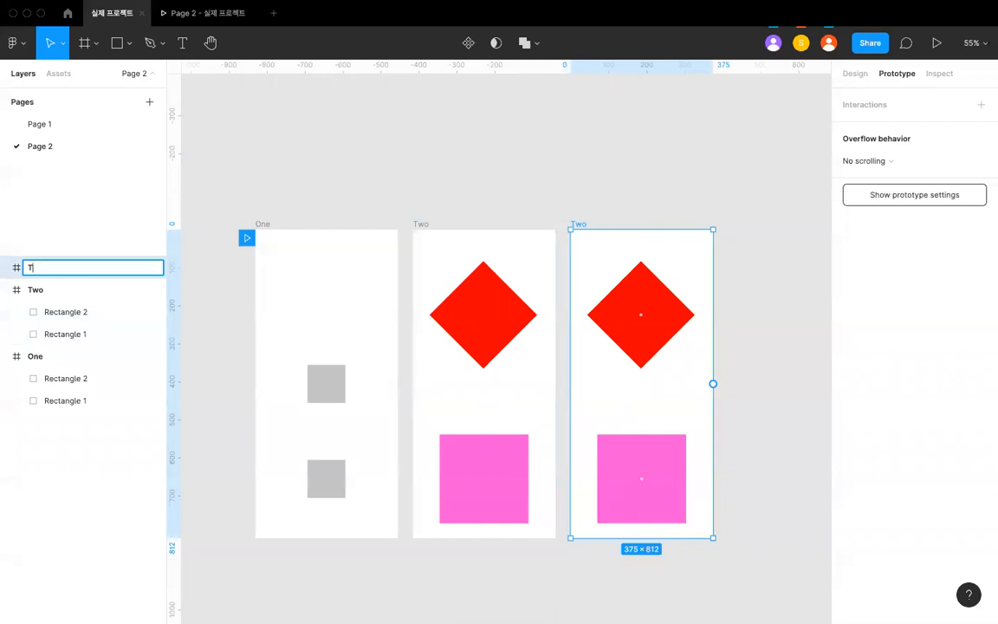
{"action": "type", "text": "Three"}
{"action": "key", "text": "Return"}
{"action": "left_click", "coordinate": [590, 151]}
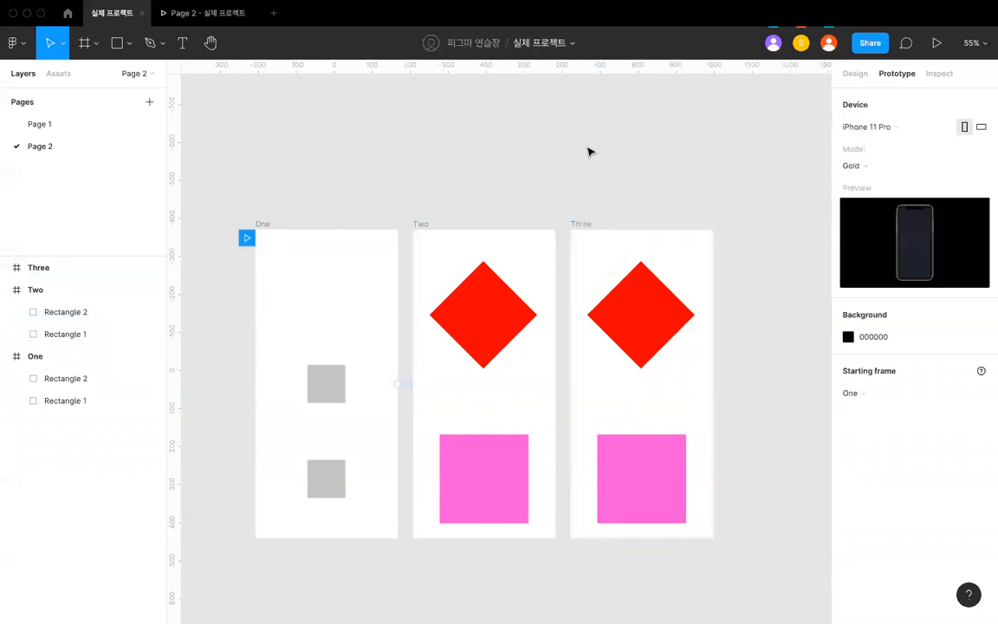
- Recolour the red diamond in frame Three to blue, 0046F9
{"action": "scroll", "coordinate": [434, 249], "scroll_direction": "right", "scroll_amount": 3}
{"action": "scroll", "coordinate": [434, 249], "scroll_direction": "down", "scroll_amount": 2}
{"action": "left_click", "coordinate": [429, 240]}
{"action": "left_click", "coordinate": [855, 72]}
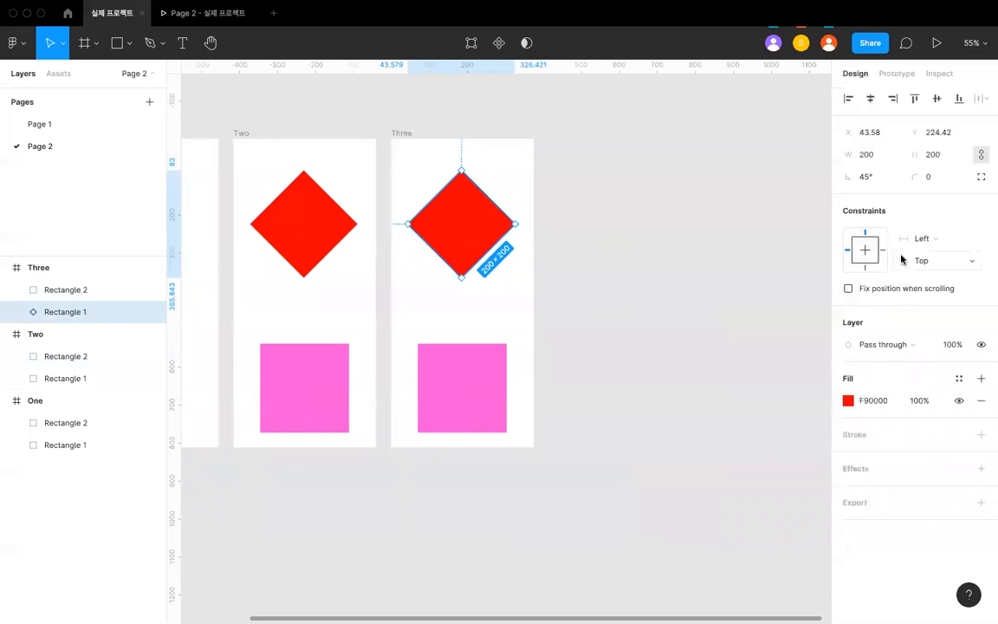
{"action": "left_click", "coordinate": [847, 400]}
{"action": "left_click_drag", "start_coordinate": [756, 464], "coordinate": [772, 460]}
{"action": "left_click", "coordinate": [585, 281]}
- Delete the pink square from frame Three
{"action": "scroll", "coordinate": [589, 347], "scroll_direction": "left", "scroll_amount": 4}
{"action": "scroll", "coordinate": [589, 346], "scroll_direction": "up", "scroll_amount": 1}
{"action": "left_click", "coordinate": [620, 409]}
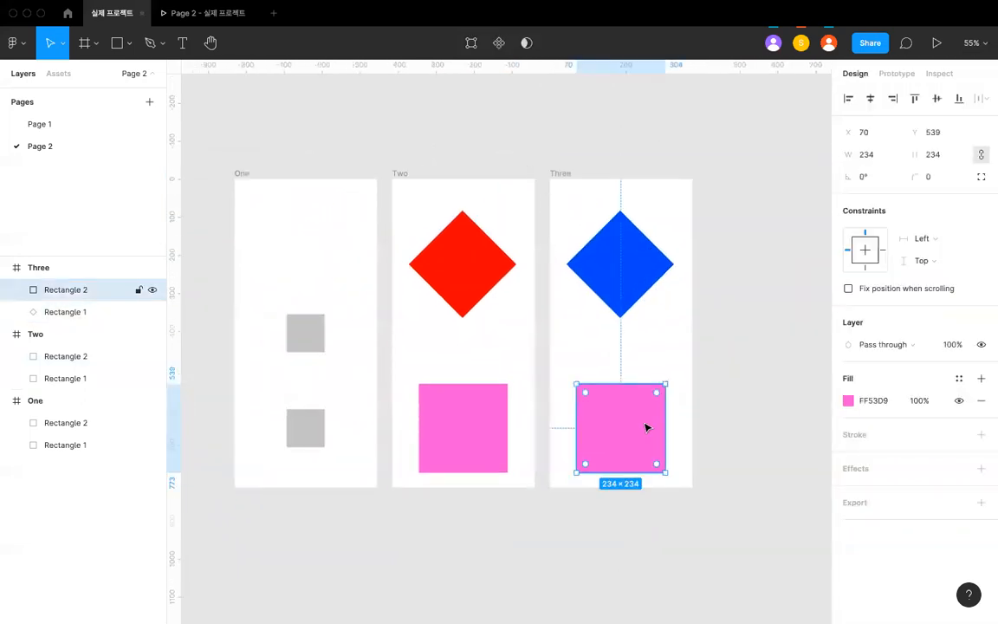
{"action": "key", "text": "Delete"}
- Compare the shapes in frames One, Two and Three, examining the grey squares, pink square and both diamonds
{"action": "scroll", "coordinate": [668, 436], "scroll_direction": "down", "scroll_amount": 3}
{"action": "left_click", "coordinate": [345, 233]}
{"action": "left_click", "coordinate": [510, 249]}
{"action": "left_click", "coordinate": [467, 232]}
{"action": "left_click", "coordinate": [400, 349]}
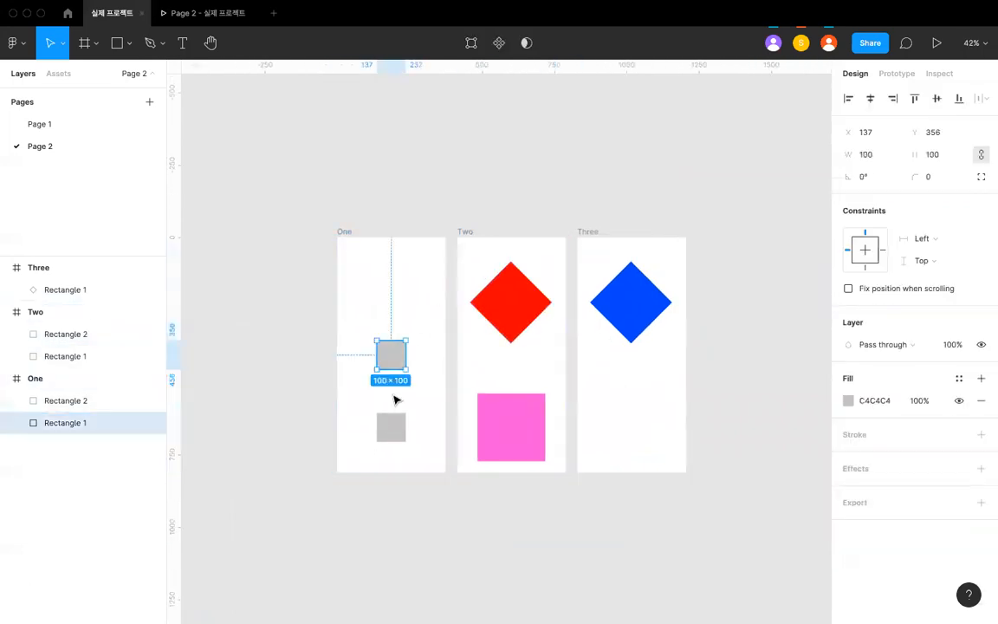
{"action": "left_click", "coordinate": [394, 423]}
{"action": "scroll", "coordinate": [394, 426], "scroll_direction": "up", "scroll_amount": 3}
{"action": "scroll", "coordinate": [391, 319], "scroll_direction": "down", "scroll_amount": 1}
{"action": "left_click", "coordinate": [392, 319]}
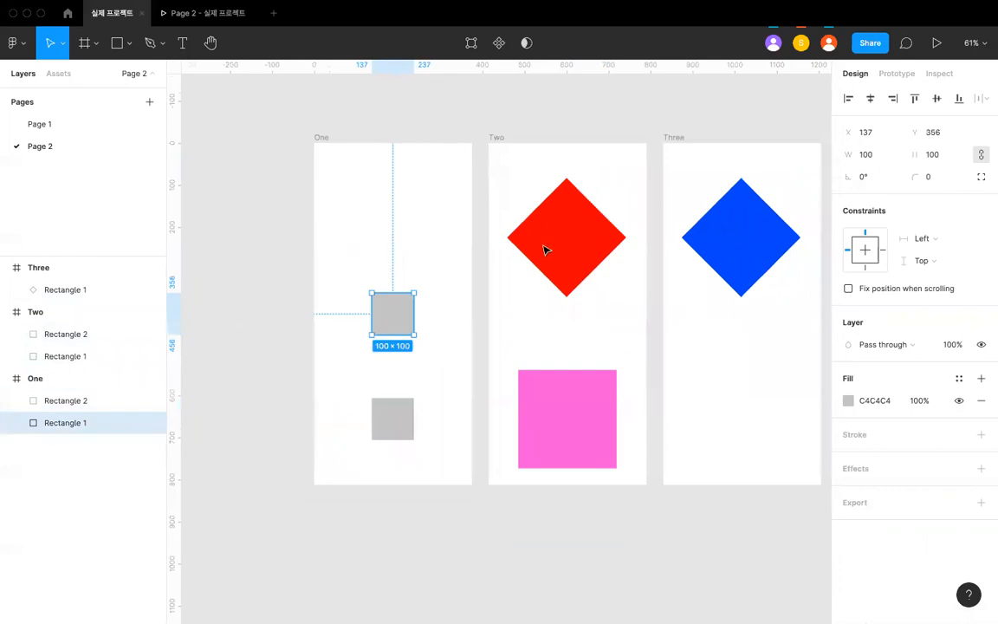
{"action": "left_click", "coordinate": [547, 251]}
{"action": "left_click", "coordinate": [579, 398]}
{"action": "scroll", "coordinate": [585, 428], "scroll_direction": "right", "scroll_amount": 3}
{"action": "scroll", "coordinate": [585, 427], "scroll_direction": "down", "scroll_amount": 1}
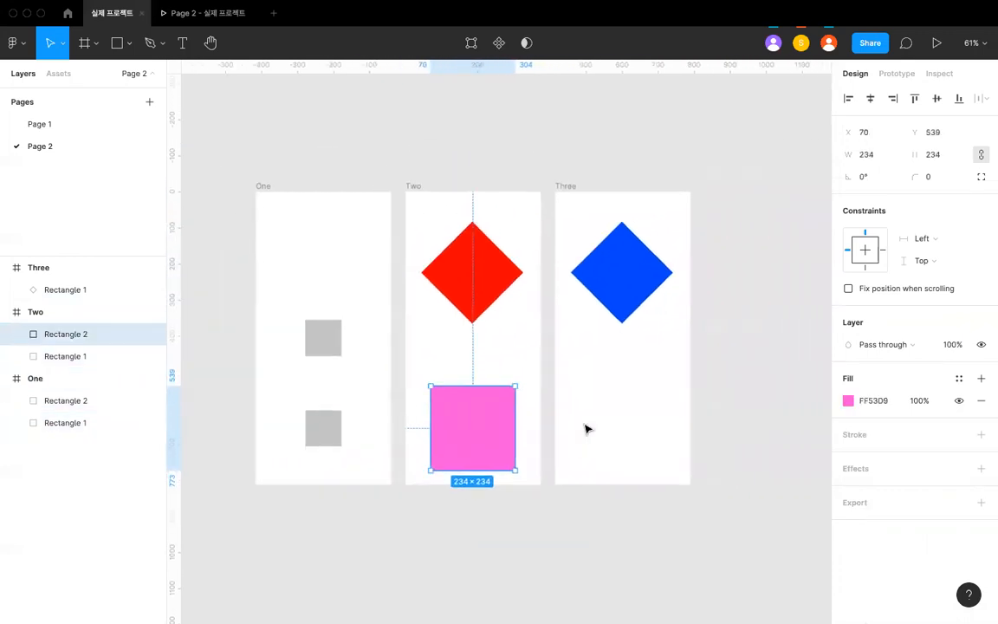
{"action": "scroll", "coordinate": [585, 428], "scroll_direction": "up", "scroll_amount": 3}
{"action": "left_click", "coordinate": [516, 379]}
{"action": "scroll", "coordinate": [490, 340], "scroll_direction": "down", "scroll_amount": 3}
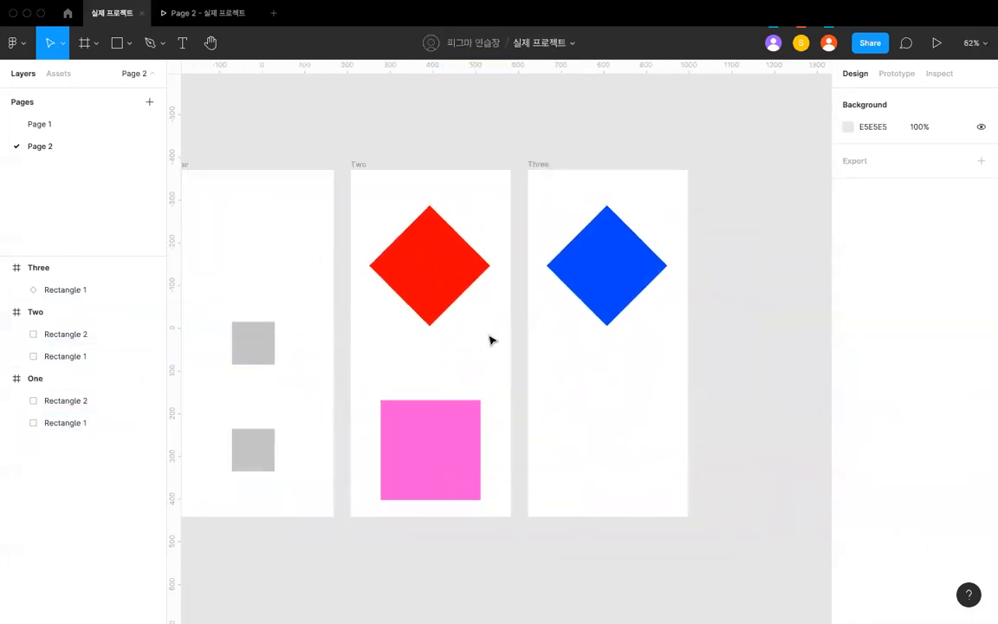
{"action": "left_click", "coordinate": [440, 267]}
{"action": "left_click", "coordinate": [362, 164]}
{"action": "left_click", "coordinate": [532, 164]}
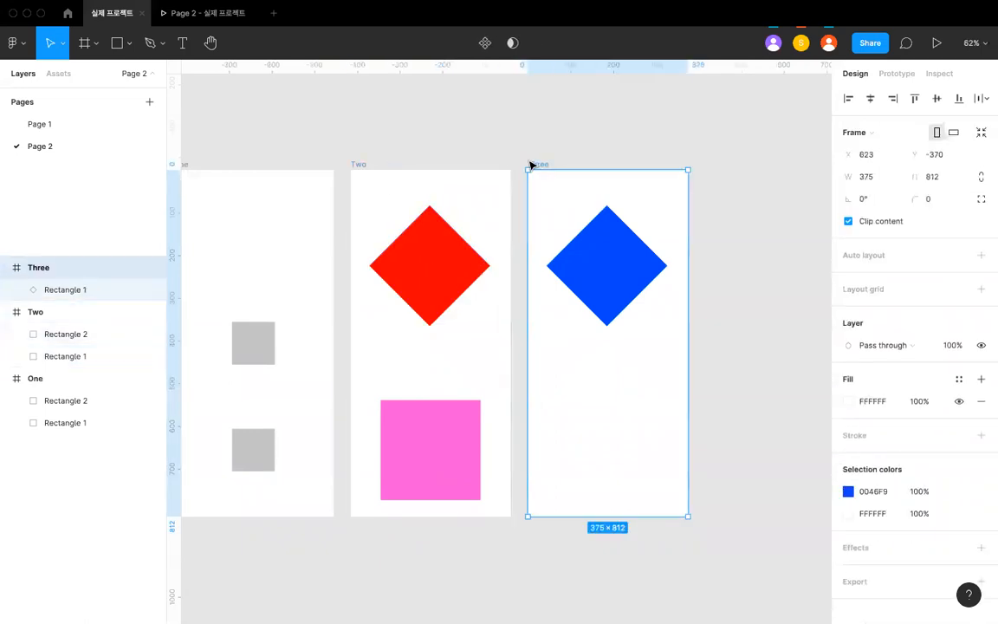
{"action": "left_click", "coordinate": [620, 299]}
{"action": "scroll", "coordinate": [590, 264], "scroll_direction": "left", "scroll_amount": 2}
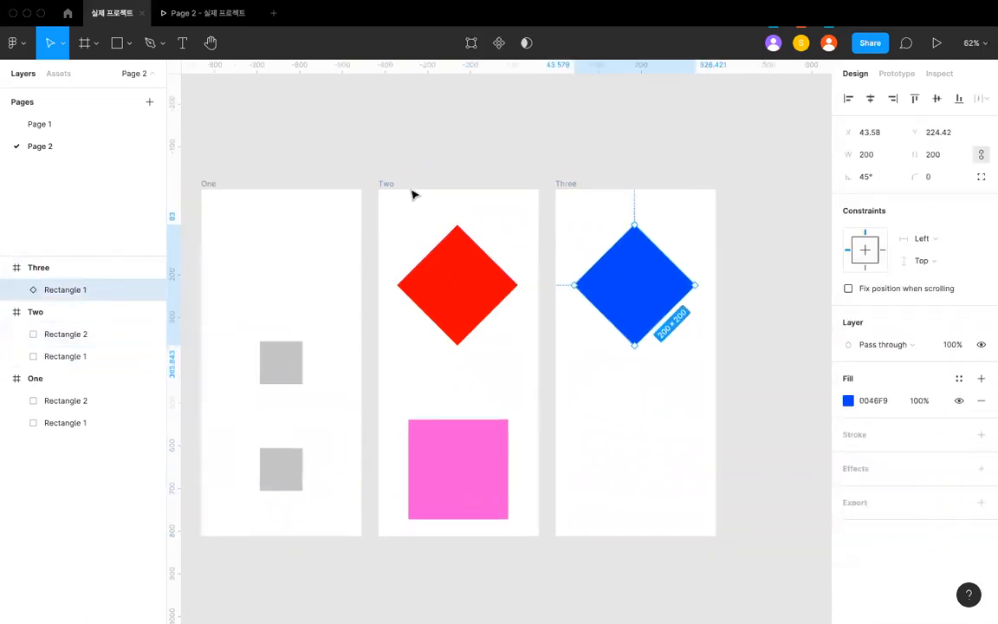
- Connect the whole frame Two to frame Three with a prototype interaction
{"action": "left_click", "coordinate": [394, 184]}
{"action": "scroll", "coordinate": [394, 184], "scroll_direction": "up", "scroll_amount": 5}
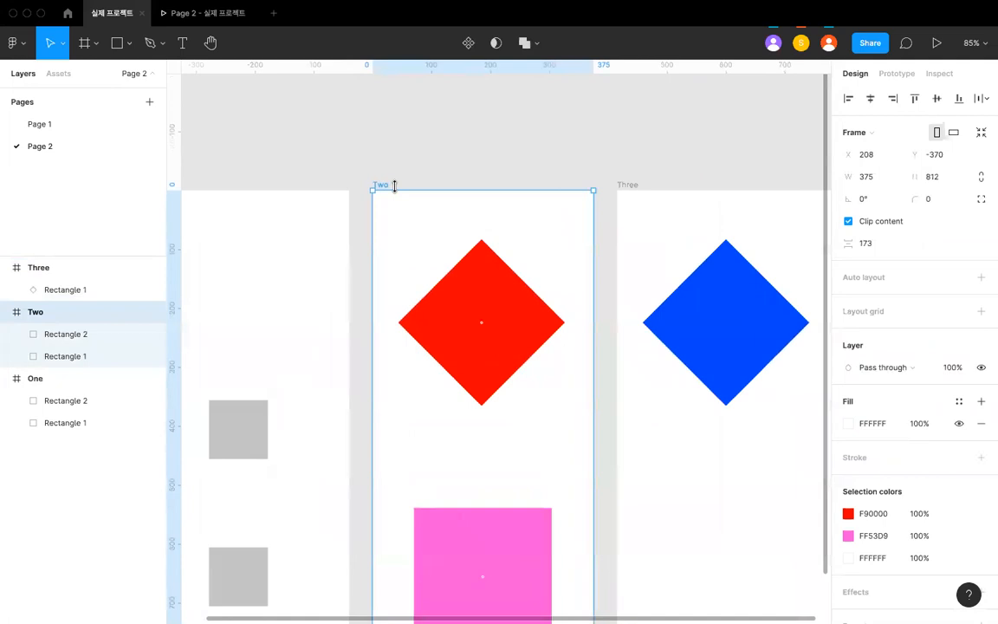
{"action": "scroll", "coordinate": [394, 184], "scroll_direction": "down", "scroll_amount": 3}
{"action": "left_click", "coordinate": [892, 74]}
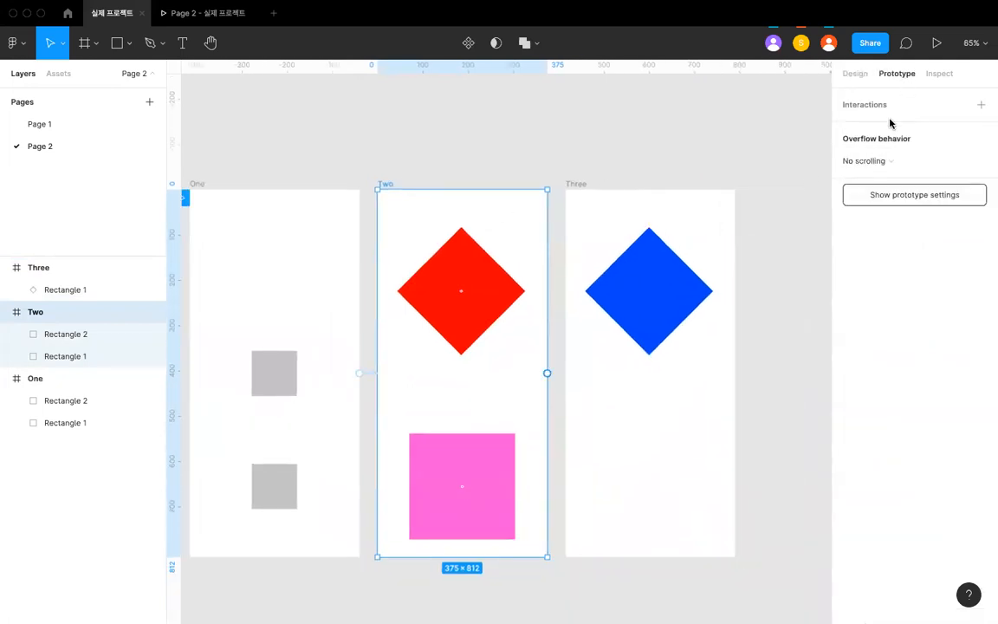
{"action": "scroll", "coordinate": [630, 336], "scroll_direction": "left", "scroll_amount": 2}
{"action": "scroll", "coordinate": [628, 336], "scroll_direction": "up", "scroll_amount": 3}
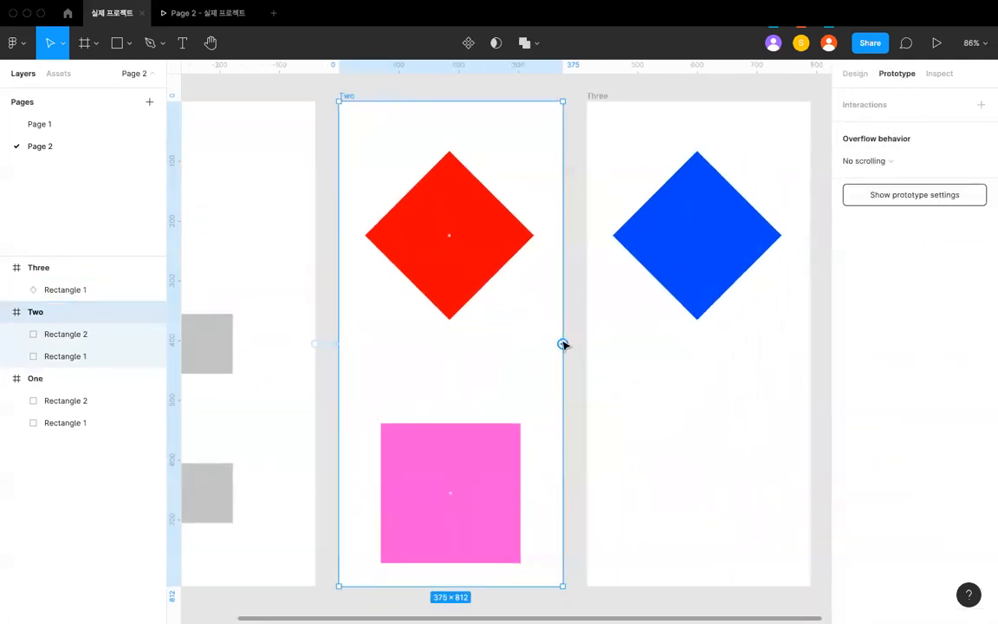
{"action": "left_click_drag", "start_coordinate": [563, 344], "coordinate": [594, 350]}
{"action": "scroll", "coordinate": [628, 302], "scroll_direction": "down", "scroll_amount": 2}
{"action": "scroll", "coordinate": [628, 302], "scroll_direction": "right", "scroll_amount": 2}
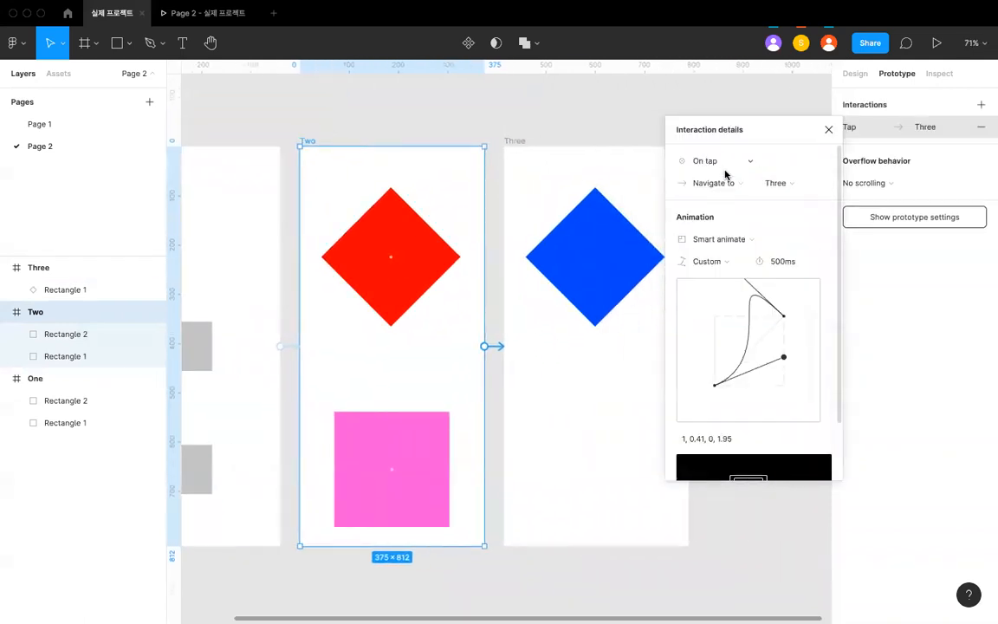
- Change the Two-to-Three connection's trigger to After delay with a 200 ms delay
{"action": "left_click", "coordinate": [723, 161]}
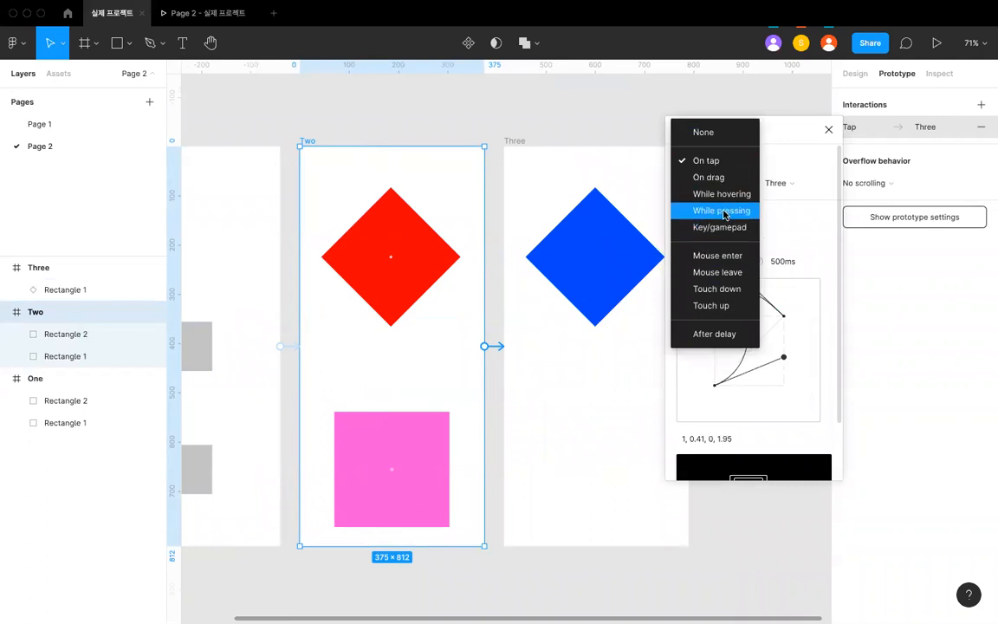
{"action": "left_click", "coordinate": [715, 334]}
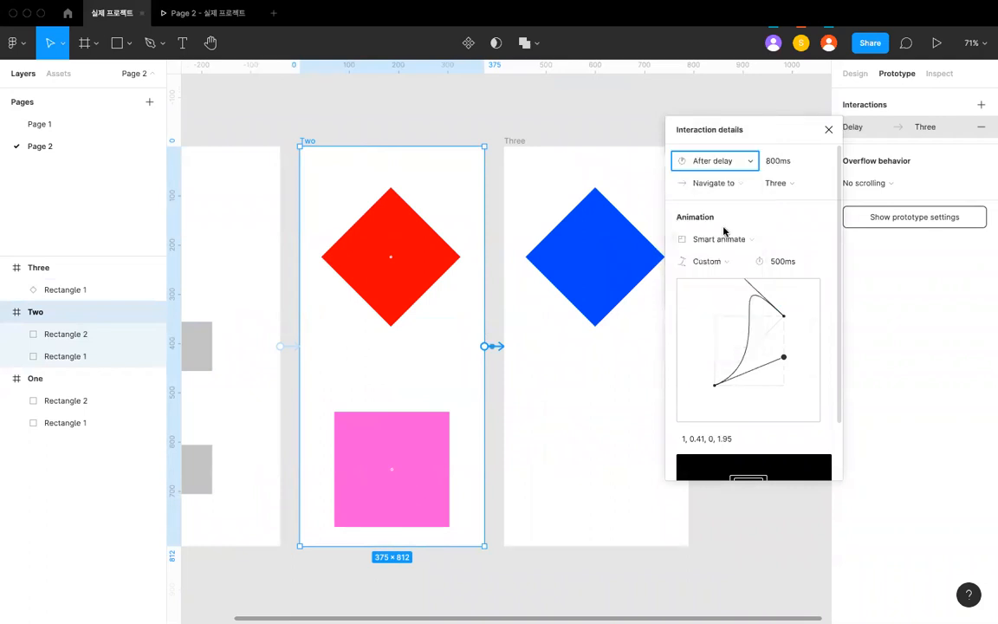
{"action": "left_click", "coordinate": [774, 163]}
{"action": "left_click", "coordinate": [773, 162]}
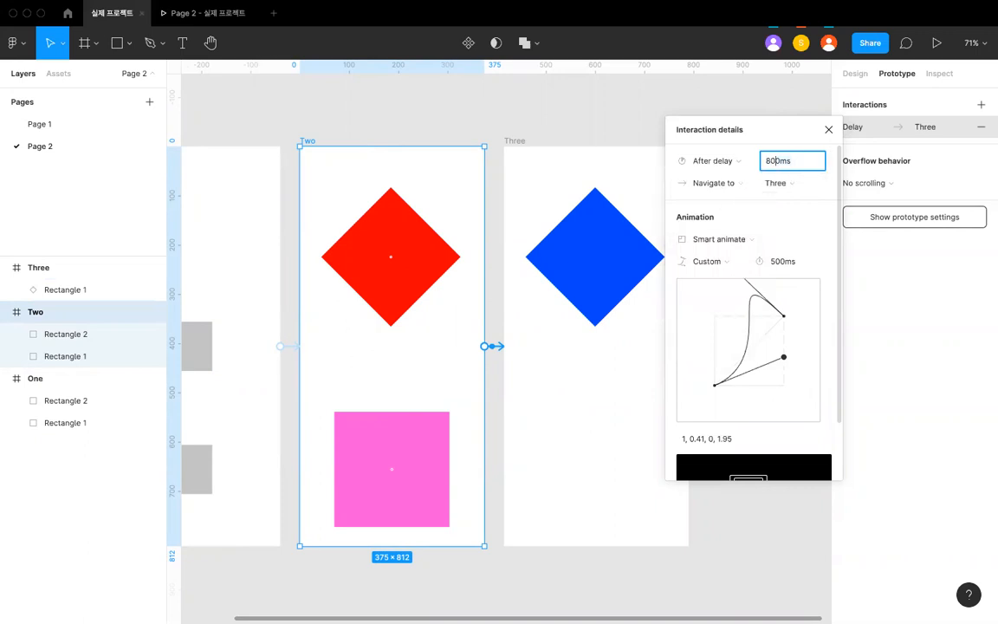
{"action": "key", "text": "Return"}
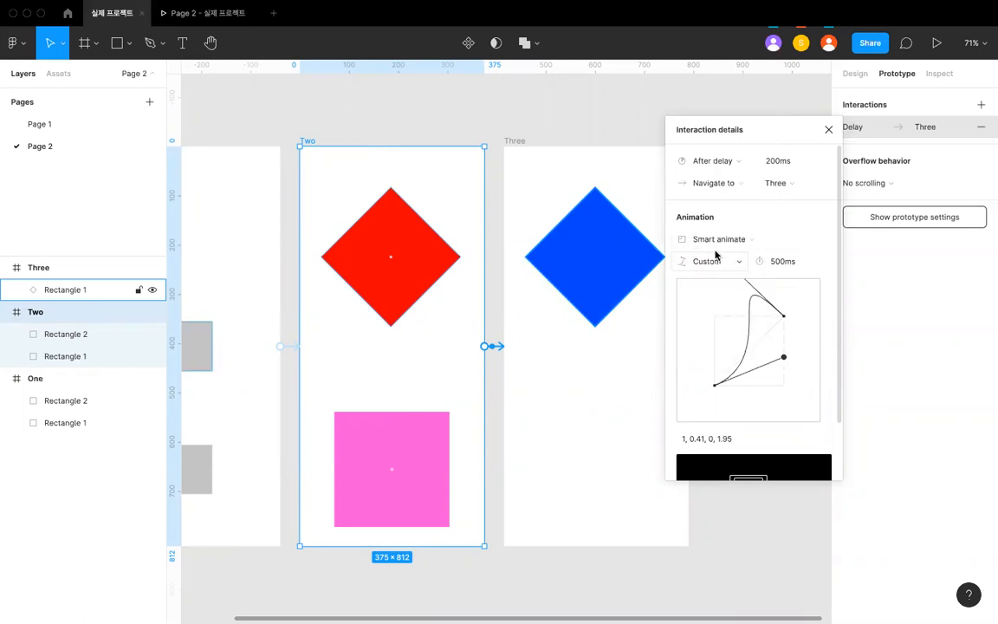
{"action": "scroll", "coordinate": [761, 333], "scroll_direction": "down", "scroll_amount": 3}
{"action": "scroll", "coordinate": [761, 339], "scroll_direction": "up", "scroll_amount": 2}
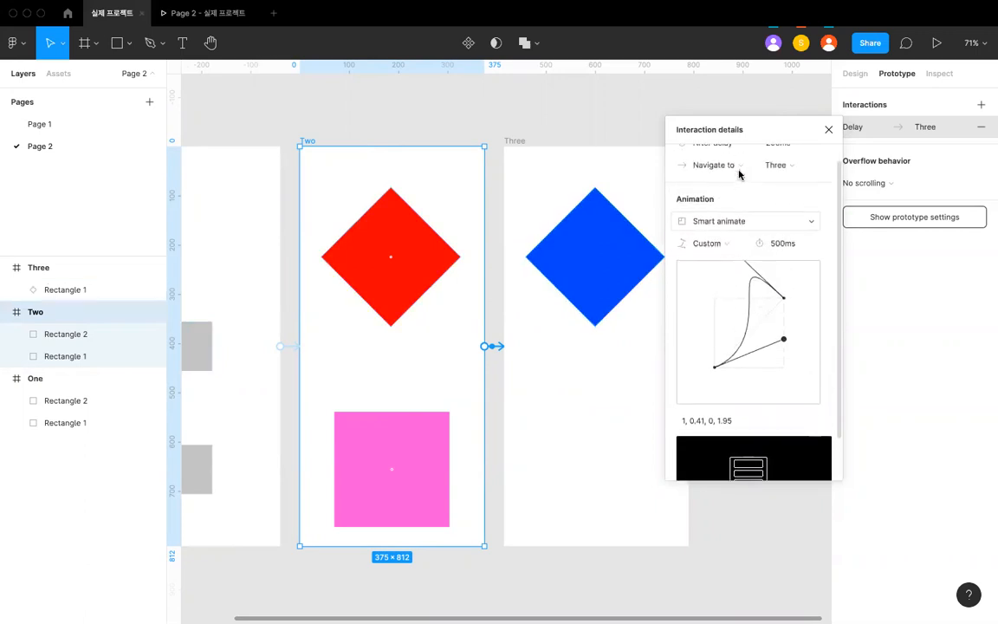
{"action": "scroll", "coordinate": [545, 244], "scroll_direction": "down", "scroll_amount": 6}
{"action": "scroll", "coordinate": [485, 244], "scroll_direction": "up", "scroll_amount": 3}
{"action": "left_click", "coordinate": [456, 183]}
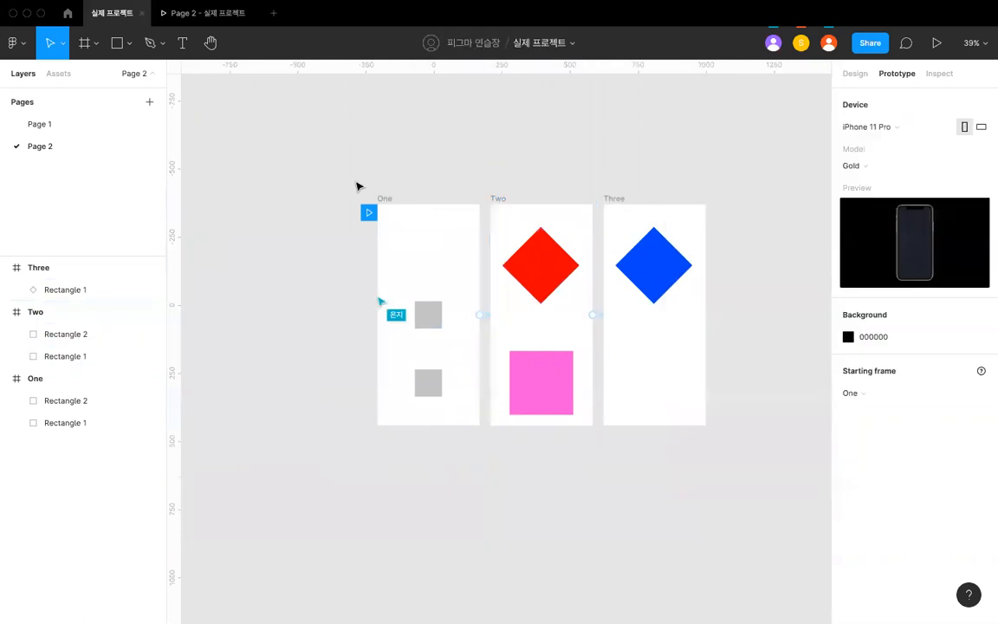
- Switch to the prototype preview and play it repeatedly, tapping screen One to run the sequence through Two to Three
{"action": "left_click", "coordinate": [382, 199]}
{"action": "left_click", "coordinate": [197, 15]}
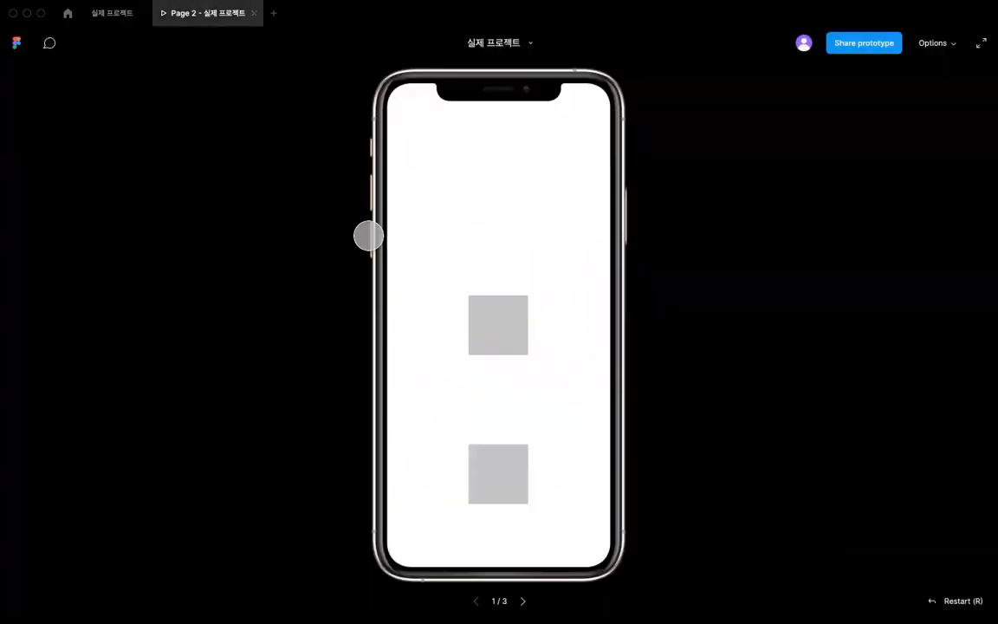
{"action": "left_click", "coordinate": [479, 263]}
{"action": "left_click", "coordinate": [479, 262]}
{"action": "left_click", "coordinate": [488, 258]}
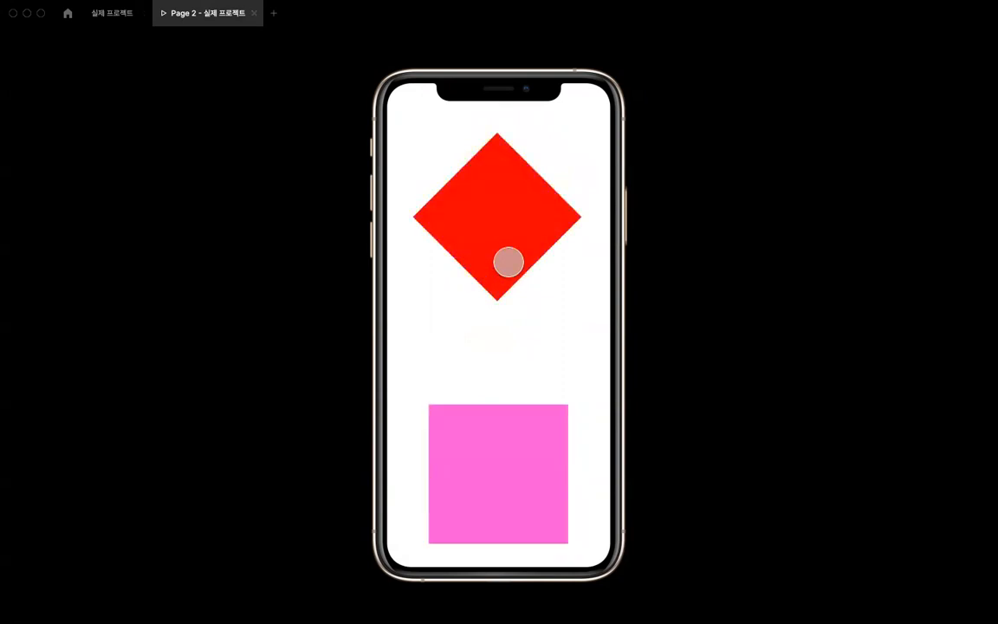
{"action": "left_click", "coordinate": [440, 330]}
{"action": "left_click", "coordinate": [441, 329]}
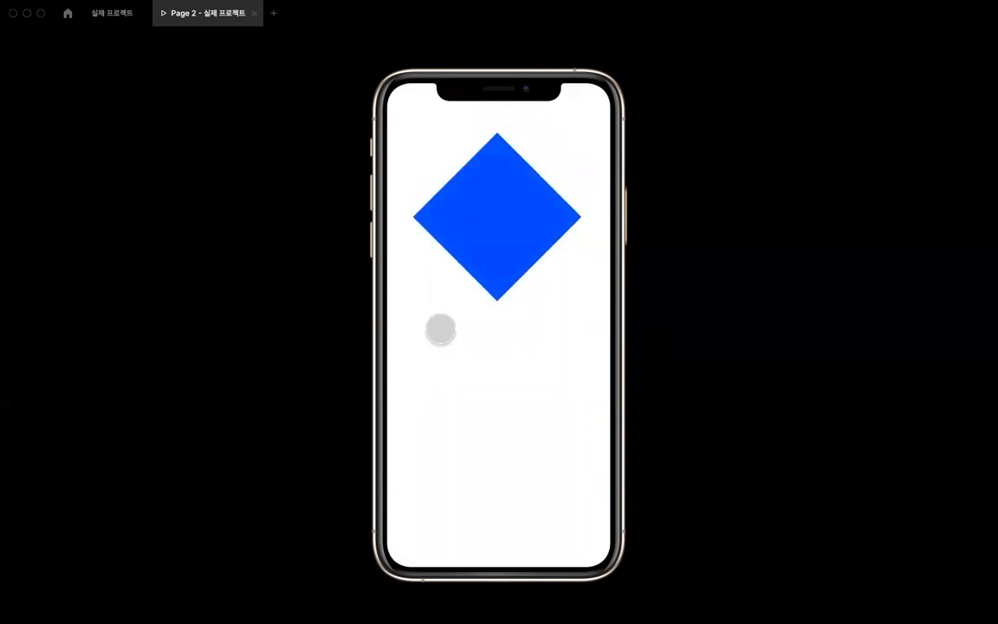
{"action": "left_click", "coordinate": [441, 330]}
{"action": "left_click", "coordinate": [440, 331]}
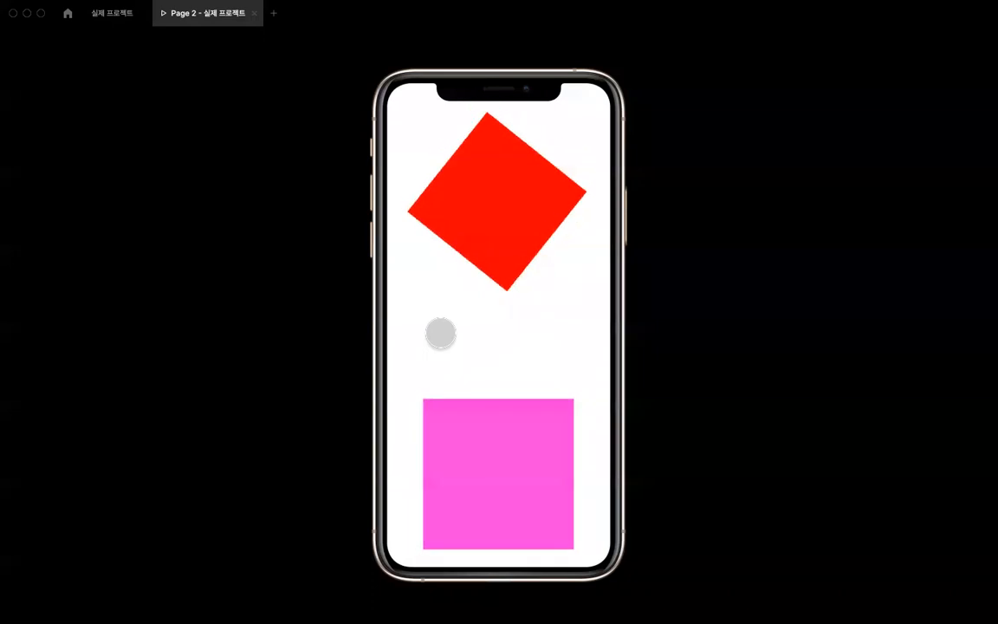
{"action": "left_click", "coordinate": [436, 289]}
{"action": "left_click", "coordinate": [445, 282]}
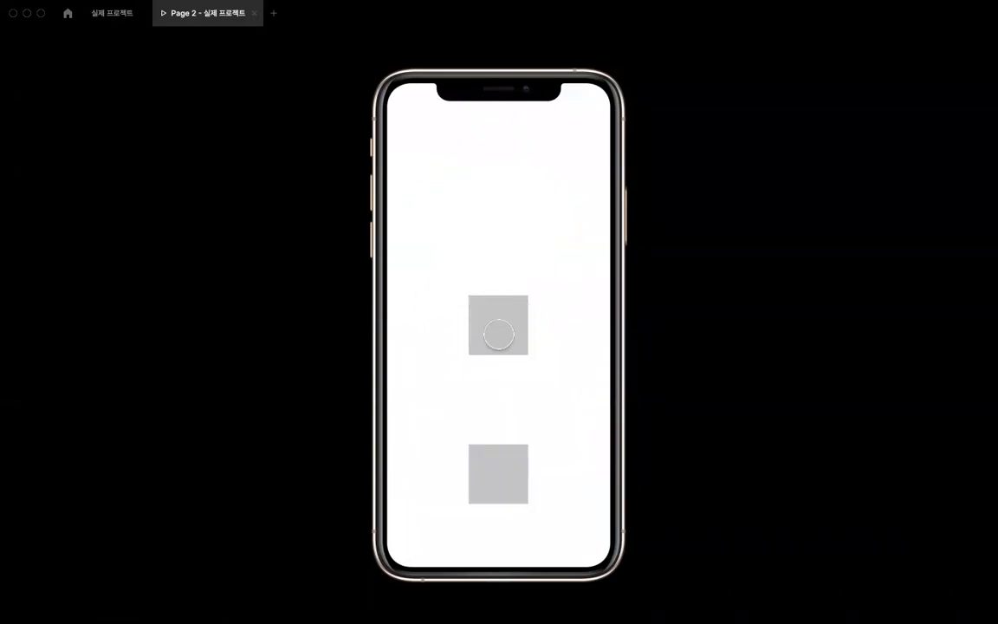
{"action": "left_click", "coordinate": [460, 351]}
{"action": "left_click", "coordinate": [466, 266]}
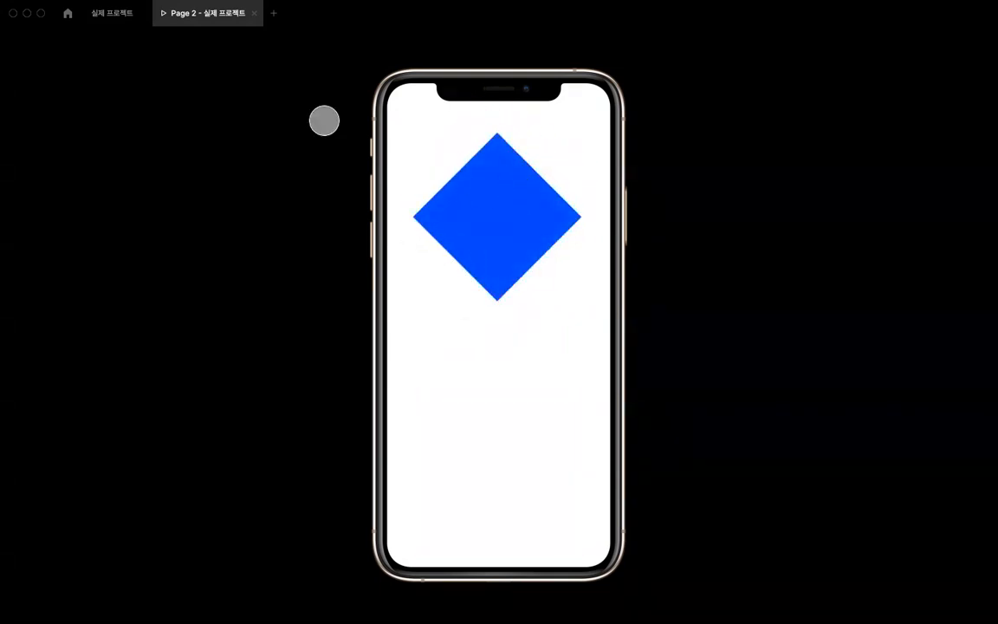
- Return to the design file and review the delayed Two-to-Three connection and the diamonds in both frames
{"action": "left_click", "coordinate": [120, 14]}
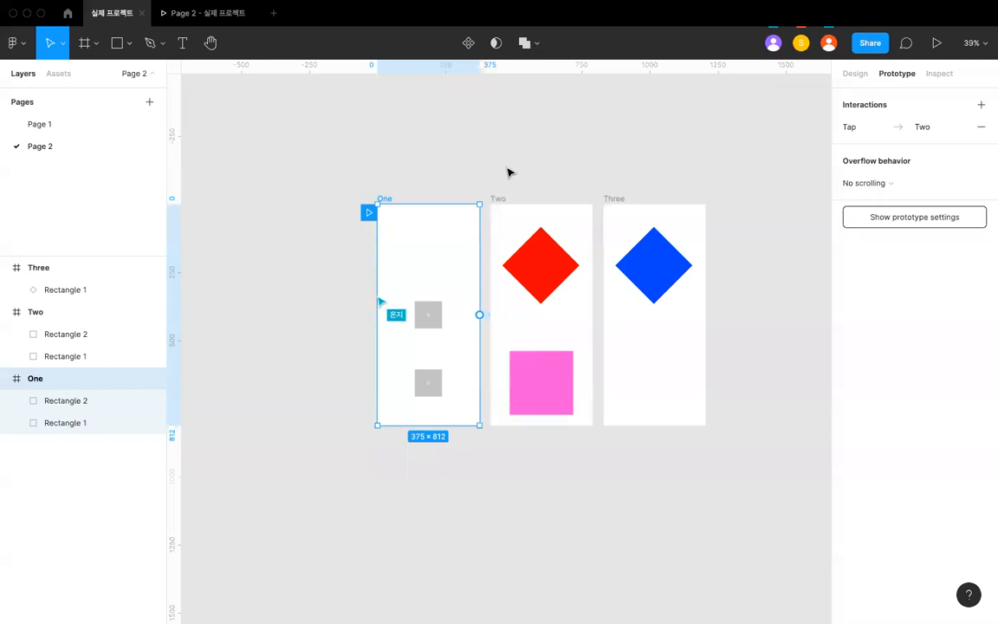
{"action": "left_click", "coordinate": [612, 198]}
{"action": "scroll", "coordinate": [610, 194], "scroll_direction": "up", "scroll_amount": 3}
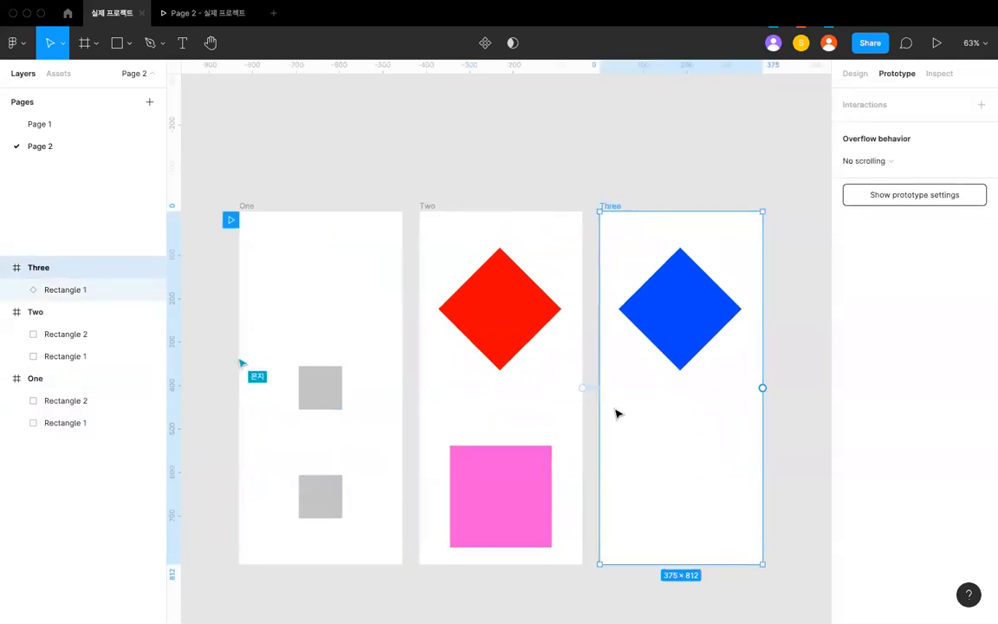
{"action": "left_click", "coordinate": [588, 394]}
{"action": "scroll", "coordinate": [590, 392], "scroll_direction": "up", "scroll_amount": 3}
{"action": "left_click", "coordinate": [594, 387]}
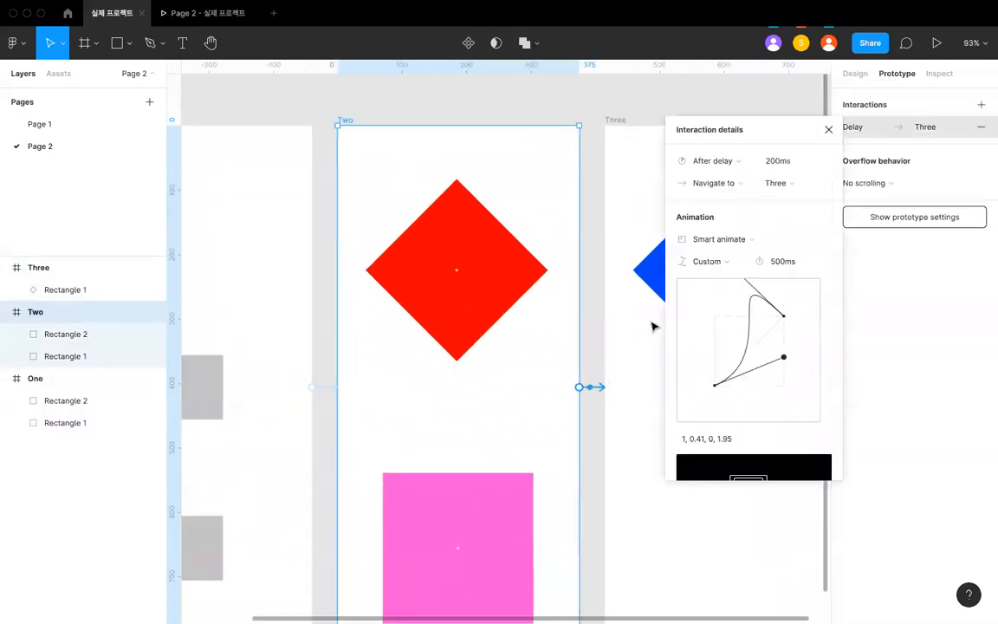
{"action": "scroll", "coordinate": [591, 297], "scroll_direction": "right", "scroll_amount": 3}
{"action": "left_click", "coordinate": [592, 294]}
{"action": "scroll", "coordinate": [592, 293], "scroll_direction": "down", "scroll_amount": 5}
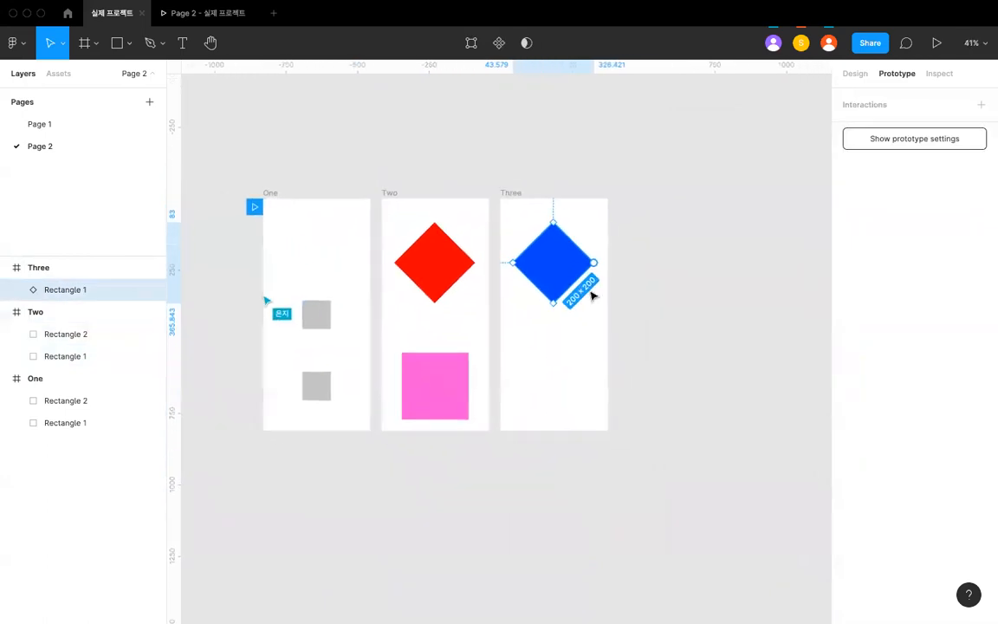
{"action": "left_click", "coordinate": [530, 180]}
{"action": "scroll", "coordinate": [530, 180], "scroll_direction": "up", "scroll_amount": 1}
{"action": "left_click", "coordinate": [545, 254]}
{"action": "left_click", "coordinate": [386, 260]}
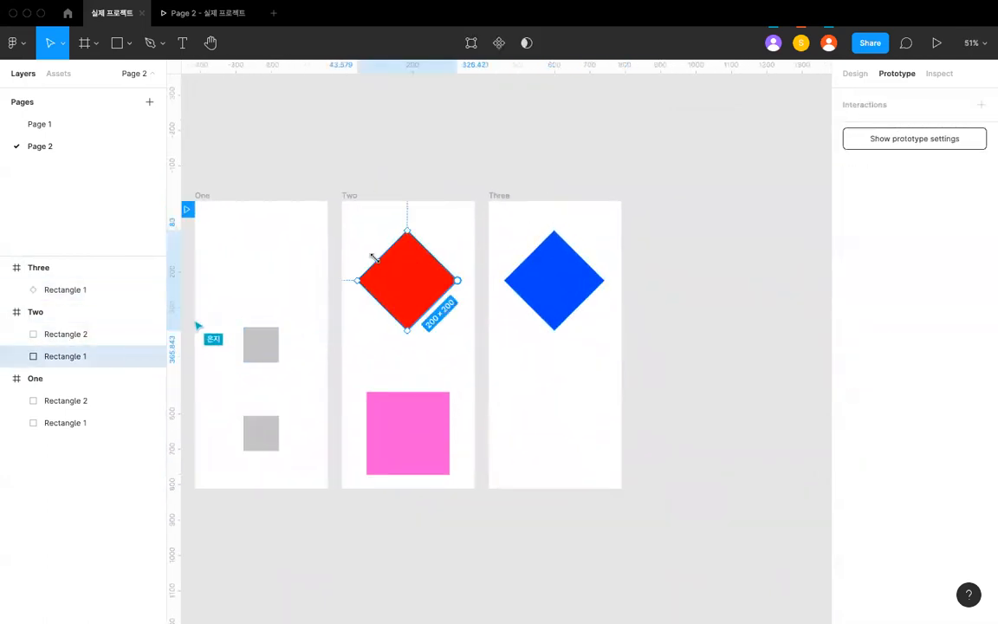
{"action": "scroll", "coordinate": [412, 296], "scroll_direction": "left", "scroll_amount": 2}
{"action": "scroll", "coordinate": [412, 296], "scroll_direction": "left", "scroll_amount": 3}
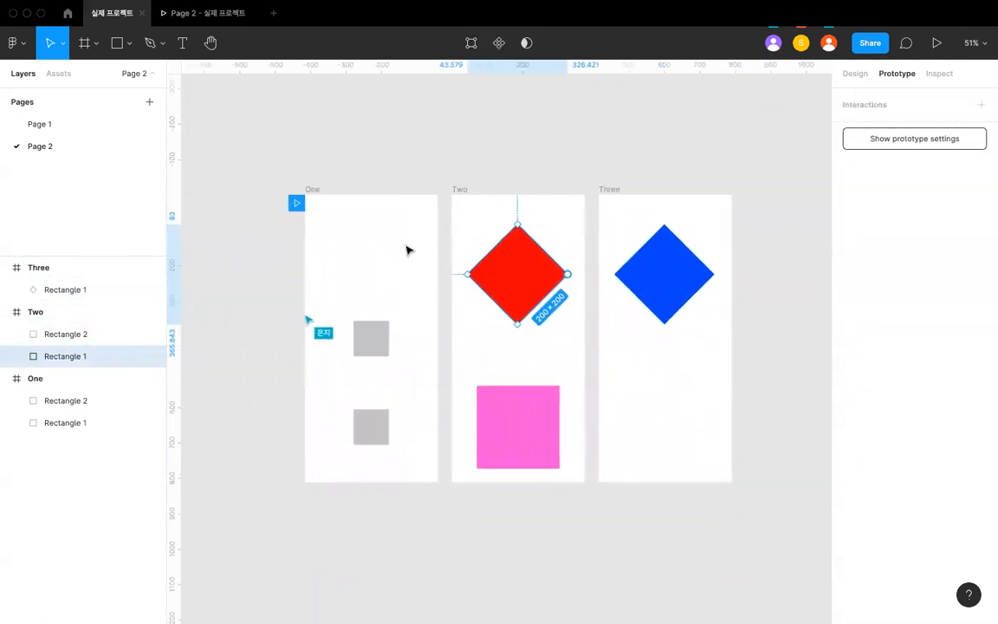
{"action": "left_click", "coordinate": [403, 155]}
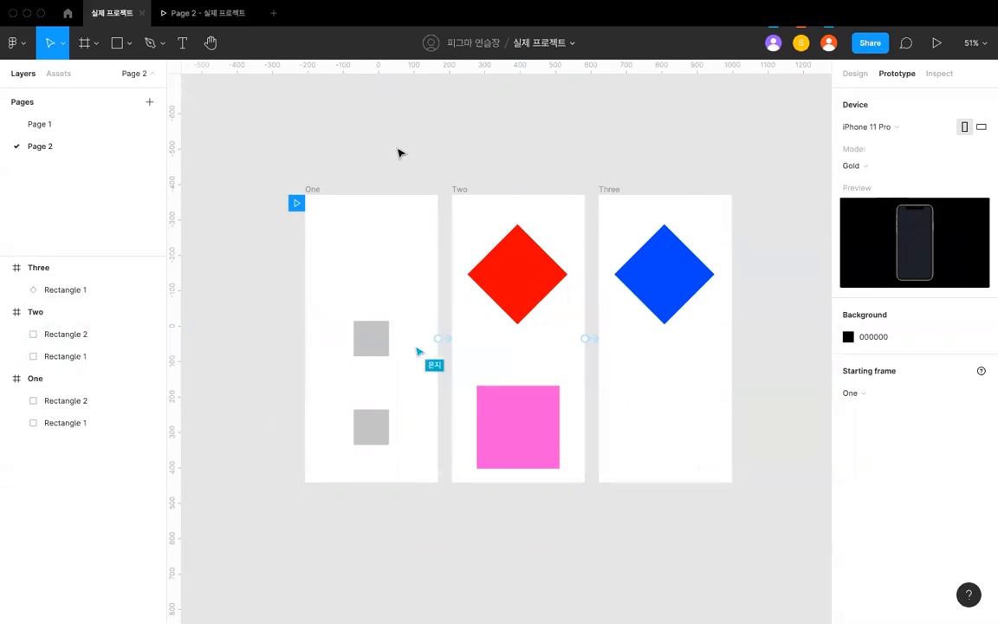
- Add a text note reading "장점 :" on the empty canvas above frame One
{"action": "scroll", "coordinate": [399, 152], "scroll_direction": "up", "scroll_amount": 2}
{"action": "scroll", "coordinate": [398, 152], "scroll_direction": "up", "scroll_amount": 5}
{"action": "key", "text": "t"}
{"action": "left_click", "coordinate": [364, 250]}
{"action": "type", "text": "wwkrdjq"}
{"action": "key", "text": "BackSpace"}
{"action": "key", "text": "BackSpace"}
{"action": "key", "text": "BackSpace"}
{"action": "key", "text": "BackSpace"}
{"action": "key", "text": "BackSpace"}
{"action": "type", "text": "wkrdjq"}
{"action": "key", "text": "BackSpace"}
{"action": "key", "text": "BackSpace"}
{"action": "key", "text": "BackSpace"}
{"action": "key", "text": "BackSpace"}
{"action": "key", "text": "BackSpace"}
{"action": "key", "text": "BackSpace"}
{"action": "type", "text": "ㅈ"}
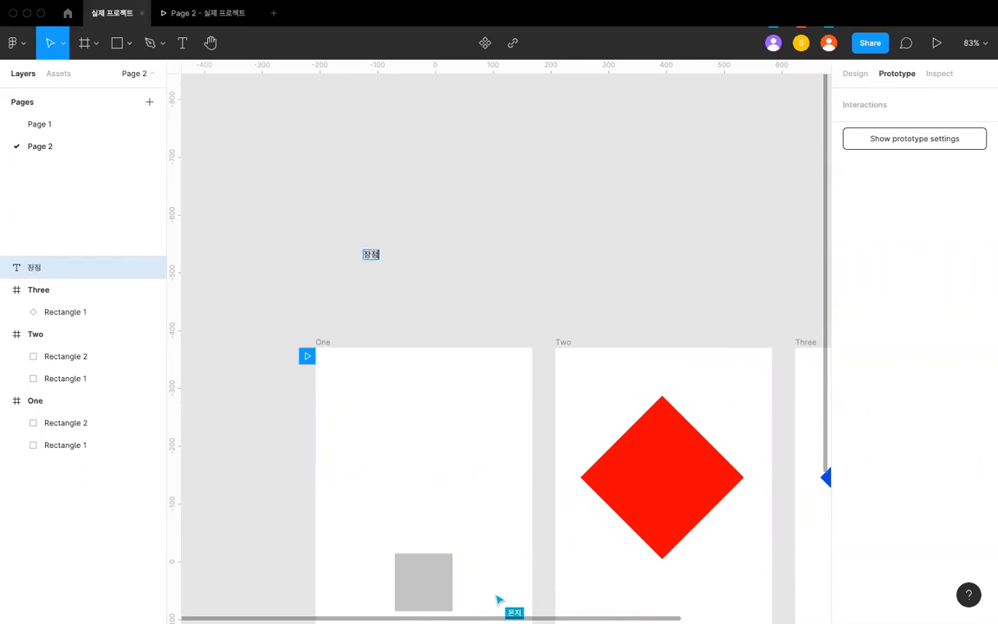
- Set the font size of the whole note to 40
{"action": "left_click", "coordinate": [856, 75]}
{"action": "left_click", "coordinate": [934, 312]}
{"action": "type", "text": "40"}
{"action": "key", "text": "Return"}
{"action": "key", "text": "super+a"}
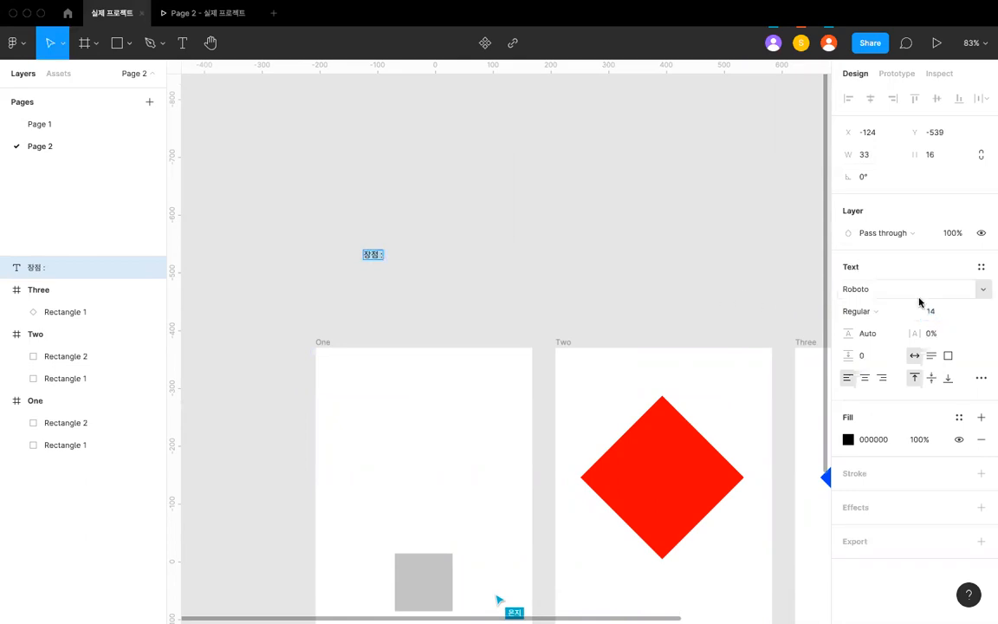
{"action": "left_click", "coordinate": [933, 311]}
{"action": "type", "text": "40"}
{"action": "key", "text": "Return"}
- Extend the note to read "장점 : 편함" and move it up and left, to X -189, Y -628
{"action": "double_click", "coordinate": [415, 262]}
{"action": "type", "text": "펴ㄴ함"}
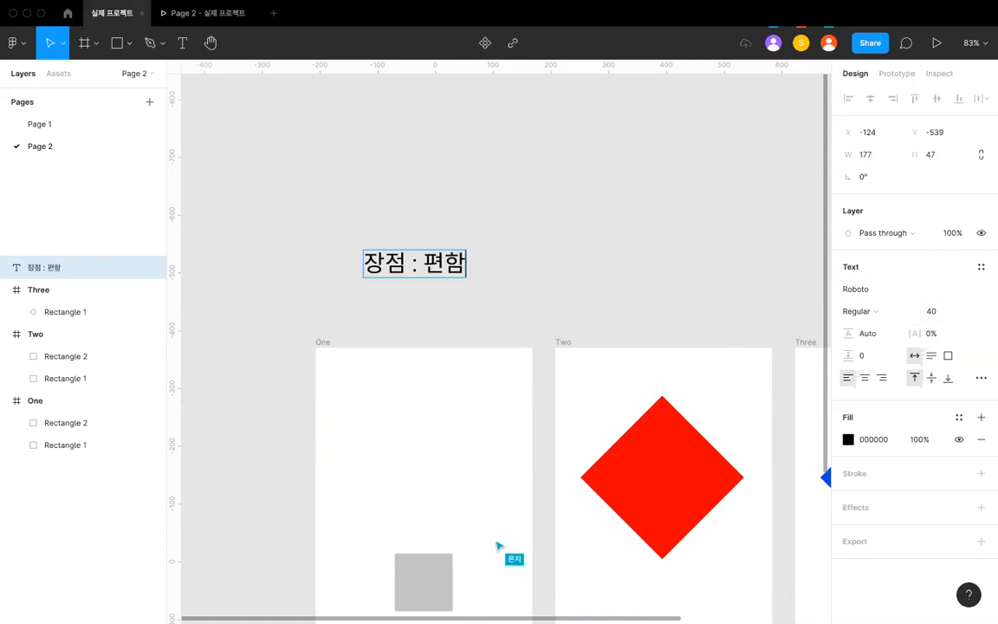
{"action": "left_click", "coordinate": [486, 262]}
{"action": "left_click", "coordinate": [442, 258]}
{"action": "left_click_drag", "start_coordinate": [442, 257], "coordinate": [405, 206]}
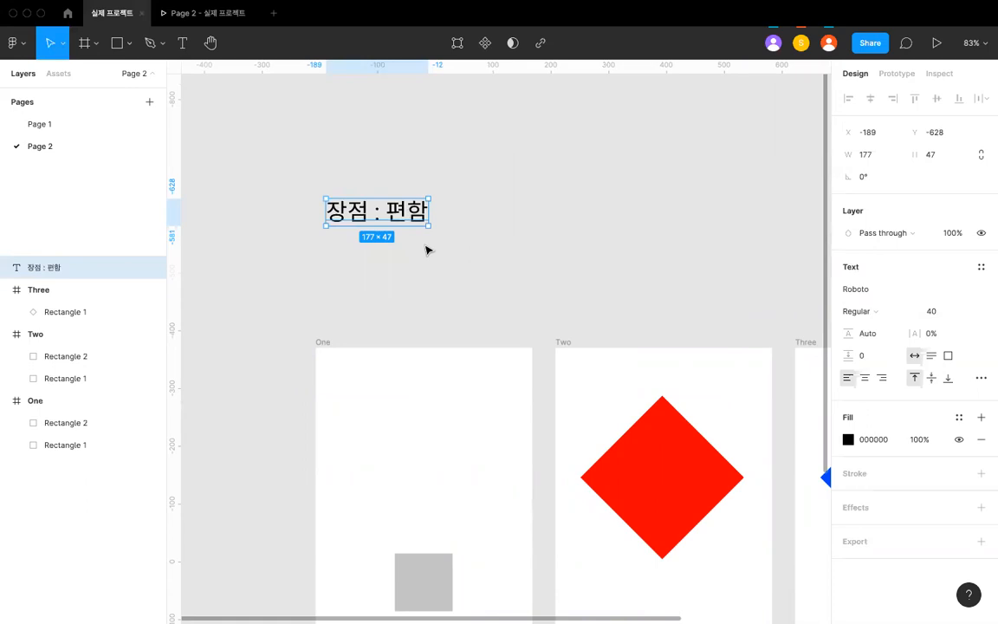
- Examine the squares and diamonds across frames One, Two and Three, comparing the shapes and the frames that hold them
{"action": "scroll", "coordinate": [425, 251], "scroll_direction": "down", "scroll_amount": 5}
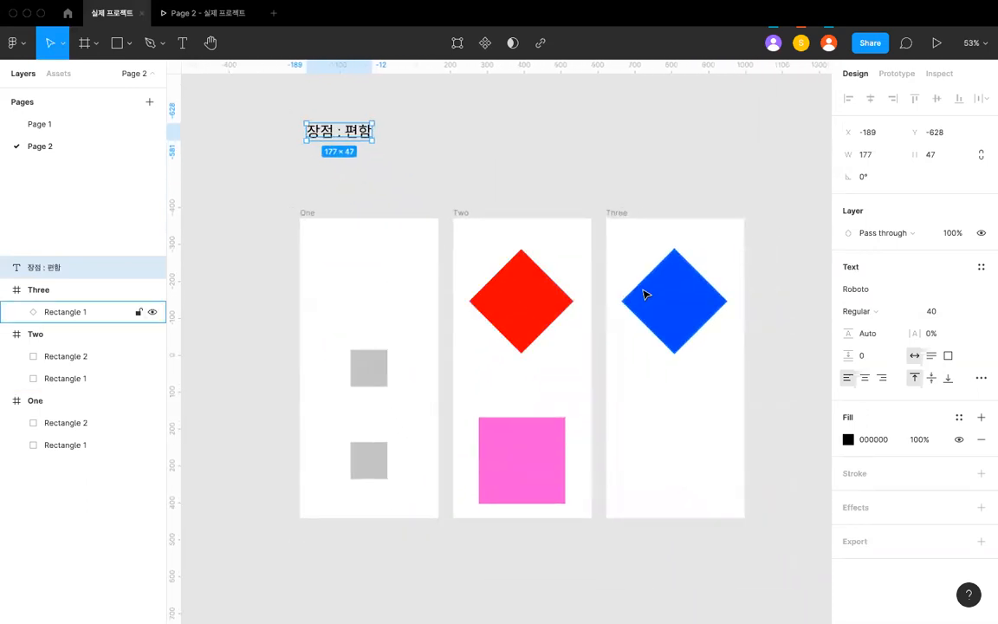
{"action": "left_click", "coordinate": [646, 292]}
{"action": "scroll", "coordinate": [463, 206], "scroll_direction": "up", "scroll_amount": 2}
{"action": "scroll", "coordinate": [463, 206], "scroll_direction": "up", "scroll_amount": 2}
{"action": "left_click", "coordinate": [419, 211]}
{"action": "scroll", "coordinate": [424, 277], "scroll_direction": "down", "scroll_amount": 3}
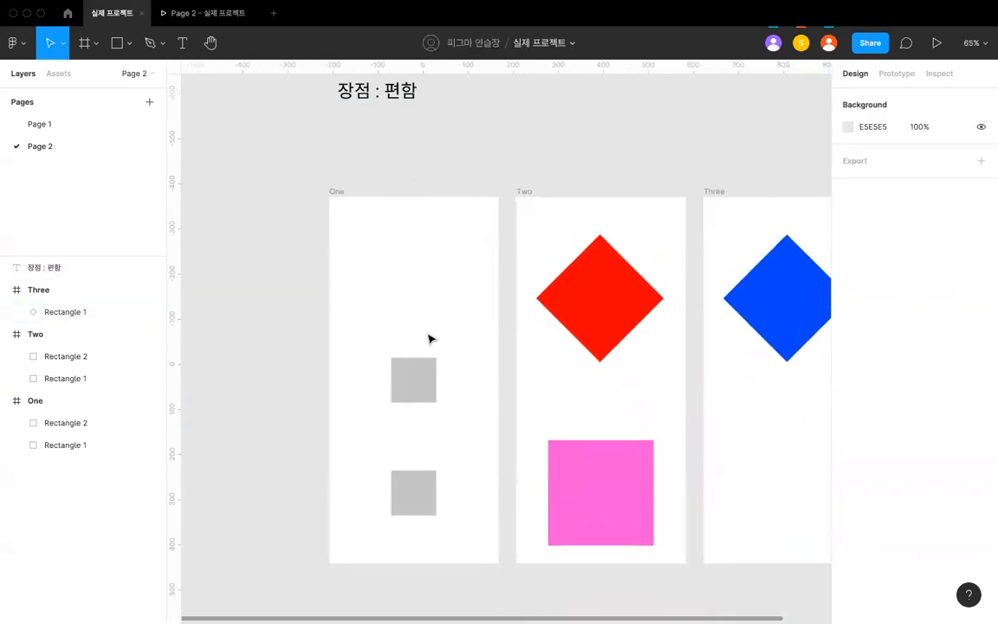
{"action": "left_click", "coordinate": [413, 379]}
{"action": "left_click", "coordinate": [344, 194]}
{"action": "left_click", "coordinate": [515, 194]}
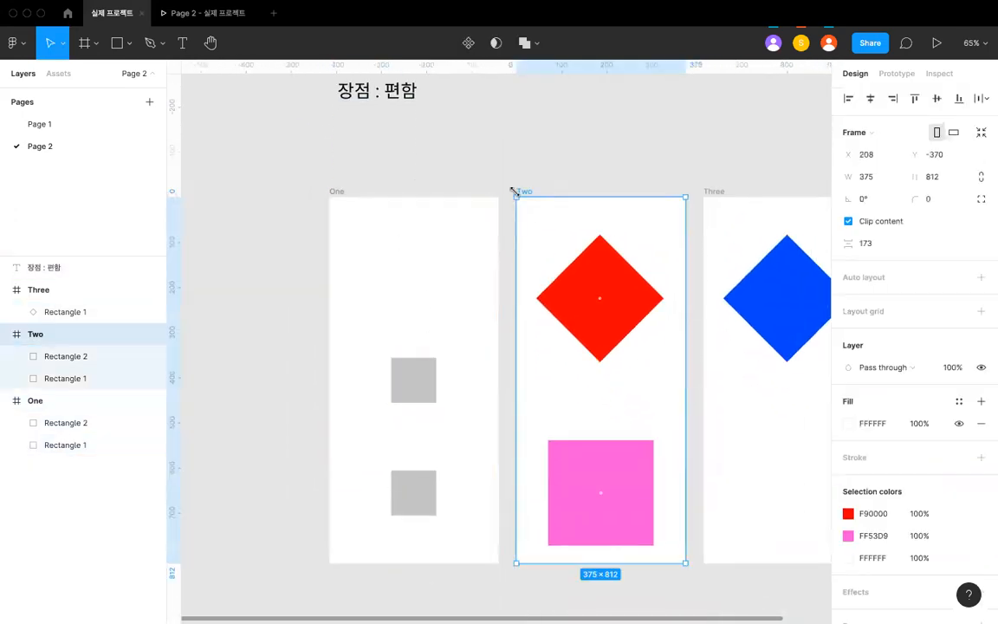
{"action": "scroll", "coordinate": [554, 179], "scroll_direction": "right", "scroll_amount": 2}
{"action": "left_click", "coordinate": [649, 205]}
{"action": "left_click", "coordinate": [585, 156]}
{"action": "scroll", "coordinate": [585, 156], "scroll_direction": "left", "scroll_amount": 2}
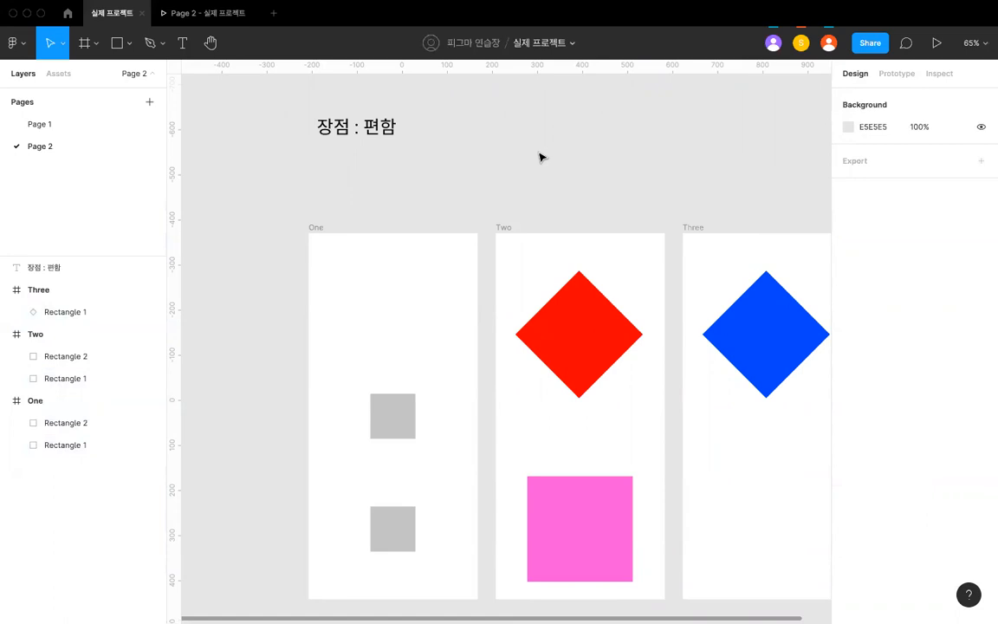
{"action": "scroll", "coordinate": [522, 288], "scroll_direction": "down", "scroll_amount": 1}
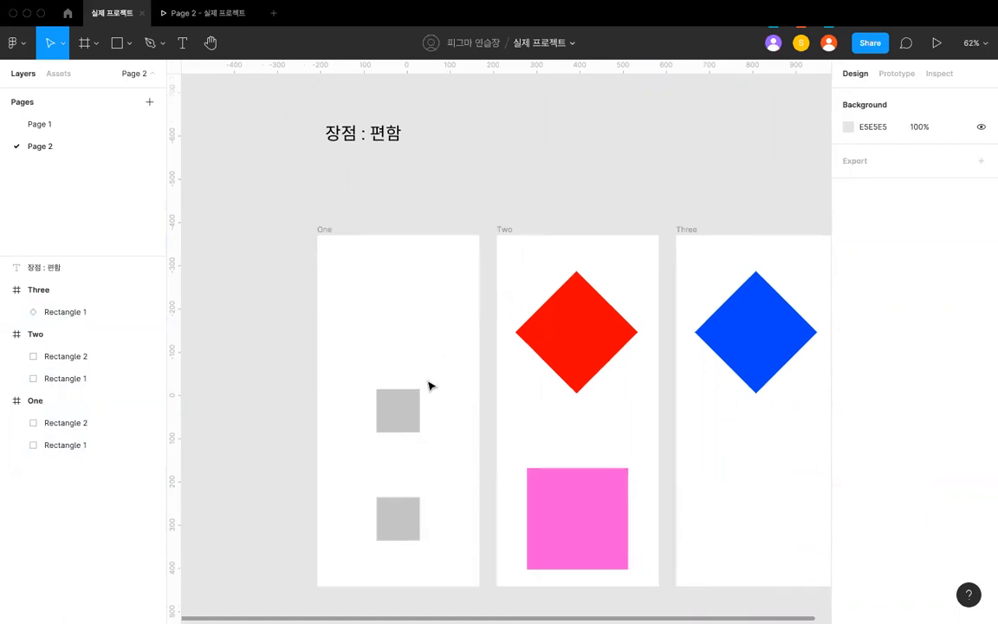
{"action": "left_click", "coordinate": [394, 414]}
{"action": "left_click", "coordinate": [582, 345]}
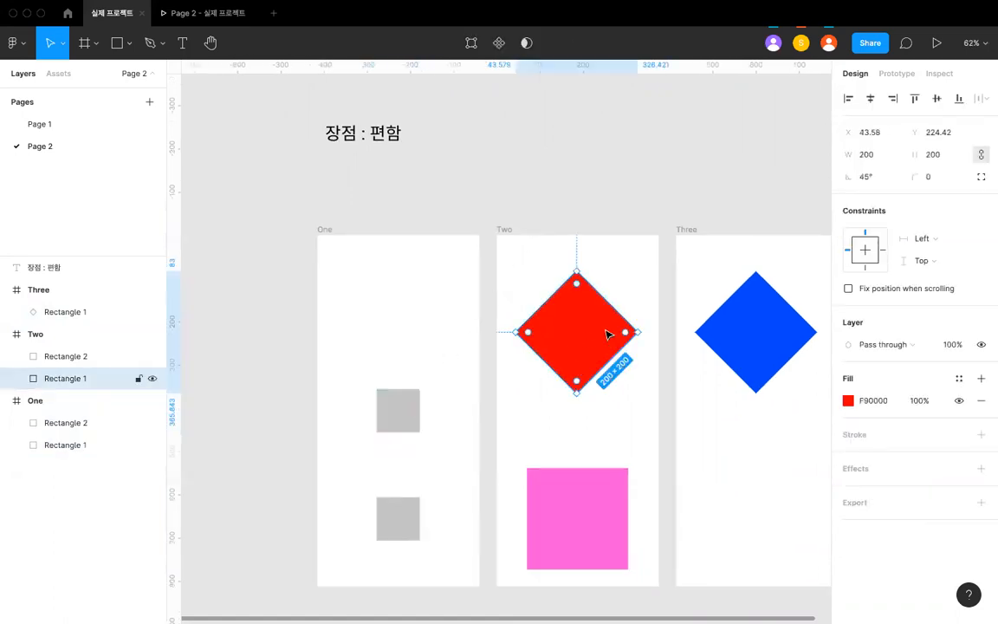
{"action": "left_click", "coordinate": [497, 231]}
{"action": "left_click", "coordinate": [504, 218]}
{"action": "scroll", "coordinate": [504, 216], "scroll_direction": "down", "scroll_amount": 2}
{"action": "left_click", "coordinate": [402, 379]}
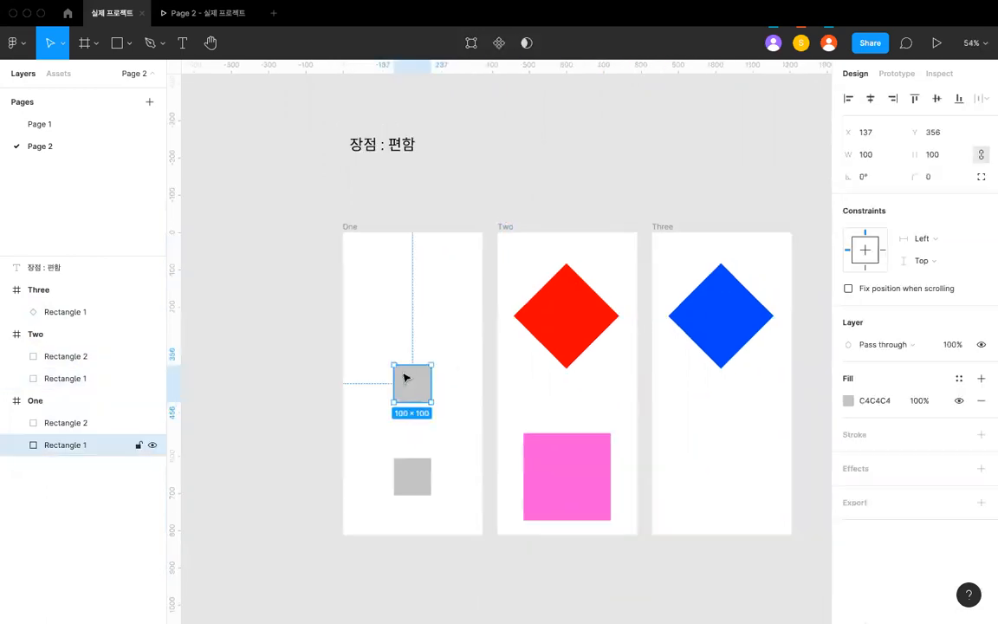
{"action": "left_click", "coordinate": [584, 204]}
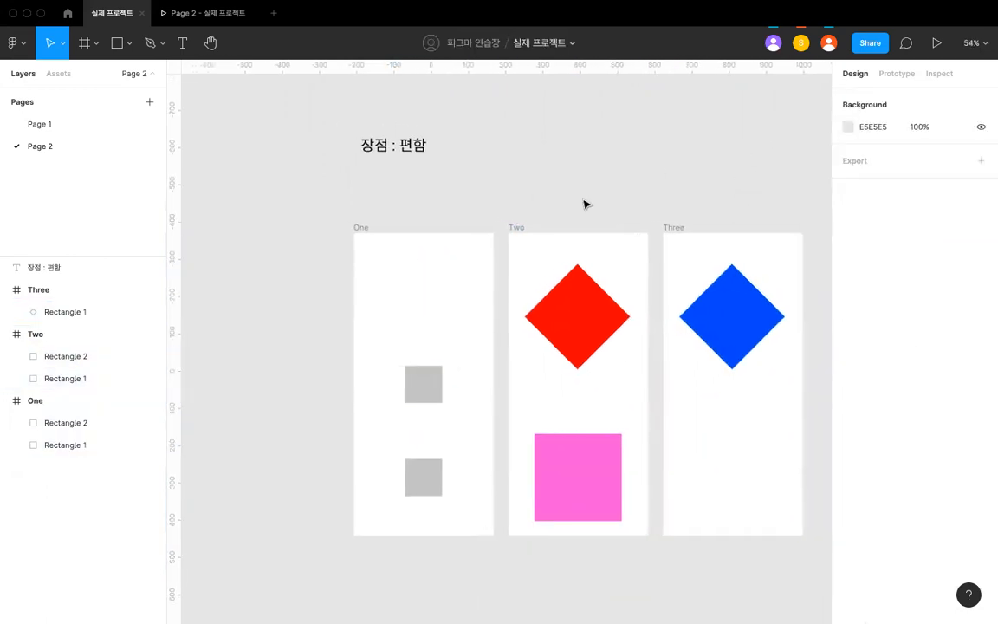
- Add a second line reading "단점" to the note above frame One
{"action": "scroll", "coordinate": [584, 205], "scroll_direction": "up", "scroll_amount": 3}
{"action": "scroll", "coordinate": [428, 161], "scroll_direction": "left", "scroll_amount": 1}
{"action": "double_click", "coordinate": [394, 147]}
{"action": "key", "text": "Right"}
{"action": "type", "text": "()"}
{"action": "key", "text": "BackSpace"}
{"action": "key", "text": "BackSpace"}
{"action": "key", "text": "BackSpace"}
{"action": "key", "text": "Return"}
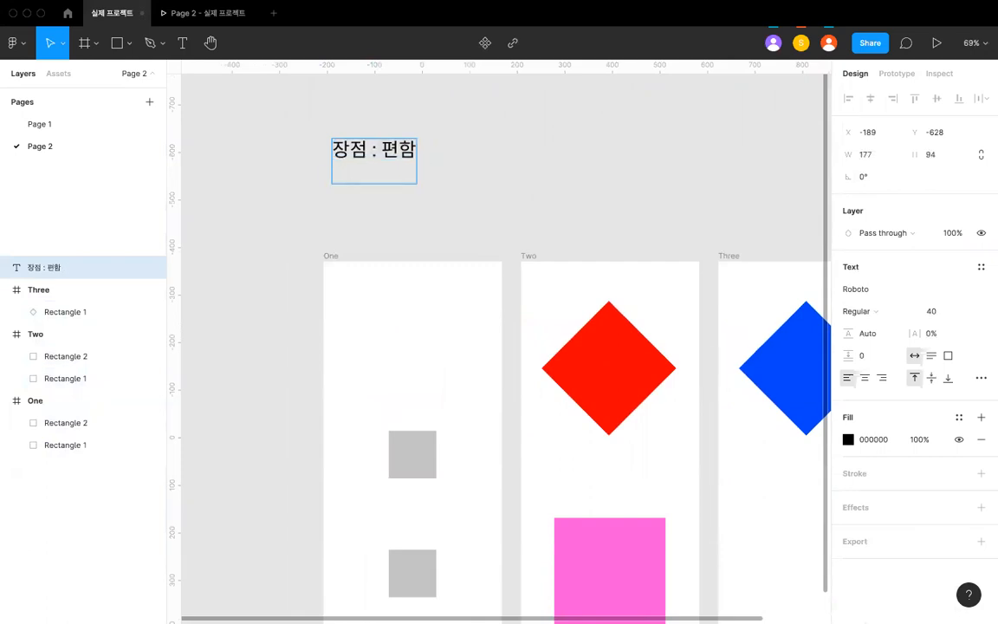
{"action": "type", "text": "단점"}
{"action": "key", "text": "Return"}
- Add a bullet reading "여전히 애니메이션 수치 전달은 불편한 편" under the "단점" line of the note
{"action": "type", "text": "- ㅇ"}
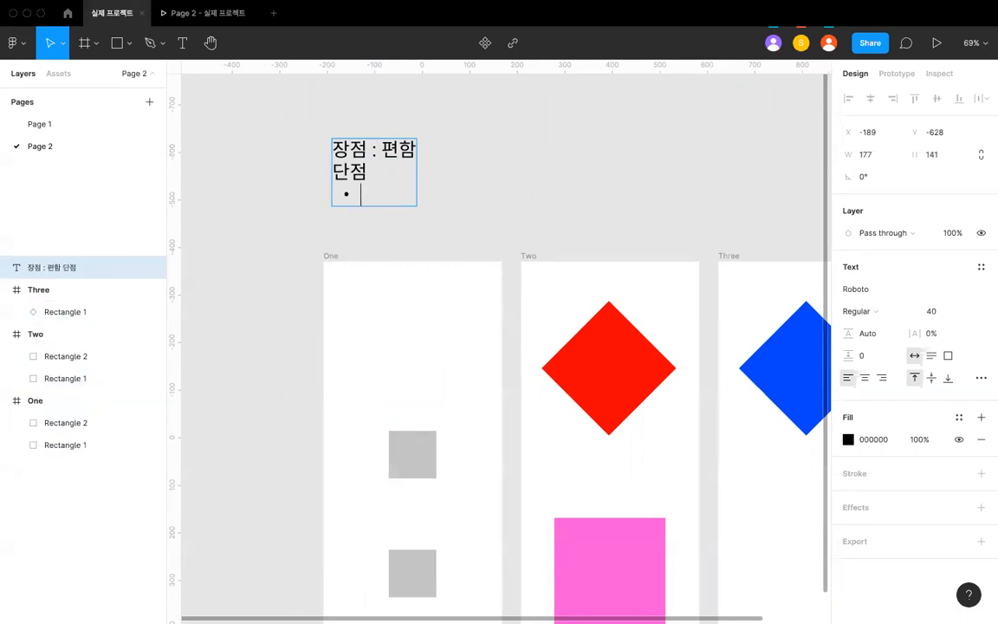
{"action": "type", "text": "여"}
{"action": "type", "text": "전히 애니메이션 ㅅ"}
{"action": "type", "text": "ㅜ"}
{"action": "type", "text": "전달"}
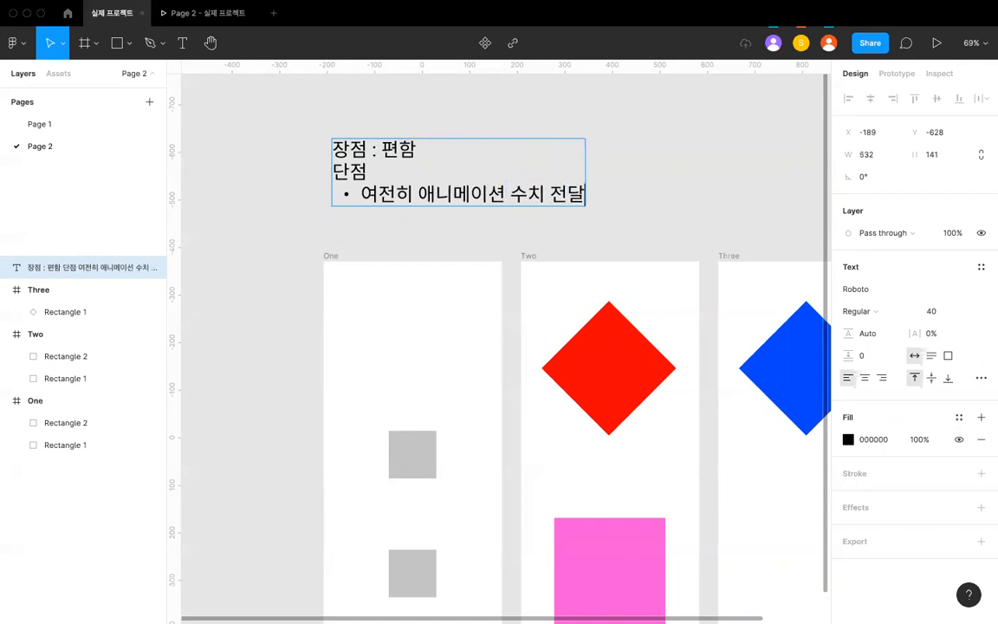
{"action": "type", "text": "은 불편ㅎㅏㄴ 편"}
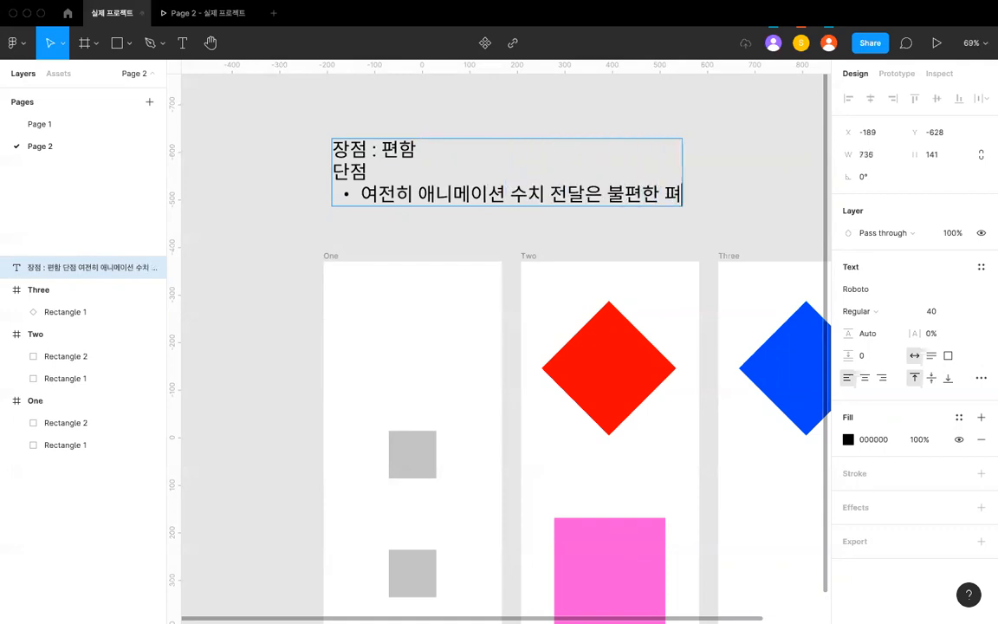
{"action": "left_click", "coordinate": [480, 219]}
{"action": "scroll", "coordinate": [480, 219], "scroll_direction": "down", "scroll_amount": 3}
- Try deleting the note's bullet text and undo the deletion
{"action": "triple_click", "coordinate": [453, 200]}
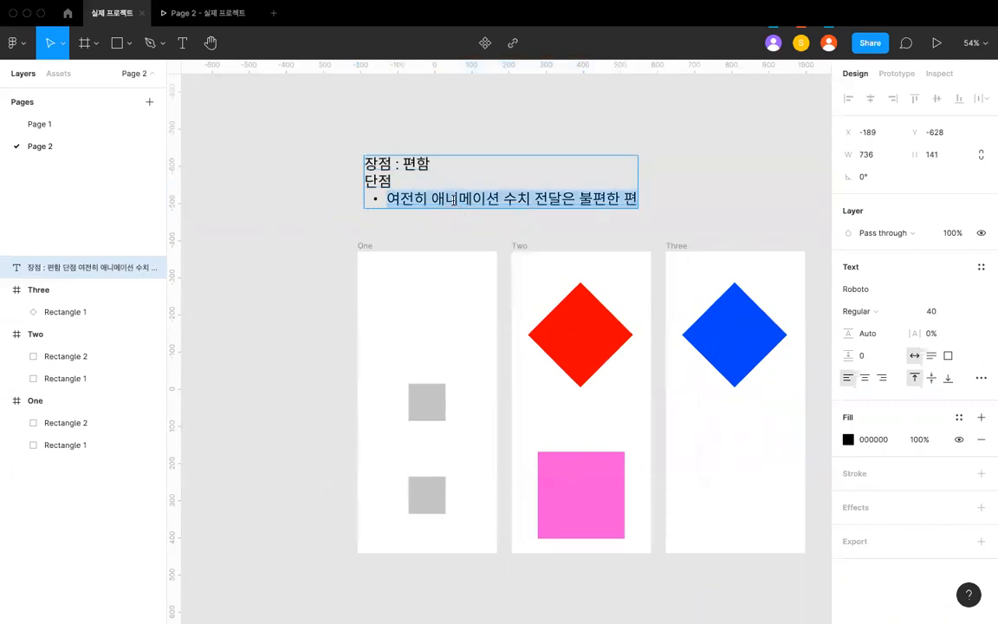
{"action": "key", "text": "BackSpace"}
{"action": "key", "text": "ctrl+z"}
{"action": "left_click", "coordinate": [426, 223]}
- Review frame One's tap interaction to Two, checking its Smart animate easing curve and duration
{"action": "scroll", "coordinate": [425, 222], "scroll_direction": "down", "scroll_amount": 1}
{"action": "scroll", "coordinate": [425, 222], "scroll_direction": "up", "scroll_amount": 2}
{"action": "scroll", "coordinate": [425, 222], "scroll_direction": "down", "scroll_amount": 1}
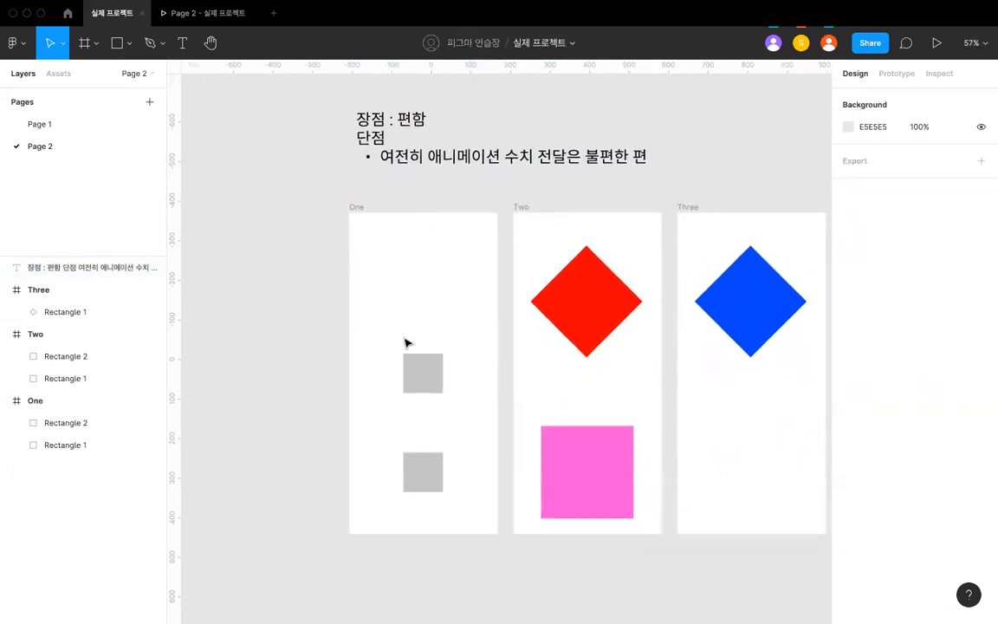
{"action": "left_click", "coordinate": [416, 362]}
{"action": "left_click", "coordinate": [358, 207]}
{"action": "left_click", "coordinate": [892, 75]}
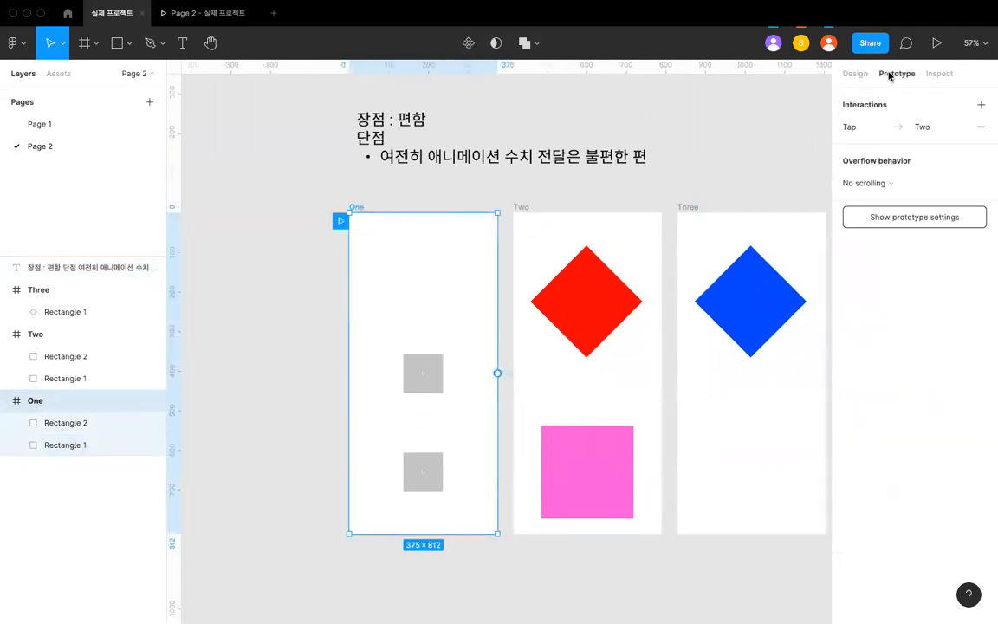
{"action": "left_click", "coordinate": [869, 128]}
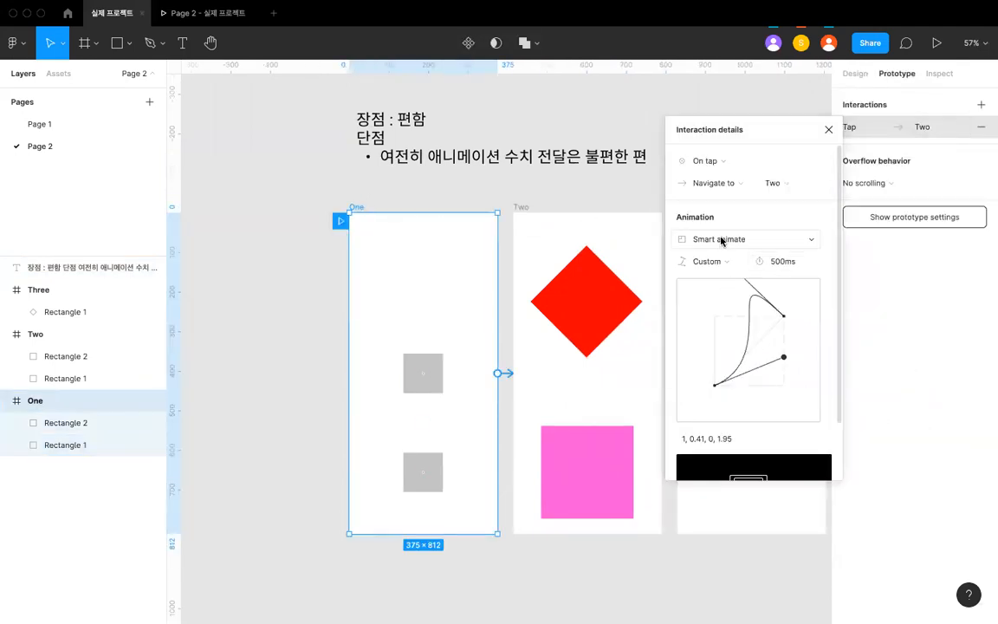
{"action": "scroll", "coordinate": [740, 286], "scroll_direction": "down", "scroll_amount": 2}
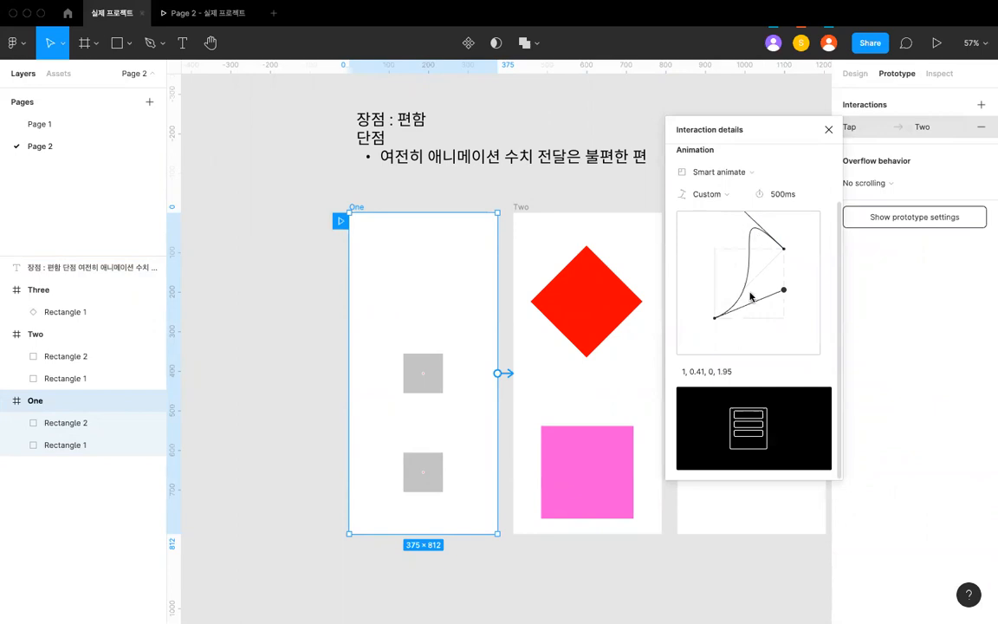
{"action": "scroll", "coordinate": [735, 364], "scroll_direction": "up", "scroll_amount": 3}
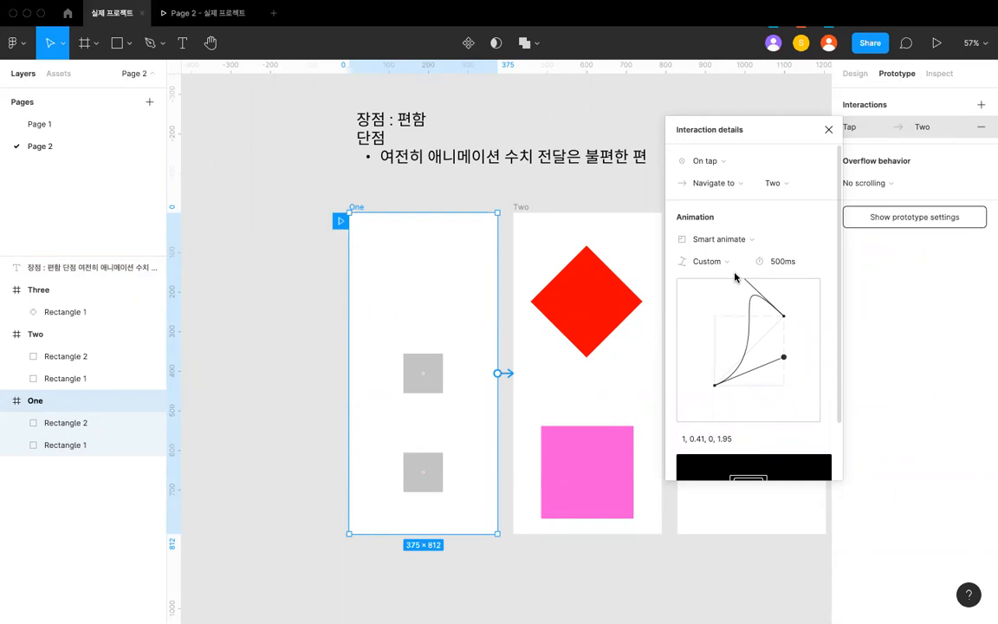
{"action": "scroll", "coordinate": [736, 285], "scroll_direction": "down", "scroll_amount": 2}
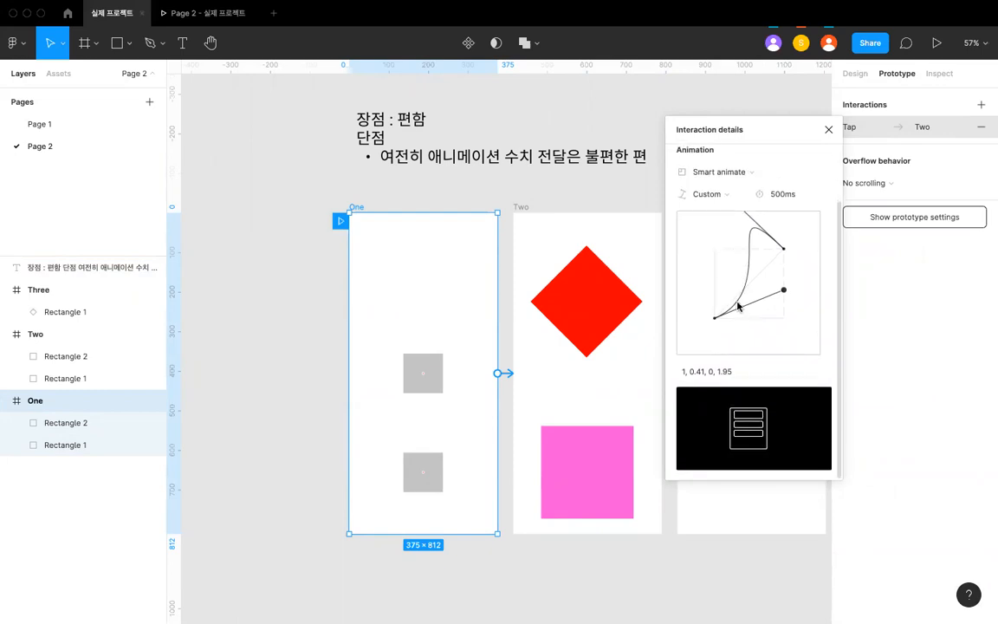
- Inspect the code properties of the upper grey square in One, the red diamond in Two and the text note
{"action": "left_click", "coordinate": [563, 199]}
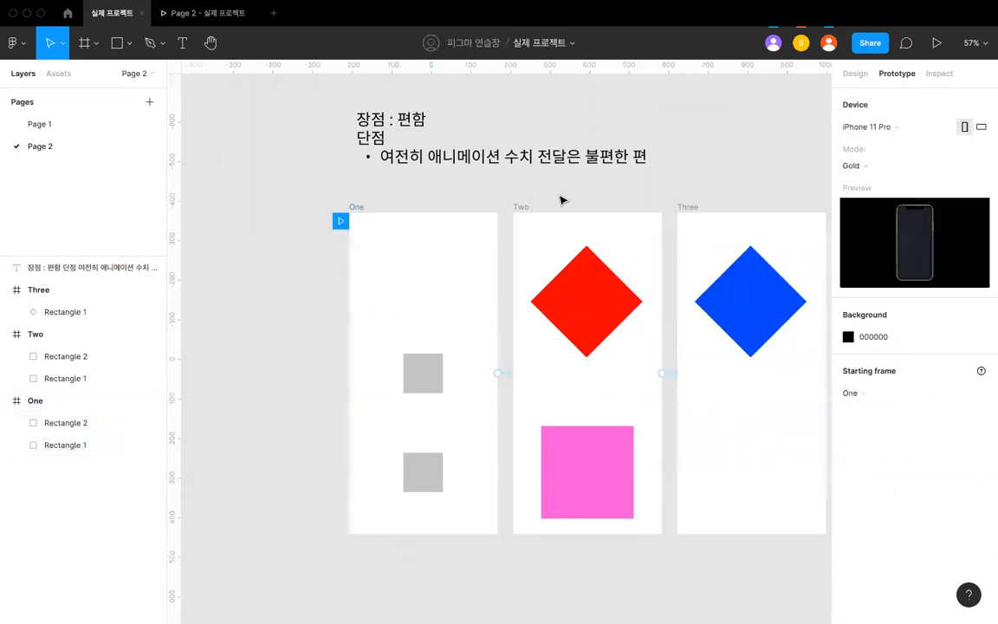
{"action": "left_click", "coordinate": [940, 75]}
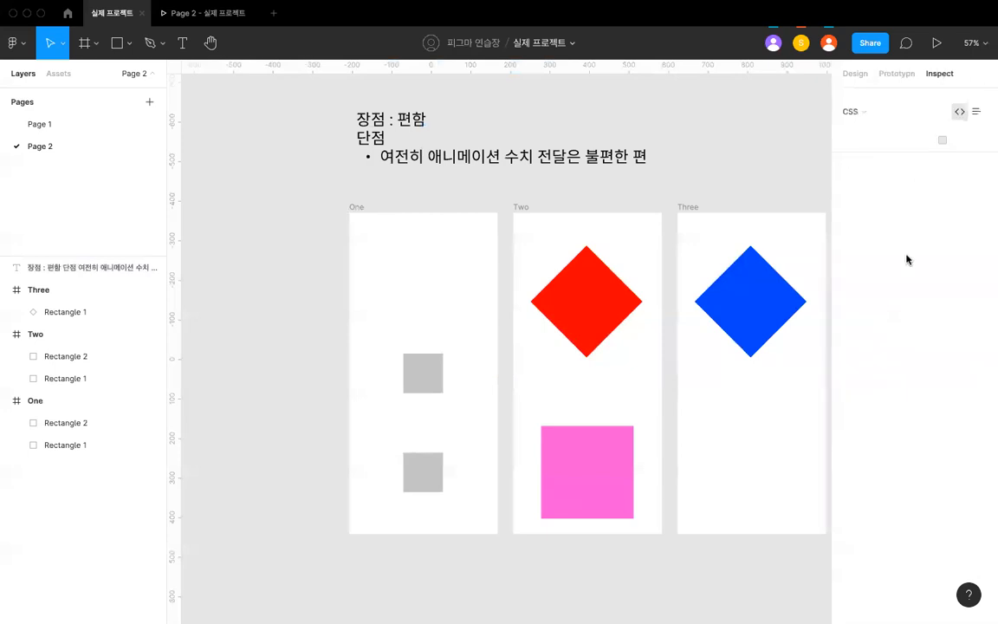
{"action": "left_click", "coordinate": [416, 371]}
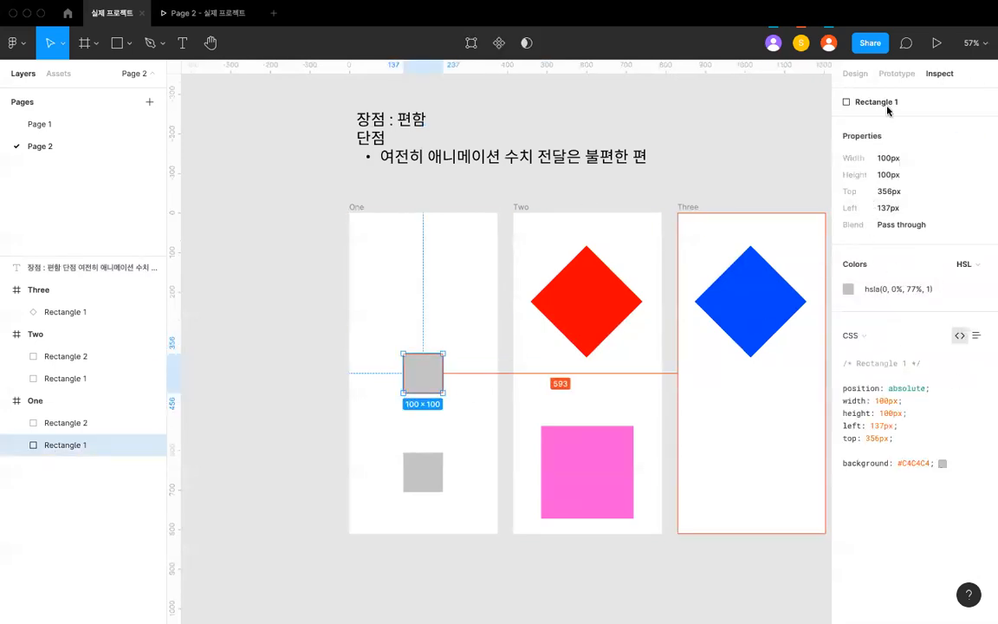
{"action": "left_click", "coordinate": [631, 296]}
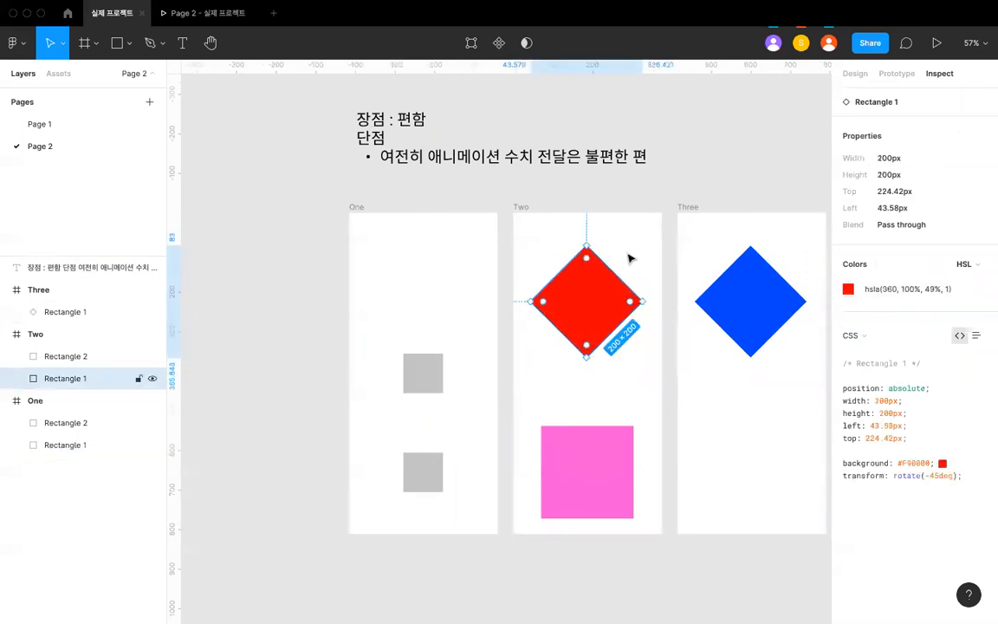
{"action": "left_click", "coordinate": [635, 207]}
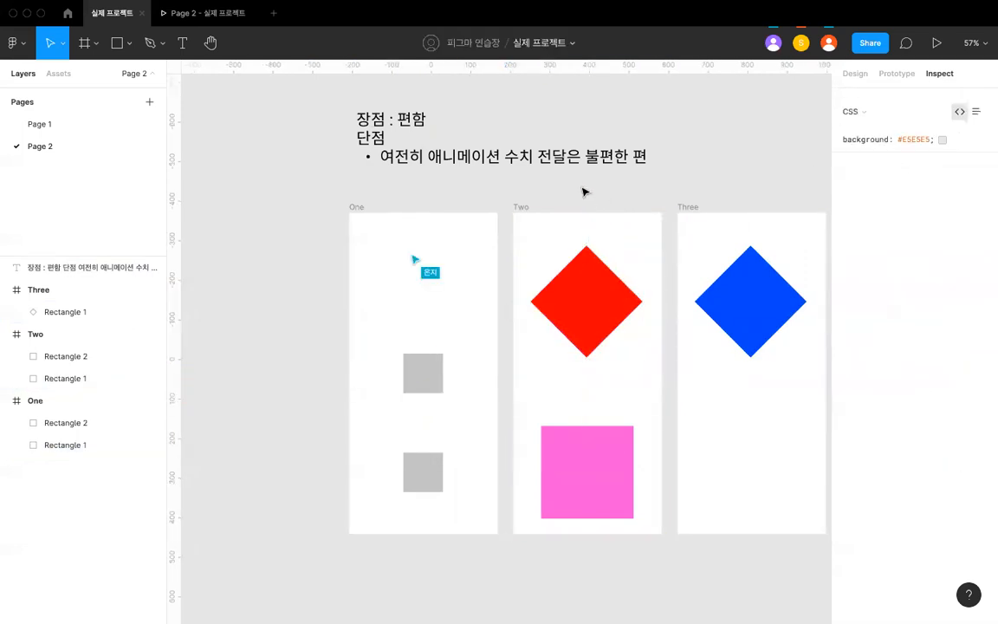
{"action": "left_click", "coordinate": [523, 162]}
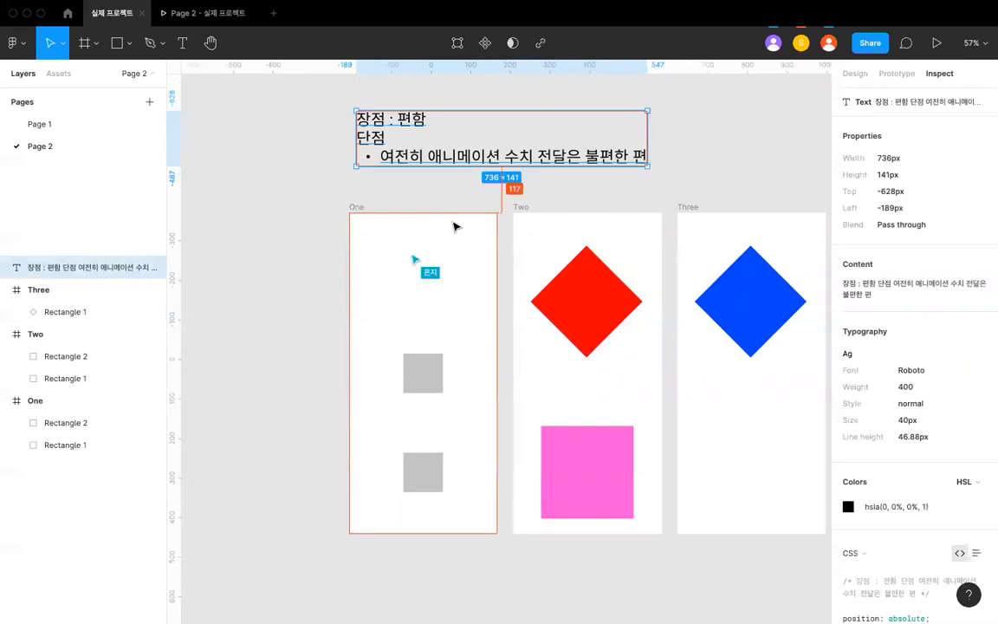
- Inspect the handoff properties of frames Two and One, including the animation values of One's transition
{"action": "left_click", "coordinate": [529, 251]}
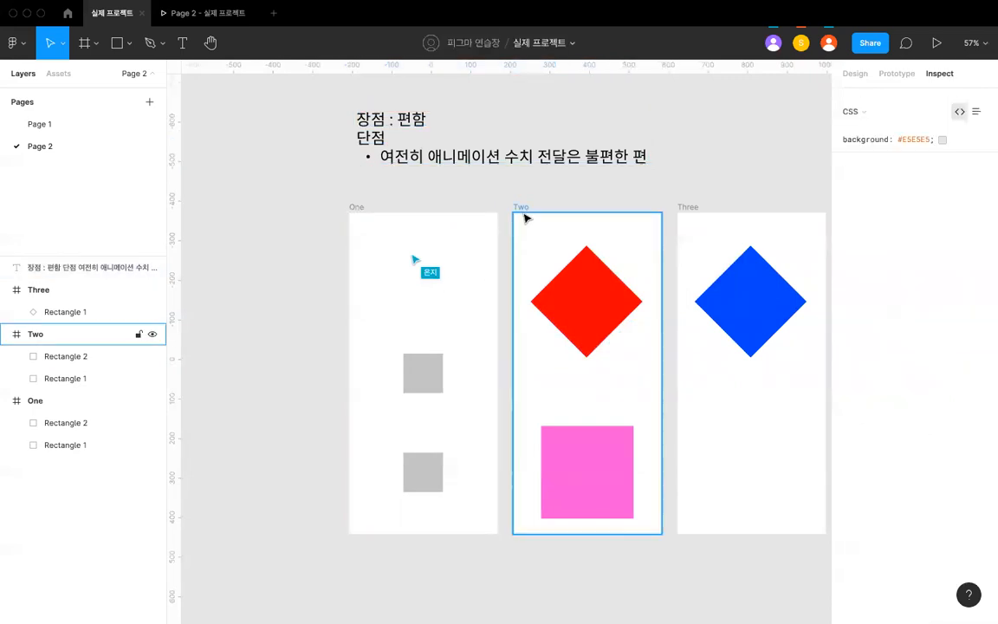
{"action": "left_click", "coordinate": [522, 209]}
{"action": "left_click", "coordinate": [356, 208]}
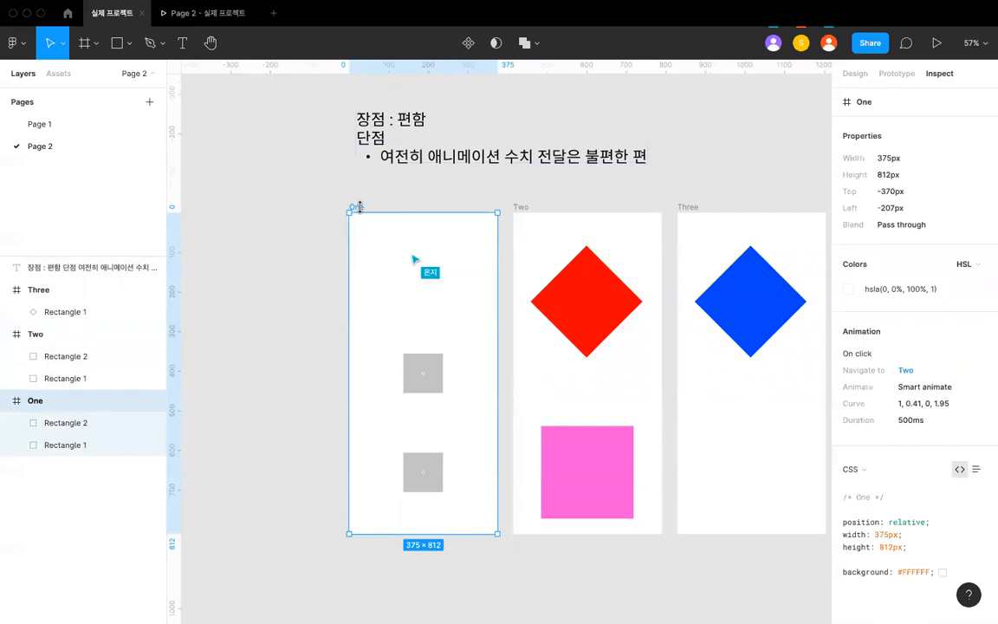
{"action": "scroll", "coordinate": [359, 206], "scroll_direction": "right", "scroll_amount": 2}
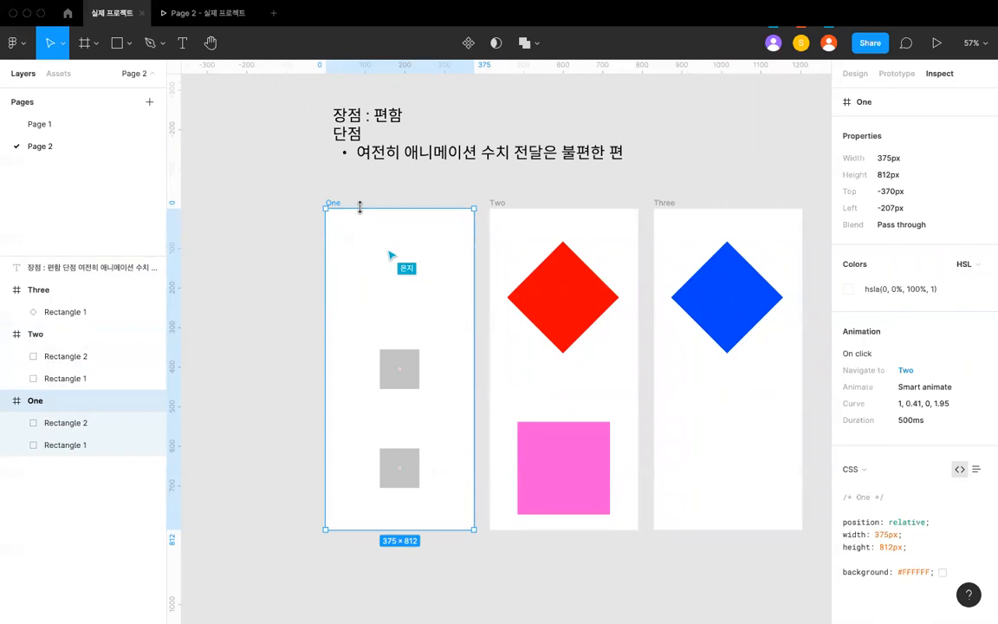
- Compare the inspected properties of the upper grey square, the red diamond and the blue diamond across the three frames
{"action": "left_click", "coordinate": [344, 187]}
{"action": "left_click", "coordinate": [382, 374]}
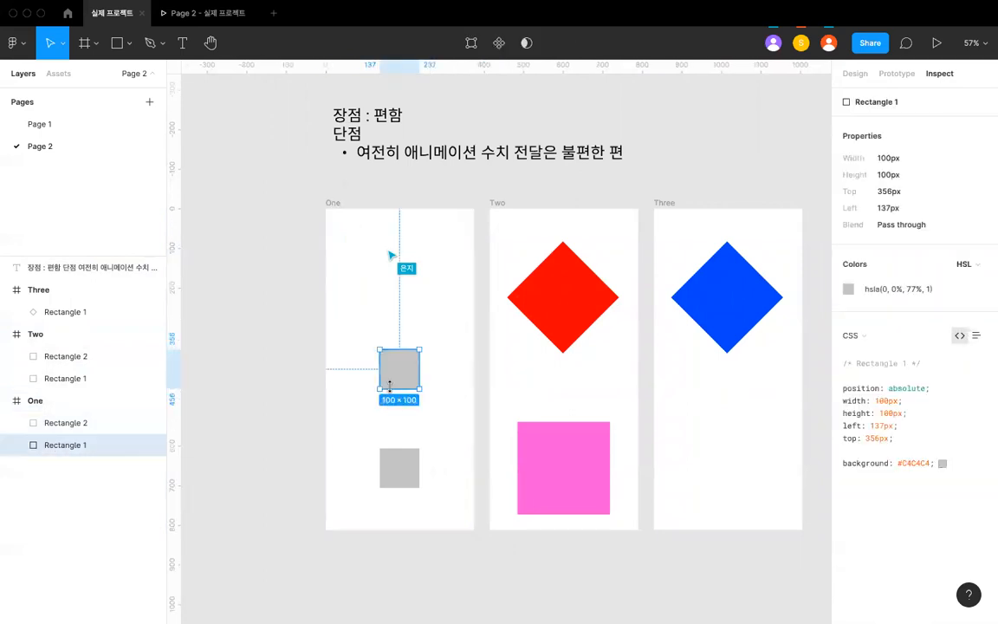
{"action": "left_click", "coordinate": [580, 280]}
{"action": "scroll", "coordinate": [606, 290], "scroll_direction": "right", "scroll_amount": 4}
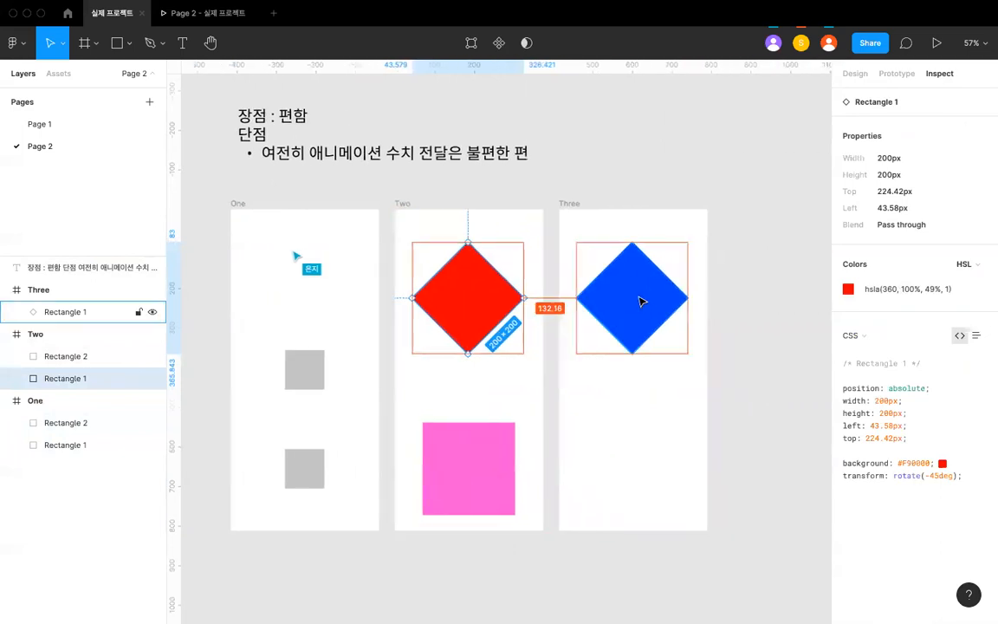
{"action": "left_click", "coordinate": [643, 299]}
{"action": "scroll", "coordinate": [645, 300], "scroll_direction": "down", "scroll_amount": 3}
{"action": "scroll", "coordinate": [644, 299], "scroll_direction": "down", "scroll_amount": 4}
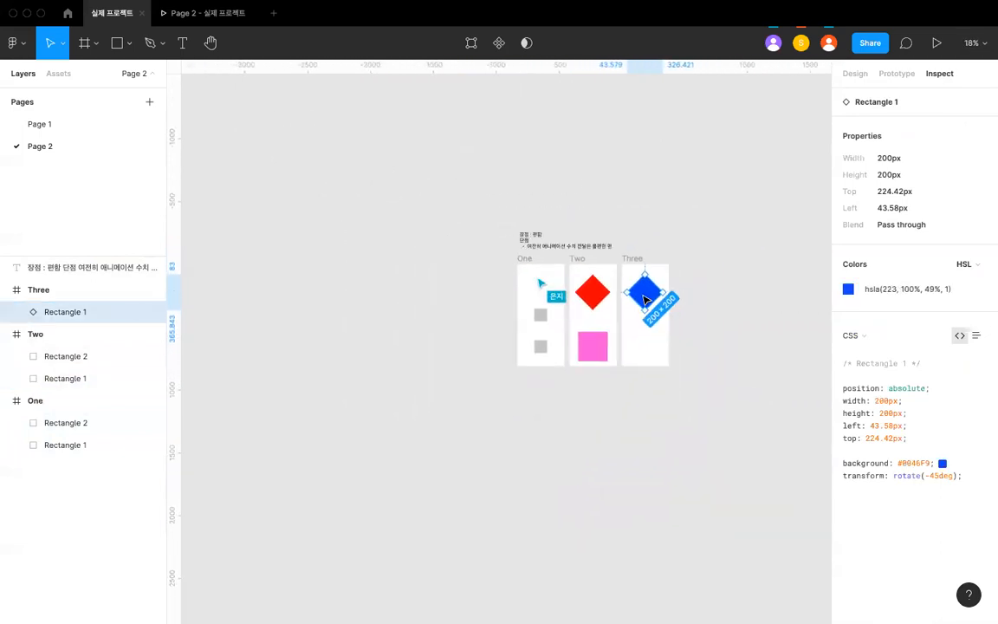
- Move the pros-and-cons note up about 140 px, farther away from the three frames
{"action": "scroll", "coordinate": [644, 300], "scroll_direction": "down", "scroll_amount": 1}
{"action": "scroll", "coordinate": [645, 300], "scroll_direction": "up", "scroll_amount": 3}
{"action": "scroll", "coordinate": [644, 300], "scroll_direction": "down", "scroll_amount": 2}
{"action": "scroll", "coordinate": [645, 300], "scroll_direction": "up", "scroll_amount": 3}
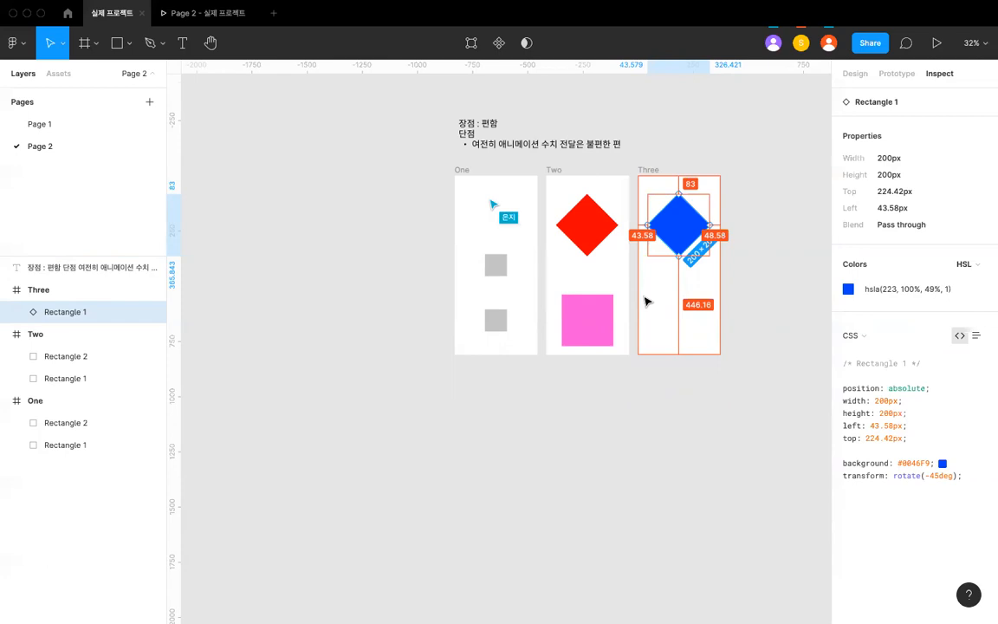
{"action": "scroll", "coordinate": [641, 290], "scroll_direction": "up", "scroll_amount": 3}
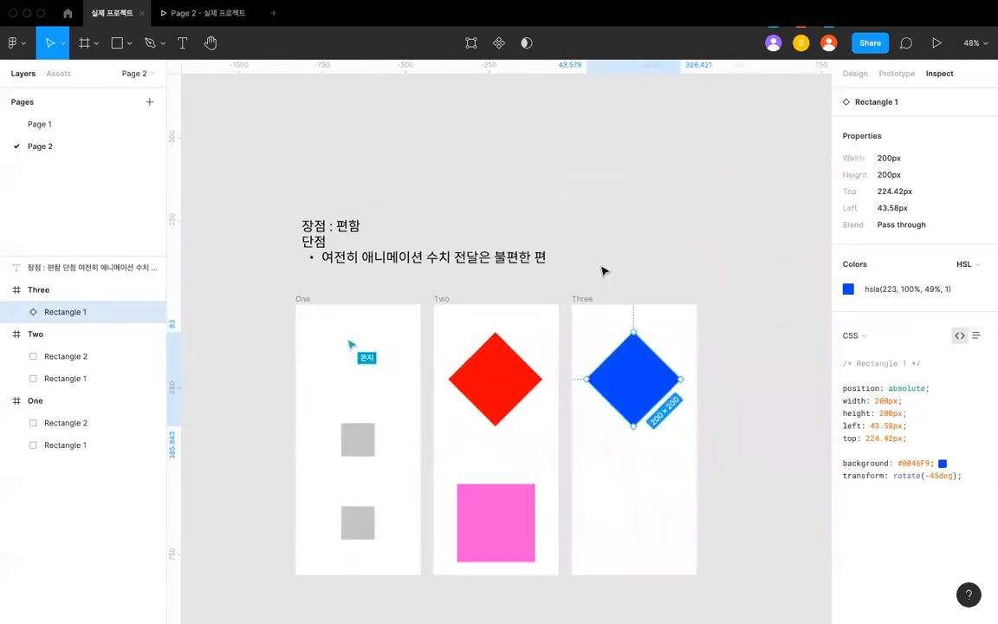
{"action": "left_click", "coordinate": [536, 262]}
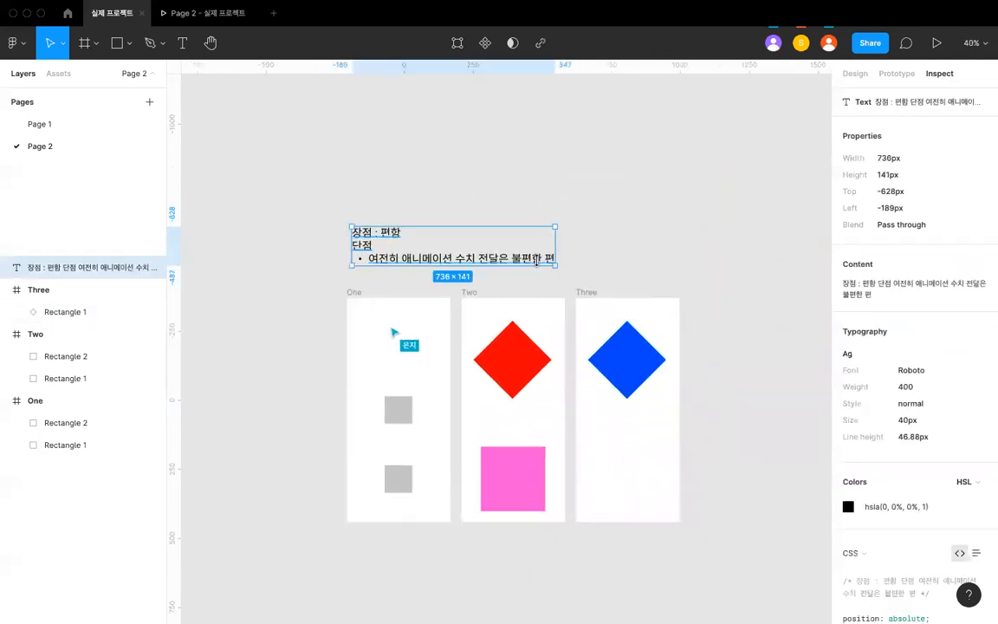
{"action": "left_click", "coordinate": [592, 263]}
{"action": "left_click_drag", "start_coordinate": [535, 262], "coordinate": [535, 222]}
- Add a second drawback bullet at the end of the note: "이렇게 만든 인터렉션은 -> 컴포넌트화를 시킬 수 없다"
{"action": "double_click", "coordinate": [534, 221]}
{"action": "key", "text": "Right"}
{"action": "key", "text": "Return"}
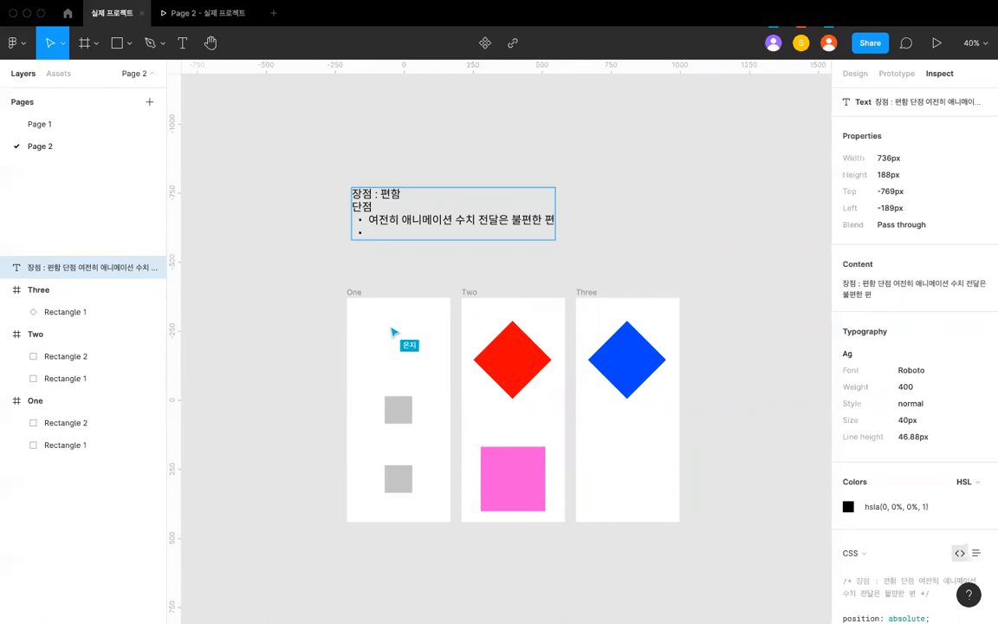
{"action": "type", "text": "이렇게 만든"}
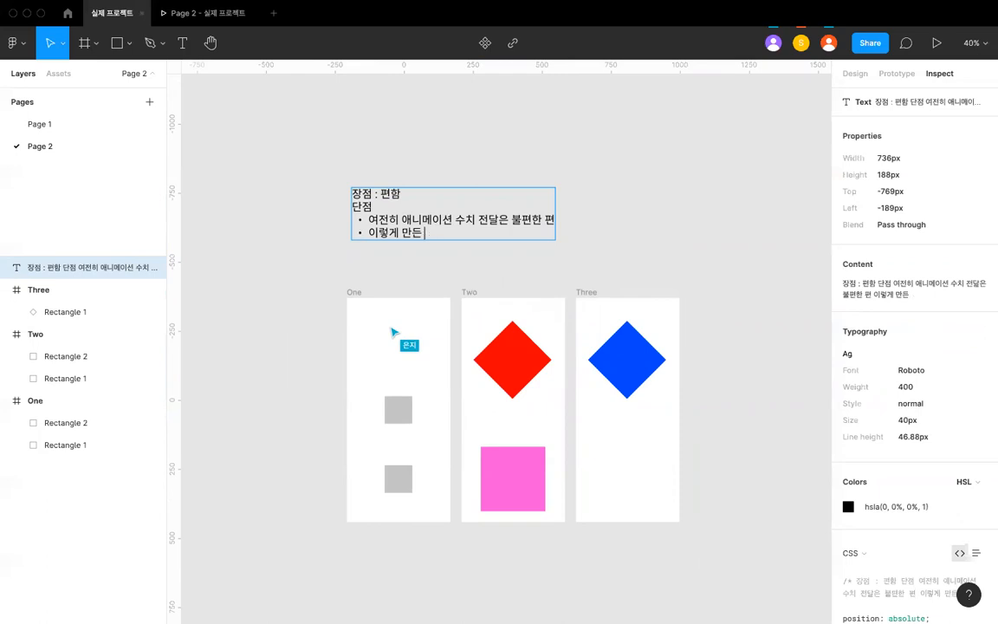
{"action": "type", "text": " 인터렉션은 ->"}
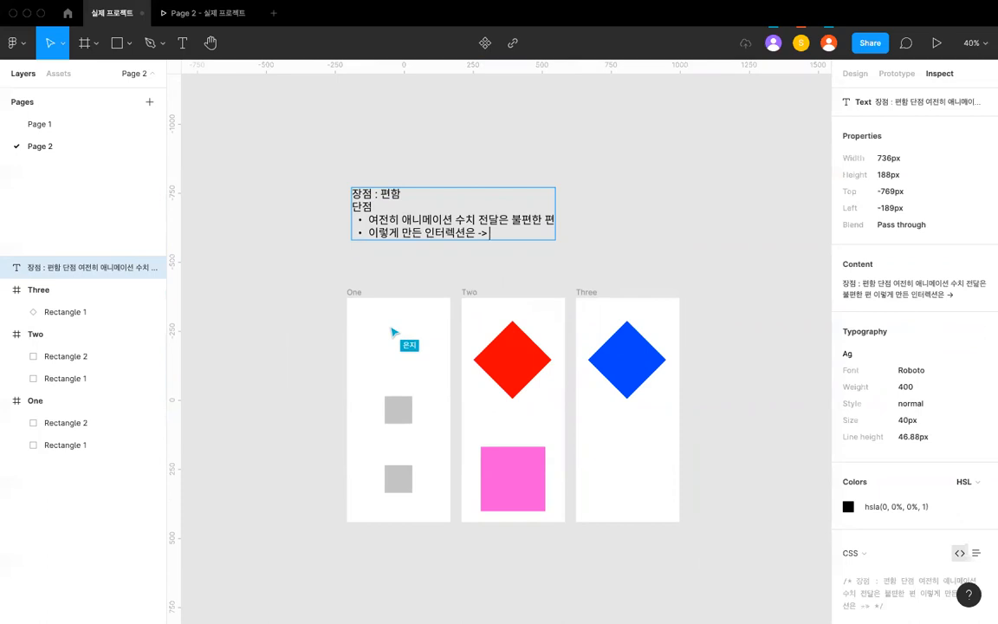
{"action": "type", "text": " 컴포넌툴트화를 시킬 수 없다"}
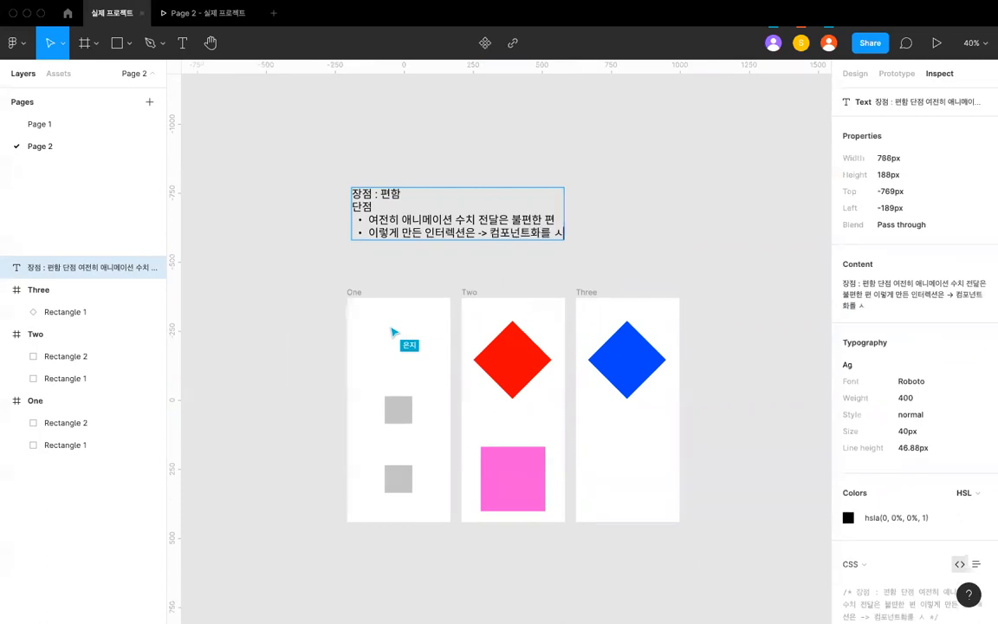
{"action": "key", "text": "Escape"}
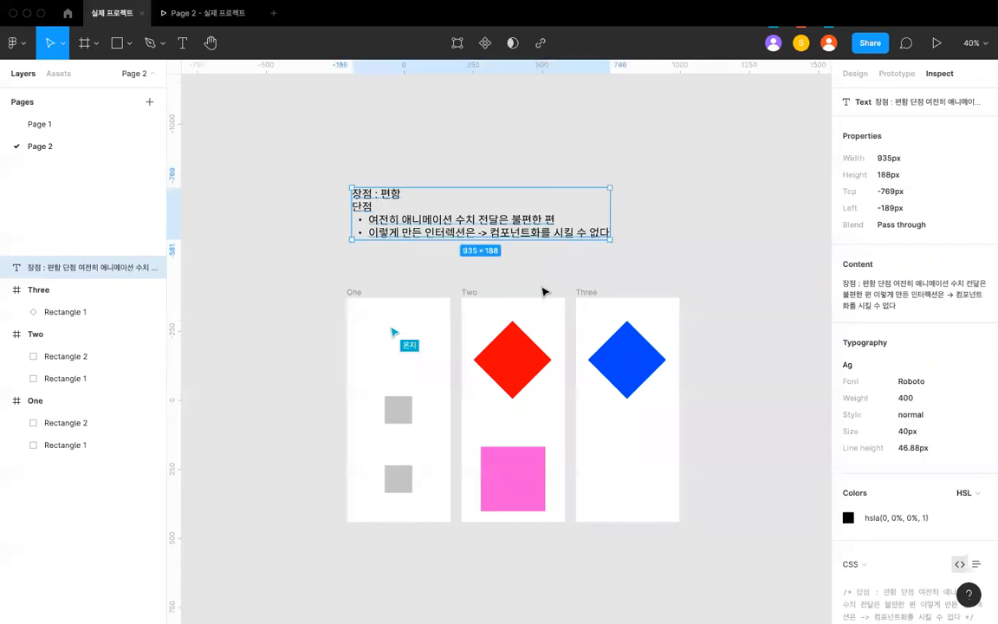
{"action": "left_click", "coordinate": [530, 284]}
- Move the note farther up to about -1174 px from the top, leaving free space above the frames
{"action": "scroll", "coordinate": [530, 285], "scroll_direction": "up", "scroll_amount": 2}
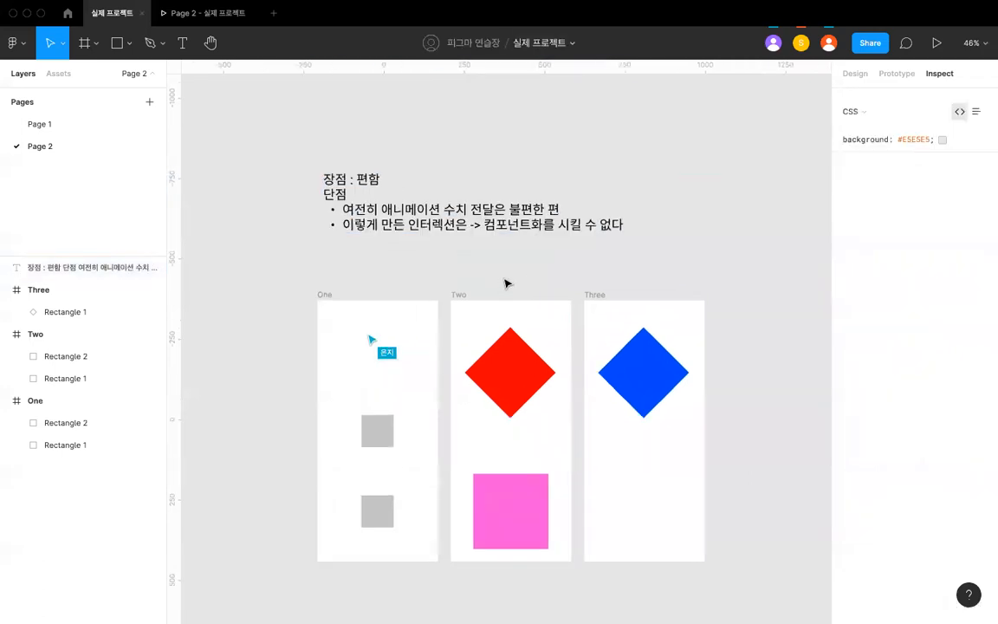
{"action": "scroll", "coordinate": [505, 283], "scroll_direction": "up", "scroll_amount": 5}
{"action": "scroll", "coordinate": [506, 283], "scroll_direction": "down", "scroll_amount": 5}
{"action": "scroll", "coordinate": [506, 283], "scroll_direction": "left", "scroll_amount": 2}
{"action": "scroll", "coordinate": [506, 283], "scroll_direction": "down", "scroll_amount": 4}
{"action": "scroll", "coordinate": [506, 283], "scroll_direction": "up", "scroll_amount": 3}
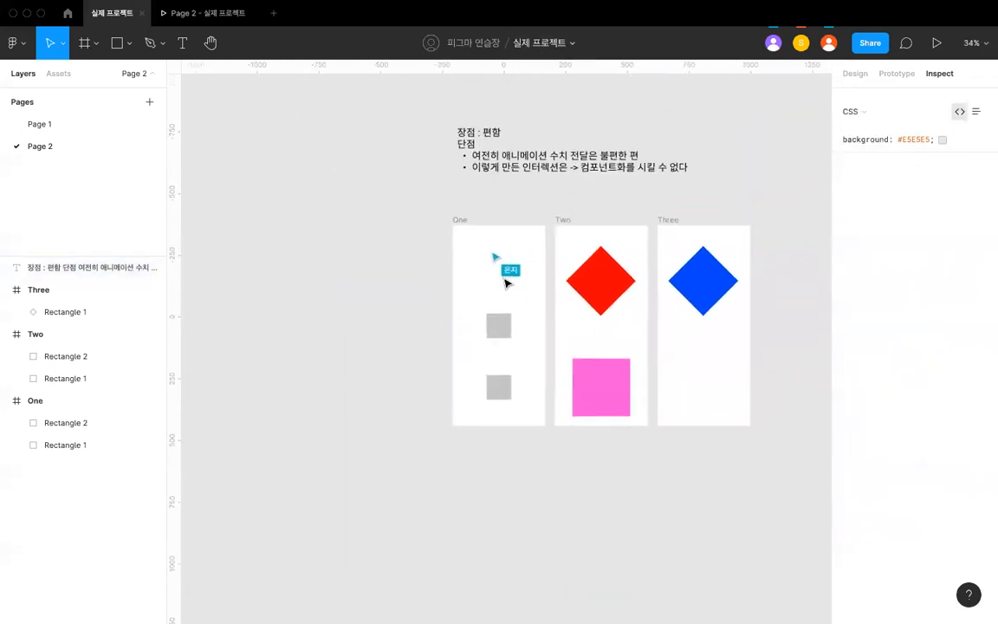
{"action": "scroll", "coordinate": [479, 173], "scroll_direction": "up", "scroll_amount": 4}
{"action": "left_click_drag", "start_coordinate": [479, 164], "coordinate": [481, 59]}
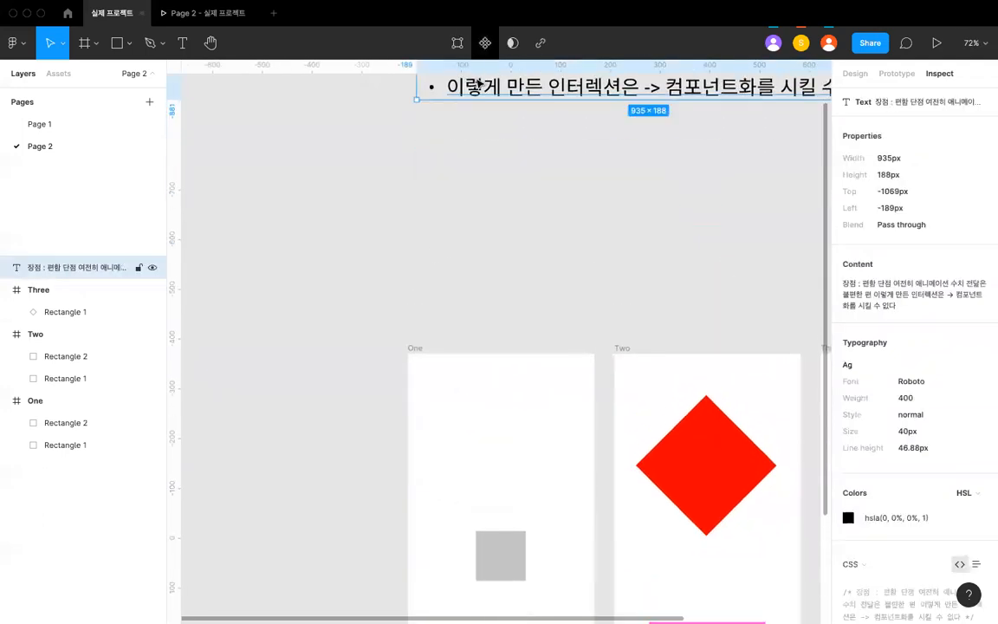
{"action": "scroll", "coordinate": [483, 183], "scroll_direction": "down", "scroll_amount": 4}
{"action": "scroll", "coordinate": [485, 182], "scroll_direction": "up", "scroll_amount": 4}
{"action": "left_click_drag", "start_coordinate": [481, 167], "coordinate": [484, 114]}
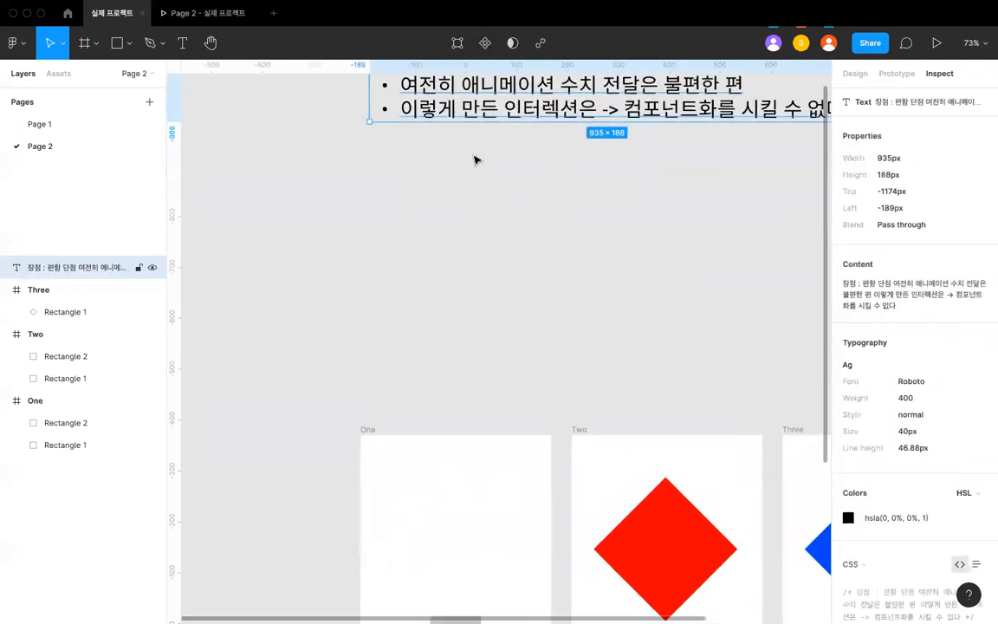
{"action": "left_click", "coordinate": [426, 204]}
{"action": "left_click", "coordinate": [56, 75]}
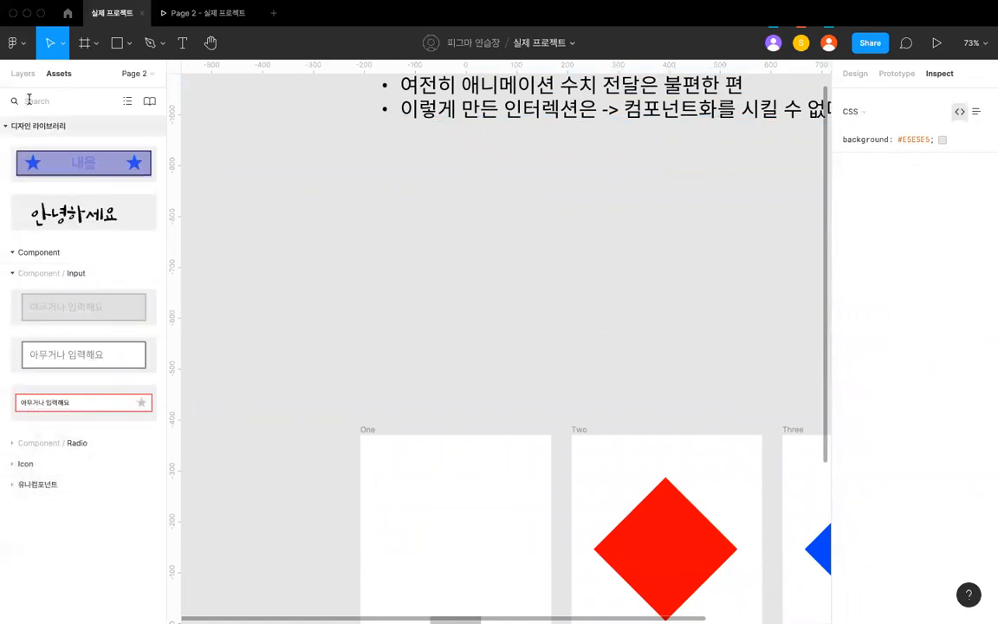
{"action": "left_click", "coordinate": [23, 74]}
{"action": "scroll", "coordinate": [459, 260], "scroll_direction": "down", "scroll_amount": 5}
{"action": "scroll", "coordinate": [459, 260], "scroll_direction": "up", "scroll_amount": 1}
{"action": "scroll", "coordinate": [459, 260], "scroll_direction": "right", "scroll_amount": 1}
{"action": "left_click", "coordinate": [456, 239]}
{"action": "scroll", "coordinate": [456, 239], "scroll_direction": "up", "scroll_amount": 4}
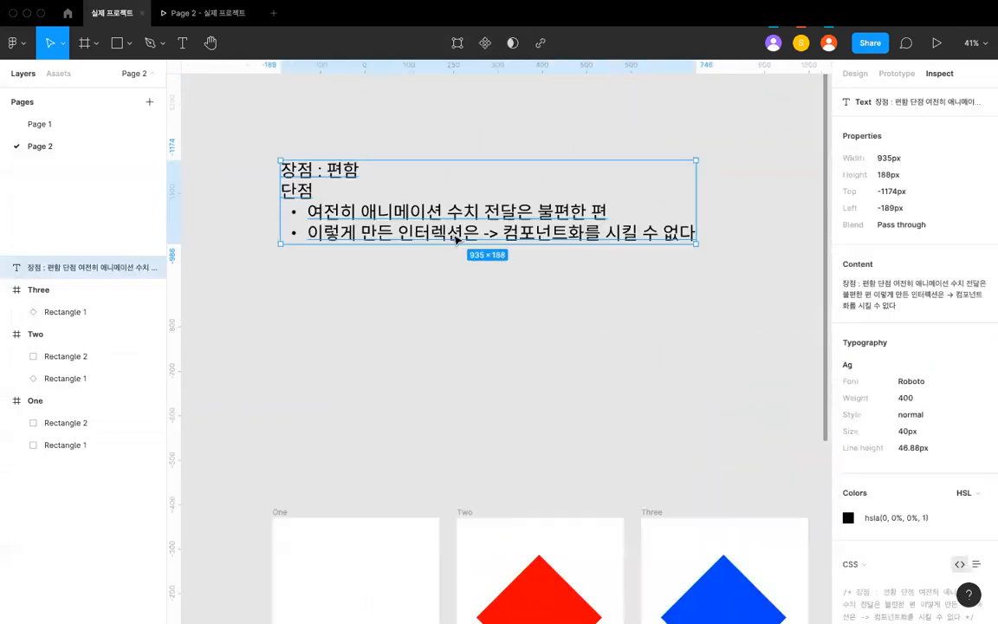
{"action": "left_click", "coordinate": [404, 339]}
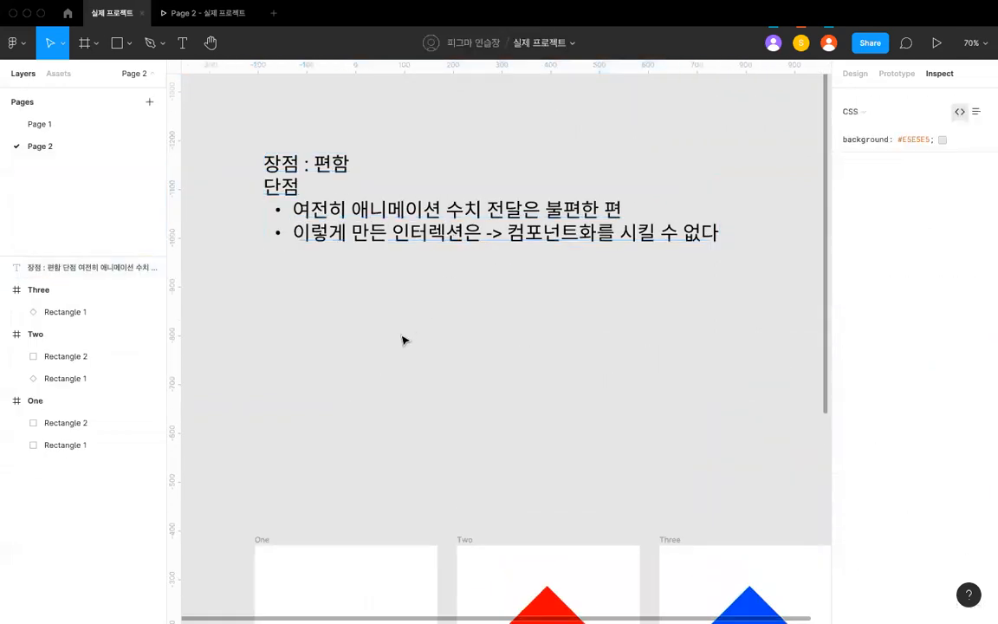
- Place an instance of the 디자인 라이브러리 component with two blue stars and "내용" between the note and the frames
{"action": "left_click", "coordinate": [58, 74]}
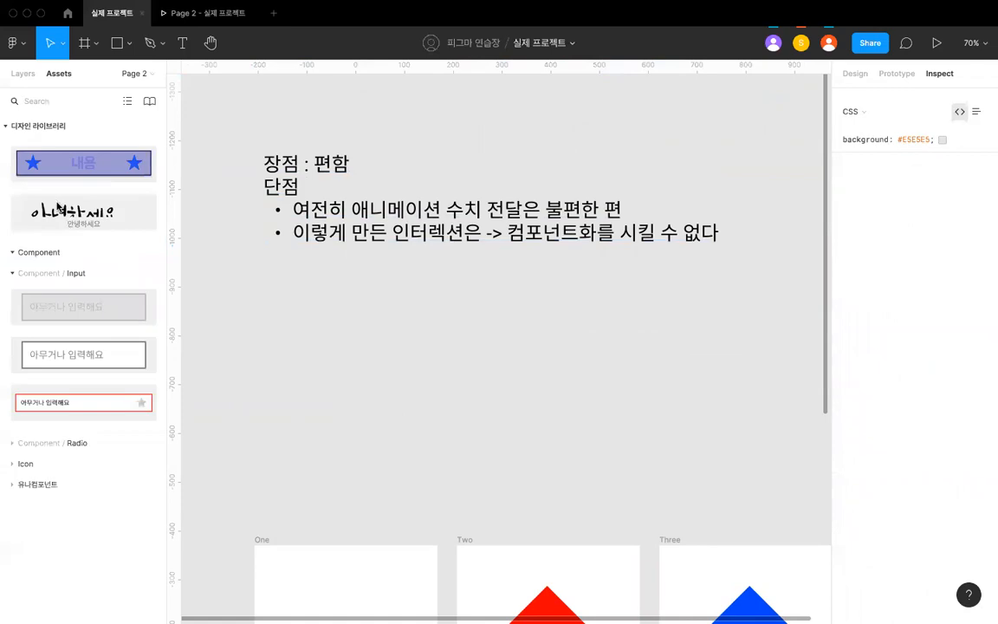
{"action": "left_click_drag", "start_coordinate": [129, 159], "coordinate": [435, 334]}
{"action": "left_click", "coordinate": [445, 414]}
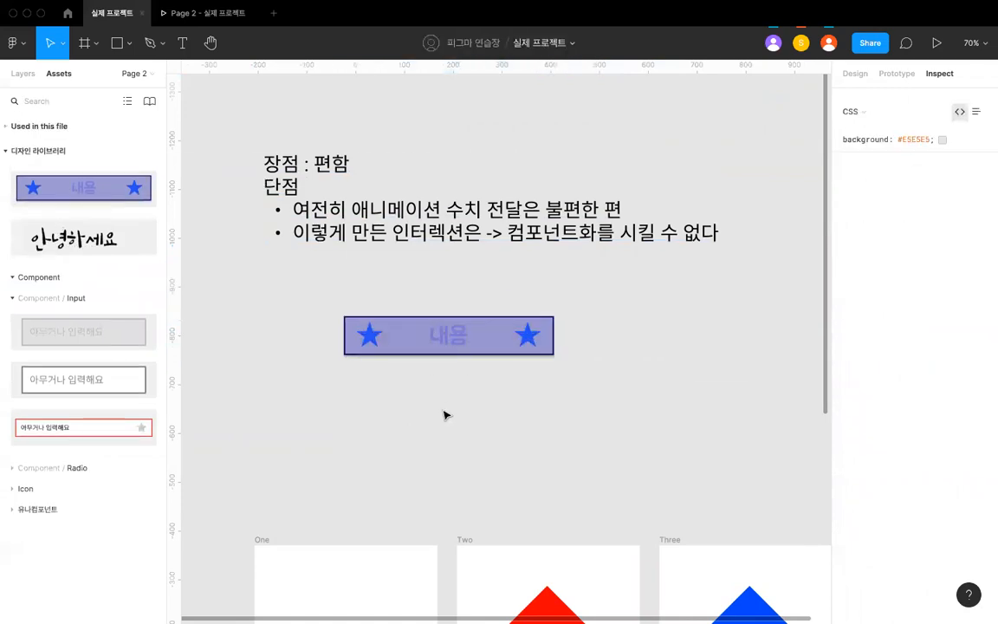
- Examine the placed star component and its handoff properties, comparing it with the note and the frames One, Two and Three
{"action": "scroll", "coordinate": [451, 420], "scroll_direction": "down", "scroll_amount": 1}
{"action": "left_click", "coordinate": [447, 343]}
{"action": "scroll", "coordinate": [445, 343], "scroll_direction": "up", "scroll_amount": 2}
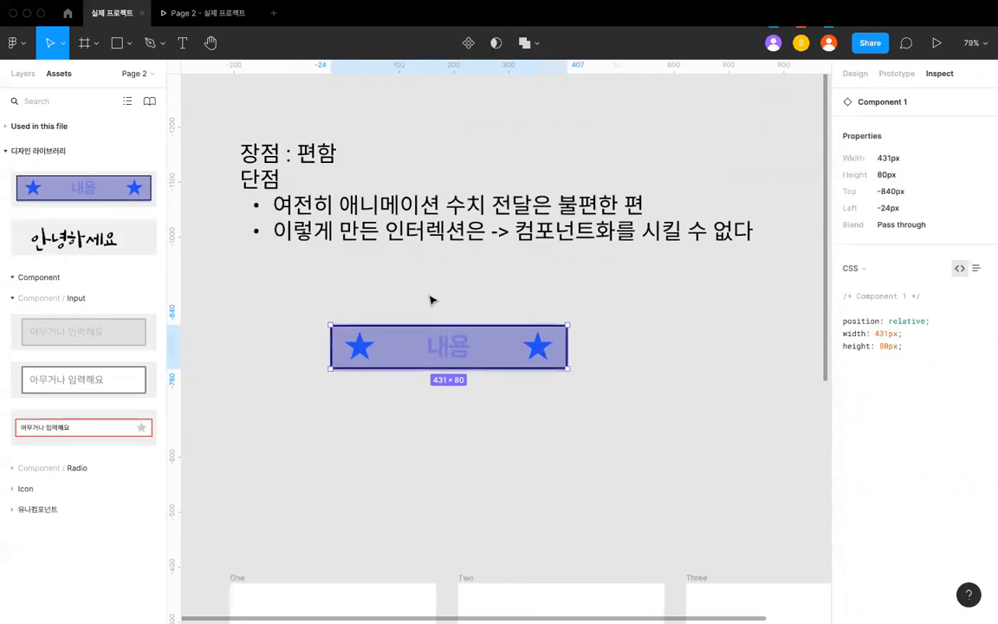
{"action": "scroll", "coordinate": [417, 394], "scroll_direction": "down", "scroll_amount": 1}
{"action": "scroll", "coordinate": [420, 390], "scroll_direction": "down", "scroll_amount": 3}
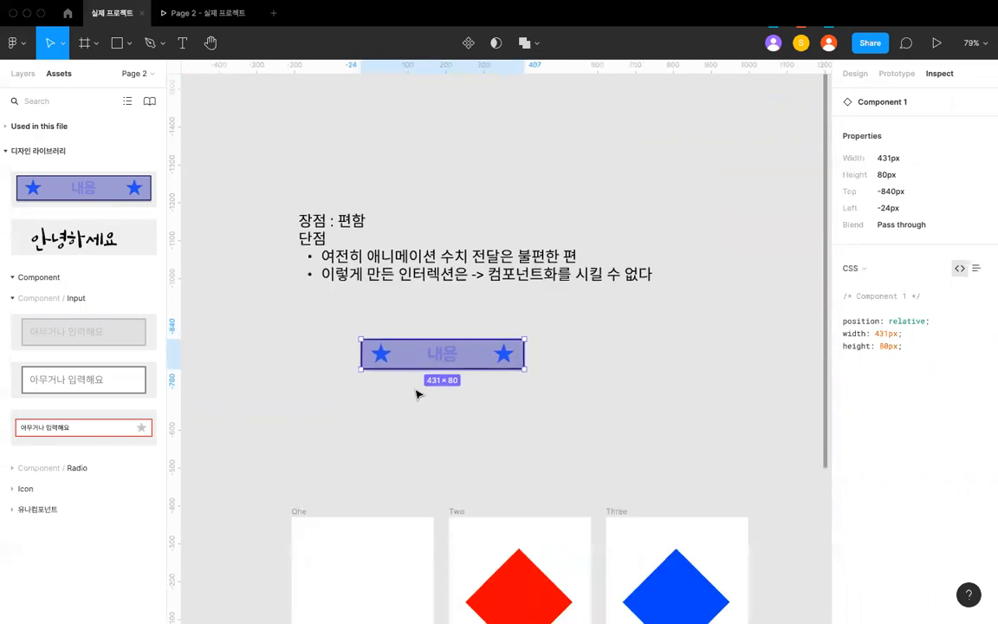
{"action": "scroll", "coordinate": [517, 479], "scroll_direction": "down", "scroll_amount": 3}
{"action": "scroll", "coordinate": [530, 502], "scroll_direction": "down", "scroll_amount": 3}
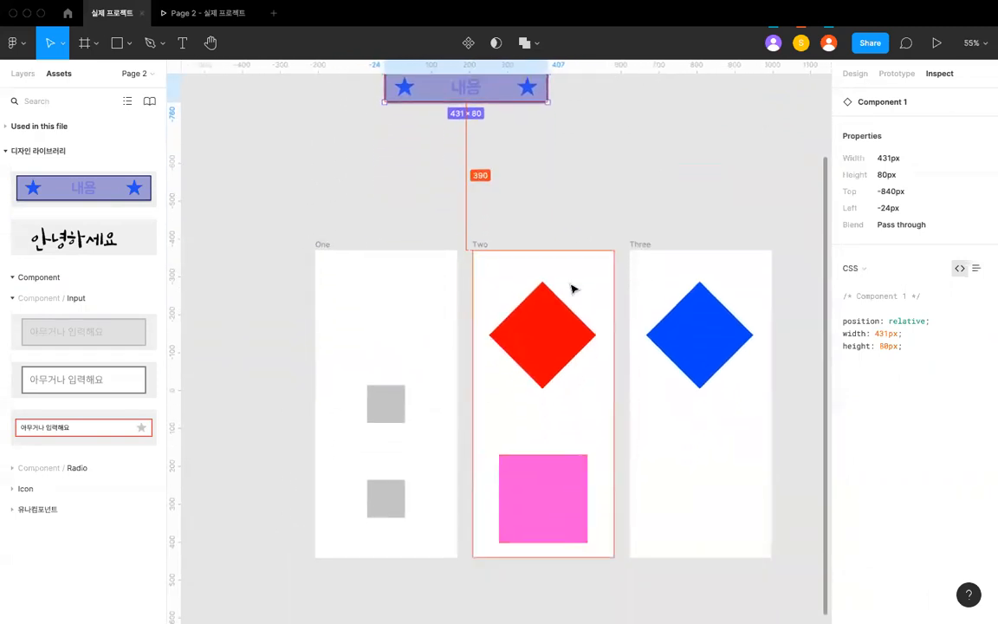
{"action": "scroll", "coordinate": [573, 285], "scroll_direction": "up", "scroll_amount": 4}
{"action": "left_click", "coordinate": [533, 229]}
{"action": "left_click", "coordinate": [509, 208]}
{"action": "scroll", "coordinate": [512, 214], "scroll_direction": "up", "scroll_amount": 4}
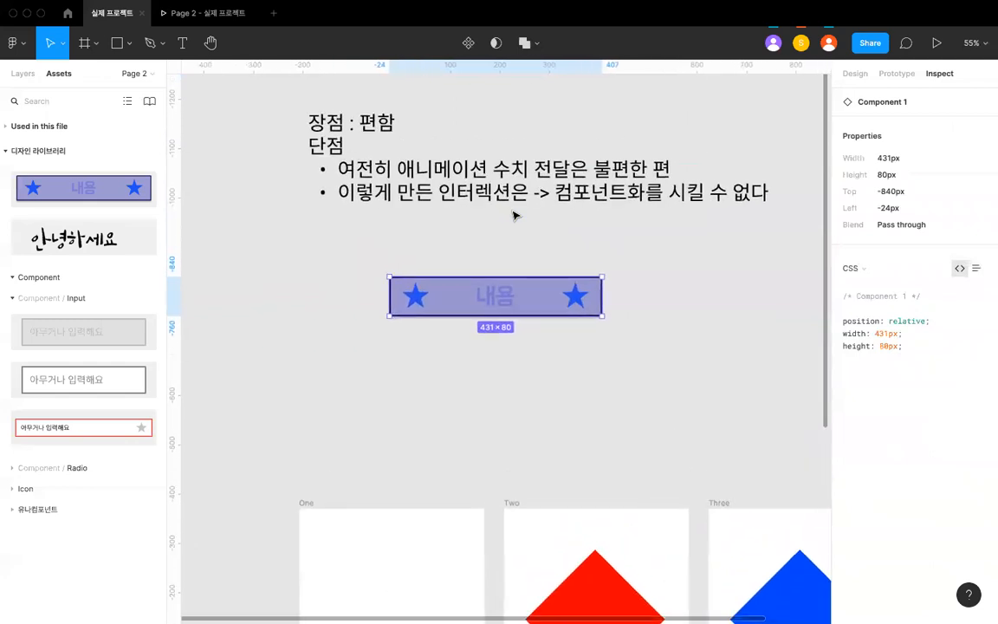
{"action": "scroll", "coordinate": [423, 295], "scroll_direction": "down", "scroll_amount": 2}
{"action": "scroll", "coordinate": [423, 297], "scroll_direction": "down", "scroll_amount": 3}
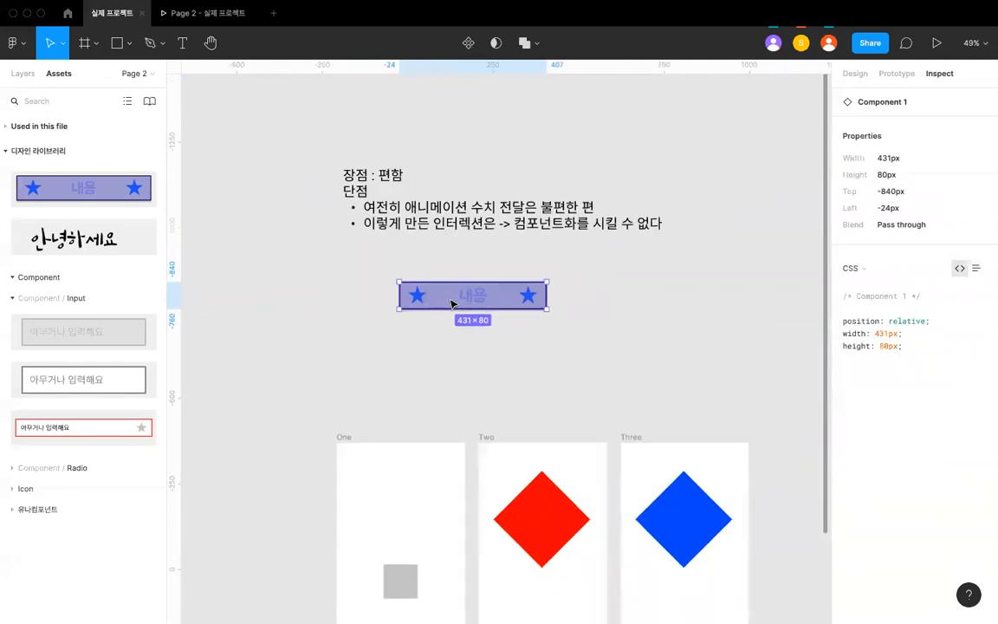
{"action": "scroll", "coordinate": [452, 304], "scroll_direction": "down", "scroll_amount": 2}
{"action": "scroll", "coordinate": [456, 304], "scroll_direction": "up", "scroll_amount": 4}
{"action": "scroll", "coordinate": [446, 306], "scroll_direction": "down", "scroll_amount": 3}
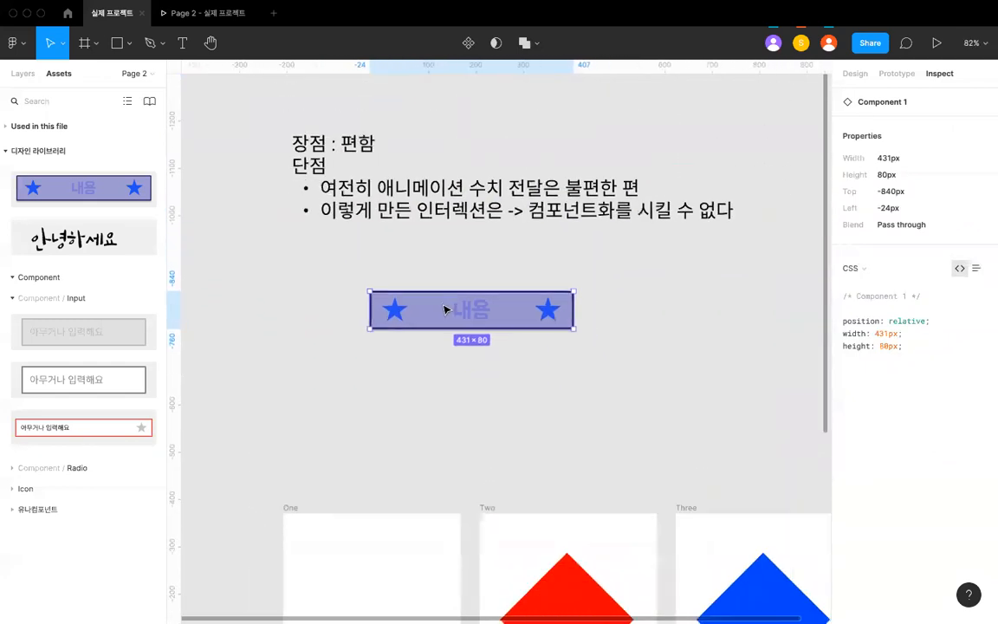
{"action": "left_click", "coordinate": [455, 351]}
{"action": "scroll", "coordinate": [440, 240], "scroll_direction": "down", "scroll_amount": 1}
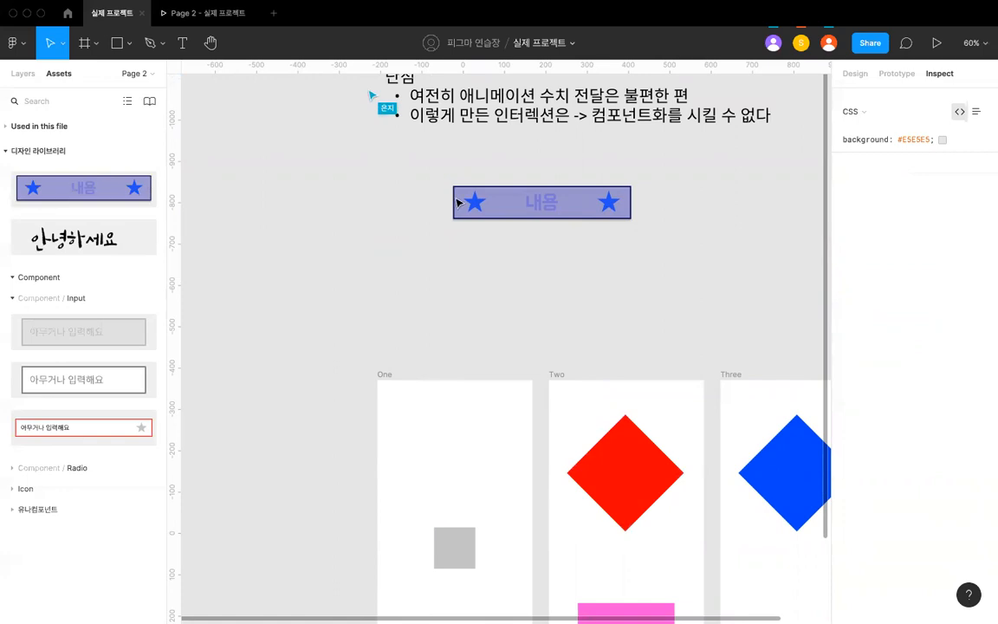
{"action": "scroll", "coordinate": [642, 470], "scroll_direction": "down", "scroll_amount": 3}
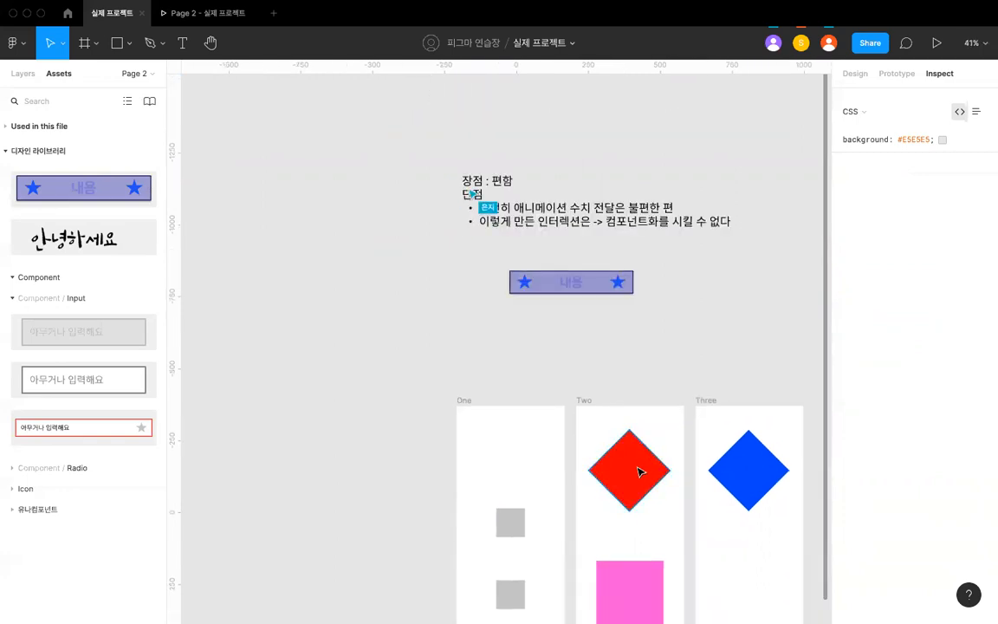
{"action": "scroll", "coordinate": [639, 470], "scroll_direction": "down", "scroll_amount": 2}
{"action": "scroll", "coordinate": [639, 470], "scroll_direction": "right", "scroll_amount": 2}
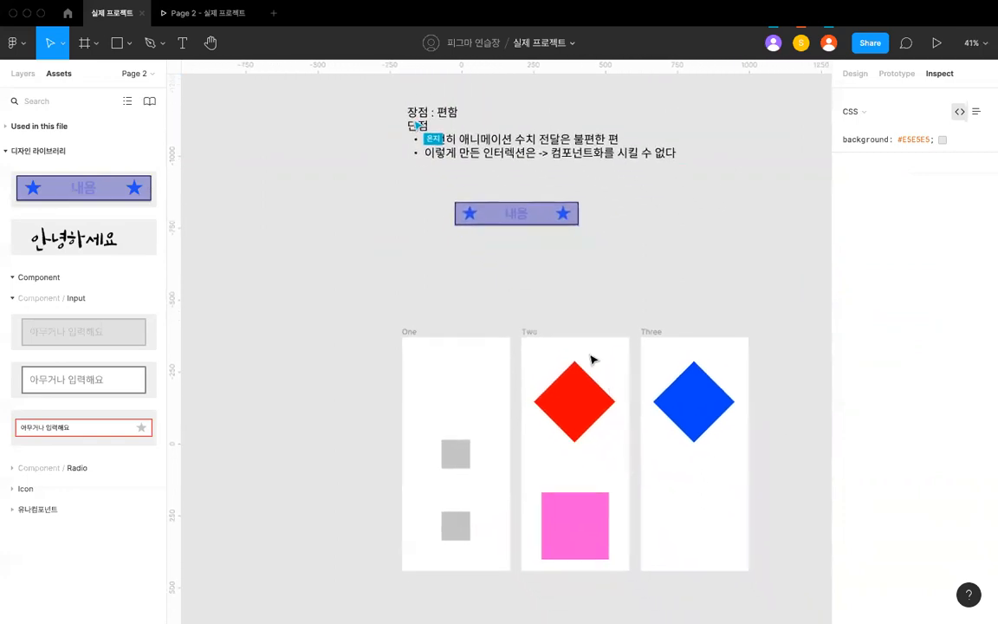
- Duplicate the star component instance and put the copy to its right at the same height
{"action": "left_click", "coordinate": [555, 216]}
{"action": "scroll", "coordinate": [491, 239], "scroll_direction": "up", "scroll_amount": 2}
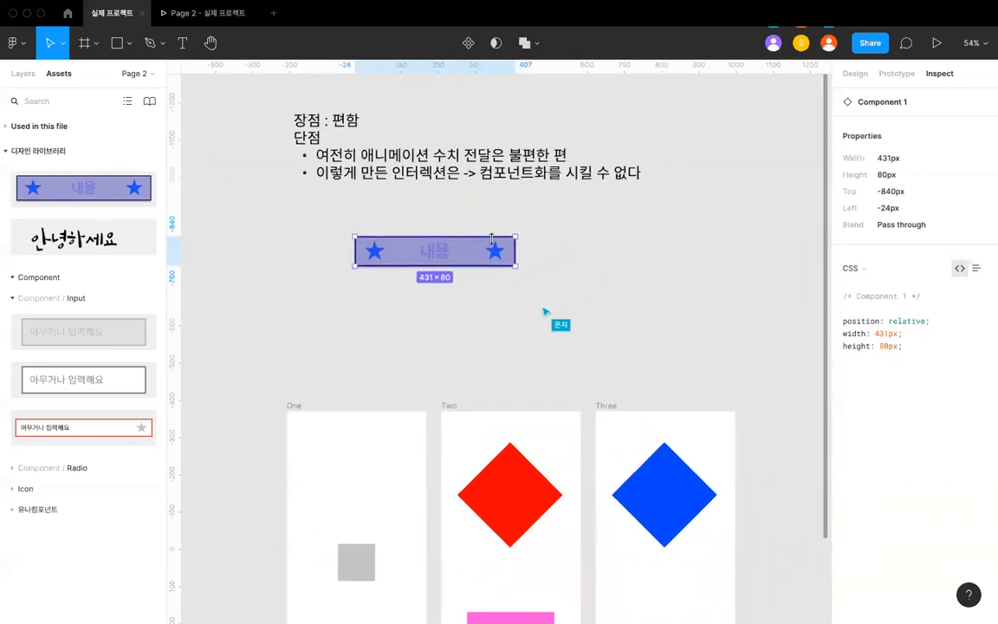
{"action": "scroll", "coordinate": [387, 246], "scroll_direction": "up", "scroll_amount": 3}
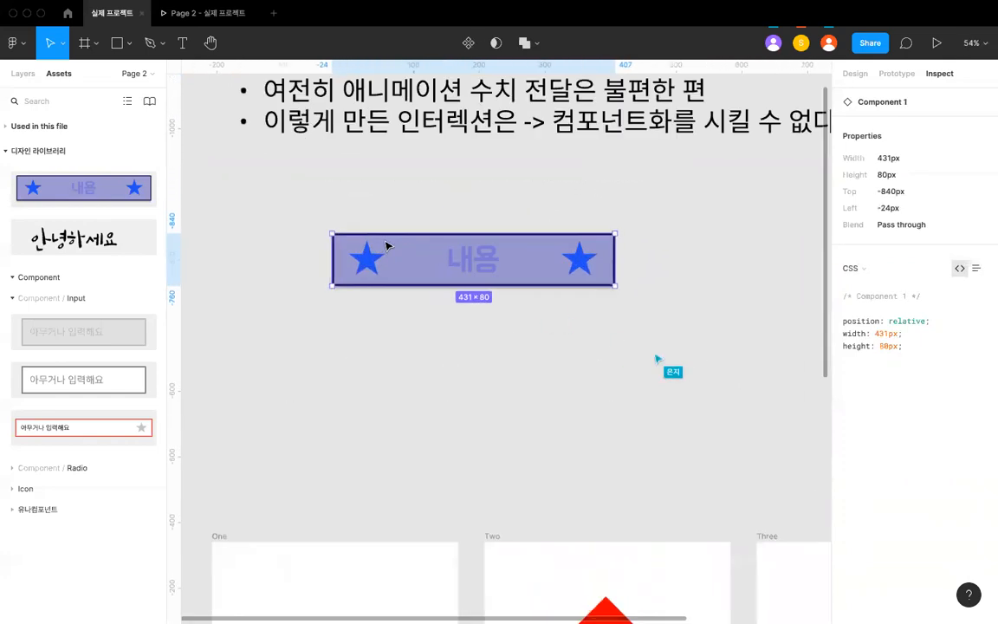
{"action": "scroll", "coordinate": [387, 246], "scroll_direction": "down", "scroll_amount": 3}
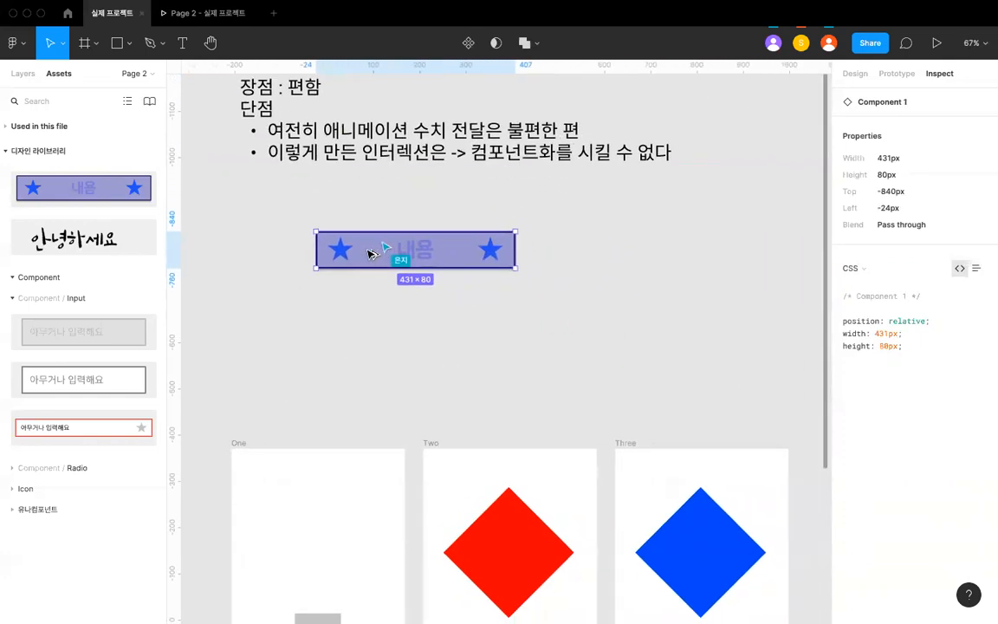
{"action": "left_click_drag", "start_coordinate": [393, 251], "coordinate": [673, 251]}
- Change the fill of the background rectangle in the copied component instance to grey
{"action": "double_click", "coordinate": [668, 265]}
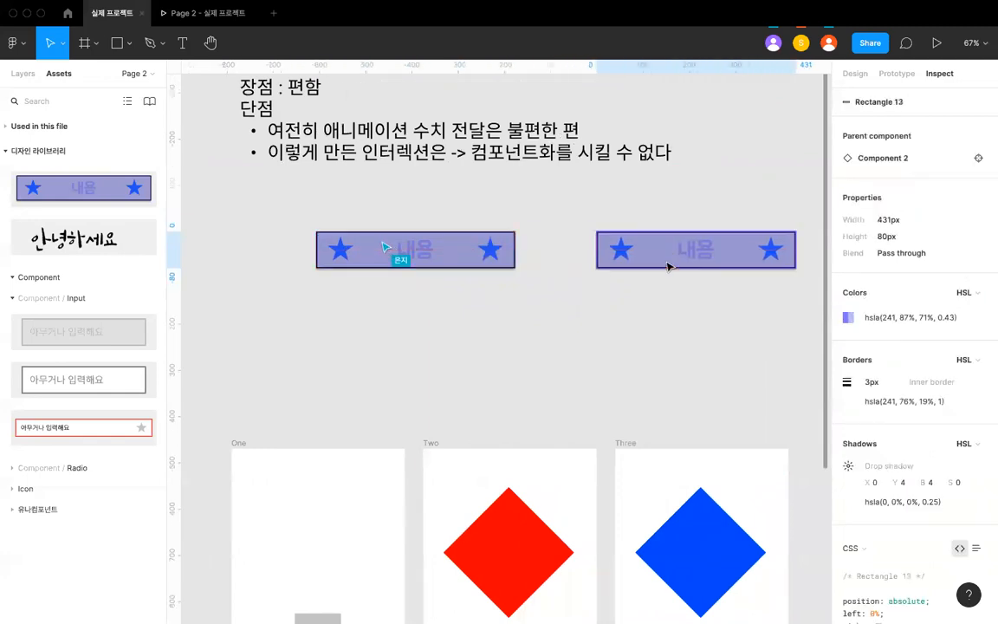
{"action": "mouse_move", "coordinate": [870, 362]}
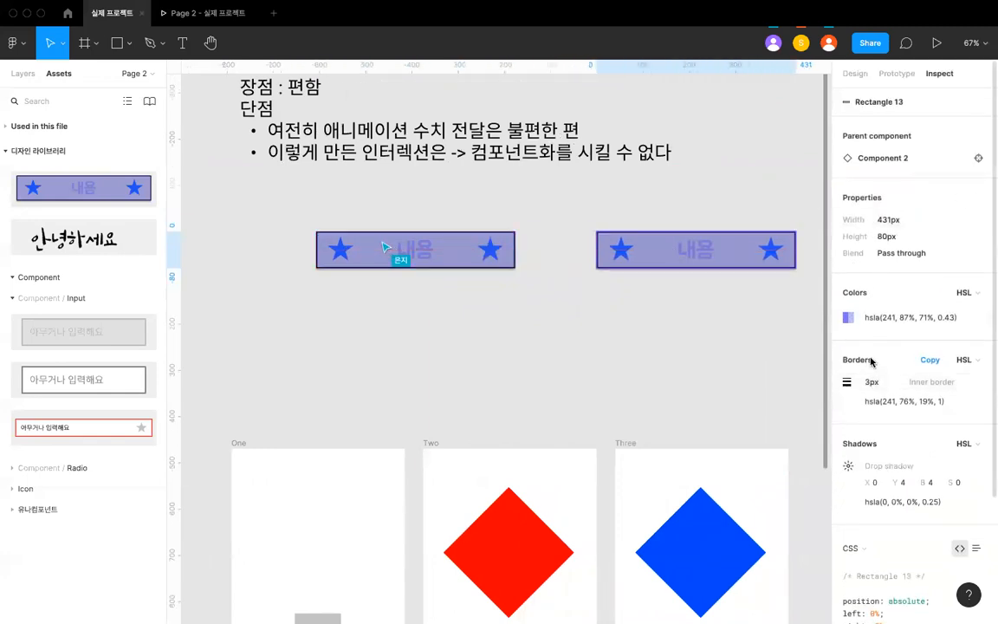
{"action": "left_click", "coordinate": [854, 73]}
{"action": "left_click", "coordinate": [847, 405]}
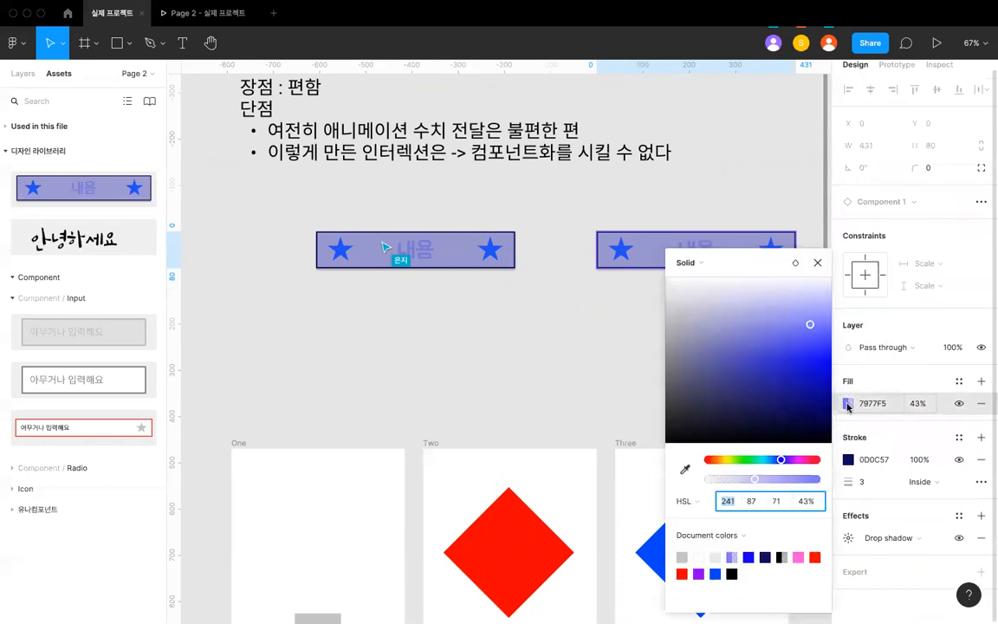
{"action": "left_click", "coordinate": [468, 265]}
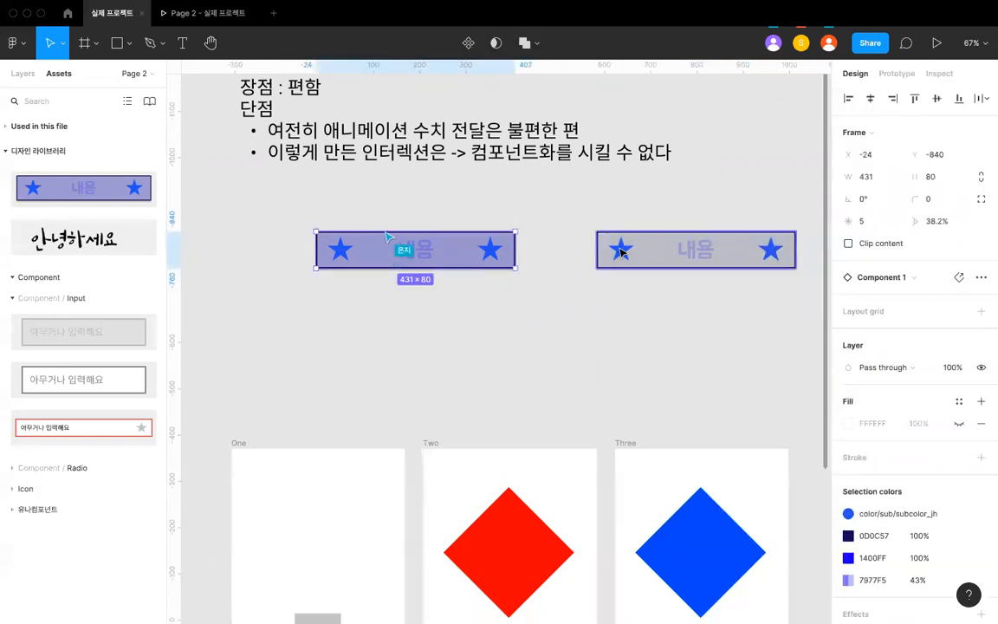
{"action": "scroll", "coordinate": [524, 264], "scroll_direction": "up", "scroll_amount": 1}
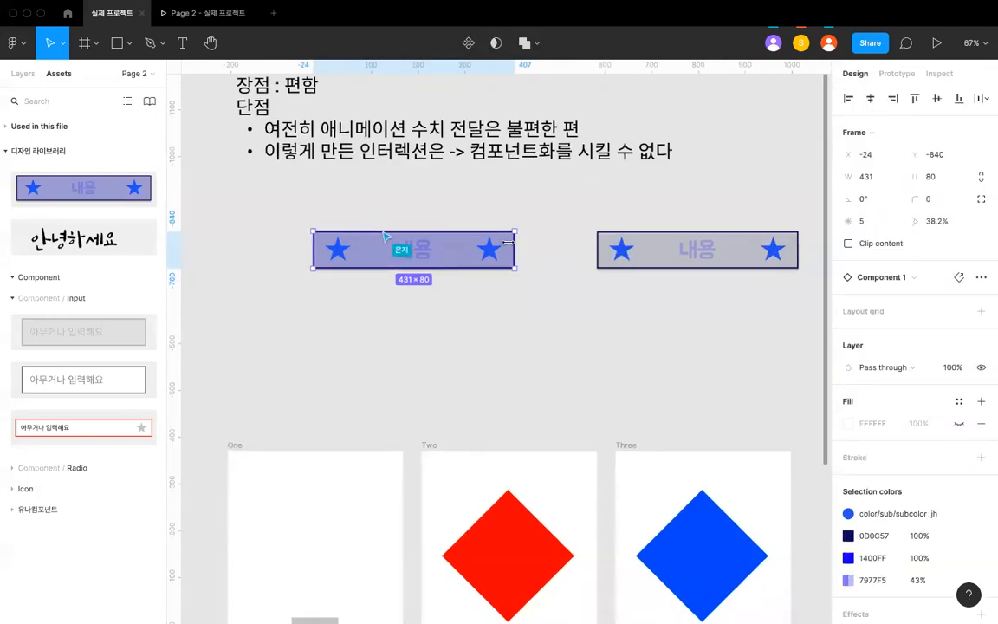
{"action": "scroll", "coordinate": [510, 245], "scroll_direction": "down", "scroll_amount": 5}
{"action": "scroll", "coordinate": [510, 239], "scroll_direction": "up", "scroll_amount": 4}
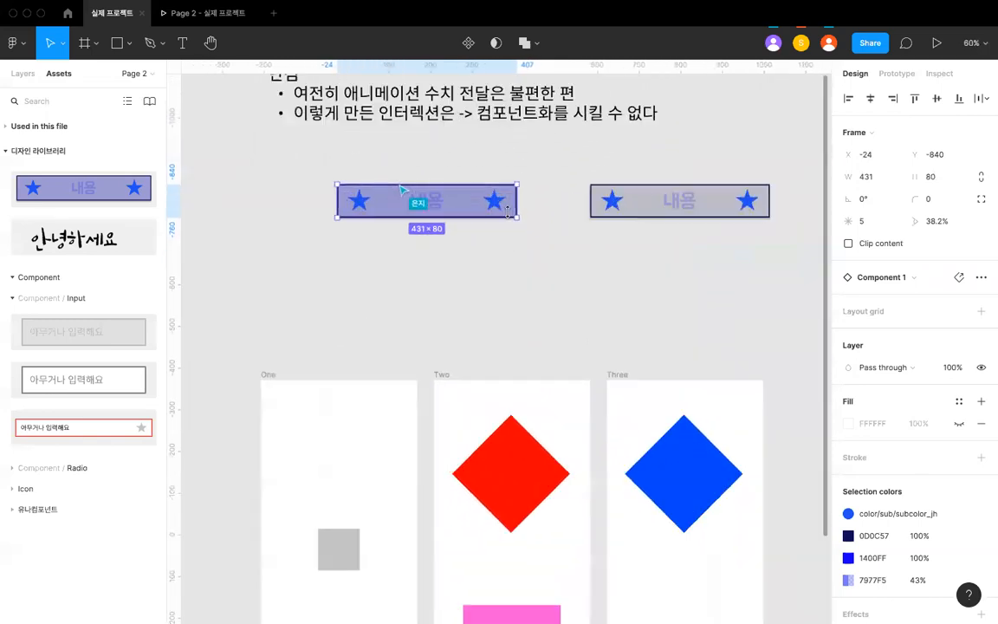
- Delete both star component instances placed between the note and the frames
{"action": "left_click", "coordinate": [604, 202]}
{"action": "scroll", "coordinate": [601, 203], "scroll_direction": "up", "scroll_amount": 5}
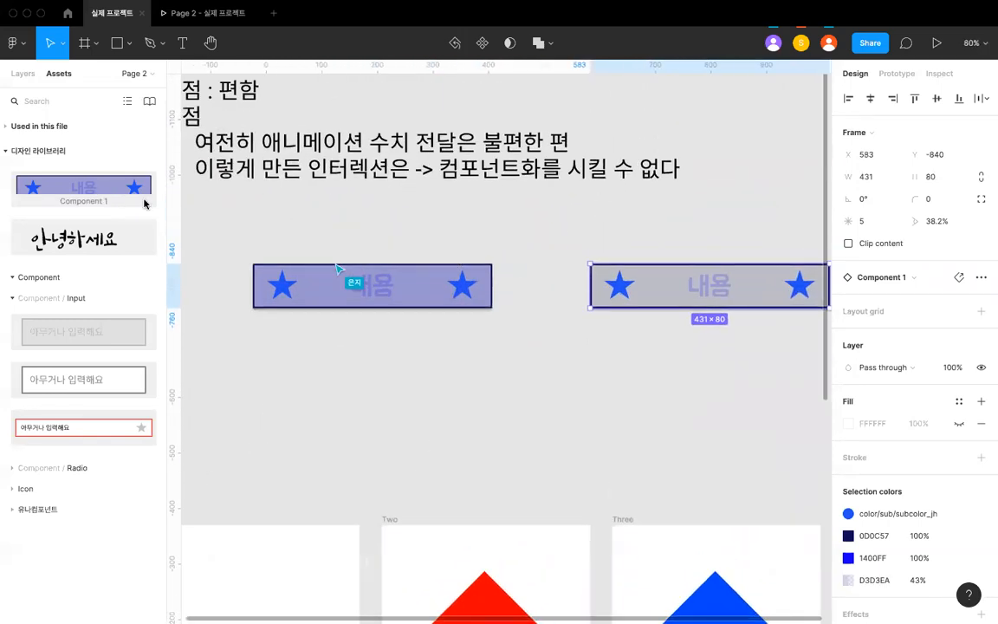
{"action": "left_click", "coordinate": [213, 208]}
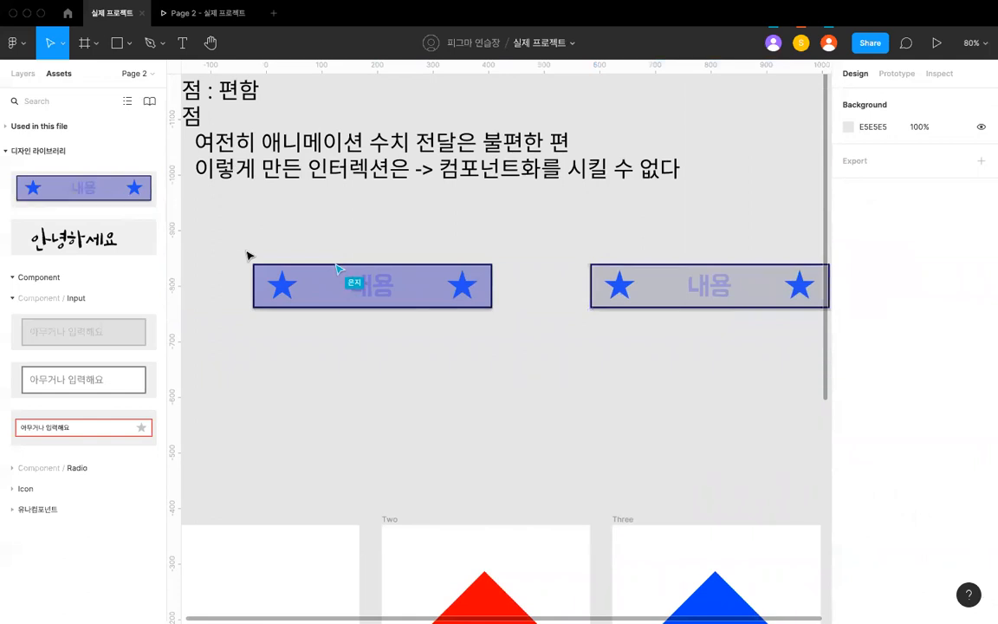
{"action": "left_click_drag", "start_coordinate": [238, 246], "coordinate": [738, 323]}
{"action": "scroll", "coordinate": [432, 247], "scroll_direction": "down", "scroll_amount": 4}
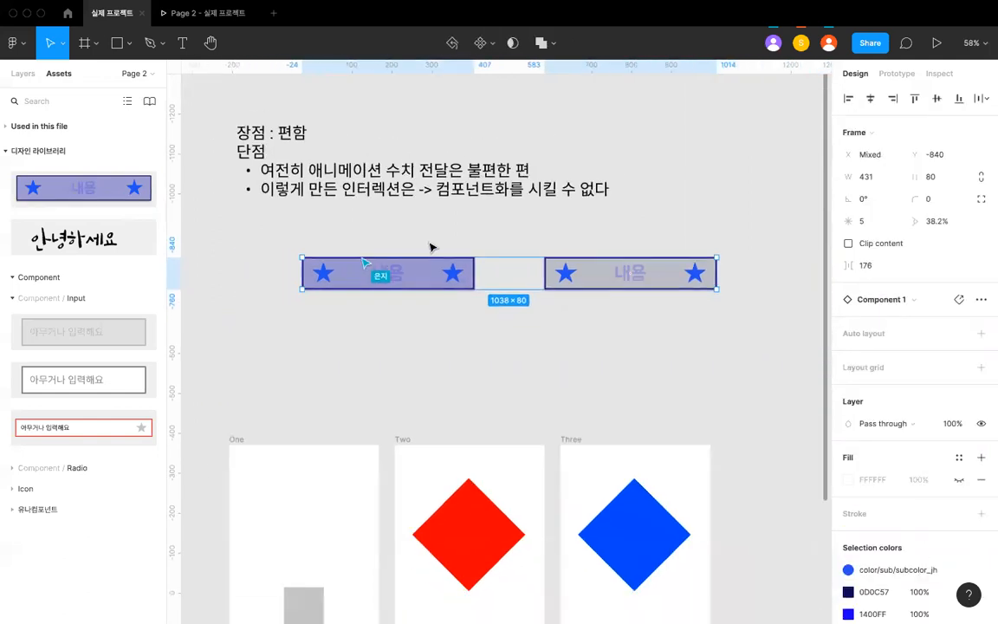
{"action": "key", "text": "Delete"}
{"action": "scroll", "coordinate": [432, 246], "scroll_direction": "down", "scroll_amount": 3}
{"action": "scroll", "coordinate": [426, 227], "scroll_direction": "up", "scroll_amount": 3}
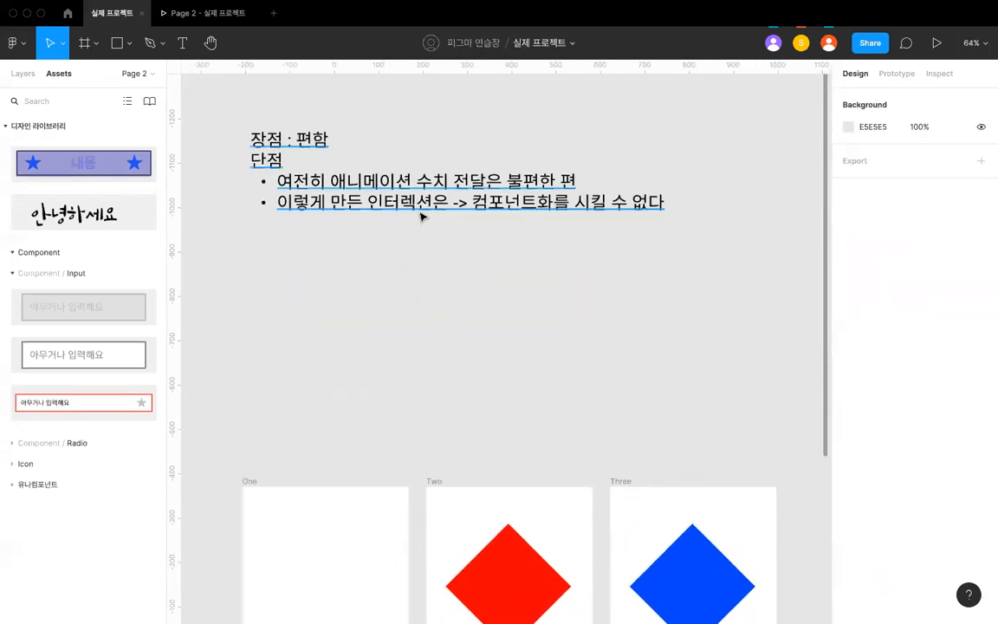
{"action": "left_click", "coordinate": [419, 208]}
{"action": "scroll", "coordinate": [419, 208], "scroll_direction": "up", "scroll_amount": 3}
{"action": "scroll", "coordinate": [421, 209], "scroll_direction": "left", "scroll_amount": 1}
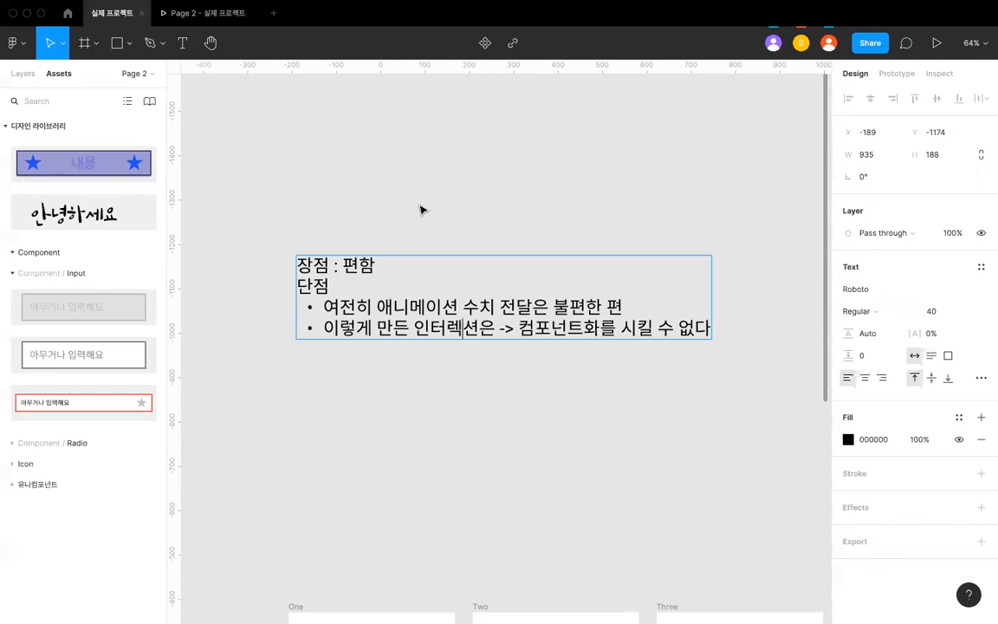
{"action": "key", "text": "Escape"}
{"action": "key", "text": "Escape"}
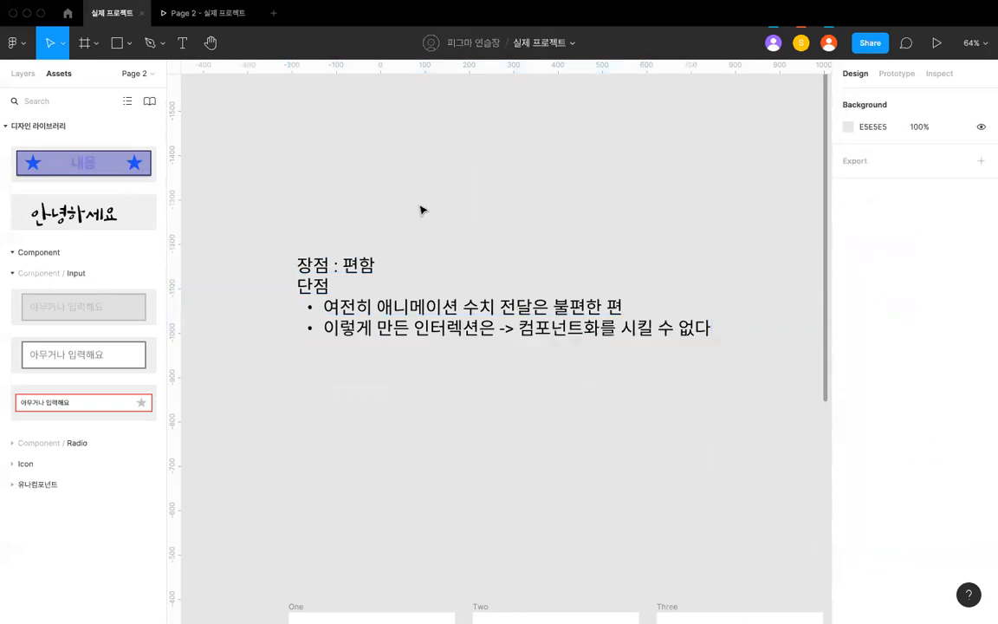
{"action": "key", "text": "shift+1"}
{"action": "scroll", "coordinate": [421, 210], "scroll_direction": "up", "scroll_amount": 3}
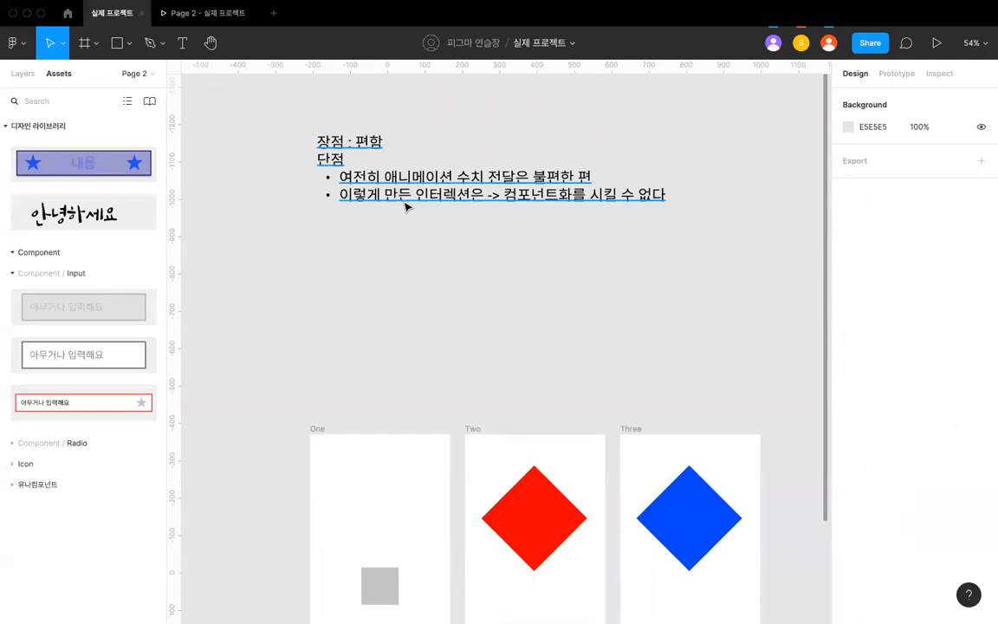
- Move the pros-and-cons note down and to the left so the space above the frame One is free
{"action": "left_click", "coordinate": [403, 203]}
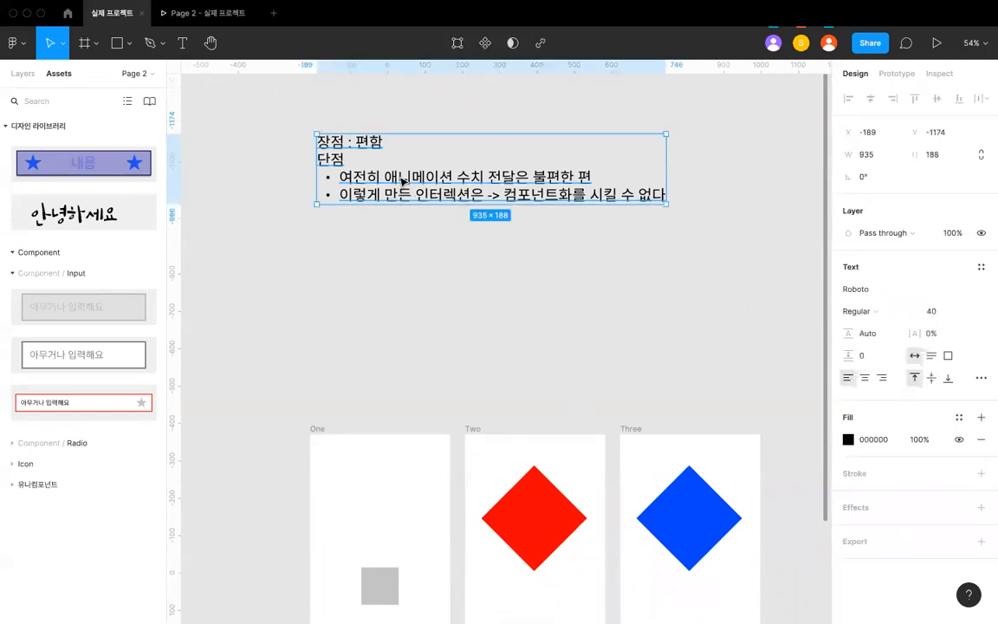
{"action": "scroll", "coordinate": [465, 582], "scroll_direction": "down", "scroll_amount": 3}
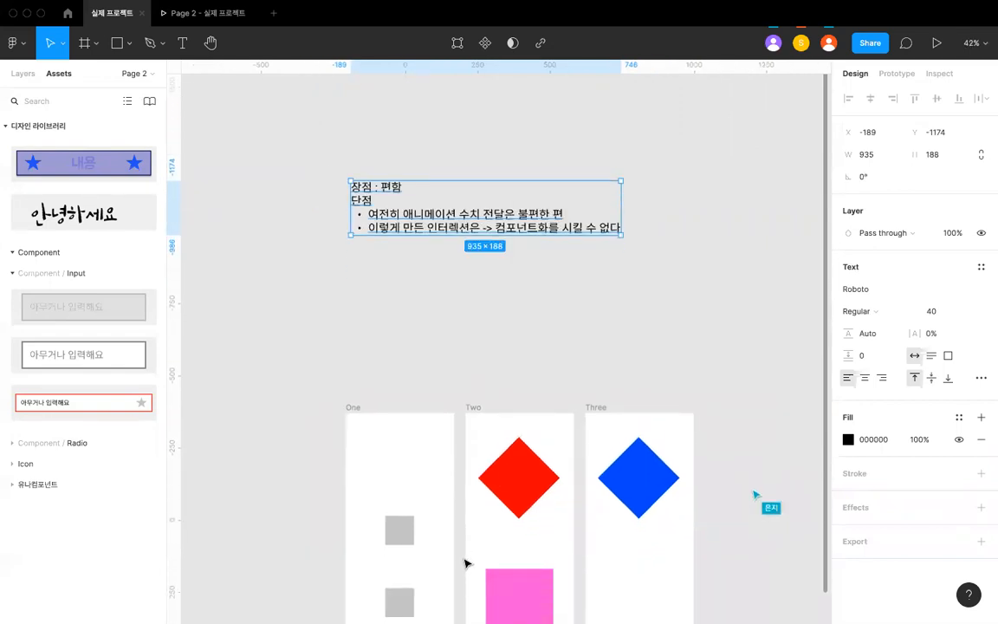
{"action": "scroll", "coordinate": [412, 347], "scroll_direction": "down", "scroll_amount": 2}
{"action": "scroll", "coordinate": [413, 348], "scroll_direction": "down", "scroll_amount": 3}
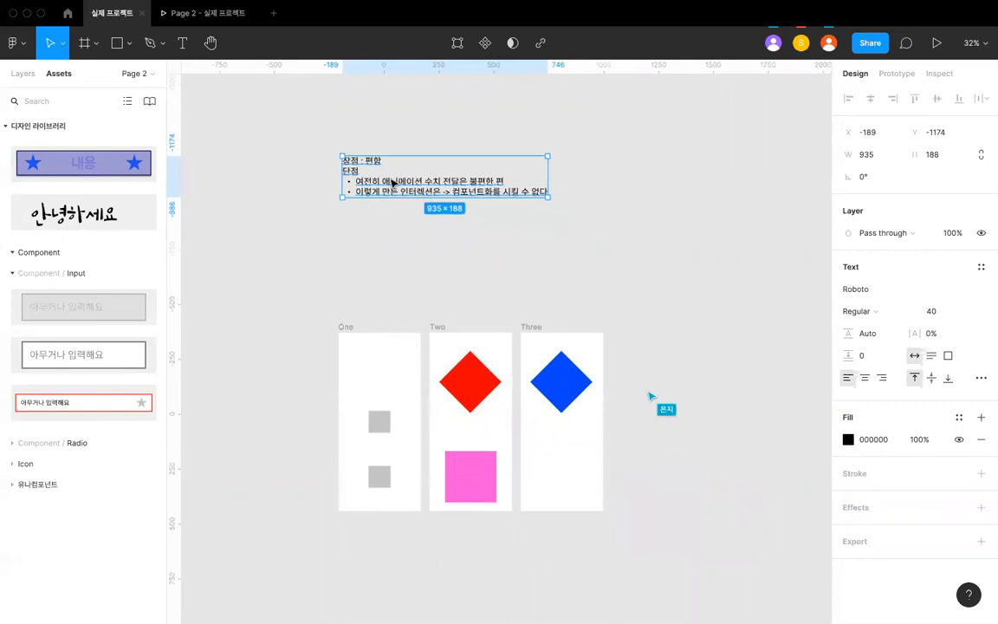
{"action": "left_click_drag", "start_coordinate": [391, 182], "coordinate": [387, 278]}
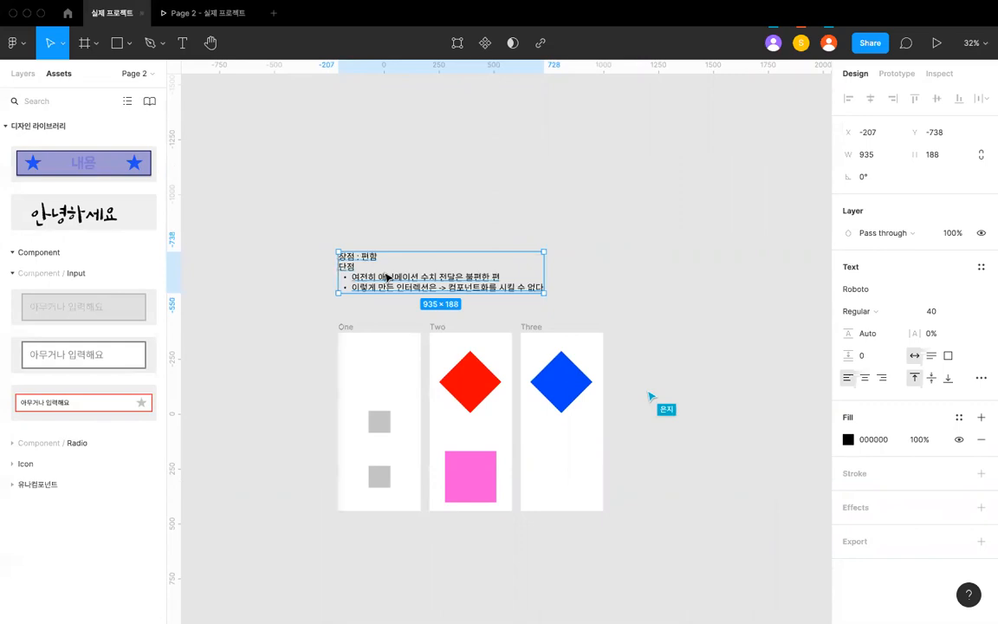
{"action": "key", "text": "XF86AudioRaiseVolume"}
{"action": "scroll", "coordinate": [387, 277], "scroll_direction": "down", "scroll_amount": 3}
{"action": "left_click_drag", "start_coordinate": [491, 291], "coordinate": [259, 289]}
{"action": "left_click", "coordinate": [398, 259]}
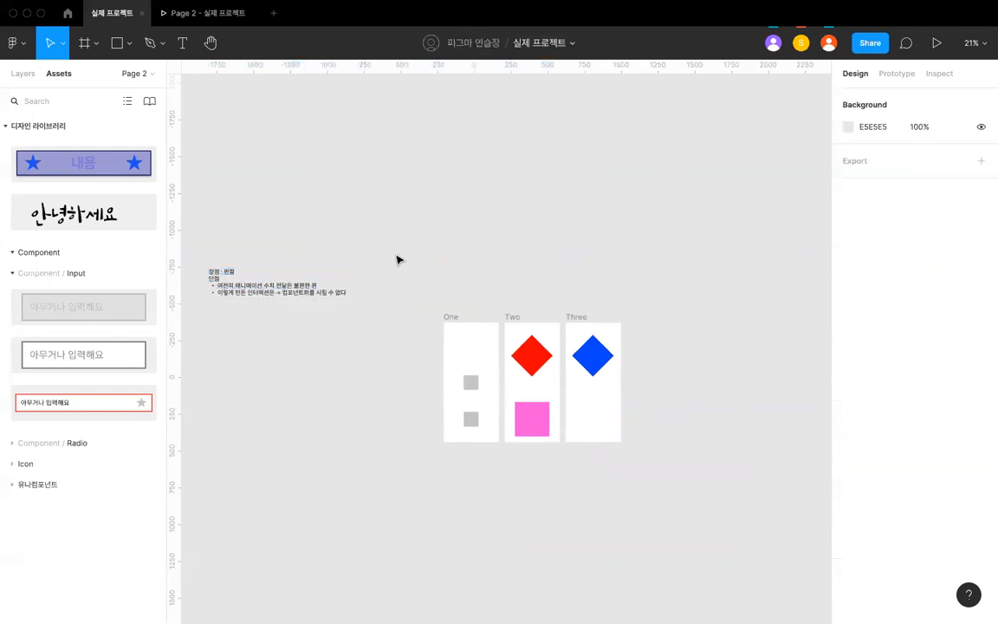
- Draw a wide, low rectangle in the empty space above the frame One
{"action": "scroll", "coordinate": [397, 259], "scroll_direction": "up", "scroll_amount": 5}
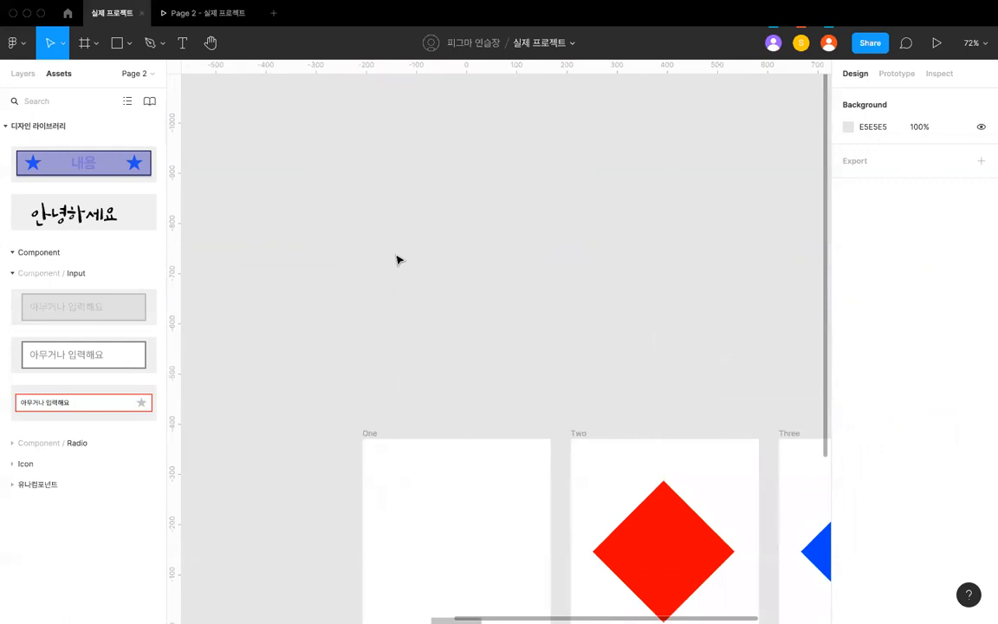
{"action": "left_click", "coordinate": [23, 73]}
{"action": "left_click", "coordinate": [128, 44]}
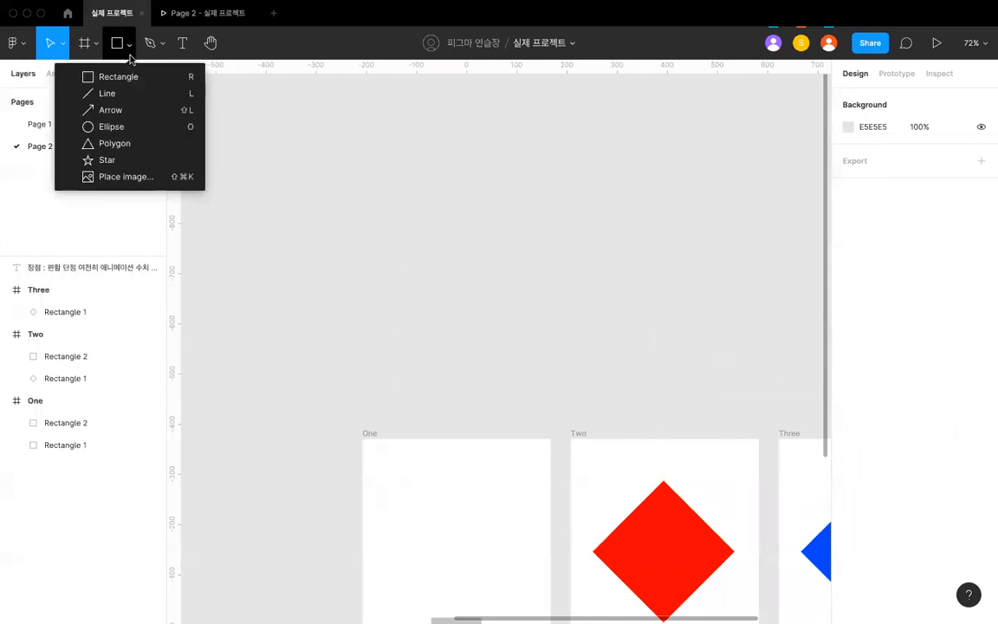
{"action": "left_click", "coordinate": [113, 75]}
{"action": "scroll", "coordinate": [326, 217], "scroll_direction": "up", "scroll_amount": 2}
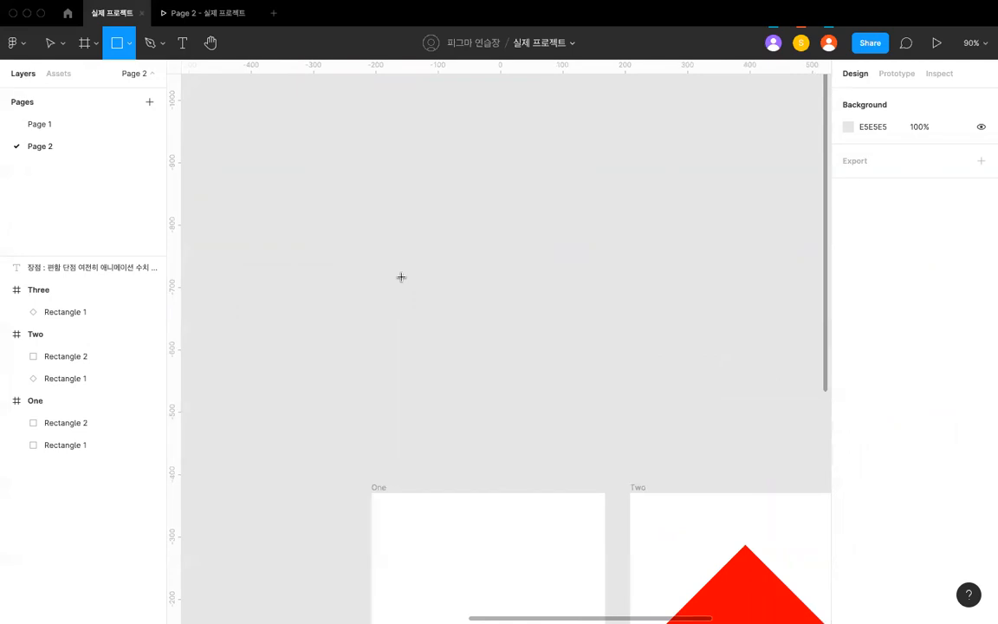
{"action": "mouse_move", "coordinate": [398, 274]}
{"action": "left_mouse_down"}
{"action": "mouse_move", "coordinate": [561, 336]}
{"action": "mouse_move", "coordinate": [580, 318]}
{"action": "left_mouse_up"}
- Set the new rectangle's height to 48 and its width to 327
{"action": "left_click", "coordinate": [563, 301]}
{"action": "left_click", "coordinate": [931, 154]}
{"action": "type", "text": "48"}
{"action": "key", "text": "Return"}
{"action": "left_click", "coordinate": [878, 155]}
{"action": "type", "text": "2"}
{"action": "type", "text": "27"}
{"action": "key", "text": "Return"}
{"action": "key", "text": "Escape"}
- Round the corners of the 327 × 48 rectangle with a radius of 4
{"action": "left_click", "coordinate": [534, 293]}
{"action": "scroll", "coordinate": [535, 293], "scroll_direction": "up", "scroll_amount": 5}
{"action": "scroll", "coordinate": [535, 293], "scroll_direction": "left", "scroll_amount": 2}
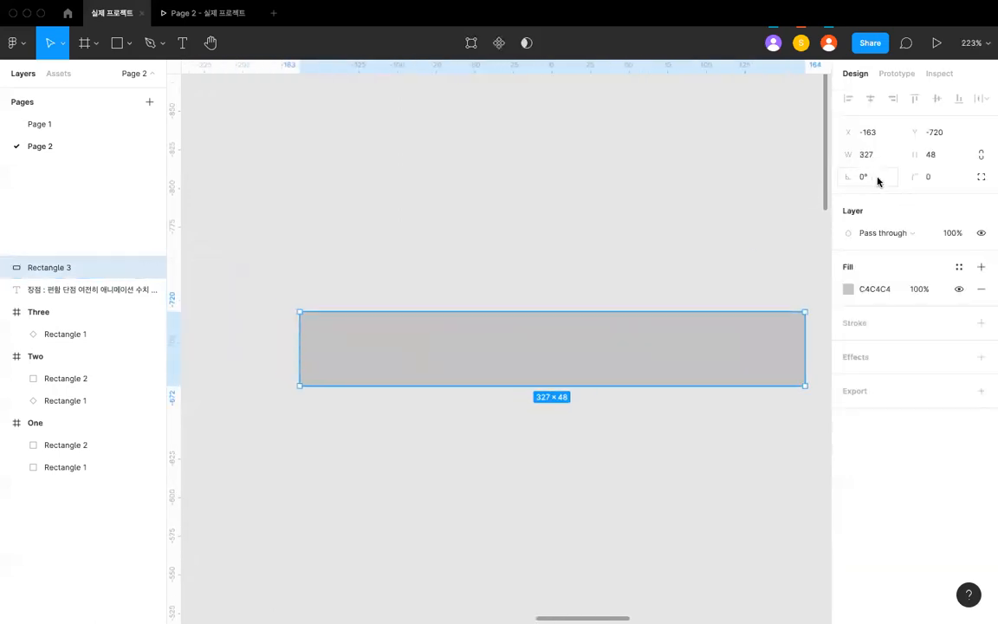
{"action": "left_click", "coordinate": [931, 177]}
{"action": "type", "text": "4"}
{"action": "left_click", "coordinate": [620, 224]}
{"action": "scroll", "coordinate": [647, 163], "scroll_direction": "left", "scroll_amount": 1}
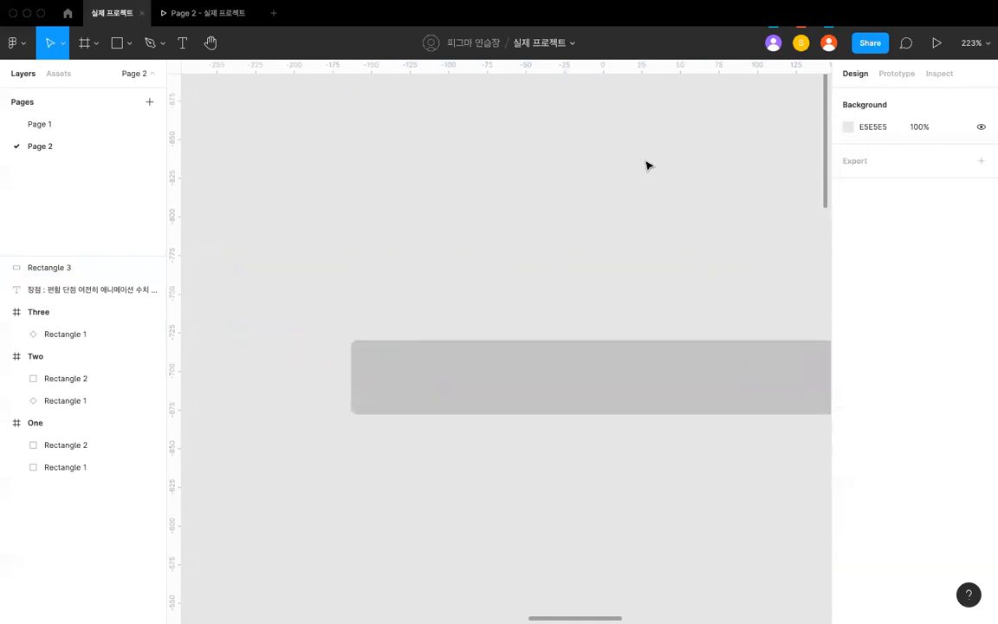
{"action": "scroll", "coordinate": [647, 163], "scroll_direction": "down", "scroll_amount": 2}
- Add a 1 px inside stroke to the rounded rectangle and remove its fill
{"action": "left_click", "coordinate": [472, 309]}
{"action": "scroll", "coordinate": [472, 310], "scroll_direction": "up", "scroll_amount": 3}
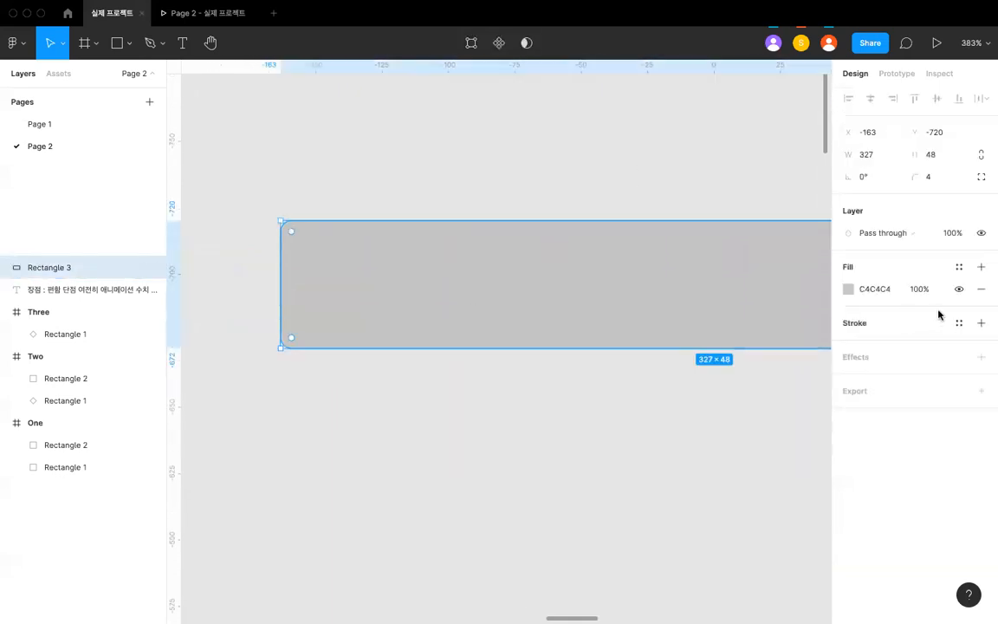
{"action": "left_click", "coordinate": [981, 323]}
{"action": "key", "text": "Escape"}
{"action": "left_click", "coordinate": [672, 296]}
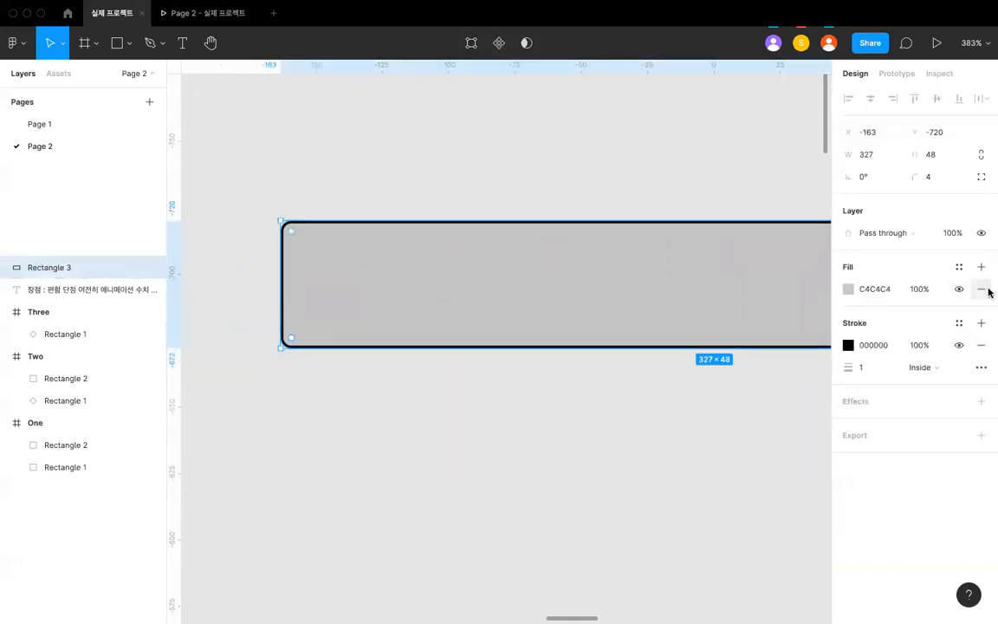
{"action": "left_click", "coordinate": [981, 291]}
{"action": "key", "text": "Escape"}
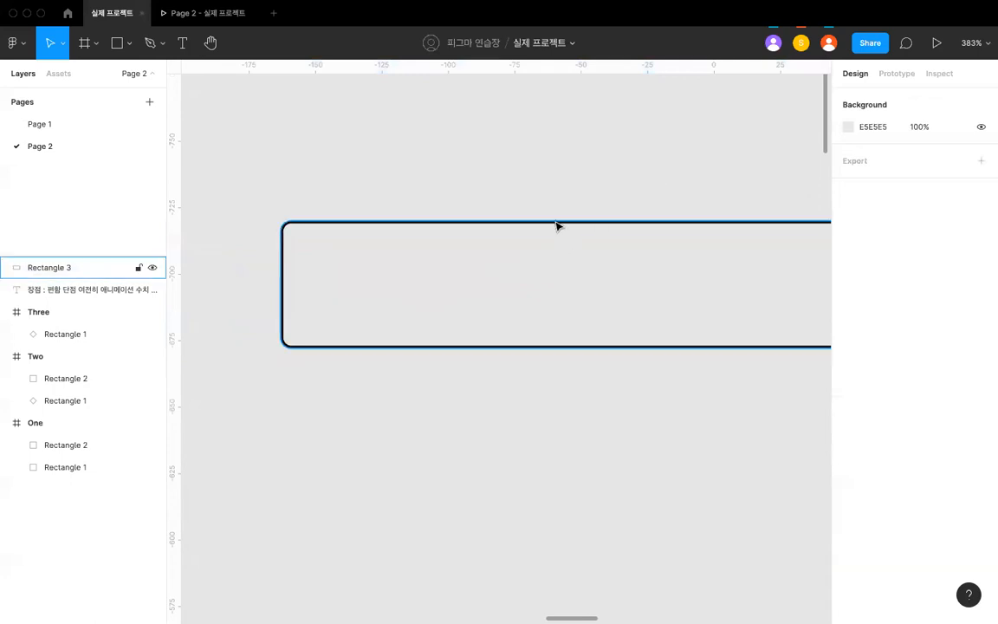
- Set the stroke colour of the rounded rectangle to C0C0C0
{"action": "left_click", "coordinate": [558, 223]}
{"action": "left_click", "coordinate": [870, 324]}
{"action": "type", "text": "ㅇ"}
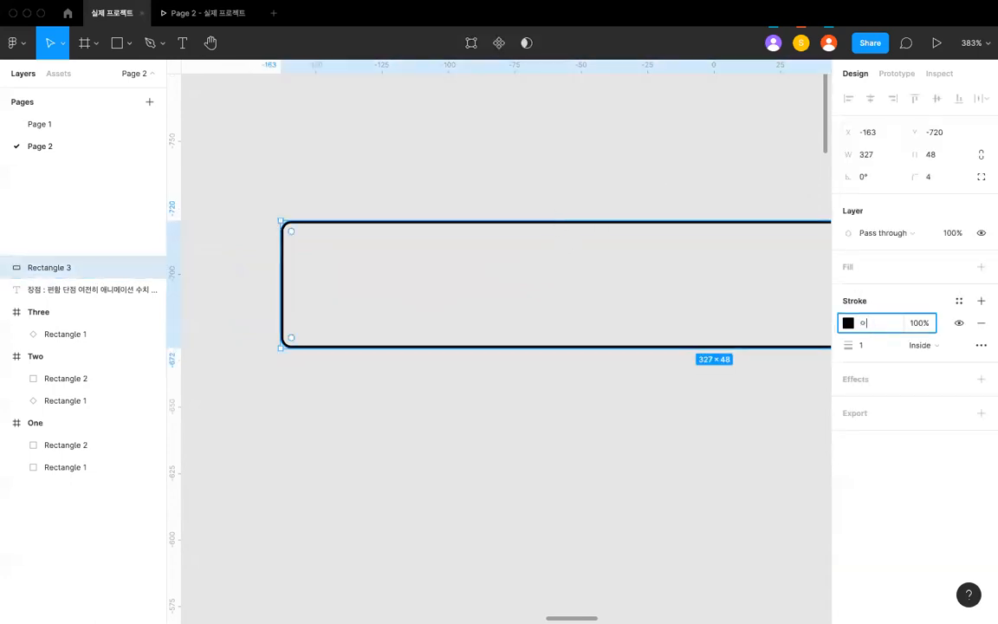
{"action": "type", "text": "c0c0c0"}
{"action": "key", "text": "Return"}
{"action": "left_click", "coordinate": [528, 191]}
- Add a text layer reading "Input Here" over the outlined rectangle
{"action": "key", "text": "t"}
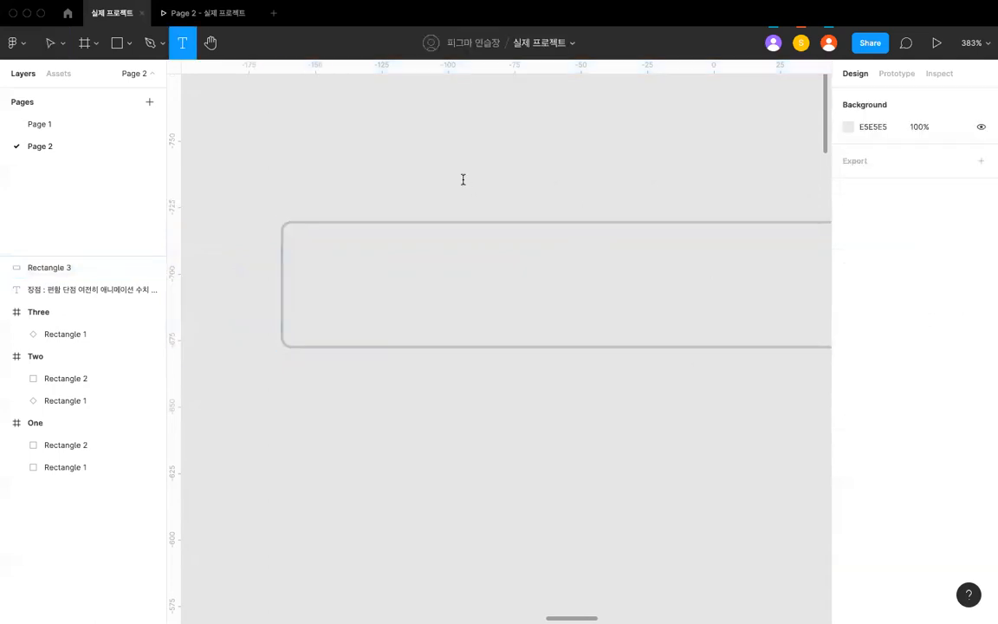
{"action": "left_click", "coordinate": [464, 180]}
{"action": "type", "text": "das"}
{"action": "key", "text": "BackSpace"}
{"action": "key", "text": "BackSpace"}
{"action": "key", "text": "BackSpace"}
{"action": "type", "text": "Input Here"}
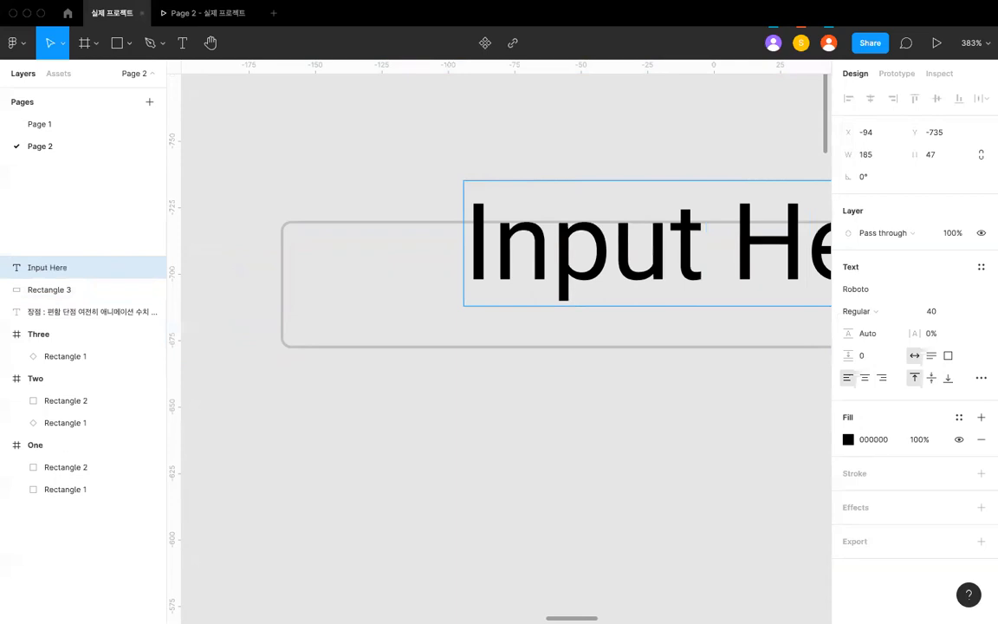
{"action": "scroll", "coordinate": [503, 346], "scroll_direction": "right", "scroll_amount": 3}
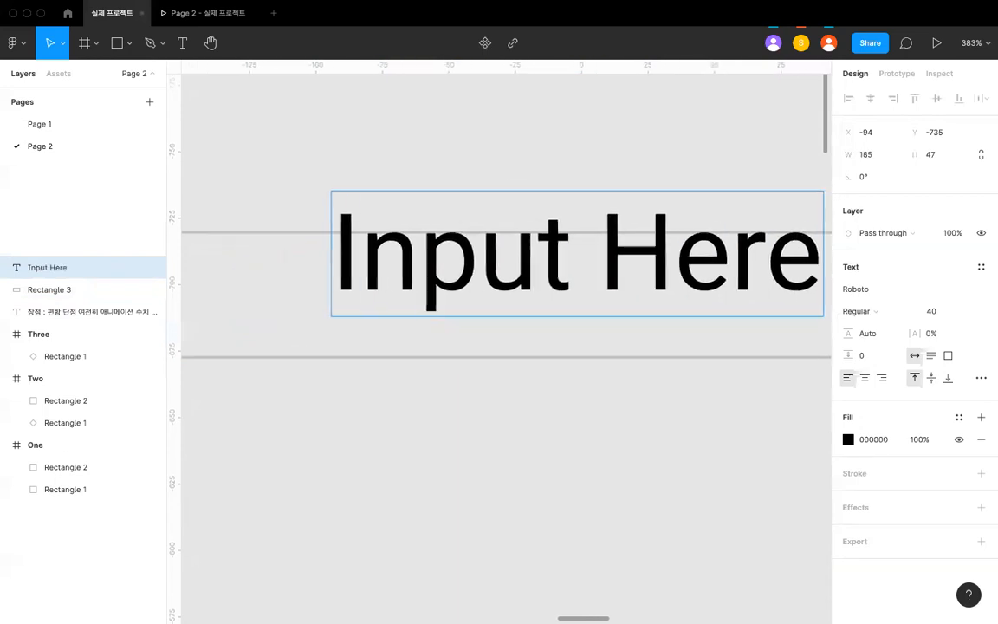
{"action": "key", "text": "Escape"}
- Set the "Input Here" text size to 16 and place it inside the rectangle, 16 px from its left edge
{"action": "left_click", "coordinate": [943, 314]}
{"action": "type", "text": "16"}
{"action": "key", "text": "Return"}
{"action": "scroll", "coordinate": [546, 303], "scroll_direction": "left", "scroll_amount": 3}
{"action": "left_click_drag", "start_coordinate": [475, 252], "coordinate": [359, 303]}
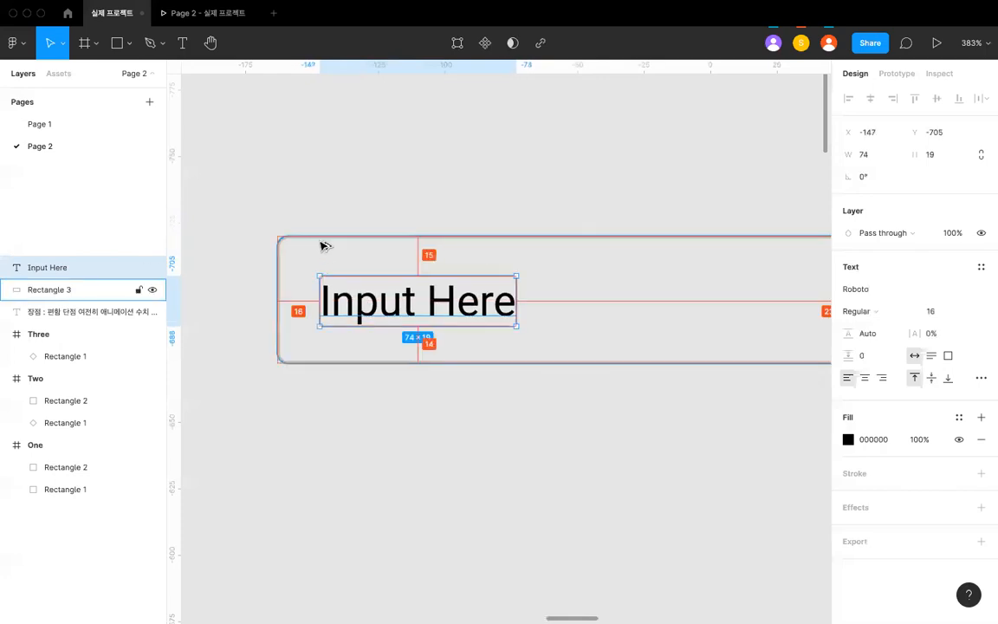
- Group the "Input Here" text with the outlined rectangle
{"action": "left_click_drag", "start_coordinate": [321, 245], "coordinate": [273, 182]}
{"action": "key", "text": "super+g"}
{"action": "right_click", "coordinate": [423, 303]}
{"action": "scroll", "coordinate": [401, 334], "scroll_direction": "down", "scroll_amount": 3}
- Set the fill of the grouped "Input Here" text to C0C0C0
{"action": "double_click", "coordinate": [414, 312]}
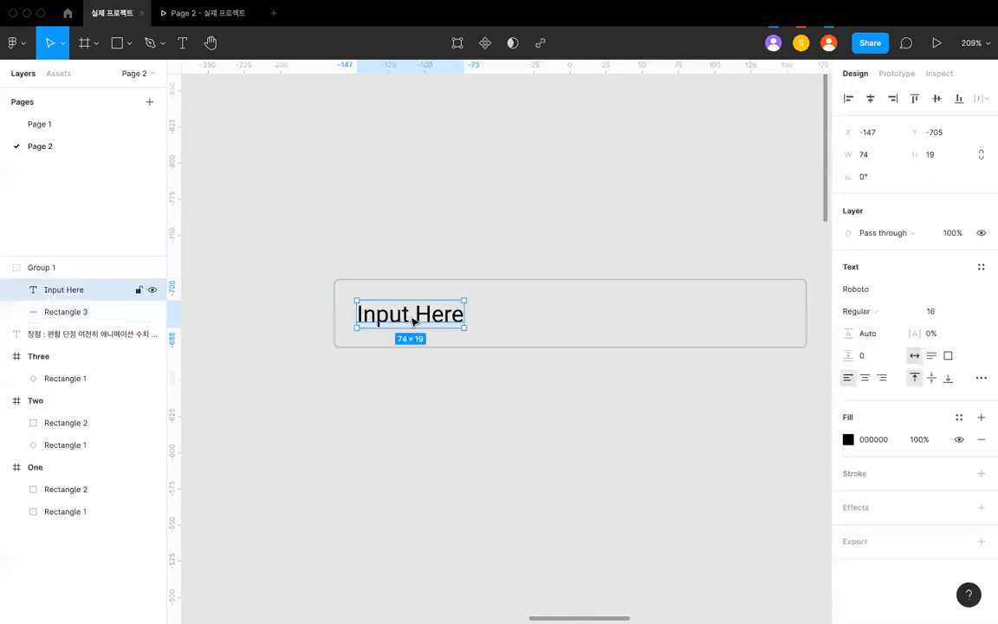
{"action": "left_click", "coordinate": [873, 439]}
{"action": "type", "text": "c0c00c"}
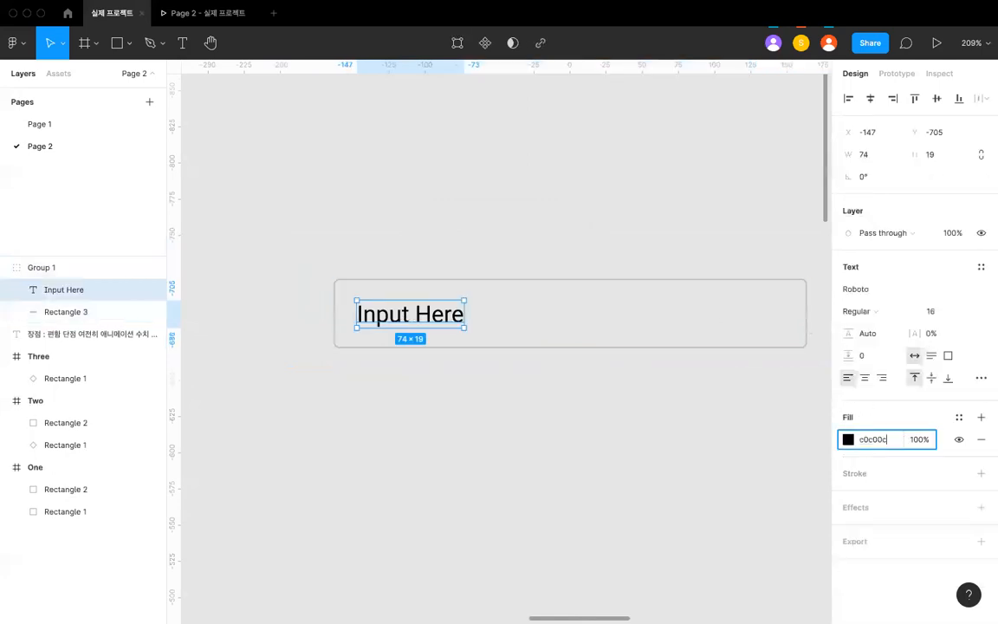
{"action": "key", "text": "Return"}
{"action": "type", "text": "0"}
{"action": "key", "text": "Return"}
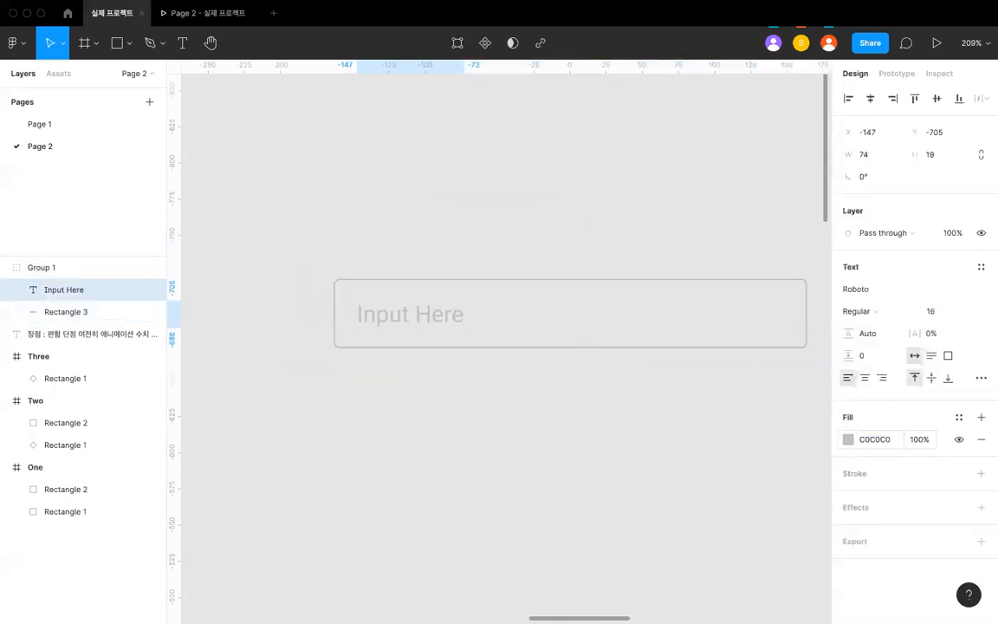
{"action": "left_click", "coordinate": [430, 364]}
- Turn the input field group into a component and name it "Input / General"
{"action": "left_click", "coordinate": [401, 308]}
{"action": "scroll", "coordinate": [401, 309], "scroll_direction": "down", "scroll_amount": 3}
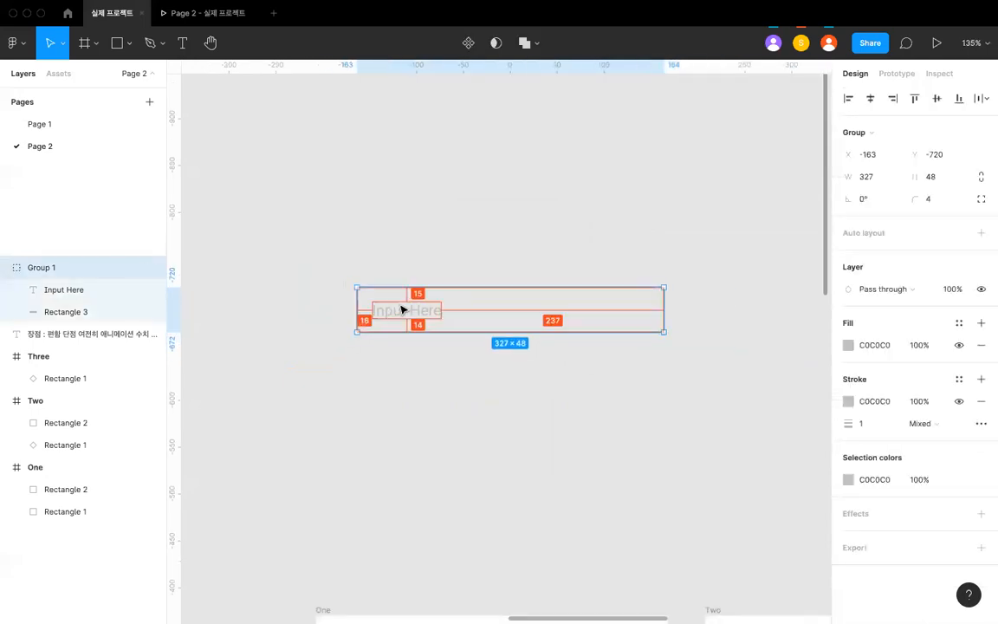
{"action": "key", "text": "super+alt+k"}
{"action": "left_click", "coordinate": [430, 341]}
{"action": "left_click", "coordinate": [389, 282]}
{"action": "key", "text": "super+r"}
{"action": "type", "text": "d"}
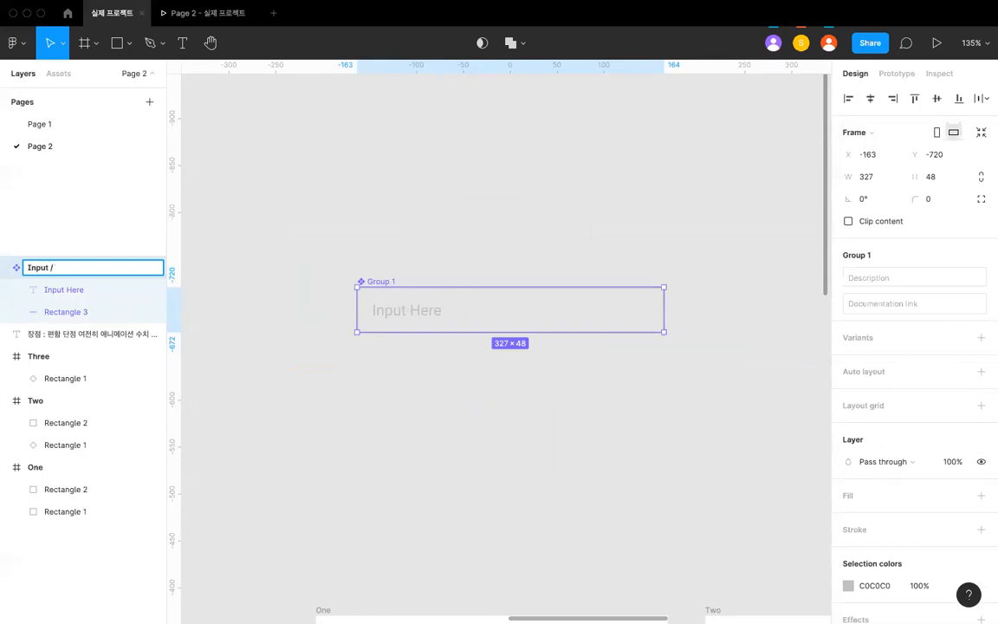
{"action": "type", "text": "ral"}
{"action": "key", "text": "Return"}
- Duplicate the Input / General component and move the copy right to X 207 at the same height
{"action": "key", "text": "super+d"}
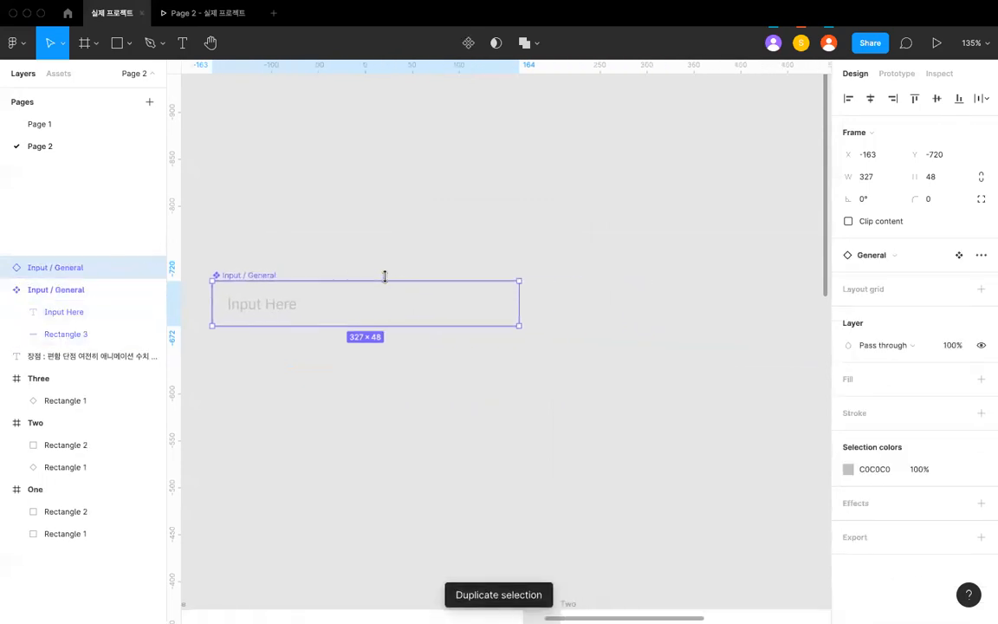
{"action": "key", "text": "shift+Right"}
{"action": "key", "text": "shift+Right"}
{"action": "key", "text": "shift+Right"}
{"action": "key", "text": "shift+Right"}
{"action": "key", "text": "shift+Right"}
{"action": "key", "text": "shift+Right"}
{"action": "key", "text": "shift+Right"}
{"action": "key", "text": "shift+Right"}
{"action": "key", "text": "shift+Right"}
{"action": "key", "text": "shift+Right"}
{"action": "key", "text": "shift+Right"}
{"action": "key", "text": "shift+Right"}
{"action": "key", "text": "shift+Right"}
{"action": "key", "text": "shift+Right"}
{"action": "key", "text": "shift+Right"}
{"action": "key", "text": "shift+Right"}
{"action": "key", "text": "shift+Right"}
{"action": "key", "text": "shift+Right"}
{"action": "key", "text": "shift+Right"}
{"action": "key", "text": "shift+Right"}
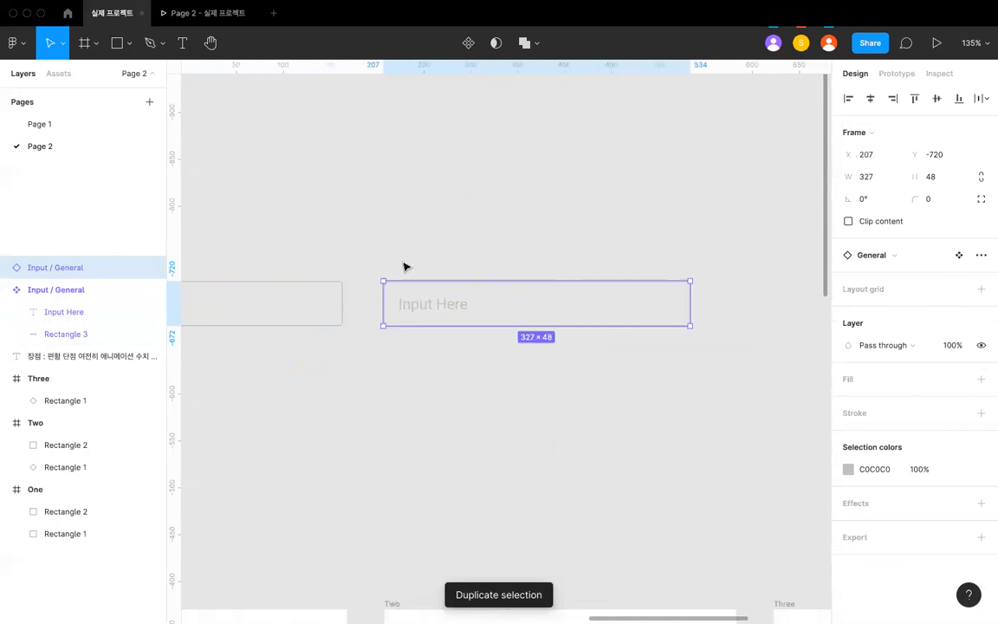
- Detach the duplicated input instance, make it a separate component and name it "Input / Pressed"
{"action": "key", "text": "super+alt+b"}
{"action": "key", "text": "super+alt+k"}
{"action": "key", "text": "super+r"}
{"action": "key", "text": "Right"}
{"action": "key", "text": "BackSpace"}
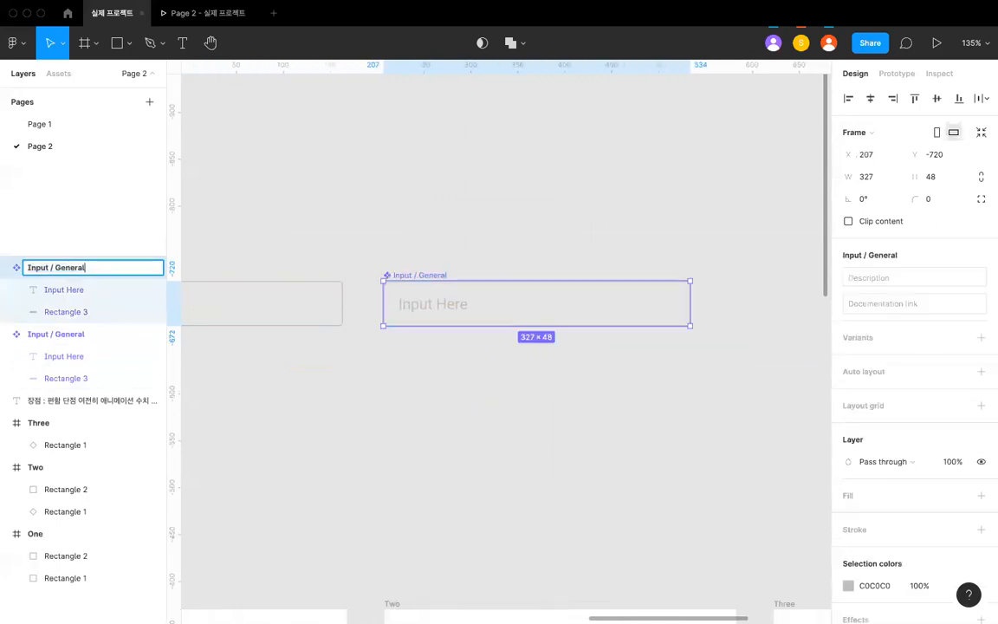
{"action": "key", "text": "alt+BackSpace"}
{"action": "type", "text": "d"}
{"action": "key", "text": "Return"}
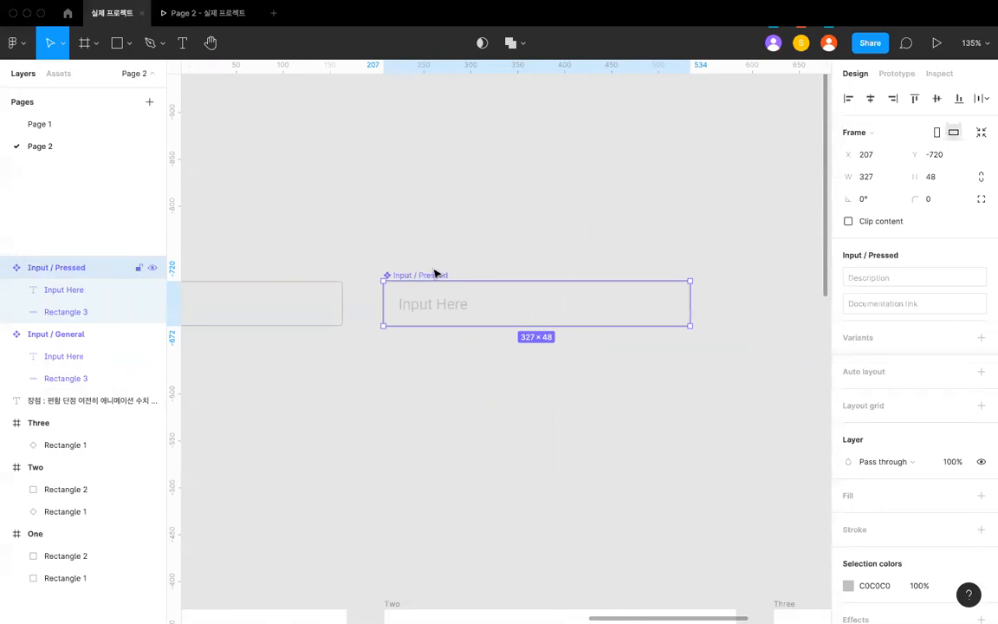
- Set the stroke colour of the rectangle in the Input / Pressed component to 888
{"action": "left_click", "coordinate": [466, 375]}
{"action": "left_click", "coordinate": [468, 326]}
{"action": "left_click", "coordinate": [874, 412]}
{"action": "key", "text": "BackSpace"}
{"action": "type", "text": "888"}
{"action": "key", "text": "Return"}
- Set the fill colour of the "Input Here" text in the Input / Pressed component to 888
{"action": "left_click", "coordinate": [446, 305]}
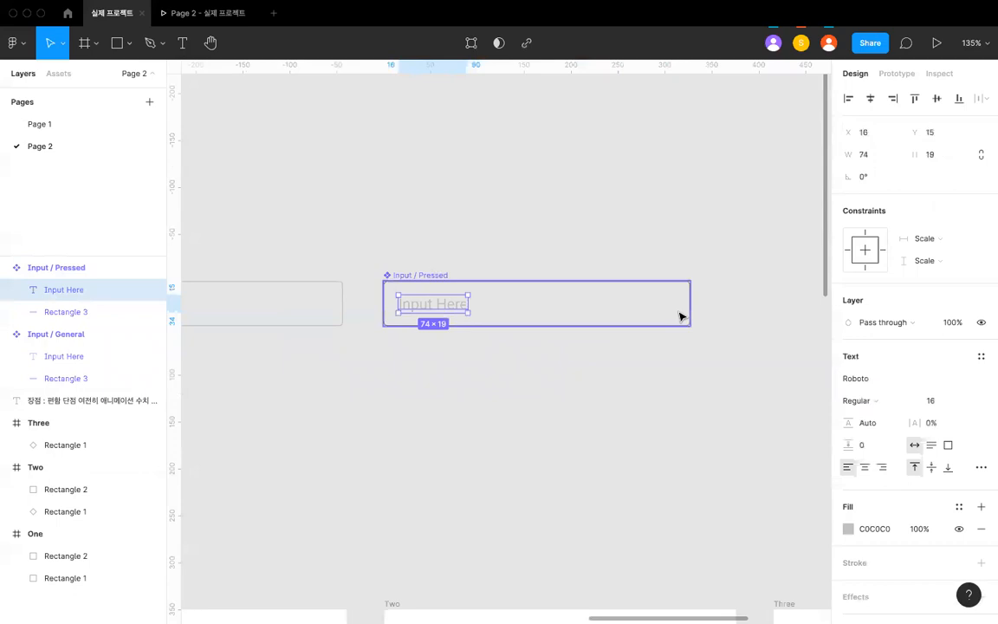
{"action": "left_click", "coordinate": [874, 530]}
{"action": "type", "text": "888"}
{"action": "key", "text": "Return"}
{"action": "left_click", "coordinate": [660, 431]}
{"action": "scroll", "coordinate": [672, 414], "scroll_direction": "down", "scroll_amount": 5}
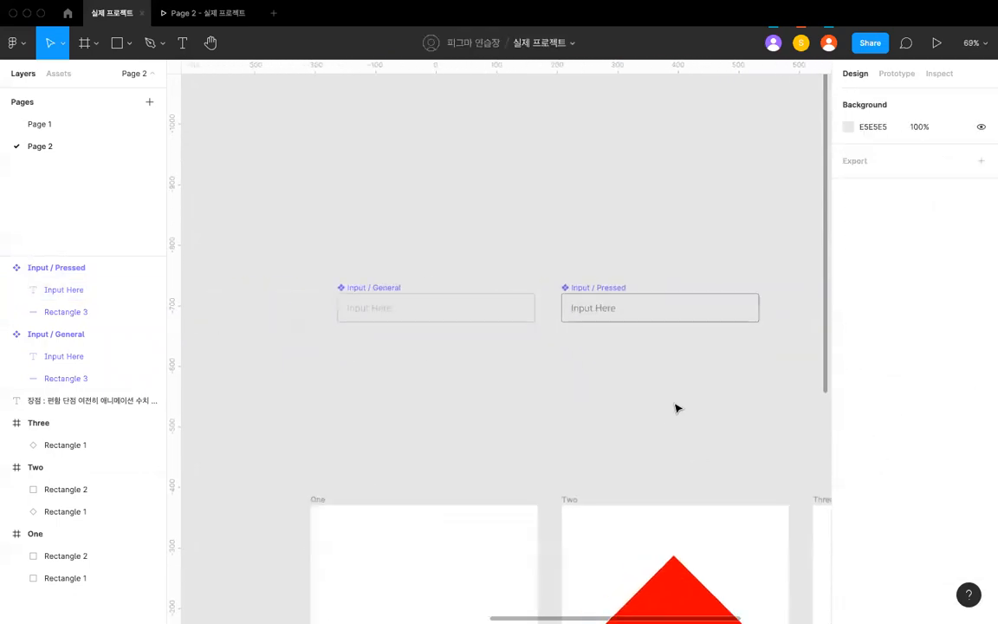
- Compare the Input / General and Input / Pressed components side by side
{"action": "left_click", "coordinate": [509, 319]}
{"action": "scroll", "coordinate": [509, 319], "scroll_direction": "up", "scroll_amount": 2}
{"action": "left_click", "coordinate": [579, 316]}
{"action": "left_click", "coordinate": [521, 281]}
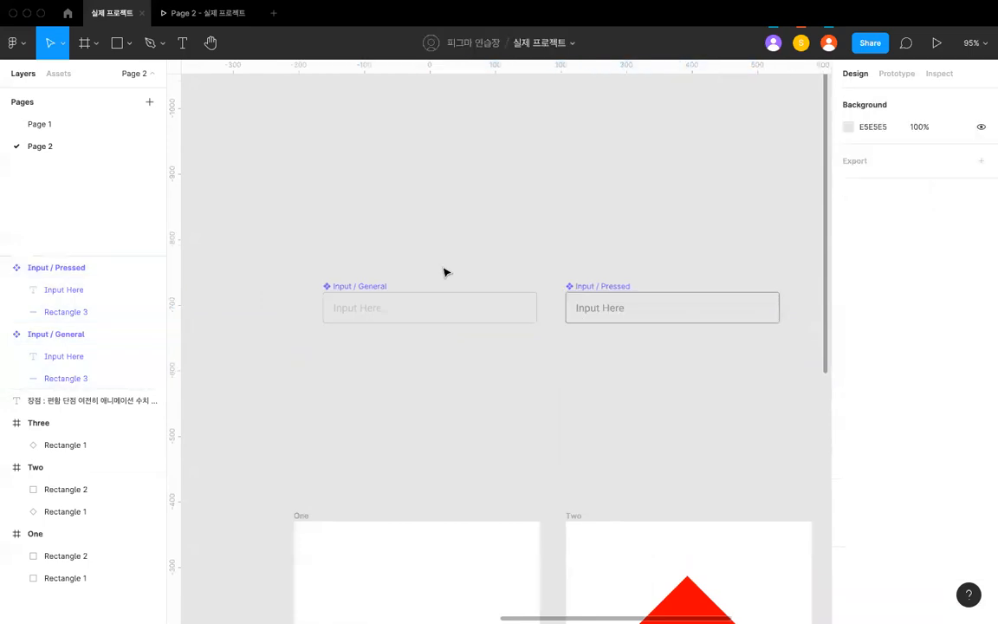
{"action": "left_click", "coordinate": [365, 286]}
{"action": "left_click", "coordinate": [590, 318]}
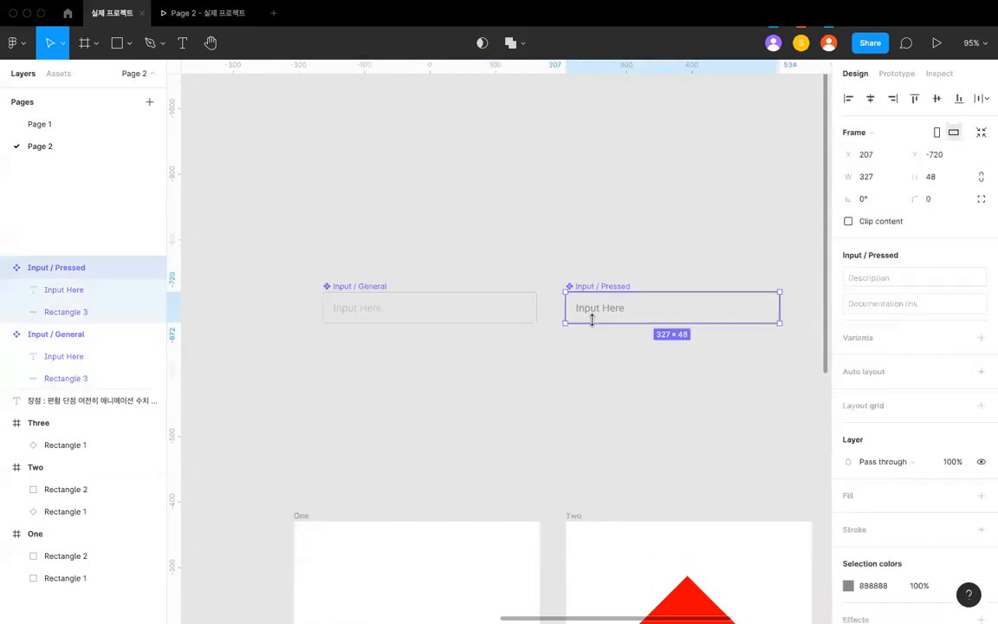
{"action": "left_click", "coordinate": [504, 312]}
{"action": "left_click", "coordinate": [548, 272]}
- Combine the Input / General and Input / Pressed components as variants and select the resulting set
{"action": "scroll", "coordinate": [465, 272], "scroll_direction": "down", "scroll_amount": 3}
{"action": "left_click_drag", "start_coordinate": [343, 245], "coordinate": [693, 356]}
{"action": "scroll", "coordinate": [707, 305], "scroll_direction": "up", "scroll_amount": 2}
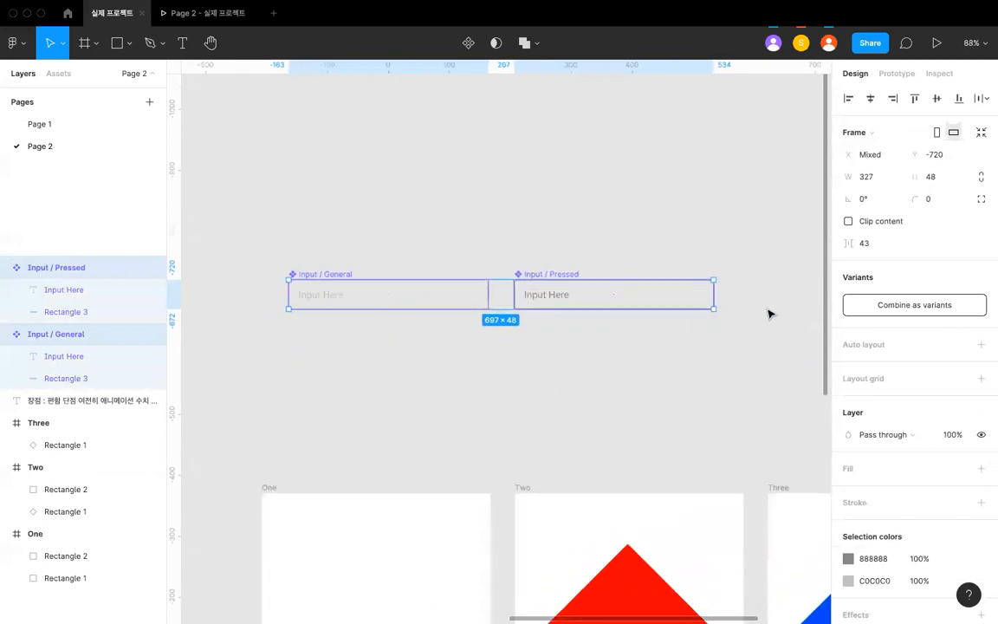
{"action": "left_click", "coordinate": [914, 304]}
{"action": "left_click", "coordinate": [534, 230]}
{"action": "left_click", "coordinate": [292, 261]}
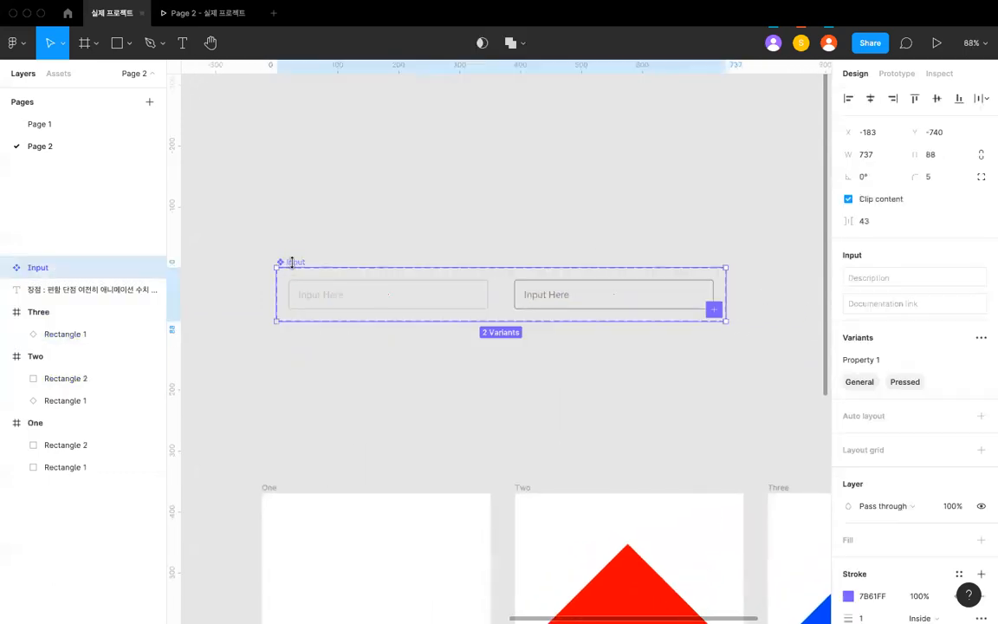
- Rename the Input component set's variant property to "👋Type" with a waving-hand emoji in front
{"action": "double_click", "coordinate": [852, 359]}
{"action": "key", "text": "BackSpace"}
{"action": "key", "text": "ctrl+super+space"}
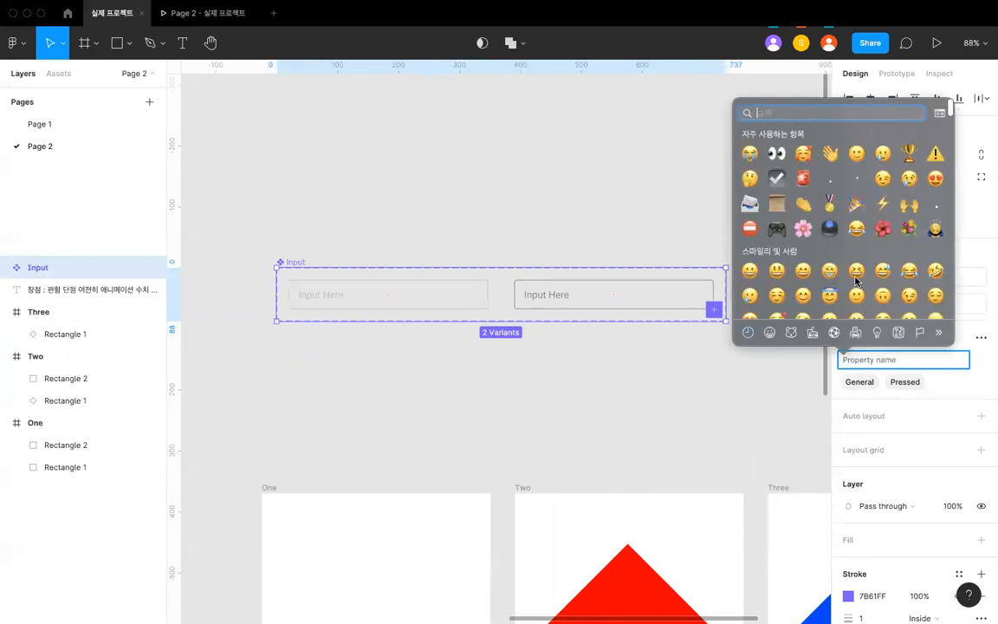
{"action": "left_click", "coordinate": [832, 156]}
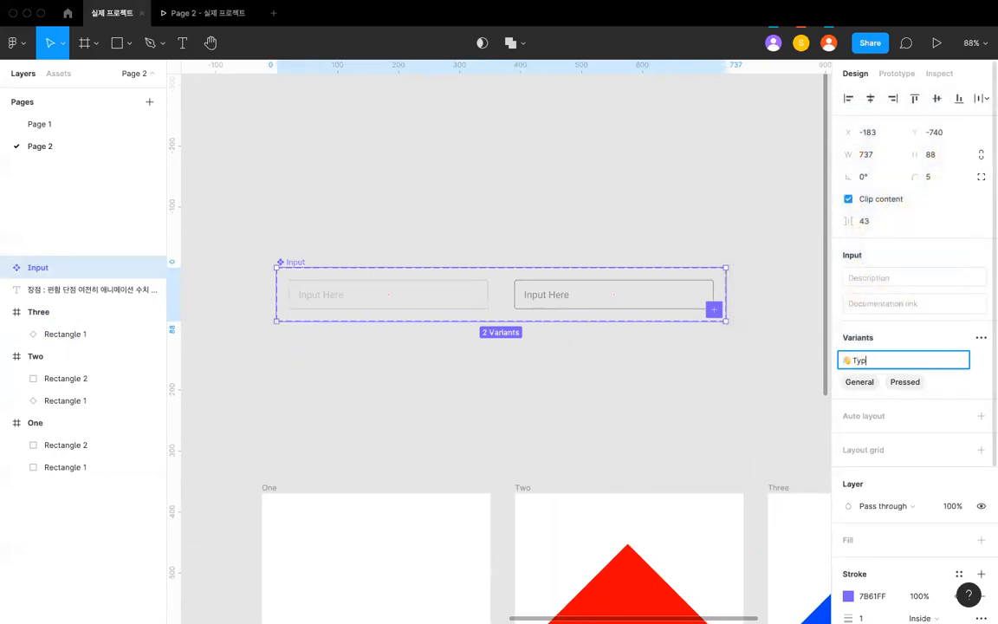
{"action": "type", "text": "Type"}
{"action": "key", "text": "Return"}
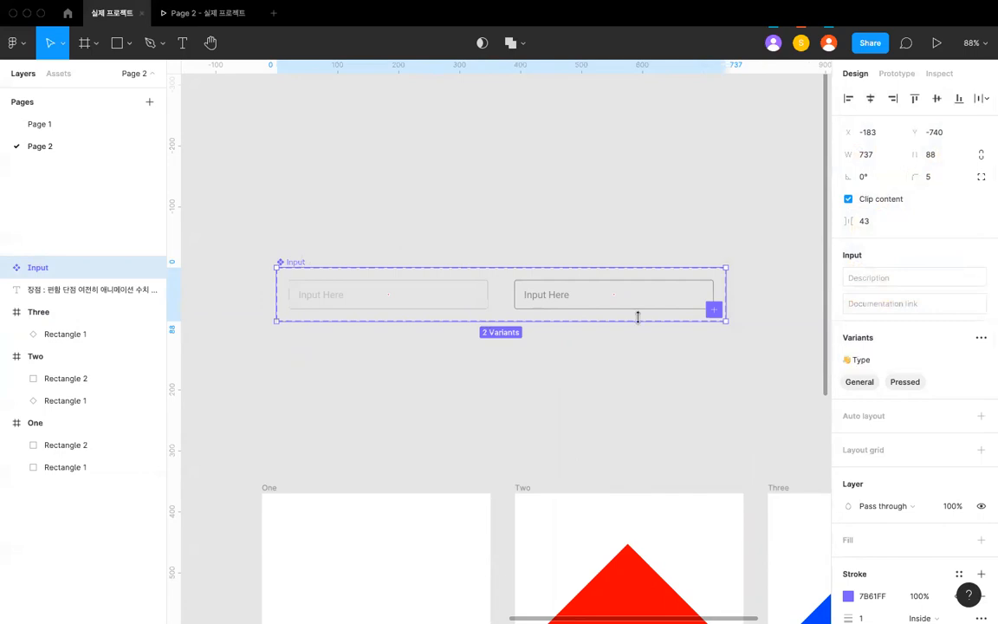
- Place an instance of the local Input component near the top of frame One and centre it horizontally
{"action": "left_click", "coordinate": [59, 74]}
{"action": "scroll", "coordinate": [532, 431], "scroll_direction": "down", "scroll_amount": 4}
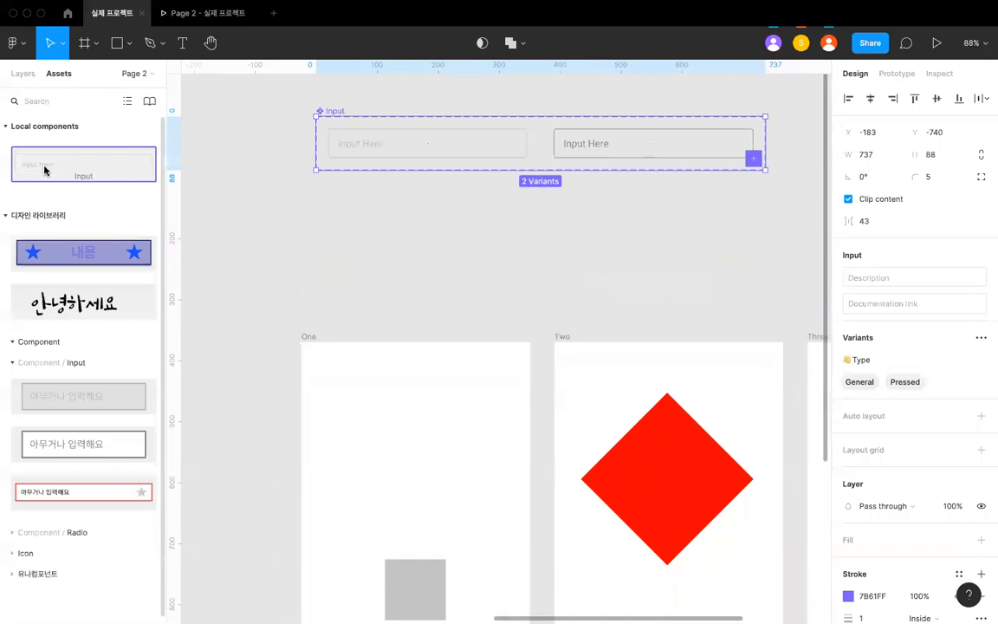
{"action": "left_click_drag", "start_coordinate": [54, 170], "coordinate": [351, 414]}
{"action": "left_click", "coordinate": [425, 303]}
{"action": "left_click", "coordinate": [398, 418]}
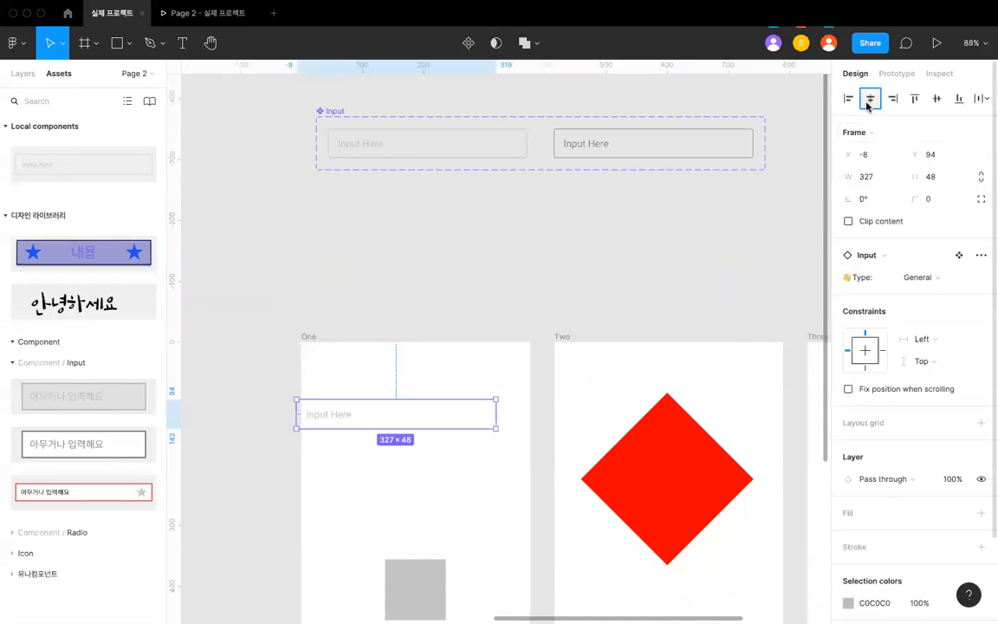
{"action": "left_click", "coordinate": [870, 98]}
{"action": "left_click", "coordinate": [616, 262]}
{"action": "scroll", "coordinate": [617, 262], "scroll_direction": "down", "scroll_amount": 5}
{"action": "left_click", "coordinate": [643, 349]}
{"action": "scroll", "coordinate": [643, 348], "scroll_direction": "down", "scroll_amount": 3}
{"action": "left_click", "coordinate": [645, 374], "text": "shift"}
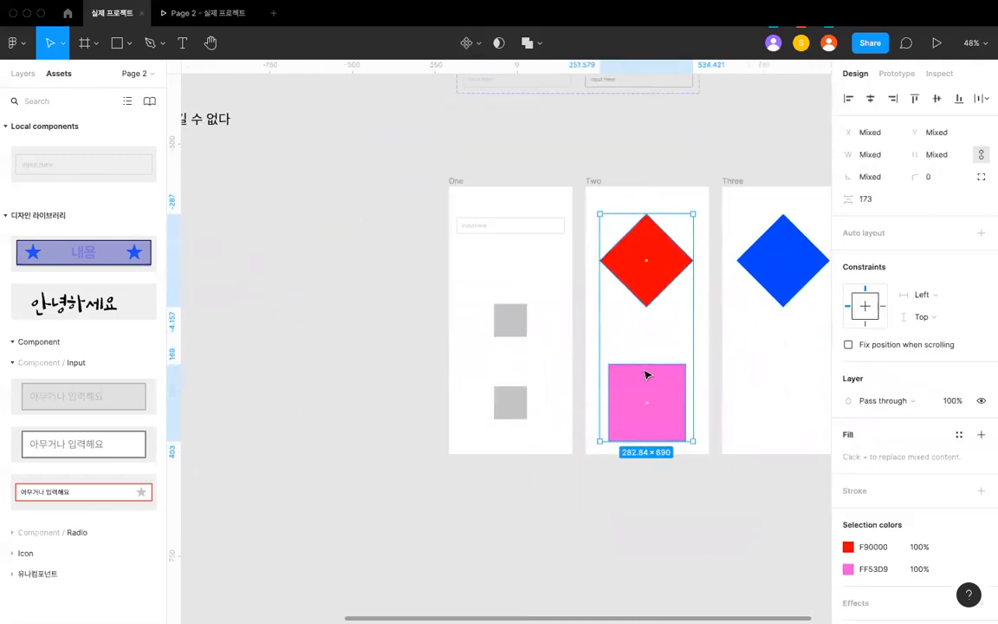
{"action": "key", "text": "Delete"}
{"action": "scroll", "coordinate": [645, 374], "scroll_direction": "right", "scroll_amount": 2}
{"action": "scroll", "coordinate": [646, 374], "scroll_direction": "up", "scroll_amount": 1}
{"action": "key", "text": "super+z"}
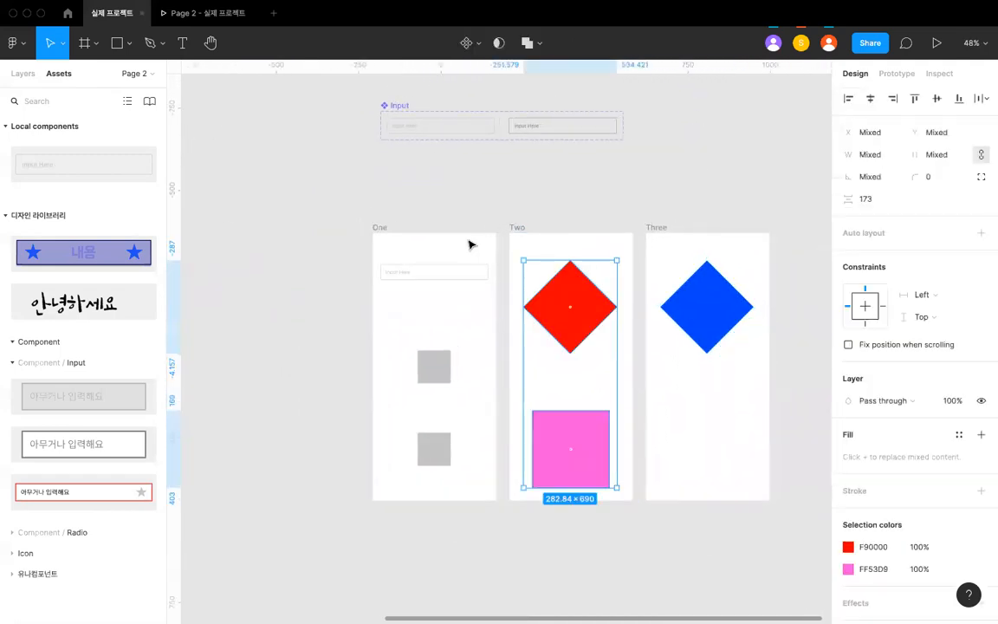
- Cut the Input instance out of frame One and place a duplicate of that frame directly below the original
{"action": "left_click", "coordinate": [461, 275]}
{"action": "scroll", "coordinate": [462, 275], "scroll_direction": "down", "scroll_amount": 5}
{"action": "left_click", "coordinate": [433, 252]}
{"action": "left_click_drag", "start_coordinate": [419, 245], "coordinate": [415, 455]}
{"action": "scroll", "coordinate": [415, 455], "scroll_direction": "up", "scroll_amount": 5}
{"action": "scroll", "coordinate": [448, 339], "scroll_direction": "down", "scroll_amount": 3}
- Delete the two grey squares from the duplicated frame One
{"action": "left_click", "coordinate": [379, 312]}
{"action": "left_click_drag", "start_coordinate": [377, 349], "coordinate": [498, 443]}
{"action": "left_click", "coordinate": [466, 462], "text": "shift"}
{"action": "key", "text": "Delete"}
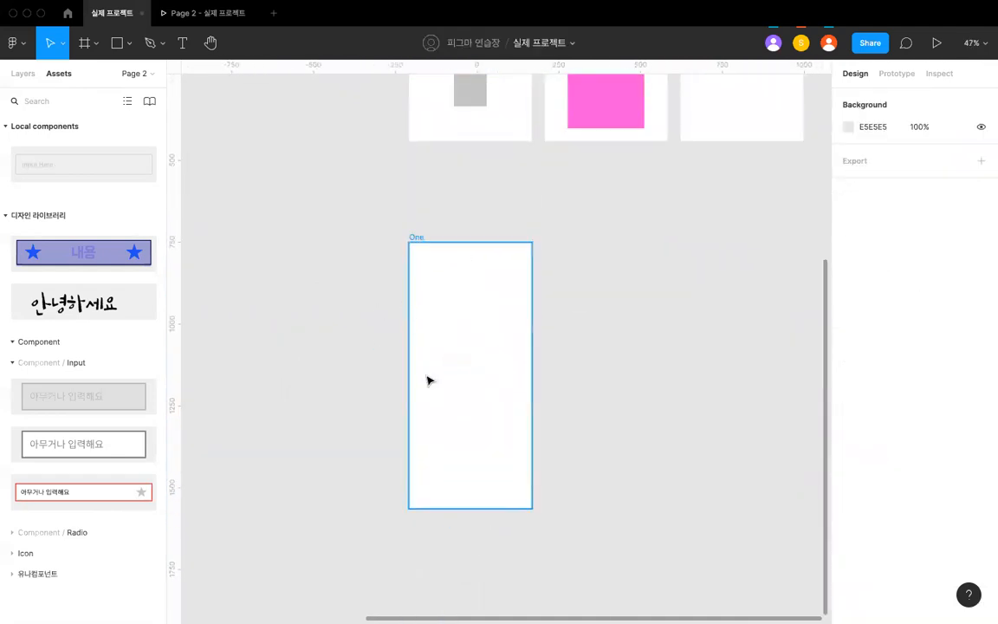
- Rename the emptied duplicate frame as "Input - One"
{"action": "left_click", "coordinate": [428, 275]}
{"action": "key", "text": "super+r"}
{"action": "type", "text": "Input"}
{"action": "key", "text": "Return"}
{"action": "left_click", "coordinate": [434, 230]}
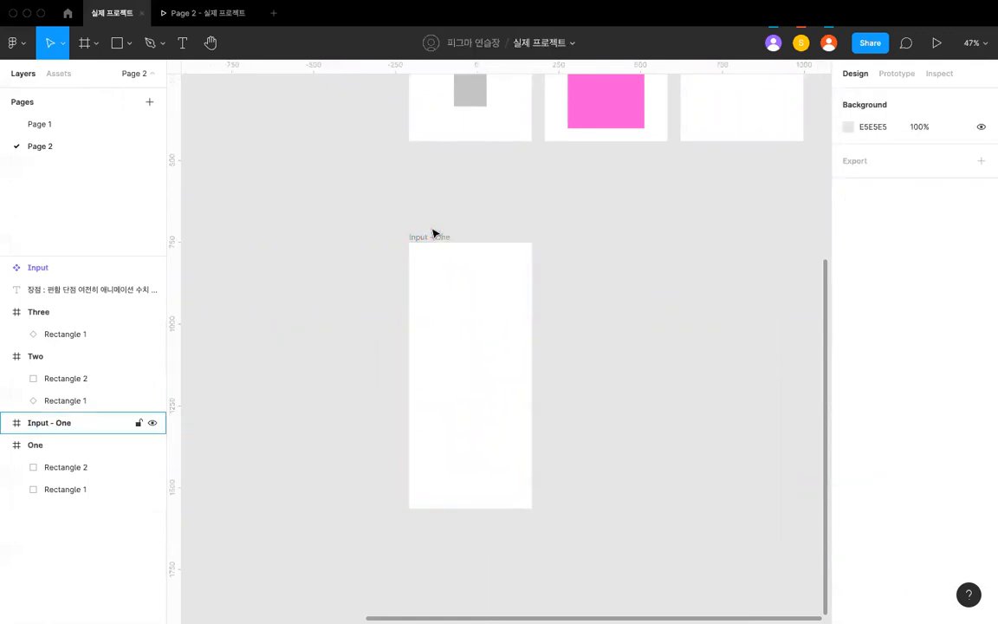
- Duplicate the Input - One frame to its right at X 208, Y 752 and name the copy "Input - Two"
{"action": "left_click", "coordinate": [441, 246]}
{"action": "key", "text": "super+d"}
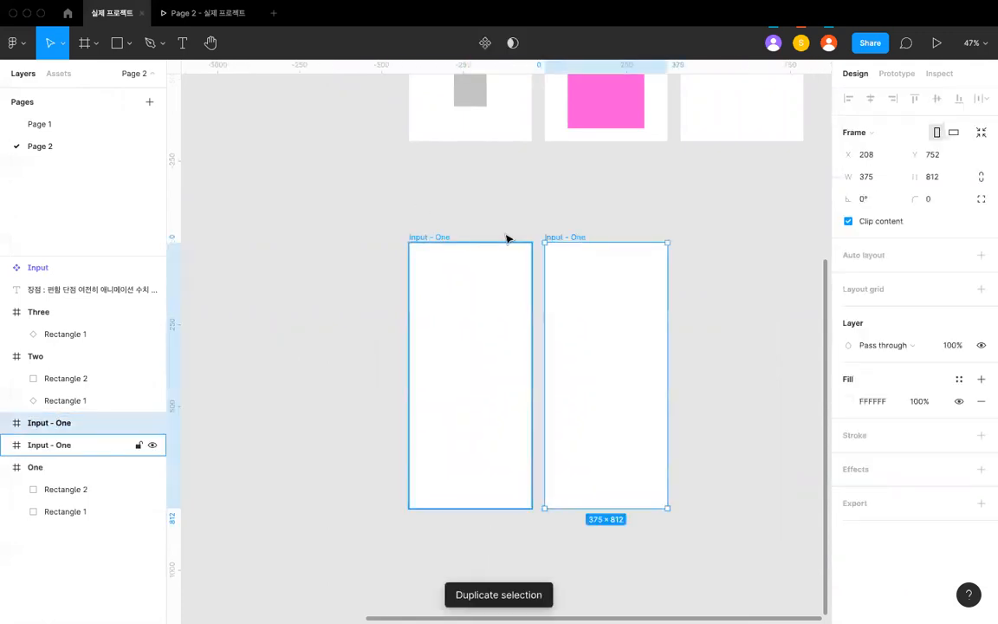
{"action": "key", "text": "super+r"}
{"action": "type", "text": "Two"}
{"action": "key", "text": "Return"}
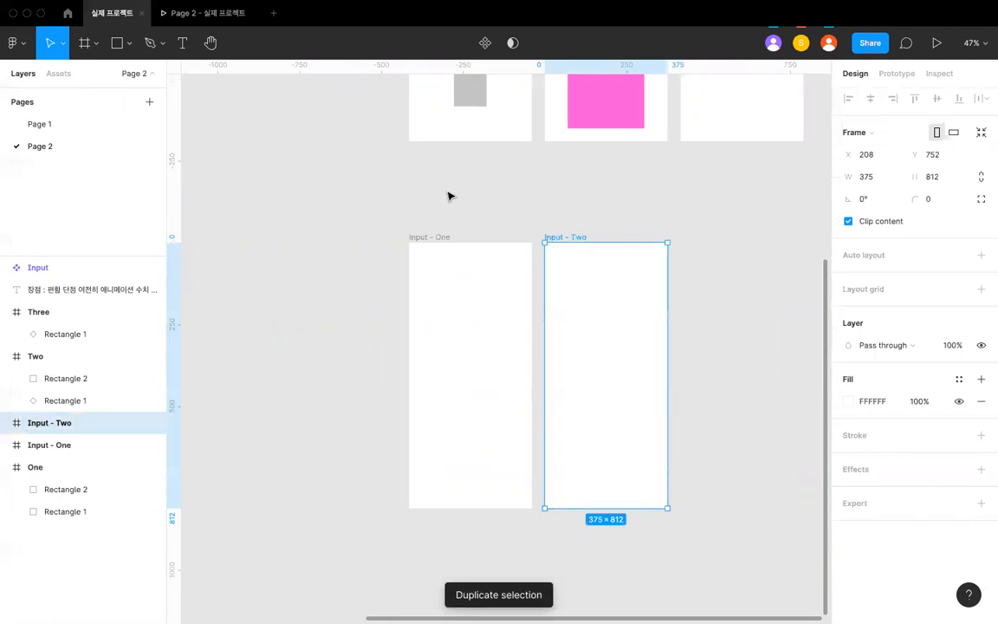
- Paste the Input instance into both the Input - One and Input - Two frames
{"action": "left_click", "coordinate": [444, 292]}
{"action": "key", "text": "super+v"}
{"action": "left_click", "coordinate": [452, 237]}
{"action": "left_click", "coordinate": [567, 282]}
{"action": "key", "text": "super+v"}
{"action": "left_click", "coordinate": [513, 215]}
- Switch the Type variant of the Input instance in Input - Two to Pressed
{"action": "left_click", "coordinate": [583, 283]}
{"action": "scroll", "coordinate": [583, 283], "scroll_direction": "up", "scroll_amount": 5}
{"action": "left_click", "coordinate": [958, 280]}
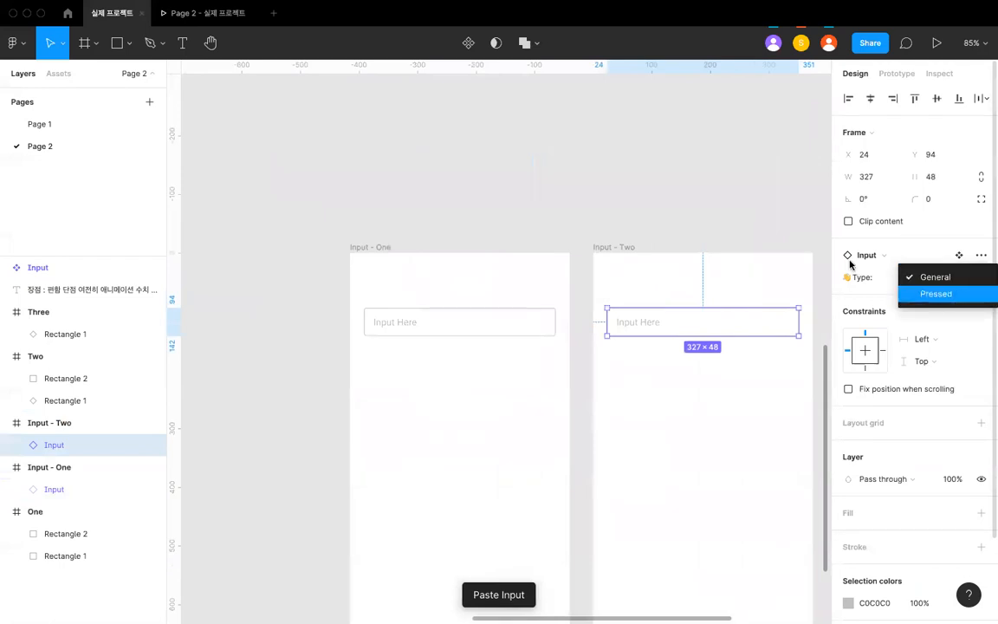
{"action": "left_click", "coordinate": [631, 185]}
{"action": "scroll", "coordinate": [631, 184], "scroll_direction": "down", "scroll_amount": 3}
{"action": "left_click", "coordinate": [475, 223]}
{"action": "scroll", "coordinate": [475, 223], "scroll_direction": "up", "scroll_amount": 5}
{"action": "left_click", "coordinate": [527, 262]}
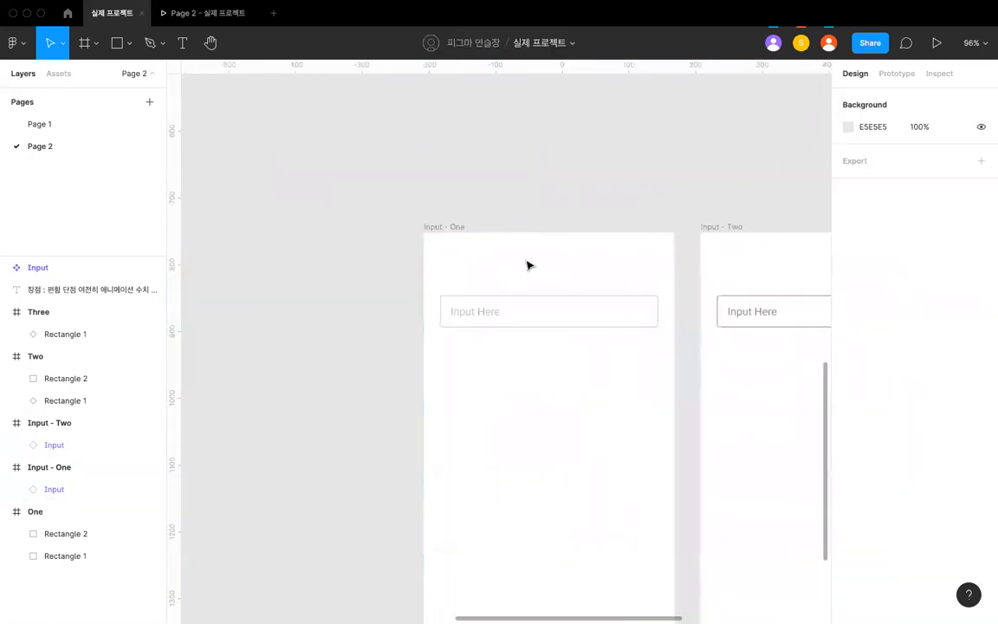
- Add a Tap prototype interaction to the Input instance in Input - One
{"action": "left_click", "coordinate": [526, 309]}
{"action": "scroll", "coordinate": [734, 158], "scroll_direction": "right", "scroll_amount": 2}
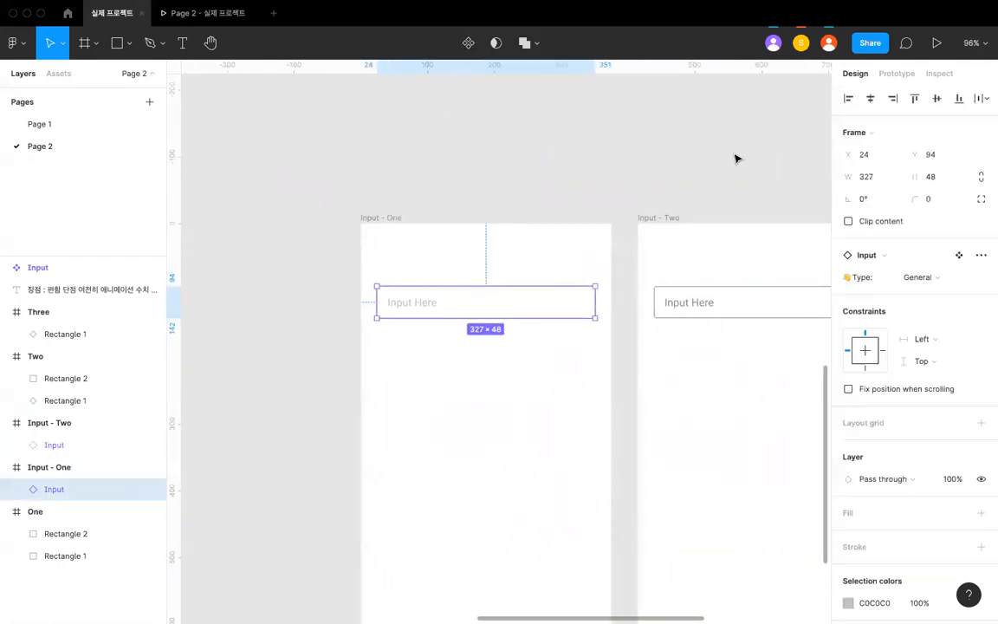
{"action": "left_click", "coordinate": [897, 73]}
{"action": "left_click", "coordinate": [980, 104]}
{"action": "scroll", "coordinate": [712, 205], "scroll_direction": "up", "scroll_amount": 5}
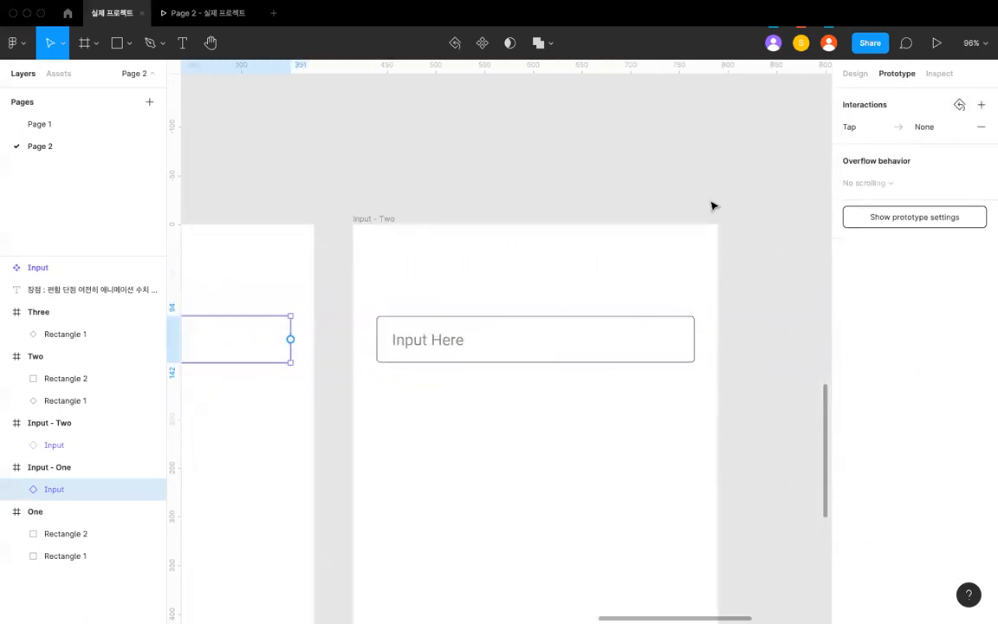
- Connect the Input instance in Input - One to the Input - Two frame and choose the transition's animation type
{"action": "scroll", "coordinate": [355, 273], "scroll_direction": "left", "scroll_amount": 2}
{"action": "left_click_drag", "start_coordinate": [351, 319], "coordinate": [438, 328]}
{"action": "scroll", "coordinate": [437, 328], "scroll_direction": "down", "scroll_amount": 5}
{"action": "scroll", "coordinate": [438, 328], "scroll_direction": "down", "scroll_amount": 2}
{"action": "left_click", "coordinate": [724, 238]}
{"action": "left_click", "coordinate": [724, 273]}
{"action": "left_click", "coordinate": [537, 202]}
{"action": "scroll", "coordinate": [434, 211], "scroll_direction": "down", "scroll_amount": 2}
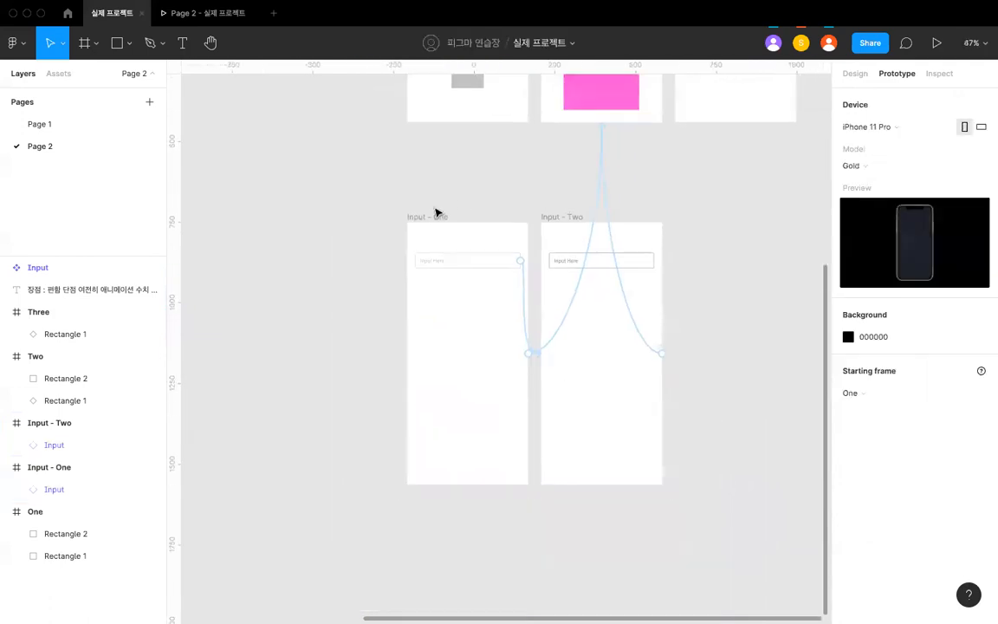
- Check which screen the Page 2 prototype preview shows and return to the design file
{"action": "left_click", "coordinate": [435, 216]}
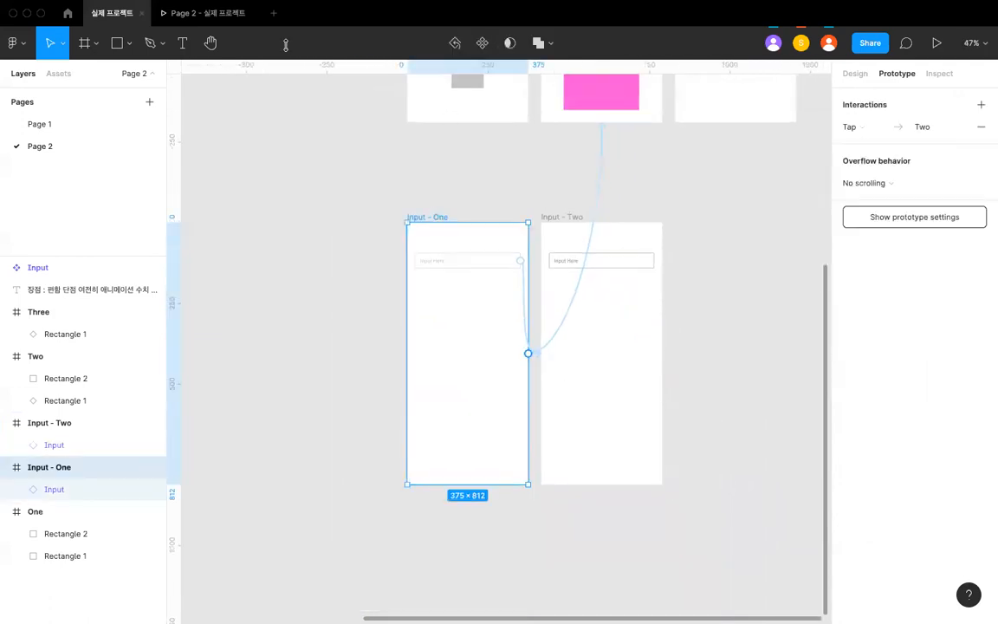
{"action": "left_click", "coordinate": [194, 14]}
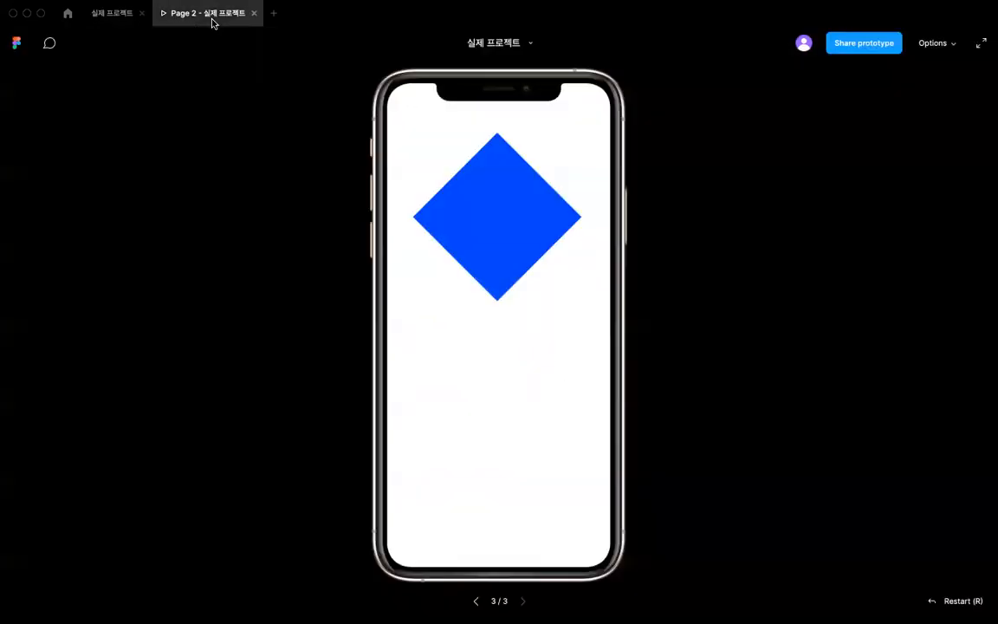
{"action": "left_click", "coordinate": [111, 14]}
- Examine frame One, its starting-frame marker and its connection compared with the Input frames
{"action": "left_click", "coordinate": [352, 237]}
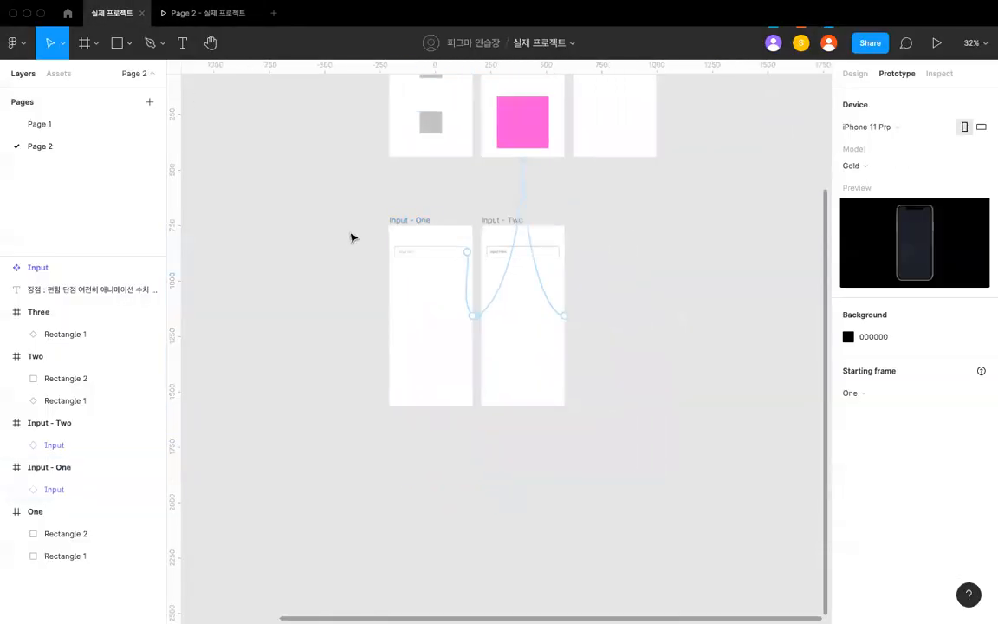
{"action": "scroll", "coordinate": [352, 236], "scroll_direction": "up", "scroll_amount": 5}
{"action": "left_click", "coordinate": [387, 201]}
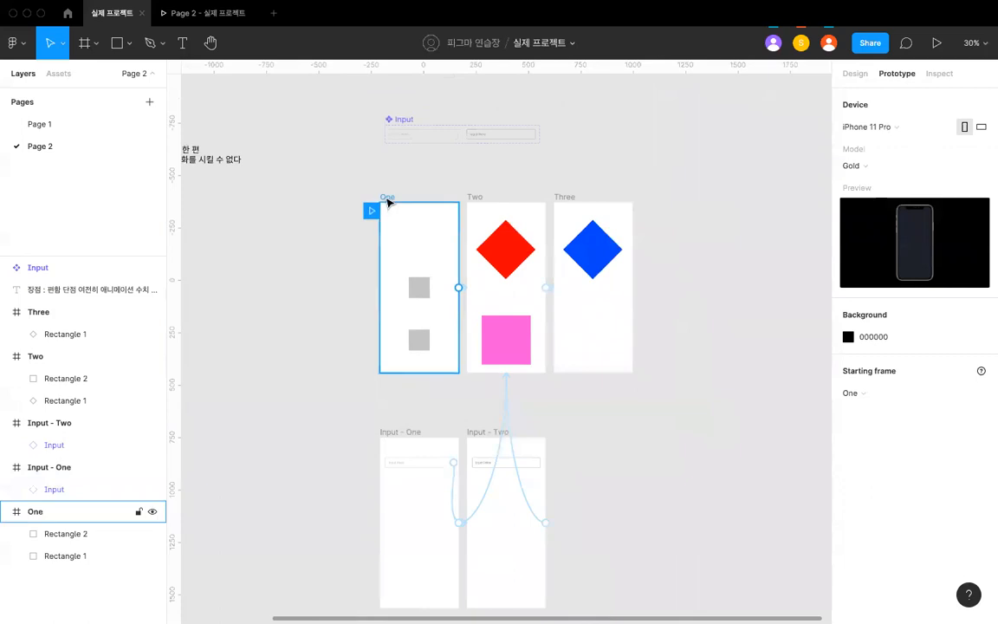
{"action": "left_click", "coordinate": [387, 200]}
{"action": "scroll", "coordinate": [359, 206], "scroll_direction": "down", "scroll_amount": 2}
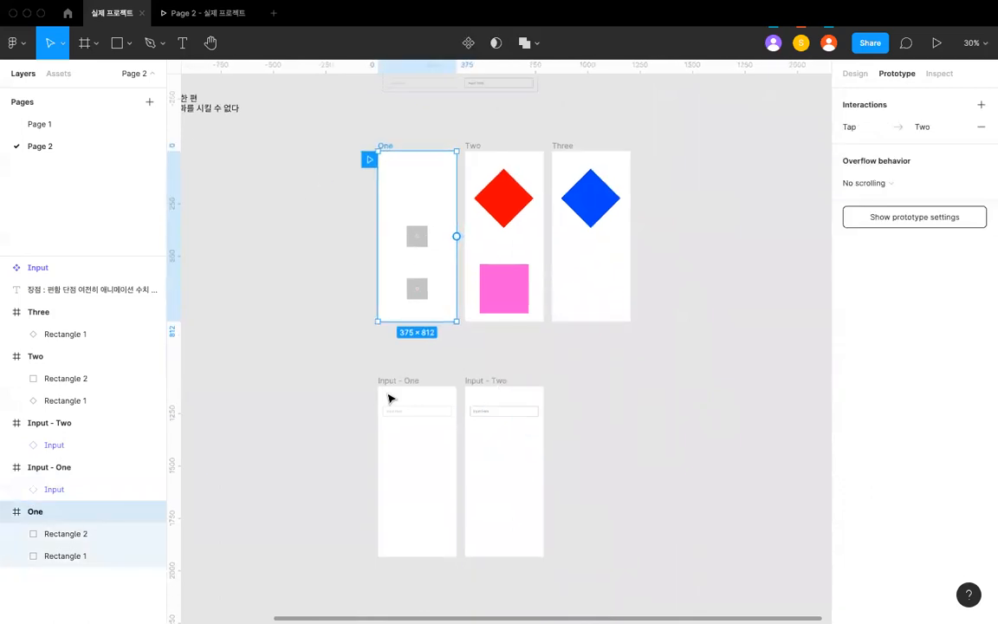
{"action": "scroll", "coordinate": [346, 225], "scroll_direction": "up", "scroll_amount": 2}
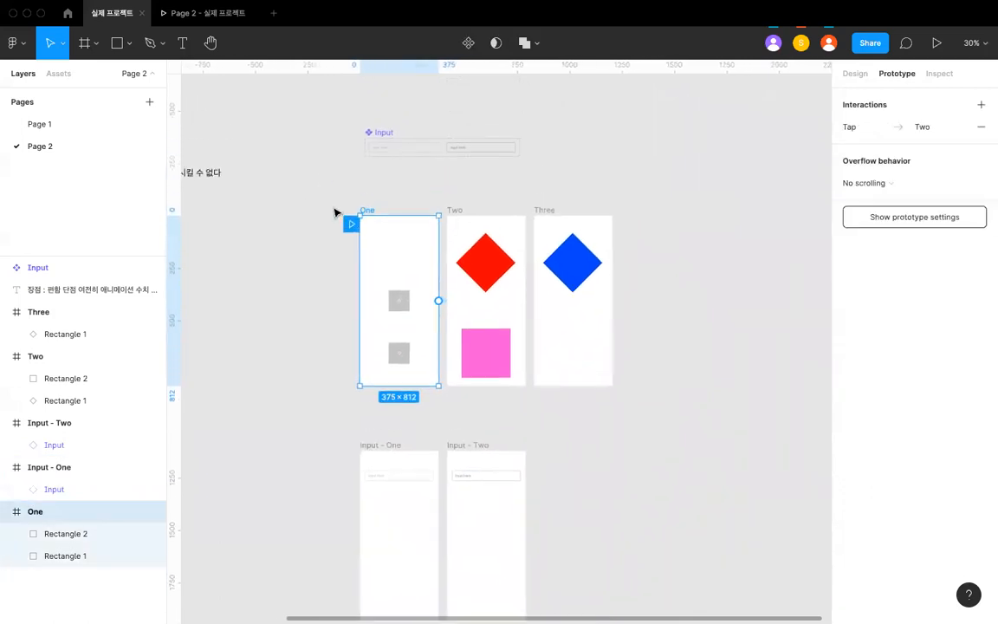
{"action": "left_click", "coordinate": [338, 214]}
{"action": "scroll", "coordinate": [352, 218], "scroll_direction": "up", "scroll_amount": 2}
{"action": "left_click", "coordinate": [375, 212]}
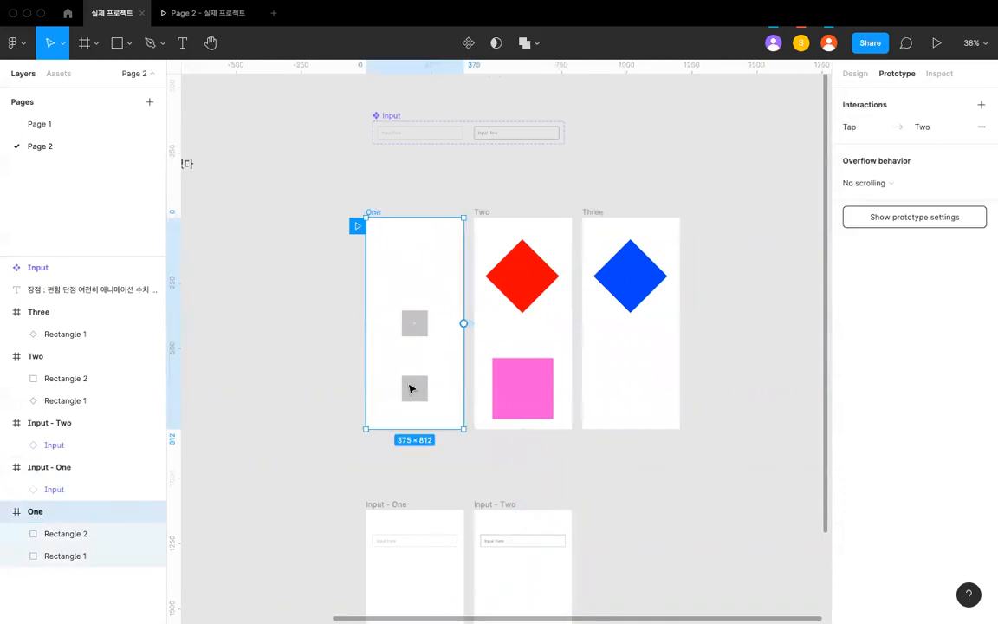
{"action": "scroll", "coordinate": [443, 389], "scroll_direction": "down", "scroll_amount": 4}
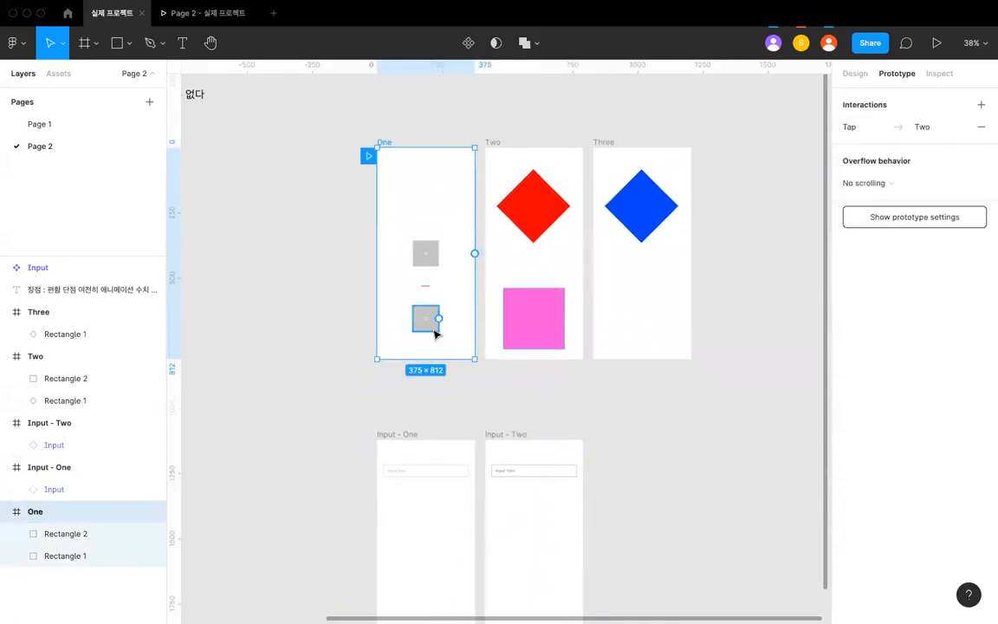
- Inspect the interaction details of the connection leading from the Input - One frame to frame Two
{"action": "scroll", "coordinate": [436, 333], "scroll_direction": "down", "scroll_amount": 1}
{"action": "left_click", "coordinate": [414, 379]}
{"action": "left_click_drag", "start_coordinate": [479, 474], "coordinate": [538, 286]}
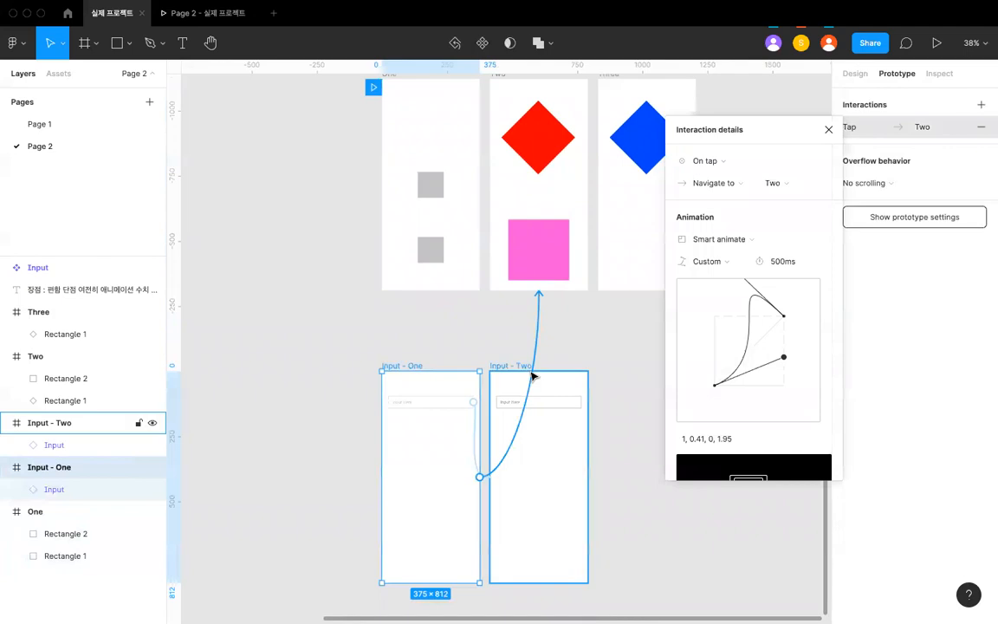
{"action": "left_click", "coordinate": [508, 366]}
{"action": "left_click", "coordinate": [419, 367]}
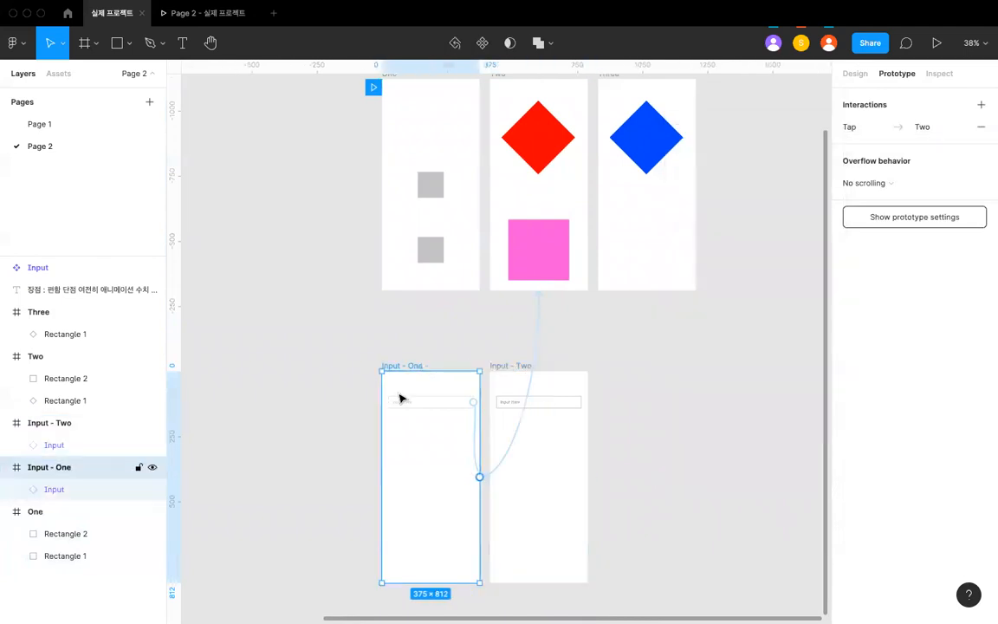
{"action": "scroll", "coordinate": [544, 464], "scroll_direction": "down", "scroll_amount": 1}
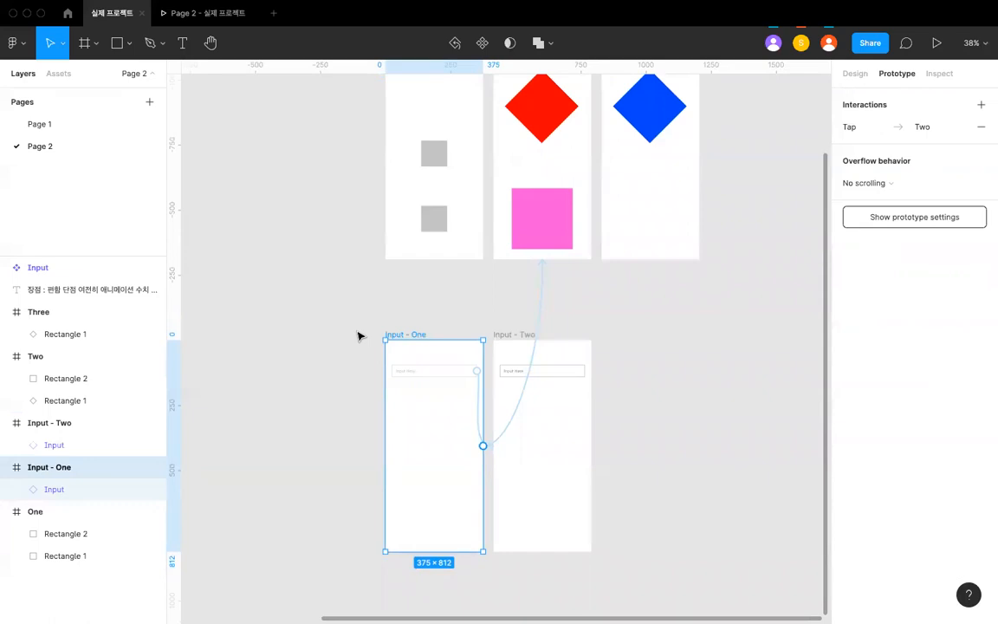
- Switch to the prototype preview of Page 2
{"action": "left_click", "coordinate": [193, 8]}
{"action": "left_click", "coordinate": [193, 9]}
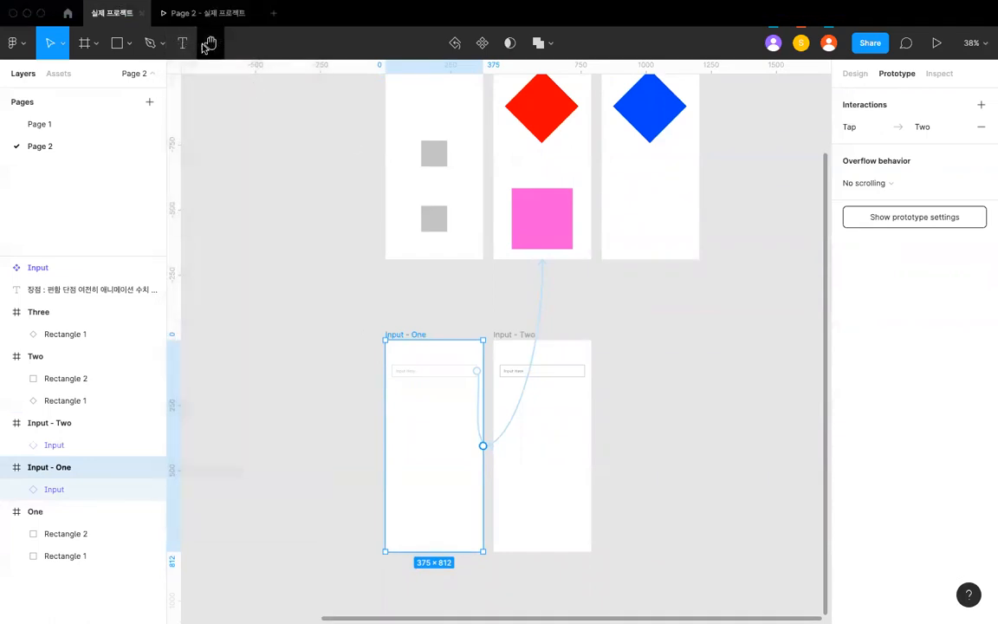
{"action": "left_click", "coordinate": [199, 15]}
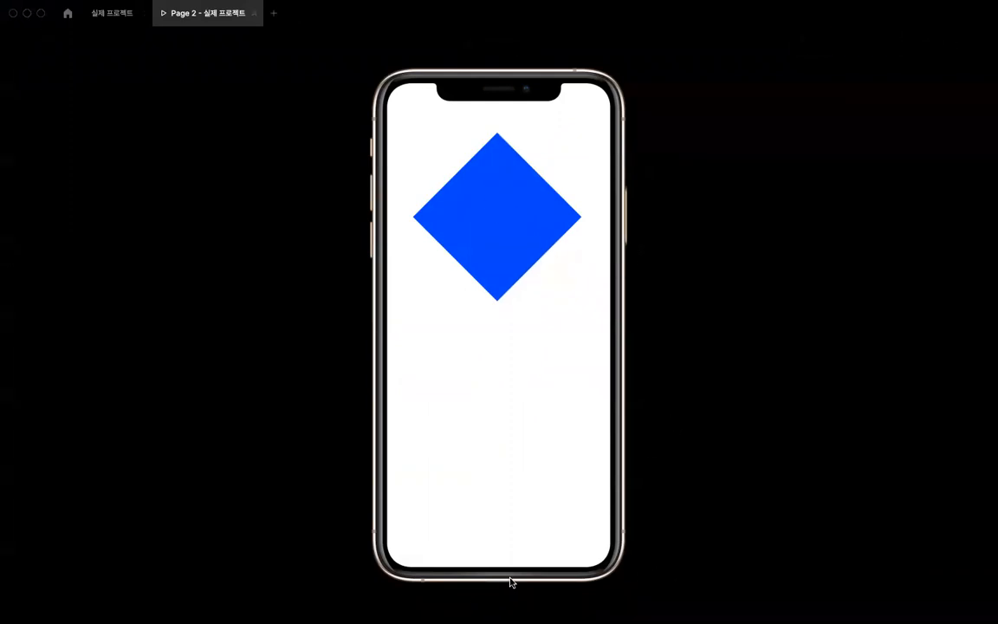
- Step the Page 2 prototype preview back to its first screen and return to the design file
{"action": "left_click", "coordinate": [443, 165]}
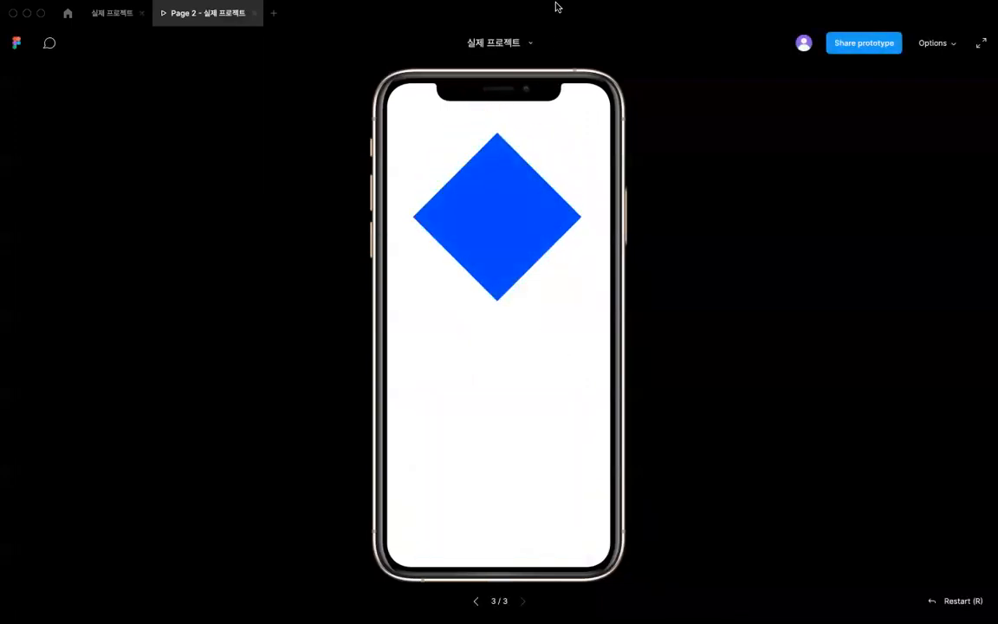
{"action": "left_click", "coordinate": [477, 600]}
{"action": "left_click", "coordinate": [477, 600]}
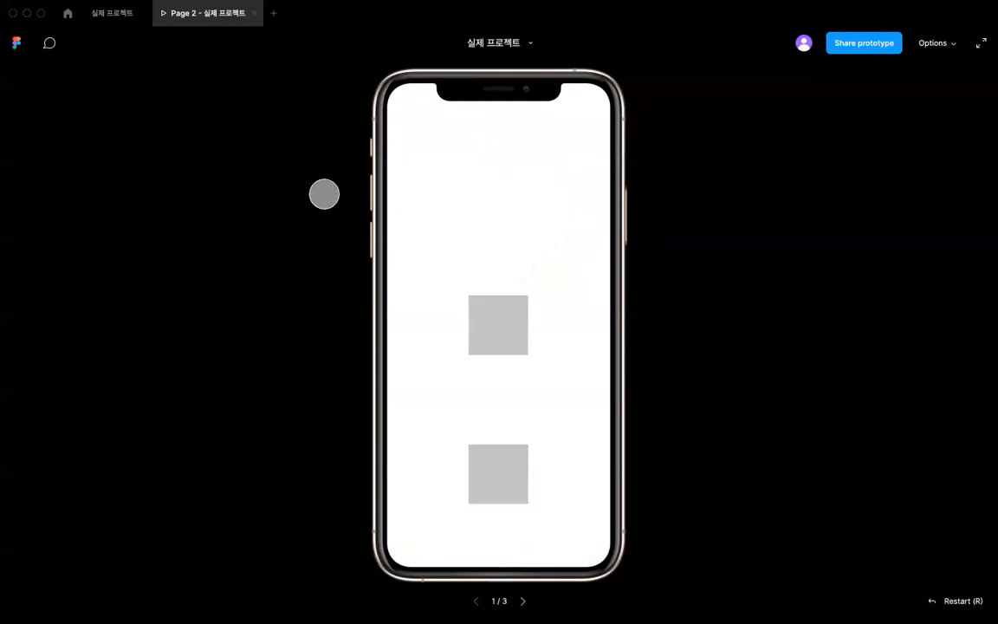
{"action": "left_click", "coordinate": [113, 13]}
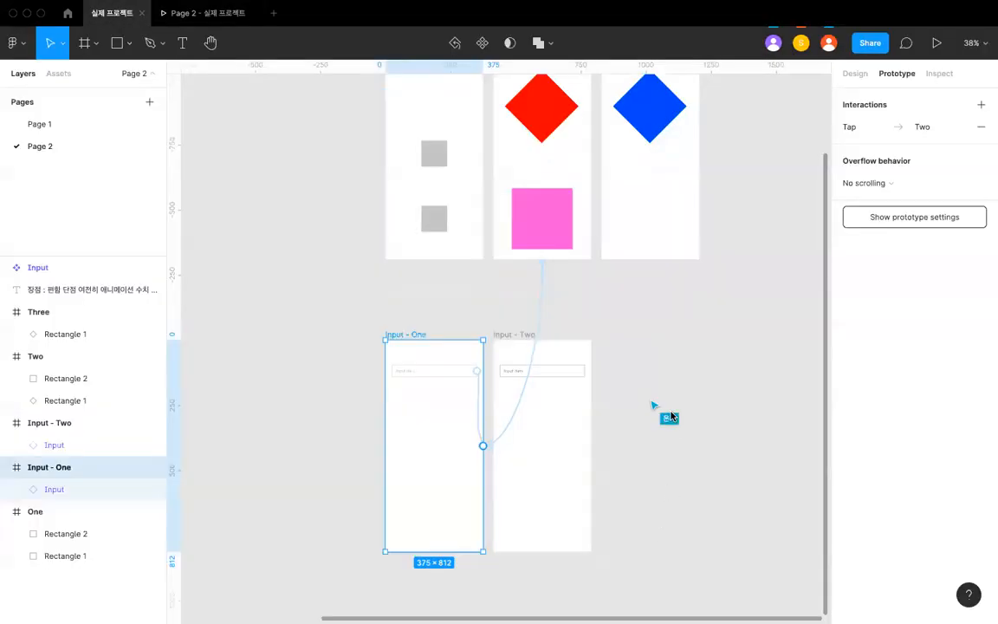
- Set the prototype's starting frame to Input - One
{"action": "scroll", "coordinate": [423, 294], "scroll_direction": "down", "scroll_amount": 2}
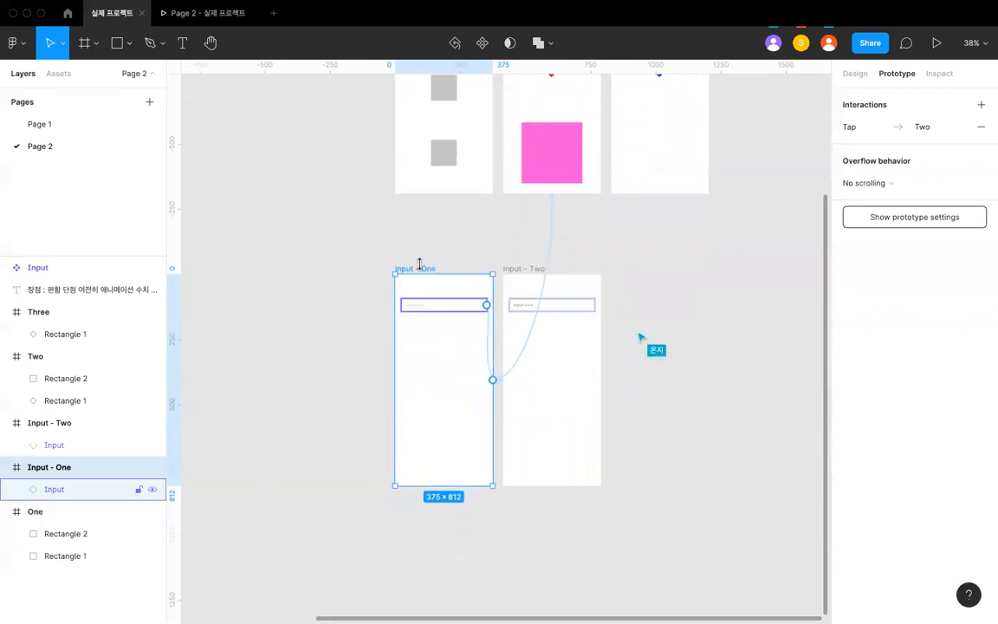
{"action": "left_click", "coordinate": [411, 261]}
{"action": "scroll", "coordinate": [385, 240], "scroll_direction": "down", "scroll_amount": 5}
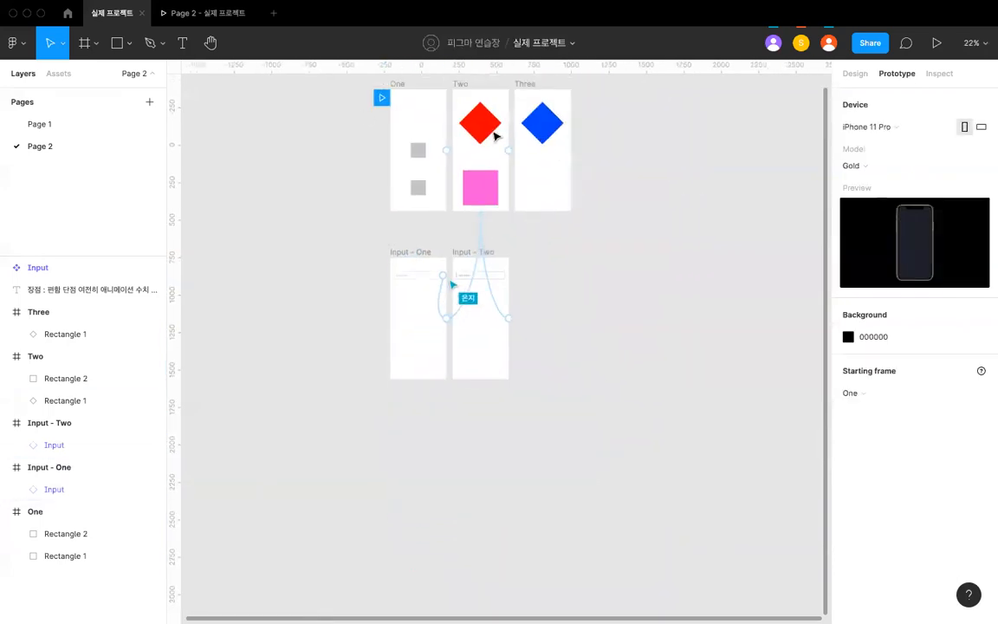
{"action": "scroll", "coordinate": [564, 261], "scroll_direction": "up", "scroll_amount": 3}
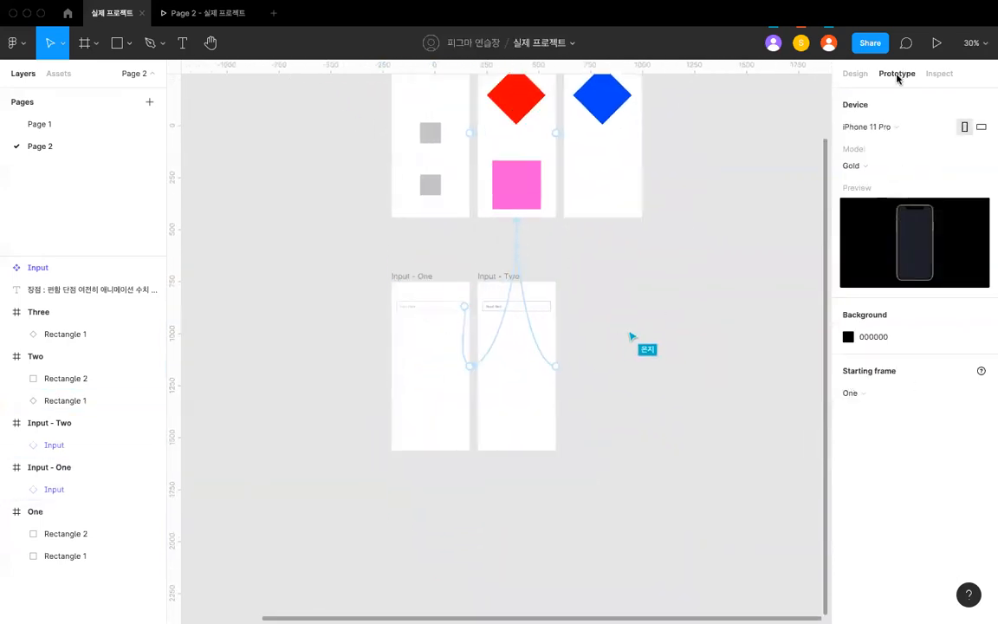
{"action": "scroll", "coordinate": [684, 222], "scroll_direction": "up", "scroll_amount": 3}
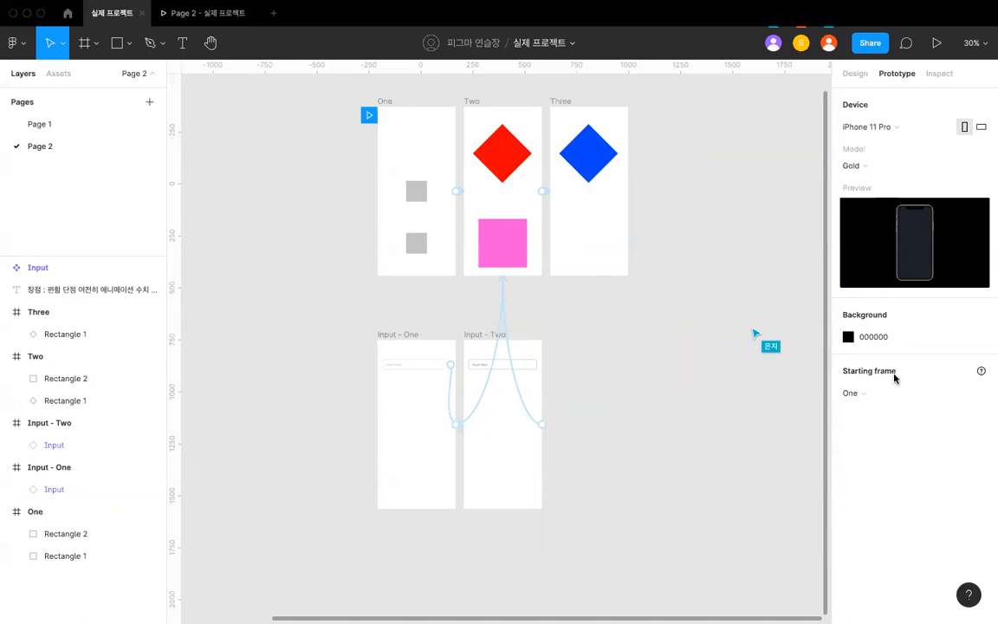
{"action": "left_click", "coordinate": [869, 395]}
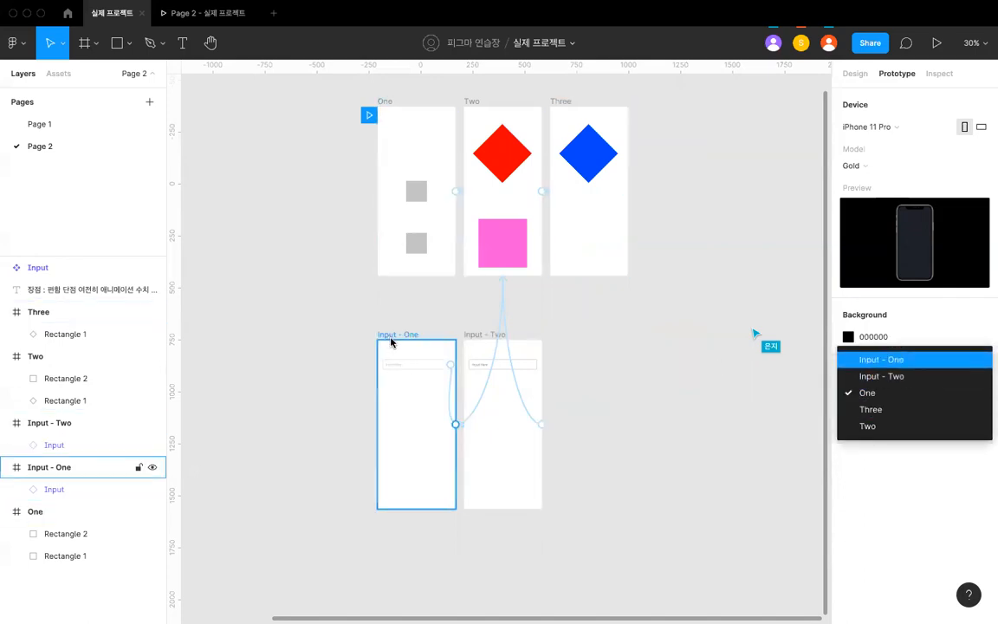
{"action": "left_click", "coordinate": [914, 364]}
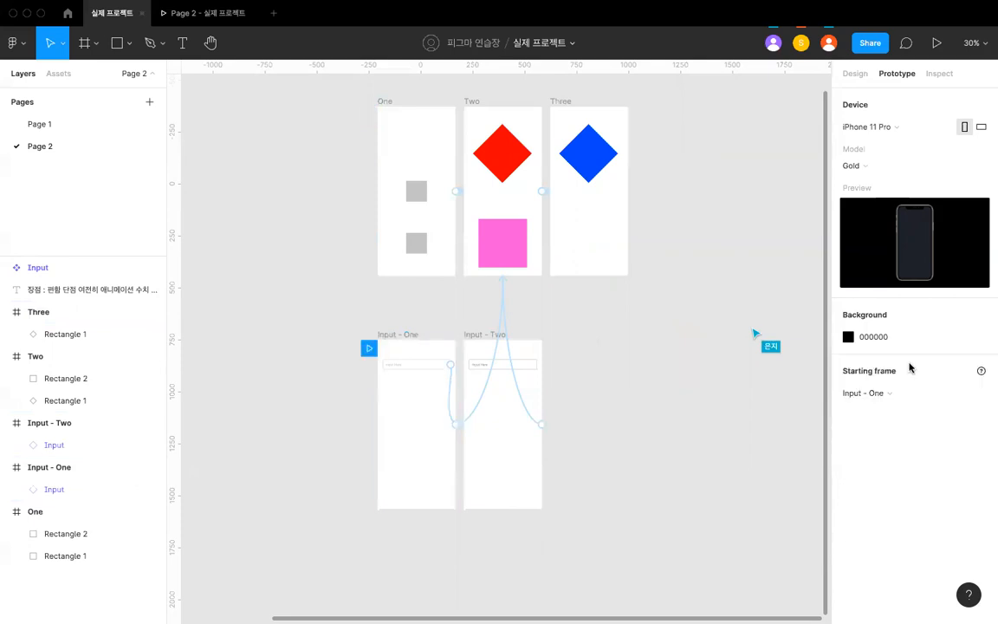
{"action": "scroll", "coordinate": [389, 338], "scroll_direction": "up", "scroll_amount": 3}
{"action": "left_click", "coordinate": [378, 348]}
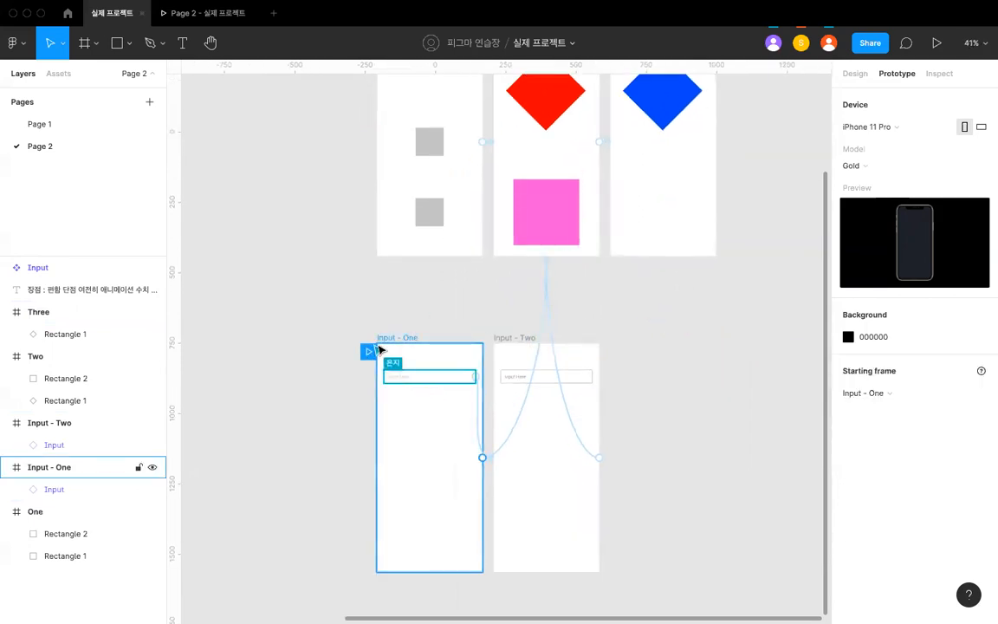
{"action": "scroll", "coordinate": [382, 345], "scroll_direction": "down", "scroll_amount": 1}
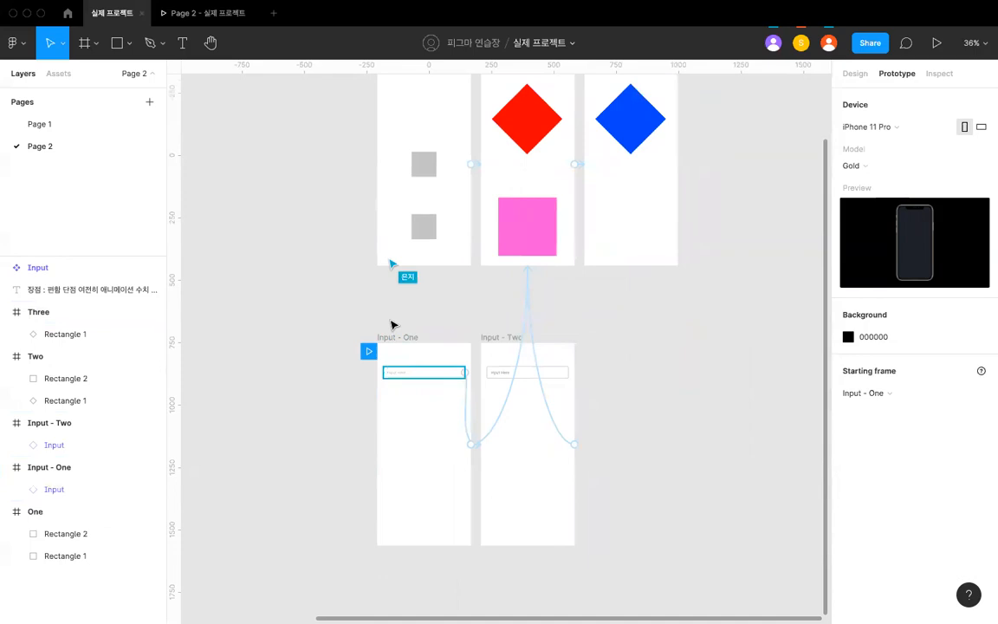
- Preview Page 2, tap the input field to test the switch to Input - Two, and return to the design file
{"action": "left_click", "coordinate": [221, 25]}
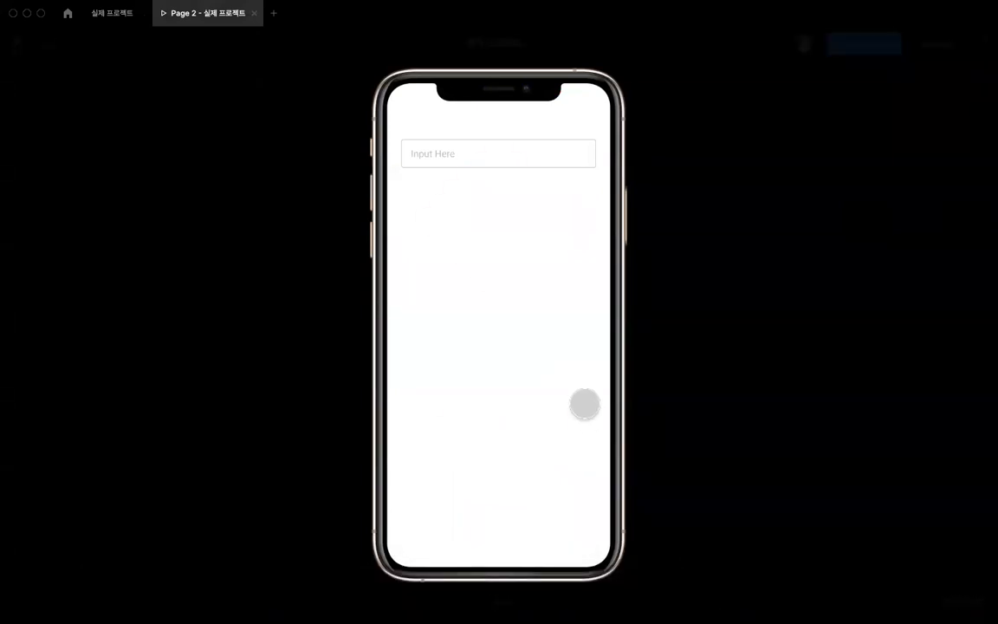
{"action": "left_click", "coordinate": [485, 160]}
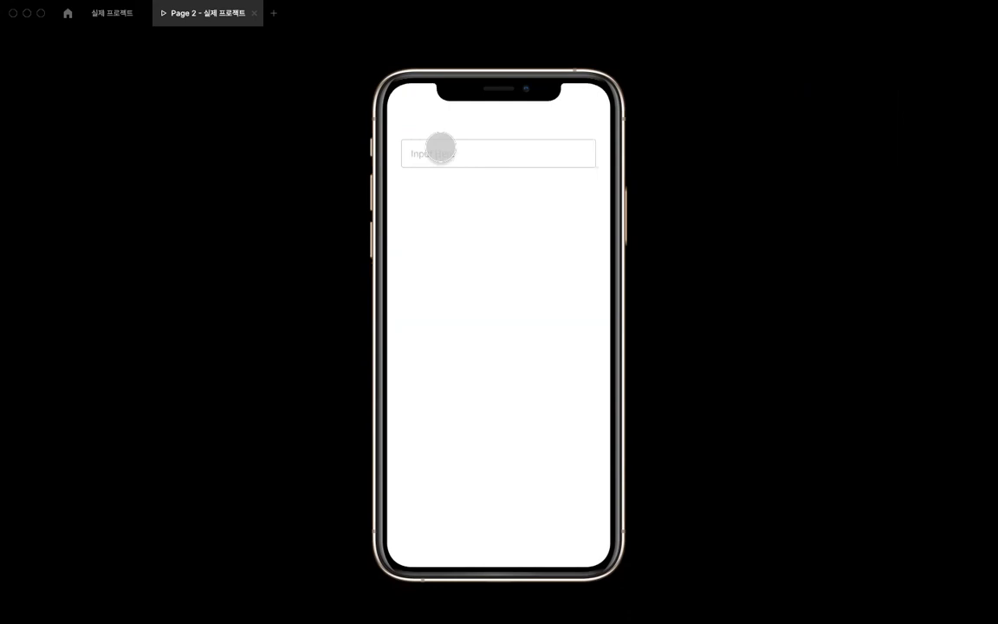
{"action": "left_click", "coordinate": [440, 150]}
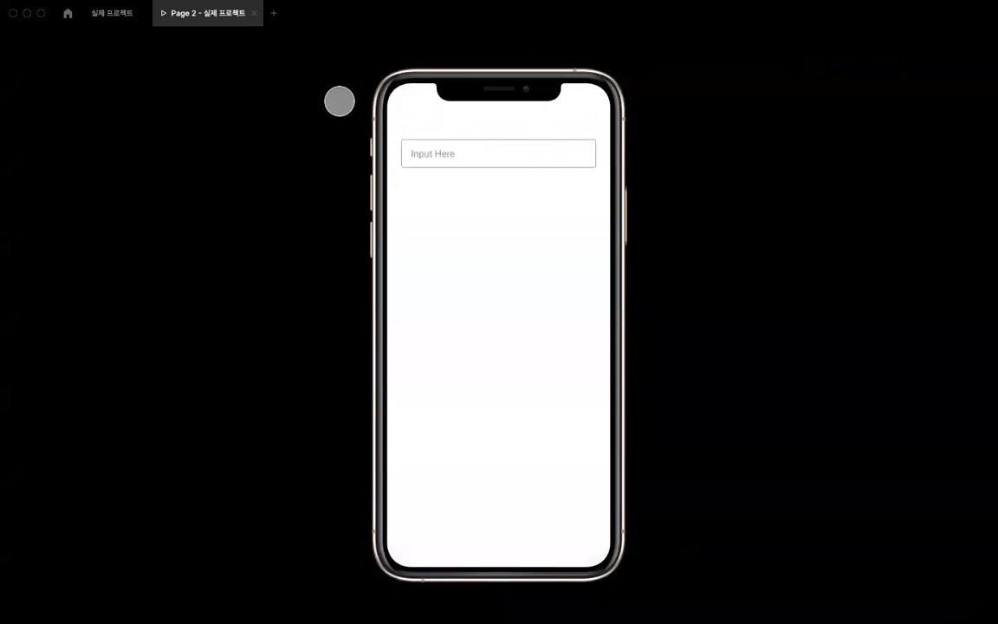
{"action": "left_click", "coordinate": [111, 14]}
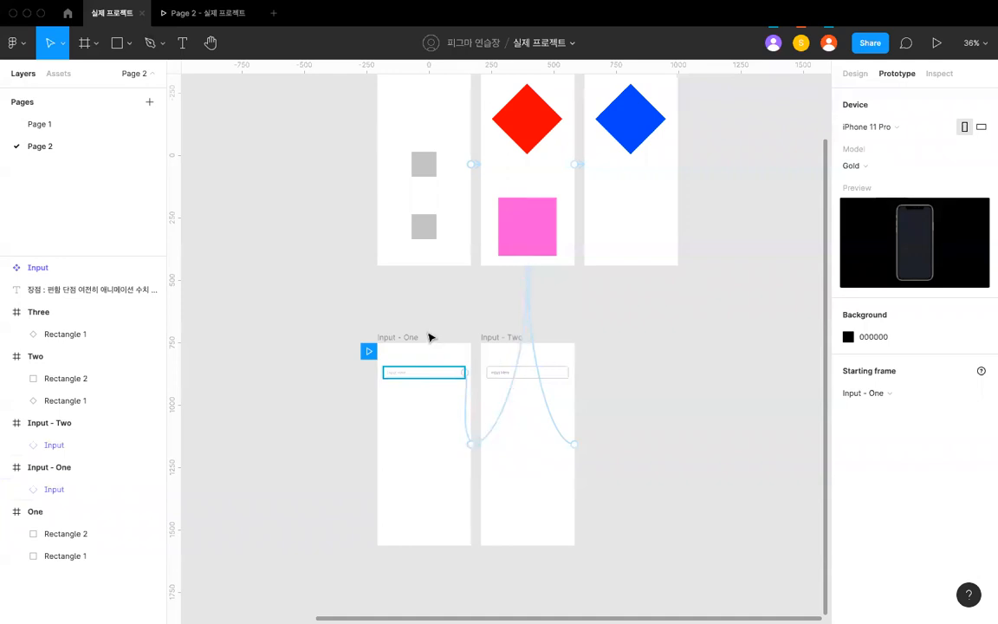
- Connect the Input component's General variant to the Pressed variant with an On tap interaction
{"action": "scroll", "coordinate": [416, 320], "scroll_direction": "down", "scroll_amount": 5}
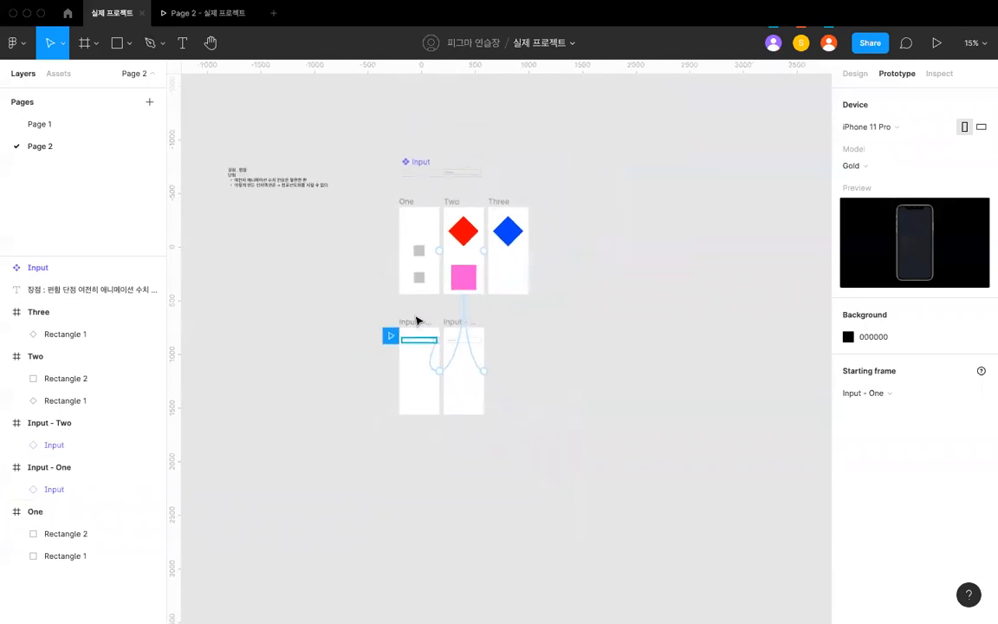
{"action": "scroll", "coordinate": [416, 321], "scroll_direction": "up", "scroll_amount": 3}
{"action": "scroll", "coordinate": [399, 103], "scroll_direction": "up", "scroll_amount": 4}
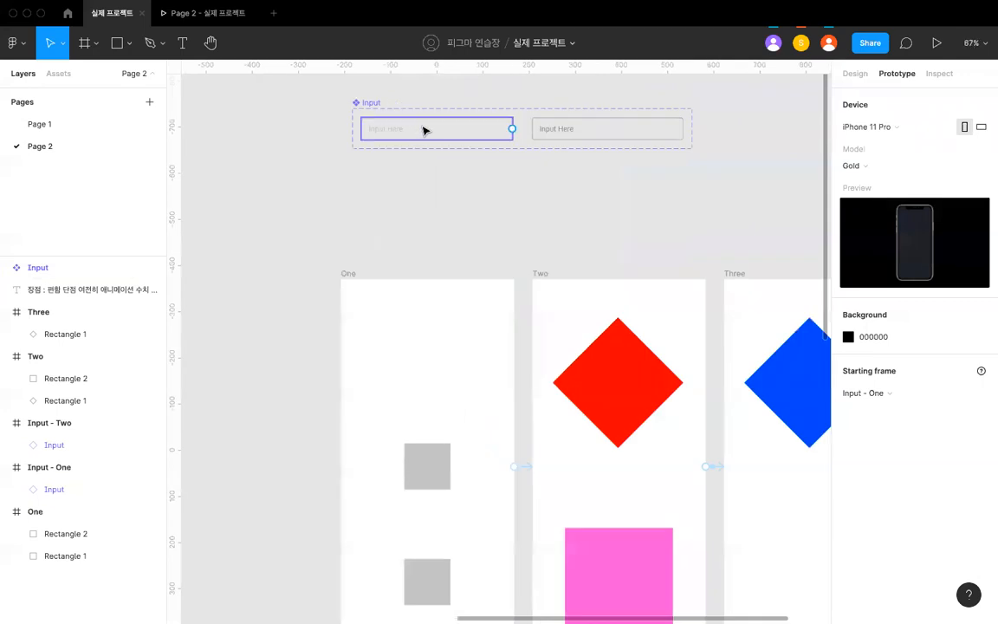
{"action": "left_click", "coordinate": [423, 130]}
{"action": "key", "text": "shift+2"}
{"action": "left_click_drag", "start_coordinate": [457, 184], "coordinate": [499, 187]}
{"action": "scroll", "coordinate": [499, 187], "scroll_direction": "up", "scroll_amount": 1}
{"action": "scroll", "coordinate": [606, 190], "scroll_direction": "right", "scroll_amount": 1}
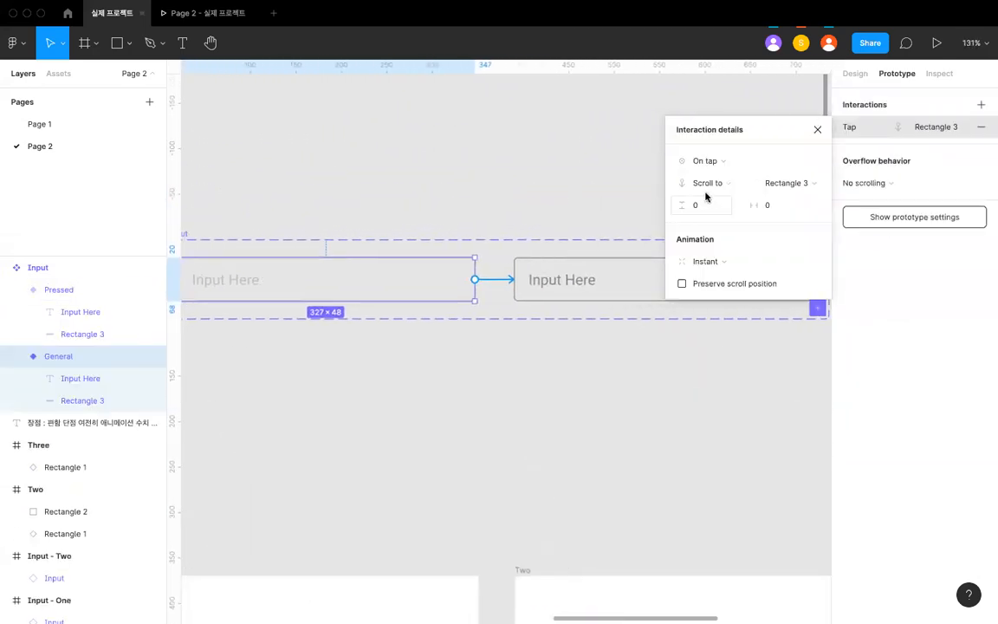
- Keep the General variant's trigger at On tap and change its action to Navigate to
{"action": "left_click", "coordinate": [717, 161]}
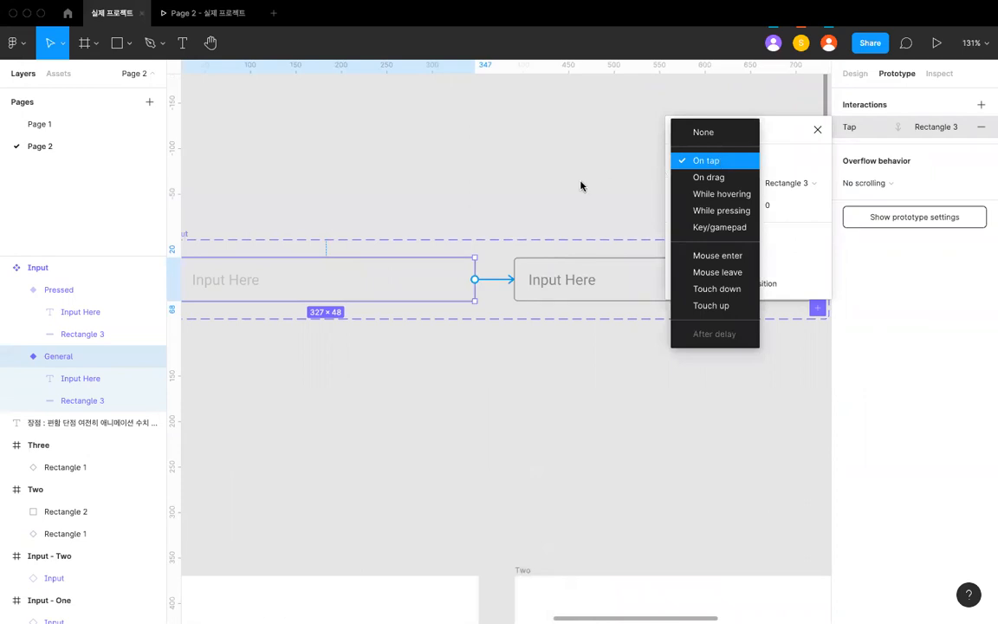
{"action": "scroll", "coordinate": [635, 251], "scroll_direction": "up", "scroll_amount": 2}
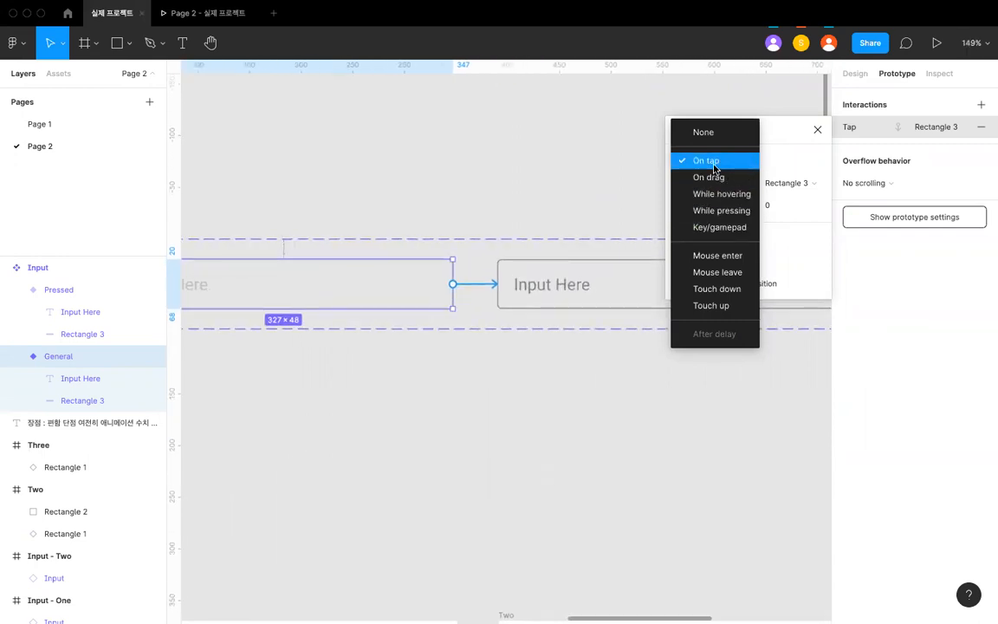
{"action": "left_click", "coordinate": [715, 165]}
{"action": "left_click", "coordinate": [706, 183]}
{"action": "left_click", "coordinate": [730, 148]}
{"action": "left_click", "coordinate": [775, 182]}
{"action": "left_click", "coordinate": [726, 180]}
{"action": "left_click", "coordinate": [726, 183]}
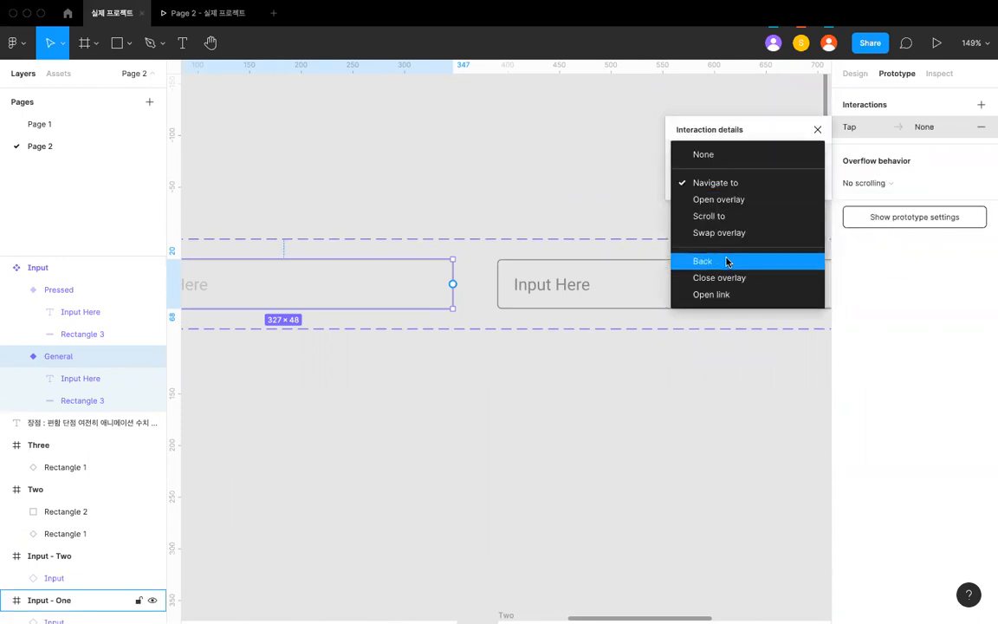
{"action": "left_click", "coordinate": [677, 182]}
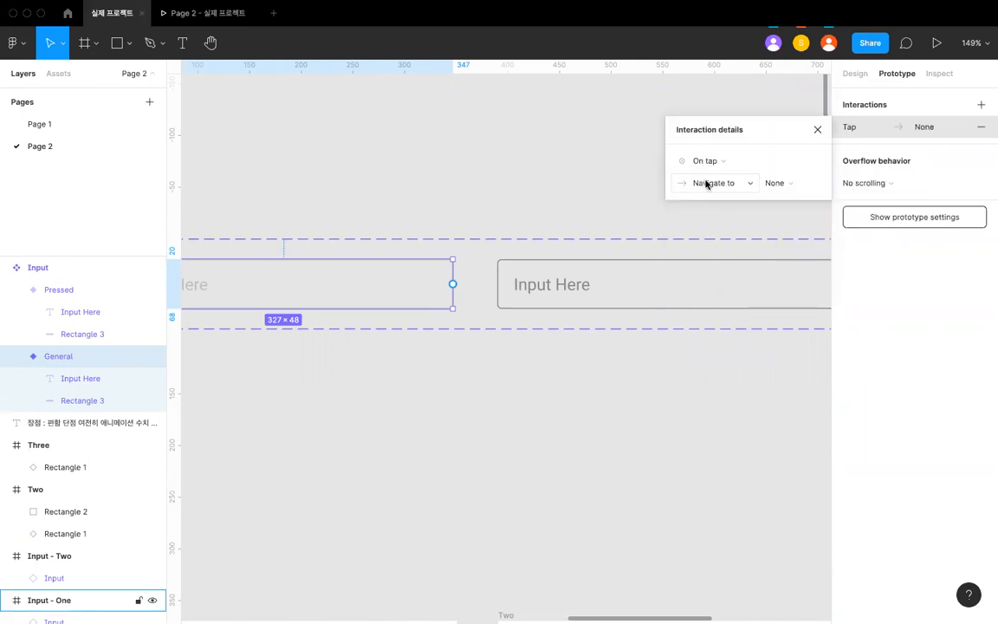
- Draw another connection from the General variant to the Pressed variant and set its While hovering interaction's animation to Animate
{"action": "scroll", "coordinate": [567, 243], "scroll_direction": "down", "scroll_amount": 3}
{"action": "scroll", "coordinate": [544, 267], "scroll_direction": "up", "scroll_amount": 3}
{"action": "left_click_drag", "start_coordinate": [511, 290], "coordinate": [564, 292]}
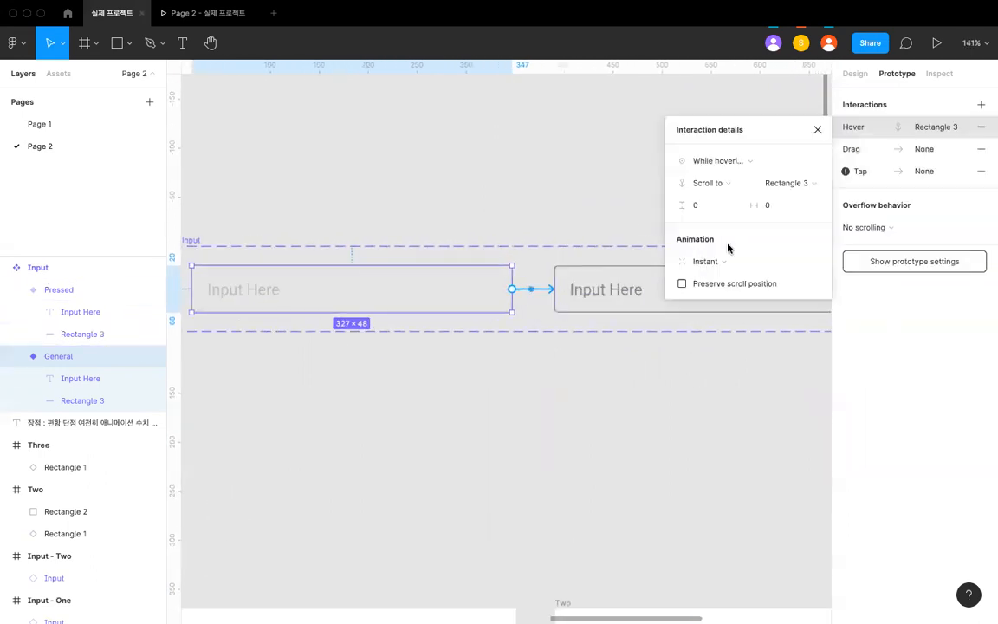
{"action": "left_click", "coordinate": [707, 182]}
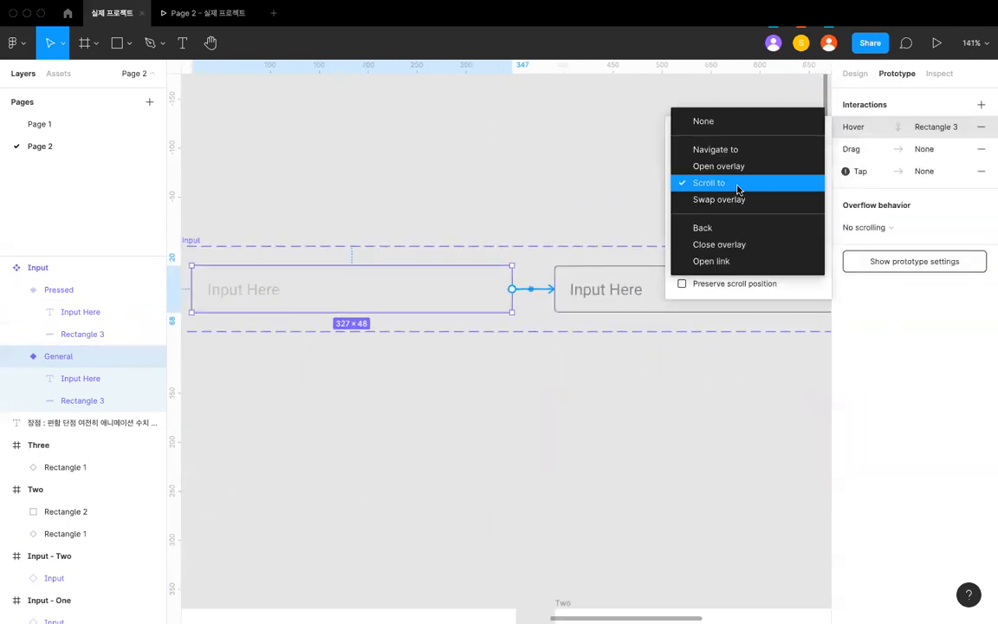
{"action": "left_click", "coordinate": [713, 292]}
{"action": "left_click", "coordinate": [779, 185]}
{"action": "left_click", "coordinate": [782, 184]}
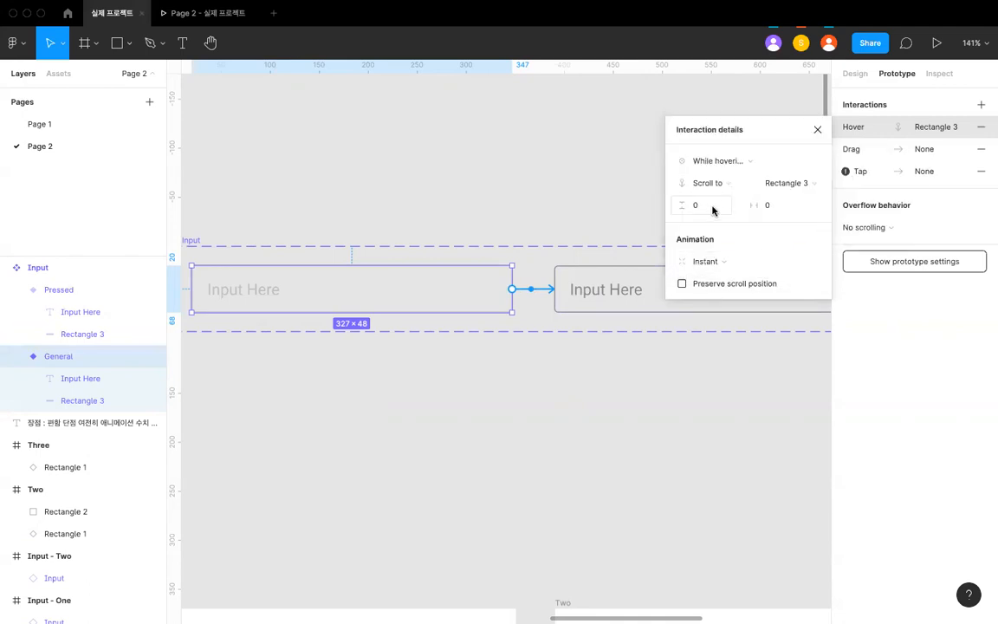
{"action": "left_click", "coordinate": [705, 262]}
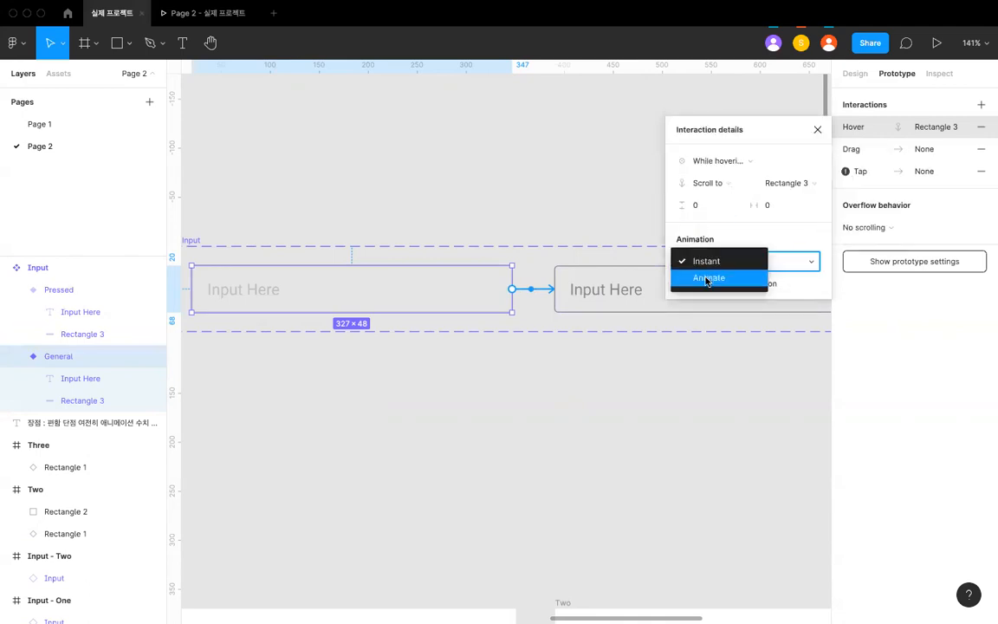
{"action": "left_click", "coordinate": [709, 277]}
- Delete the Input instance from the Input - Two frame
{"action": "scroll", "coordinate": [555, 251], "scroll_direction": "down", "scroll_amount": 5}
{"action": "scroll", "coordinate": [555, 251], "scroll_direction": "up", "scroll_amount": 4}
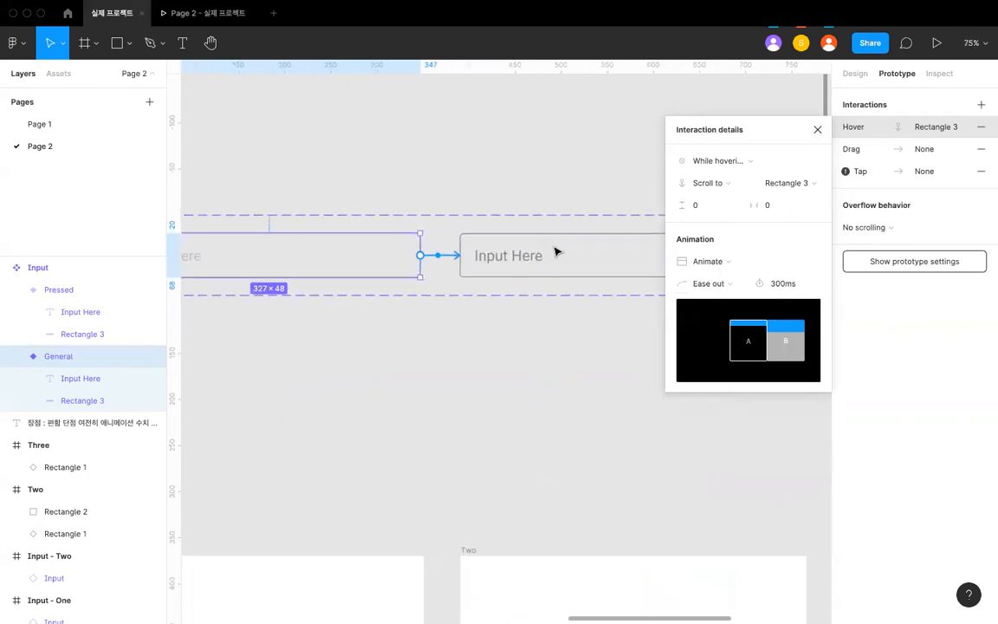
{"action": "scroll", "coordinate": [555, 251], "scroll_direction": "down", "scroll_amount": 5}
{"action": "scroll", "coordinate": [444, 250], "scroll_direction": "down", "scroll_amount": 5}
{"action": "scroll", "coordinate": [443, 250], "scroll_direction": "down", "scroll_amount": 3}
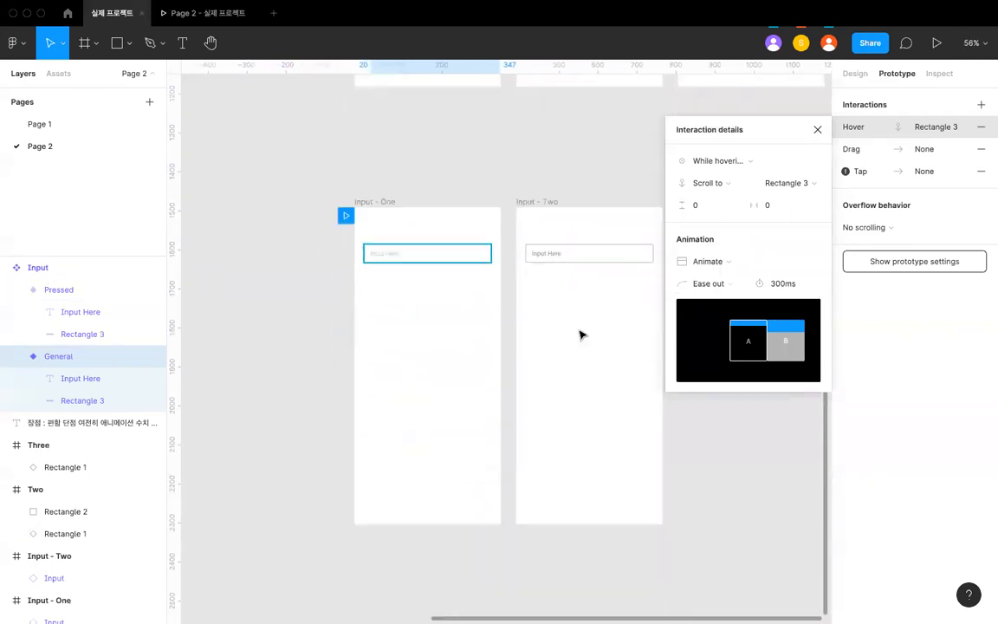
{"action": "left_click", "coordinate": [581, 335]}
{"action": "left_click", "coordinate": [576, 258]}
{"action": "key", "text": "Delete"}
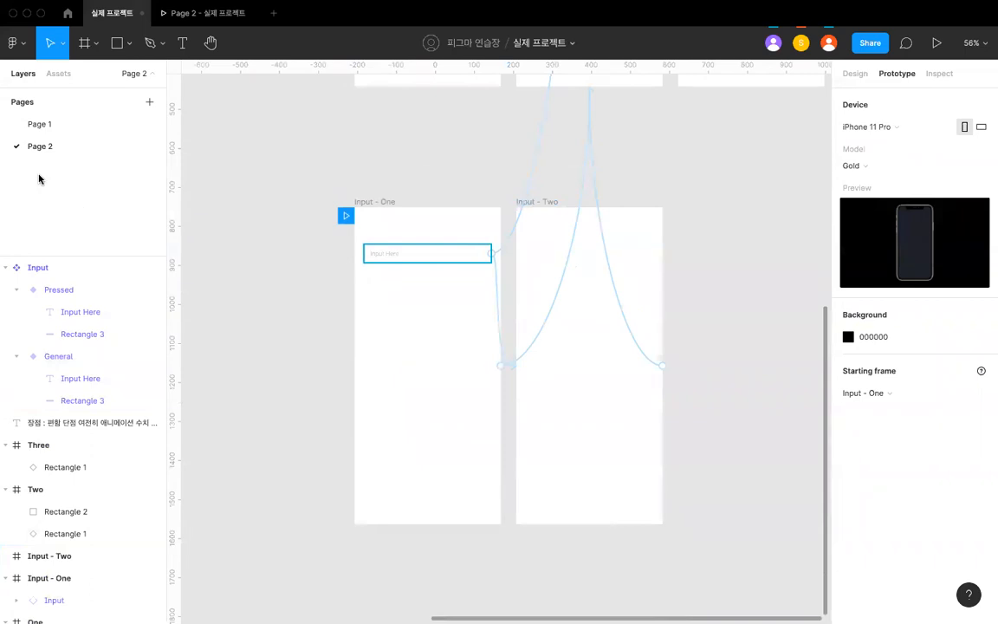
- Place a second Input instance from the local components below the existing field in Input - One, at about X 24, Y 250
{"action": "left_click", "coordinate": [48, 77]}
{"action": "left_click_drag", "start_coordinate": [40, 172], "coordinate": [433, 312]}
{"action": "scroll", "coordinate": [379, 320], "scroll_direction": "up", "scroll_amount": 3}
{"action": "left_click", "coordinate": [499, 260]}
{"action": "left_click", "coordinate": [475, 309]}
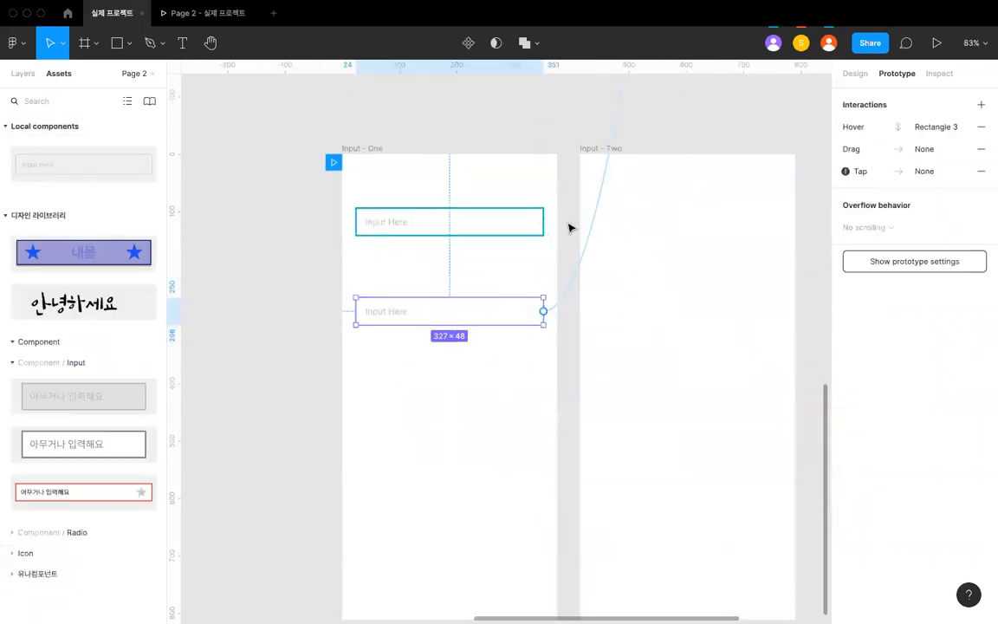
{"action": "left_click", "coordinate": [570, 116]}
- Preview the Input - One screen with its two input fields, check the starting frame, and return to the design file
{"action": "left_click", "coordinate": [208, 13]}
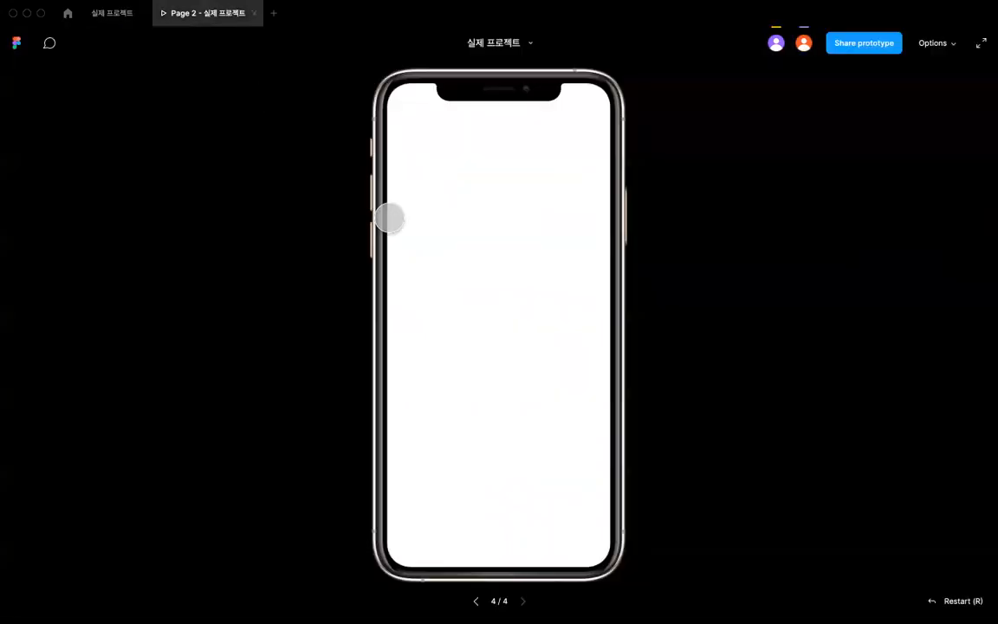
{"action": "left_click", "coordinate": [110, 14]}
{"action": "left_click", "coordinate": [869, 386]}
{"action": "left_click", "coordinate": [713, 349]}
{"action": "left_click", "coordinate": [206, 11]}
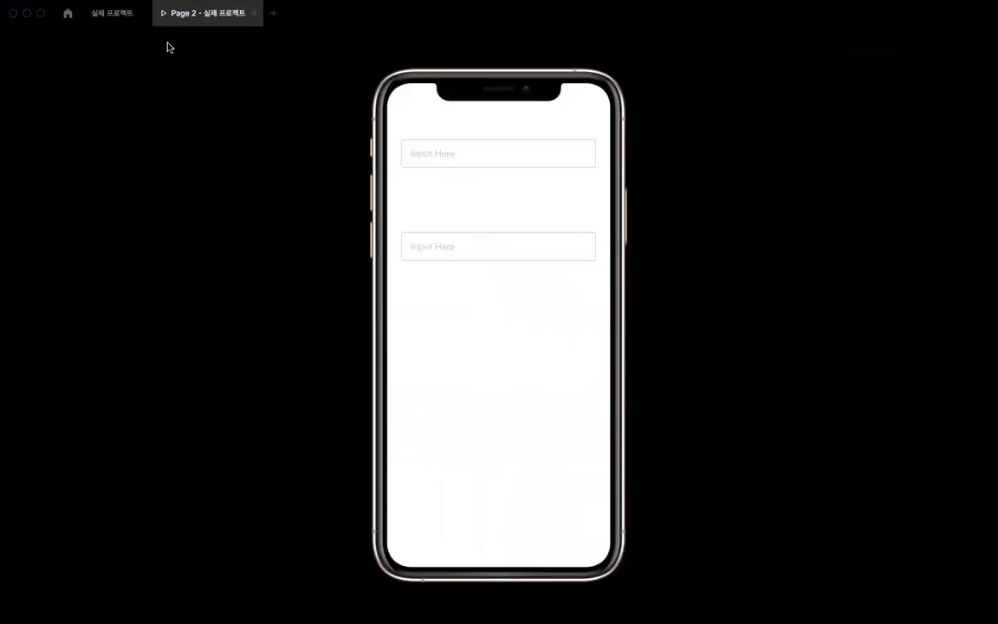
{"action": "left_click", "coordinate": [132, 14]}
{"action": "left_click", "coordinate": [187, 15]}
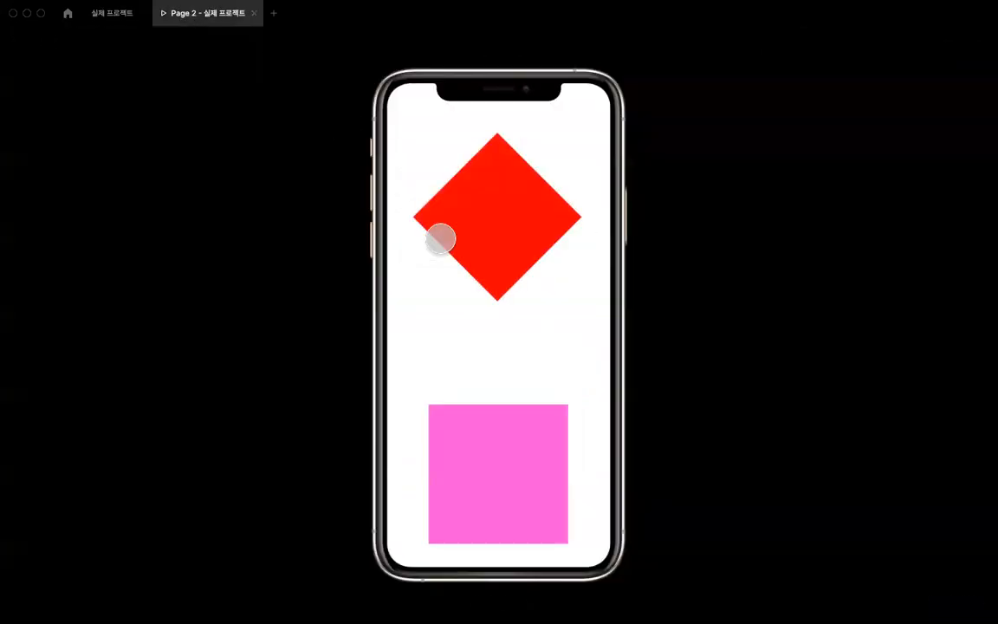
{"action": "left_click", "coordinate": [112, 10]}
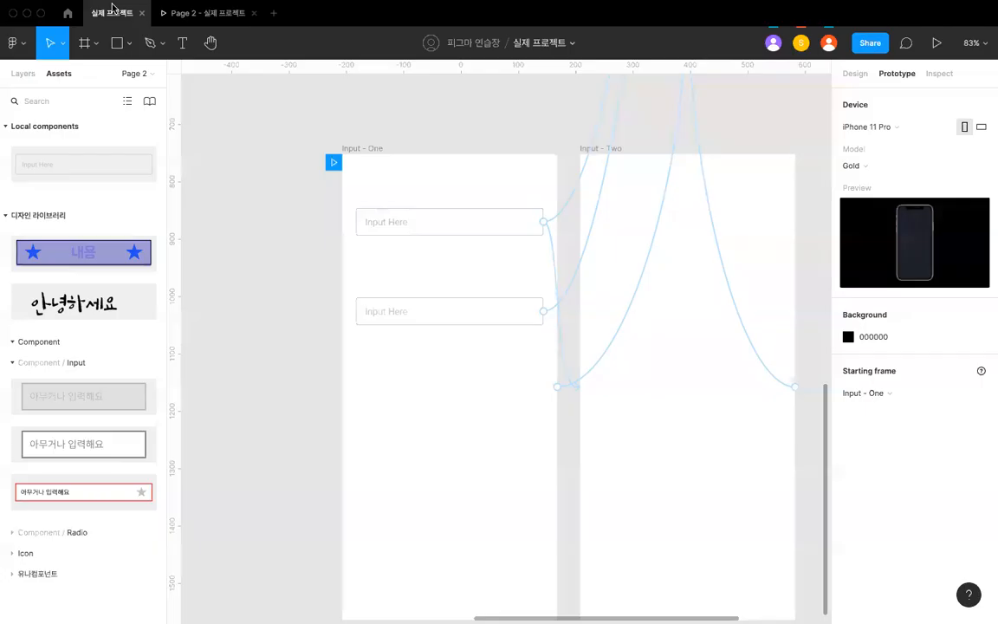
- Delete the hover connection of the lower Input instance in the Input - One frame
{"action": "left_click", "coordinate": [470, 312]}
{"action": "left_click", "coordinate": [552, 309]}
{"action": "key", "text": "Delete"}
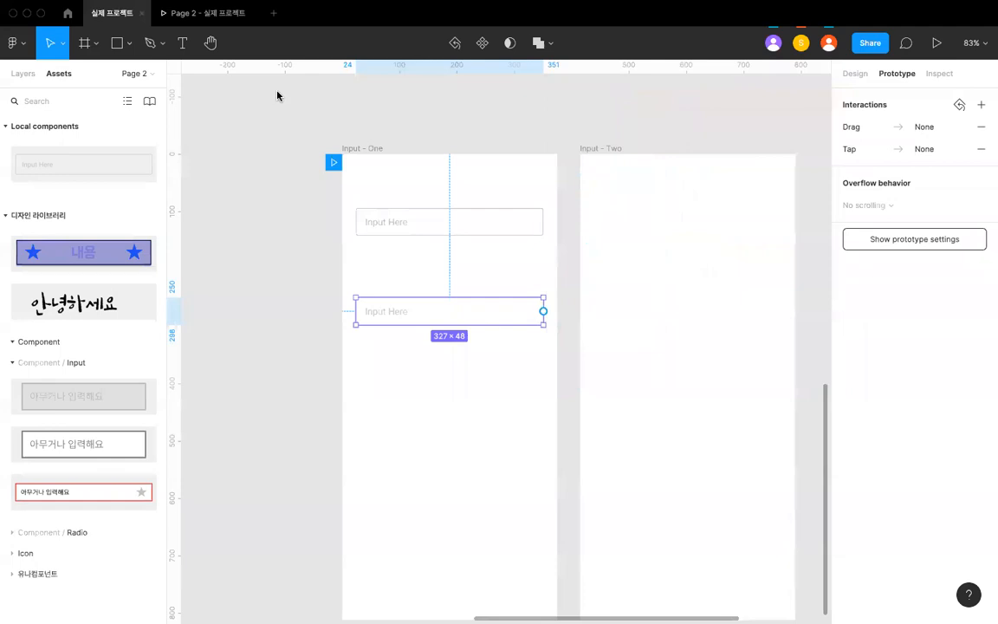
- Glance at the running preview, and examine the upper Input instance's tap connection to Input - Two and hover connection to Rectangle 3
{"action": "left_click", "coordinate": [212, 15]}
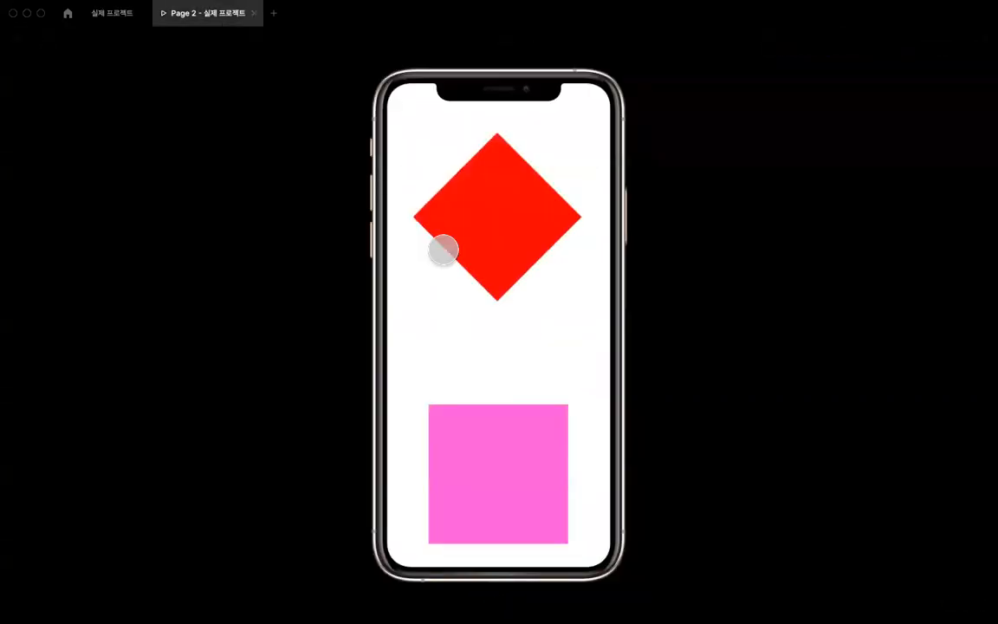
{"action": "left_click", "coordinate": [115, 12]}
{"action": "left_click", "coordinate": [507, 246]}
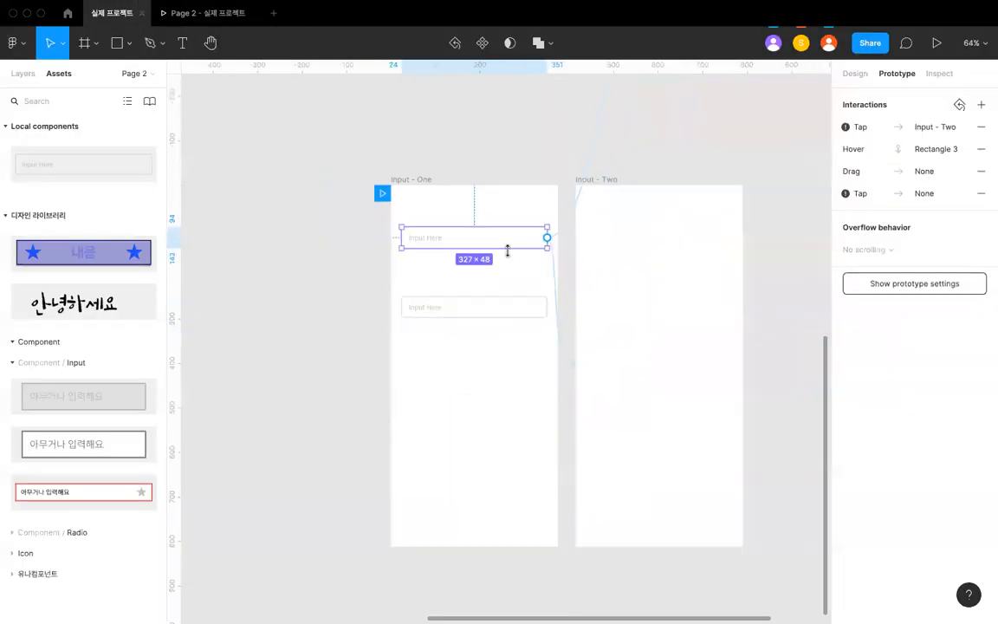
{"action": "left_click", "coordinate": [556, 300]}
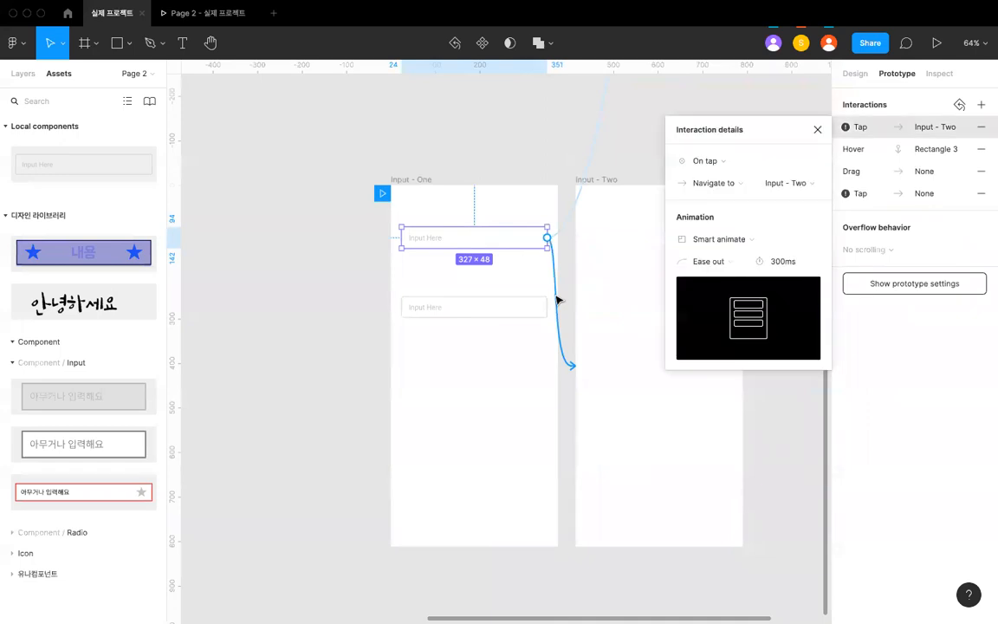
{"action": "left_click", "coordinate": [567, 224]}
{"action": "scroll", "coordinate": [567, 234], "scroll_direction": "up", "scroll_amount": 10}
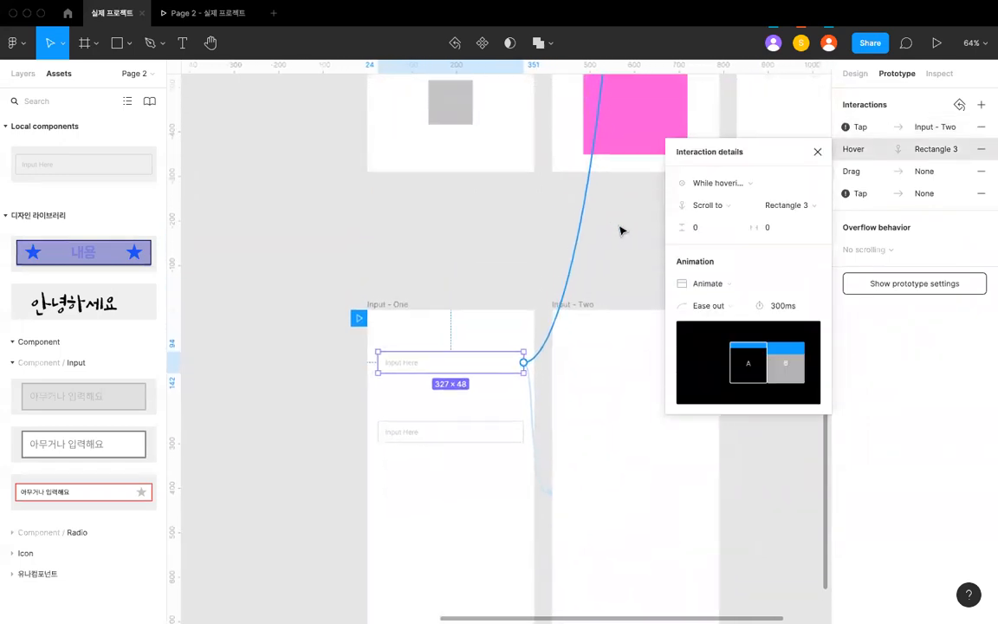
{"action": "scroll", "coordinate": [620, 229], "scroll_direction": "down", "scroll_amount": 3}
{"action": "scroll", "coordinate": [621, 230], "scroll_direction": "down", "scroll_amount": 3}
{"action": "scroll", "coordinate": [621, 230], "scroll_direction": "up", "scroll_amount": 4}
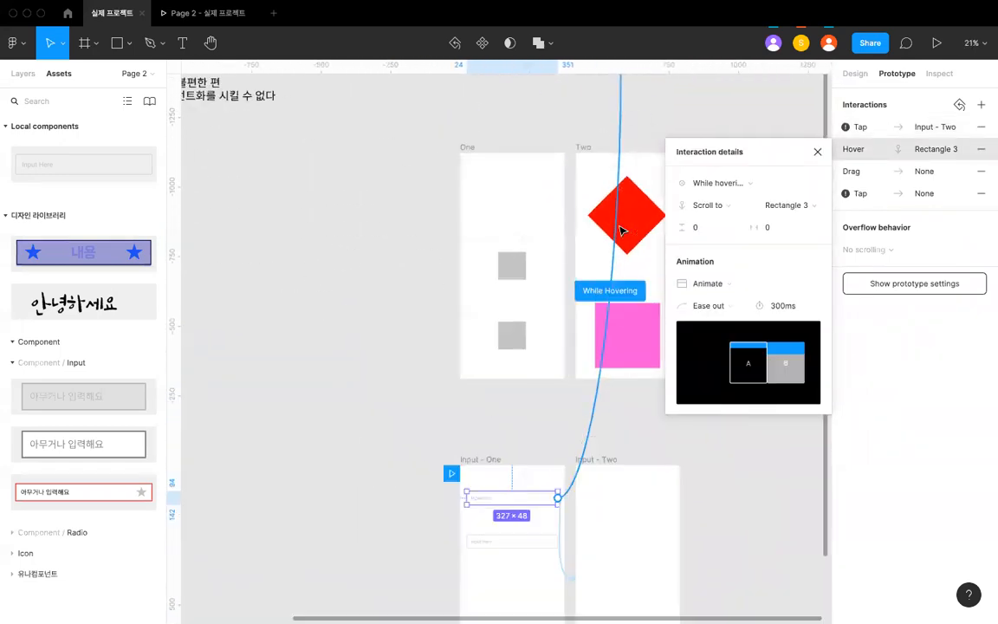
{"action": "scroll", "coordinate": [582, 327], "scroll_direction": "down", "scroll_amount": 2}
{"action": "scroll", "coordinate": [581, 325], "scroll_direction": "up", "scroll_amount": 2}
{"action": "left_click", "coordinate": [525, 377]}
- Delete both Input instances from the Input - One frame
{"action": "scroll", "coordinate": [525, 377], "scroll_direction": "down", "scroll_amount": 2}
{"action": "scroll", "coordinate": [525, 376], "scroll_direction": "up", "scroll_amount": 2}
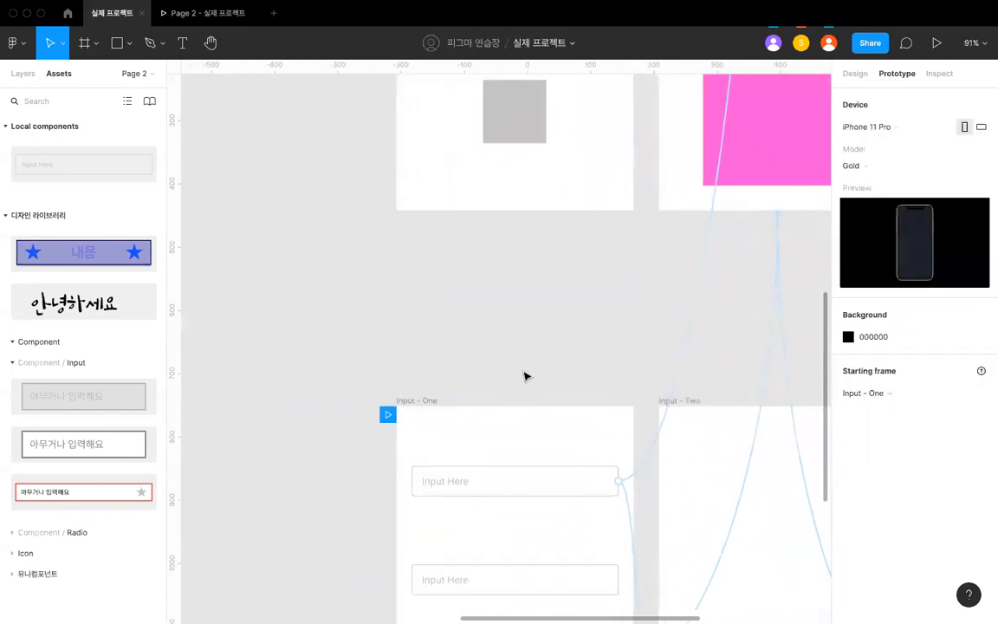
{"action": "left_click_drag", "start_coordinate": [374, 312], "coordinate": [506, 413]}
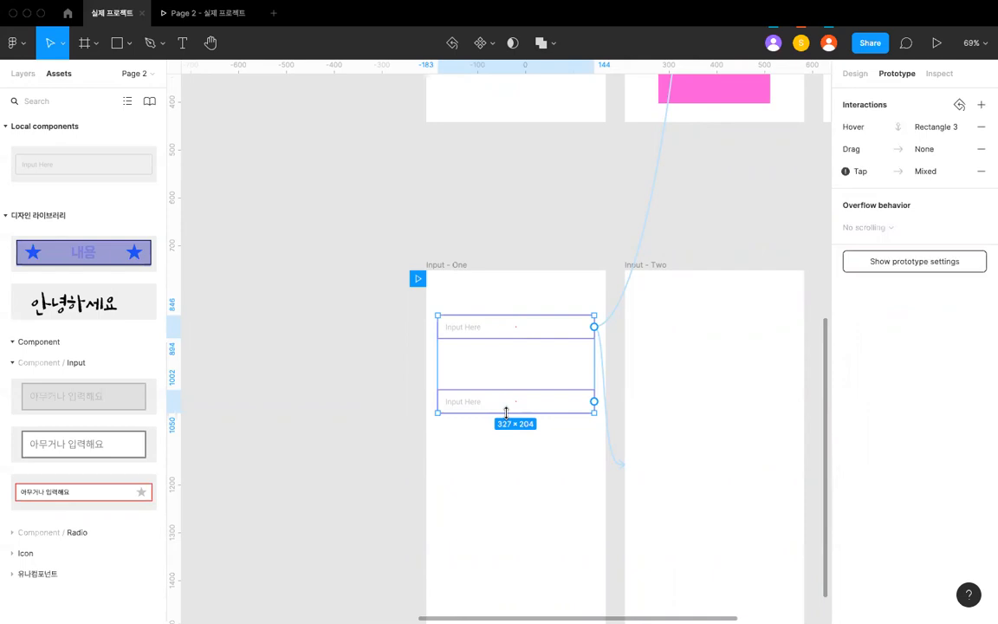
{"action": "left_click", "coordinate": [510, 419]}
- Delete the hover connection between the General and Pressed variants of the main Input component
{"action": "scroll", "coordinate": [510, 419], "scroll_direction": "down", "scroll_amount": 5}
{"action": "scroll", "coordinate": [509, 419], "scroll_direction": "up", "scroll_amount": 2}
{"action": "scroll", "coordinate": [537, 229], "scroll_direction": "down", "scroll_amount": 2}
{"action": "scroll", "coordinate": [537, 228], "scroll_direction": "up", "scroll_amount": 6}
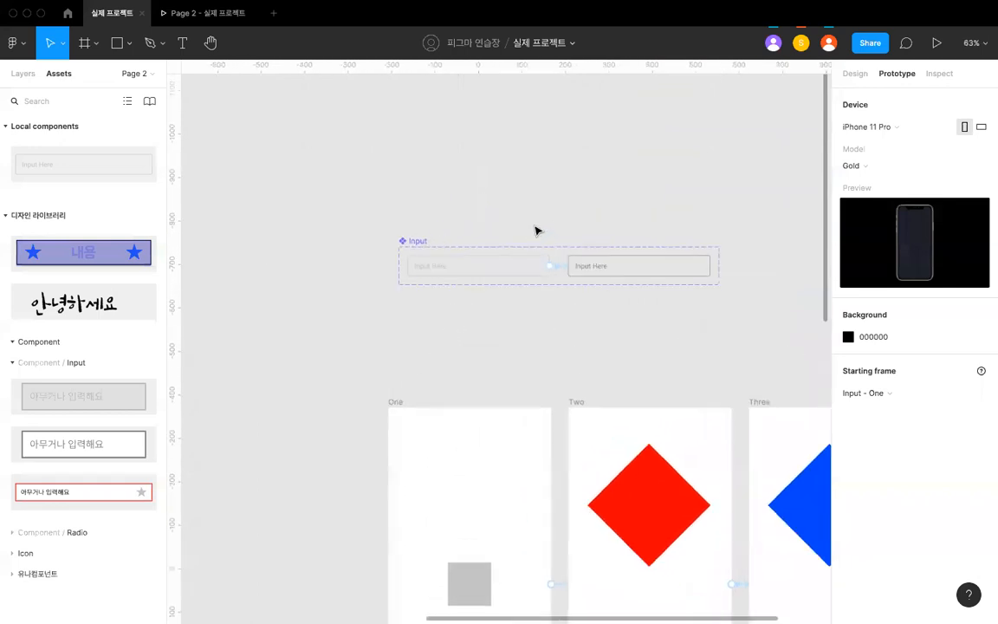
{"action": "left_click", "coordinate": [571, 278]}
{"action": "scroll", "coordinate": [570, 279], "scroll_direction": "up", "scroll_amount": 5}
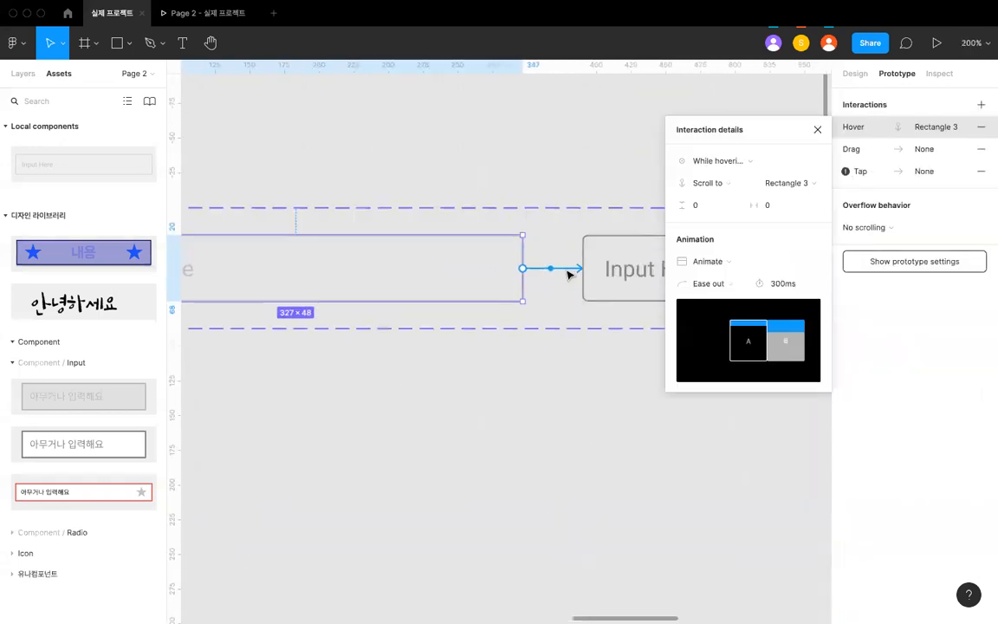
{"action": "scroll", "coordinate": [567, 272], "scroll_direction": "down", "scroll_amount": 2}
{"action": "key", "text": "Delete"}
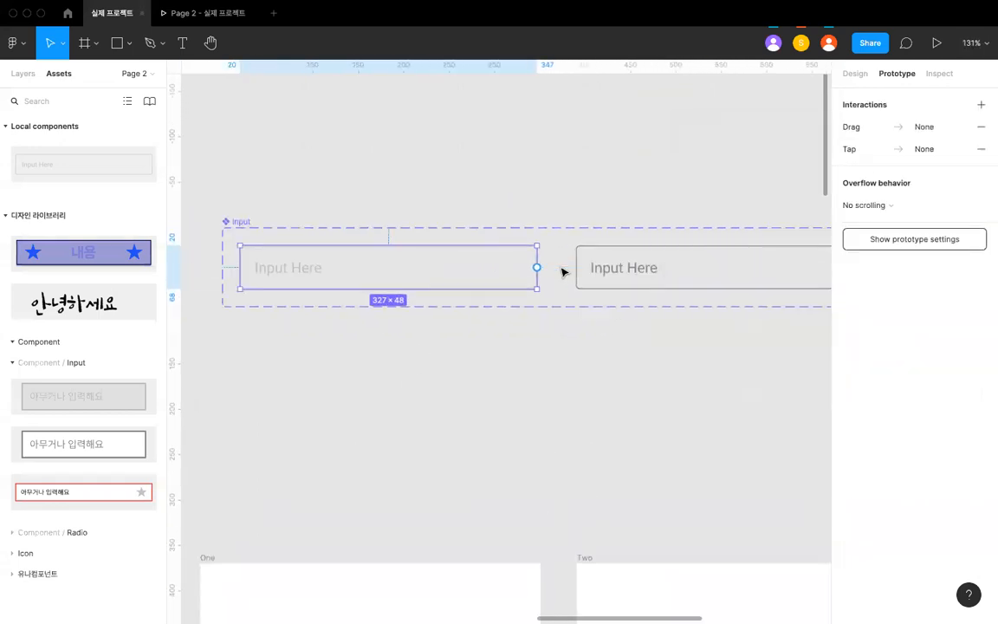
- Delete the tap connection that leads from the Input - One frame to the Two frame
{"action": "scroll", "coordinate": [561, 269], "scroll_direction": "down", "scroll_amount": 6}
{"action": "left_click", "coordinate": [571, 329]}
{"action": "scroll", "coordinate": [573, 329], "scroll_direction": "down", "scroll_amount": 6}
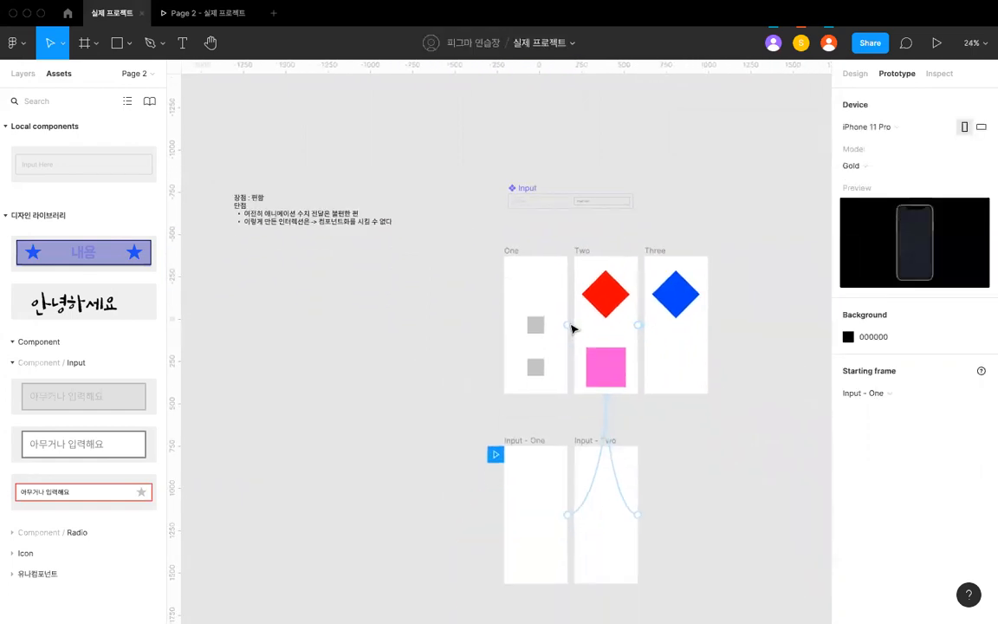
{"action": "scroll", "coordinate": [569, 329], "scroll_direction": "up", "scroll_amount": 3}
{"action": "scroll", "coordinate": [568, 329], "scroll_direction": "up", "scroll_amount": 2}
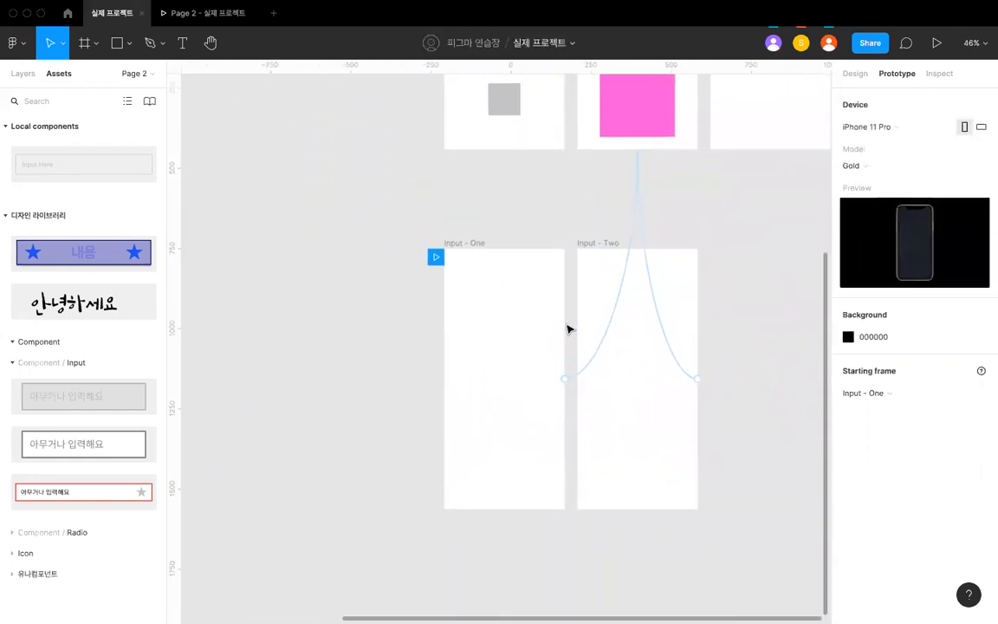
{"action": "scroll", "coordinate": [568, 329], "scroll_direction": "up", "scroll_amount": 2}
{"action": "scroll", "coordinate": [601, 249], "scroll_direction": "down", "scroll_amount": 1}
- Place an Input instance from the local components in the Input - One frame at X 24, Y 179
{"action": "scroll", "coordinate": [613, 201], "scroll_direction": "down", "scroll_amount": 2}
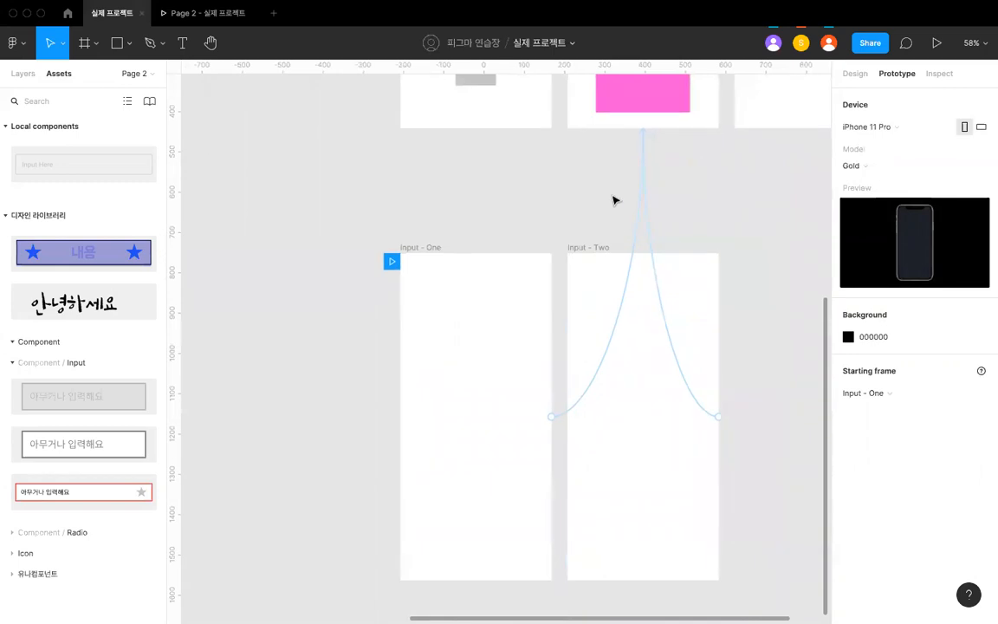
{"action": "left_click", "coordinate": [596, 390]}
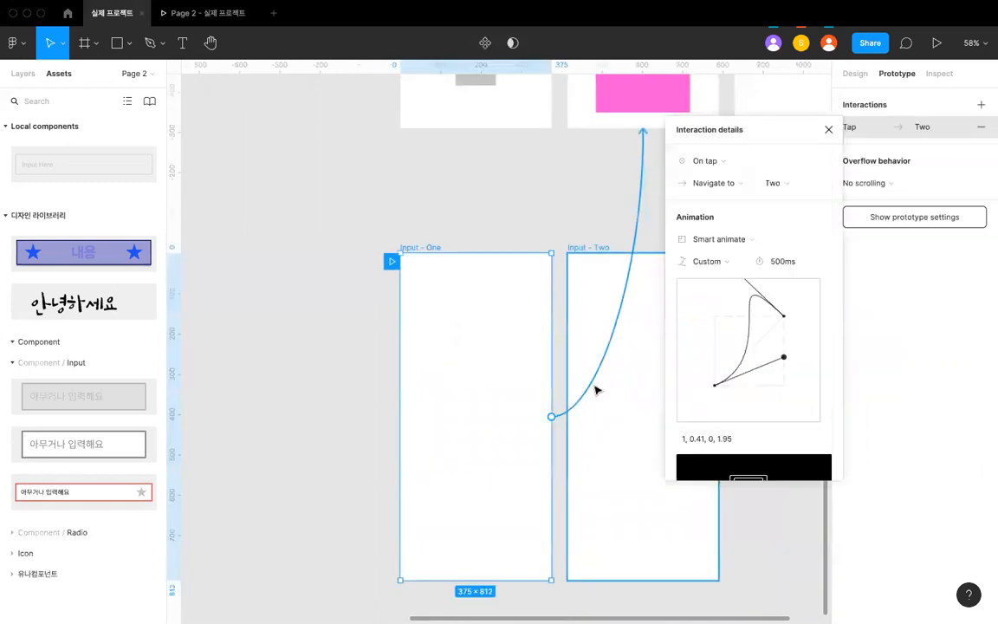
{"action": "scroll", "coordinate": [615, 346], "scroll_direction": "right", "scroll_amount": 3}
{"action": "key", "text": "Delete"}
{"action": "scroll", "coordinate": [552, 272], "scroll_direction": "down", "scroll_amount": 3}
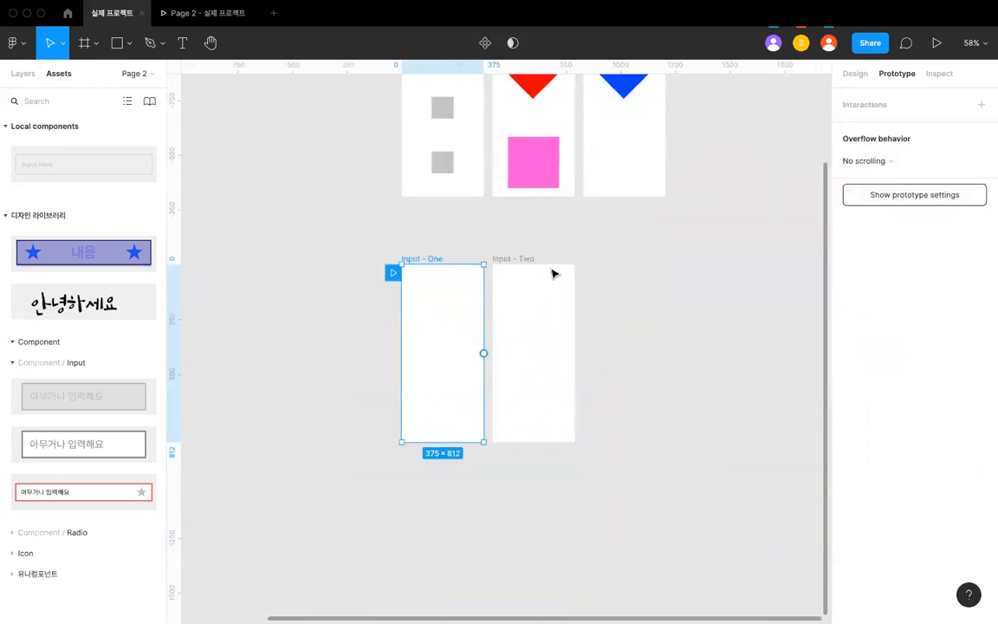
{"action": "scroll", "coordinate": [553, 272], "scroll_direction": "up", "scroll_amount": 5}
{"action": "scroll", "coordinate": [529, 261], "scroll_direction": "up", "scroll_amount": 3}
{"action": "left_click", "coordinate": [419, 356]}
{"action": "scroll", "coordinate": [485, 358], "scroll_direction": "down", "scroll_amount": 10}
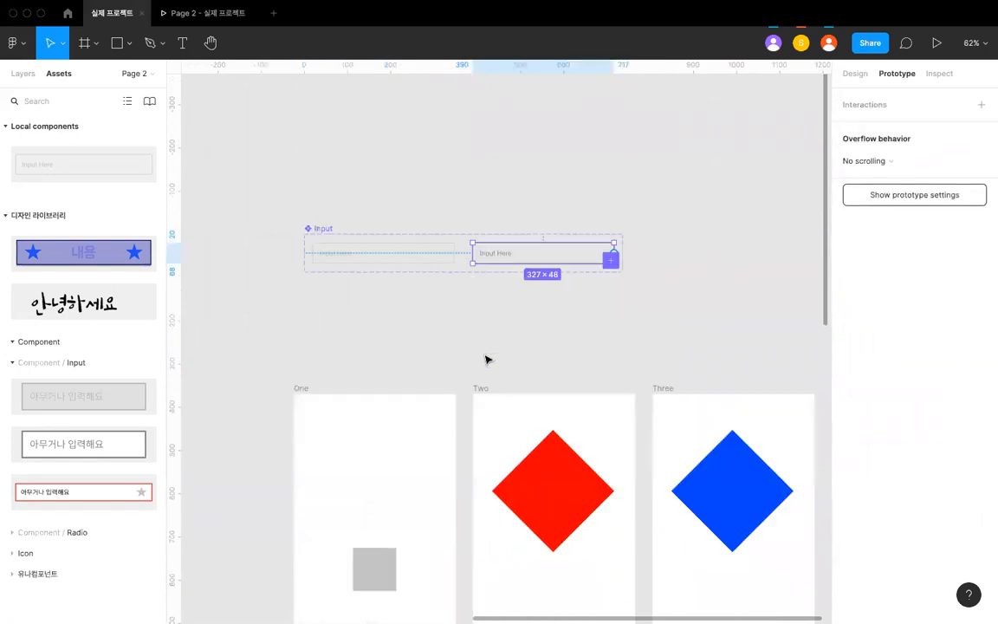
{"action": "left_click_drag", "start_coordinate": [97, 160], "coordinate": [463, 344]}
{"action": "scroll", "coordinate": [463, 343], "scroll_direction": "up", "scroll_amount": 3}
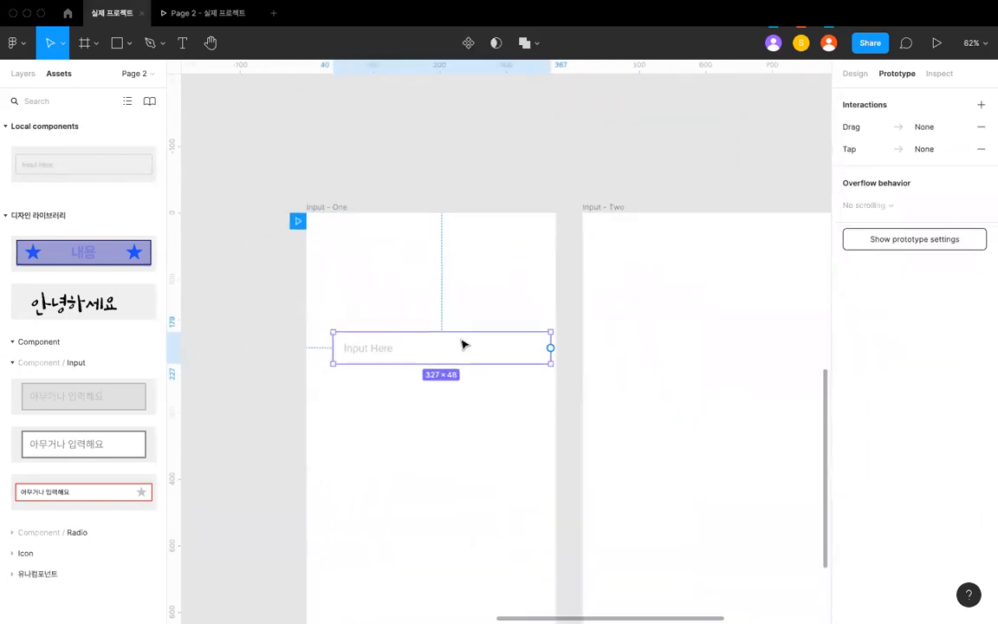
{"action": "scroll", "coordinate": [455, 347], "scroll_direction": "down", "scroll_amount": 2}
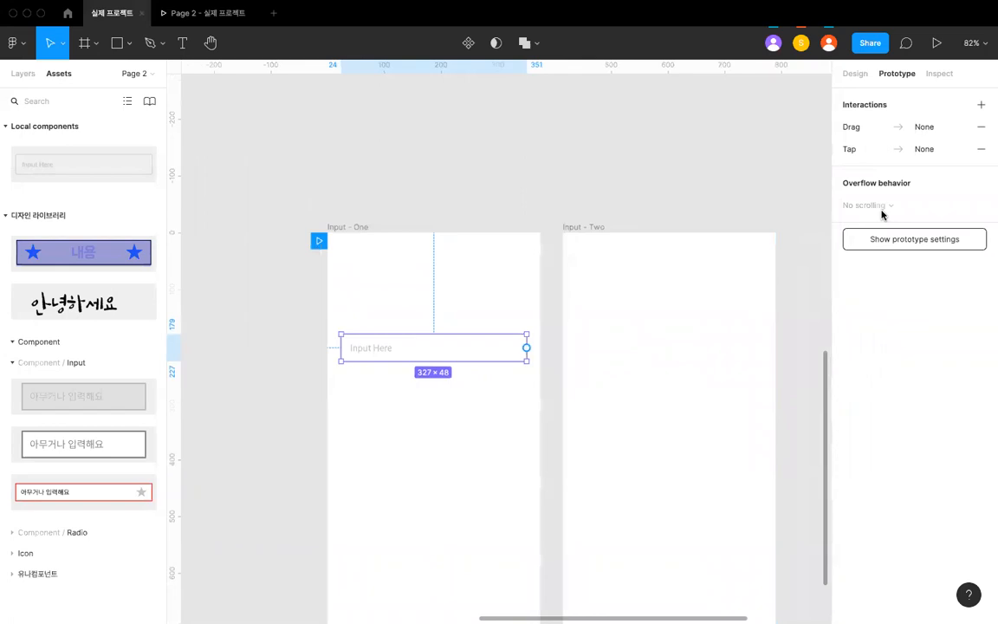
- Paste a copy of the Input instance into the Input - Two frame and set its Type to Pressed
{"action": "left_click", "coordinate": [663, 277]}
{"action": "key", "text": "ctrl+v"}
{"action": "left_click", "coordinate": [854, 73]}
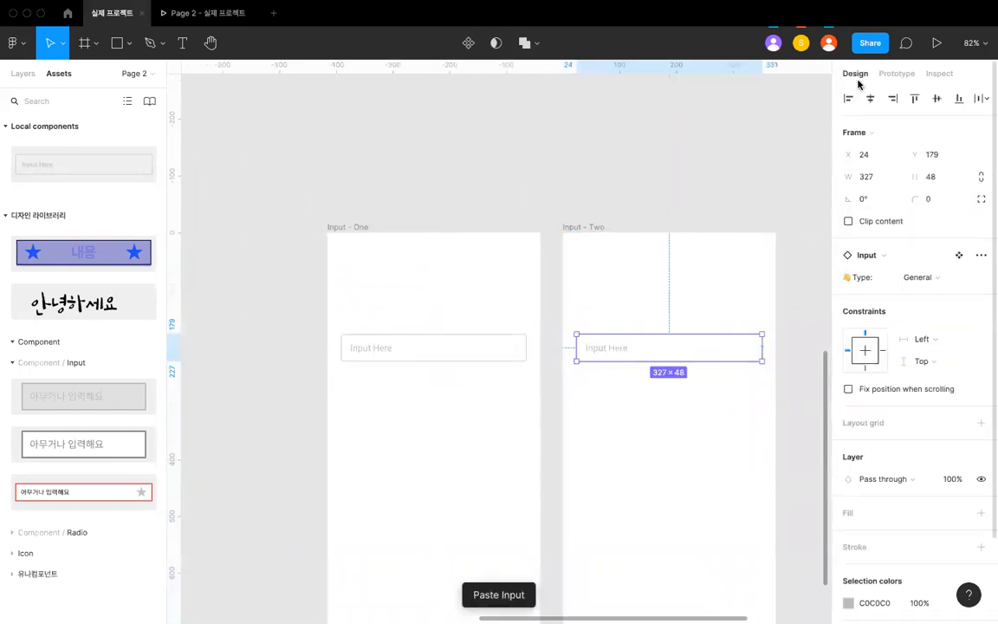
{"action": "left_click", "coordinate": [922, 277]}
{"action": "left_click", "coordinate": [920, 292]}
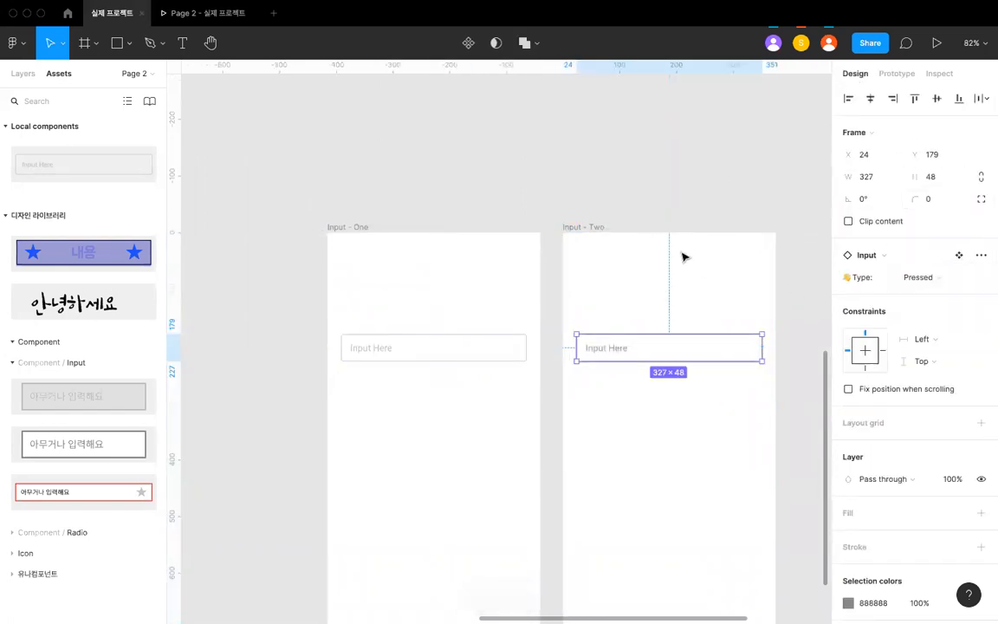
- Compare the fields on the two input screens with the General and Pressed variants of the Input component
{"action": "left_click", "coordinate": [652, 229]}
{"action": "left_click", "coordinate": [501, 342]}
{"action": "left_click", "coordinate": [610, 339]}
{"action": "scroll", "coordinate": [612, 341], "scroll_direction": "down", "scroll_amount": 5}
{"action": "left_click", "coordinate": [617, 292]}
{"action": "scroll", "coordinate": [617, 292], "scroll_direction": "down", "scroll_amount": 3}
{"action": "scroll", "coordinate": [617, 292], "scroll_direction": "up", "scroll_amount": 10}
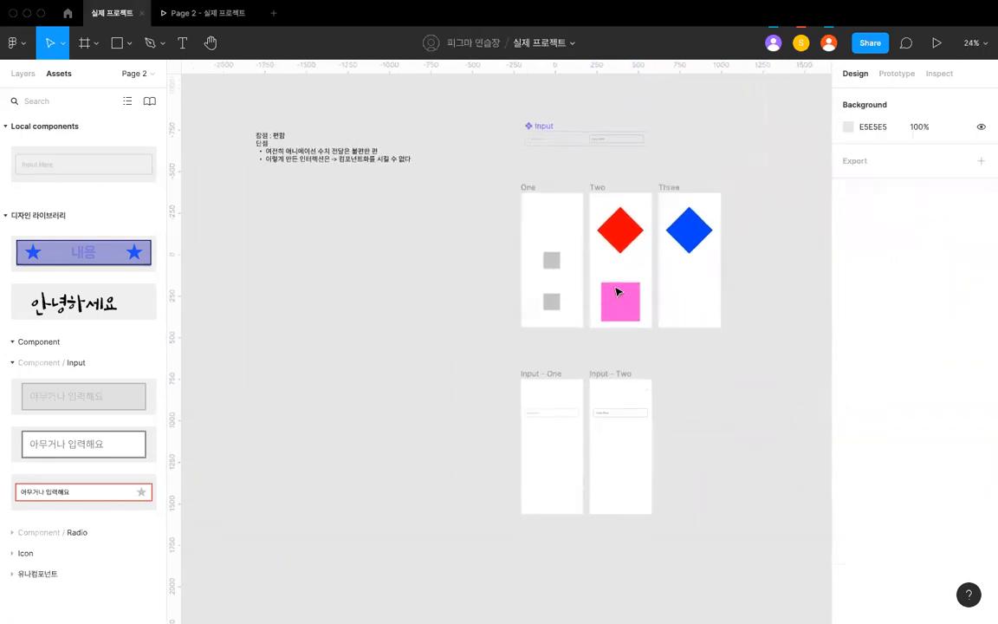
{"action": "scroll", "coordinate": [617, 292], "scroll_direction": "up", "scroll_amount": 3}
{"action": "scroll", "coordinate": [617, 292], "scroll_direction": "up", "scroll_amount": 5}
{"action": "left_click", "coordinate": [390, 231]}
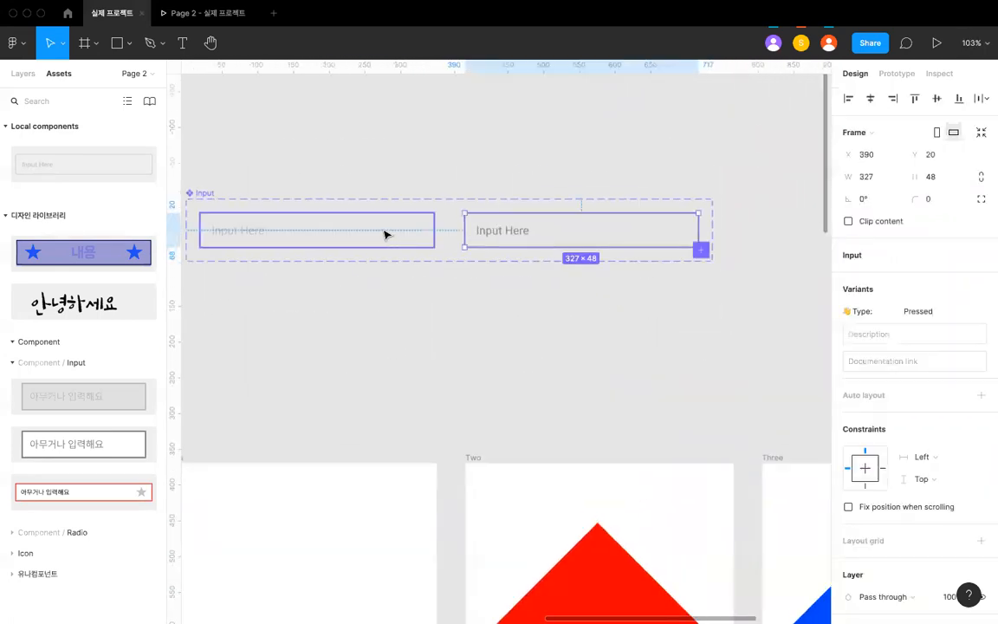
{"action": "left_click", "coordinate": [475, 242]}
{"action": "scroll", "coordinate": [474, 242], "scroll_direction": "down", "scroll_amount": 3}
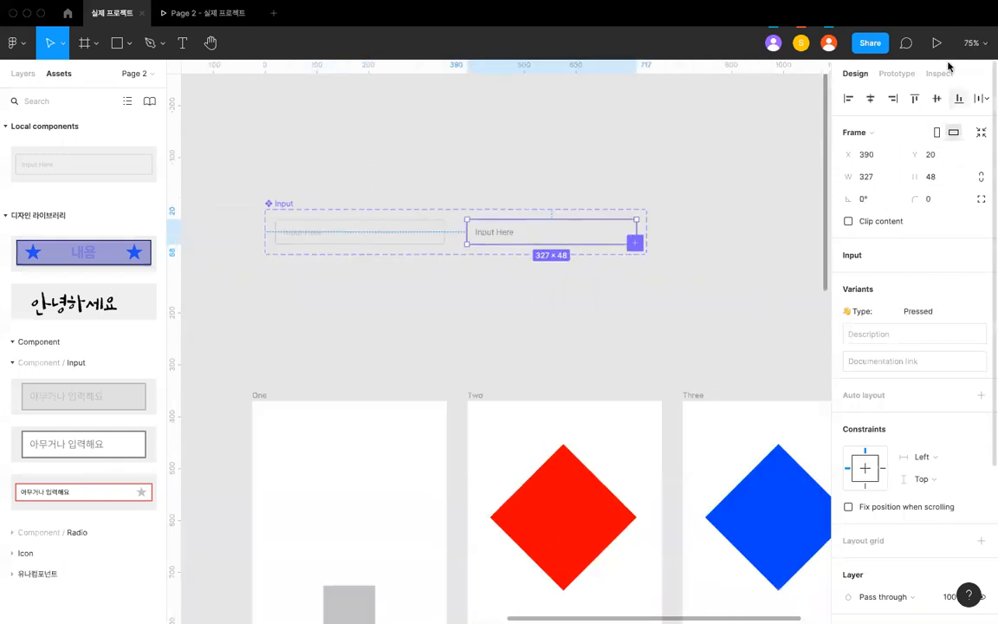
- Show the prototype connections and review those of the Input variants and the phone frames
{"action": "left_click", "coordinate": [898, 72]}
{"action": "scroll", "coordinate": [710, 205], "scroll_direction": "left", "scroll_amount": 1}
{"action": "left_click", "coordinate": [569, 214]}
{"action": "scroll", "coordinate": [558, 214], "scroll_direction": "down", "scroll_amount": 5}
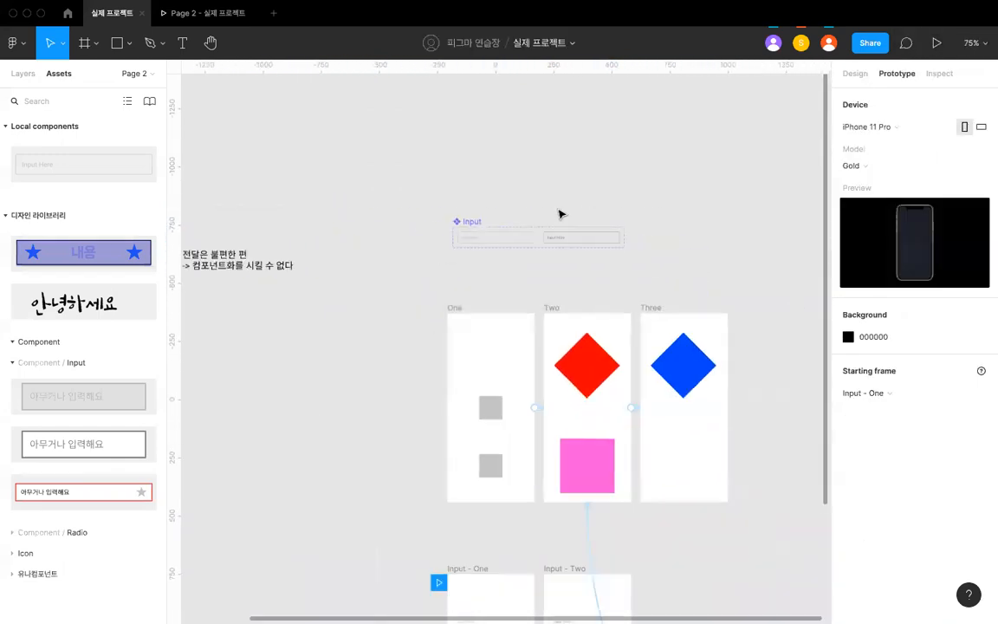
{"action": "scroll", "coordinate": [559, 213], "scroll_direction": "down", "scroll_amount": 4}
{"action": "scroll", "coordinate": [559, 214], "scroll_direction": "up", "scroll_amount": 1}
{"action": "scroll", "coordinate": [560, 213], "scroll_direction": "up", "scroll_amount": 4}
{"action": "scroll", "coordinate": [513, 286], "scroll_direction": "down", "scroll_amount": 3}
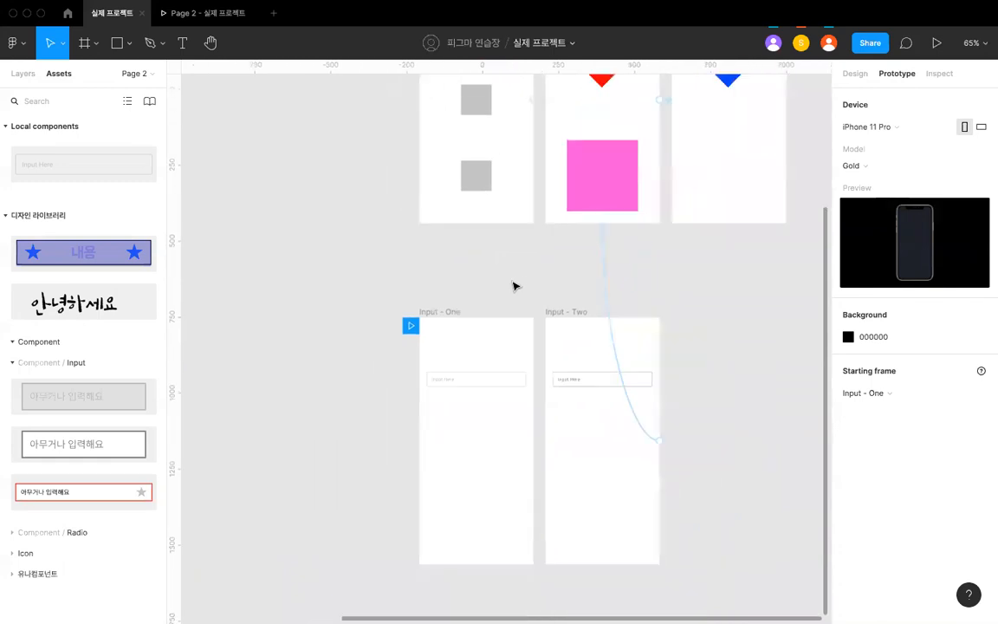
{"action": "scroll", "coordinate": [511, 282], "scroll_direction": "up", "scroll_amount": 5}
{"action": "scroll", "coordinate": [501, 191], "scroll_direction": "up", "scroll_amount": 3}
{"action": "left_click", "coordinate": [490, 260]}
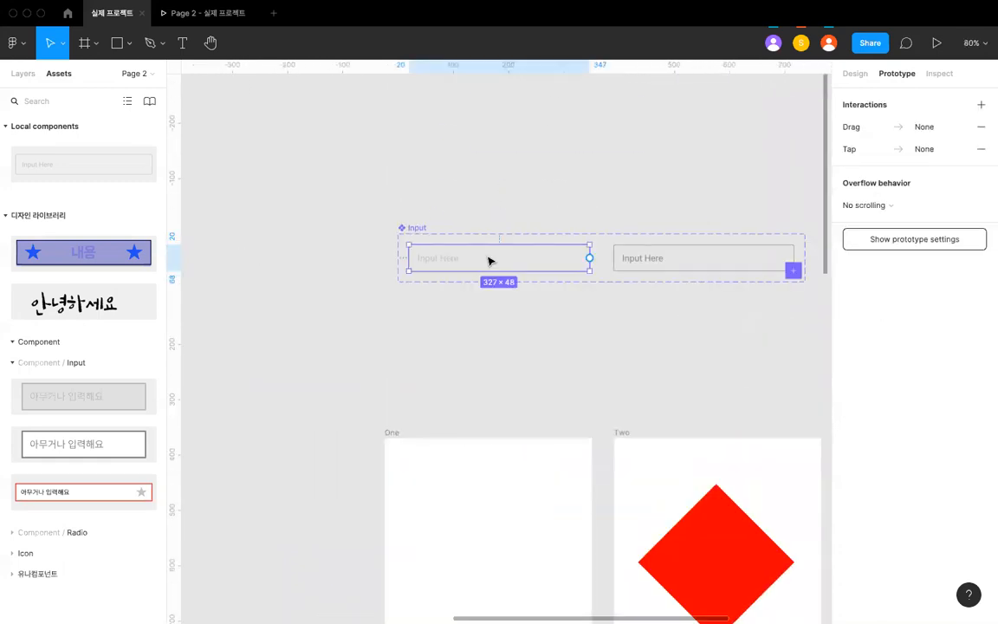
{"action": "left_click", "coordinate": [509, 310]}
{"action": "scroll", "coordinate": [509, 310], "scroll_direction": "down", "scroll_amount": 3}
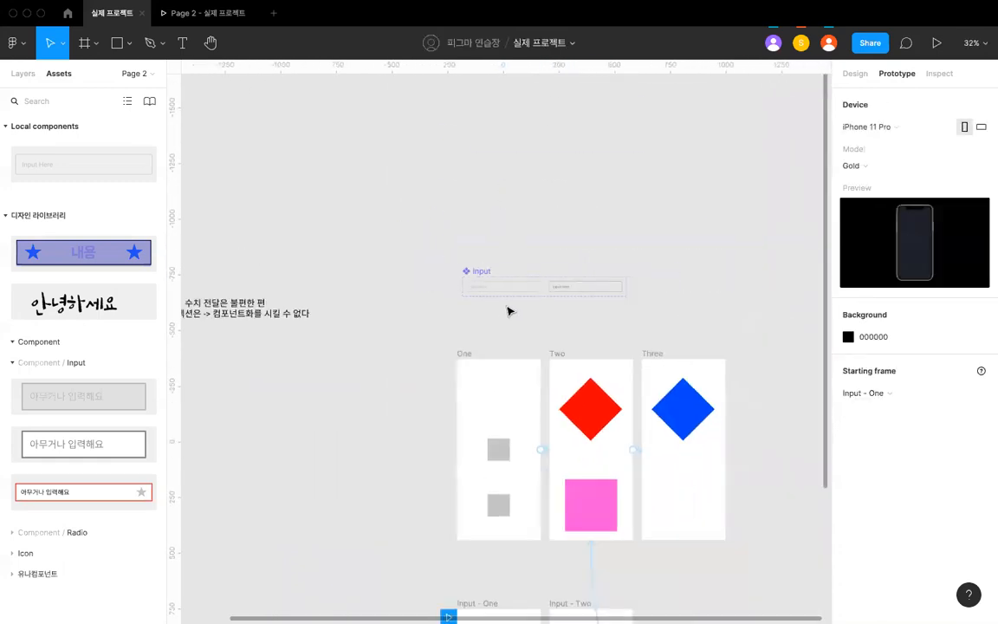
{"action": "scroll", "coordinate": [498, 320], "scroll_direction": "down", "scroll_amount": 5}
{"action": "scroll", "coordinate": [498, 318], "scroll_direction": "up", "scroll_amount": 3}
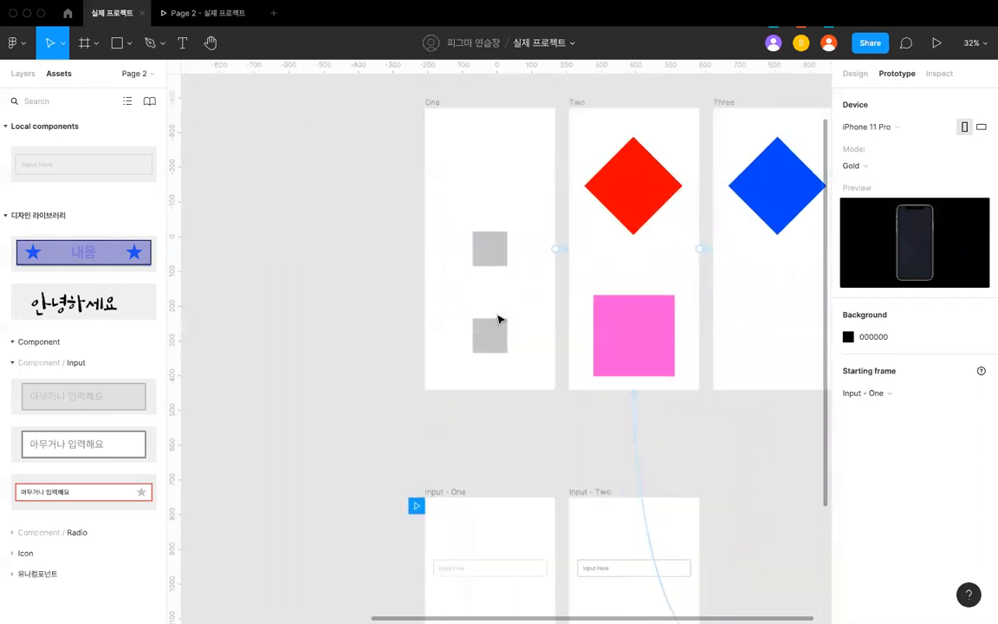
- Open the tap interaction from frame One to Two and examine its Smart animate curve, duration and animation preview
{"action": "left_click", "coordinate": [554, 252]}
{"action": "scroll", "coordinate": [563, 252], "scroll_direction": "up", "scroll_amount": 3}
{"action": "left_click", "coordinate": [569, 249]}
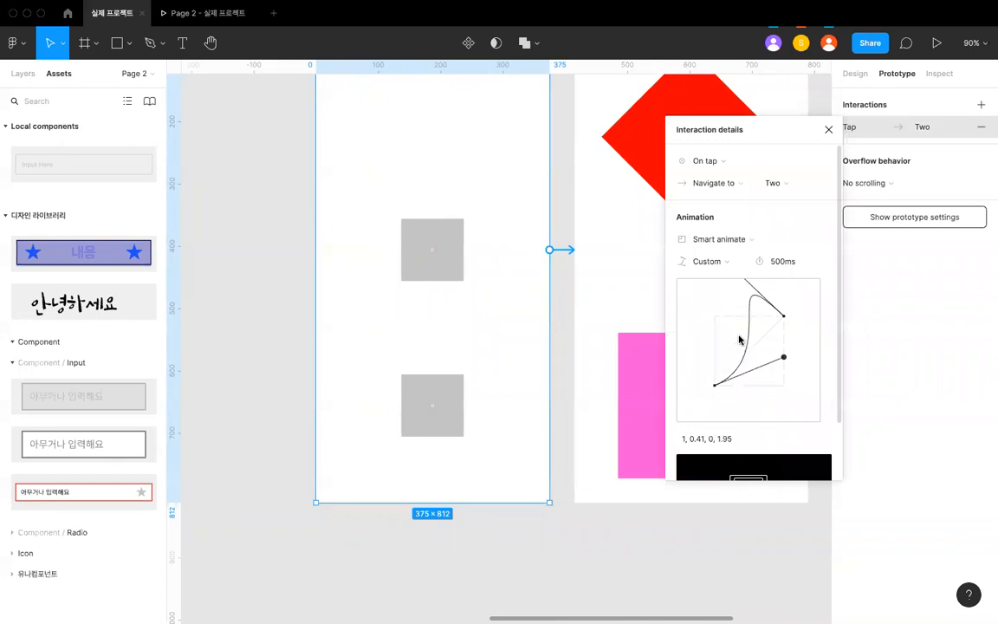
{"action": "scroll", "coordinate": [740, 342], "scroll_direction": "down", "scroll_amount": 3}
{"action": "scroll", "coordinate": [732, 223], "scroll_direction": "down", "scroll_amount": 3}
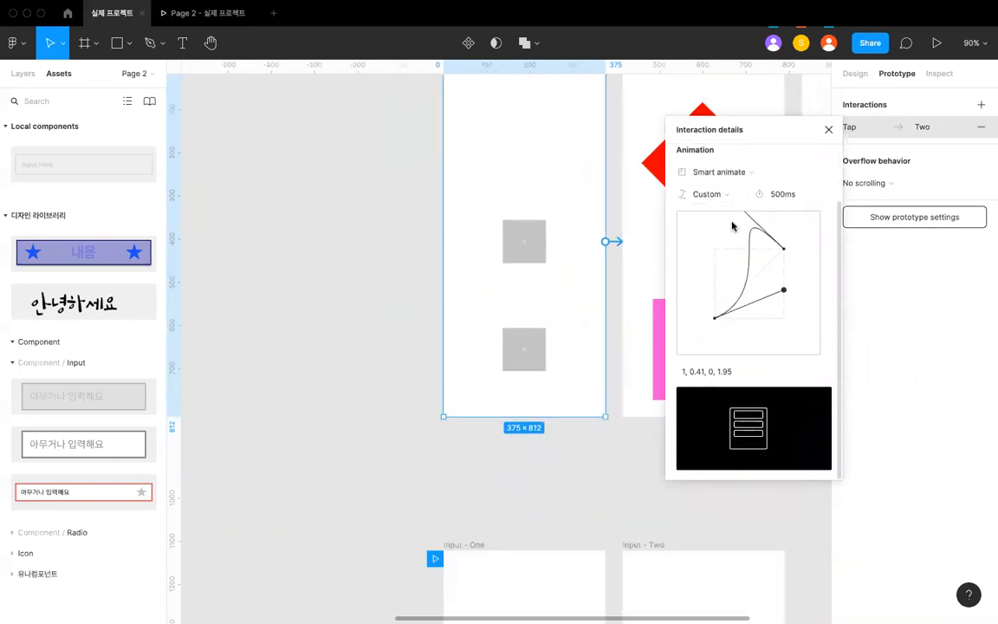
{"action": "scroll", "coordinate": [732, 226], "scroll_direction": "up", "scroll_amount": 3}
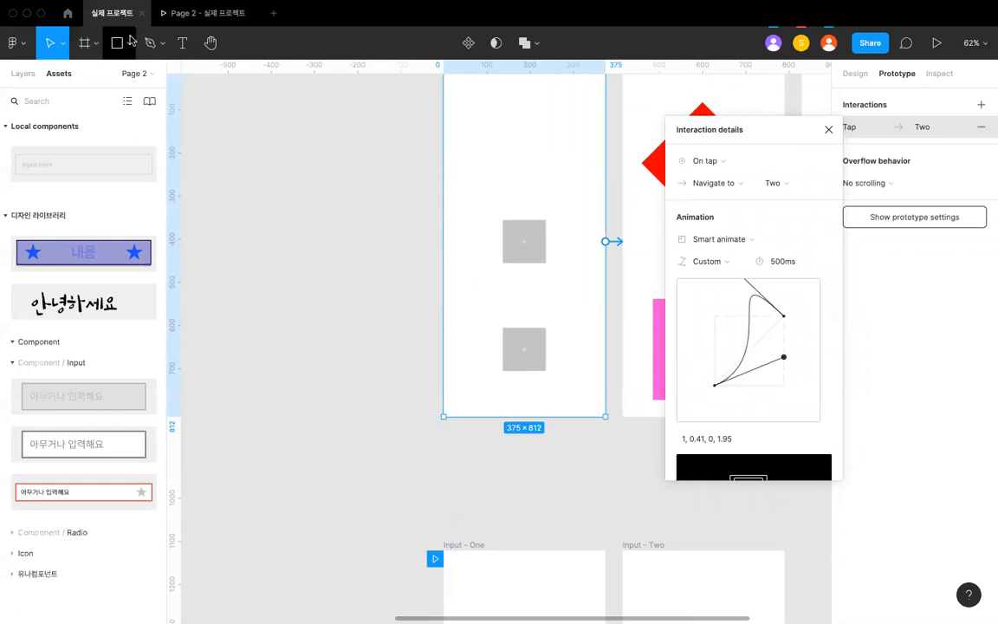
- Examine the design, prototype and code information for frame One, and display the page background's CSS
{"action": "left_click", "coordinate": [860, 73]}
{"action": "left_click", "coordinate": [907, 73]}
{"action": "left_click", "coordinate": [937, 74]}
{"action": "left_click", "coordinate": [899, 77]}
{"action": "left_click", "coordinate": [866, 76]}
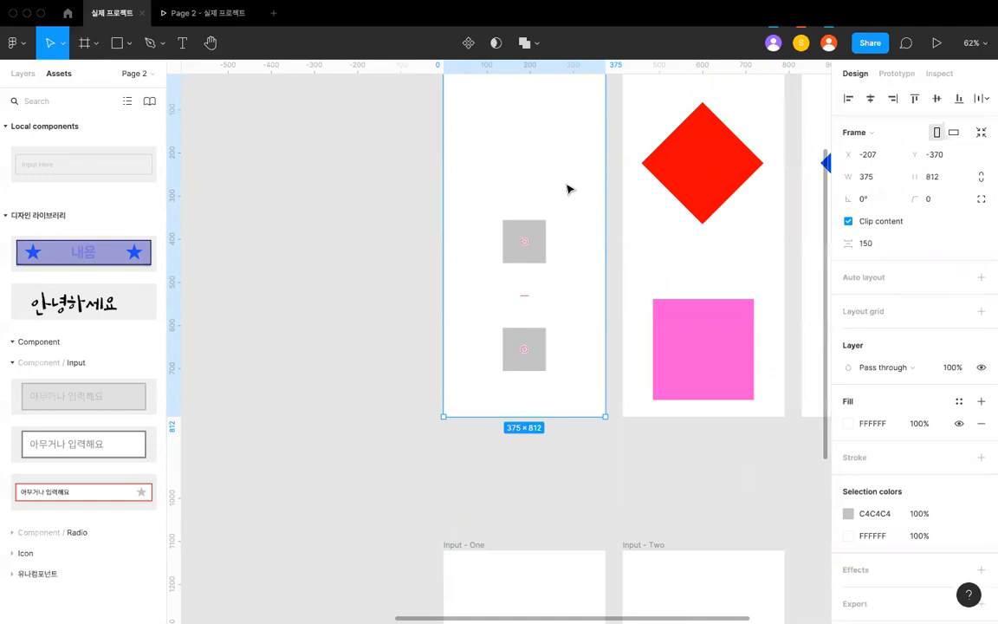
{"action": "scroll", "coordinate": [567, 188], "scroll_direction": "up", "scroll_amount": 3}
{"action": "left_click", "coordinate": [572, 154]}
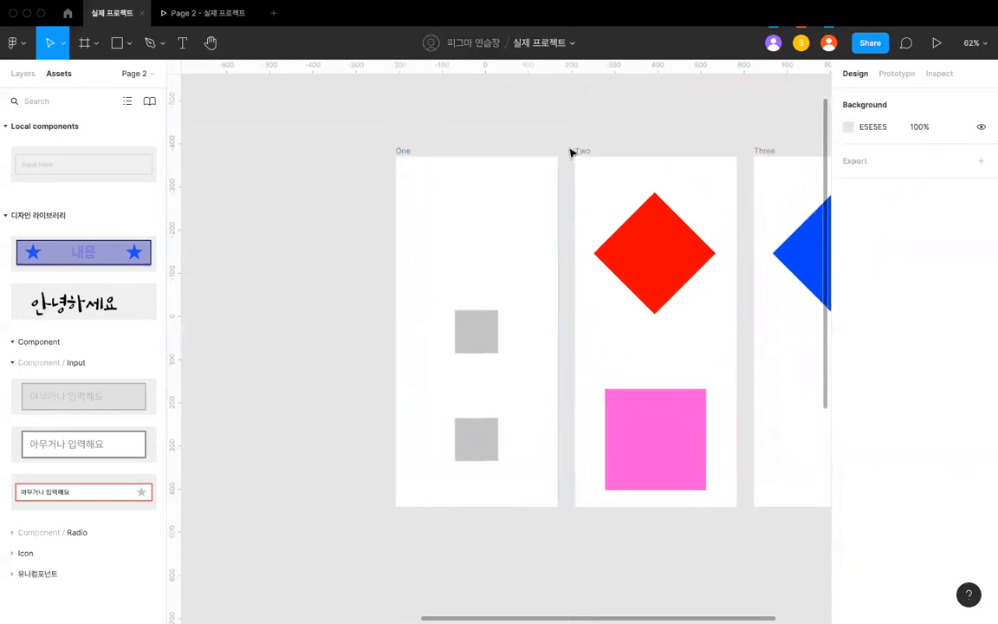
{"action": "scroll", "coordinate": [569, 152], "scroll_direction": "up", "scroll_amount": 2}
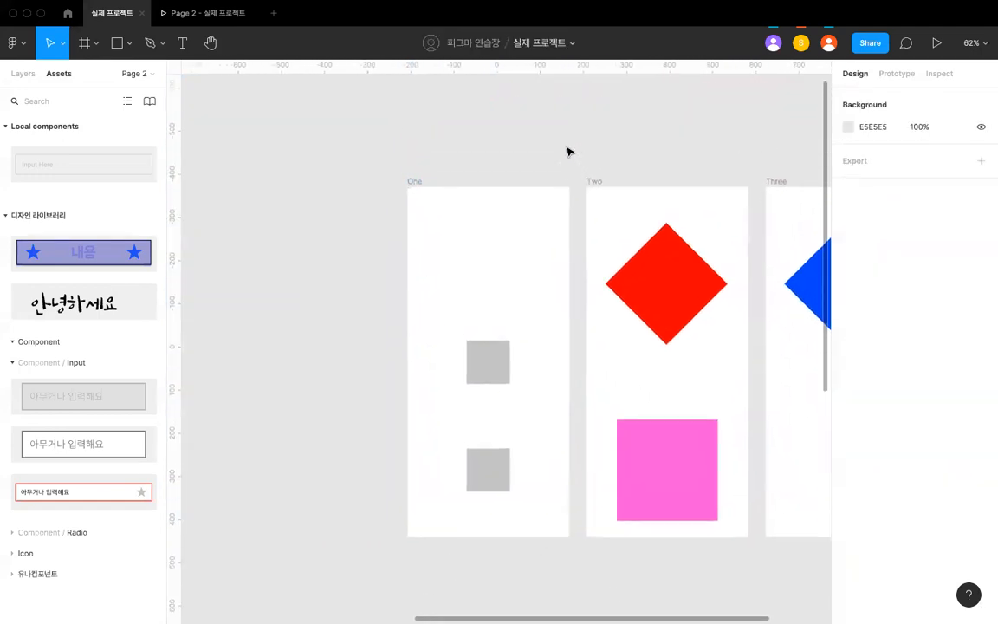
{"action": "left_click", "coordinate": [937, 74]}
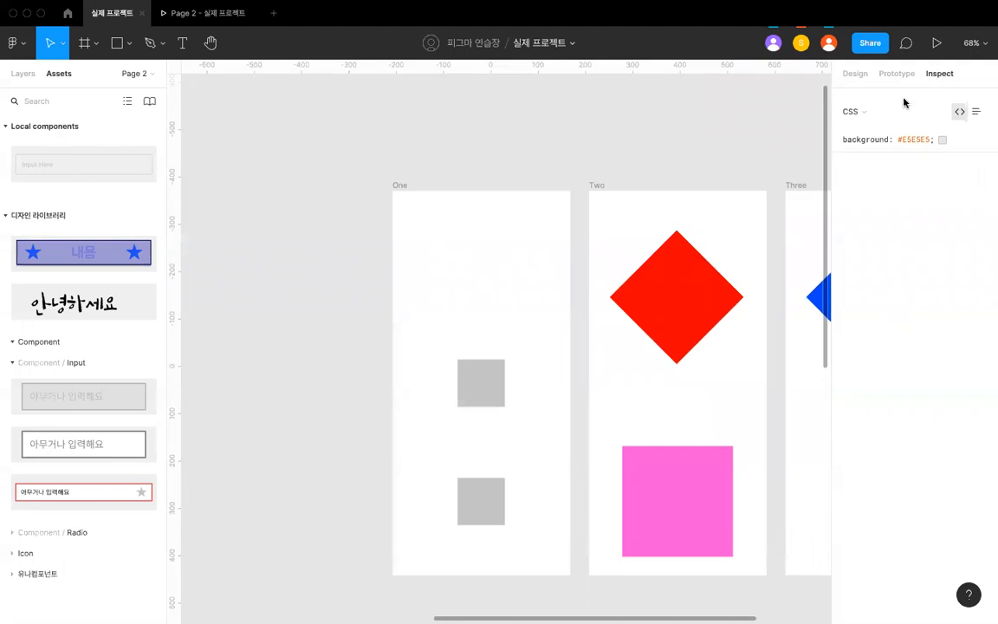
- Check the input screen in the running Page 2 prototype preview and return to the design file
{"action": "scroll", "coordinate": [667, 203], "scroll_direction": "down", "scroll_amount": 2}
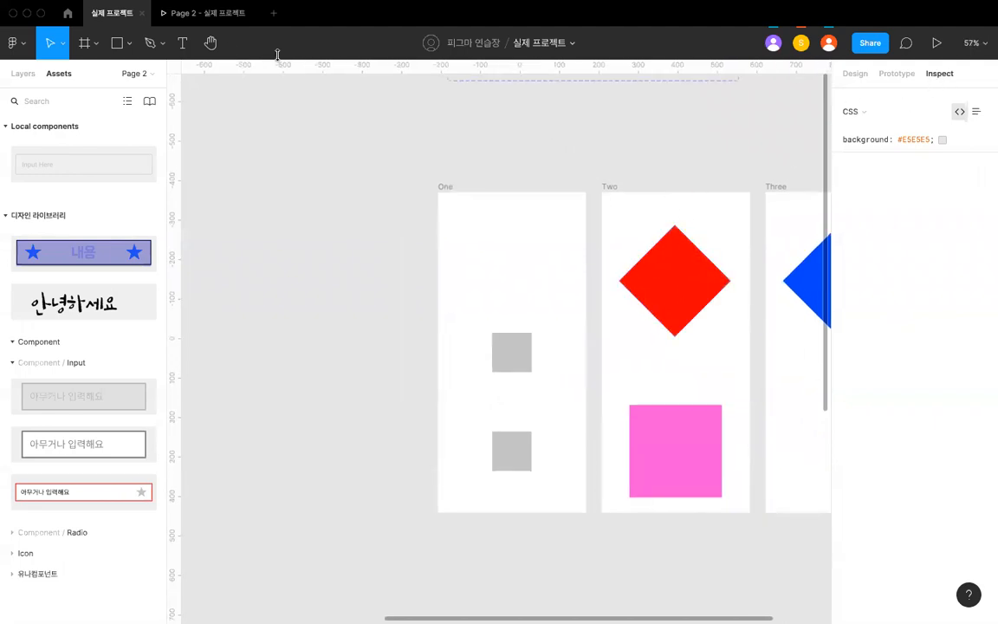
{"action": "left_click", "coordinate": [195, 21]}
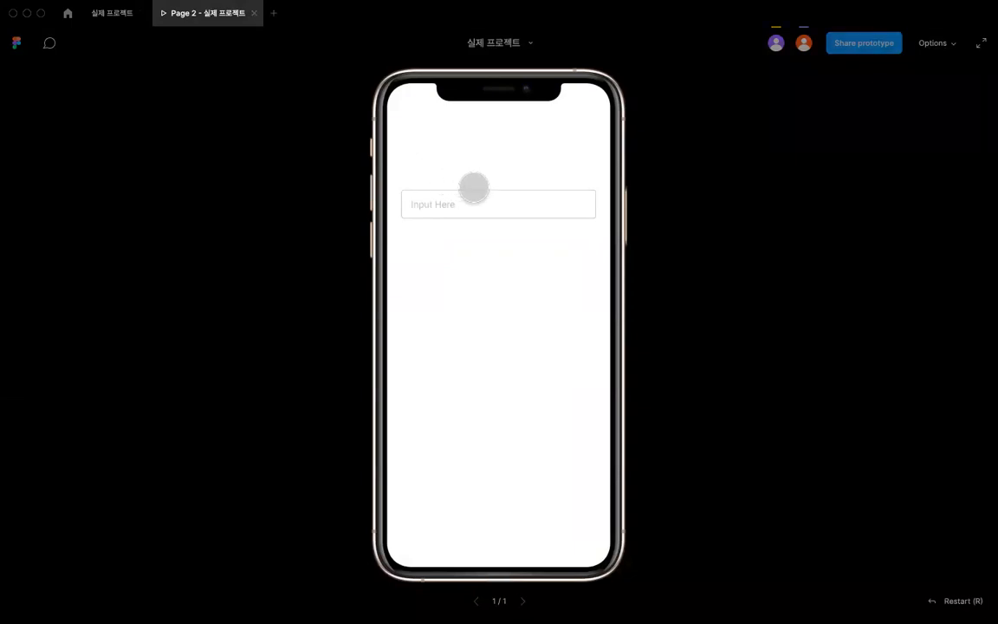
{"action": "left_click", "coordinate": [117, 18]}
- Display the page's prototype settings and examine the connections around frames One to Three, the Input component and the Input - One and Input - Two screens
{"action": "scroll", "coordinate": [404, 182], "scroll_direction": "down", "scroll_amount": 4}
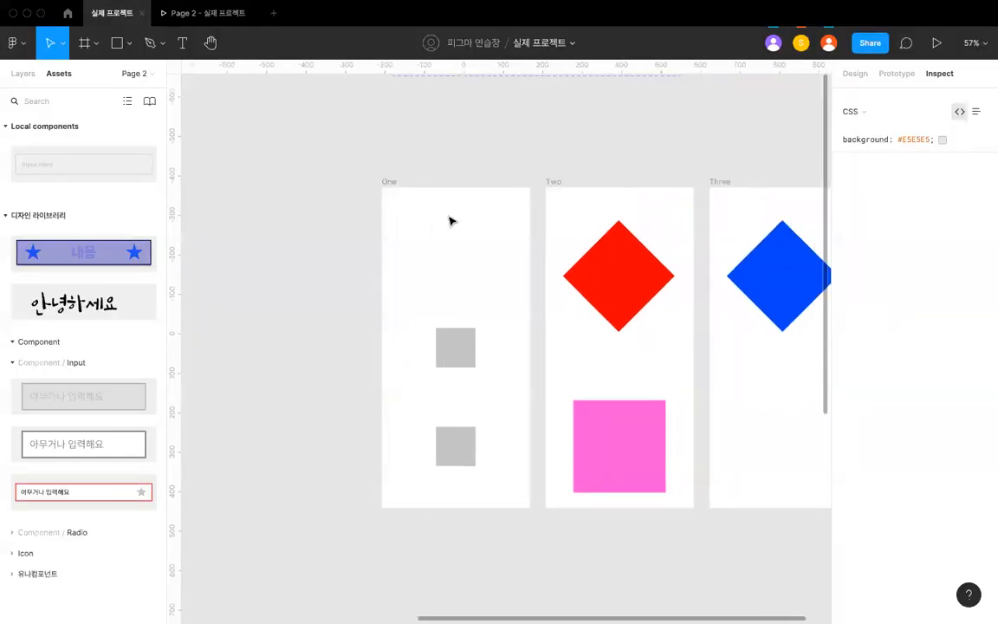
{"action": "scroll", "coordinate": [498, 180], "scroll_direction": "down", "scroll_amount": 1}
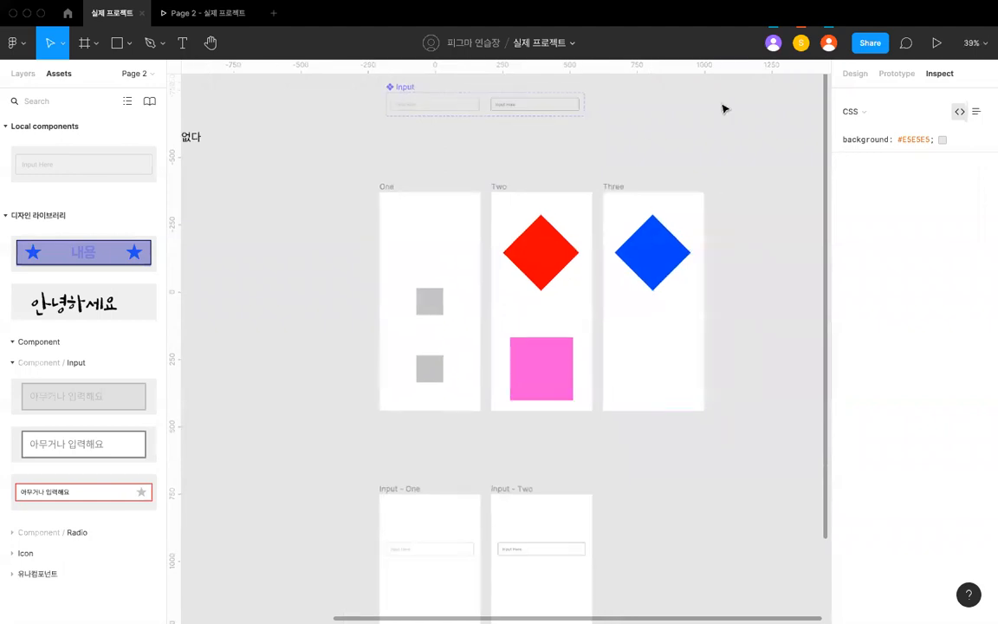
{"action": "scroll", "coordinate": [561, 190], "scroll_direction": "down", "scroll_amount": 2}
{"action": "scroll", "coordinate": [562, 191], "scroll_direction": "left", "scroll_amount": 1}
{"action": "scroll", "coordinate": [561, 191], "scroll_direction": "up", "scroll_amount": 2}
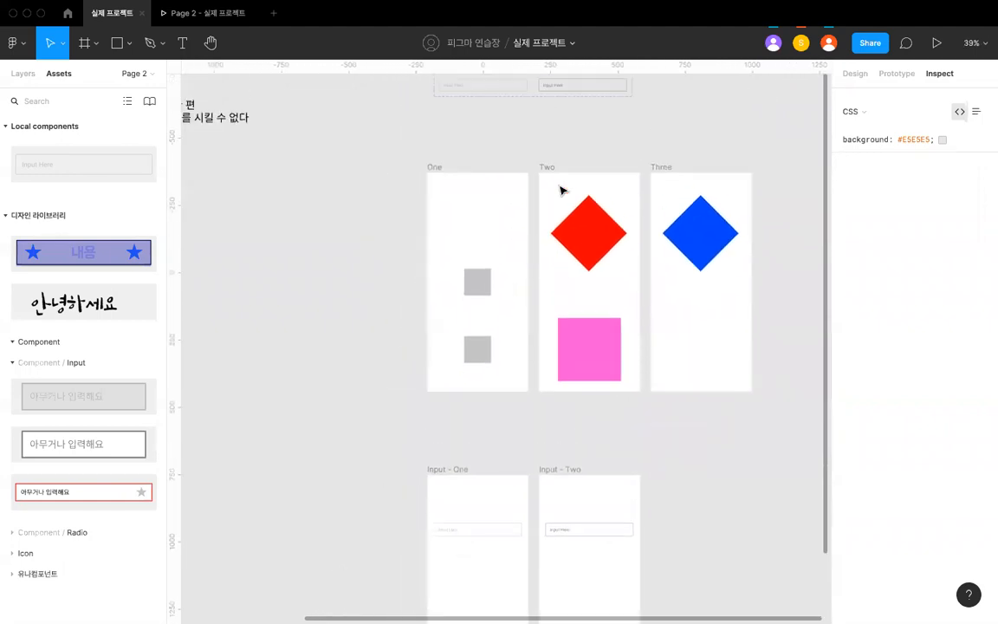
{"action": "left_click", "coordinate": [894, 73]}
{"action": "scroll", "coordinate": [608, 205], "scroll_direction": "up", "scroll_amount": 2}
{"action": "scroll", "coordinate": [608, 205], "scroll_direction": "down", "scroll_amount": 2}
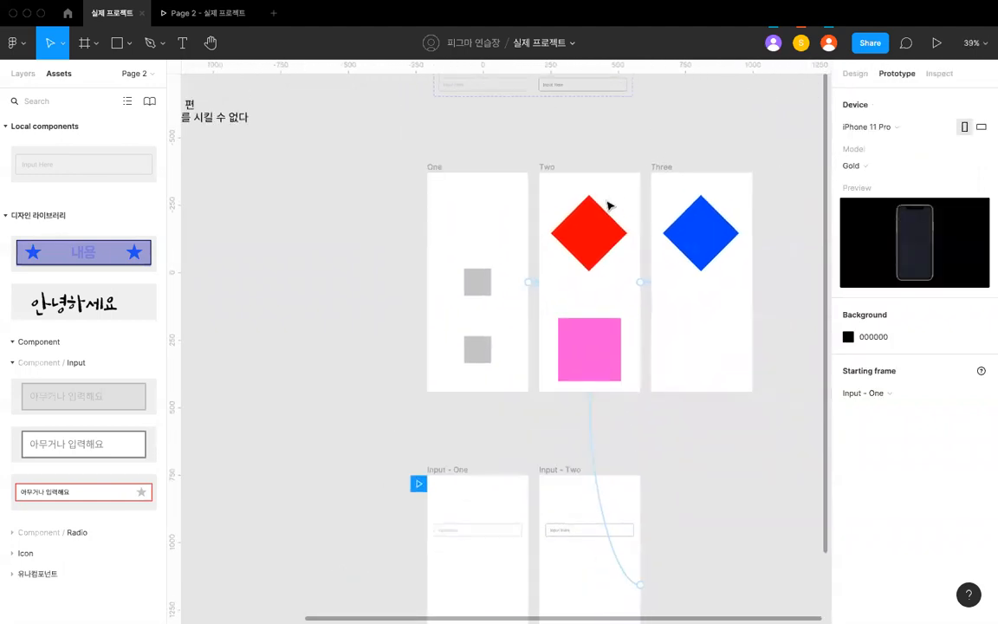
{"action": "scroll", "coordinate": [474, 182], "scroll_direction": "up", "scroll_amount": 1}
{"action": "scroll", "coordinate": [474, 183], "scroll_direction": "up", "scroll_amount": 2}
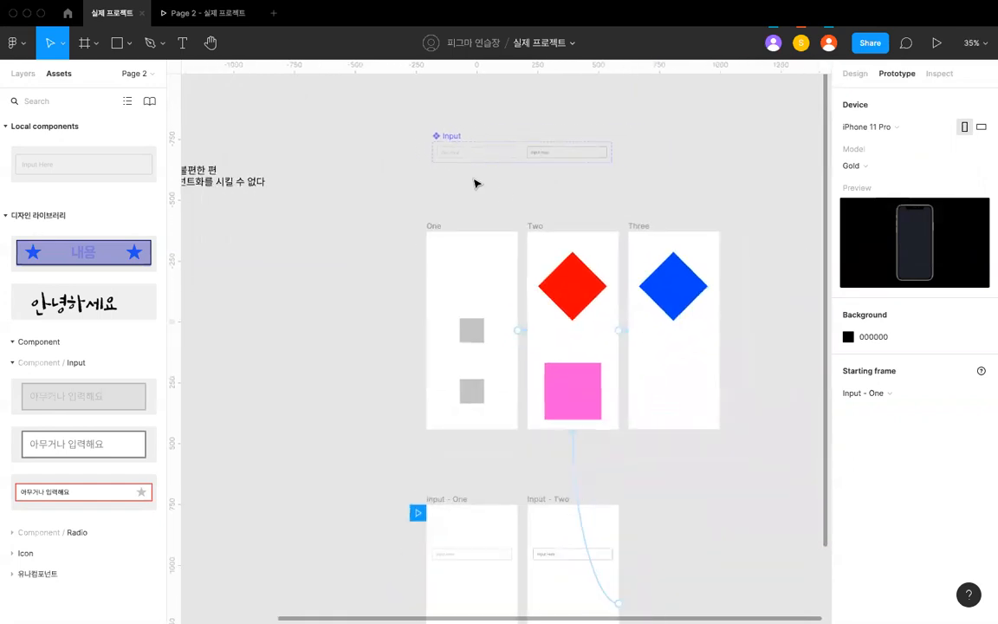
{"action": "scroll", "coordinate": [474, 183], "scroll_direction": "down", "scroll_amount": 5}
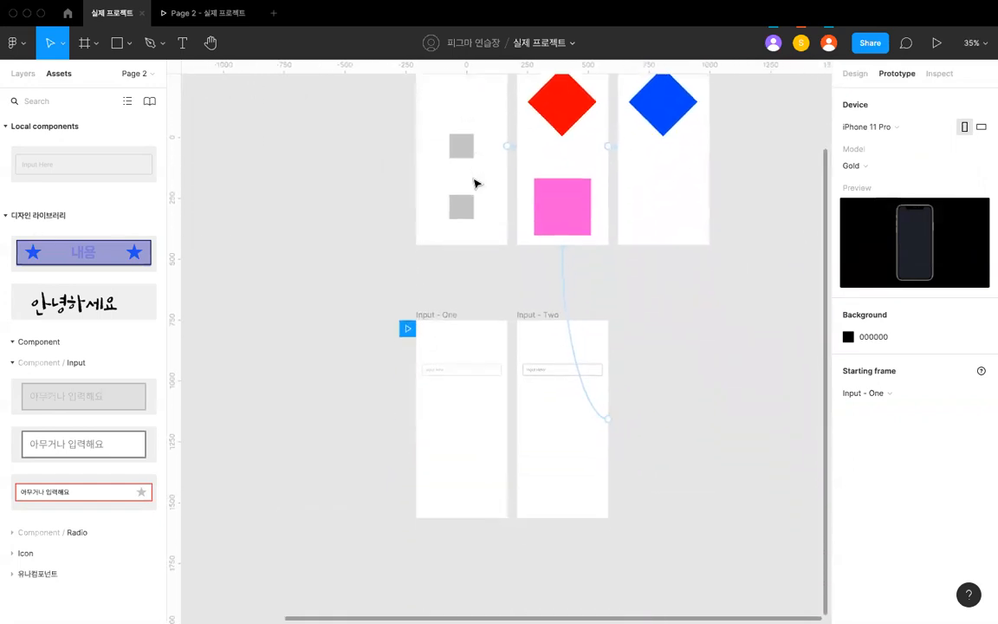
{"action": "scroll", "coordinate": [474, 185], "scroll_direction": "down", "scroll_amount": 1}
{"action": "scroll", "coordinate": [484, 219], "scroll_direction": "up", "scroll_amount": 5}
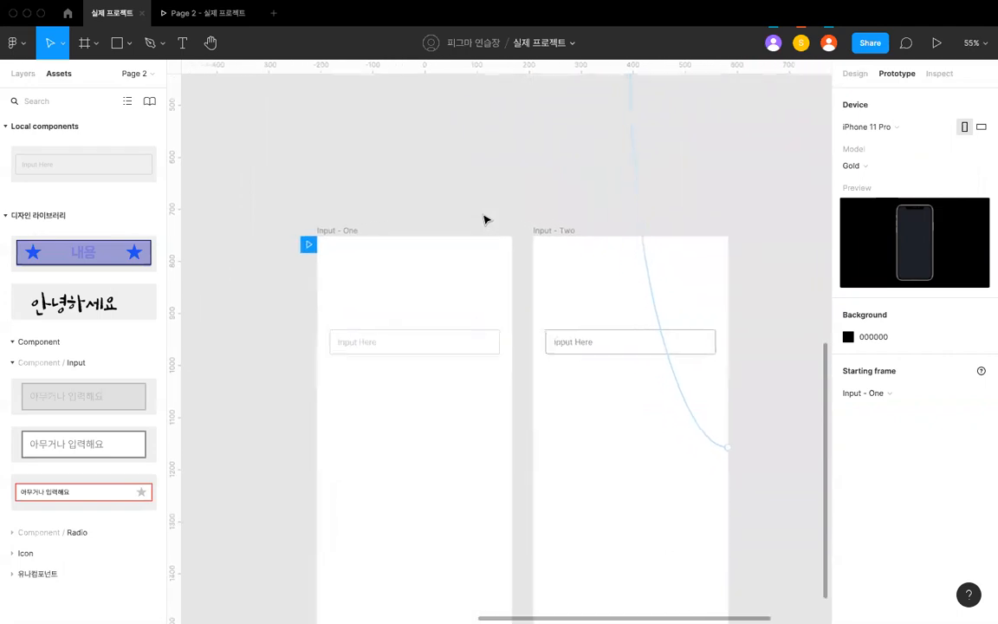
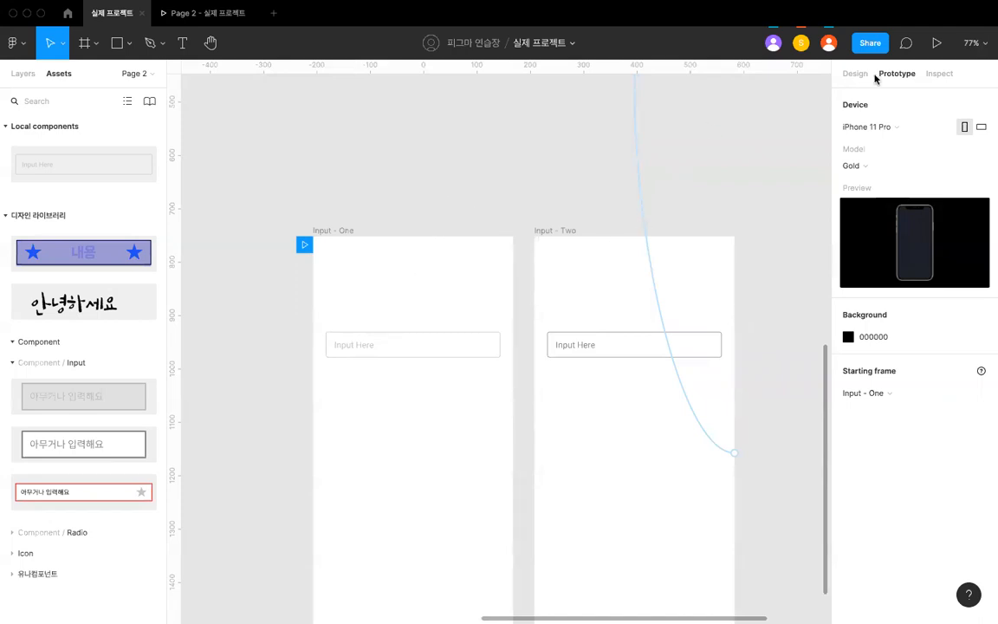
- Open the tap interaction from frame One to Two and examine its easing options, custom curve and animation preview
{"action": "left_click", "coordinate": [475, 351]}
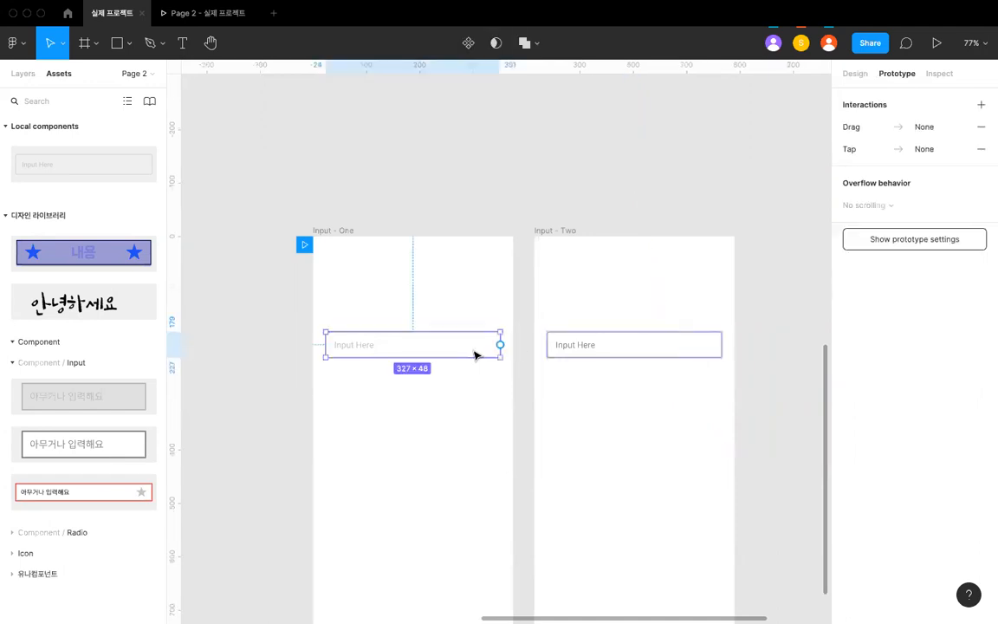
{"action": "scroll", "coordinate": [480, 346], "scroll_direction": "down", "scroll_amount": 5}
{"action": "left_click", "coordinate": [485, 343]}
{"action": "left_click", "coordinate": [506, 245]}
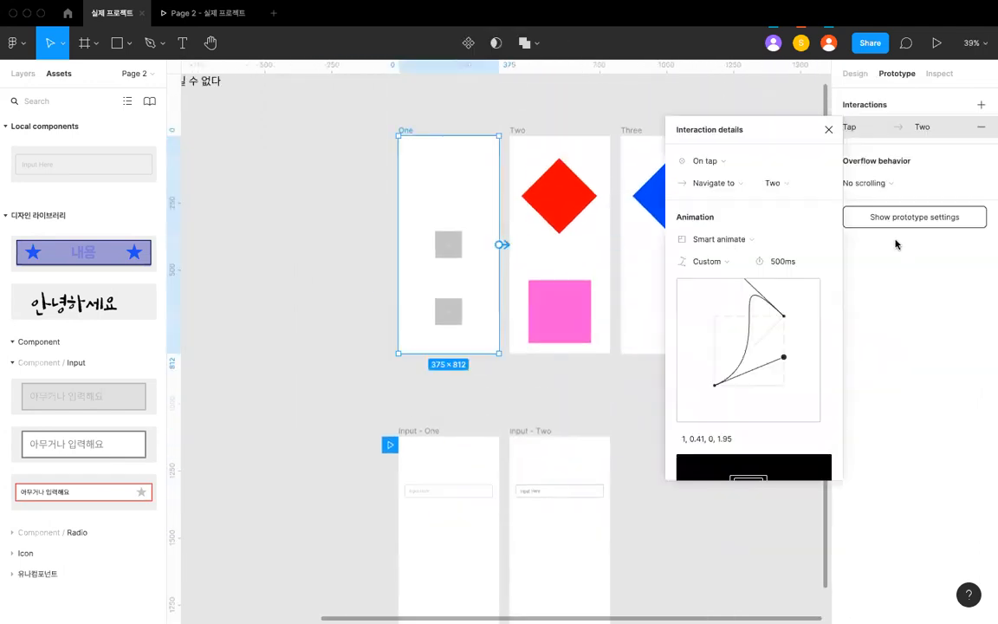
{"action": "left_click", "coordinate": [728, 262]}
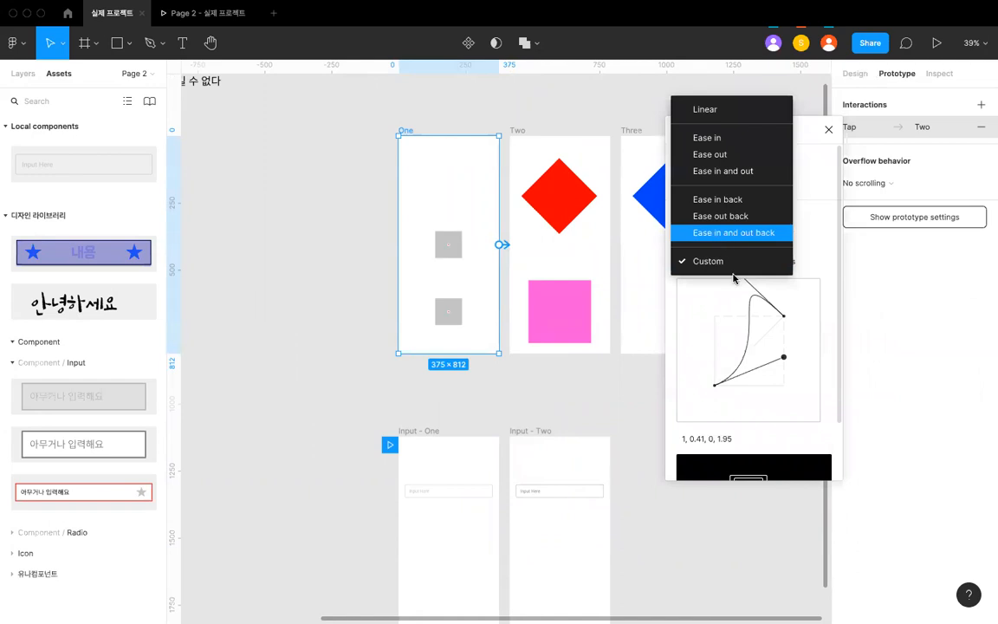
{"action": "left_click", "coordinate": [754, 313]}
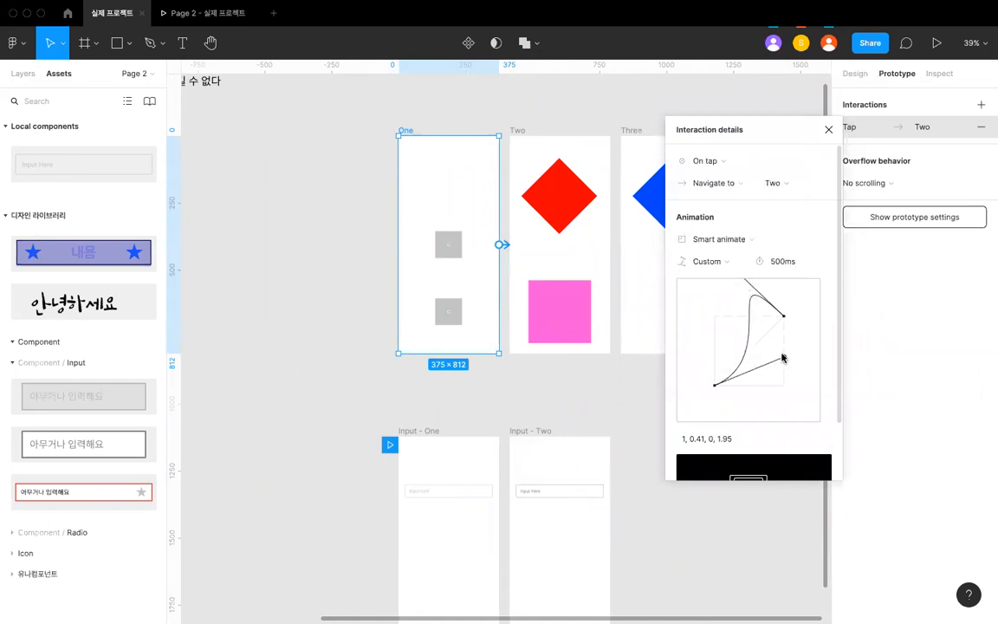
{"action": "scroll", "coordinate": [785, 403], "scroll_direction": "down", "scroll_amount": 2}
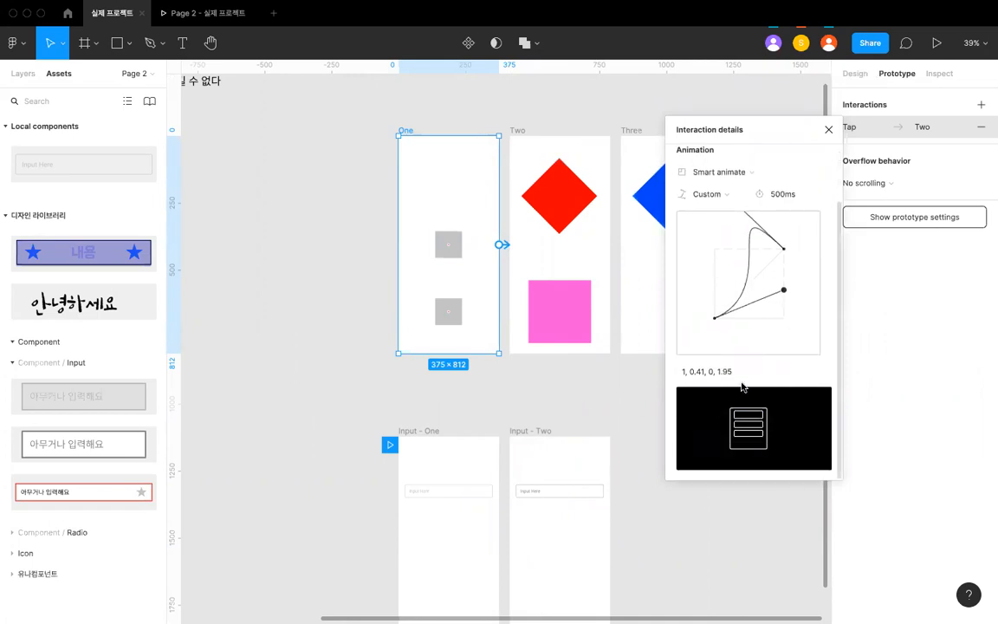
{"action": "scroll", "coordinate": [741, 383], "scroll_direction": "up", "scroll_amount": 2}
{"action": "left_click", "coordinate": [827, 130]}
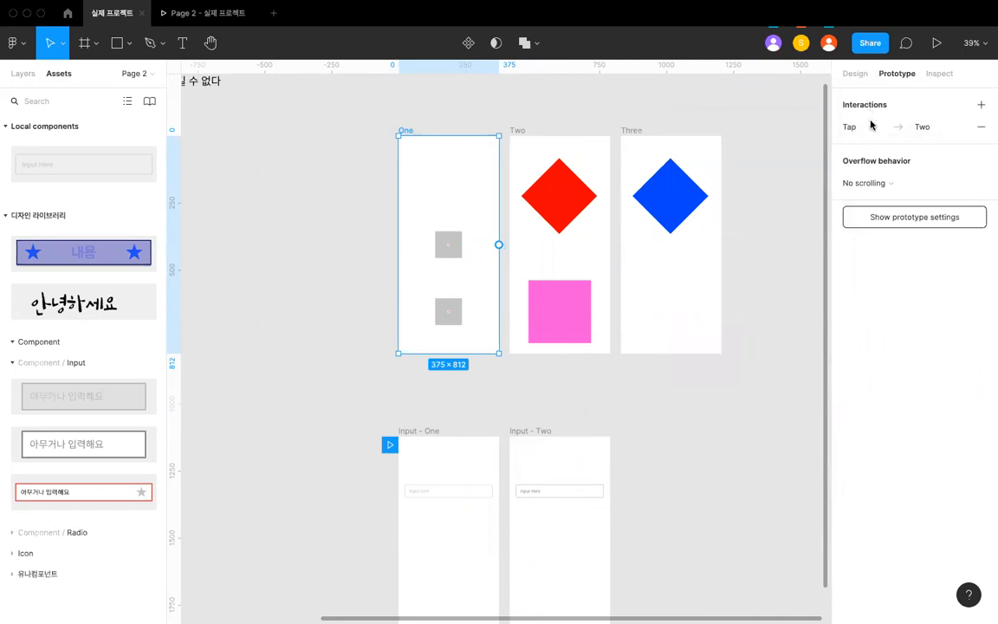
- Add three more interactions to frame One, with the drag, hover and press triggers
{"action": "left_click", "coordinate": [920, 129]}
{"action": "left_click", "coordinate": [914, 129]}
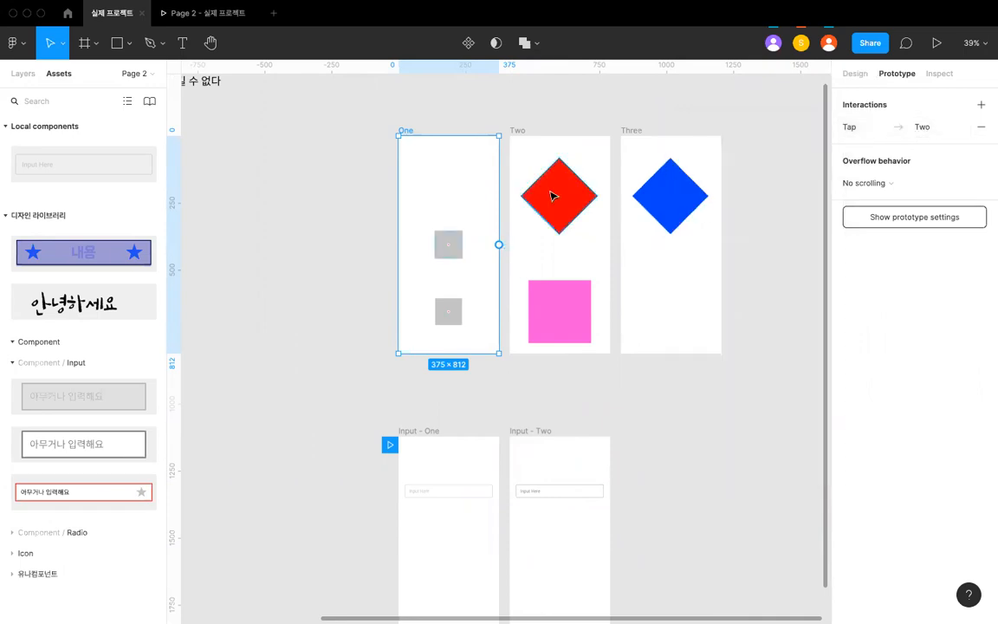
{"action": "scroll", "coordinate": [551, 196], "scroll_direction": "up", "scroll_amount": 3}
{"action": "scroll", "coordinate": [606, 190], "scroll_direction": "left", "scroll_amount": 2}
{"action": "scroll", "coordinate": [666, 184], "scroll_direction": "up", "scroll_amount": 3}
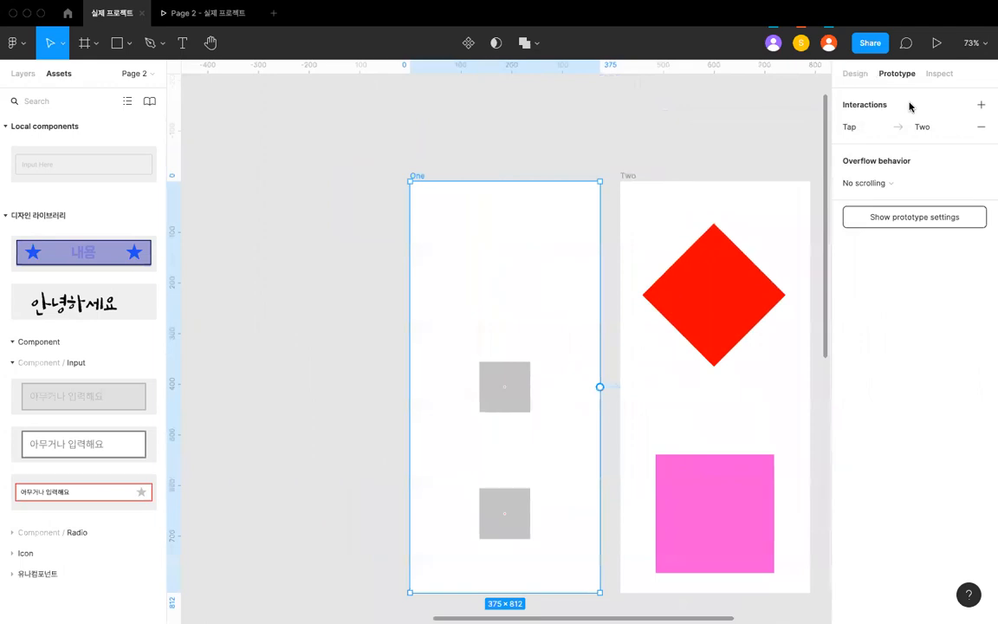
{"action": "left_click", "coordinate": [981, 104]}
{"action": "left_click", "coordinate": [981, 104]}
{"action": "left_click", "coordinate": [982, 104]}
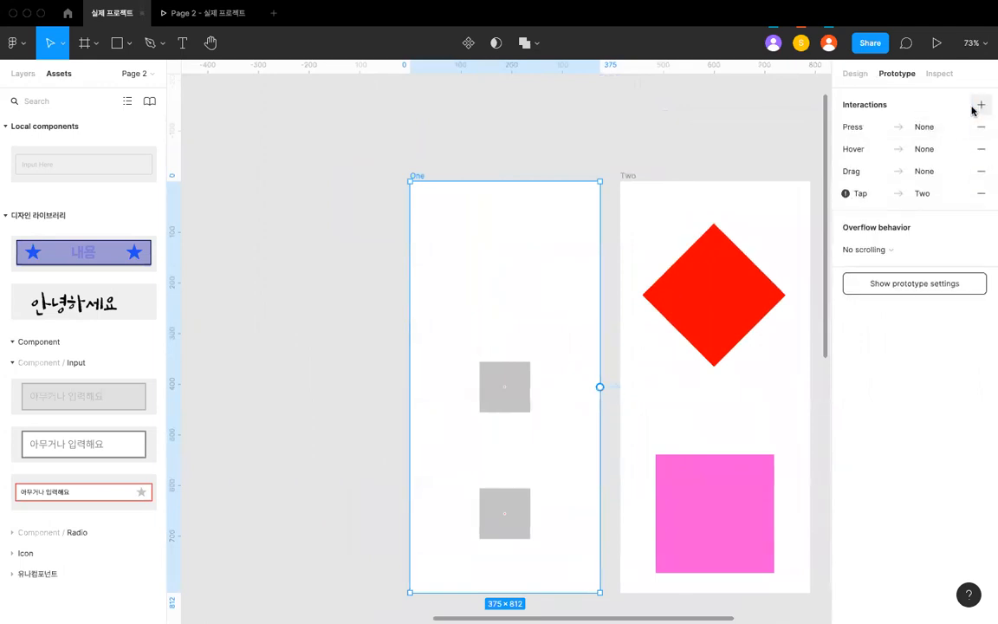
{"action": "scroll", "coordinate": [674, 192], "scroll_direction": "down", "scroll_amount": 3}
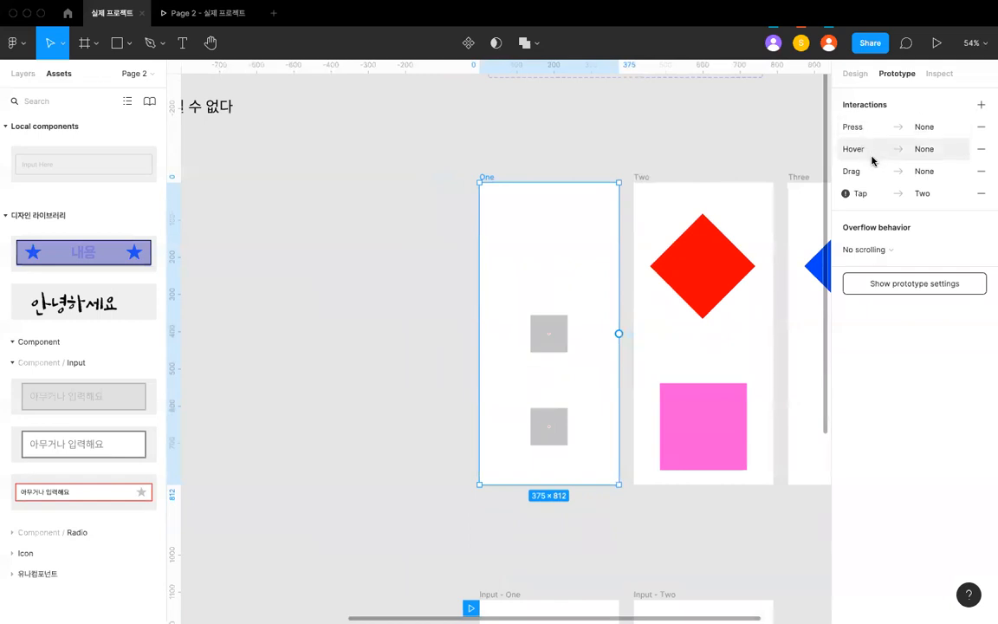
- Examine the details of frame One's tap, drag and hover interactions
{"action": "left_click", "coordinate": [862, 198]}
{"action": "left_click", "coordinate": [828, 197]}
{"action": "scroll", "coordinate": [708, 265], "scroll_direction": "down", "scroll_amount": 3}
{"action": "scroll", "coordinate": [691, 260], "scroll_direction": "down", "scroll_amount": 2}
{"action": "scroll", "coordinate": [627, 193], "scroll_direction": "up", "scroll_amount": 2}
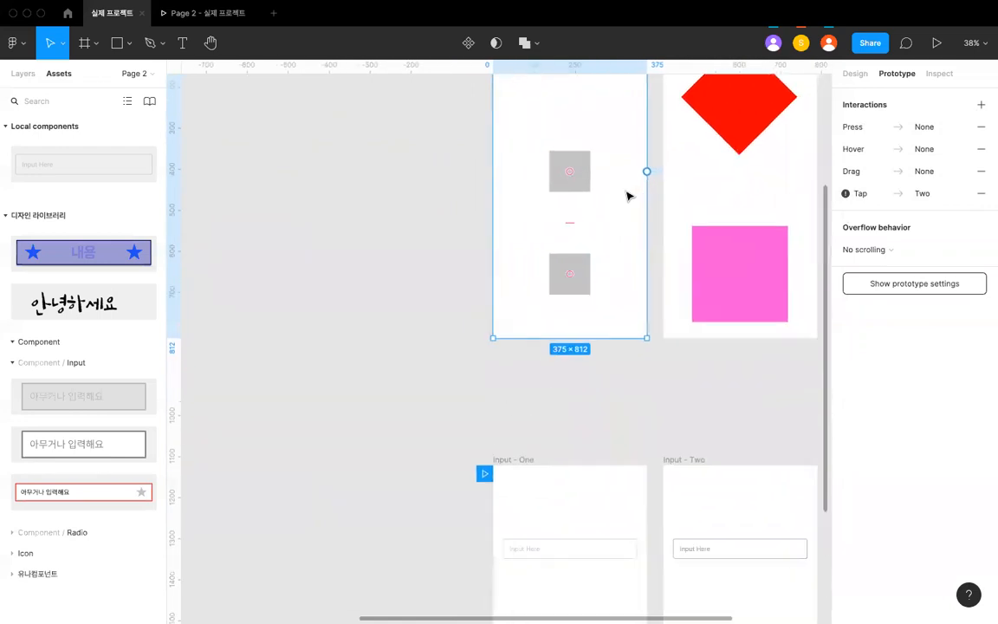
{"action": "left_click", "coordinate": [856, 172]}
{"action": "left_click", "coordinate": [856, 171]}
{"action": "left_click", "coordinate": [856, 151]}
{"action": "left_click", "coordinate": [856, 151]}
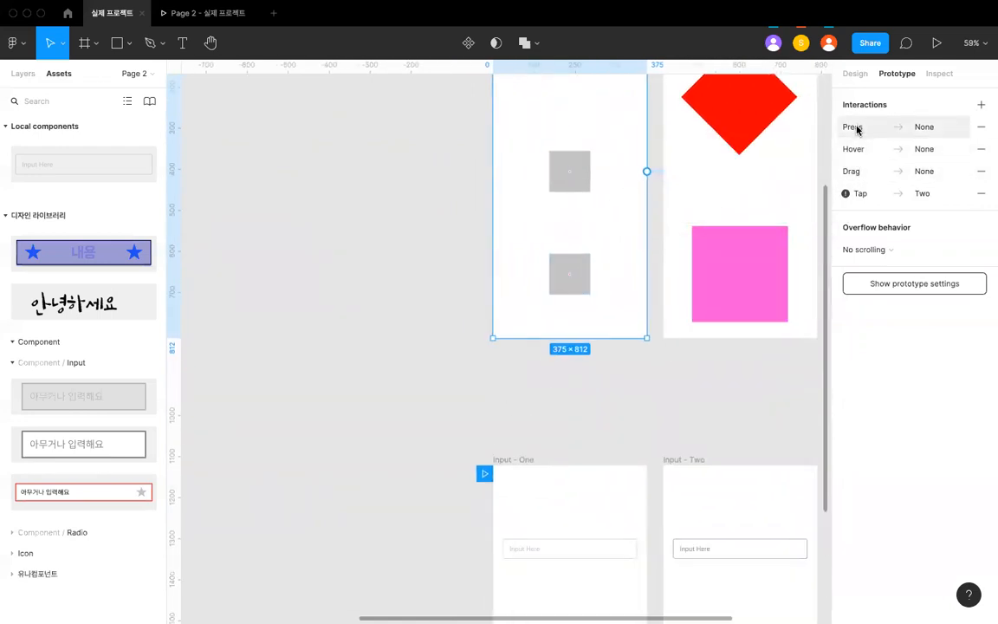
- Remove the drag, hover and press interactions from frame One, keeping only the tap interaction
{"action": "left_click", "coordinate": [981, 171]}
{"action": "left_click", "coordinate": [980, 127]}
{"action": "left_click", "coordinate": [980, 127]}
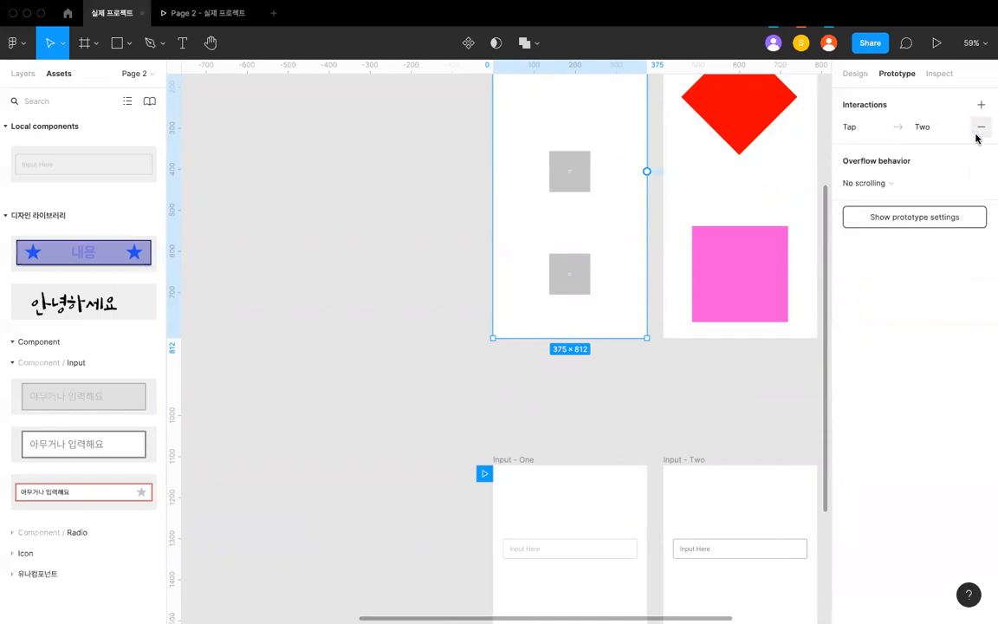
- Add a second interaction to frame One with the Mouse enter trigger
{"action": "left_click", "coordinate": [980, 104]}
{"action": "left_click", "coordinate": [874, 127]}
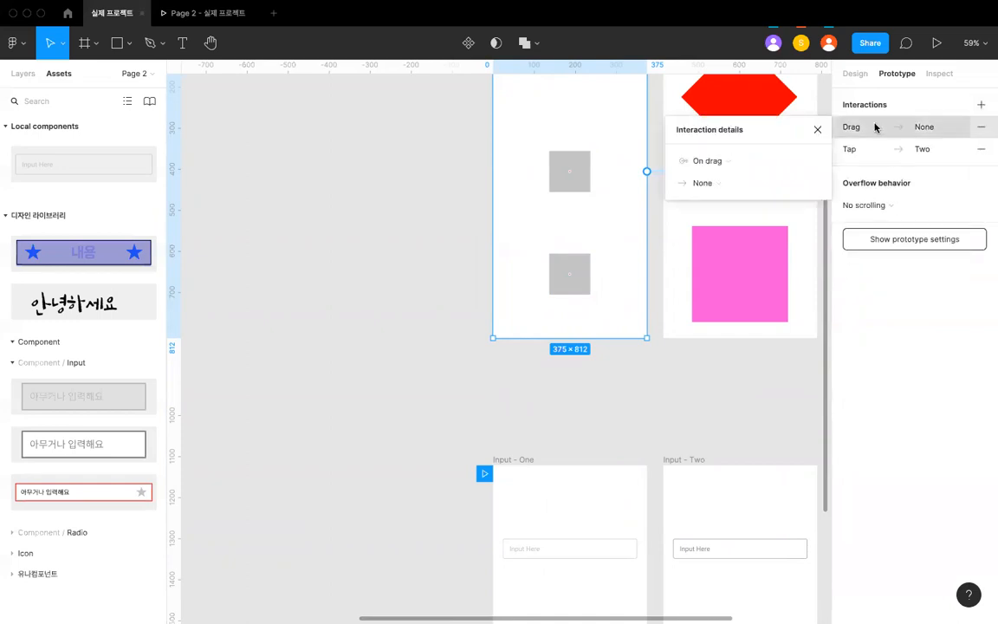
{"action": "left_click", "coordinate": [735, 161]}
{"action": "left_click", "coordinate": [732, 240]}
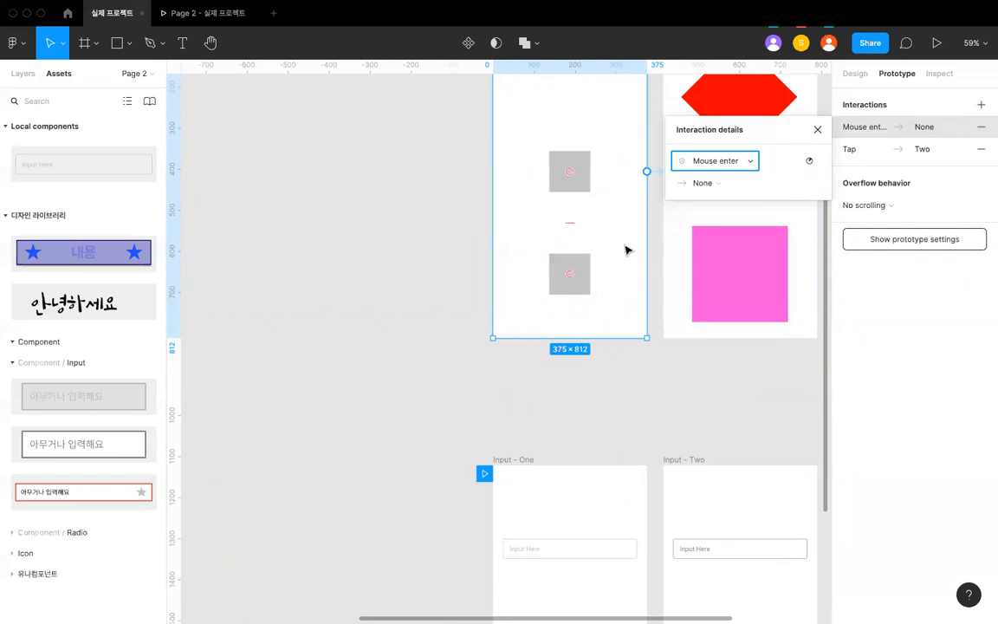
- Make frame One's Mouse enter interaction navigate to the Input - One frame
{"action": "scroll", "coordinate": [630, 247], "scroll_direction": "down", "scroll_amount": 3}
{"action": "left_click", "coordinate": [708, 184]}
{"action": "left_click", "coordinate": [713, 210]}
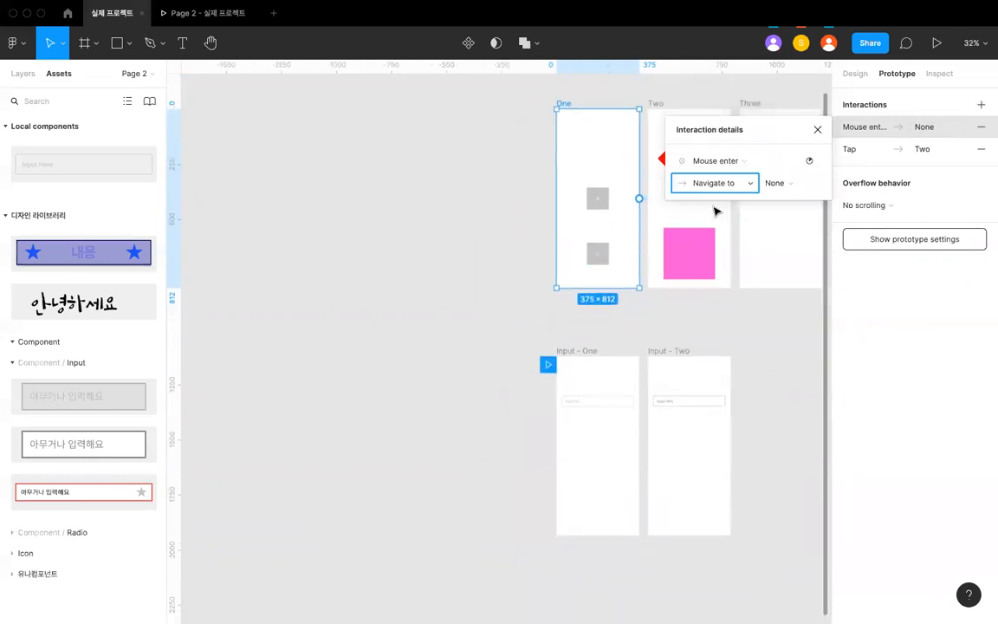
{"action": "left_click", "coordinate": [778, 183]}
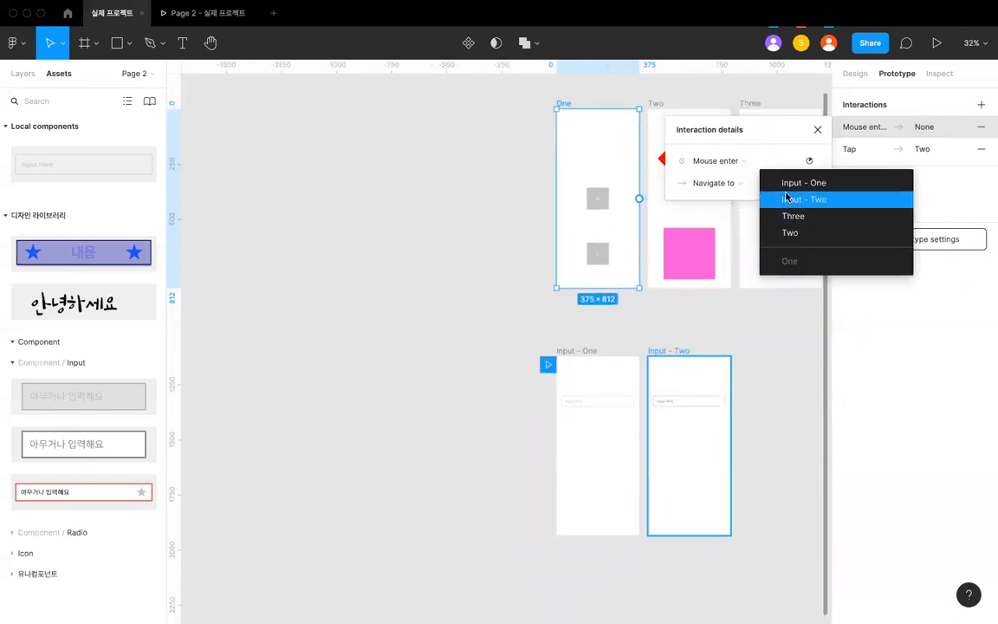
{"action": "left_click", "coordinate": [787, 183]}
{"action": "scroll", "coordinate": [619, 260], "scroll_direction": "right", "scroll_amount": 3}
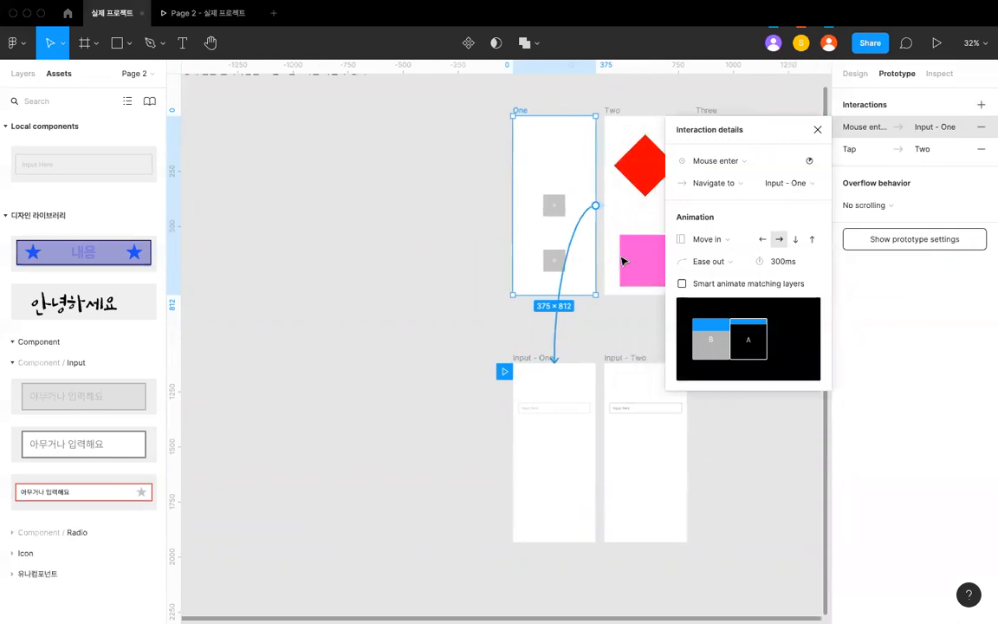
{"action": "scroll", "coordinate": [546, 261], "scroll_direction": "up", "scroll_amount": 3}
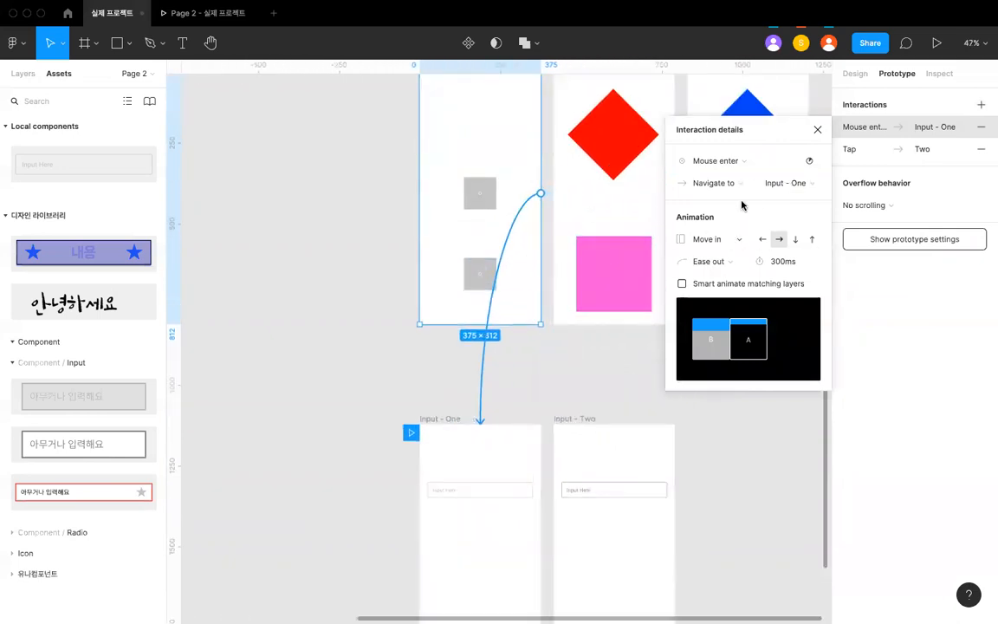
{"action": "scroll", "coordinate": [535, 293], "scroll_direction": "down", "scroll_amount": 2}
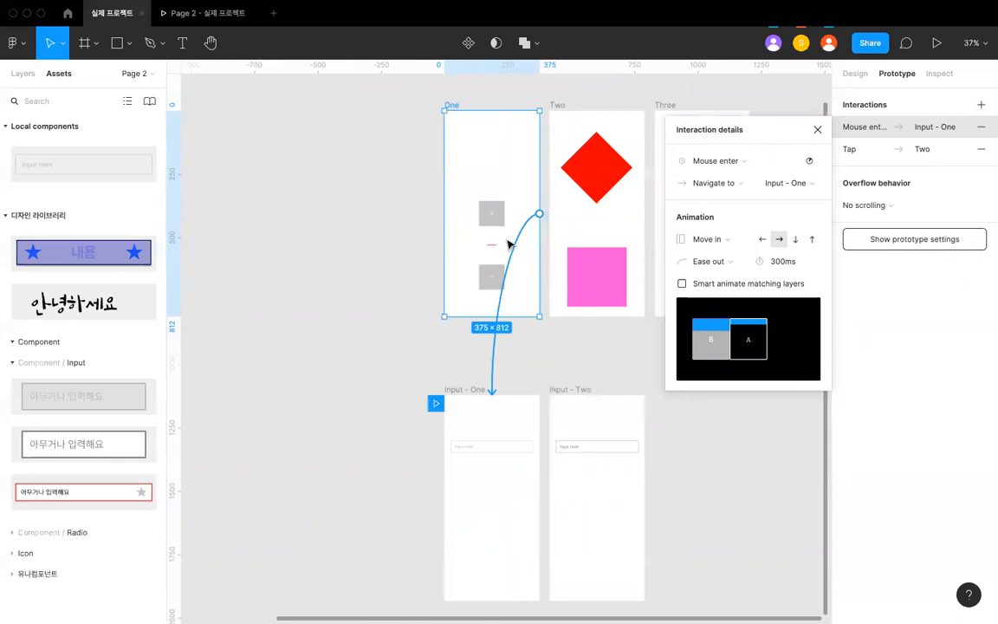
- Change the trigger of frame One's interaction to Input - One to Key/gamepad with the Enter key
{"action": "left_click", "coordinate": [411, 196]}
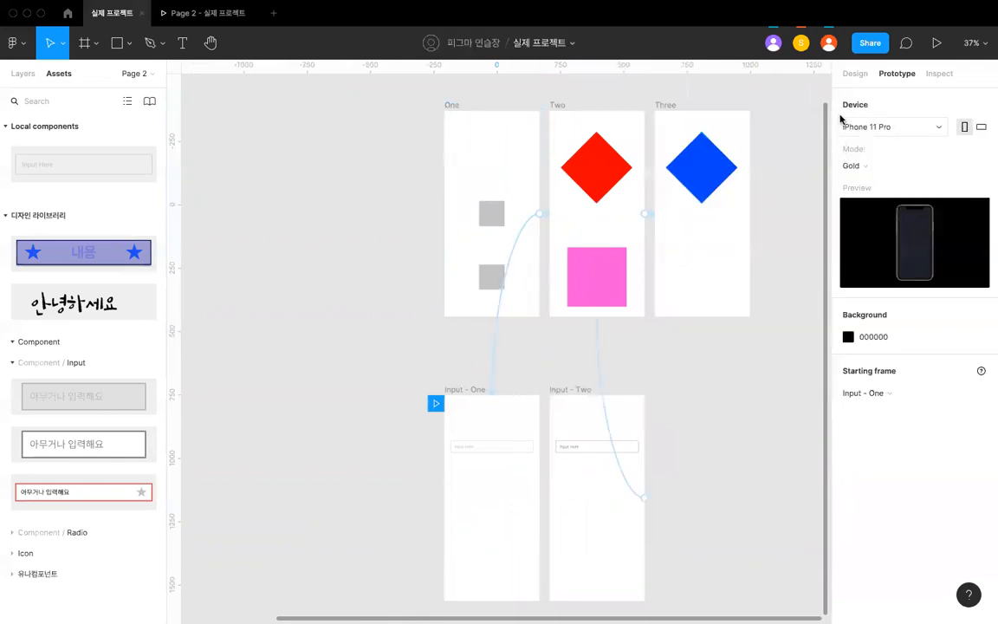
{"action": "left_click", "coordinate": [539, 216]}
{"action": "scroll", "coordinate": [539, 214], "scroll_direction": "up", "scroll_amount": 2}
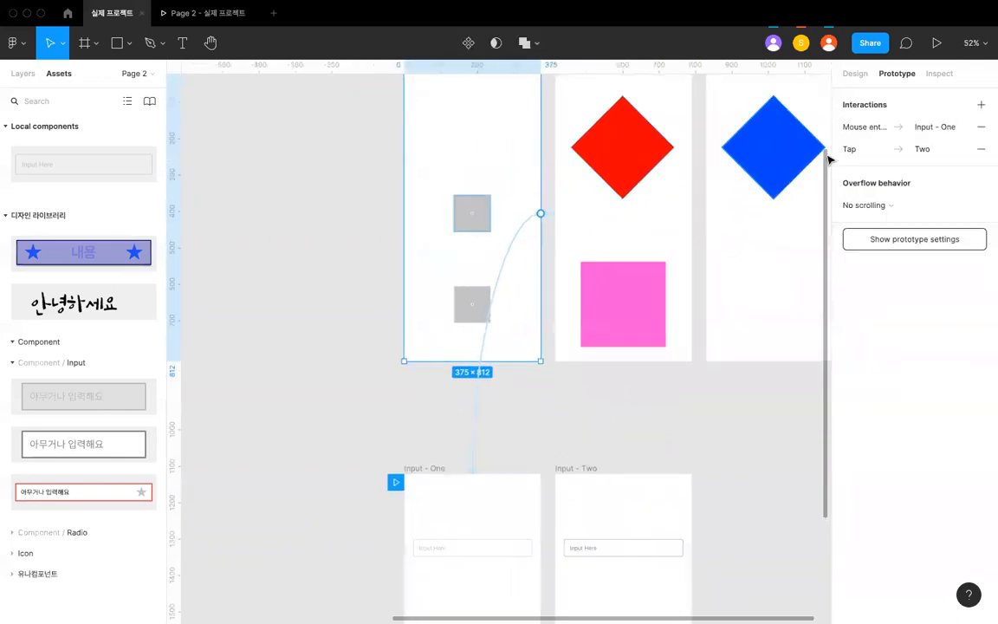
{"action": "left_click", "coordinate": [849, 128]}
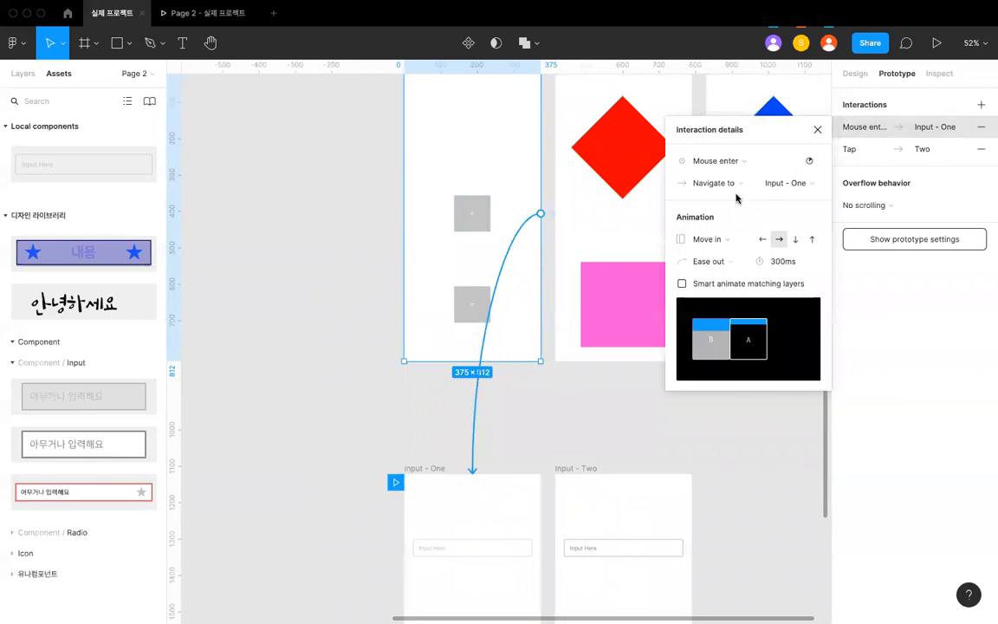
{"action": "left_click", "coordinate": [732, 161]}
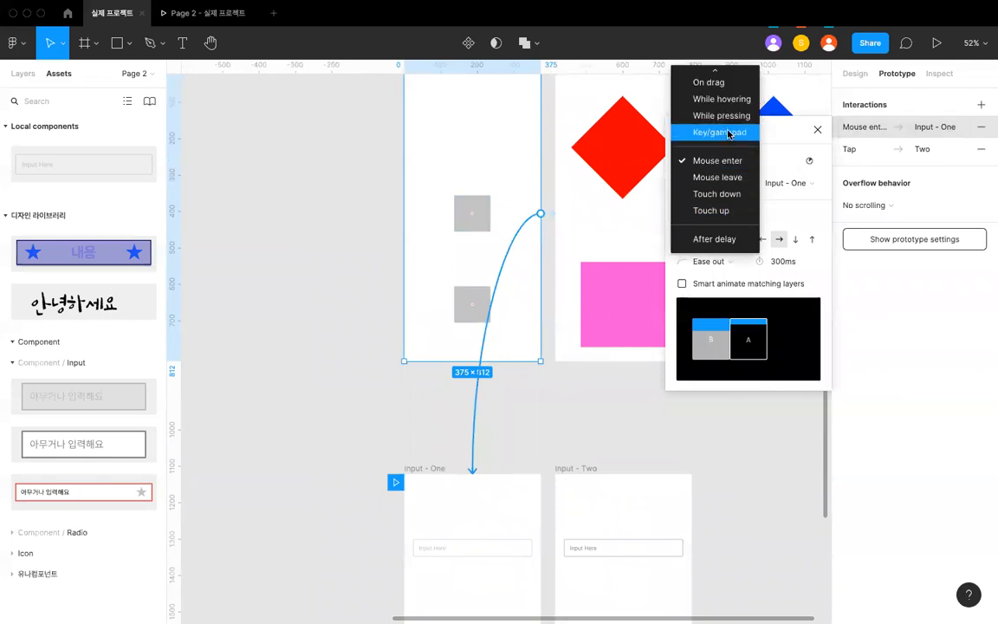
{"action": "left_click", "coordinate": [729, 133]}
{"action": "left_click", "coordinate": [775, 161]}
{"action": "key", "text": "Return"}
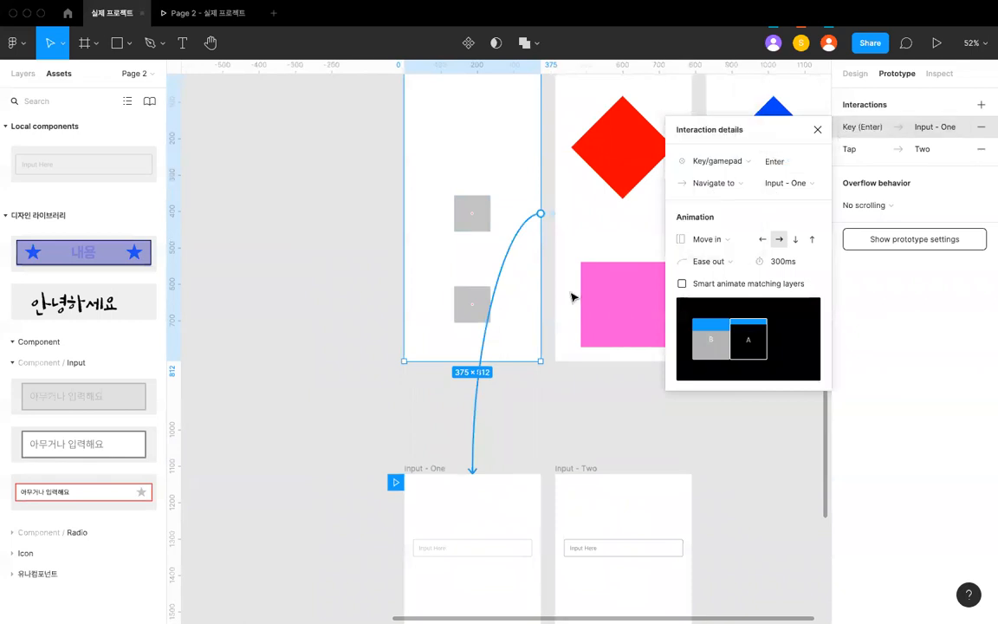
- Examine the animation types available for frame One's Enter key interaction, leaving Move in selected
{"action": "scroll", "coordinate": [498, 306], "scroll_direction": "down", "scroll_amount": 5}
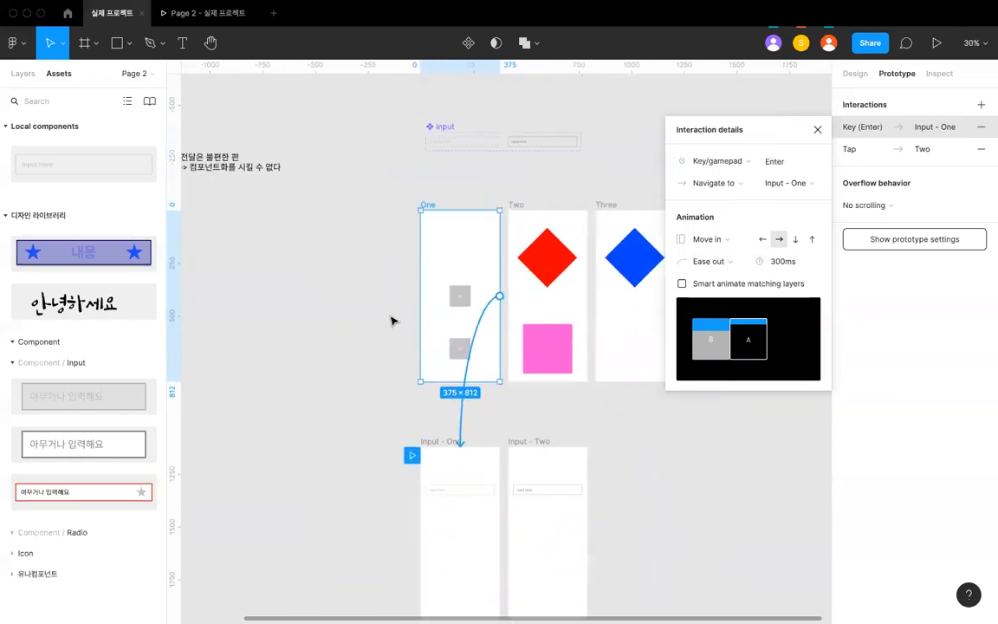
{"action": "scroll", "coordinate": [390, 322], "scroll_direction": "up", "scroll_amount": 2}
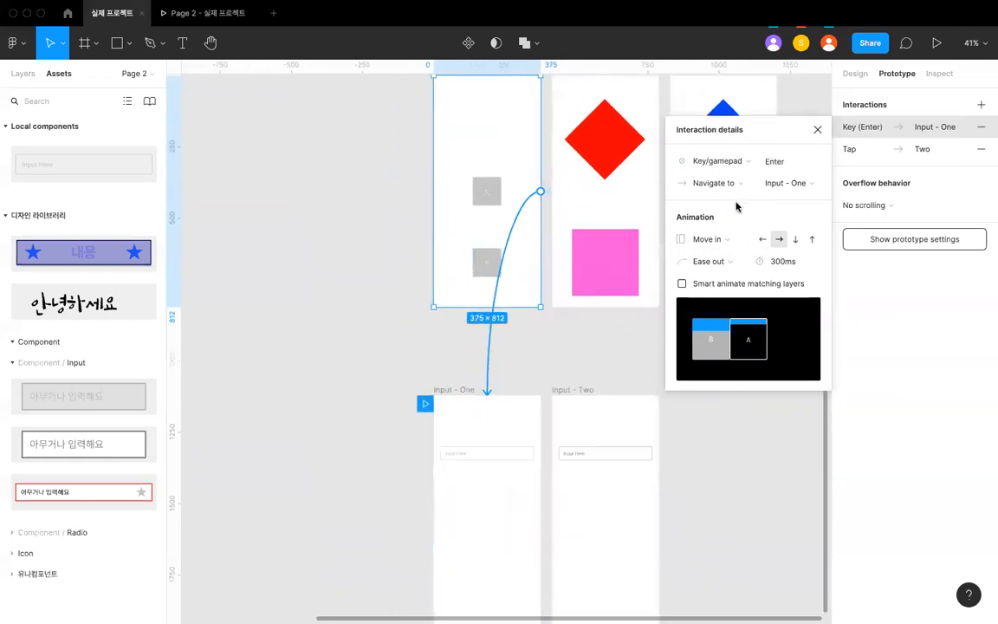
{"action": "left_click", "coordinate": [729, 239]}
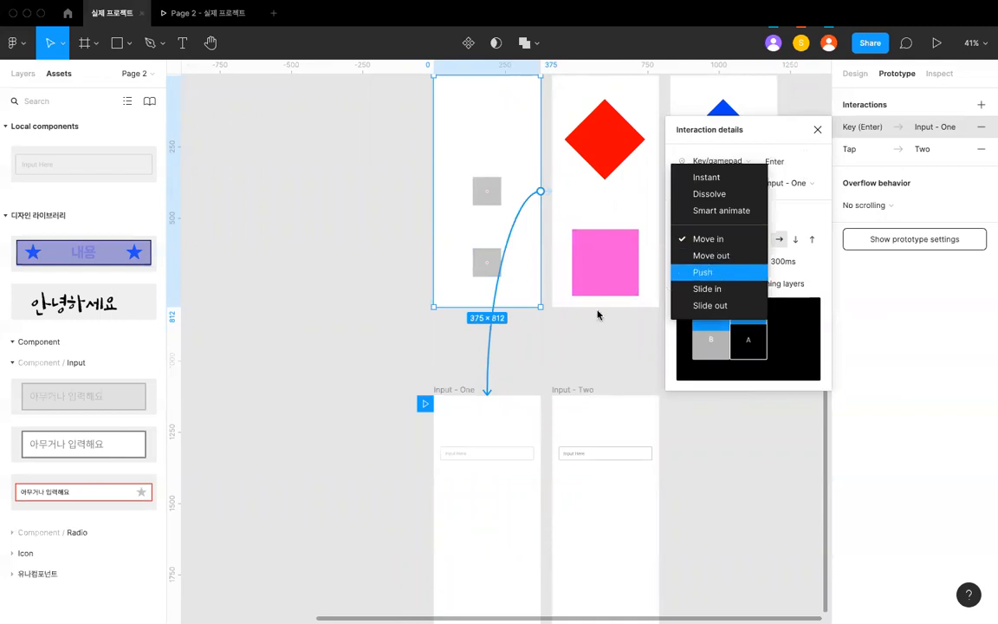
{"action": "left_click", "coordinate": [530, 289]}
{"action": "left_click", "coordinate": [447, 329]}
{"action": "scroll", "coordinate": [447, 223], "scroll_direction": "down", "scroll_amount": 2}
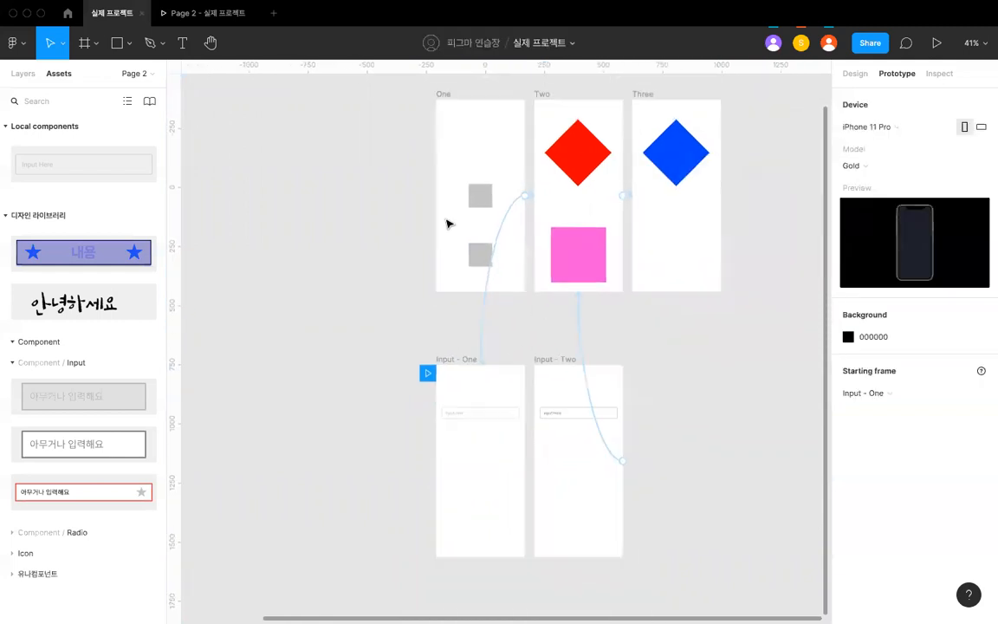
- Set the prototype's starting frame to One and check the Page 2 prototype preview before returning to the design file
{"action": "left_click", "coordinate": [221, 23]}
{"action": "left_click", "coordinate": [109, 12]}
{"action": "left_click", "coordinate": [886, 392]}
{"action": "left_click", "coordinate": [889, 427]}
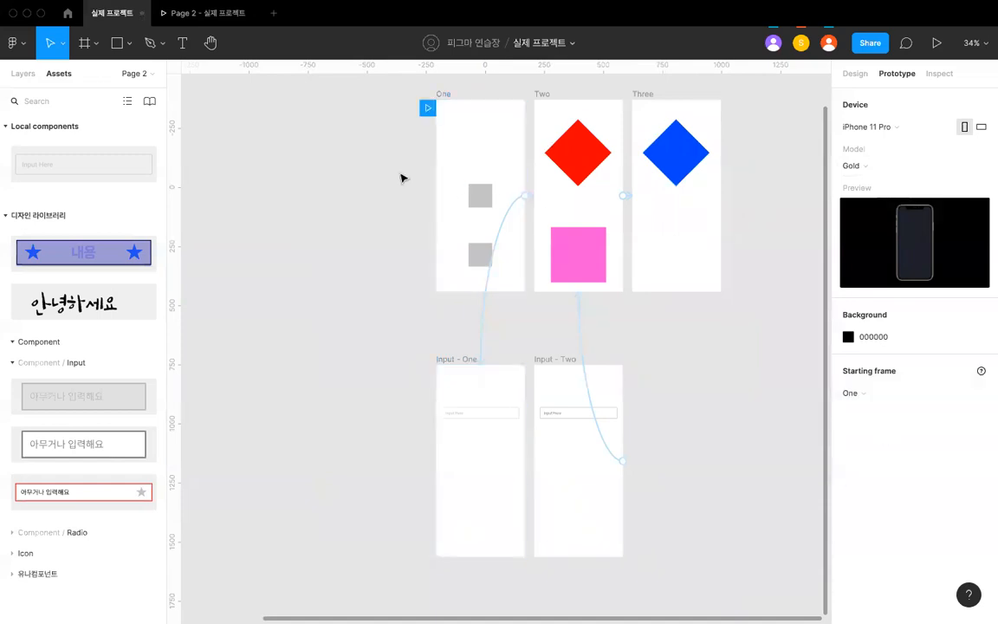
{"action": "left_click", "coordinate": [209, 19]}
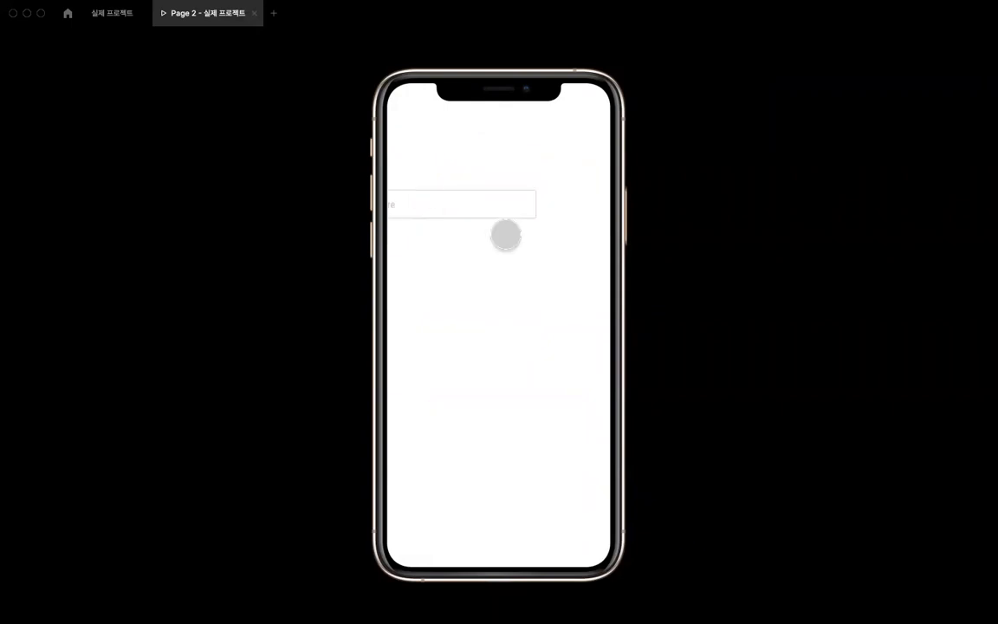
{"action": "left_click", "coordinate": [117, 16]}
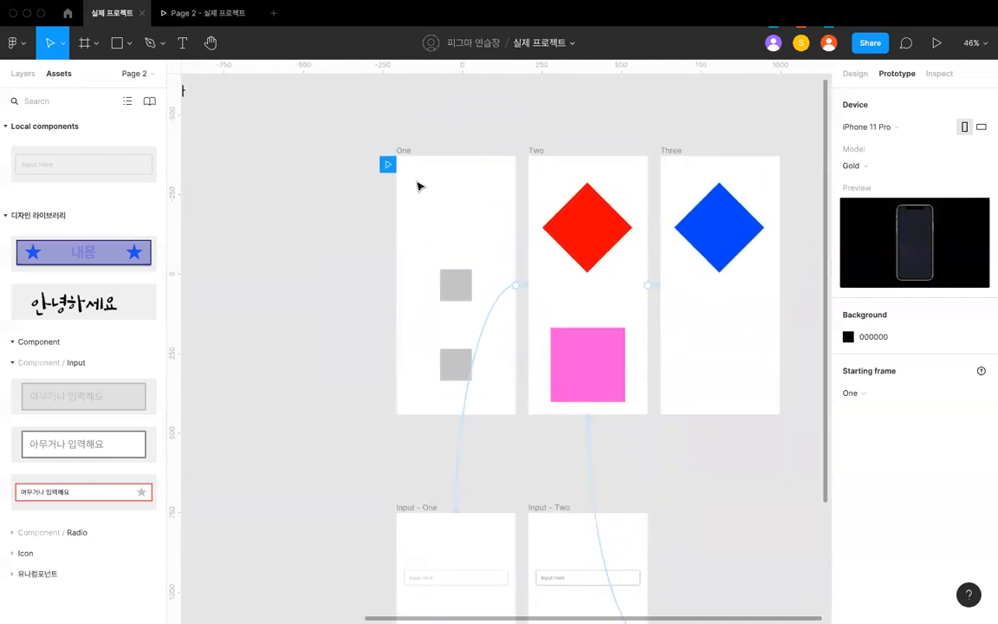
- Examine frame One's interactions and compare the matching upper shapes in frames One, Two and Three
{"action": "left_click", "coordinate": [404, 153]}
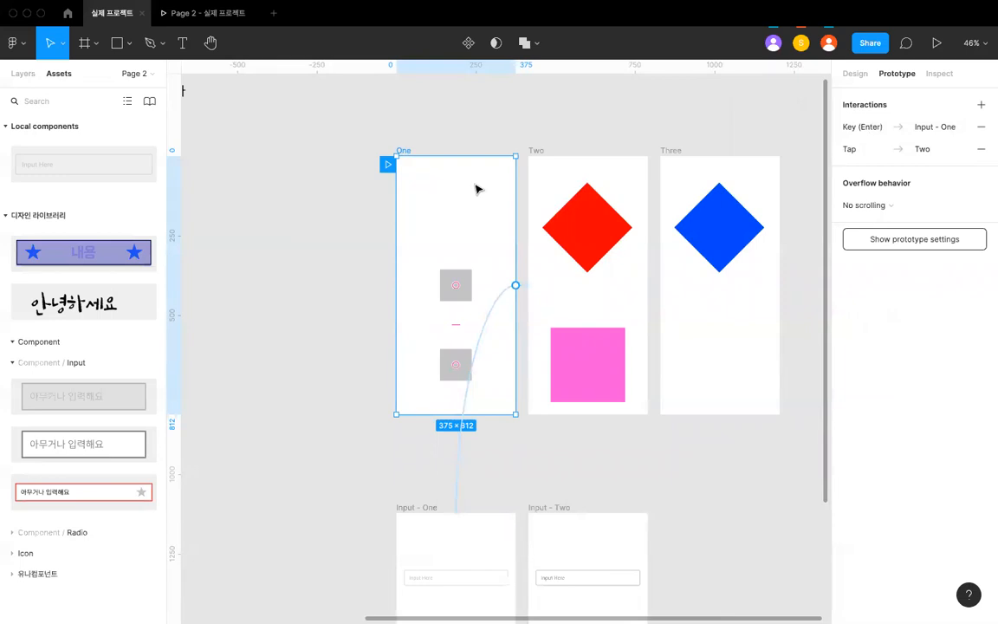
{"action": "left_click", "coordinate": [425, 149]}
{"action": "left_click", "coordinate": [456, 279]}
{"action": "left_click", "coordinate": [557, 249]}
{"action": "left_click", "coordinate": [585, 230]}
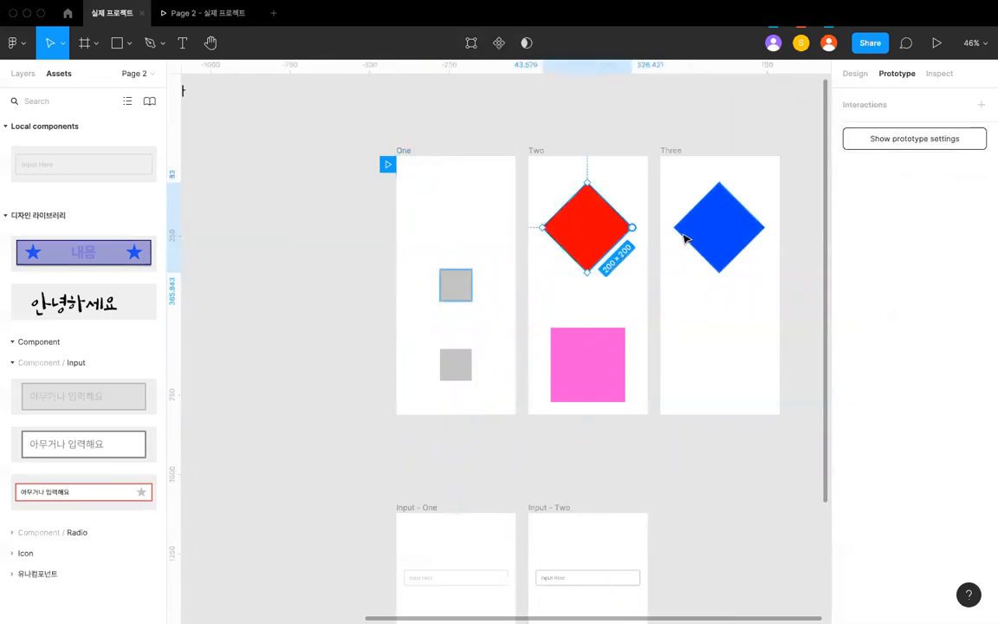
{"action": "left_click", "coordinate": [686, 236]}
{"action": "left_click", "coordinate": [466, 288]}
{"action": "left_click", "coordinate": [587, 227]}
{"action": "left_click", "coordinate": [706, 208]}
{"action": "left_click", "coordinate": [592, 218]}
{"action": "left_click", "coordinate": [453, 285]}
{"action": "scroll", "coordinate": [454, 287], "scroll_direction": "up", "scroll_amount": 2}
{"action": "scroll", "coordinate": [456, 287], "scroll_direction": "down", "scroll_amount": 3}
{"action": "left_click", "coordinate": [594, 205]}
{"action": "scroll", "coordinate": [594, 205], "scroll_direction": "right", "scroll_amount": 1}
{"action": "scroll", "coordinate": [594, 205], "scroll_direction": "up", "scroll_amount": 3}
{"action": "left_click", "coordinate": [662, 263]}
{"action": "scroll", "coordinate": [662, 263], "scroll_direction": "down", "scroll_amount": 2}
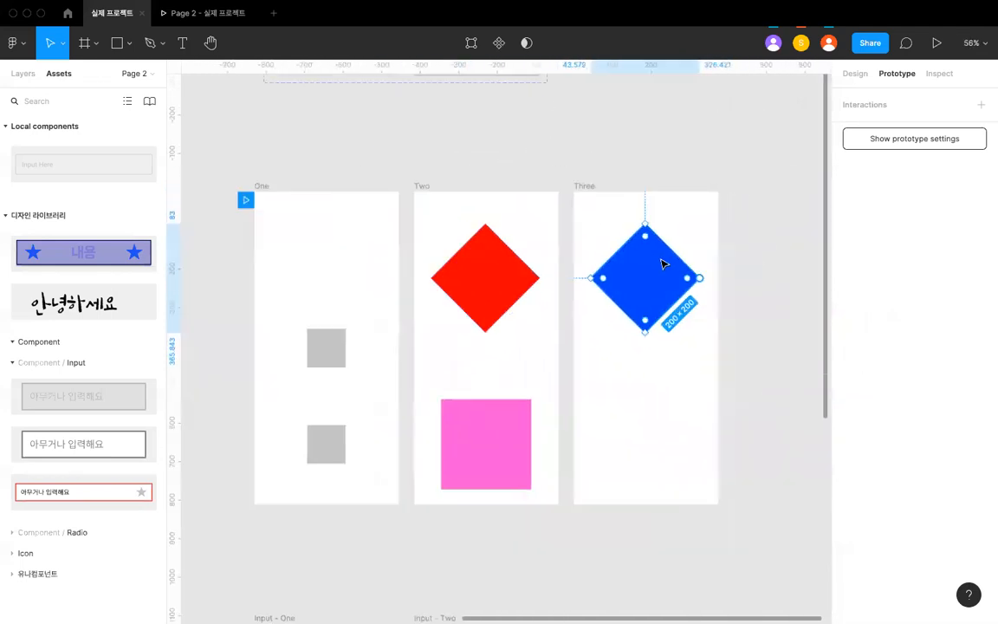
- Compare the individual shapes across frames One, Two and Three, including the lower square in frame One
{"action": "scroll", "coordinate": [662, 263], "scroll_direction": "up", "scroll_amount": 1}
{"action": "left_click", "coordinate": [537, 443]}
{"action": "left_click", "coordinate": [376, 417]}
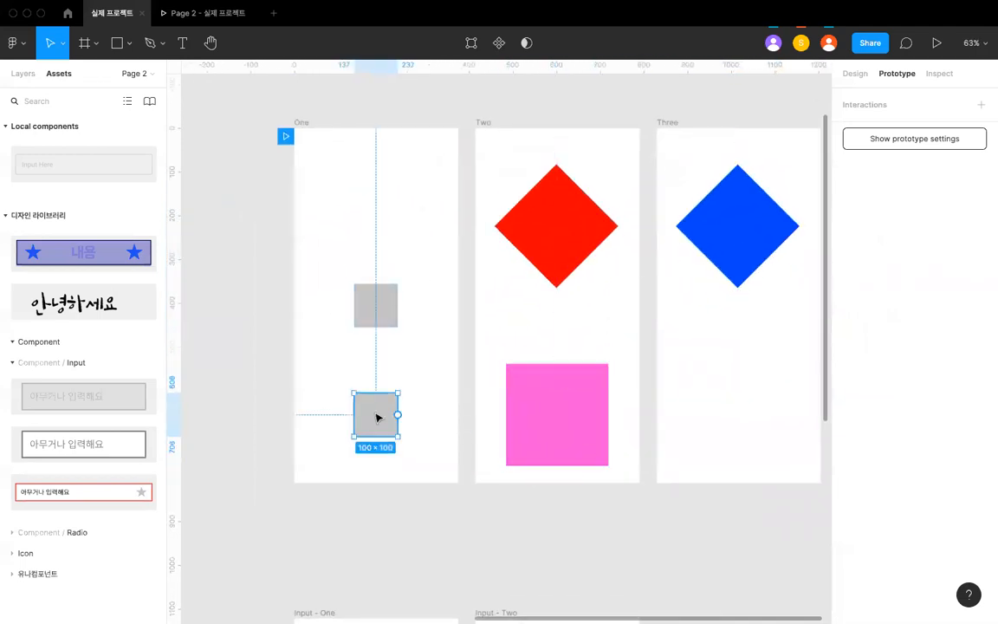
{"action": "left_click", "coordinate": [379, 320]}
{"action": "left_click", "coordinate": [586, 207]}
{"action": "left_click", "coordinate": [706, 204]}
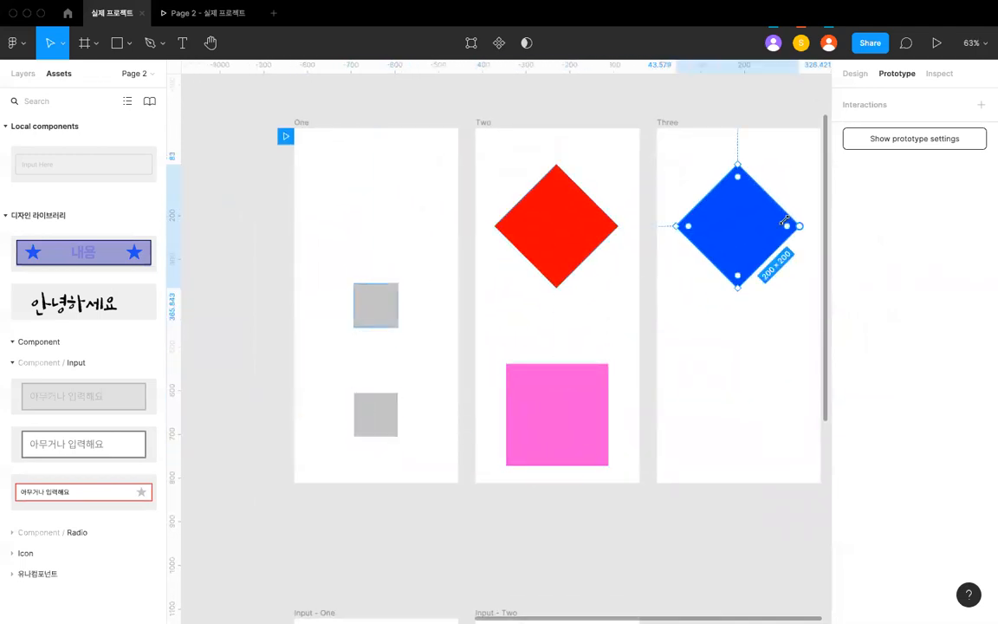
{"action": "left_click", "coordinate": [426, 249]}
{"action": "scroll", "coordinate": [411, 235], "scroll_direction": "down", "scroll_amount": 4}
{"action": "scroll", "coordinate": [408, 233], "scroll_direction": "up", "scroll_amount": 3}
{"action": "left_click", "coordinate": [405, 232]}
{"action": "scroll", "coordinate": [419, 241], "scroll_direction": "up", "scroll_amount": 1}
{"action": "left_click", "coordinate": [371, 191]}
- Examine the animation types available for frame One's tap interaction to Two, leaving Smart animate selected
{"action": "left_click", "coordinate": [327, 142]}
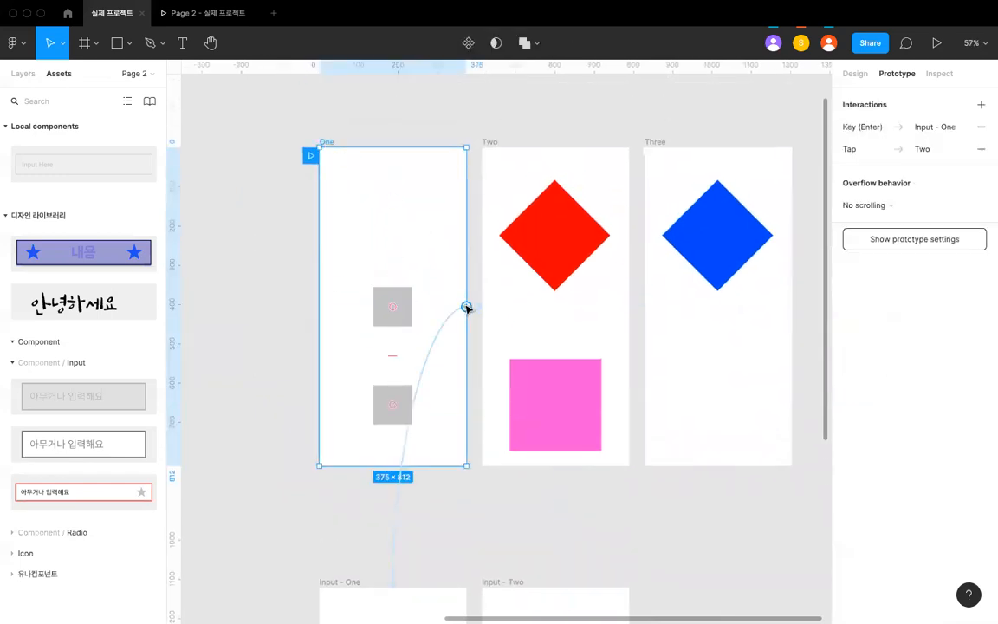
{"action": "left_click", "coordinate": [870, 151]}
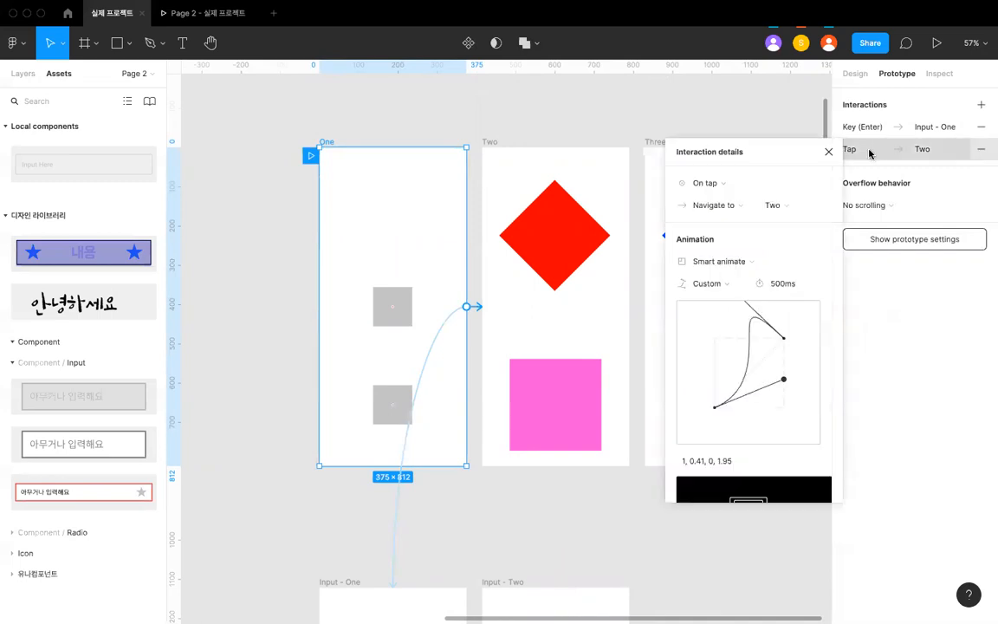
{"action": "left_click", "coordinate": [746, 264]}
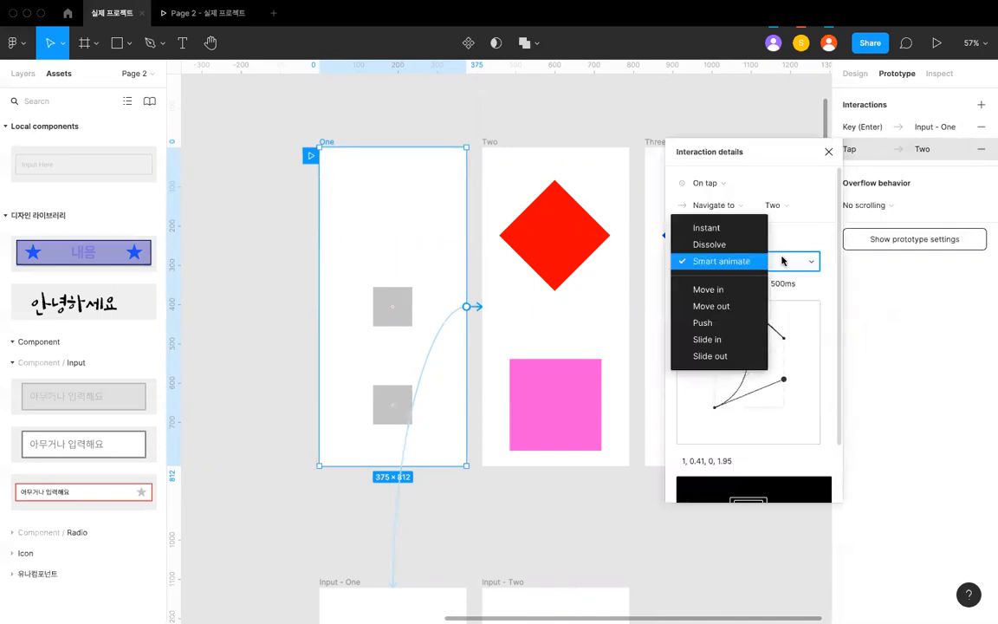
{"action": "left_click", "coordinate": [782, 260]}
{"action": "left_click", "coordinate": [778, 263]}
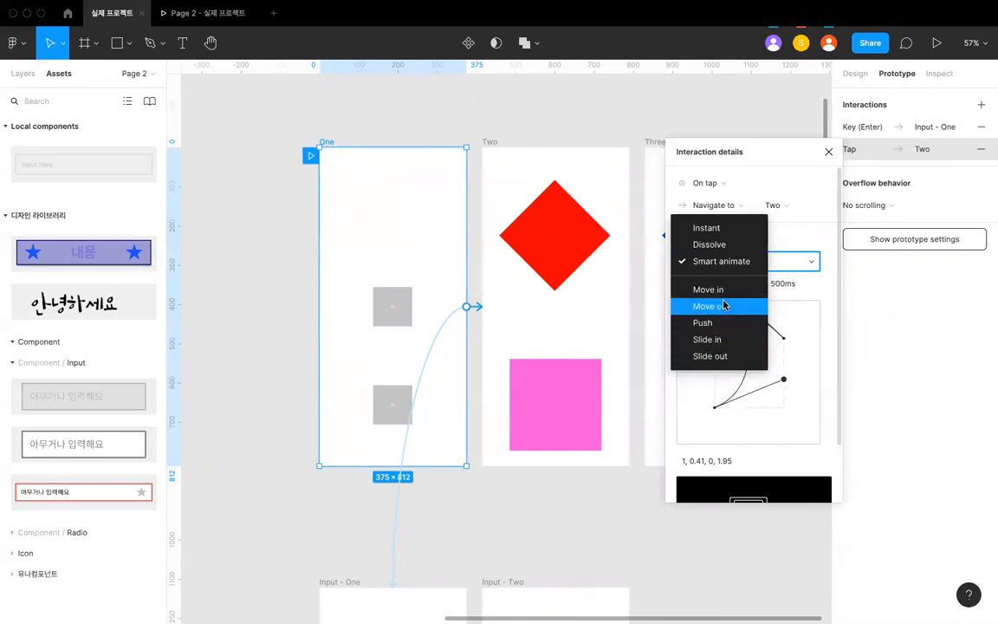
{"action": "left_click", "coordinate": [515, 126]}
- Duplicate frame One into the empty canvas area beyond frame Three
{"action": "scroll", "coordinate": [515, 126], "scroll_direction": "down", "scroll_amount": 5}
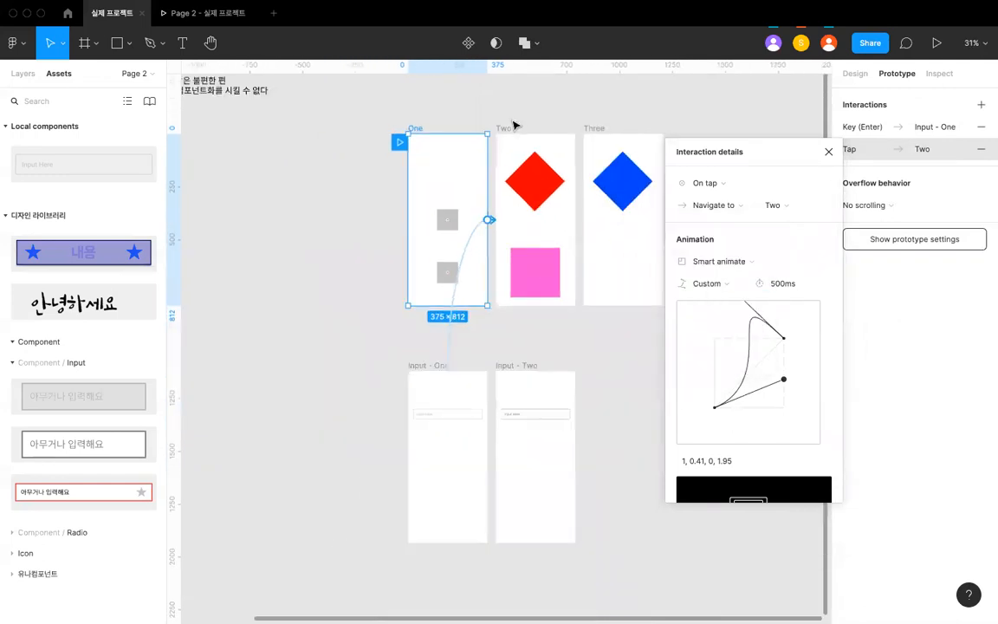
{"action": "scroll", "coordinate": [511, 126], "scroll_direction": "right", "scroll_amount": 2}
{"action": "left_click", "coordinate": [511, 125]}
{"action": "scroll", "coordinate": [511, 126], "scroll_direction": "right", "scroll_amount": 3}
{"action": "left_click_drag", "start_coordinate": [229, 180], "coordinate": [584, 180]}
- Delete the prototype connections from the copied frame One beyond frame Three
{"action": "left_click", "coordinate": [652, 270]}
{"action": "key", "text": "Delete"}
{"action": "key", "text": "super+z"}
{"action": "left_click", "coordinate": [695, 276]}
{"action": "left_click", "coordinate": [545, 275]}
{"action": "key", "text": "Delete"}
{"action": "left_click", "coordinate": [546, 274]}
{"action": "key", "text": "Delete"}
{"action": "key", "text": "shift+2"}
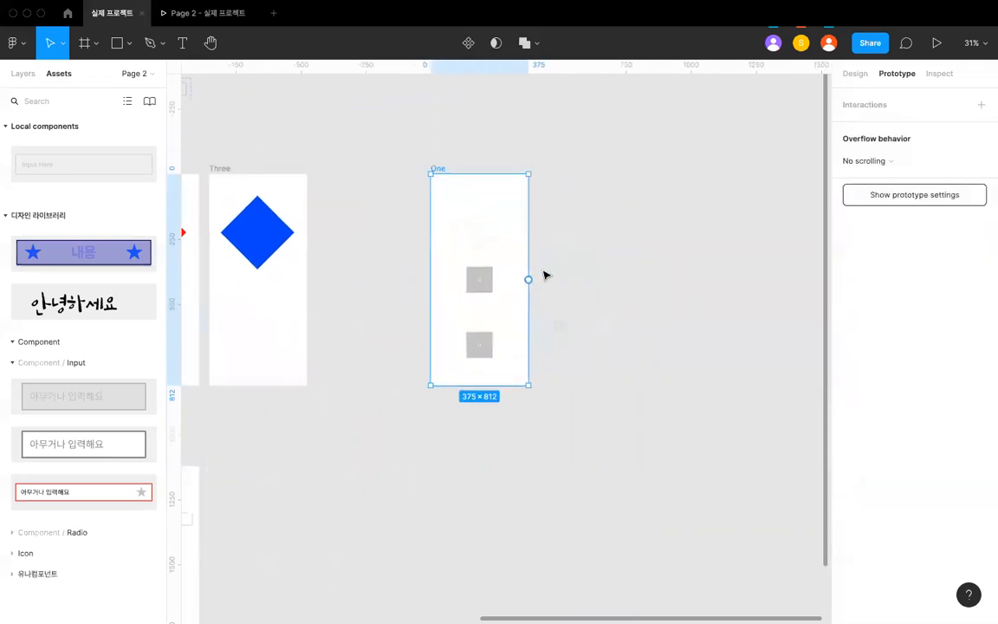
- Delete the lower gray square from the copied frame One
{"action": "scroll", "coordinate": [546, 276], "scroll_direction": "up", "scroll_amount": 3}
{"action": "left_click", "coordinate": [546, 276]}
{"action": "left_click", "coordinate": [448, 394]}
{"action": "key", "text": "Delete"}
- Align the remaining gray square to the left and top edges of the copied frame One
{"action": "scroll", "coordinate": [446, 363], "scroll_direction": "up", "scroll_amount": 2}
{"action": "left_click", "coordinate": [446, 363]}
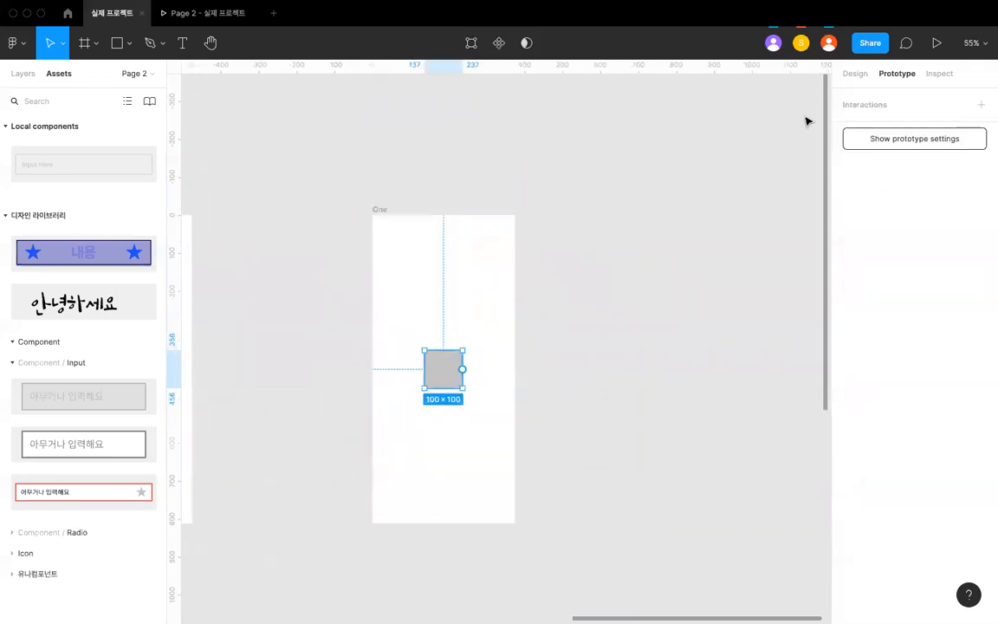
{"action": "left_click", "coordinate": [854, 72]}
{"action": "left_click", "coordinate": [848, 98]}
{"action": "left_click", "coordinate": [914, 97]}
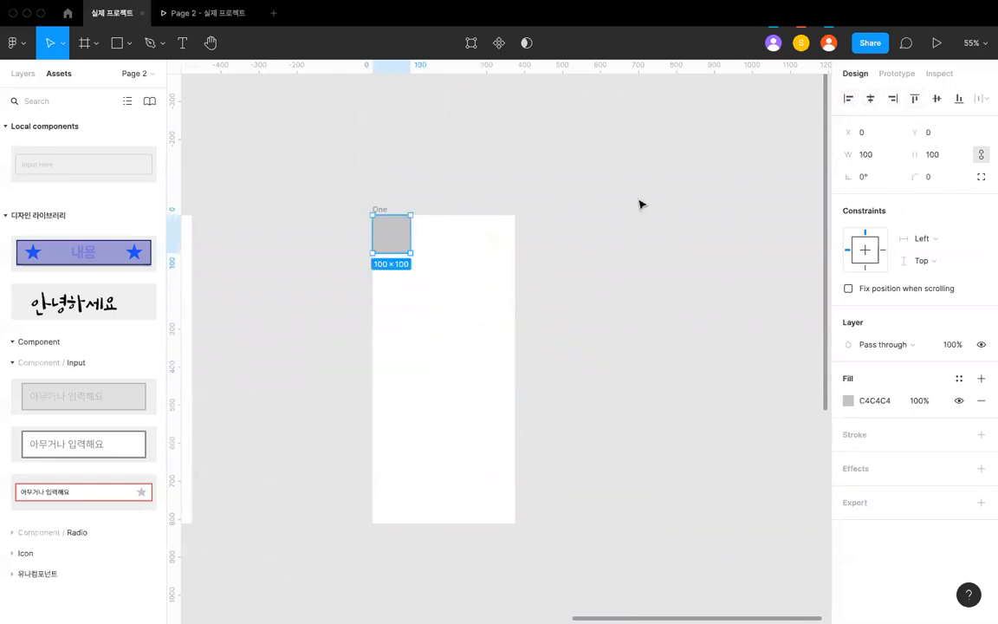
- Widen the gray square to 375 so it forms a header bar across the copied frame's full width
{"action": "left_click", "coordinate": [639, 204]}
{"action": "double_click", "coordinate": [404, 236]}
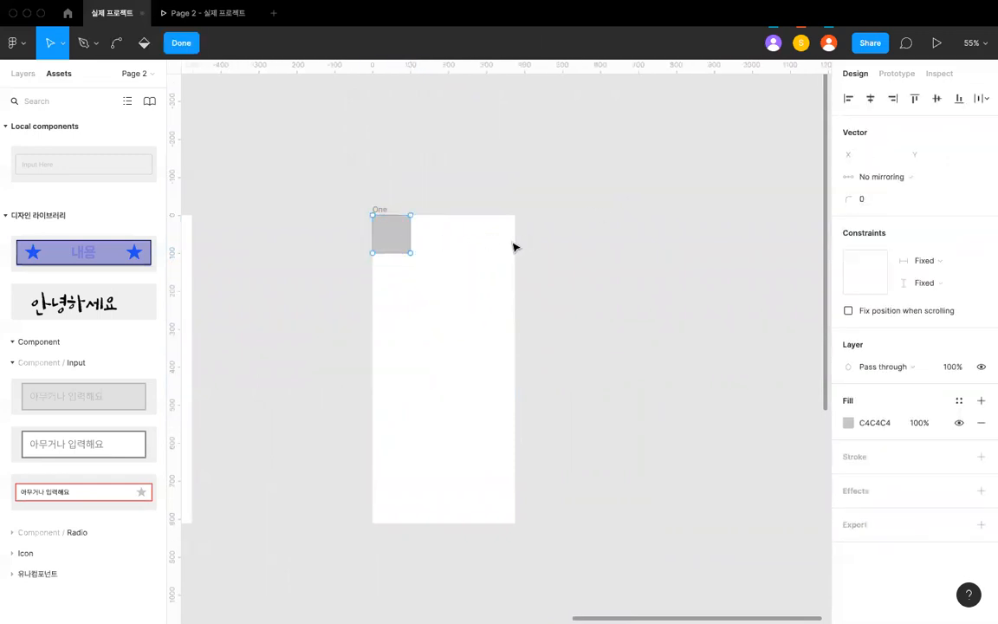
{"action": "key", "text": "Escape"}
{"action": "key", "text": "super+equal"}
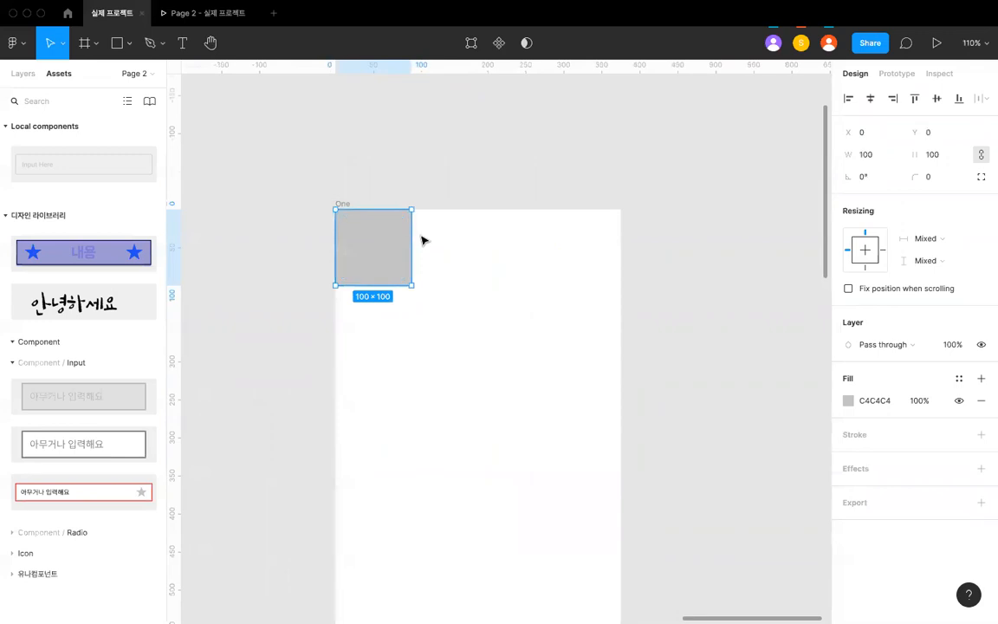
{"action": "left_click_drag", "start_coordinate": [409, 241], "coordinate": [621, 240]}
{"action": "left_click", "coordinate": [599, 172]}
{"action": "scroll", "coordinate": [597, 172], "scroll_direction": "down", "scroll_amount": 5}
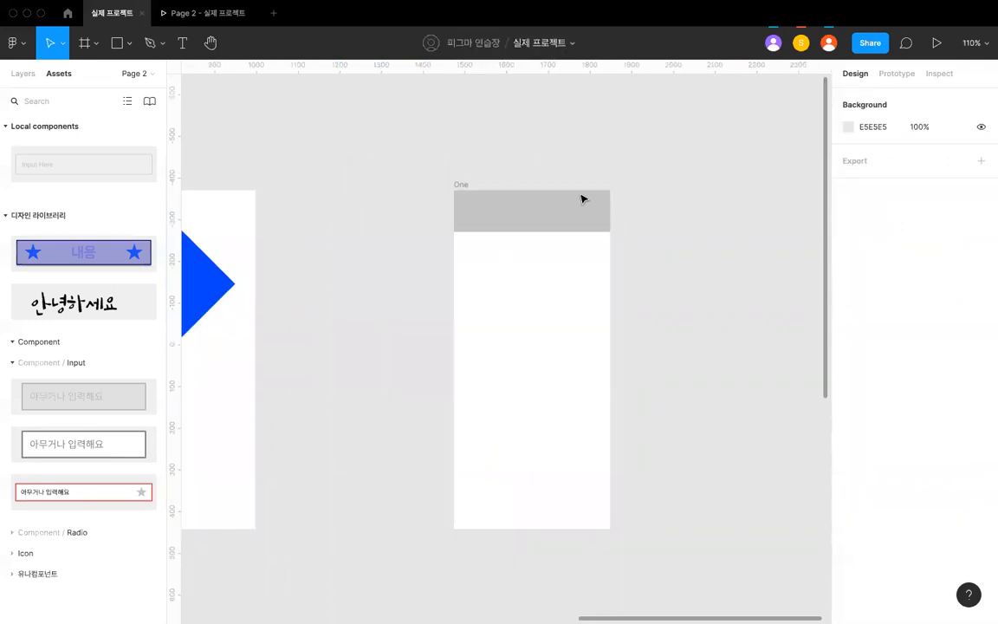
{"action": "left_click", "coordinate": [559, 222]}
{"action": "scroll", "coordinate": [559, 226], "scroll_direction": "up", "scroll_amount": 5}
{"action": "scroll", "coordinate": [557, 227], "scroll_direction": "up", "scroll_amount": 2}
{"action": "scroll", "coordinate": [488, 307], "scroll_direction": "down", "scroll_amount": 5}
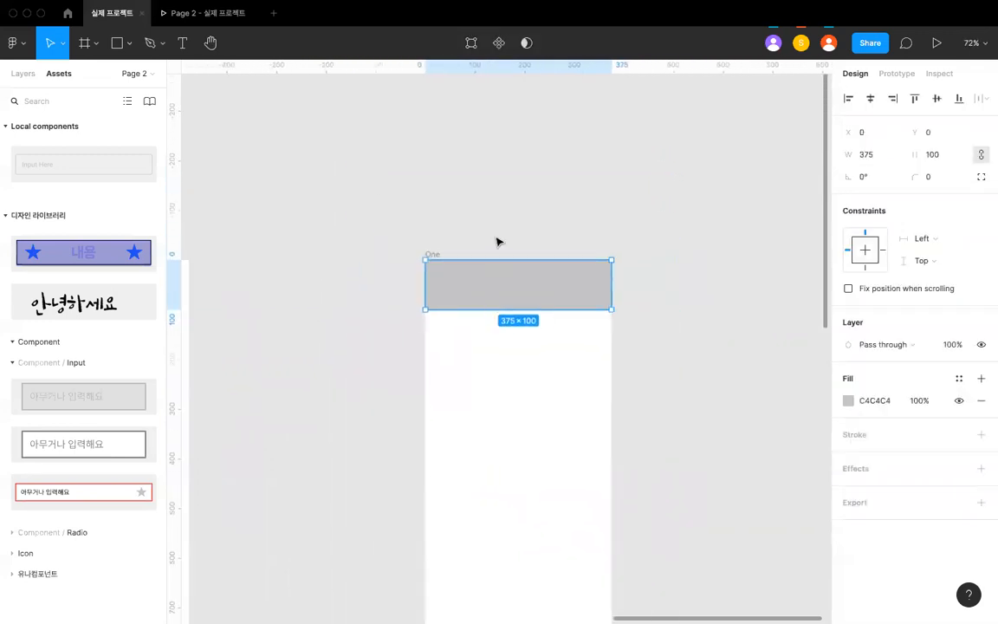
- Add the text "메인 페이지" on the gray header bar of the copied frame One
{"action": "left_click", "coordinate": [497, 241]}
{"action": "scroll", "coordinate": [497, 241], "scroll_direction": "up", "scroll_amount": 5}
{"action": "scroll", "coordinate": [452, 311], "scroll_direction": "up", "scroll_amount": 5}
{"action": "key", "text": "t"}
{"action": "left_click", "coordinate": [448, 307]}
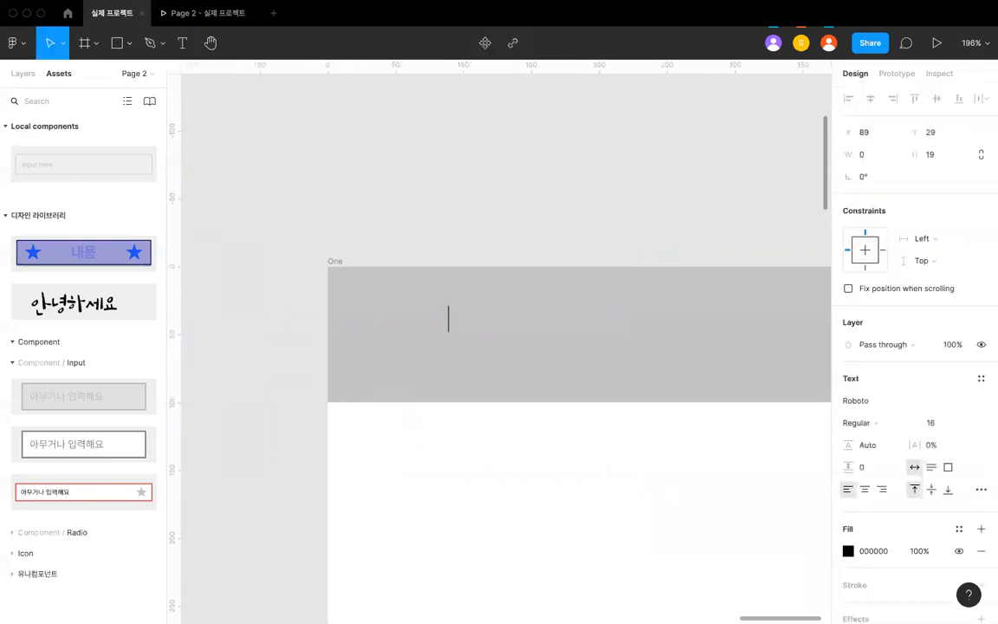
{"action": "type", "text": "헤"}
{"action": "key", "text": "BackSpace"}
{"action": "key", "text": "BackSpace"}
{"action": "type", "text": "헤데"}
{"action": "key", "text": "BackSpace"}
{"action": "key", "text": "BackSpace"}
{"action": "key", "text": "BackSpace"}
{"action": "type", "text": "멩인 페이지"}
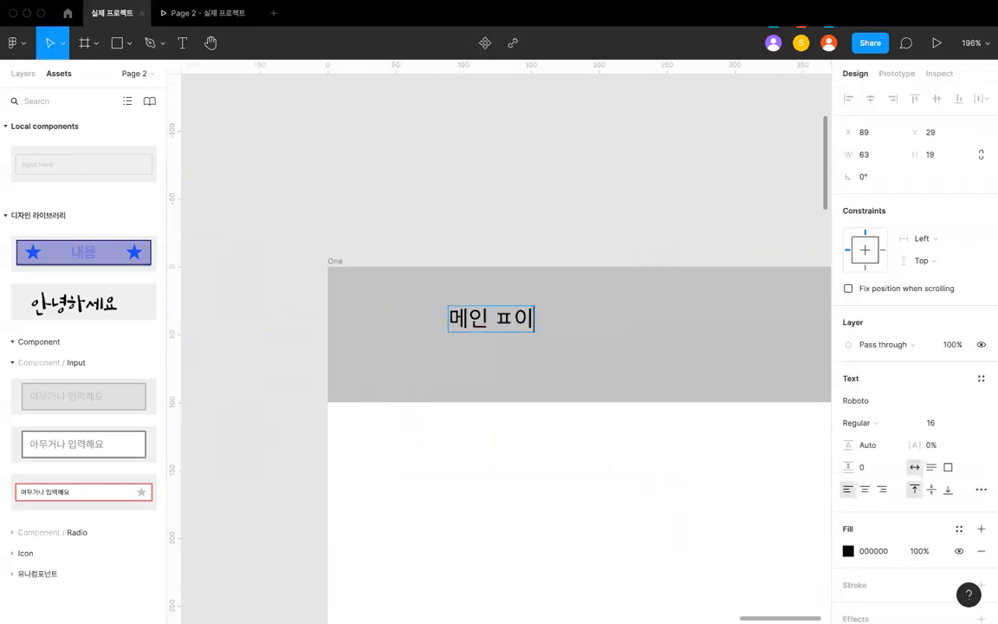
{"action": "key", "text": "Escape"}
- Move the "메인 페이지" text near the header's left edge, at about X 25, Y 41
{"action": "left_click", "coordinate": [468, 249]}
{"action": "left_click_drag", "start_coordinate": [488, 319], "coordinate": [398, 342]}
{"action": "scroll", "coordinate": [400, 336], "scroll_direction": "down", "scroll_amount": 5}
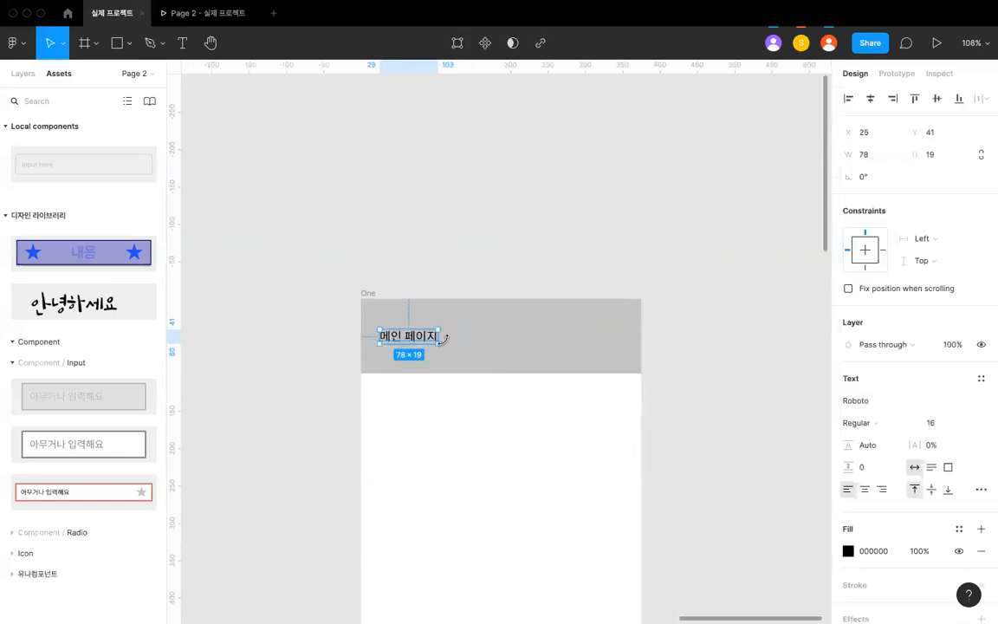
{"action": "left_click", "coordinate": [462, 283]}
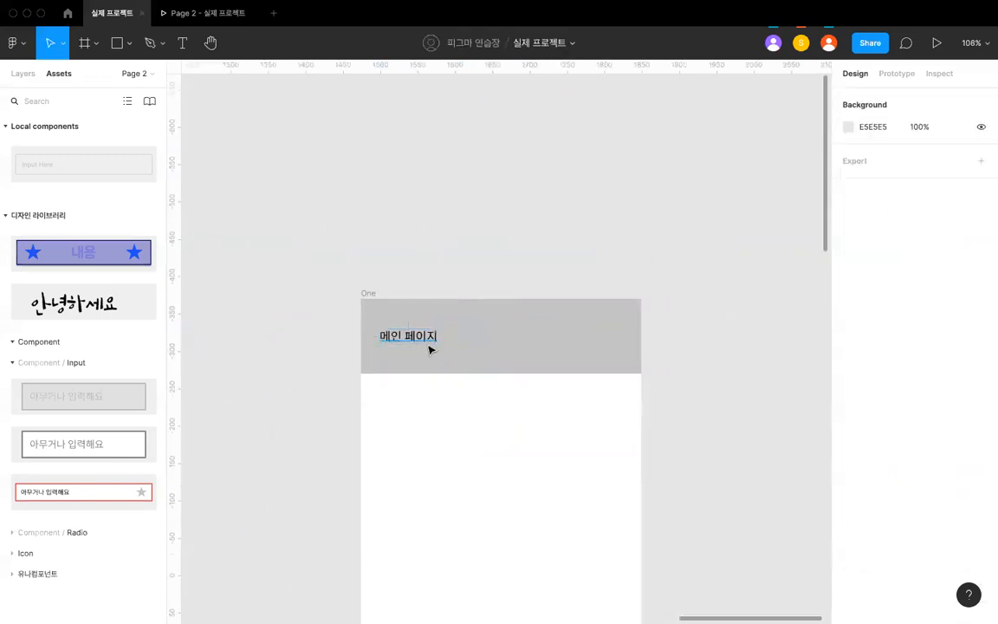
- Duplicate the frame with the "메인 페이지" header so the copy sits directly beside it
{"action": "left_click", "coordinate": [368, 293]}
{"action": "scroll", "coordinate": [366, 294], "scroll_direction": "down", "scroll_amount": 6}
{"action": "key", "text": "super+d"}
{"action": "scroll", "coordinate": [554, 265], "scroll_direction": "down", "scroll_amount": 3}
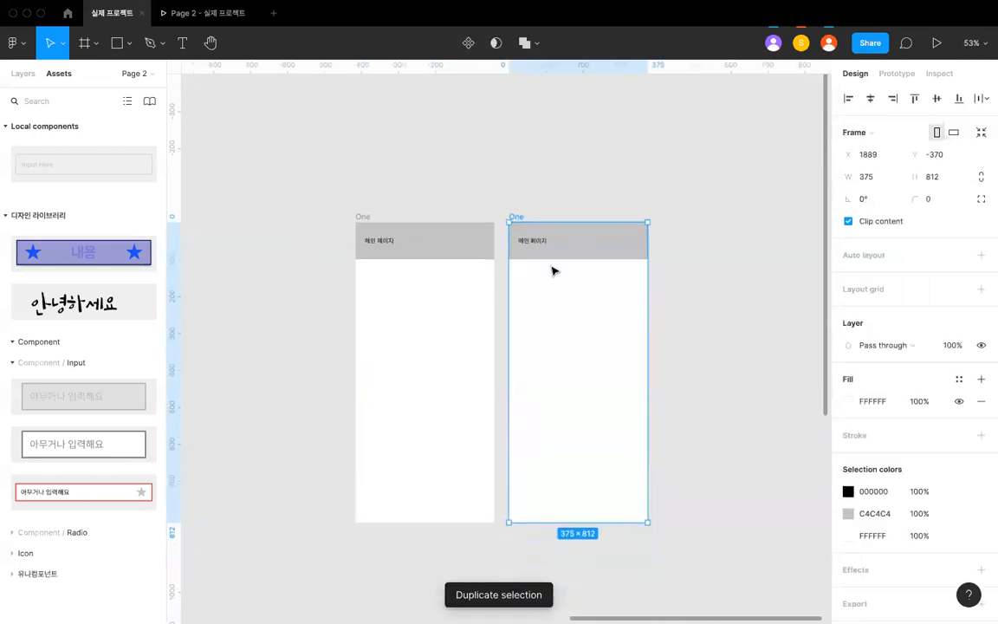
{"action": "left_click", "coordinate": [503, 273]}
- Copy the upper 100 × 100 gray square from the original frame One into the first "메인 페이지" frame
{"action": "scroll", "coordinate": [504, 273], "scroll_direction": "down", "scroll_amount": 6}
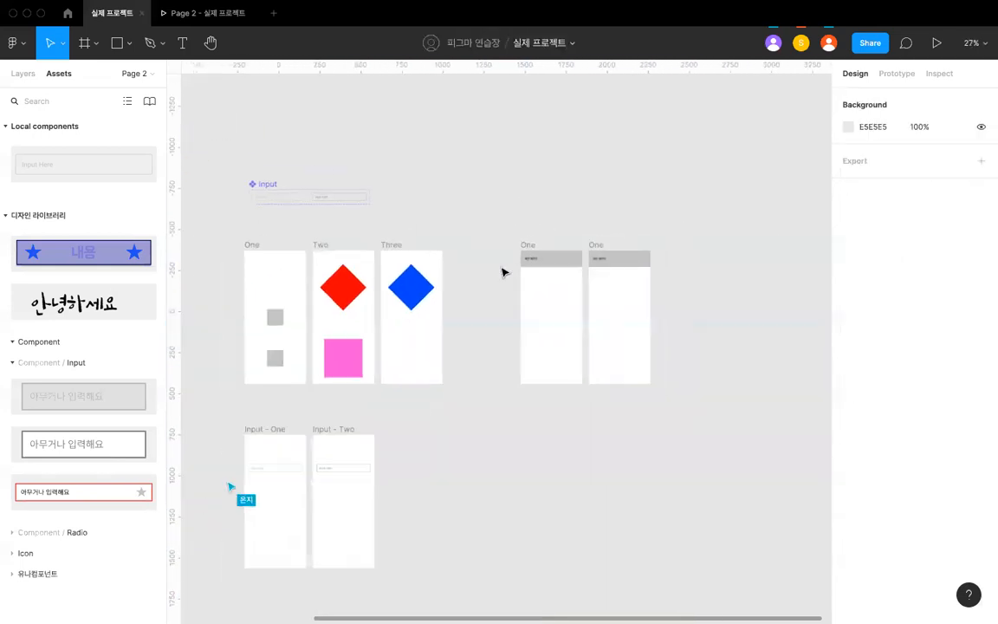
{"action": "scroll", "coordinate": [353, 325], "scroll_direction": "left", "scroll_amount": 2}
{"action": "left_click", "coordinate": [325, 312]}
{"action": "key", "text": "super+c"}
{"action": "scroll", "coordinate": [571, 315], "scroll_direction": "up", "scroll_amount": 3}
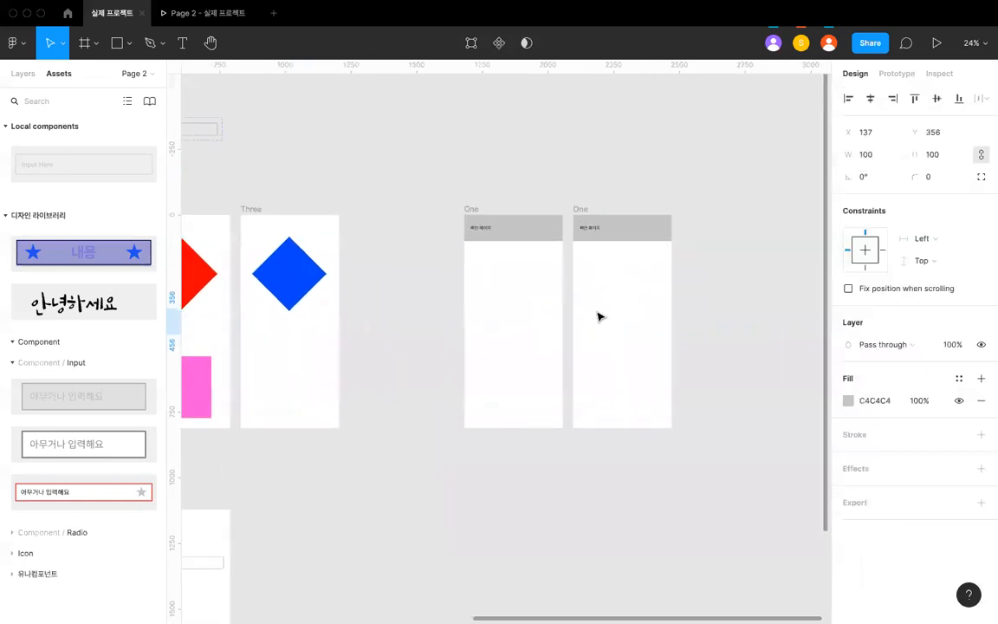
{"action": "left_click", "coordinate": [479, 211]}
{"action": "key", "text": "super+v"}
{"action": "left_click", "coordinate": [550, 304]}
{"action": "scroll", "coordinate": [550, 304], "scroll_direction": "up", "scroll_amount": 2}
{"action": "left_click", "coordinate": [523, 320]}
{"action": "scroll", "coordinate": [523, 318], "scroll_direction": "up", "scroll_amount": 3}
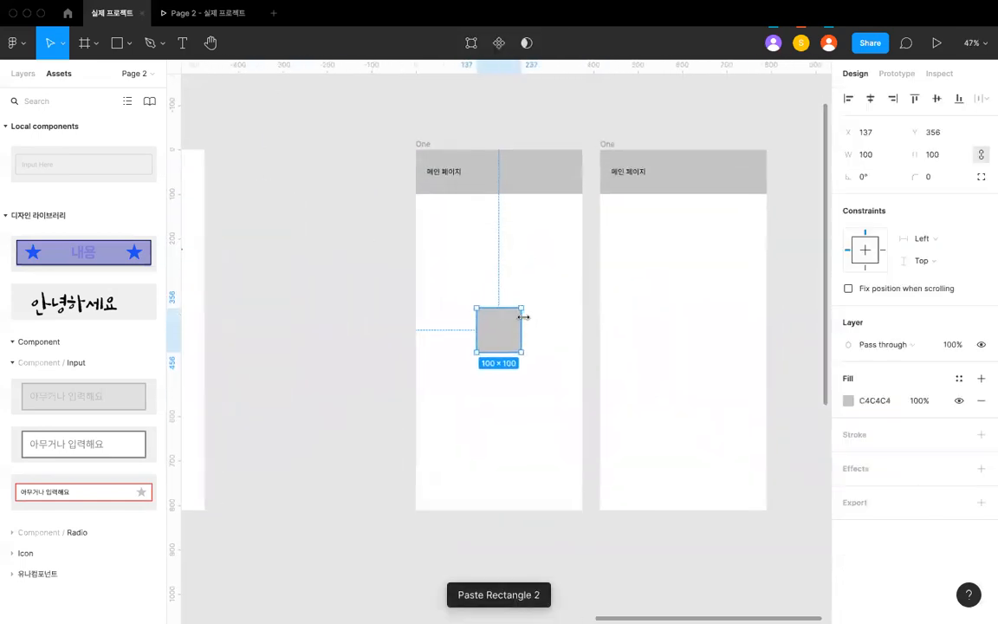
- Move the header bar and its text to the bottom edge of the second "메인 페이지" frame
{"action": "scroll", "coordinate": [525, 314], "scroll_direction": "down", "scroll_amount": 2}
{"action": "left_click", "coordinate": [551, 300]}
{"action": "left_click", "coordinate": [606, 204]}
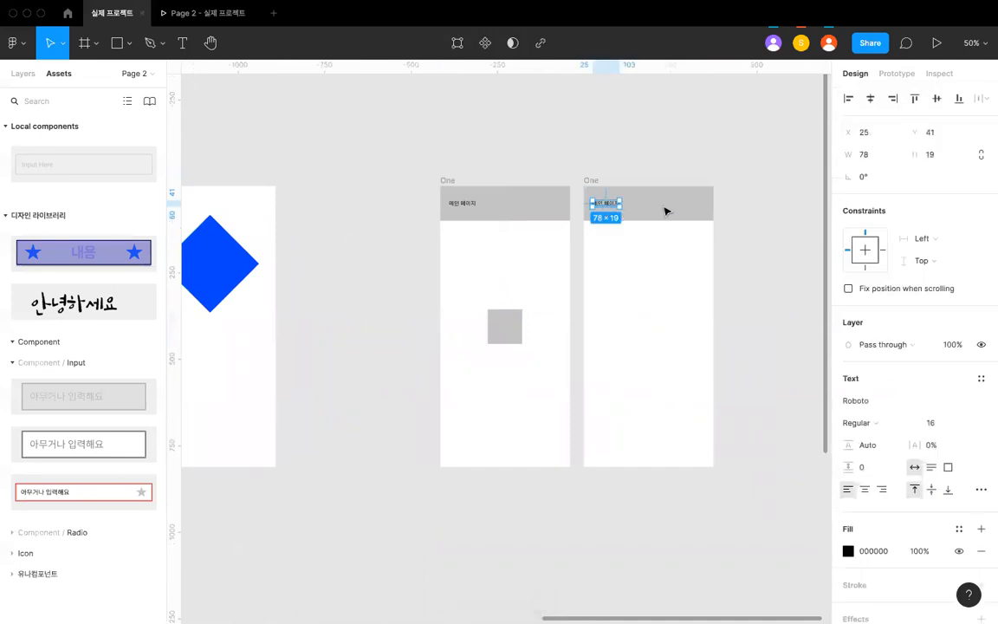
{"action": "left_click", "coordinate": [665, 205], "text": "shift"}
{"action": "left_click_drag", "start_coordinate": [665, 205], "coordinate": [656, 448]}
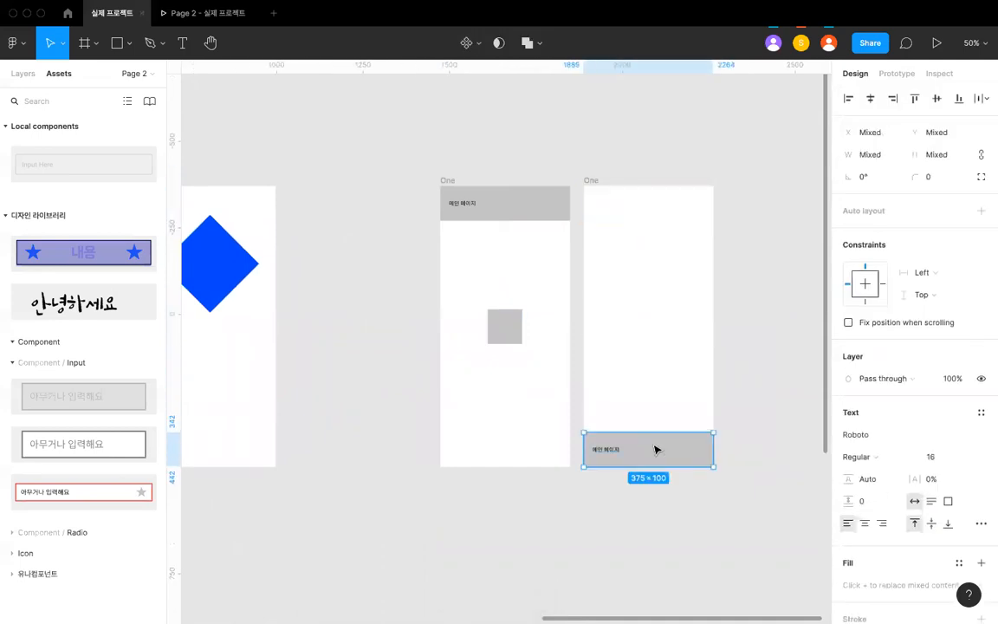
- Change the text on the second frame's bottom bar to "서브 페이지"
{"action": "key", "text": "Escape"}
{"action": "left_click", "coordinate": [605, 449]}
{"action": "key", "text": "Return"}
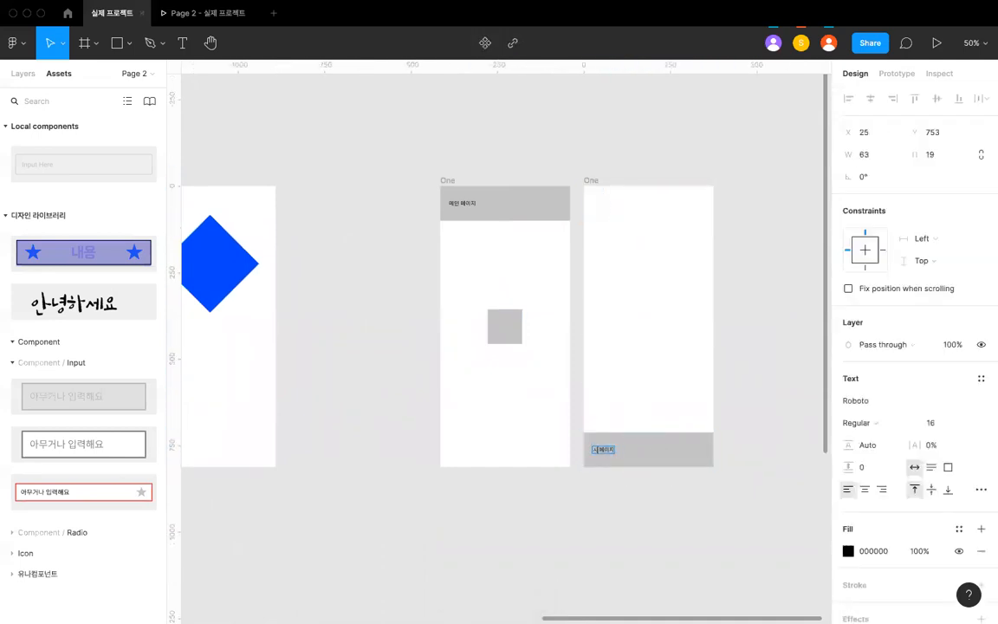
{"action": "key", "text": "Escape"}
{"action": "key", "text": "Escape"}
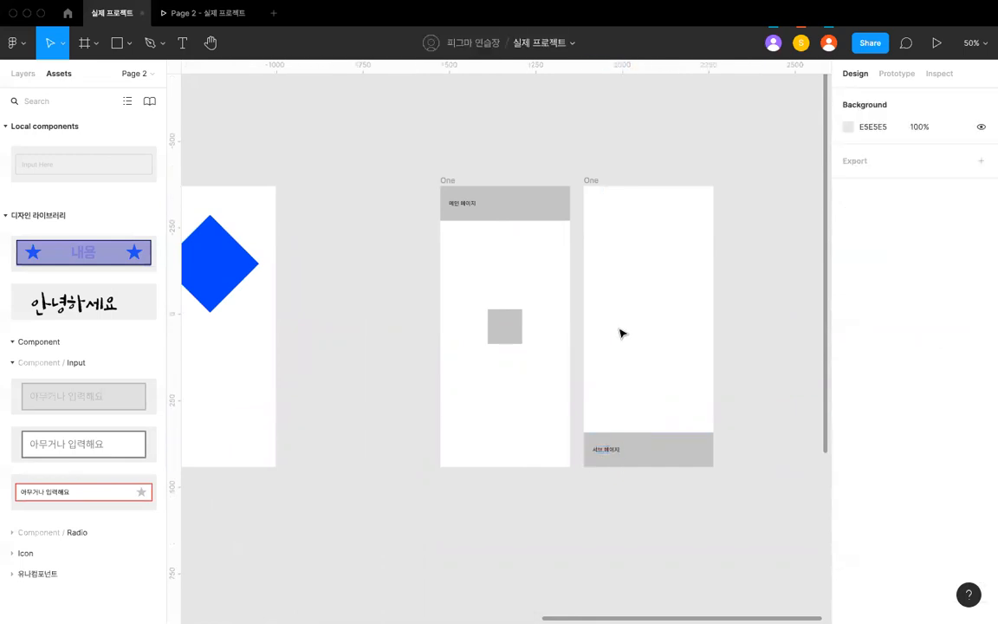
- Connect the gray square in the "메인 페이지" frame to the "서브 페이지" frame with an On tap prototype interaction
{"action": "scroll", "coordinate": [621, 332], "scroll_direction": "up", "scroll_amount": 1}
{"action": "left_click", "coordinate": [502, 370]}
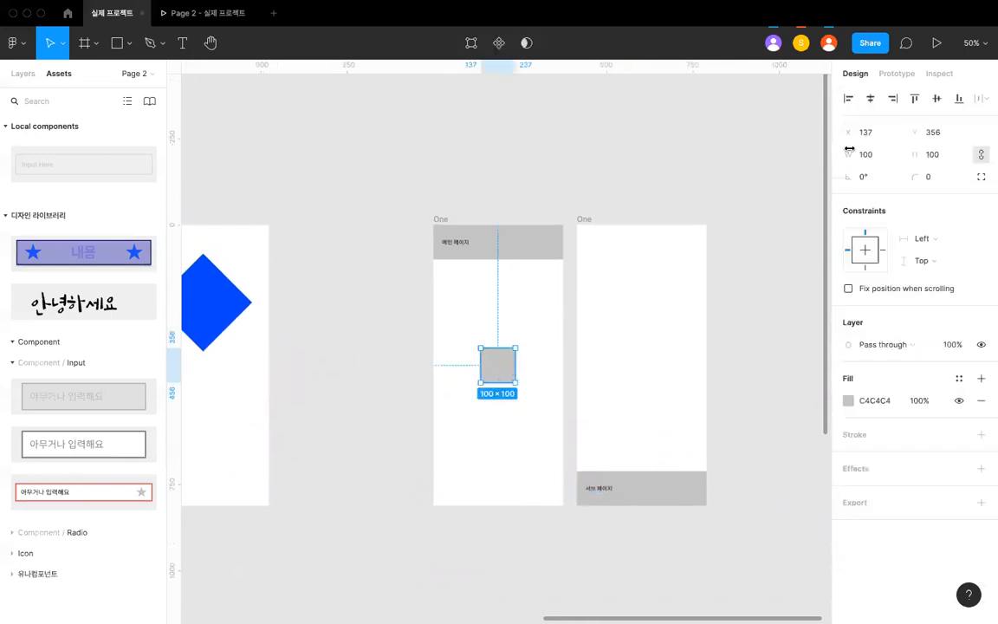
{"action": "left_click", "coordinate": [888, 76]}
{"action": "scroll", "coordinate": [629, 305], "scroll_direction": "up", "scroll_amount": 3}
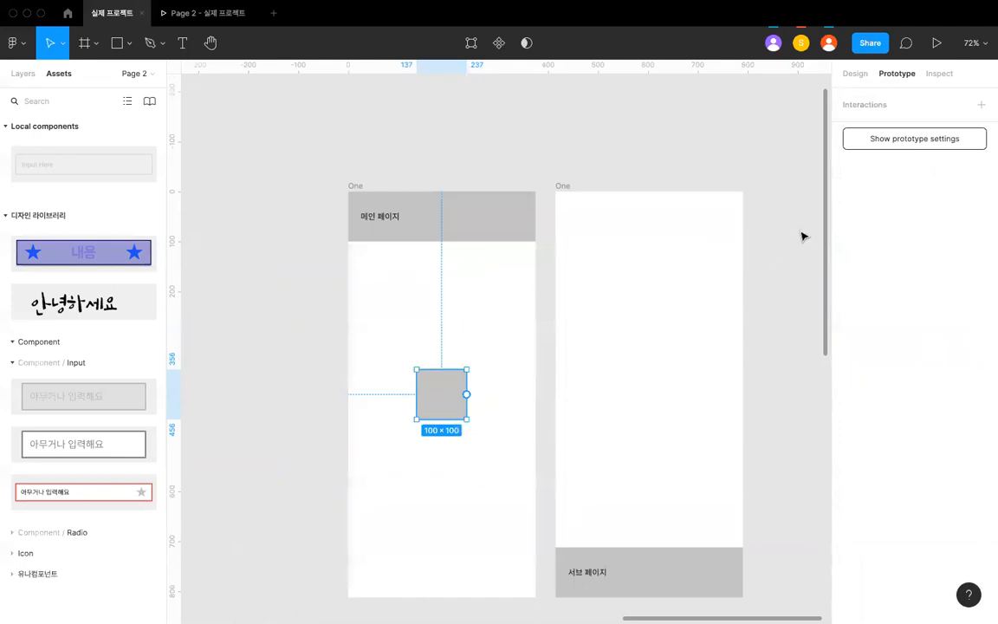
{"action": "left_click_drag", "start_coordinate": [554, 400], "coordinate": [560, 403]}
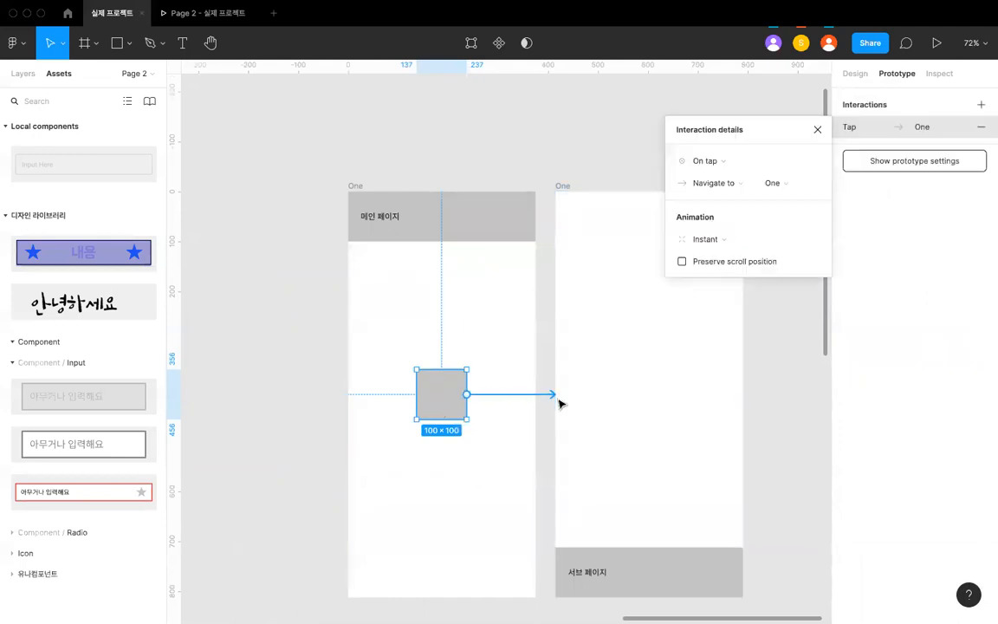
- Rename the "서브 페이지" frame as "2 Two" and the "메인 페이지" frame as "1 One"
{"action": "left_click", "coordinate": [787, 183]}
{"action": "left_click", "coordinate": [556, 185]}
{"action": "left_click", "coordinate": [554, 188]}
{"action": "double_click", "coordinate": [559, 188]}
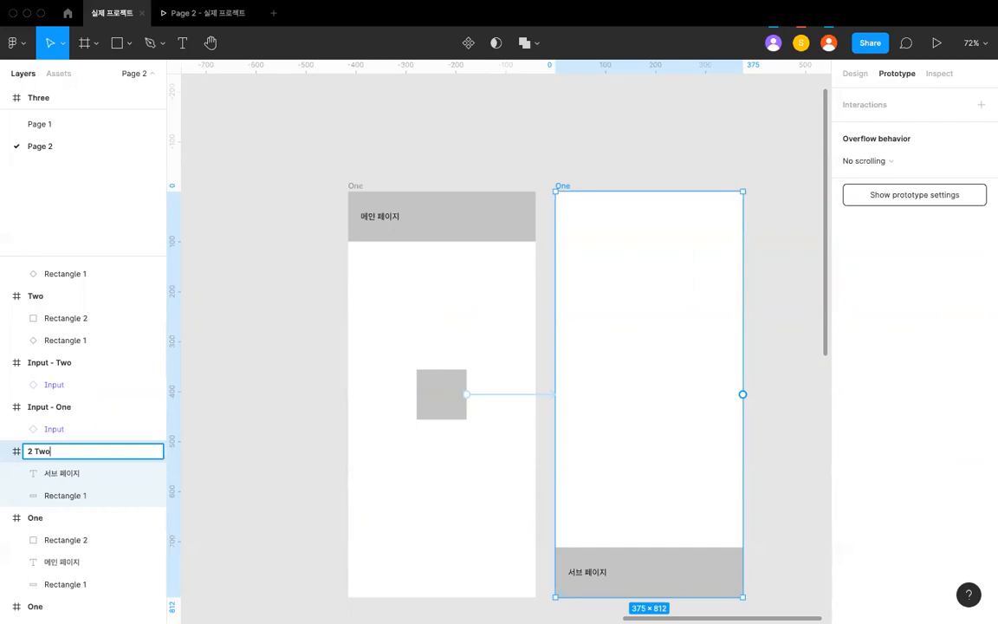
{"action": "key", "text": "Return"}
{"action": "left_click", "coordinate": [355, 186]}
{"action": "double_click", "coordinate": [355, 185]}
{"action": "type", "text": "1 One"}
{"action": "key", "text": "Return"}
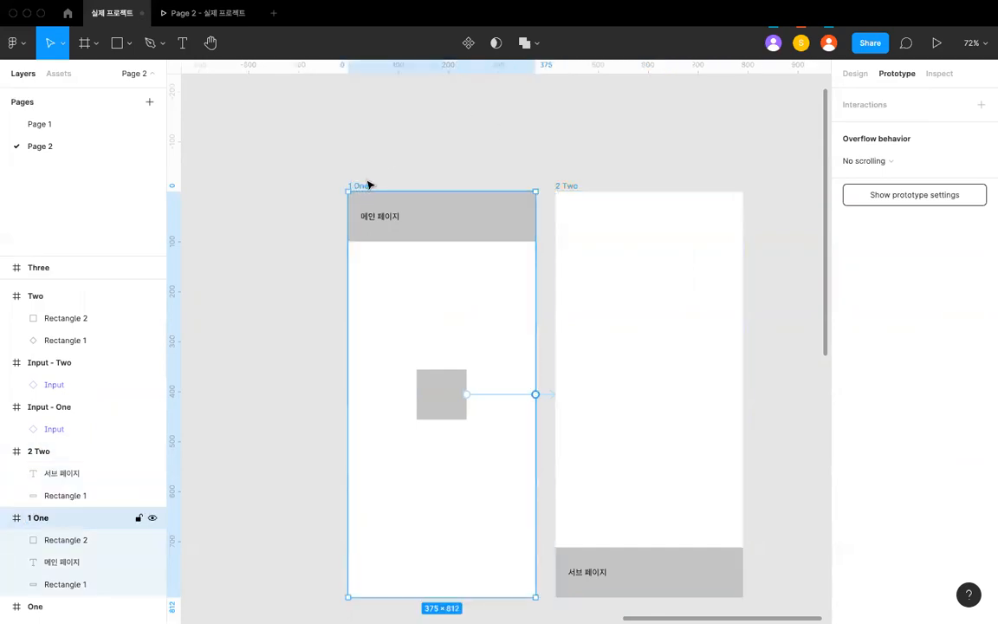
- Set the animation of the gray square's tap interaction to 2 Two to Move in
{"action": "left_click", "coordinate": [487, 122]}
{"action": "left_click", "coordinate": [527, 395]}
{"action": "scroll", "coordinate": [529, 396], "scroll_direction": "down", "scroll_amount": 2}
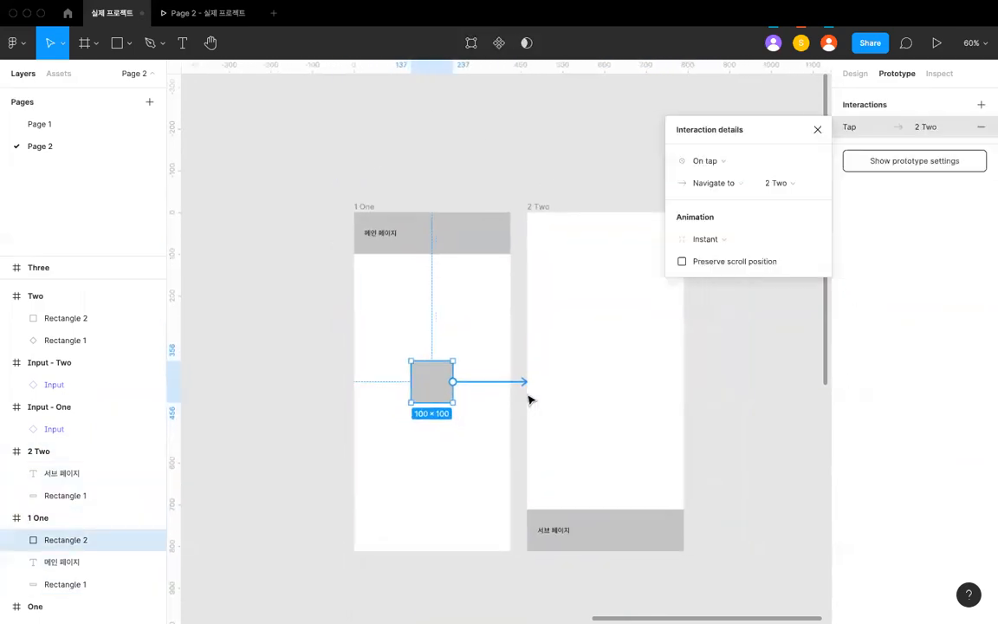
{"action": "scroll", "coordinate": [532, 400], "scroll_direction": "up", "scroll_amount": 2}
{"action": "left_click", "coordinate": [778, 188]}
{"action": "left_click", "coordinate": [779, 185]}
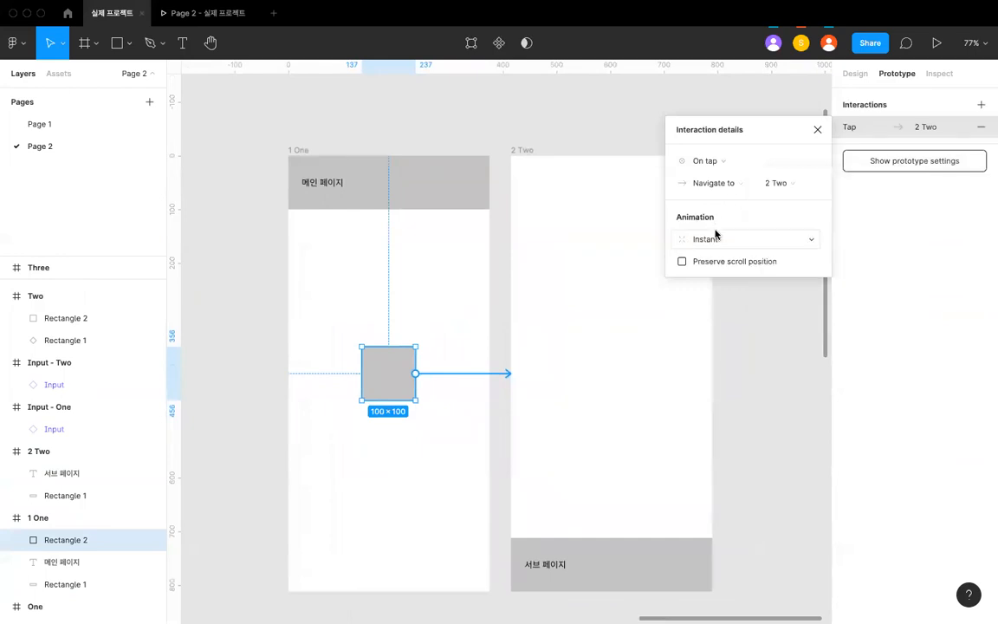
{"action": "left_click", "coordinate": [708, 239]}
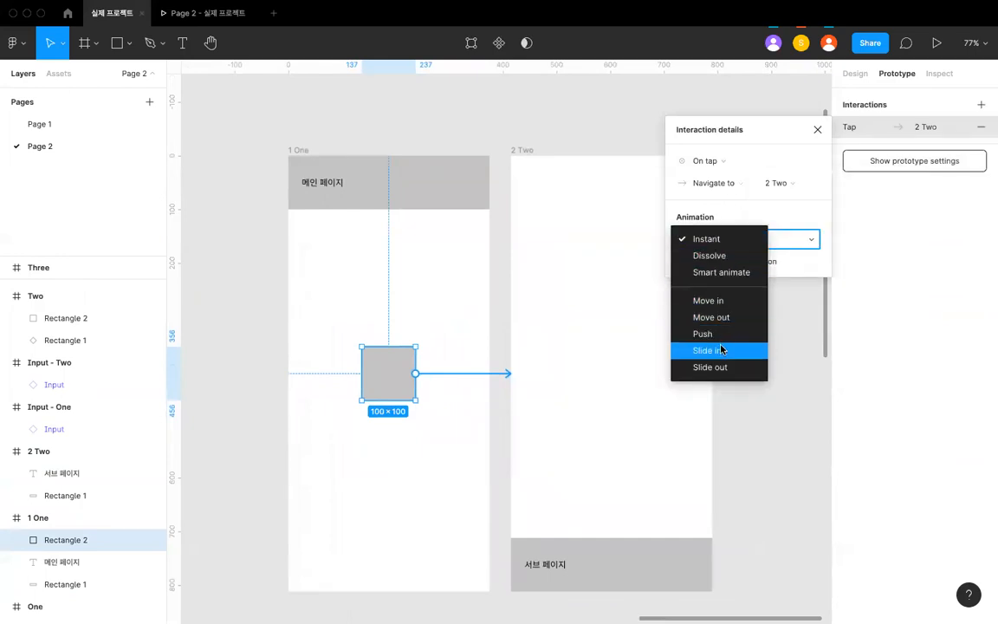
{"action": "left_click", "coordinate": [703, 301]}
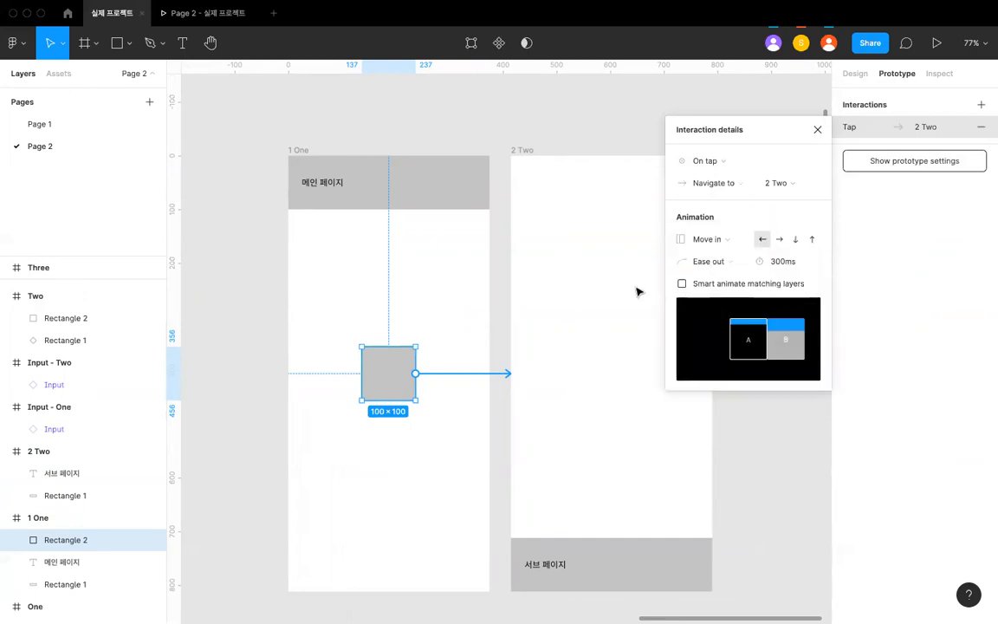
{"action": "scroll", "coordinate": [637, 292], "scroll_direction": "down", "scroll_amount": 3}
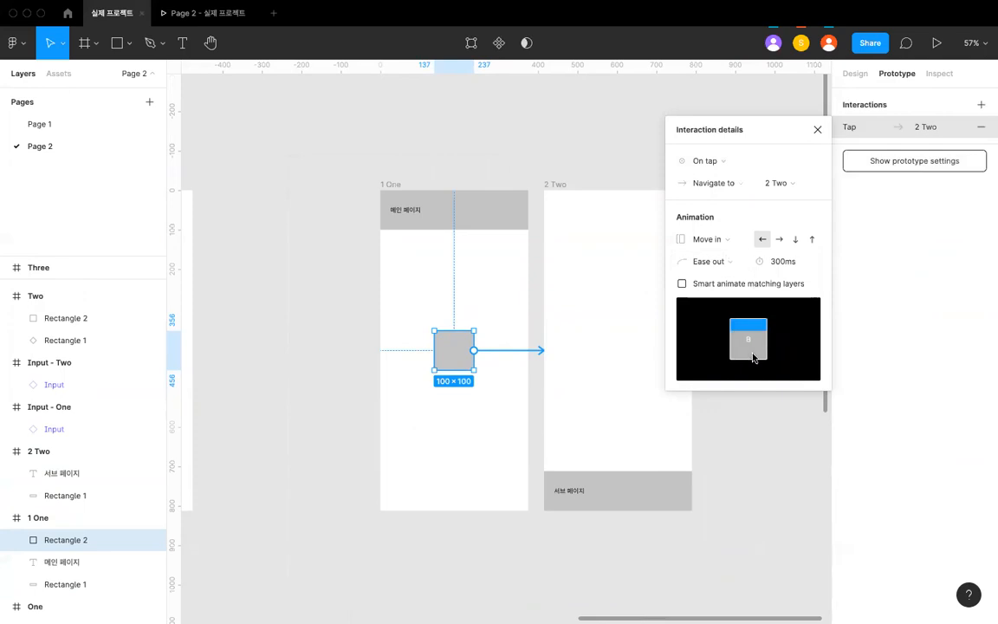
- Set the prototype's starting frame to 1 One
{"action": "scroll", "coordinate": [563, 279], "scroll_direction": "right", "scroll_amount": 2}
{"action": "scroll", "coordinate": [546, 264], "scroll_direction": "up", "scroll_amount": 1}
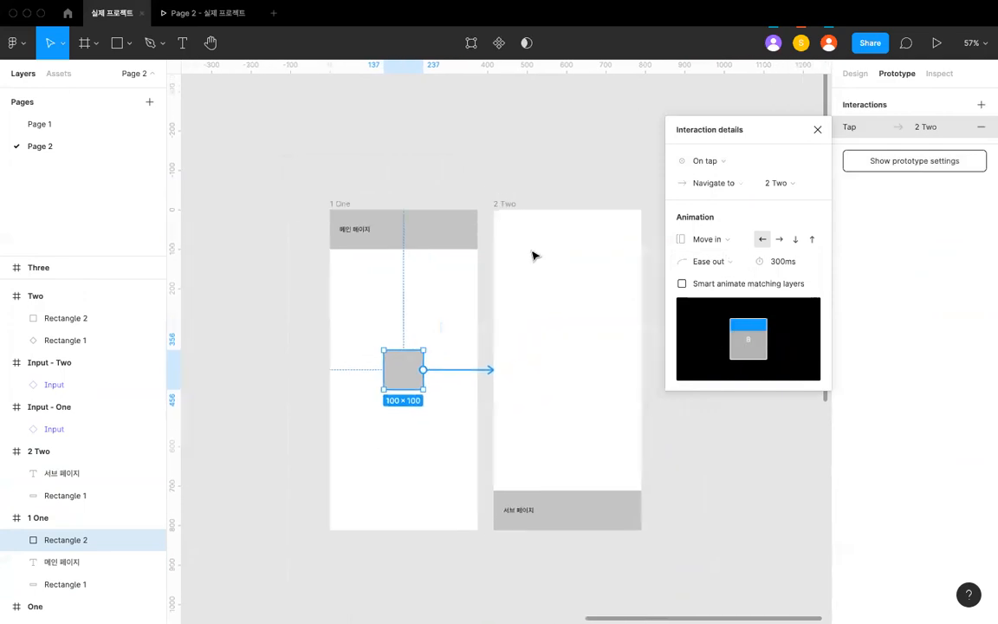
{"action": "left_click", "coordinate": [432, 187]}
{"action": "left_click", "coordinate": [530, 213]}
{"action": "left_click", "coordinate": [333, 203]}
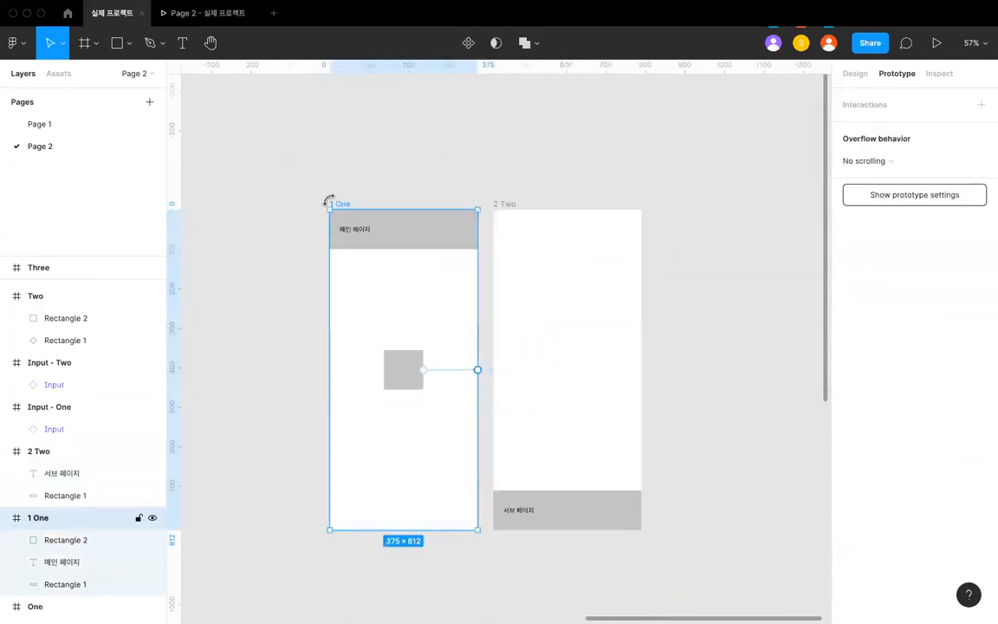
{"action": "left_click", "coordinate": [934, 45]}
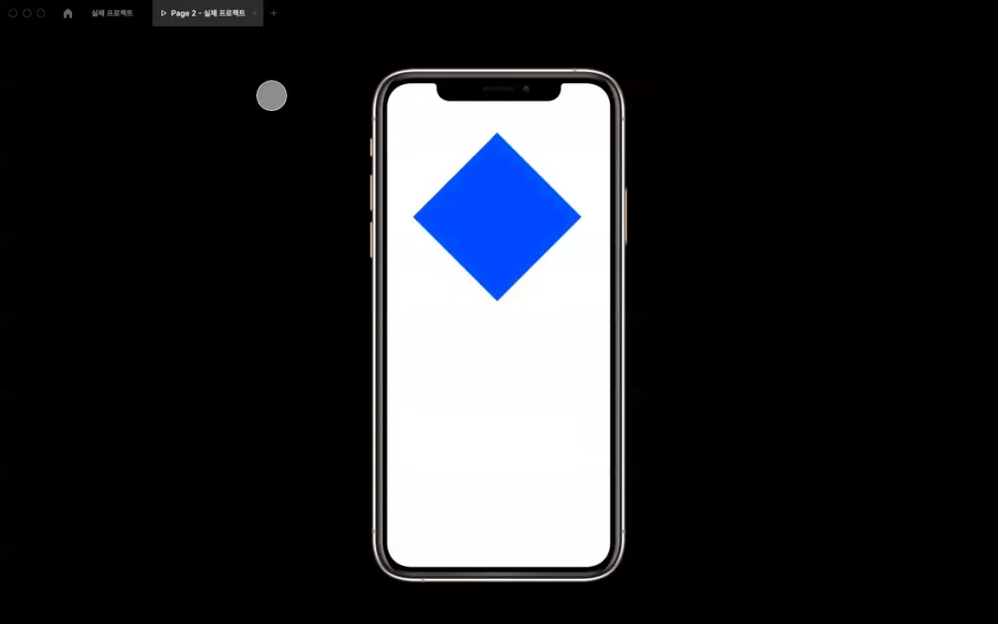
{"action": "left_click", "coordinate": [120, 17]}
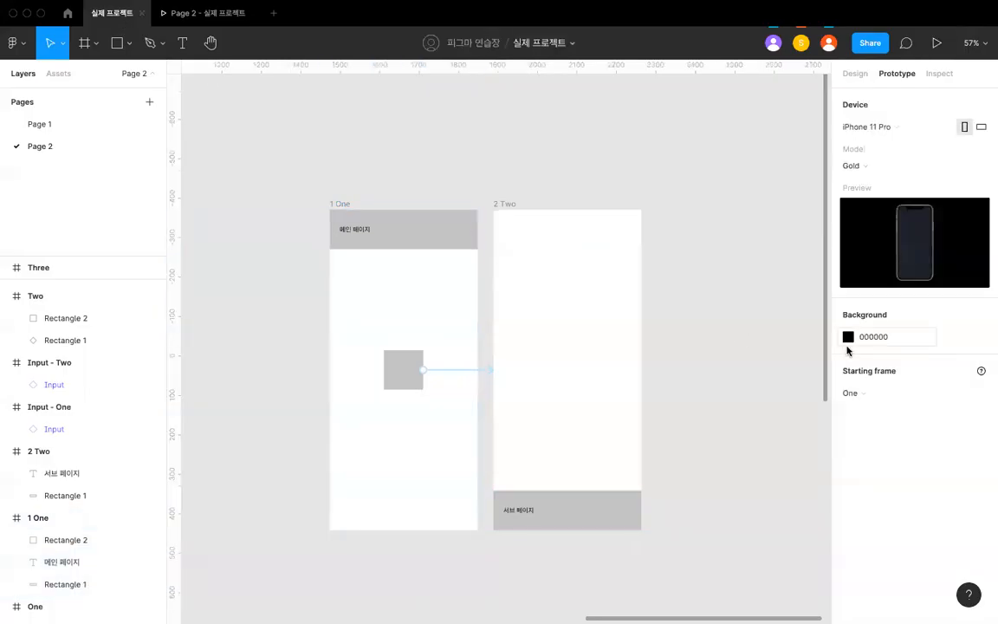
{"action": "left_click", "coordinate": [847, 393]}
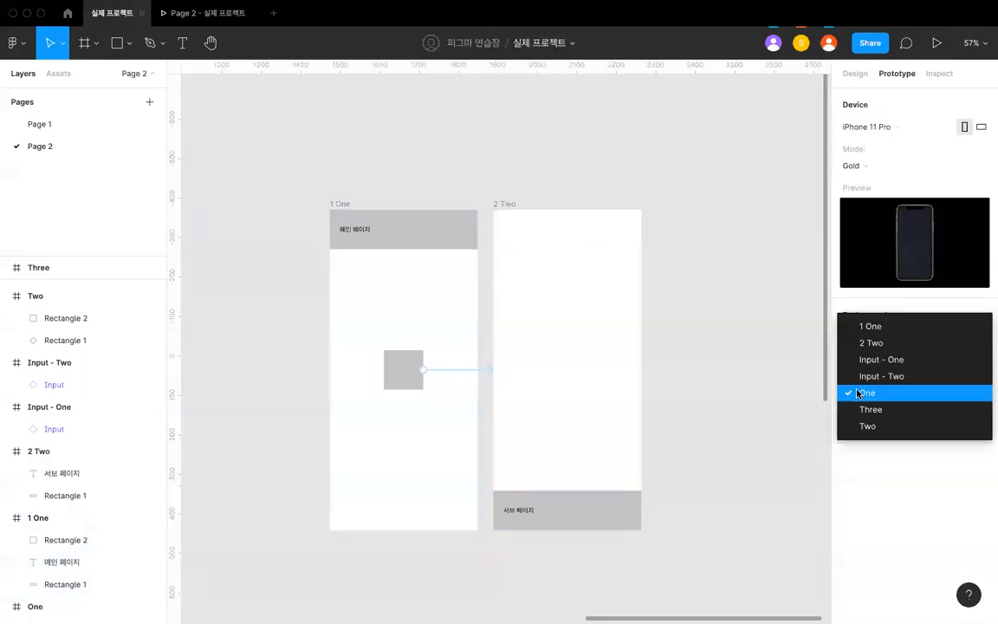
{"action": "left_click", "coordinate": [872, 329]}
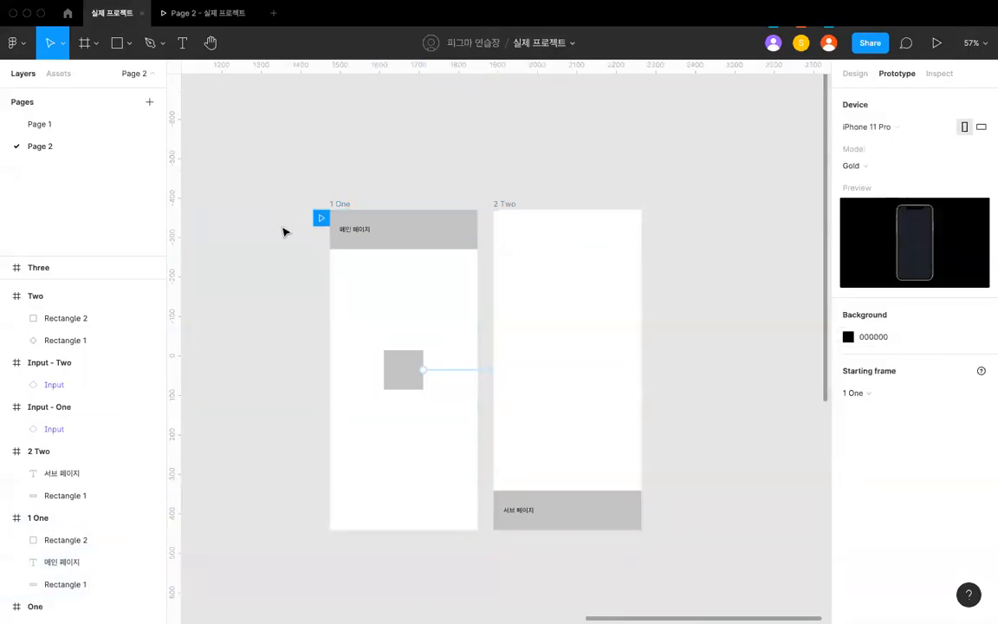
- Play the prototype preview and tap the gray square to check the Move in transition between the main page and sub page
{"action": "left_click", "coordinate": [206, 17]}
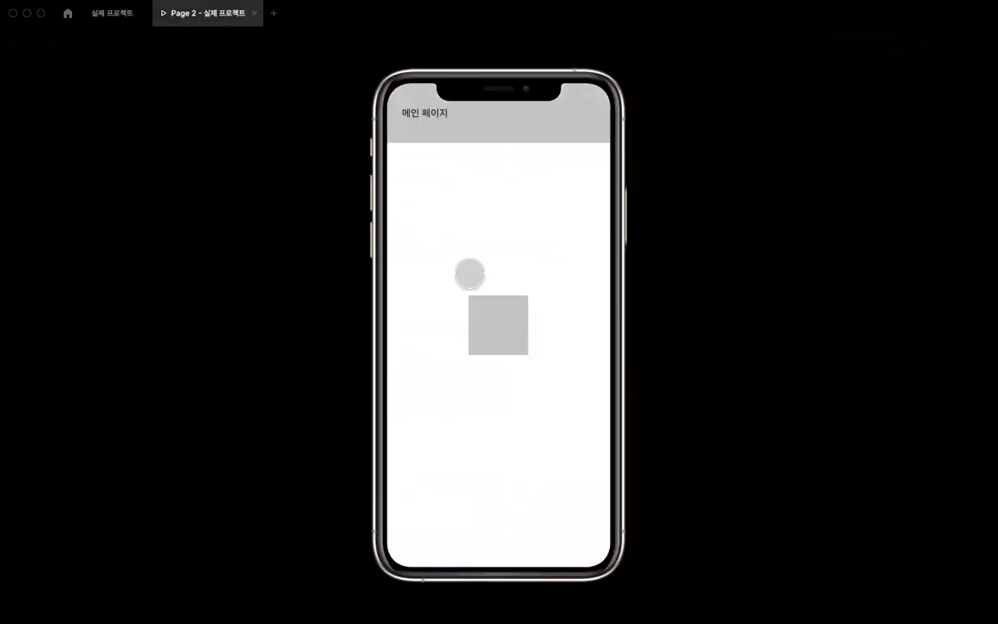
{"action": "left_click", "coordinate": [498, 342]}
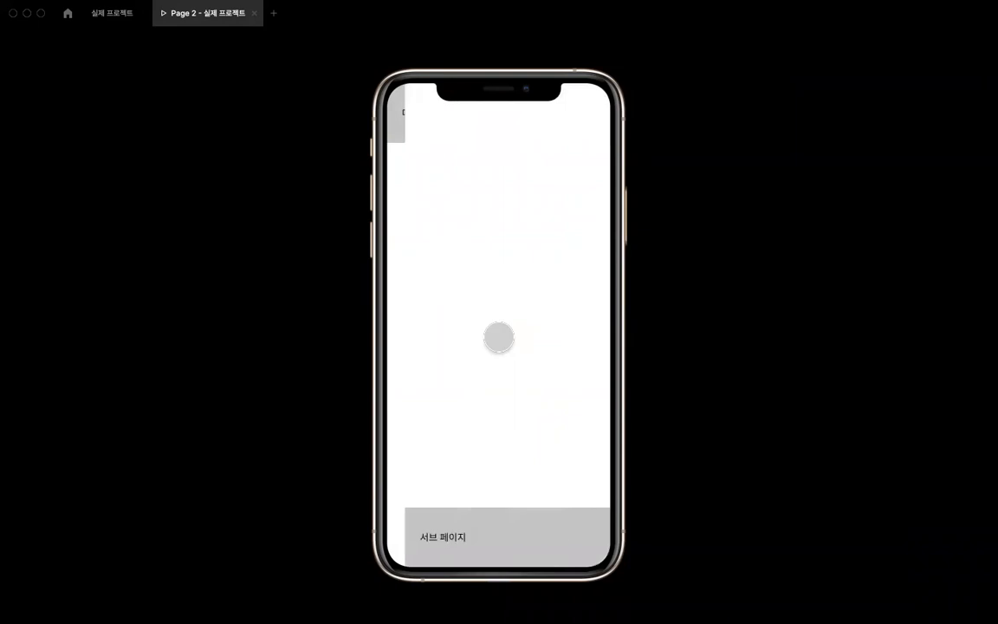
{"action": "left_click", "coordinate": [490, 339]}
{"action": "left_click", "coordinate": [488, 336]}
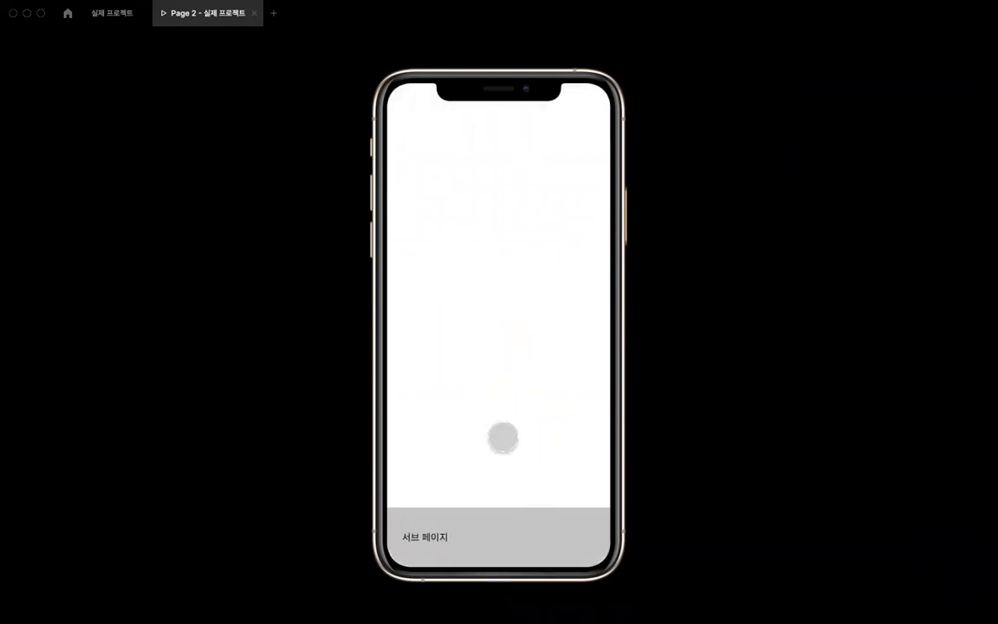
{"action": "left_click", "coordinate": [491, 410]}
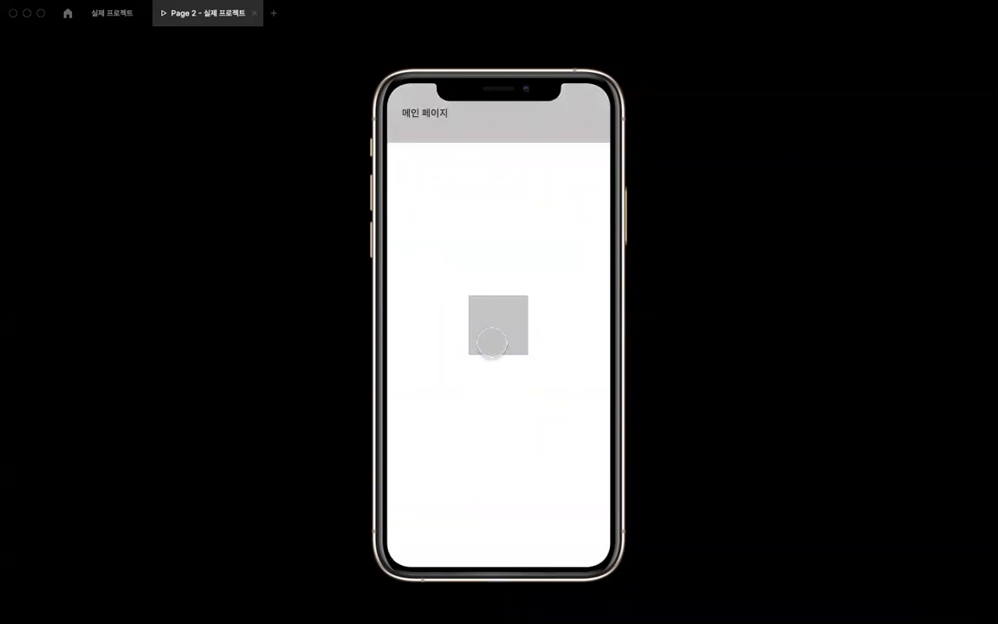
{"action": "left_click", "coordinate": [492, 342]}
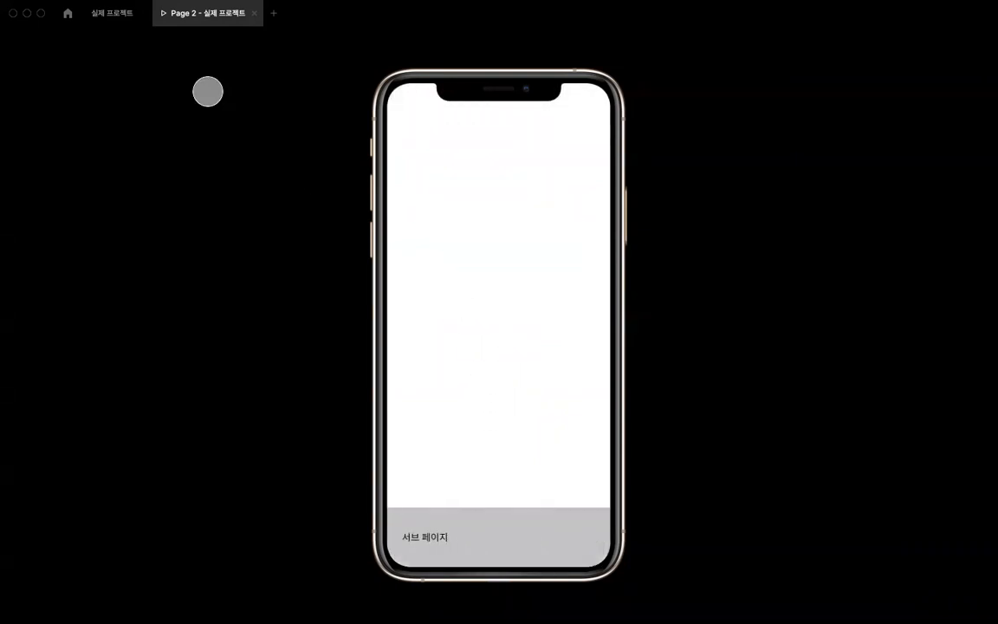
- Copy the gray square from the 1 One frame into the 2 Two frame and enlarge the copy about its center to 290 × 290
{"action": "left_click", "coordinate": [125, 17]}
{"action": "scroll", "coordinate": [401, 225], "scroll_direction": "down", "scroll_amount": 3}
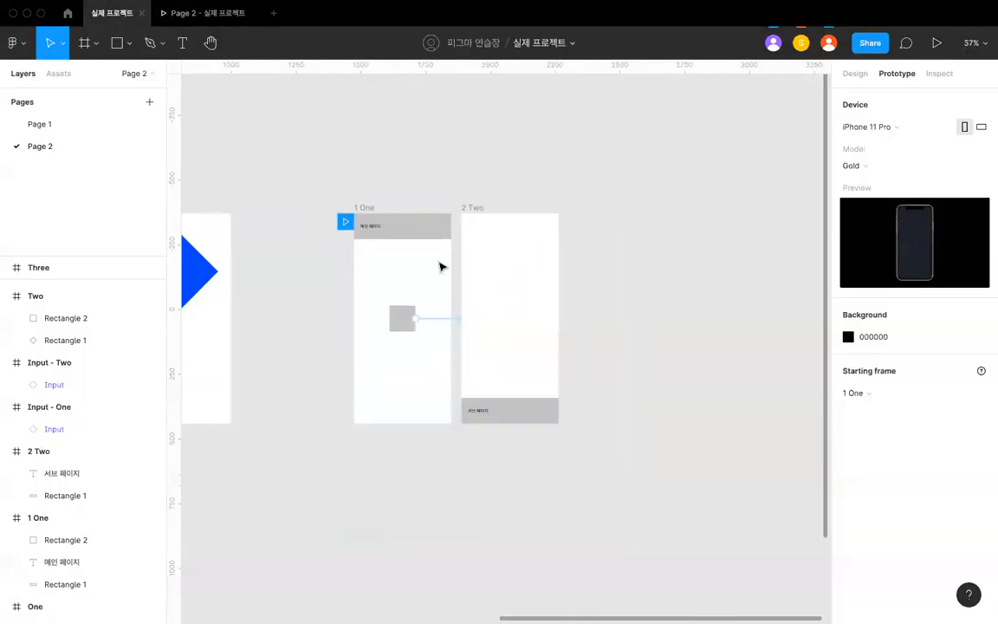
{"action": "scroll", "coordinate": [439, 263], "scroll_direction": "up", "scroll_amount": 3}
{"action": "left_click", "coordinate": [399, 334]}
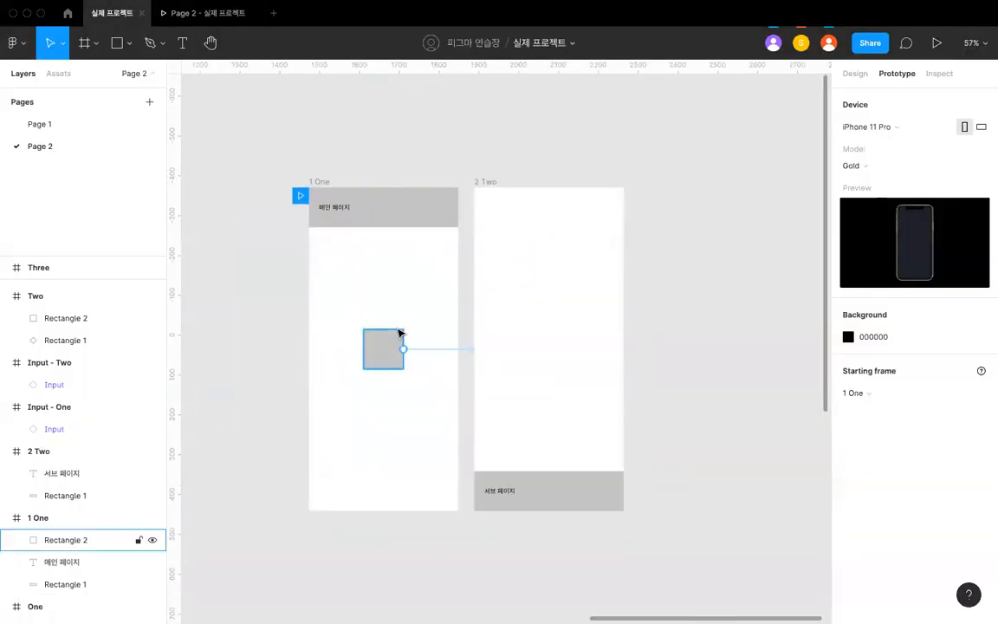
{"action": "left_click", "coordinate": [486, 183]}
{"action": "key", "text": "super+v"}
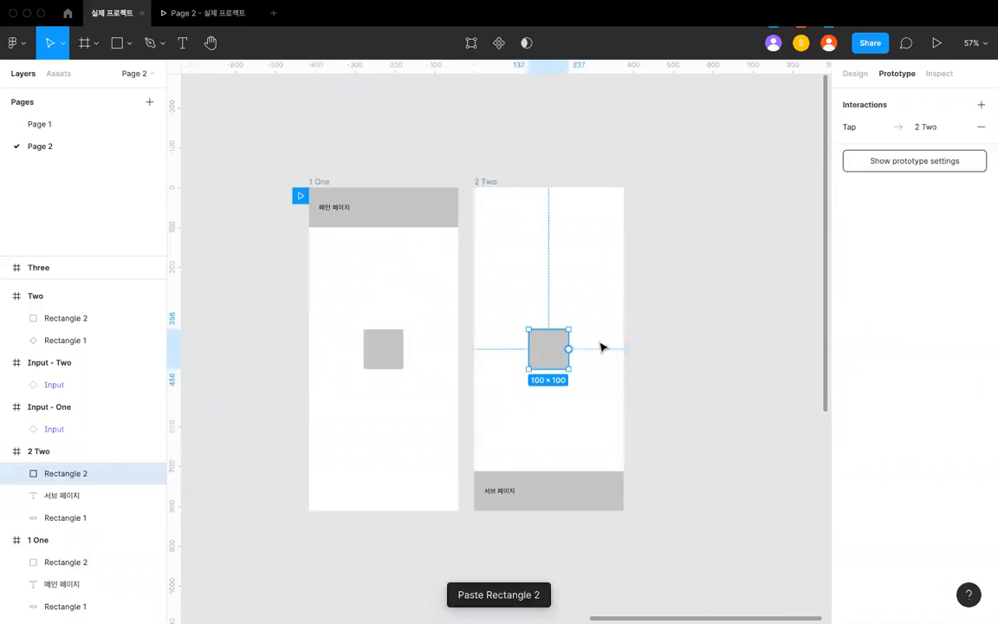
{"action": "left_click_drag", "start_coordinate": [567, 329], "coordinate": [605, 291]}
{"action": "left_click", "coordinate": [527, 250]}
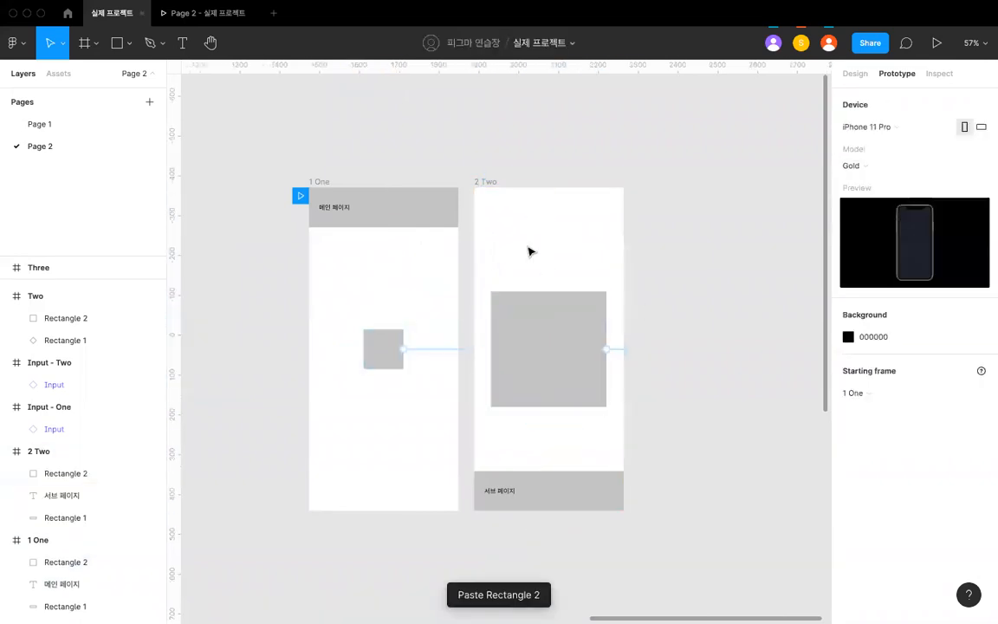
- View the 1 One frame in the prototype preview and return to the design file
{"action": "left_click", "coordinate": [324, 182]}
{"action": "left_click", "coordinate": [182, 9]}
{"action": "left_click", "coordinate": [173, 10]}
{"action": "left_click", "coordinate": [204, 13]}
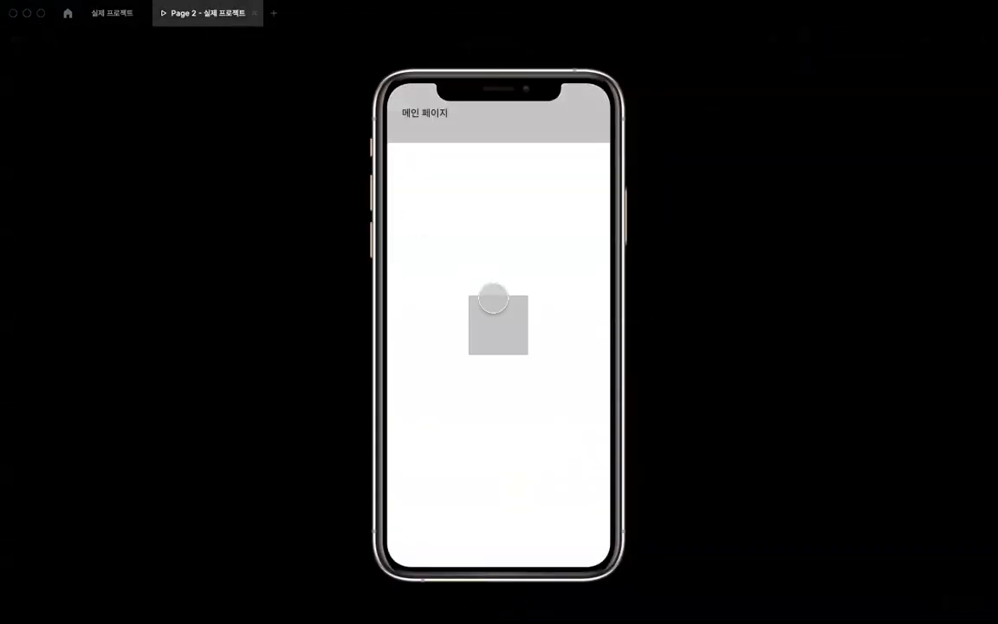
{"action": "left_click", "coordinate": [130, 13]}
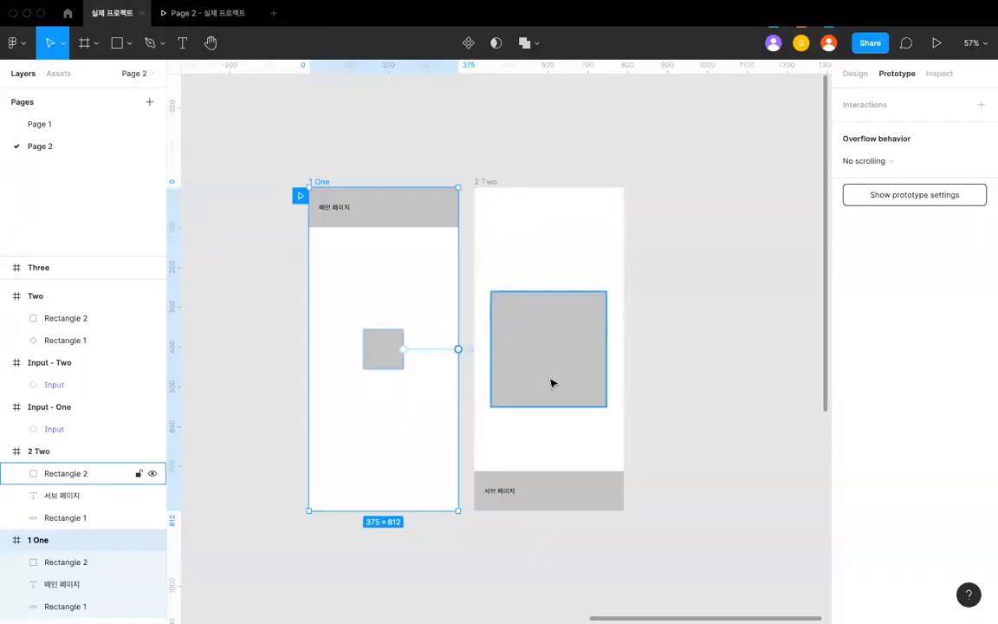
- Replay the Move in transition in the preview to see how the enlarged square in the 2 Two frame enters
{"action": "left_click", "coordinate": [385, 362]}
{"action": "left_click", "coordinate": [313, 177]}
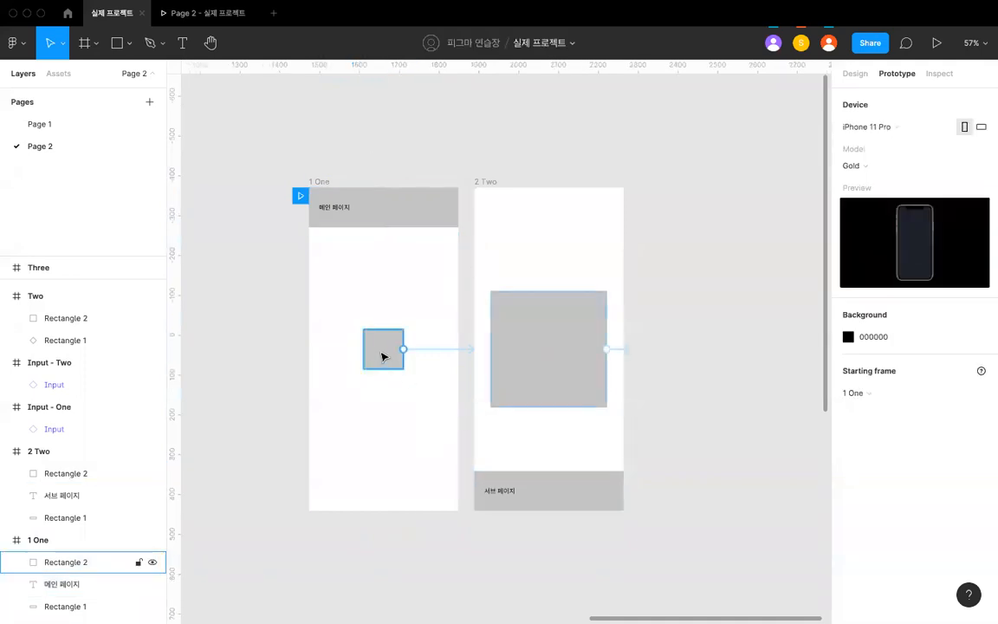
{"action": "left_click", "coordinate": [383, 350]}
{"action": "scroll", "coordinate": [386, 350], "scroll_direction": "up", "scroll_amount": 3}
{"action": "left_click", "coordinate": [587, 353]}
{"action": "scroll", "coordinate": [593, 323], "scroll_direction": "down", "scroll_amount": 3}
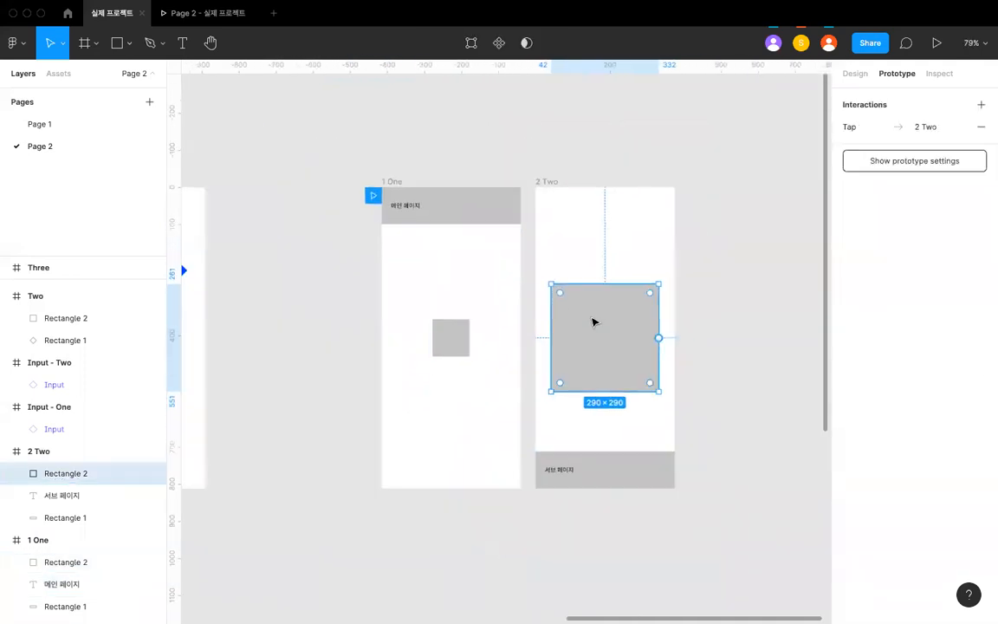
{"action": "left_click", "coordinate": [214, 17]}
{"action": "left_click", "coordinate": [496, 307]}
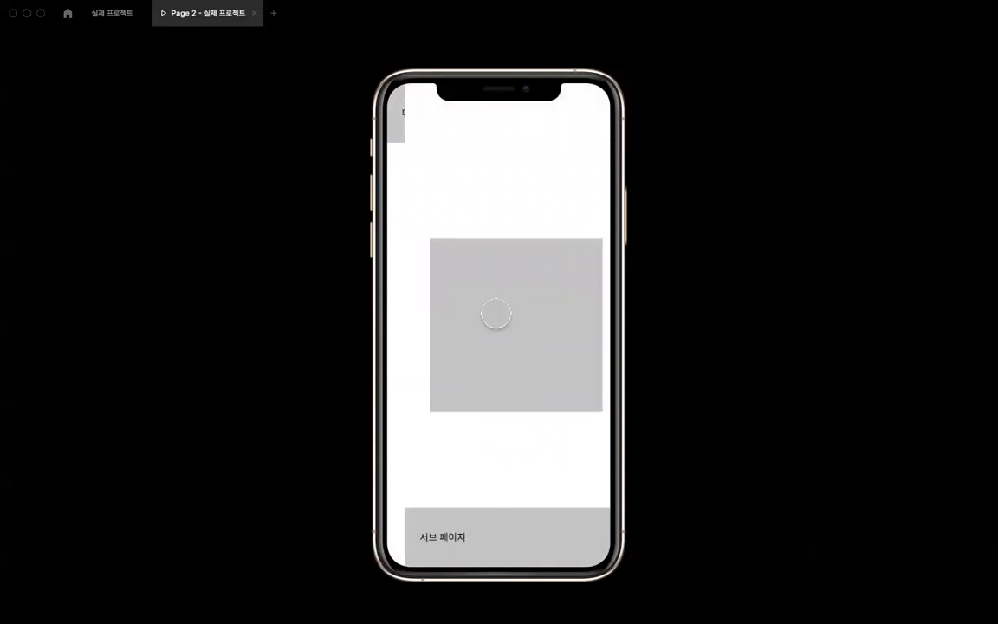
{"action": "left_click", "coordinate": [480, 287]}
{"action": "left_click", "coordinate": [481, 308]}
{"action": "left_click", "coordinate": [480, 322]}
{"action": "left_click", "coordinate": [480, 325]}
{"action": "left_click", "coordinate": [482, 322]}
- Enable Smart animate matching layers on the Move in tap interaction of the 1 One frame's gray square
{"action": "left_click", "coordinate": [136, 19]}
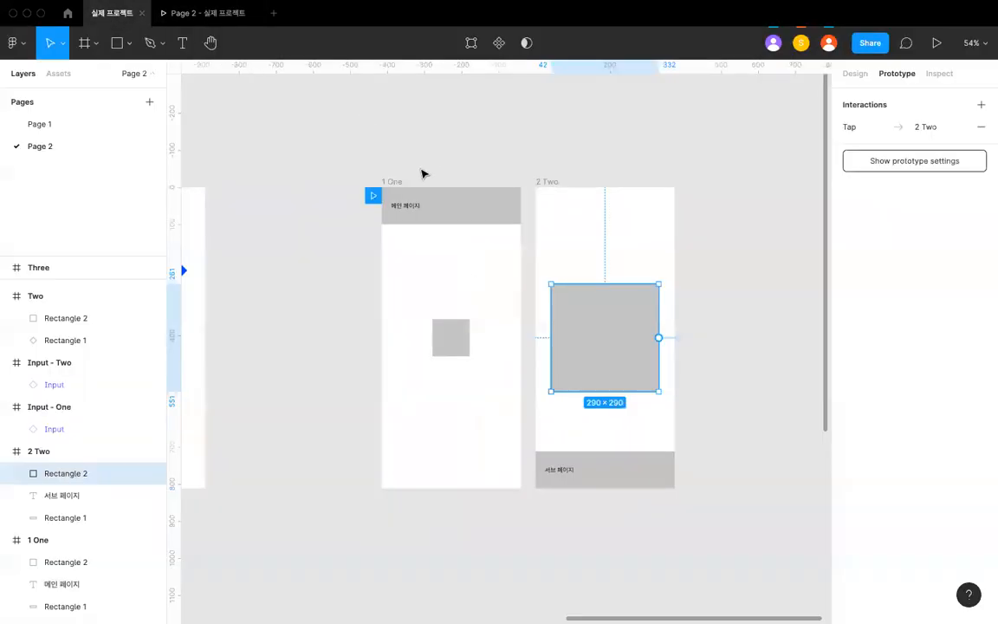
{"action": "left_click", "coordinate": [422, 174]}
{"action": "left_click", "coordinate": [496, 339]}
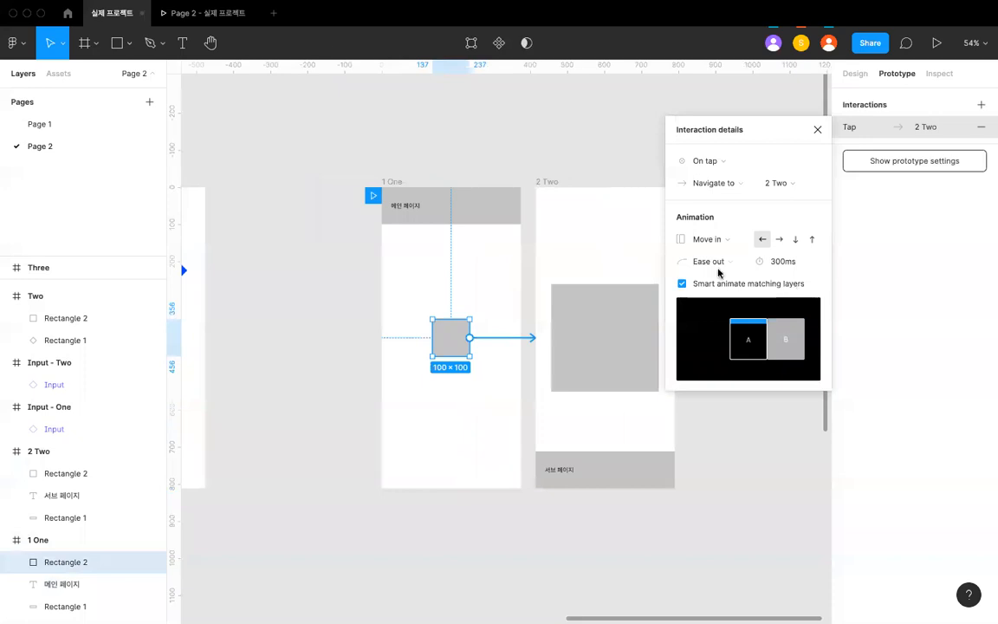
- Play the transition repeatedly in the preview to examine how the matching square and bar animate between the two pages
{"action": "left_click", "coordinate": [218, 19]}
{"action": "left_click", "coordinate": [494, 316]}
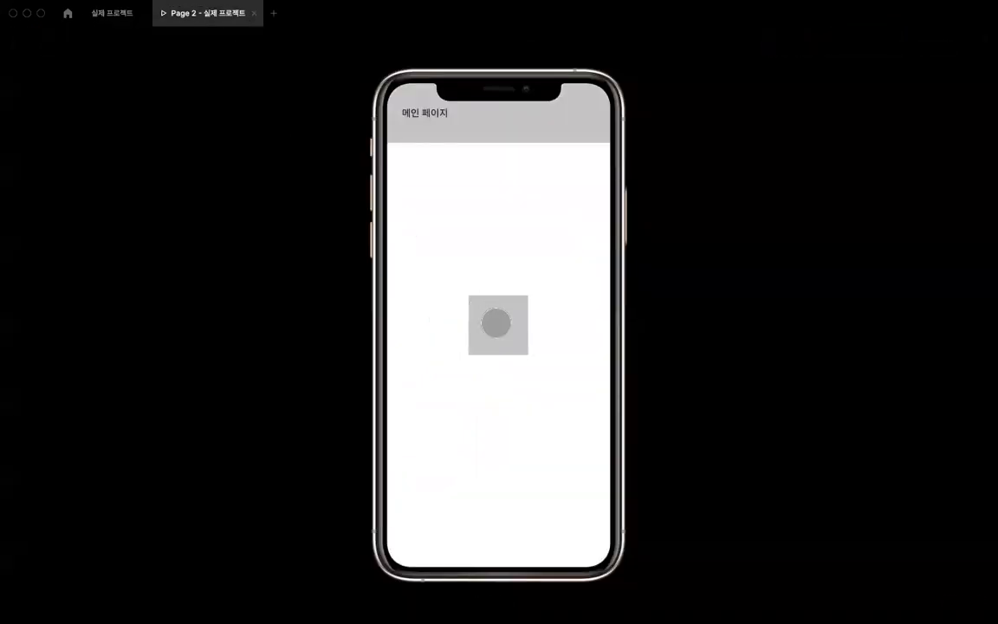
{"action": "left_click", "coordinate": [491, 317]}
{"action": "left_click", "coordinate": [491, 315]}
{"action": "left_click", "coordinate": [488, 312]}
{"action": "left_click", "coordinate": [486, 293]}
{"action": "left_click", "coordinate": [490, 305]}
{"action": "left_click", "coordinate": [490, 305]}
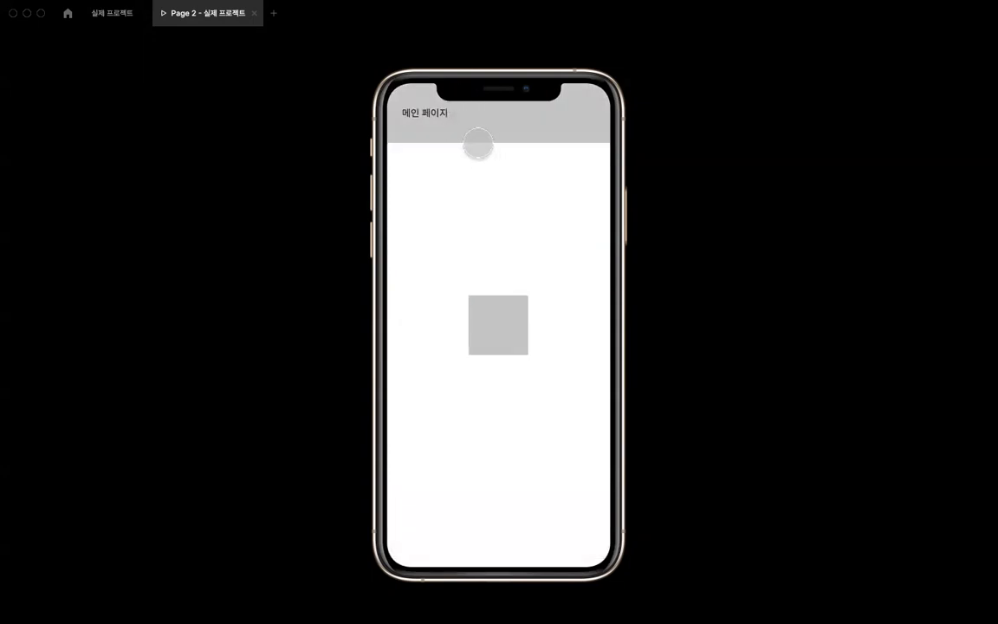
{"action": "left_click", "coordinate": [501, 312]}
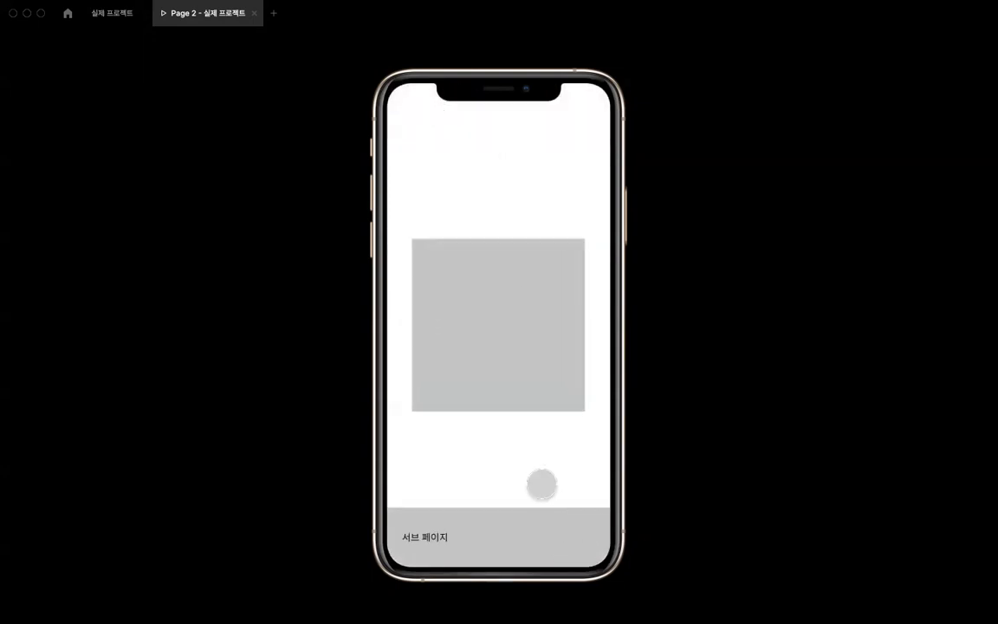
{"action": "left_click", "coordinate": [498, 382]}
{"action": "left_click", "coordinate": [494, 327]}
{"action": "left_click", "coordinate": [507, 337]}
{"action": "left_click", "coordinate": [508, 341]}
{"action": "left_click", "coordinate": [508, 298]}
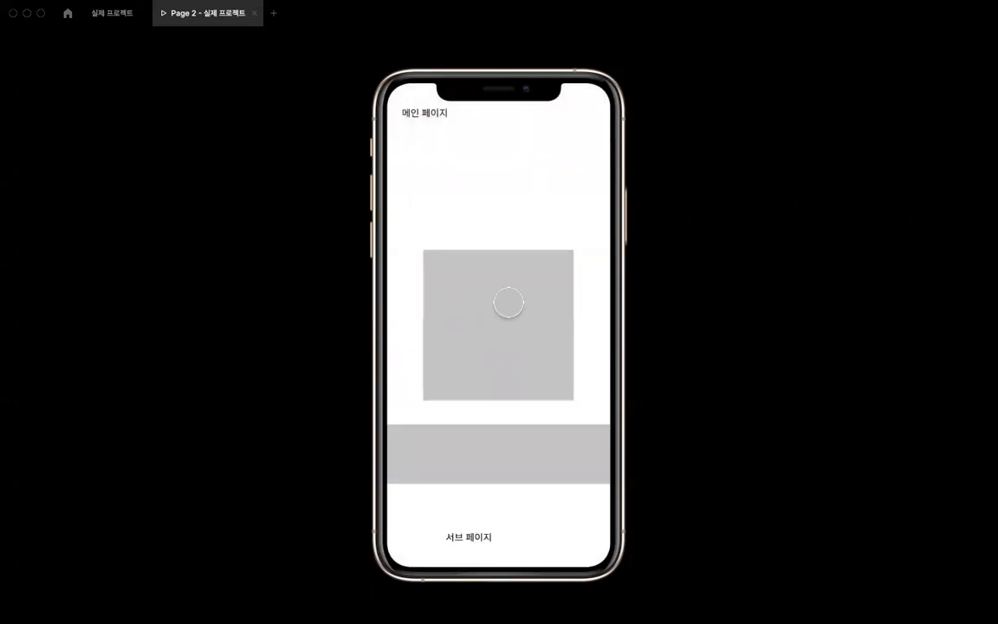
- Try to move the 2 Two frame over the 1 One frame in the design file, and undo the move
{"action": "left_click", "coordinate": [120, 16]}
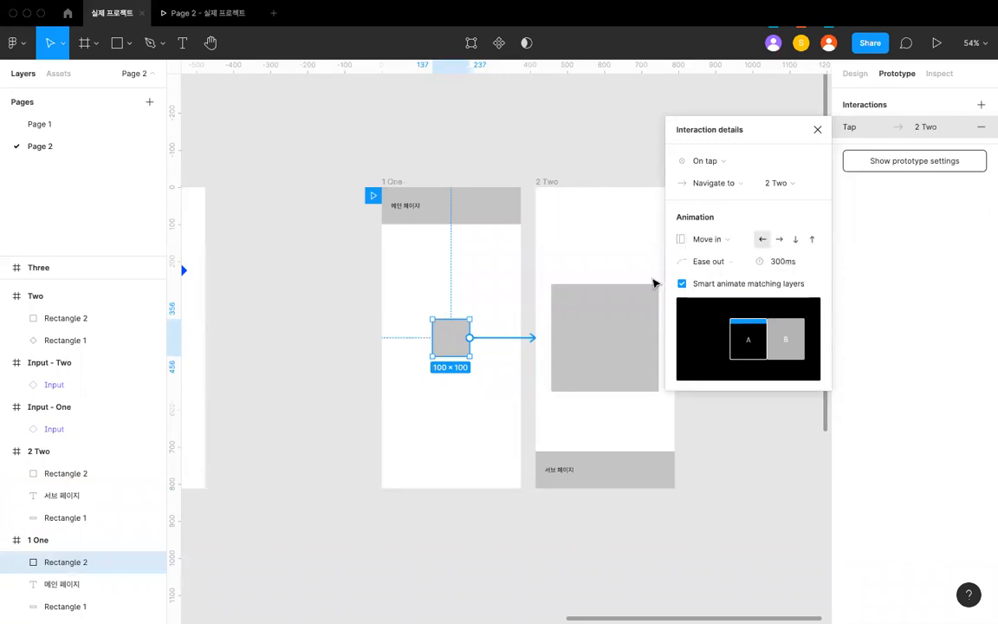
{"action": "scroll", "coordinate": [438, 207], "scroll_direction": "down", "scroll_amount": 3}
{"action": "left_click", "coordinate": [408, 188]}
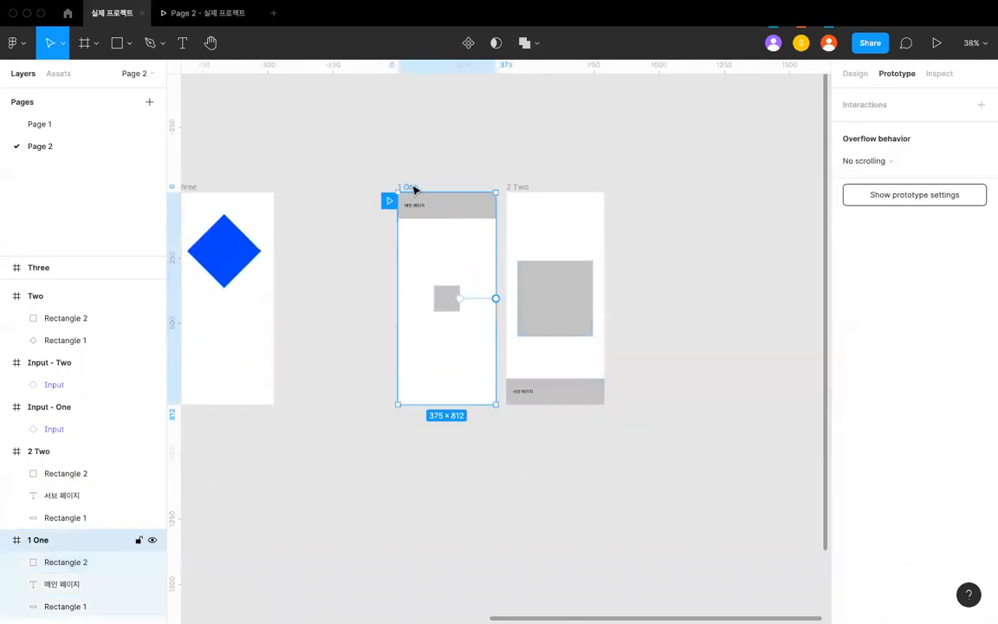
{"action": "left_click_drag", "start_coordinate": [516, 188], "coordinate": [414, 187]}
{"action": "key", "text": "super+z"}
{"action": "scroll", "coordinate": [471, 280], "scroll_direction": "up", "scroll_amount": 3}
- Compare the matching squares and gray bars of the 1 One and 2 Two frames
{"action": "left_click", "coordinate": [429, 315]}
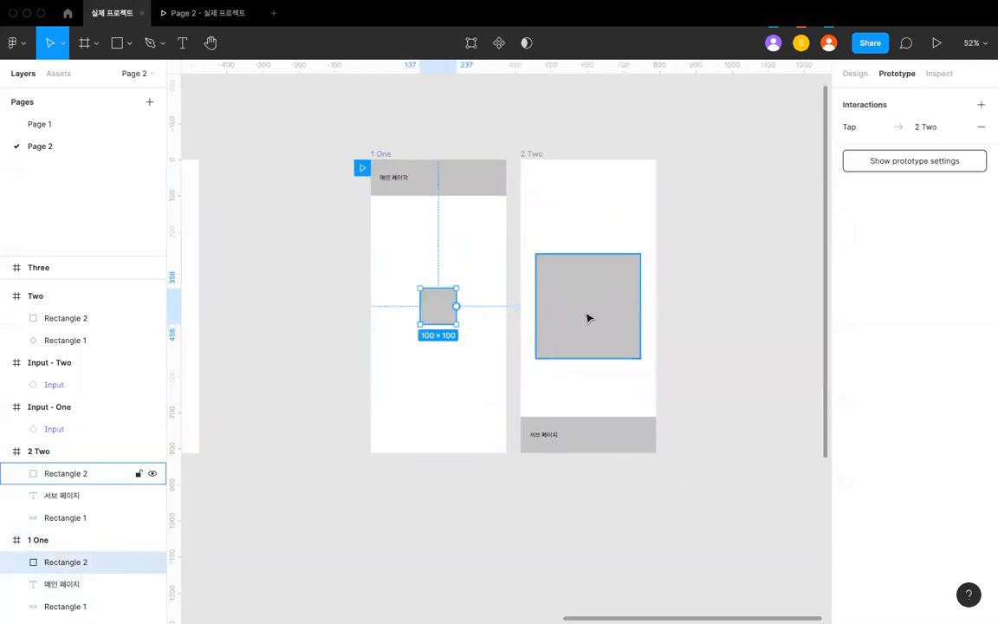
{"action": "left_click", "coordinate": [588, 317]}
{"action": "left_click", "coordinate": [471, 190]}
{"action": "left_click", "coordinate": [582, 449]}
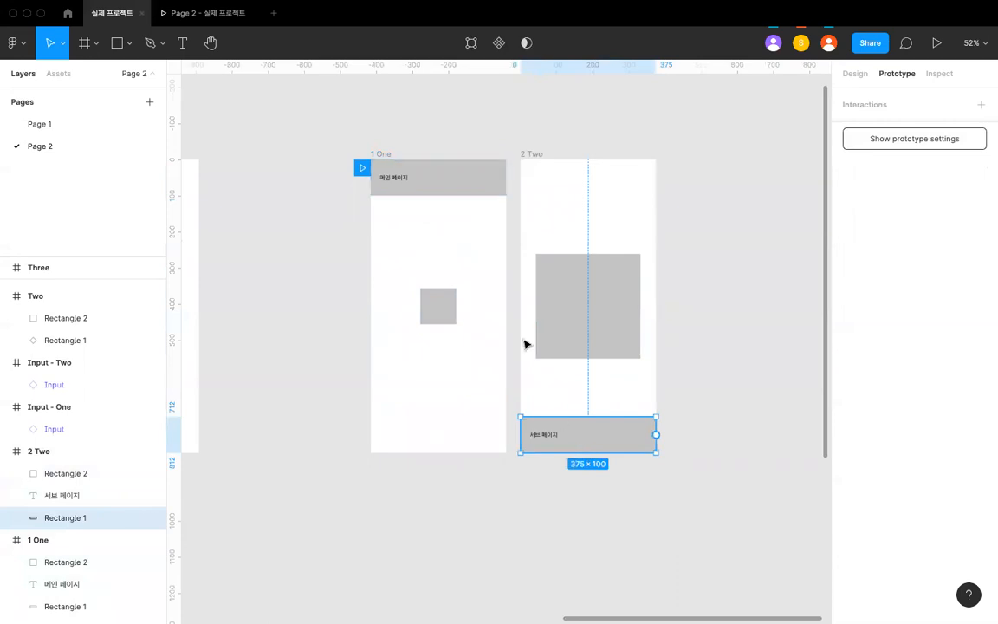
{"action": "left_click", "coordinate": [455, 195]}
{"action": "left_click", "coordinate": [446, 297]}
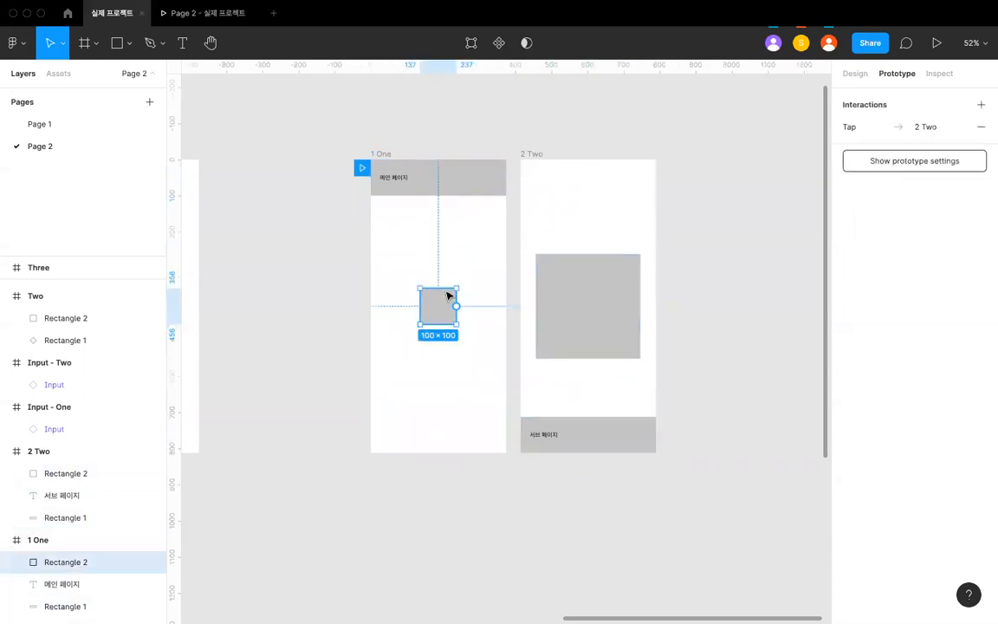
{"action": "left_click", "coordinate": [583, 290]}
{"action": "left_click", "coordinate": [563, 204]}
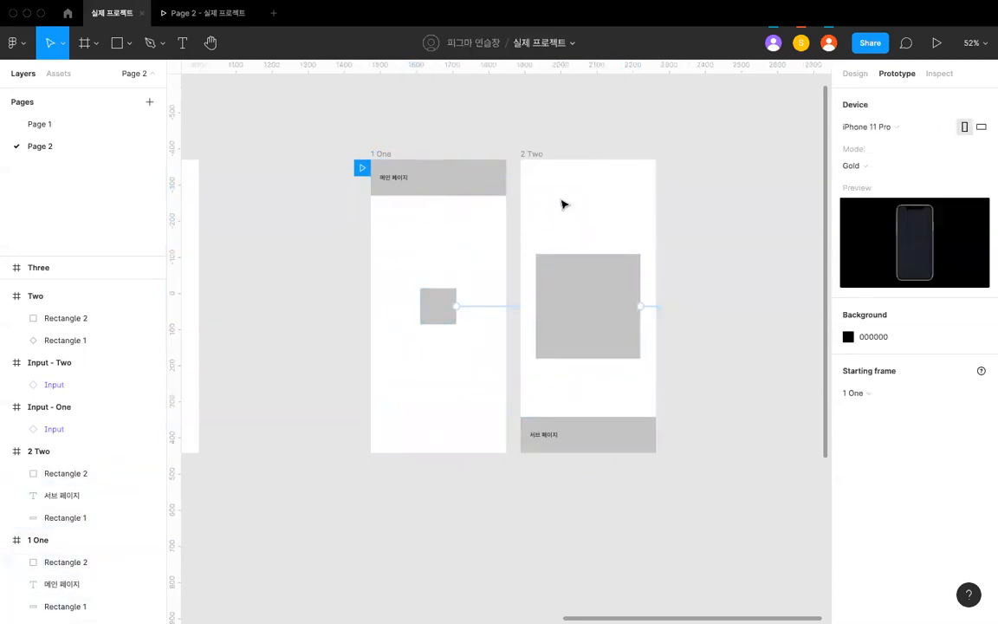
{"action": "key", "text": "shift+1"}
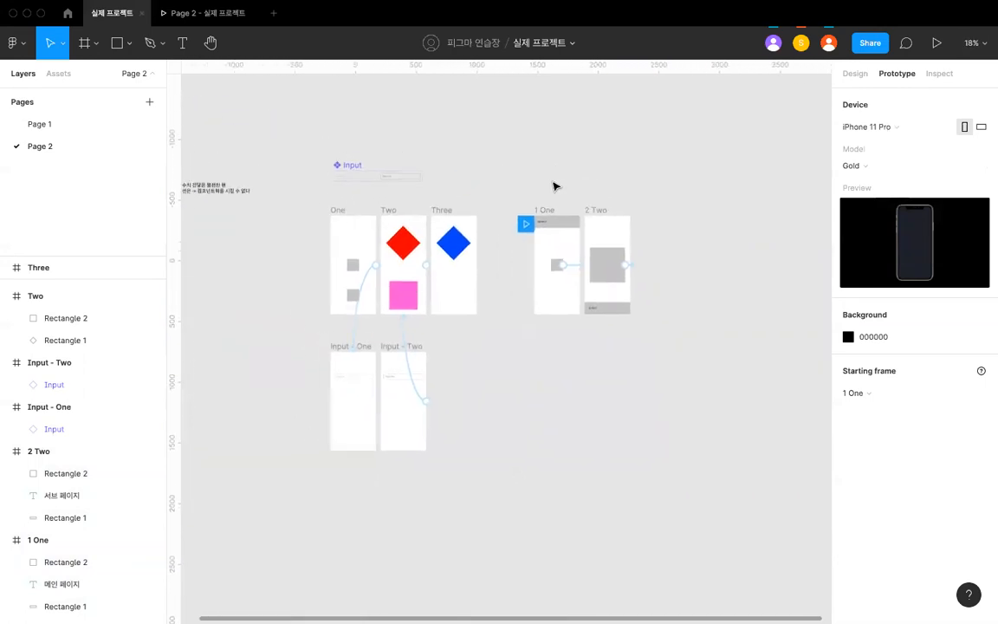
{"action": "scroll", "coordinate": [554, 185], "scroll_direction": "up", "scroll_amount": 3}
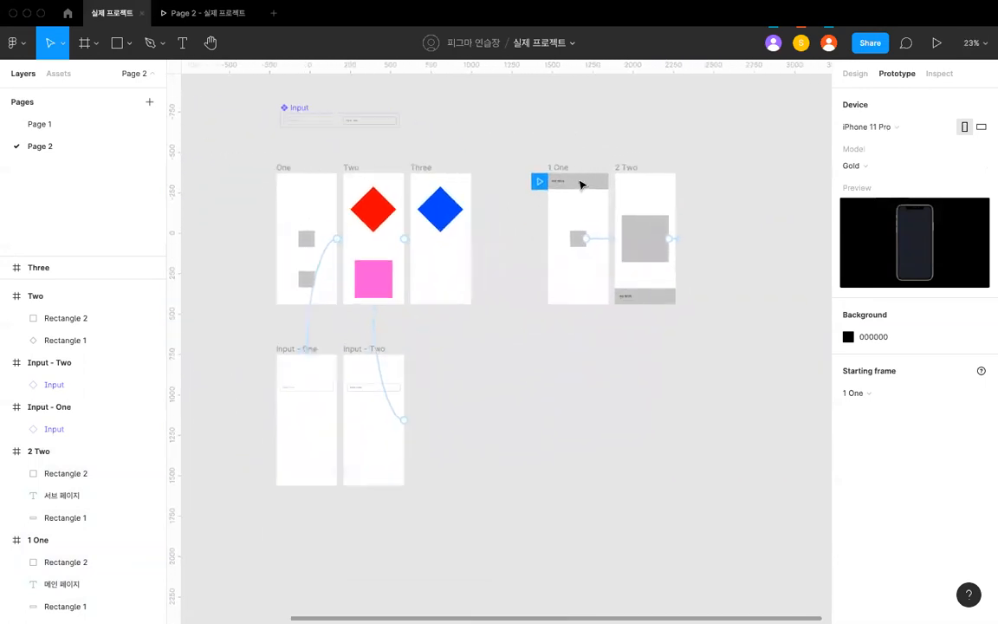
{"action": "scroll", "coordinate": [614, 182], "scroll_direction": "up", "scroll_amount": 5}
{"action": "left_click", "coordinate": [603, 367]}
{"action": "left_click", "coordinate": [604, 368]}
{"action": "left_click", "coordinate": [465, 268]}
{"action": "scroll", "coordinate": [465, 268], "scroll_direction": "down", "scroll_amount": 3}
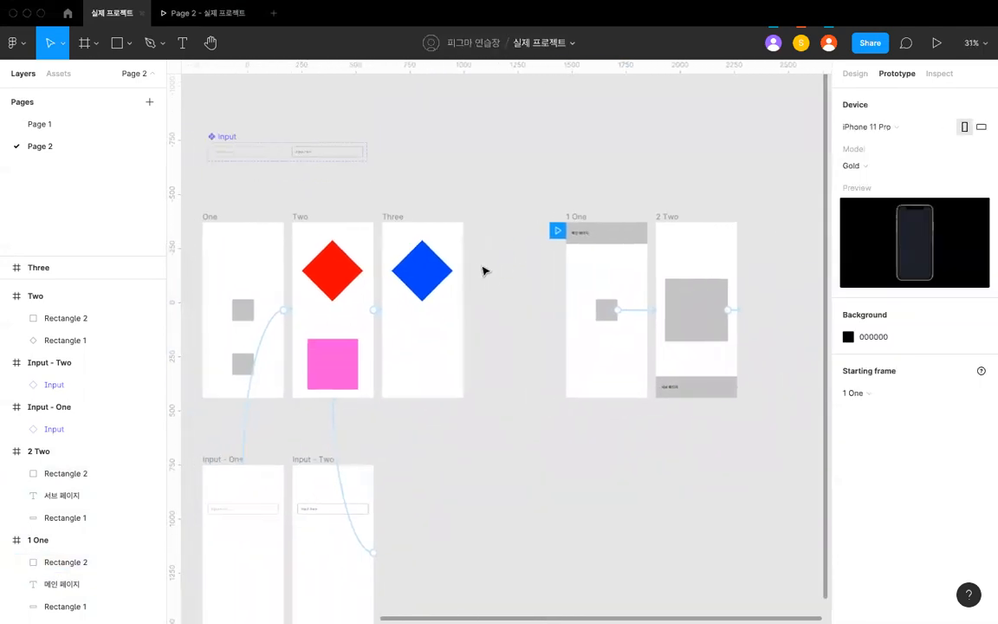
- Play Page 1's iPhone 11 Pro / X - 3 frame to examine its scrolling, and return to the design file
{"action": "scroll", "coordinate": [484, 271], "scroll_direction": "left", "scroll_amount": 3}
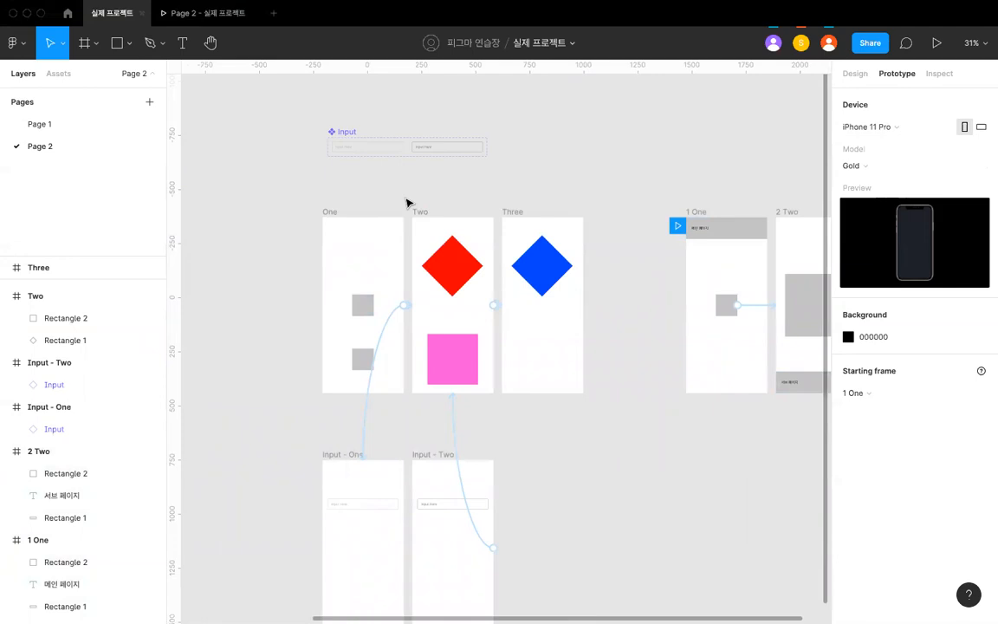
{"action": "scroll", "coordinate": [406, 202], "scroll_direction": "down", "scroll_amount": 2}
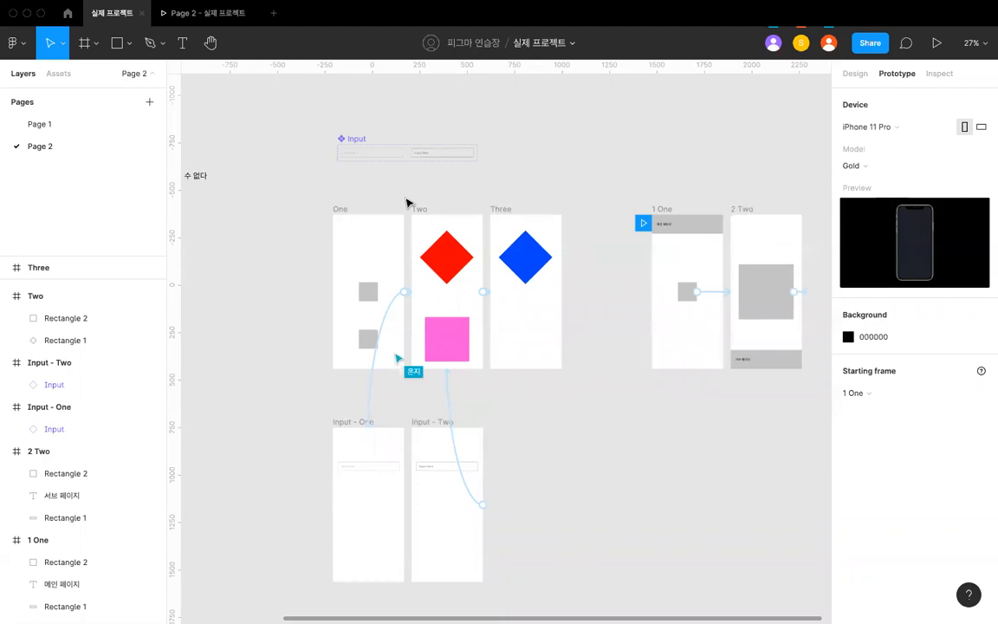
{"action": "scroll", "coordinate": [406, 202], "scroll_direction": "down", "scroll_amount": 2}
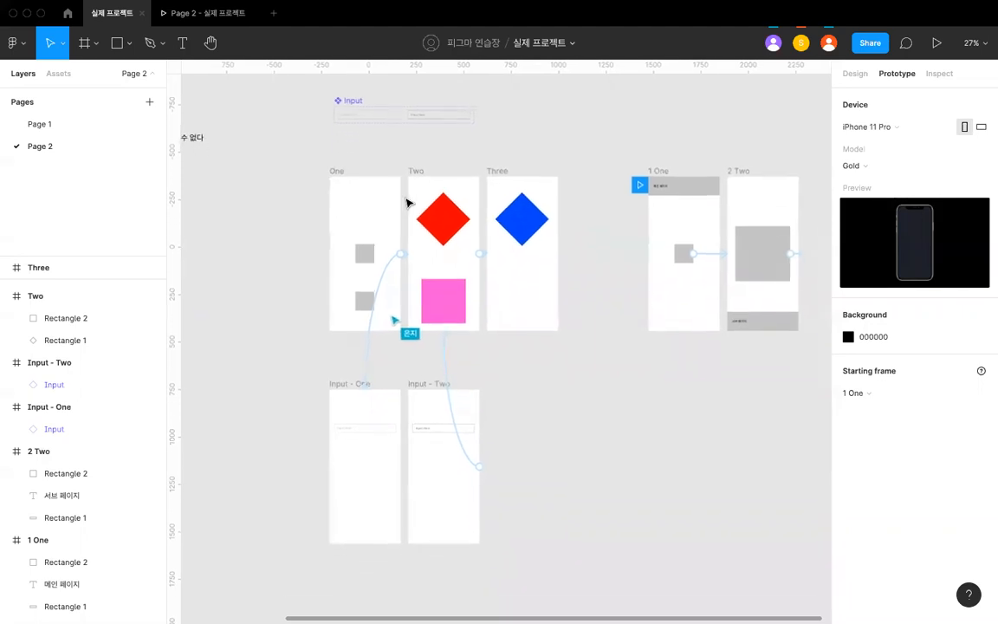
{"action": "left_click", "coordinate": [34, 126]}
{"action": "scroll", "coordinate": [386, 265], "scroll_direction": "down", "scroll_amount": 3}
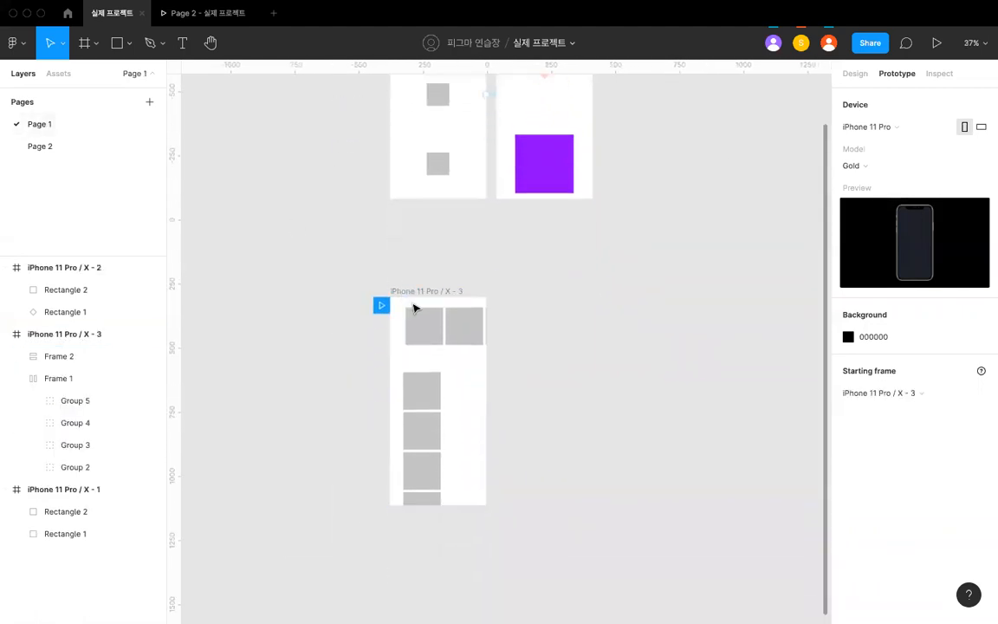
{"action": "left_click", "coordinate": [431, 289]}
{"action": "left_click", "coordinate": [936, 44]}
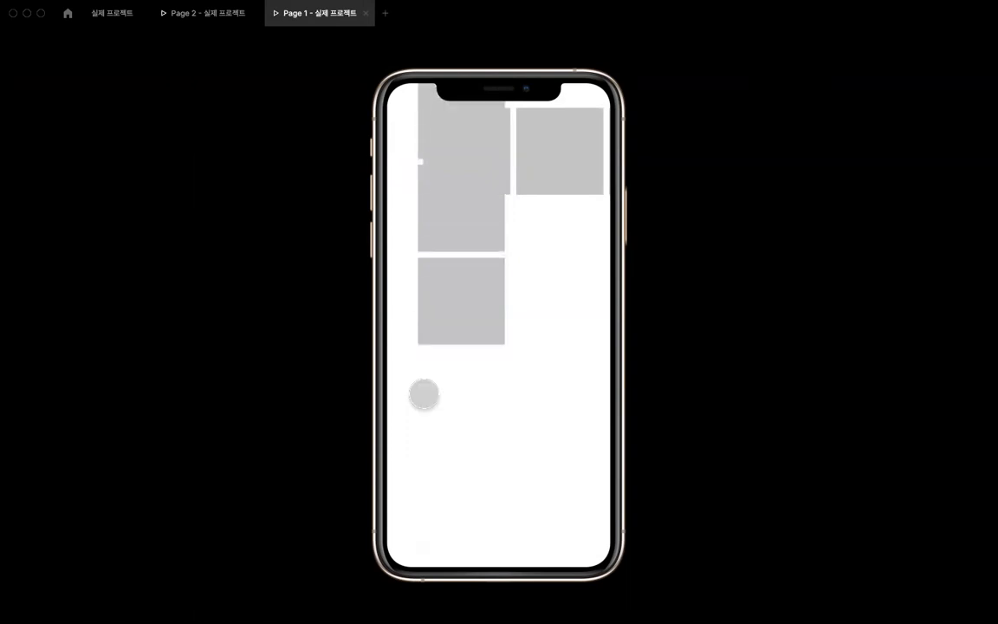
{"action": "left_click", "coordinate": [112, 13]}
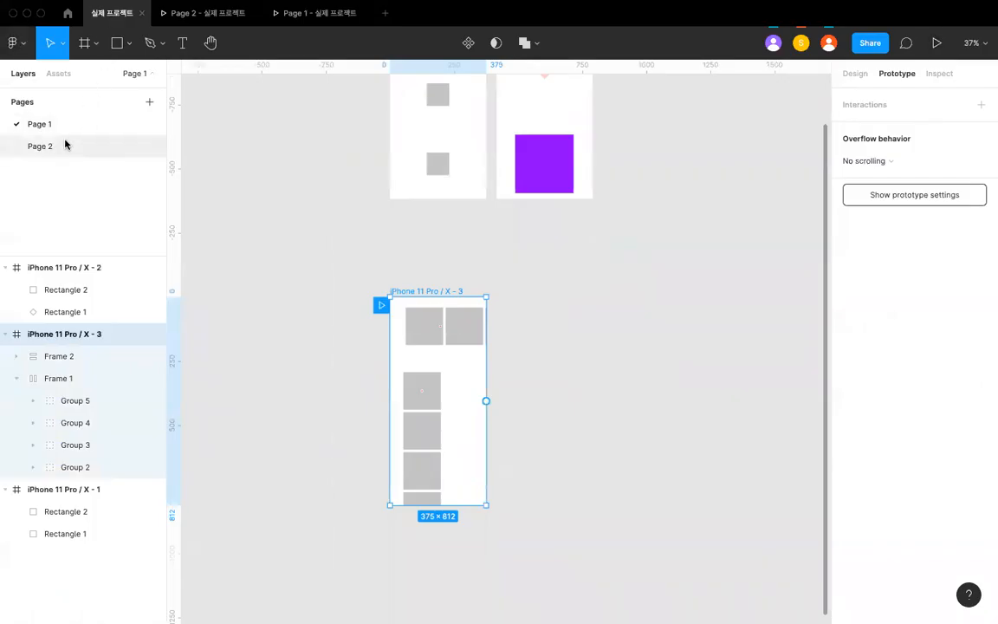
- Duplicate Page 2's Input - One frame below the original and delete the input field from the copy
{"action": "left_click", "coordinate": [62, 143]}
{"action": "scroll", "coordinate": [300, 291], "scroll_direction": "down", "scroll_amount": 5}
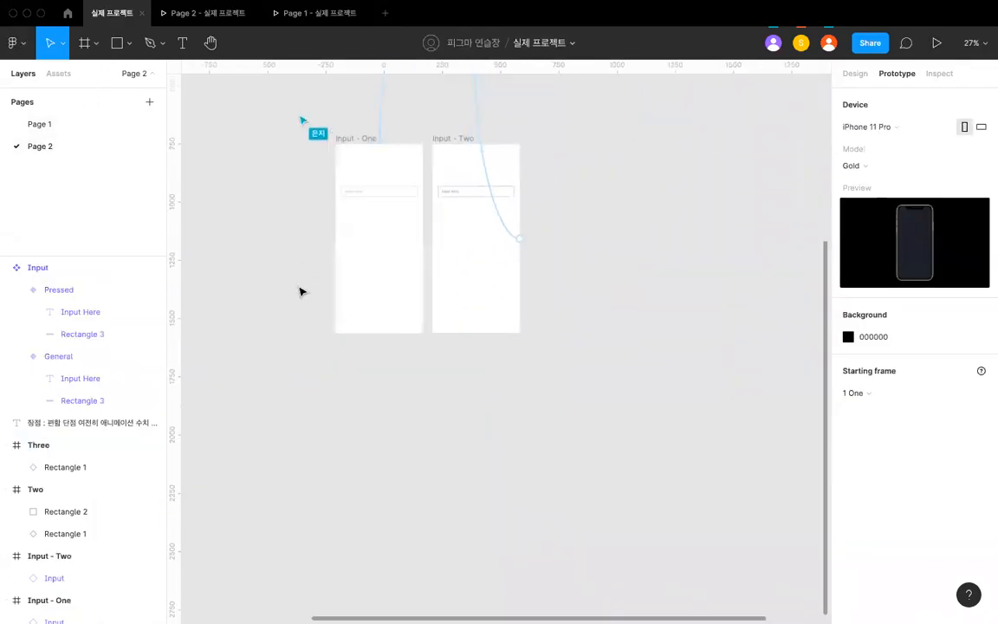
{"action": "left_click_drag", "start_coordinate": [334, 216], "coordinate": [329, 445]}
{"action": "scroll", "coordinate": [327, 448], "scroll_direction": "up", "scroll_amount": 2}
{"action": "key", "text": "Escape"}
{"action": "left_click", "coordinate": [325, 451]}
{"action": "scroll", "coordinate": [327, 454], "scroll_direction": "down", "scroll_amount": 1}
{"action": "scroll", "coordinate": [517, 434], "scroll_direction": "up", "scroll_amount": 3}
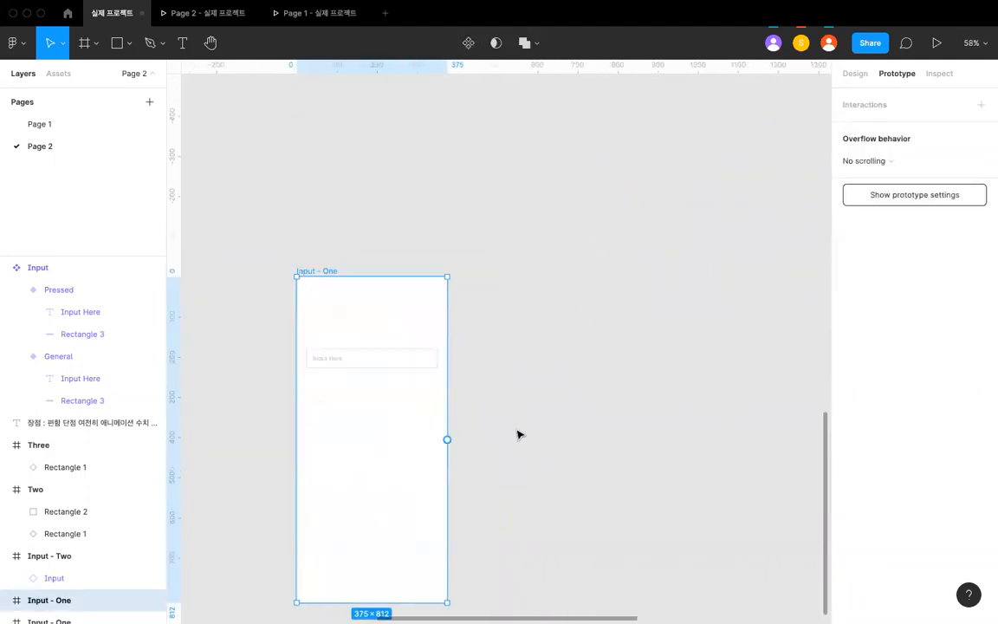
{"action": "left_click", "coordinate": [397, 363]}
{"action": "key", "text": "Delete"}
- Draw a gray square about 99 × 99 on the empty canvas beside the copied Input - One frame
{"action": "scroll", "coordinate": [394, 367], "scroll_direction": "right", "scroll_amount": 3}
{"action": "key", "text": "r"}
{"action": "left_click_drag", "start_coordinate": [390, 336], "coordinate": [457, 402]}
{"action": "key", "text": "Escape"}
{"action": "left_click", "coordinate": [446, 366]}
{"action": "scroll", "coordinate": [443, 368], "scroll_direction": "up", "scroll_amount": 3}
{"action": "scroll", "coordinate": [443, 368], "scroll_direction": "up", "scroll_amount": 2}
{"action": "scroll", "coordinate": [443, 368], "scroll_direction": "down", "scroll_amount": 2}
{"action": "scroll", "coordinate": [483, 369], "scroll_direction": "left", "scroll_amount": 1}
{"action": "scroll", "coordinate": [483, 369], "scroll_direction": "down", "scroll_amount": 1}
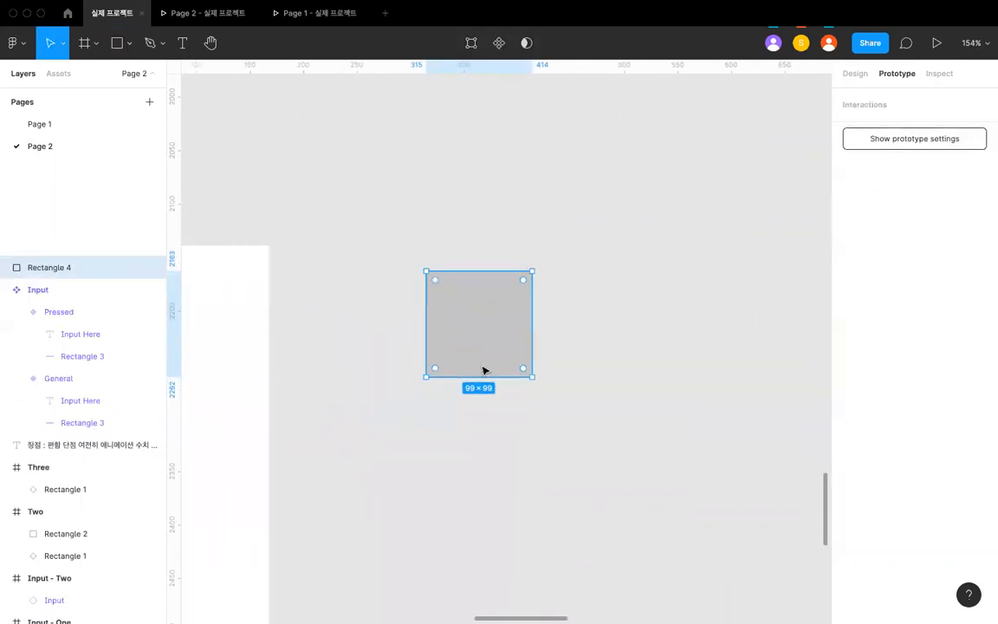
{"action": "scroll", "coordinate": [484, 372], "scroll_direction": "down", "scroll_amount": 3}
{"action": "left_click", "coordinate": [484, 398]}
{"action": "scroll", "coordinate": [484, 399], "scroll_direction": "up", "scroll_amount": 1}
{"action": "scroll", "coordinate": [483, 398], "scroll_direction": "up", "scroll_amount": 5}
- Add the text "Title" 12 px below the gray square, aligned with the square's left edge
{"action": "key", "text": "t"}
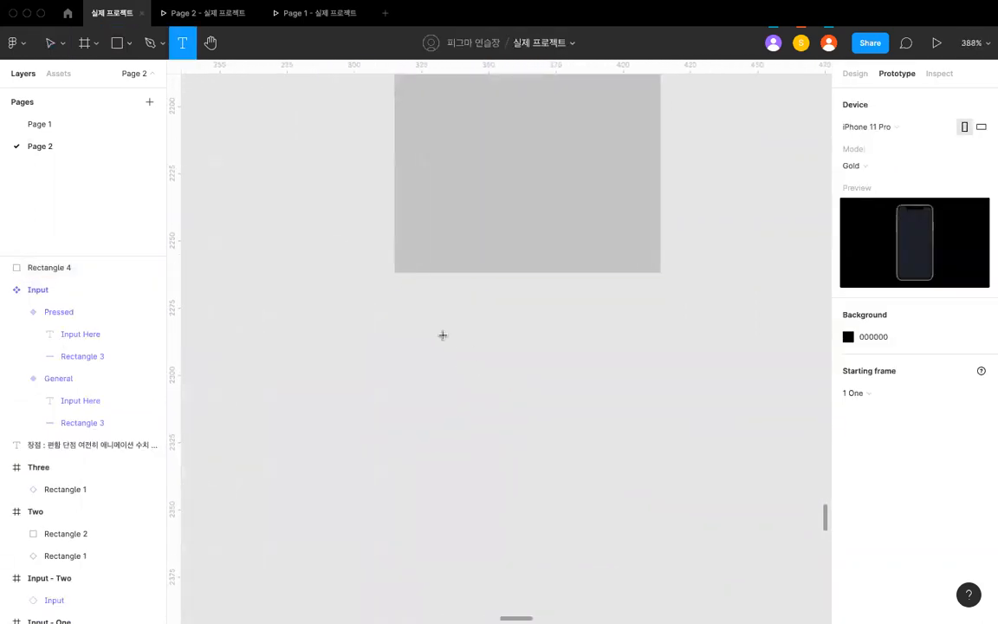
{"action": "left_click", "coordinate": [441, 334]}
{"action": "type", "text": "dsa"}
{"action": "key", "text": "BackSpace"}
{"action": "key", "text": "BackSpace"}
{"action": "key", "text": "BackSpace"}
{"action": "type", "text": "Title Goes"}
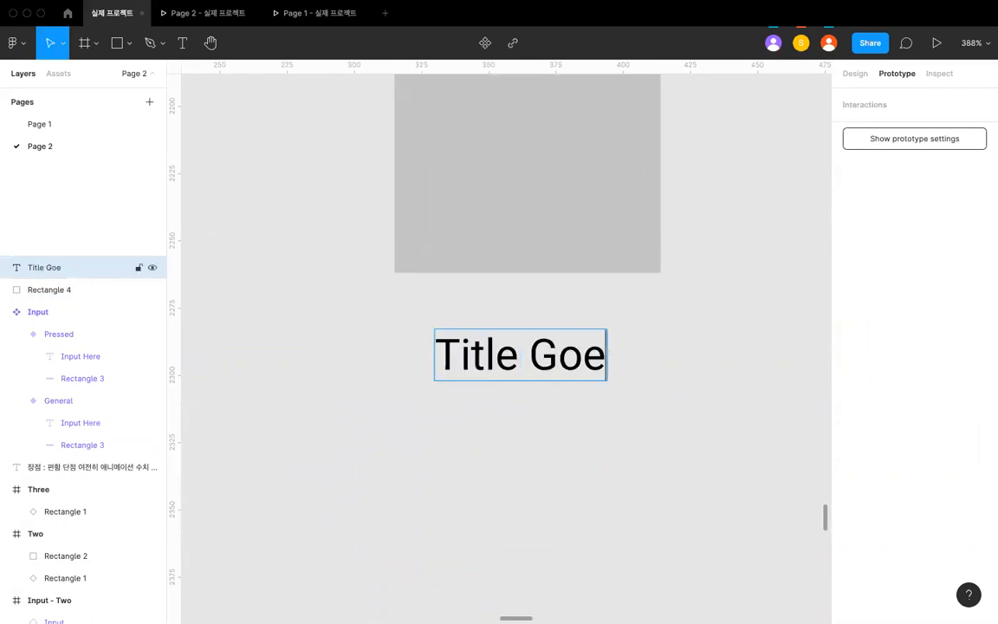
{"action": "key", "text": "Escape"}
{"action": "key", "text": "Escape"}
{"action": "left_click_drag", "start_coordinate": [485, 361], "coordinate": [445, 329]}
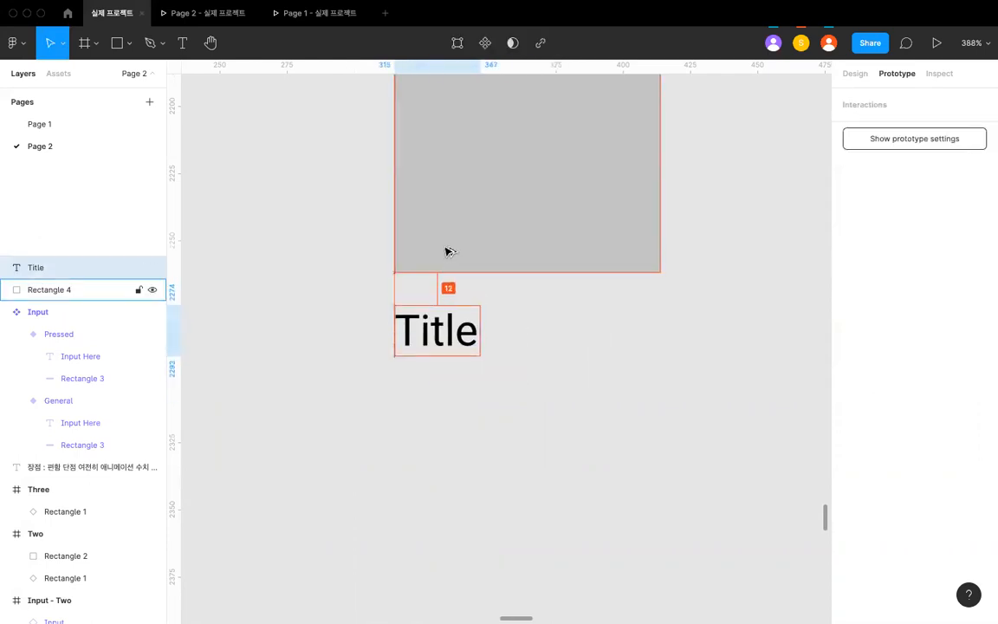
- Duplicate the Title text, set the copy's font size to 13 and place it 4 px beneath the original
{"action": "key", "text": "super+d"}
{"action": "left_click", "coordinate": [854, 72]}
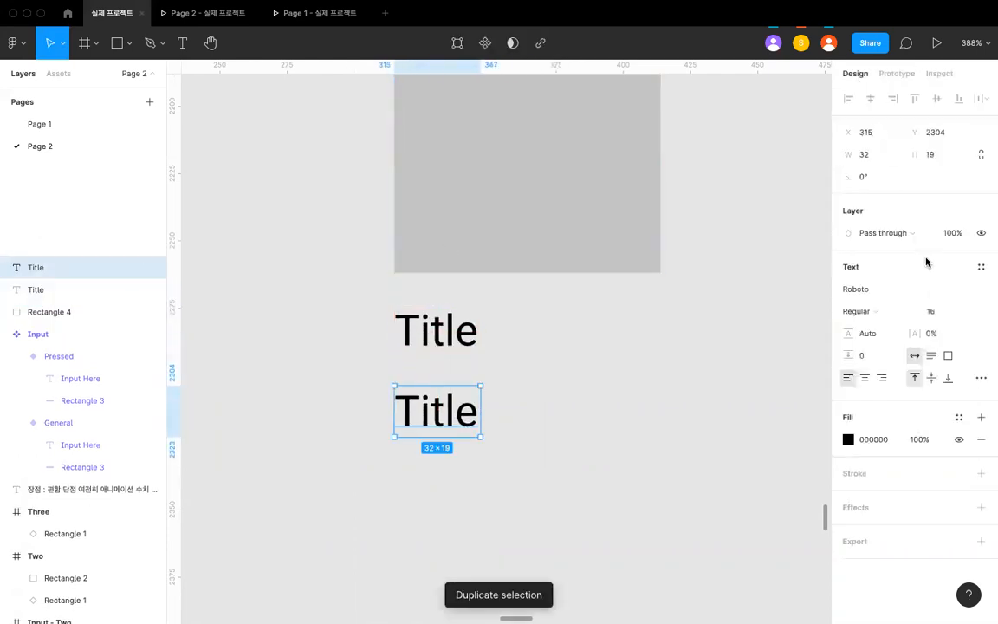
{"action": "key", "text": "Return"}
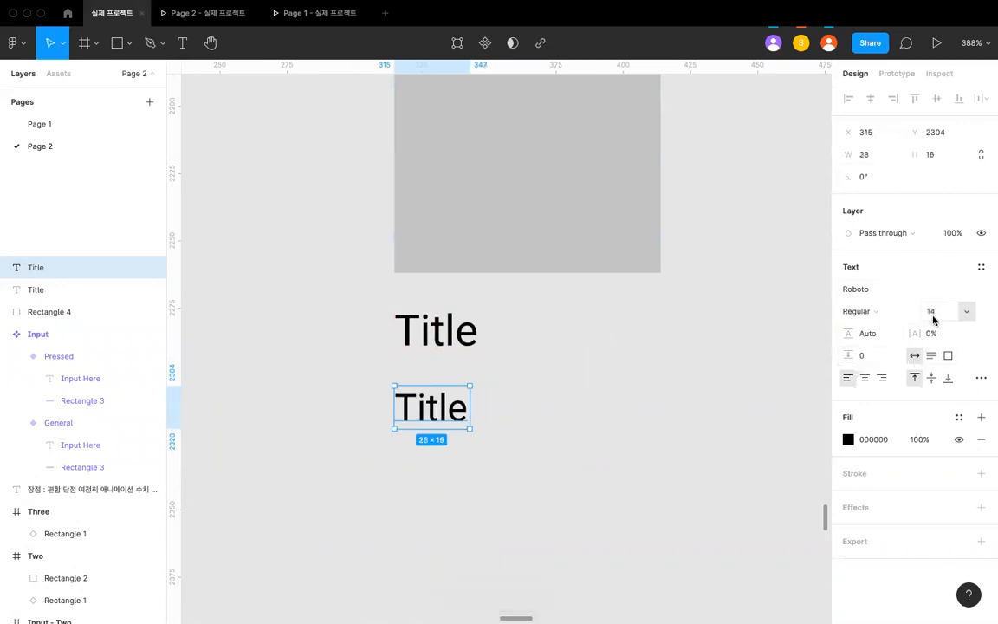
{"action": "left_click", "coordinate": [933, 315]}
{"action": "type", "text": "13"}
{"action": "key", "text": "Return"}
{"action": "left_click_drag", "start_coordinate": [444, 409], "coordinate": [443, 352]}
{"action": "scroll", "coordinate": [442, 351], "scroll_direction": "down", "scroll_amount": 3}
- Change the lower text to "Description" and set its fill to 888888
{"action": "left_click_drag", "start_coordinate": [582, 465], "coordinate": [423, 294]}
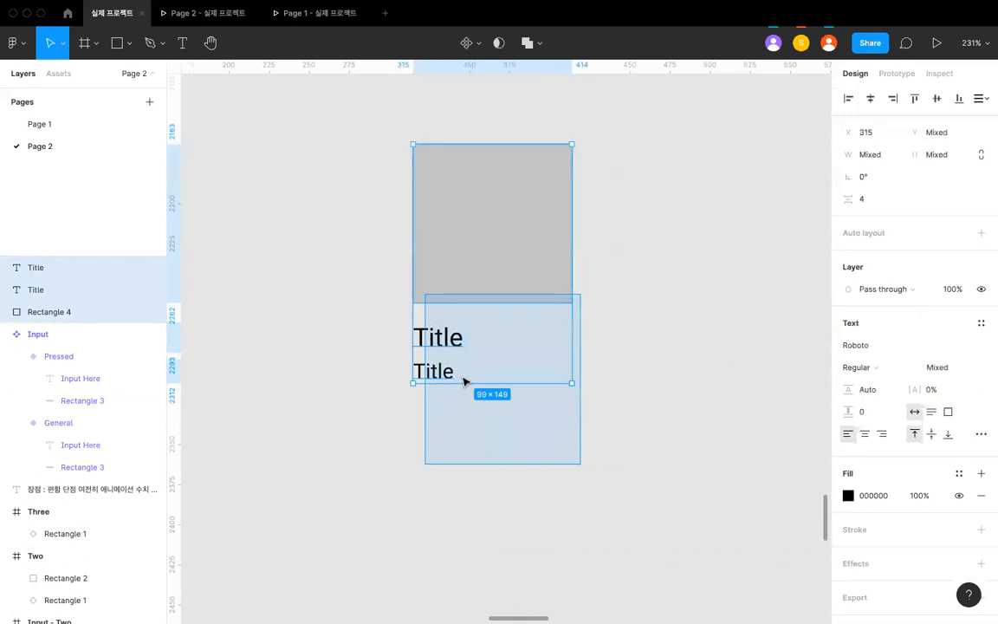
{"action": "left_click", "coordinate": [463, 380]}
{"action": "double_click", "coordinate": [451, 378]}
{"action": "type", "text": "Descrip"}
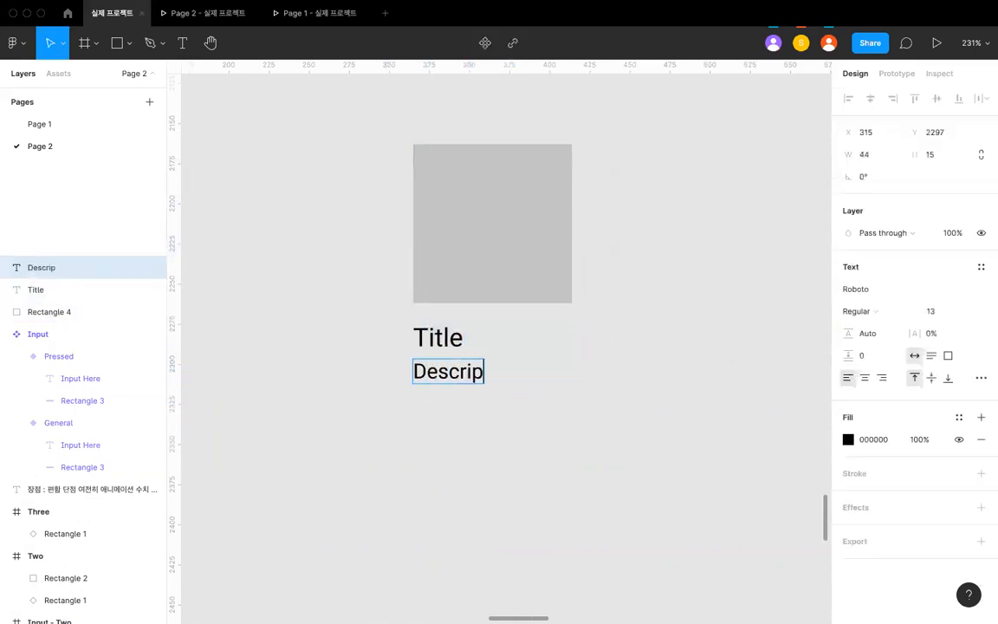
{"action": "type", "text": "tion"}
{"action": "key", "text": "Escape"}
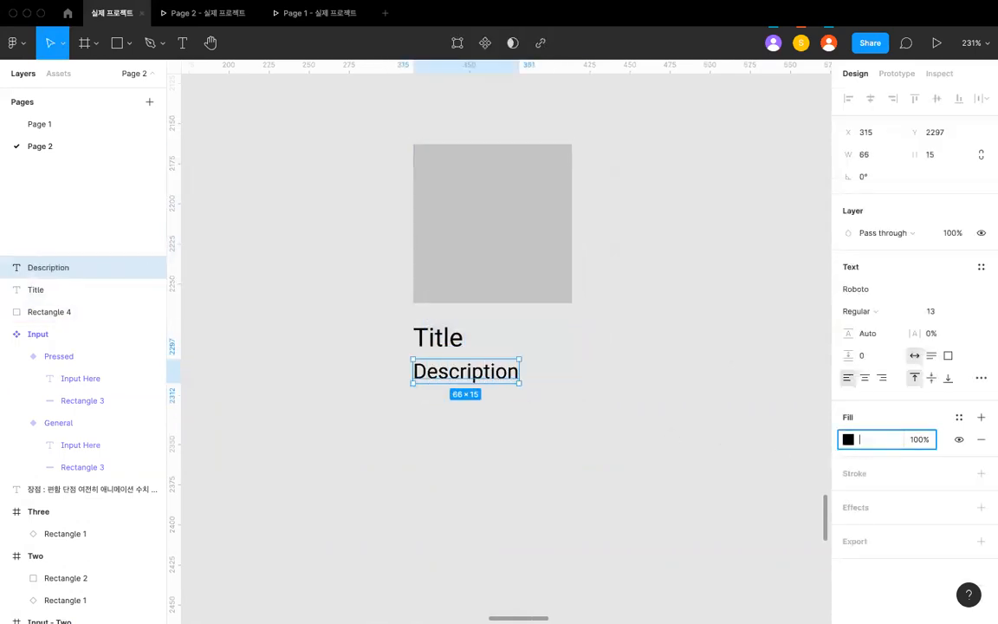
{"action": "key", "text": "Return"}
- Group the gray square with its two texts and move the group into the empty Input - One copy
{"action": "left_click_drag", "start_coordinate": [594, 424], "coordinate": [335, 180]}
{"action": "key", "text": "ctrl+g"}
{"action": "left_click", "coordinate": [363, 256]}
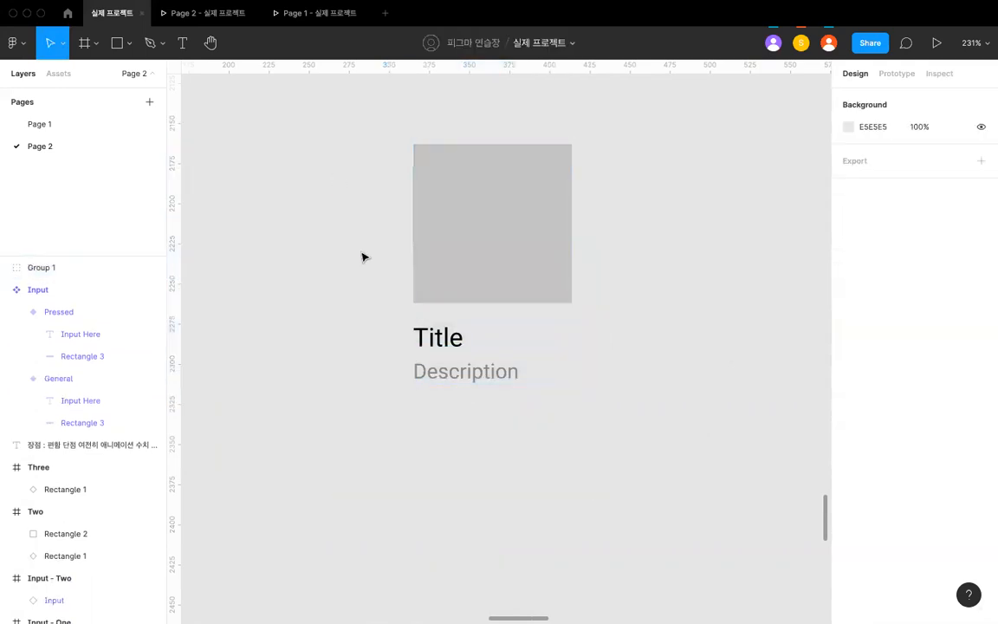
{"action": "scroll", "coordinate": [363, 256], "scroll_direction": "down", "scroll_amount": 5}
{"action": "left_click", "coordinate": [403, 247]}
{"action": "scroll", "coordinate": [403, 246], "scroll_direction": "left", "scroll_amount": 4}
{"action": "key", "text": "super+x"}
{"action": "left_click", "coordinate": [513, 319]}
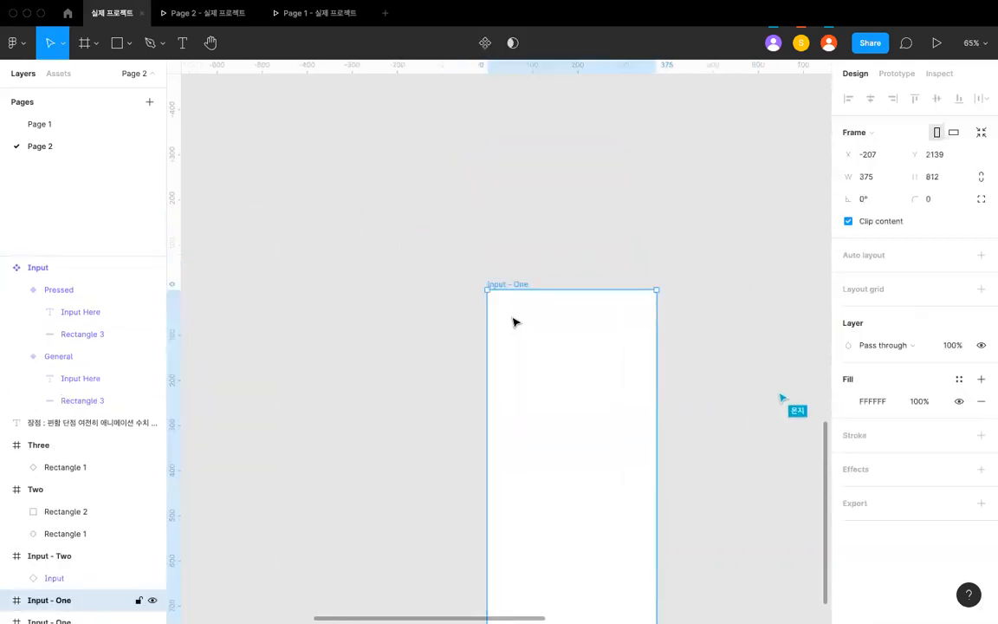
{"action": "key", "text": "super+v"}
- Position the card group near the frame's upper-left corner at X 31, Y 41
{"action": "left_click", "coordinate": [539, 265]}
{"action": "scroll", "coordinate": [541, 276], "scroll_direction": "down", "scroll_amount": 3}
{"action": "scroll", "coordinate": [579, 368], "scroll_direction": "up", "scroll_amount": 2}
{"action": "left_click_drag", "start_coordinate": [578, 367], "coordinate": [537, 266]}
{"action": "scroll", "coordinate": [537, 266], "scroll_direction": "up", "scroll_amount": 5}
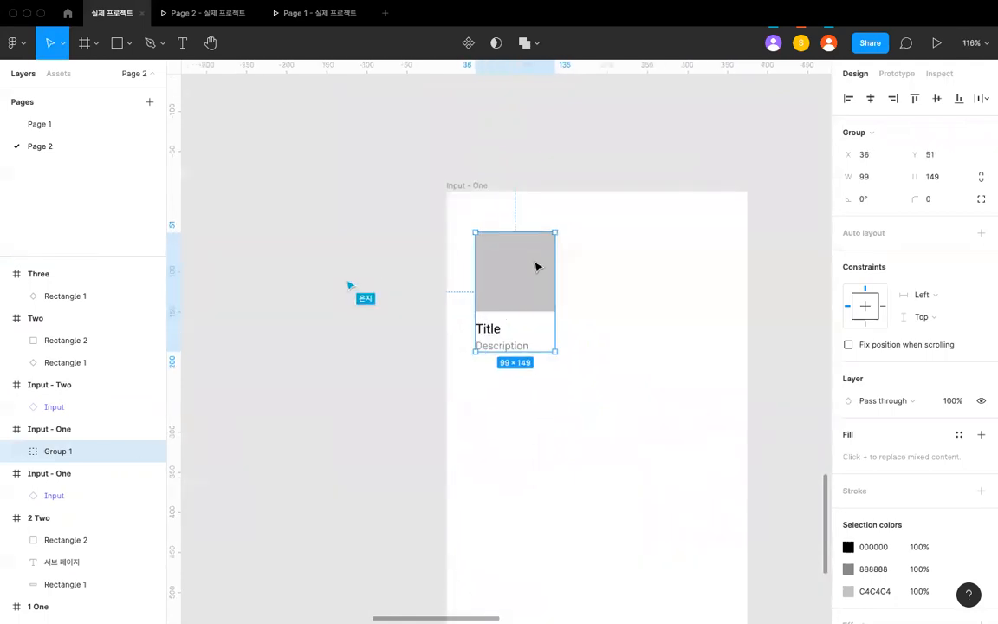
{"action": "left_click_drag", "start_coordinate": [531, 264], "coordinate": [527, 256]}
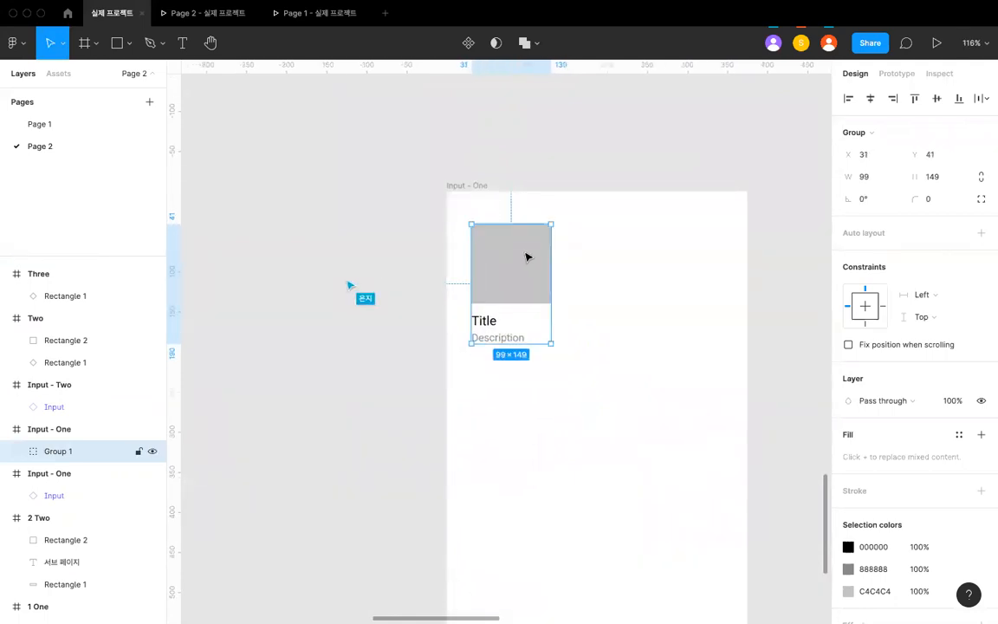
{"action": "scroll", "coordinate": [526, 256], "scroll_direction": "up", "scroll_amount": 2}
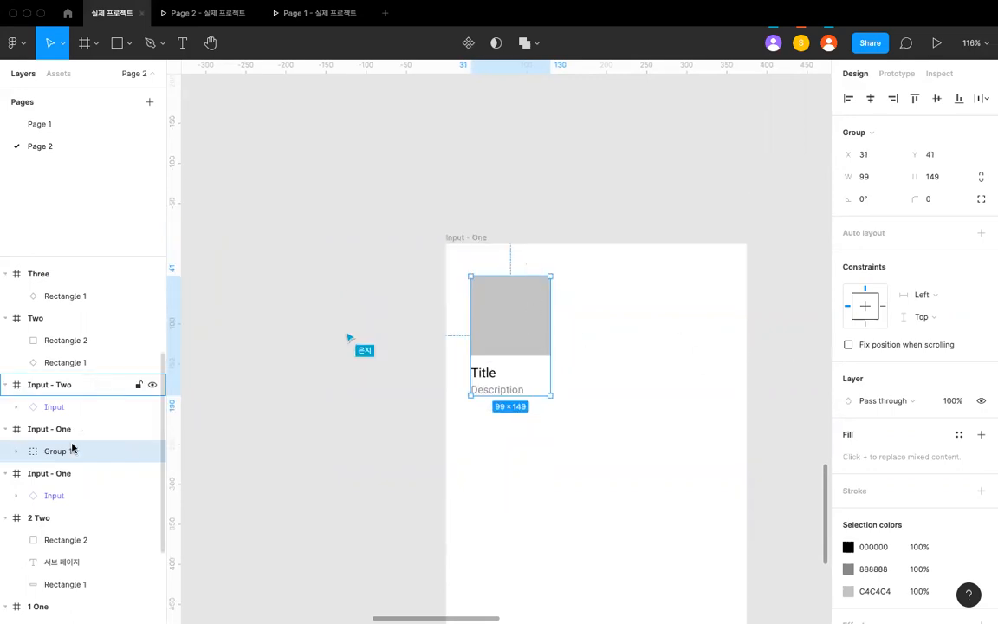
- Nest the card group inside a new group and rename the inner group as Box
{"action": "left_click", "coordinate": [412, 299]}
{"action": "left_click", "coordinate": [508, 304]}
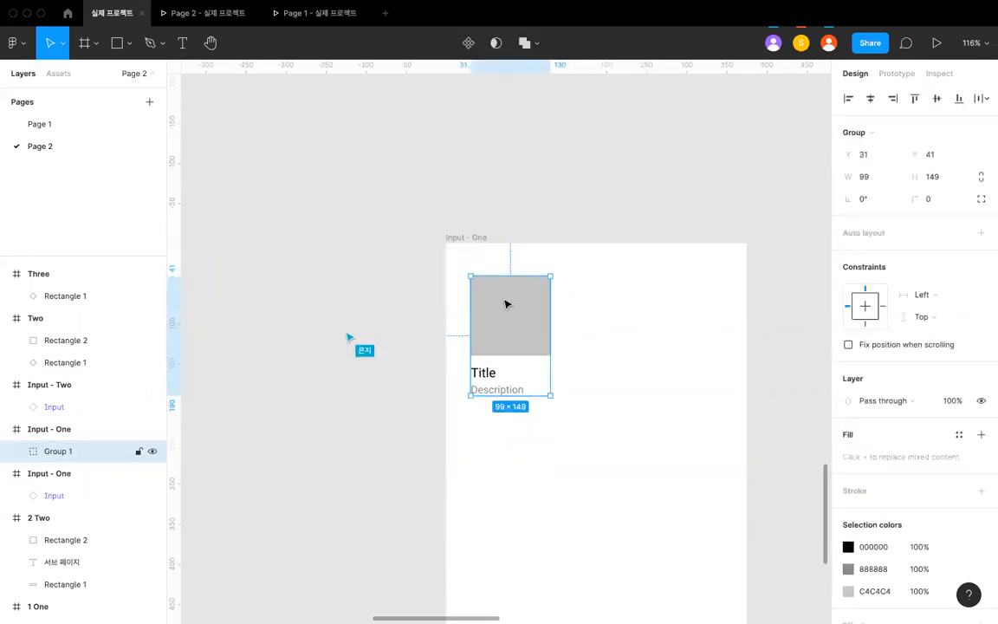
{"action": "double_click", "coordinate": [507, 306]}
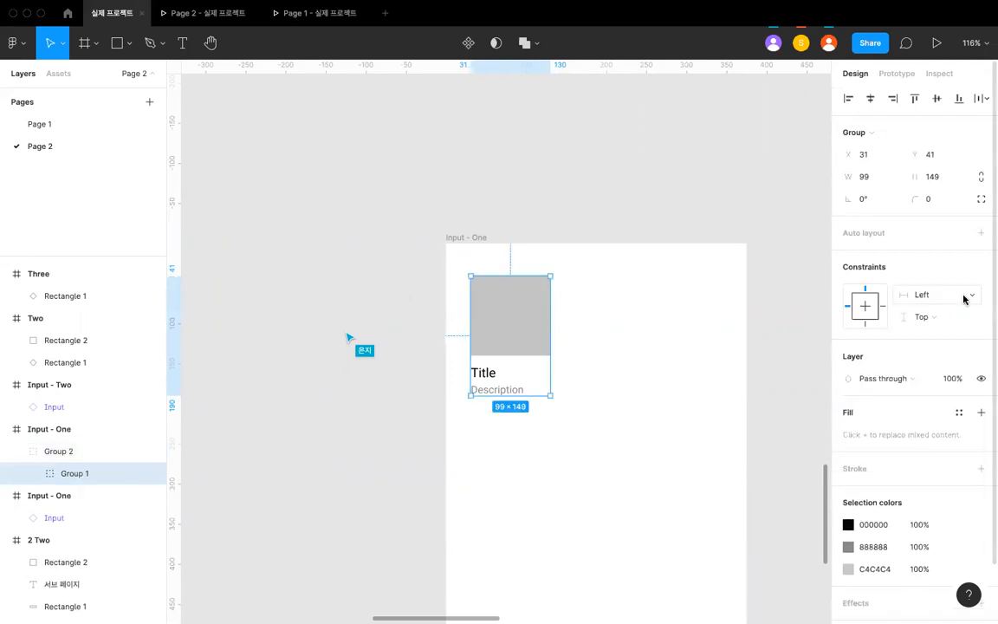
{"action": "double_click", "coordinate": [73, 473]}
{"action": "type", "text": "Box"}
{"action": "key", "text": "Return"}
- Rename the outer group as Container and give it a horizontal auto layout with 12 px item spacing
{"action": "left_click", "coordinate": [49, 455]}
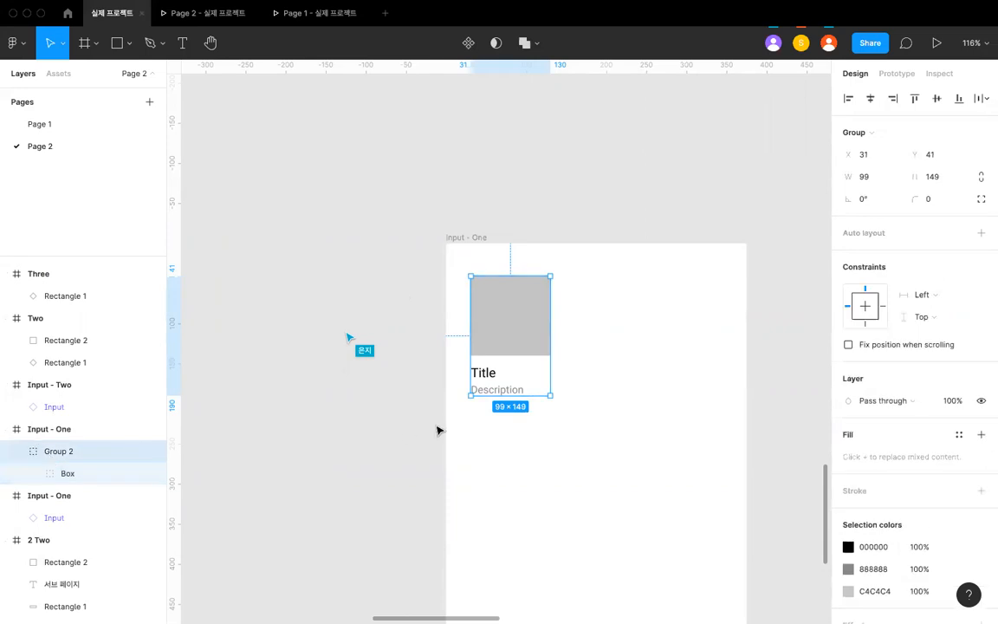
{"action": "key", "text": "super+r"}
{"action": "type", "text": "W"}
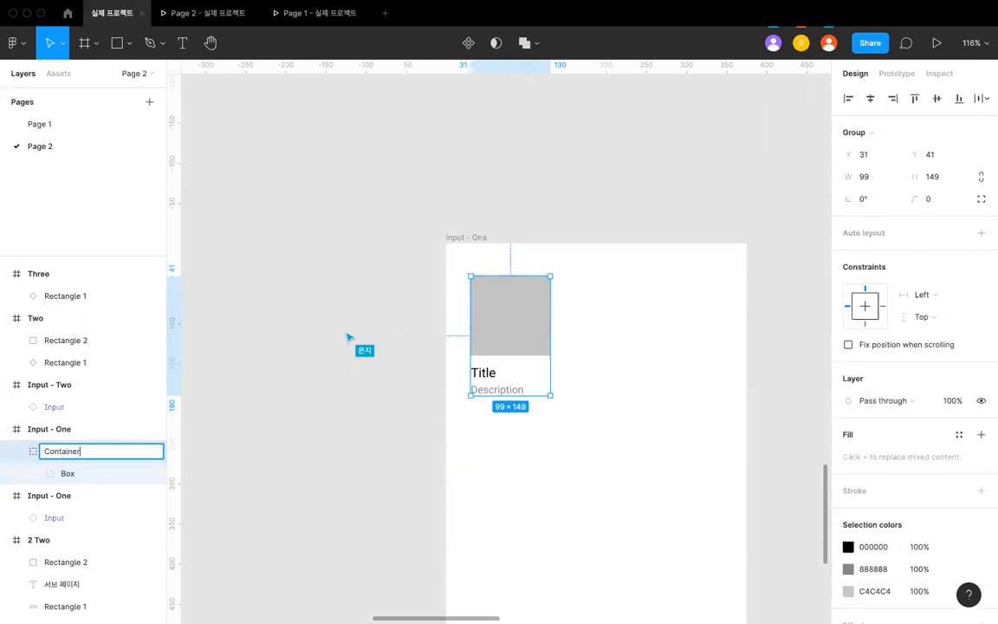
{"action": "type", "text": "ontainer"}
{"action": "key", "text": "Return"}
{"action": "left_click", "coordinate": [979, 232]}
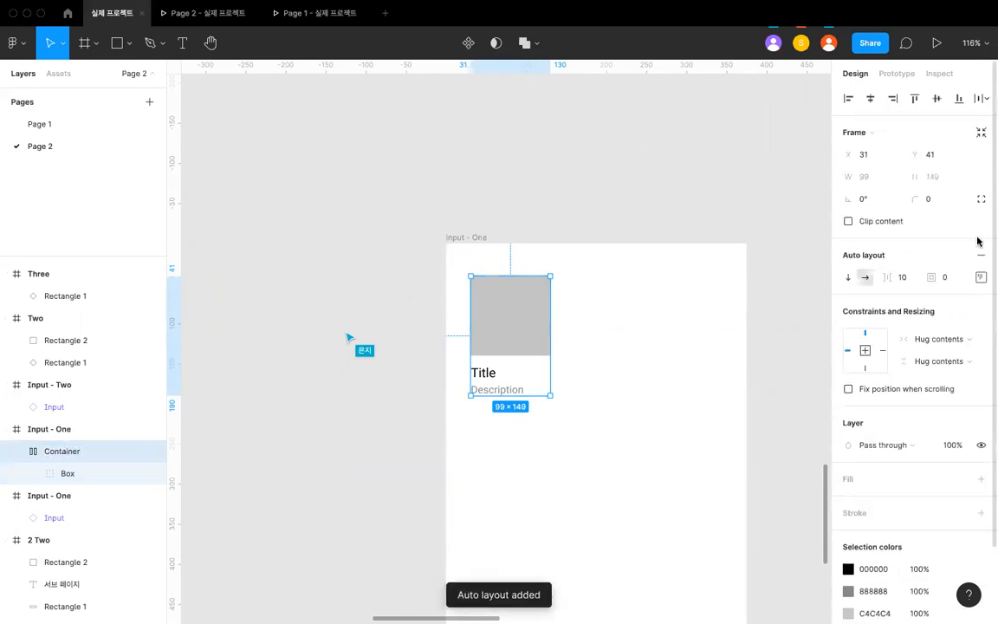
{"action": "left_click", "coordinate": [914, 279]}
{"action": "type", "text": "12"}
- Duplicate the Box inside the Container to make a row of five boxes
{"action": "left_click", "coordinate": [517, 338]}
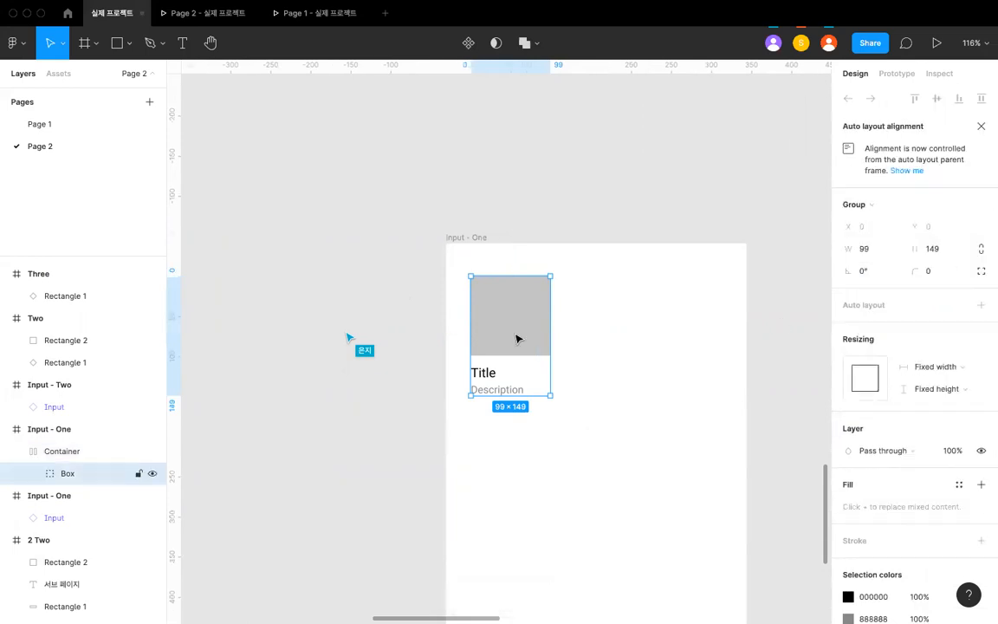
{"action": "key", "text": "super+d"}
{"action": "key", "text": "super+d"}
{"action": "key", "text": "super+d"}
{"action": "key", "text": "super+d"}
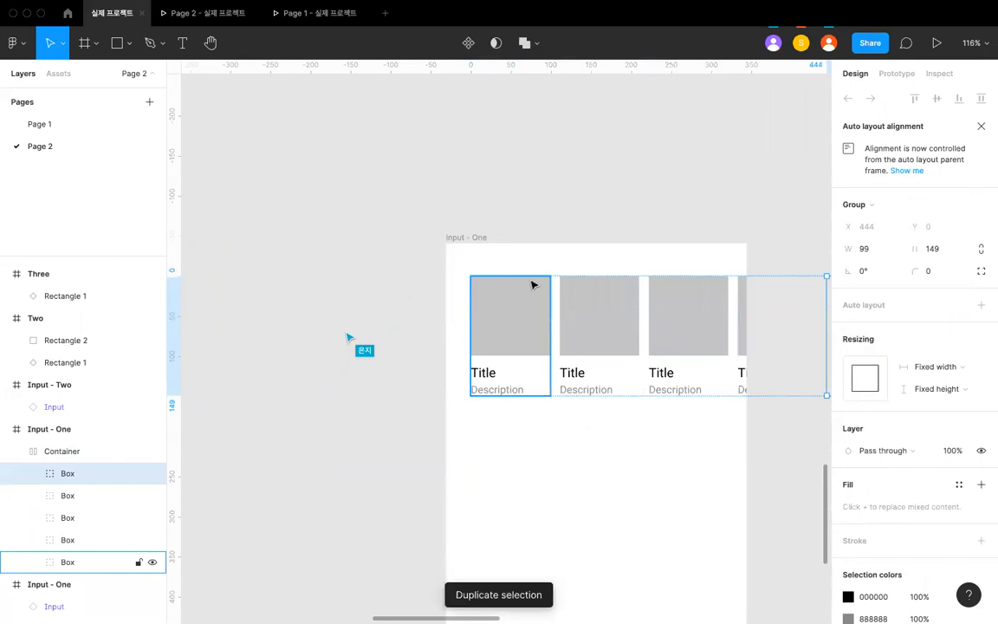
{"action": "left_click", "coordinate": [535, 246]}
{"action": "left_click", "coordinate": [535, 345]}
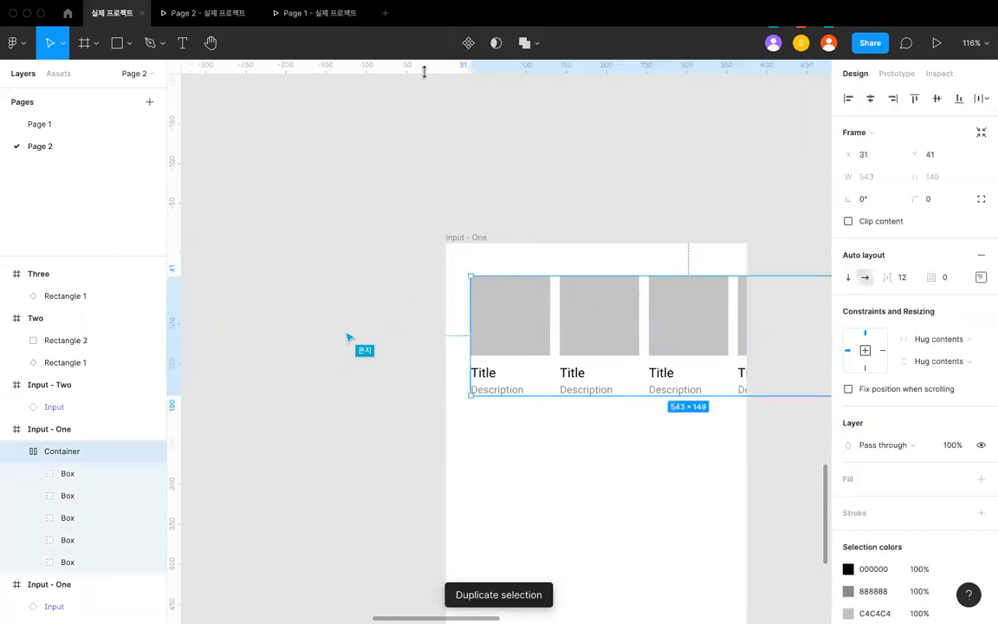
- Rename the frame holding the Container as "Contaiern Exaple"
{"action": "left_click", "coordinate": [485, 215]}
{"action": "left_click", "coordinate": [472, 245]}
{"action": "scroll", "coordinate": [461, 236], "scroll_direction": "down", "scroll_amount": 3}
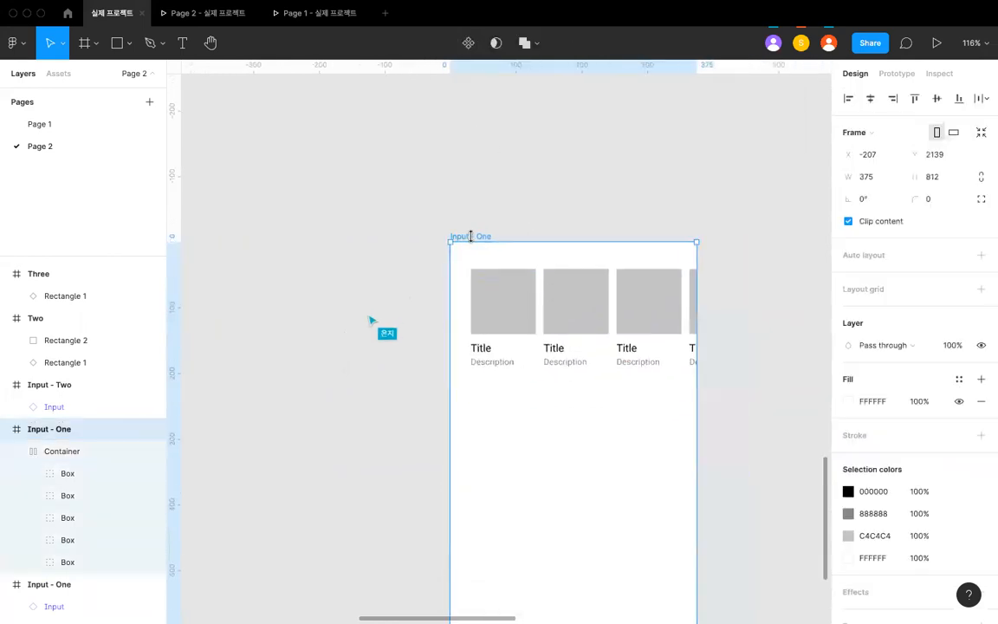
{"action": "key", "text": "super+r"}
{"action": "type", "text": "d"}
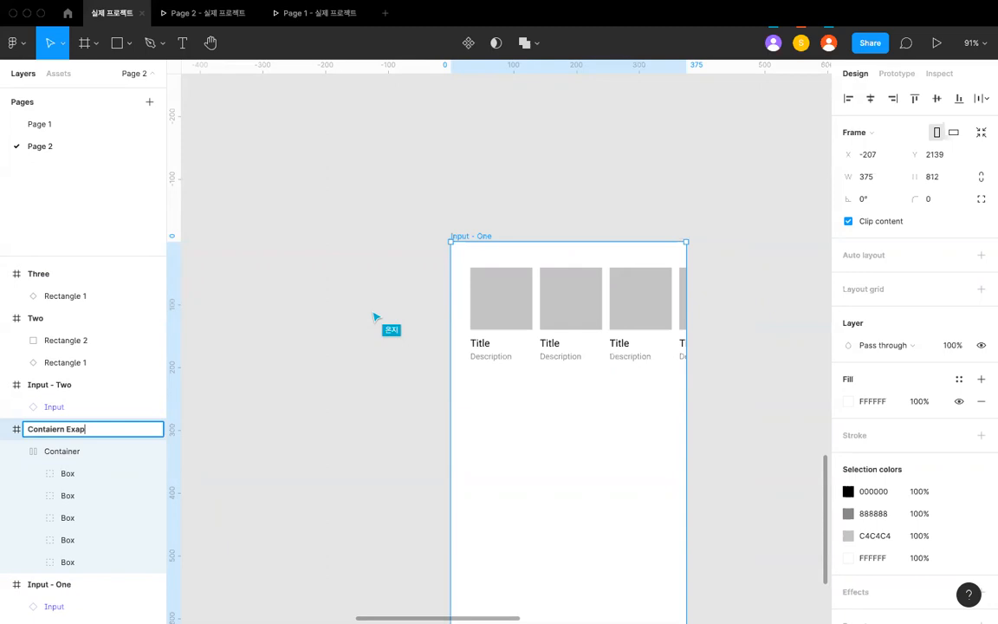
{"action": "key", "text": "Return"}
- Set the prototype's starting frame to Contaiern Exaple
{"action": "left_click", "coordinate": [431, 178]}
{"action": "left_click", "coordinate": [497, 273]}
{"action": "left_click", "coordinate": [493, 222]}
{"action": "left_click", "coordinate": [897, 73]}
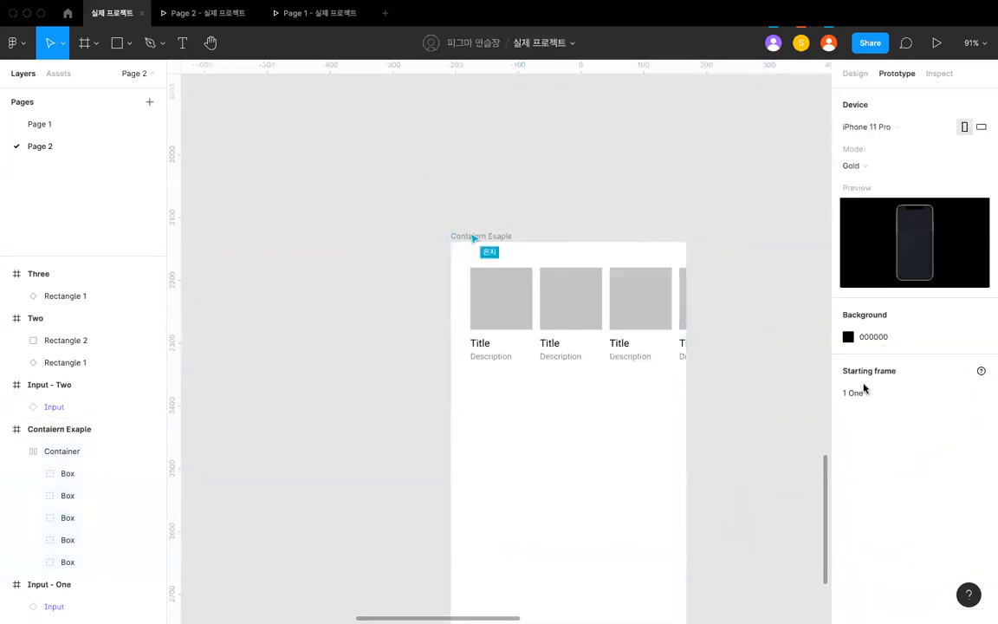
{"action": "left_click", "coordinate": [864, 392]}
{"action": "left_click", "coordinate": [877, 426]}
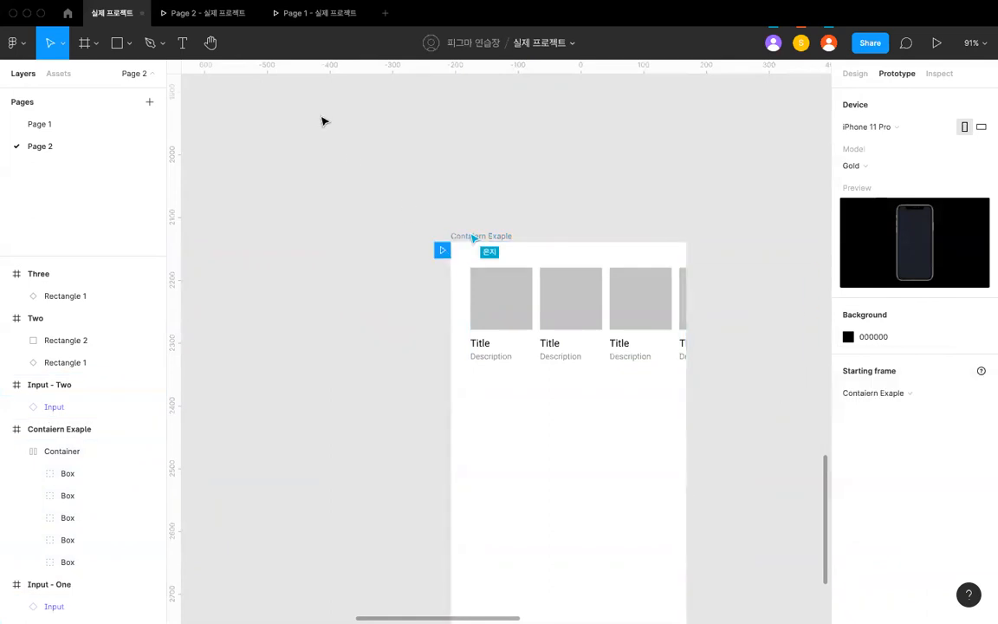
- Rename the phone frame holding the row of boxes as "Container Exaple"
{"action": "double_click", "coordinate": [462, 235]}
{"action": "key", "text": "Right"}
{"action": "key", "text": "Left"}
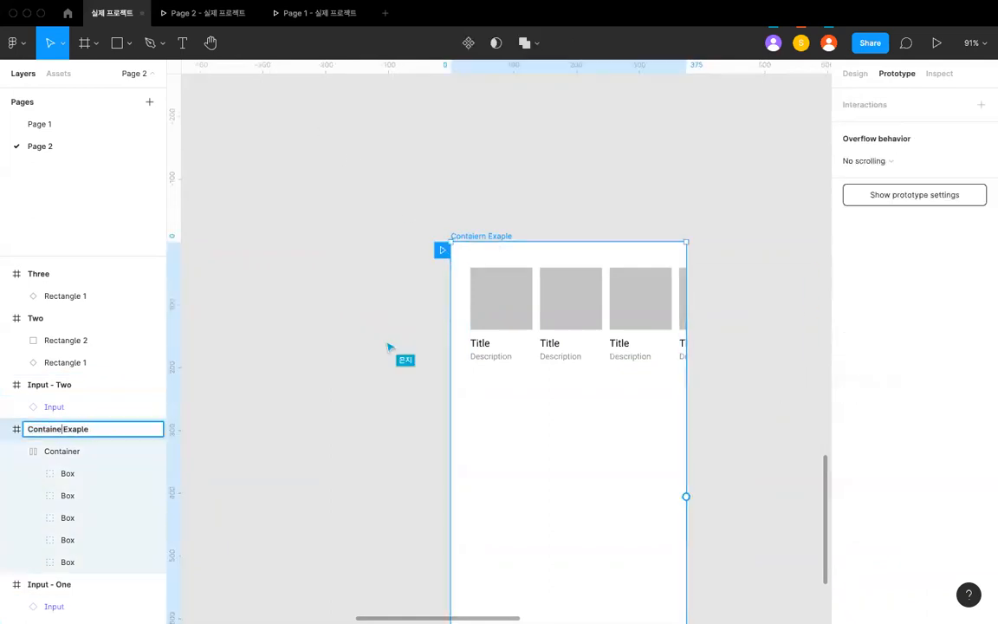
{"action": "key", "text": "Return"}
- Restart the Page 2 prototype preview to view the starting frame, and return to the design file
{"action": "left_click", "coordinate": [206, 19]}
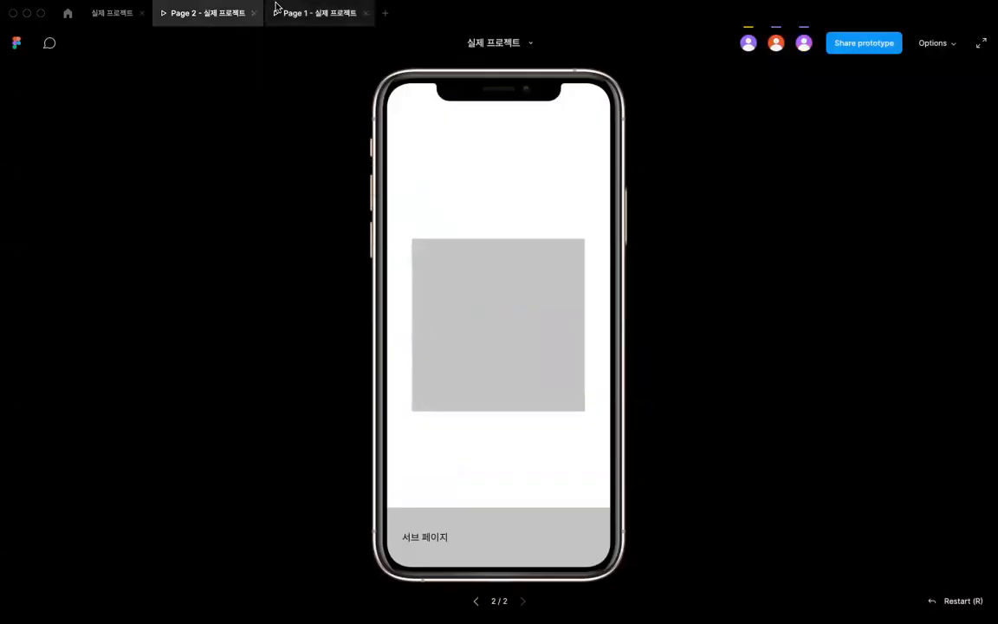
{"action": "left_click", "coordinate": [302, 20]}
{"action": "left_click", "coordinate": [238, 20]}
{"action": "key", "text": "r"}
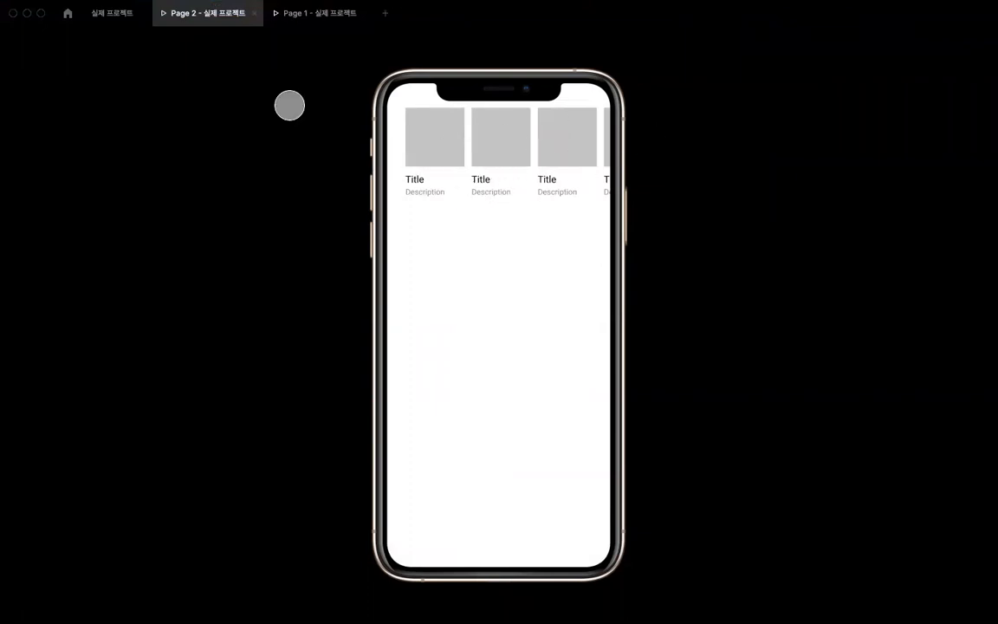
{"action": "left_click", "coordinate": [113, 13]}
- Set the overflow behavior of the Container to Horizontal scrolling
{"action": "left_click", "coordinate": [550, 327]}
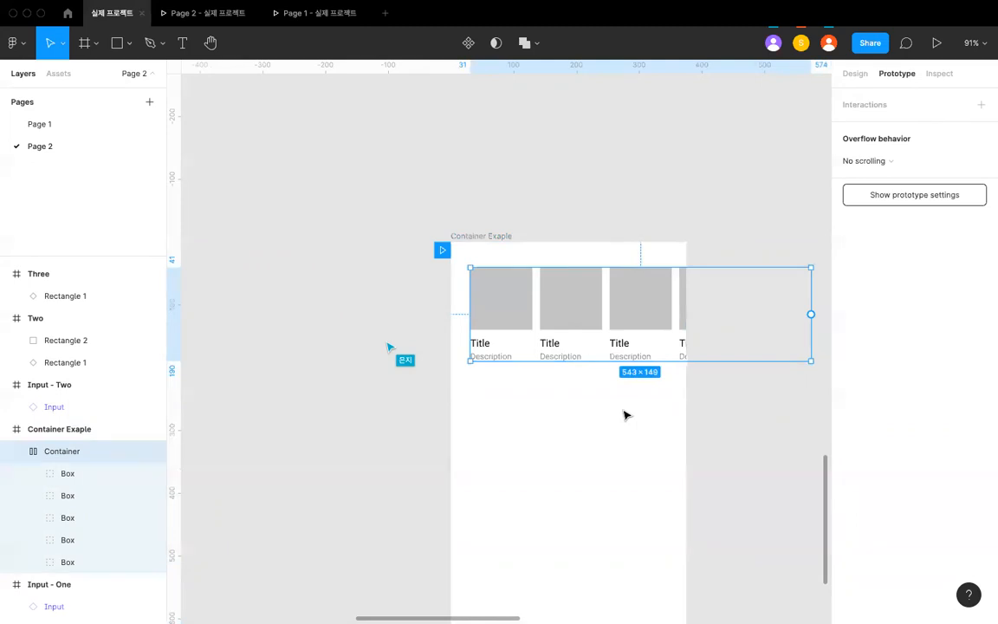
{"action": "scroll", "coordinate": [625, 407], "scroll_direction": "up", "scroll_amount": 3}
{"action": "scroll", "coordinate": [563, 210], "scroll_direction": "down", "scroll_amount": 2}
{"action": "scroll", "coordinate": [563, 210], "scroll_direction": "up", "scroll_amount": 3}
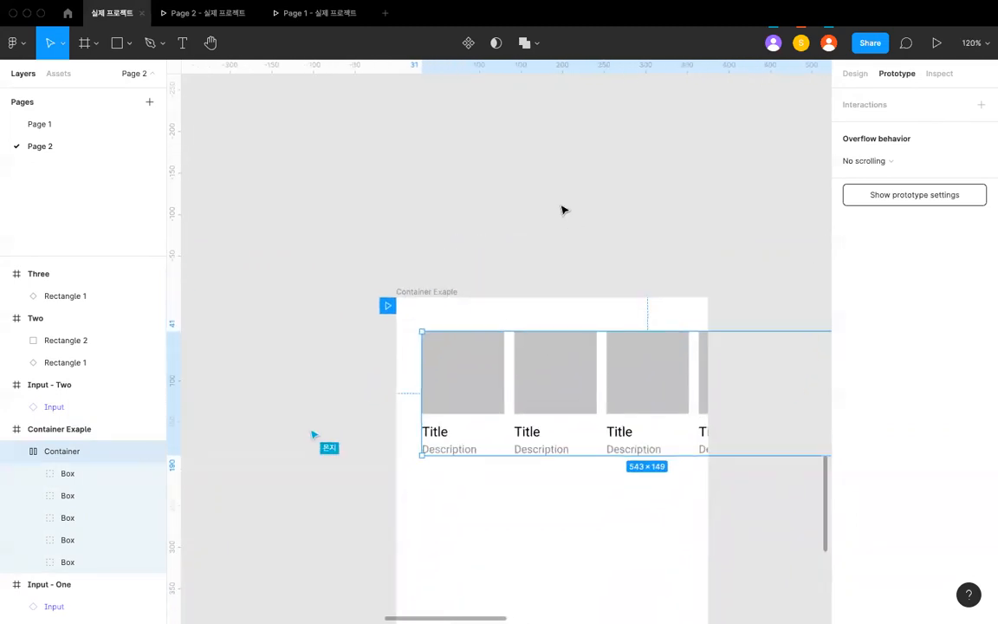
{"action": "left_click", "coordinate": [492, 244]}
{"action": "left_click", "coordinate": [488, 375]}
{"action": "scroll", "coordinate": [462, 392], "scroll_direction": "down", "scroll_amount": 3}
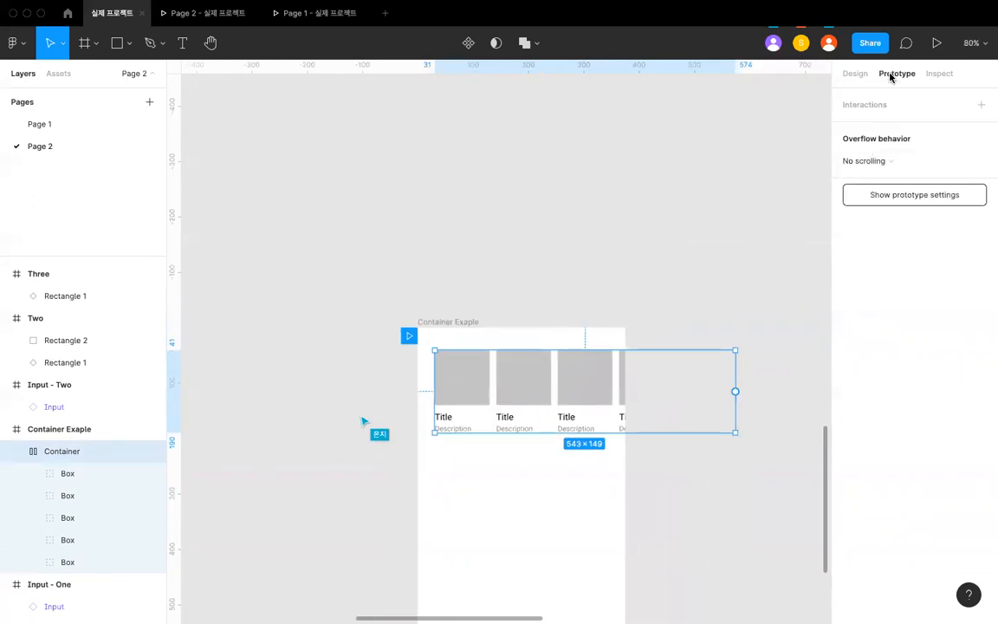
{"action": "left_click", "coordinate": [886, 161]}
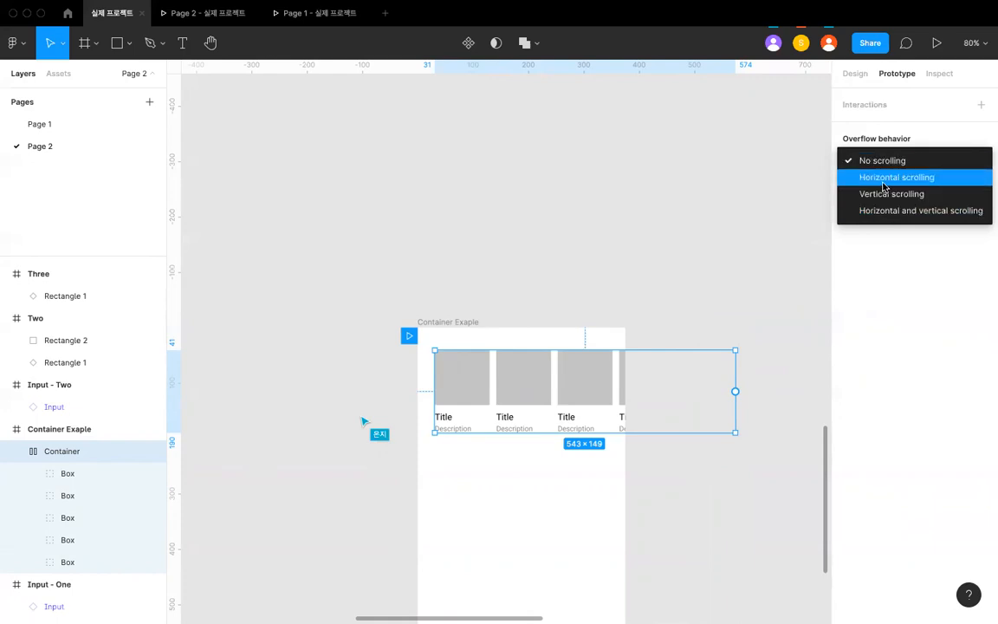
{"action": "left_click", "coordinate": [883, 177]}
{"action": "scroll", "coordinate": [762, 259], "scroll_direction": "down", "scroll_amount": 2}
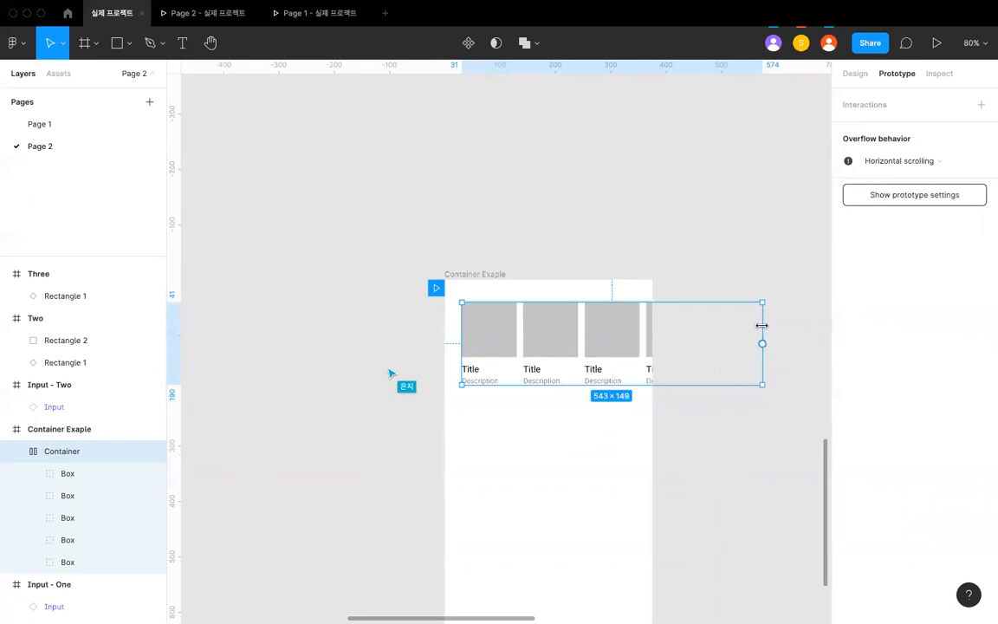
{"action": "left_click_drag", "start_coordinate": [761, 325], "coordinate": [637, 325]}
{"action": "key", "text": "super+z"}
- Check the Page 2 preview, and narrow the Container to 344 px wide so it ends at the phone frame's edge
{"action": "left_click", "coordinate": [246, 19]}
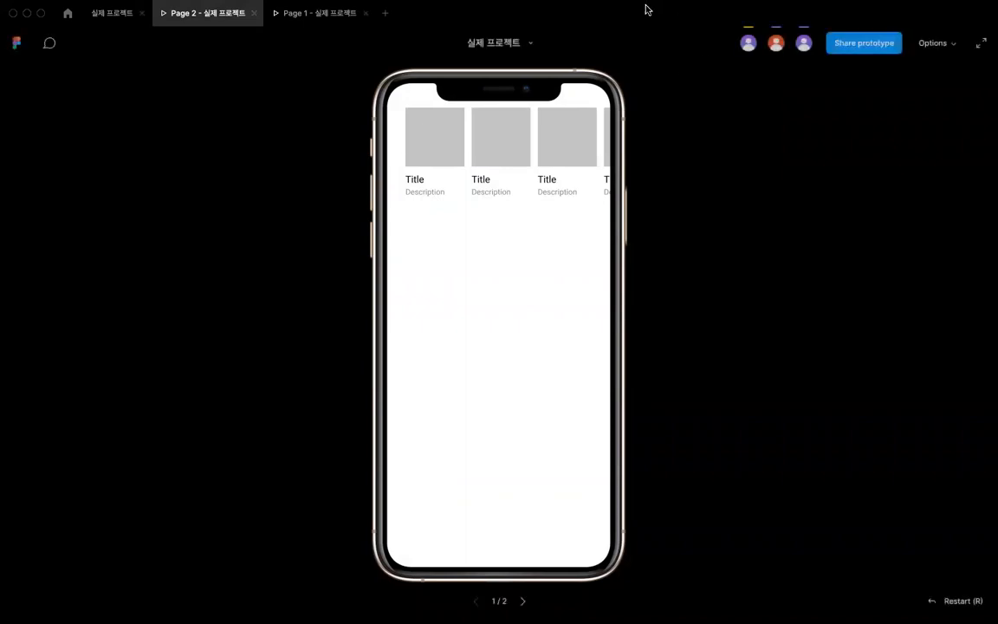
{"action": "left_click", "coordinate": [112, 14]}
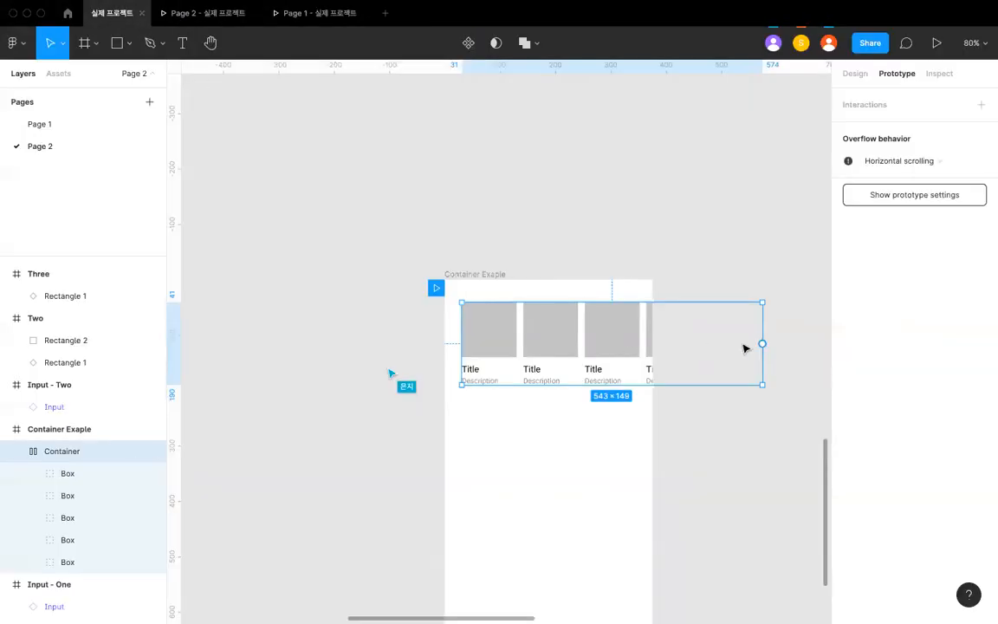
{"action": "left_click_drag", "start_coordinate": [762, 325], "coordinate": [650, 322]}
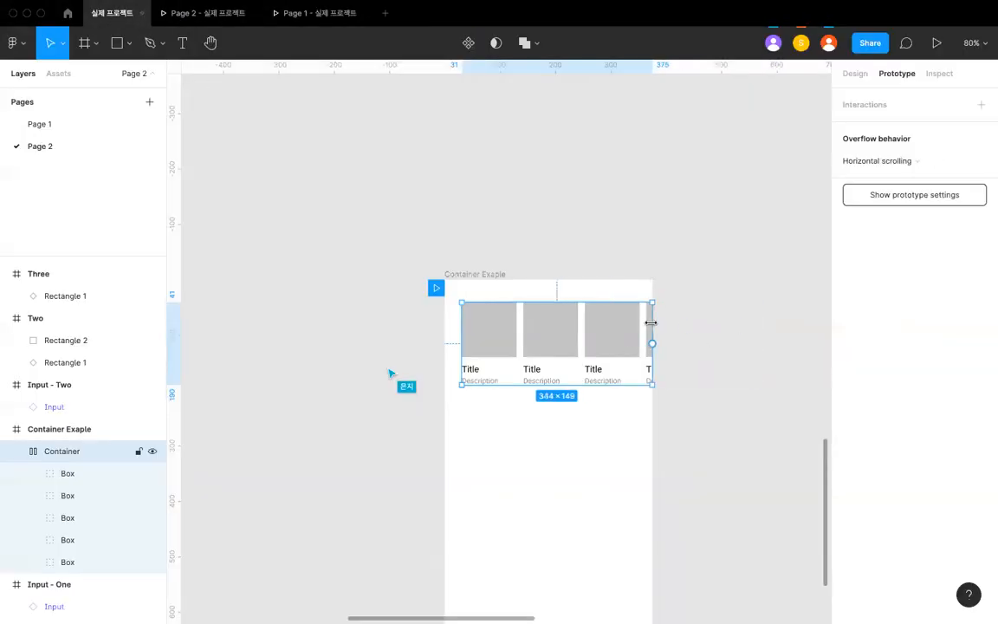
{"action": "scroll", "coordinate": [650, 322], "scroll_direction": "up", "scroll_amount": 3}
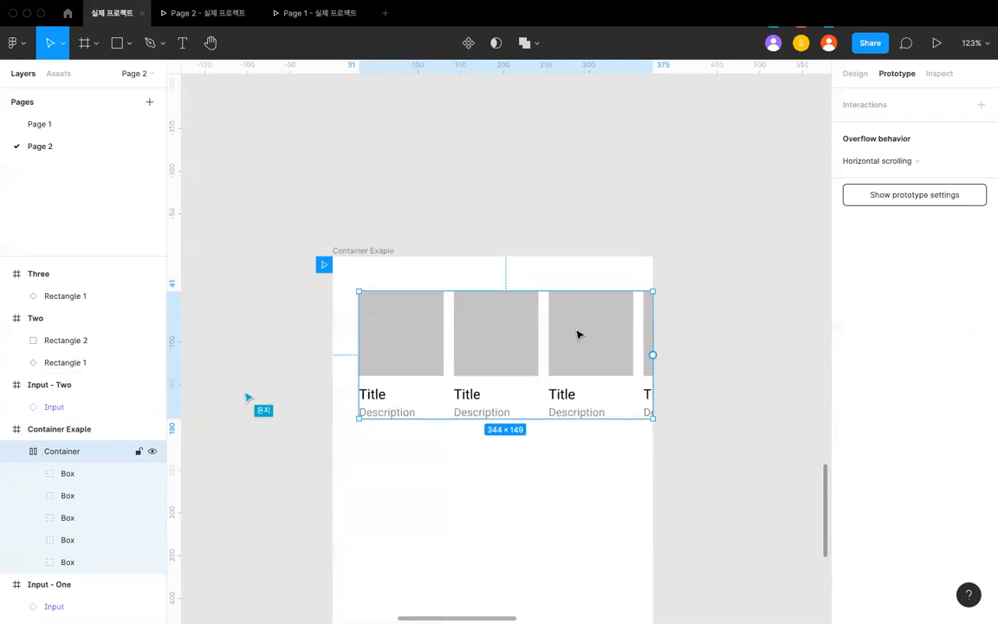
- Test the horizontal scrolling of the card row in the Page 2 prototype preview
{"action": "left_click", "coordinate": [212, 15]}
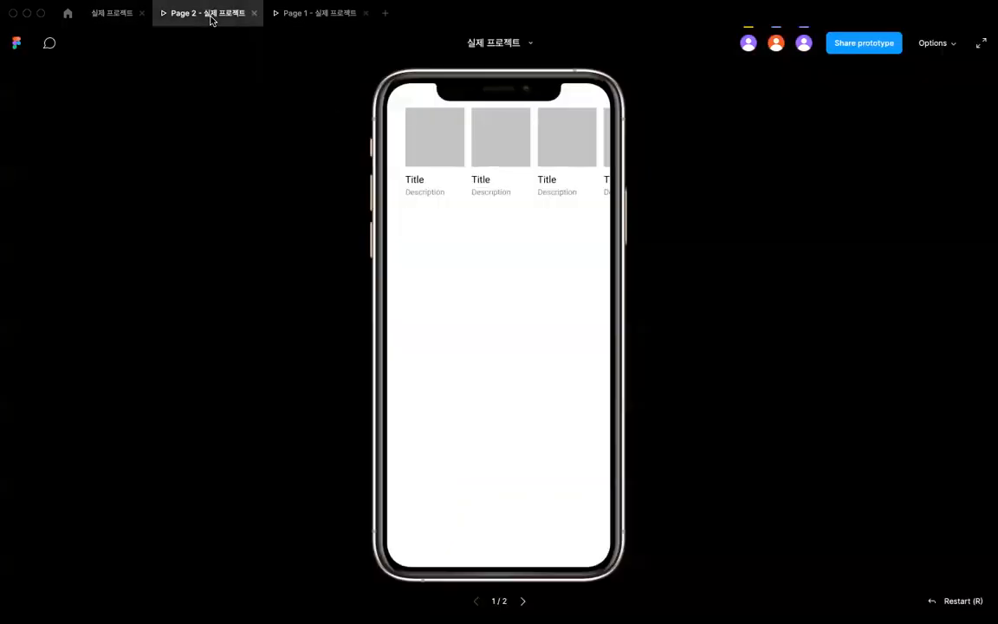
{"action": "scroll", "coordinate": [490, 169], "scroll_direction": "right", "scroll_amount": 2}
{"action": "scroll", "coordinate": [489, 167], "scroll_direction": "left", "scroll_amount": 2}
{"action": "scroll", "coordinate": [489, 167], "scroll_direction": "right", "scroll_amount": 2}
{"action": "scroll", "coordinate": [490, 167], "scroll_direction": "left", "scroll_amount": 2}
{"action": "scroll", "coordinate": [489, 167], "scroll_direction": "right", "scroll_amount": 2}
{"action": "scroll", "coordinate": [489, 167], "scroll_direction": "left", "scroll_amount": 2}
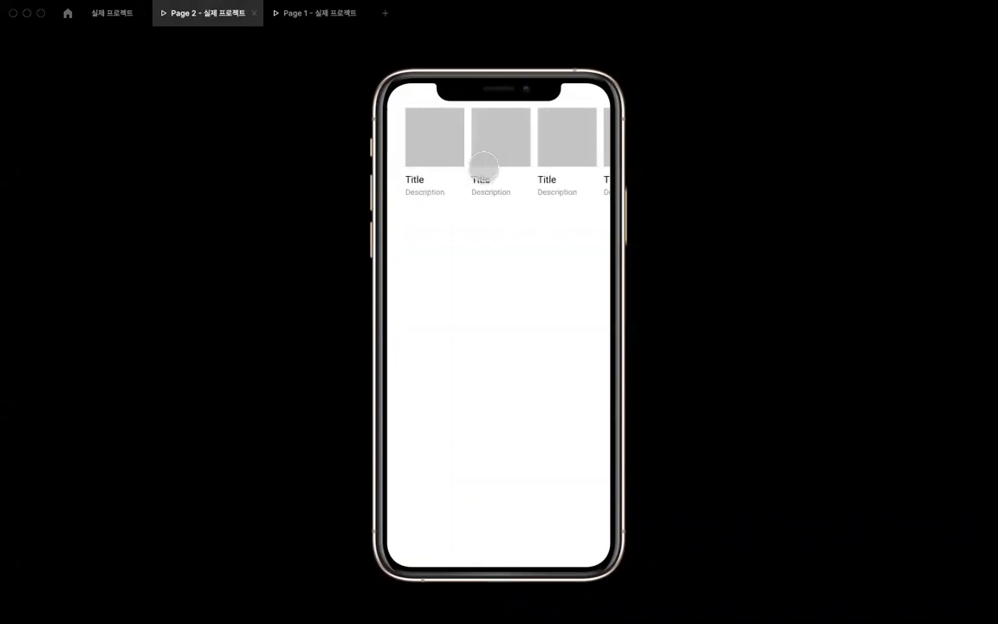
{"action": "left_click", "coordinate": [111, 13]}
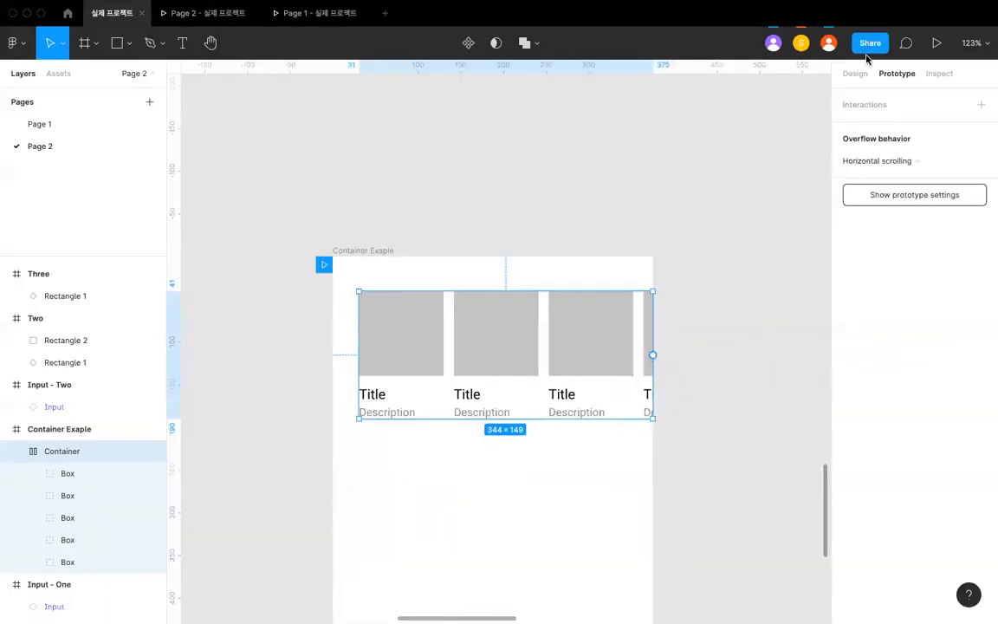
- Set the Container's width to 320 and test how the row scrolls in the prototype preview
{"action": "left_click", "coordinate": [855, 73]}
{"action": "left_click", "coordinate": [868, 176]}
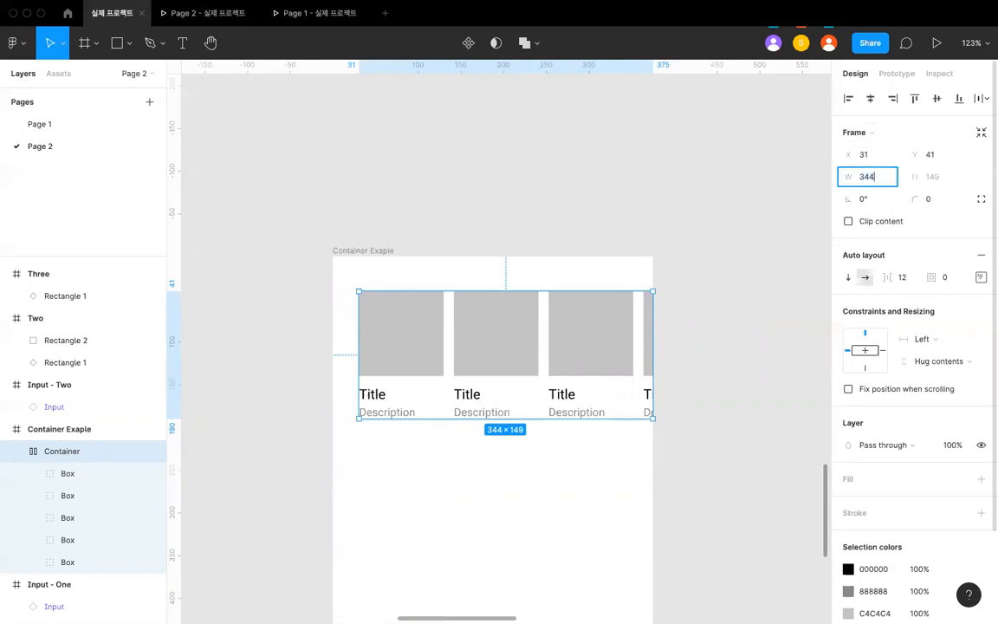
{"action": "left_click", "coordinate": [221, 14]}
{"action": "scroll", "coordinate": [472, 186], "scroll_direction": "right", "scroll_amount": 3}
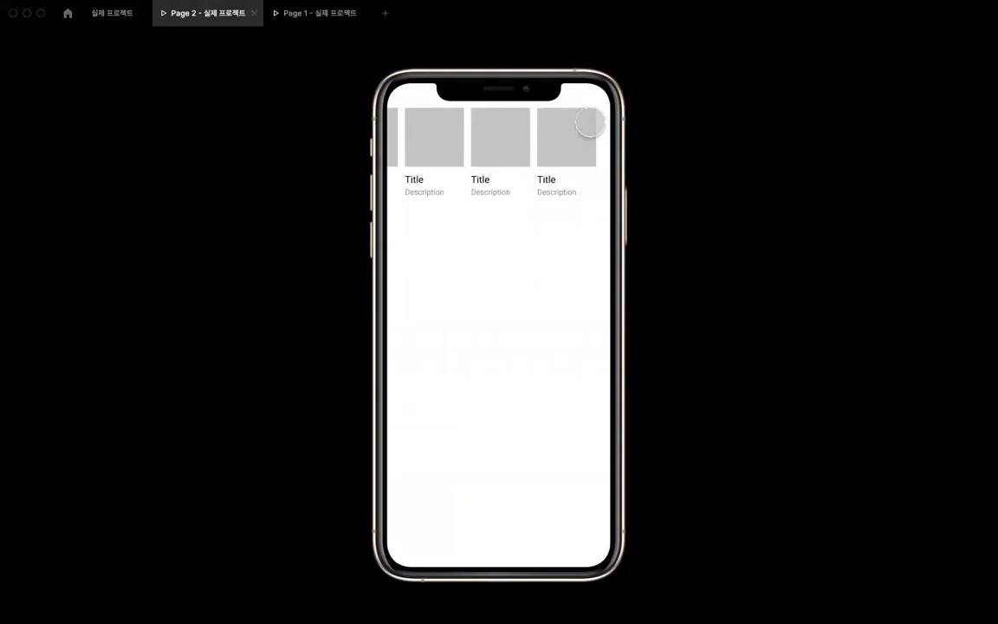
{"action": "scroll", "coordinate": [590, 128], "scroll_direction": "left", "scroll_amount": 3}
{"action": "scroll", "coordinate": [590, 128], "scroll_direction": "right", "scroll_amount": 3}
{"action": "left_click", "coordinate": [113, 12]}
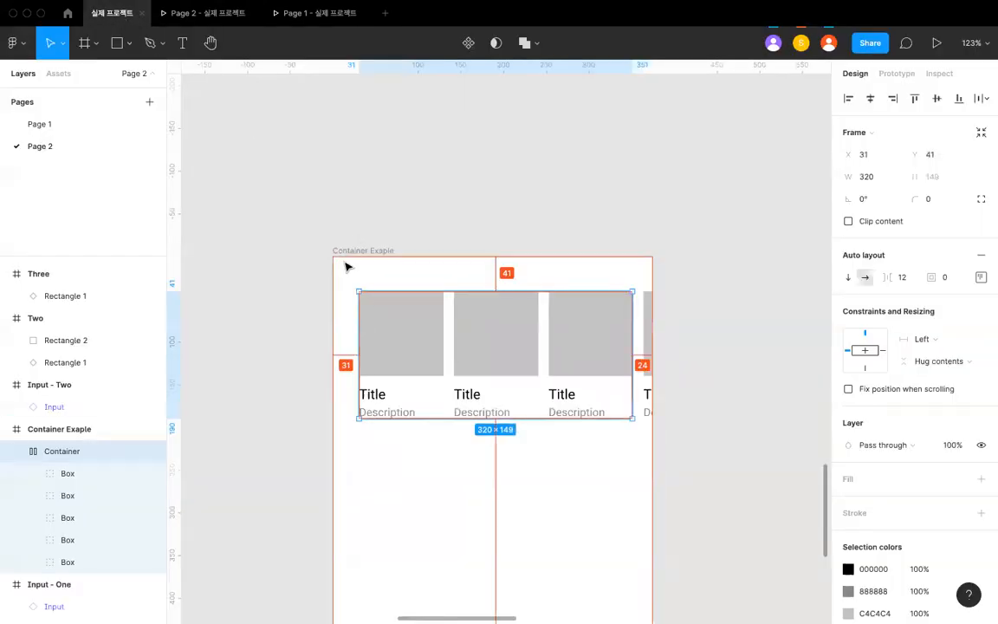
- Move the Container to X 24 inside the phone frame and test the scrolling in the preview
{"action": "left_click", "coordinate": [339, 218]}
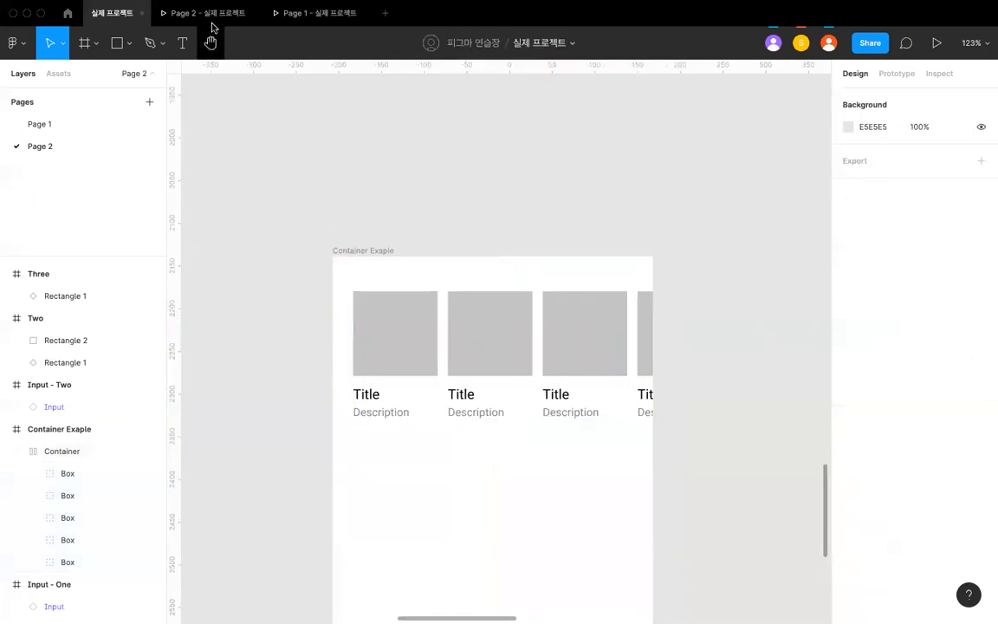
{"action": "left_click", "coordinate": [207, 13]}
{"action": "scroll", "coordinate": [470, 163], "scroll_direction": "right", "scroll_amount": 3}
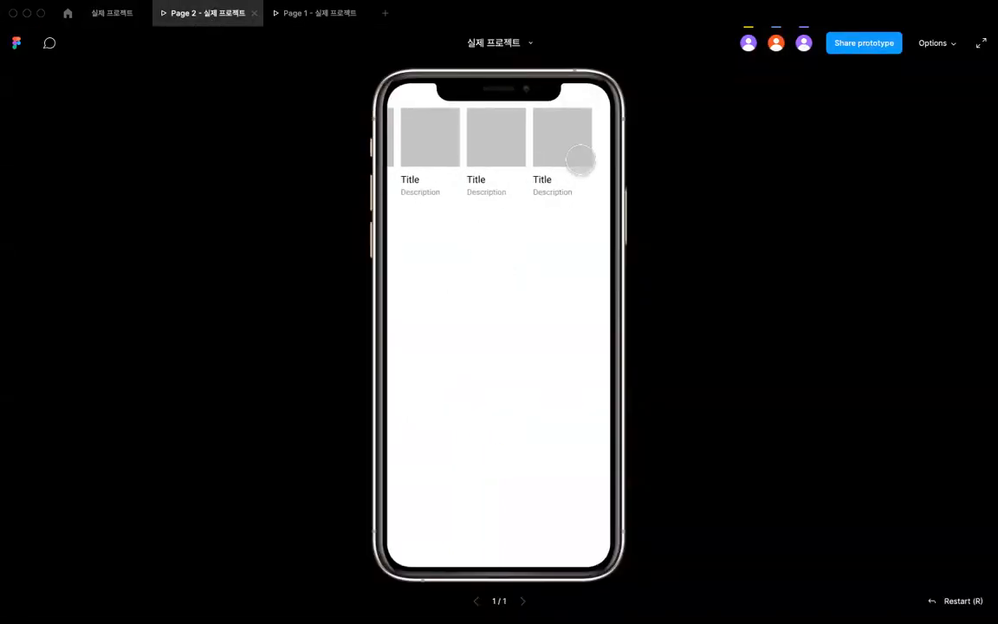
{"action": "left_click", "coordinate": [128, 19]}
- Set the Container's width to 327 and check the card row in the prototype preview
{"action": "left_click", "coordinate": [597, 349]}
{"action": "left_click", "coordinate": [587, 248]}
{"action": "left_click", "coordinate": [563, 332]}
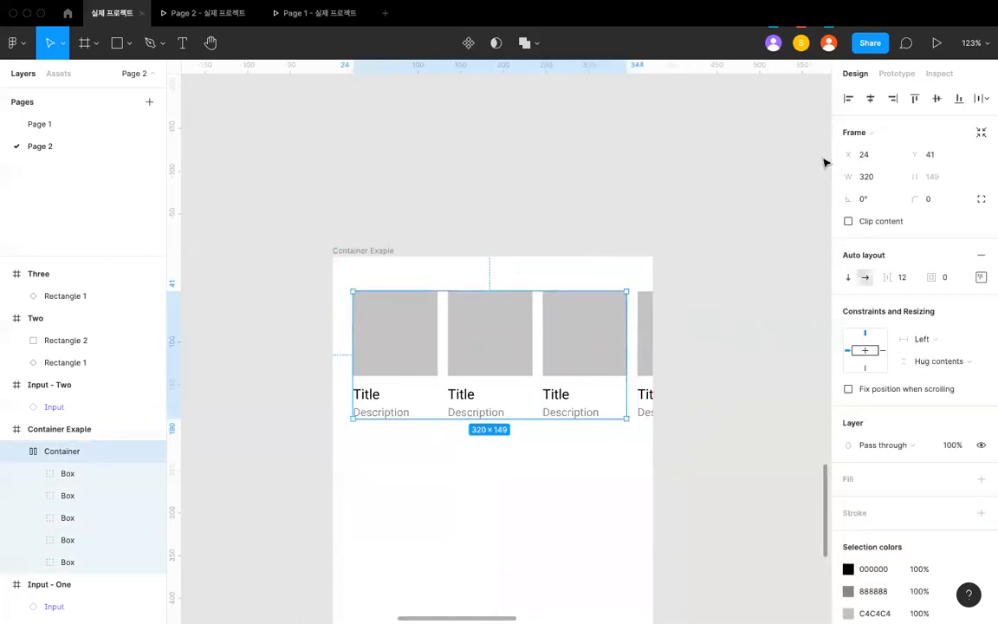
{"action": "left_click", "coordinate": [867, 176]}
{"action": "key", "text": "Return"}
{"action": "left_click", "coordinate": [232, 12]}
{"action": "scroll", "coordinate": [530, 145], "scroll_direction": "left", "scroll_amount": 3}
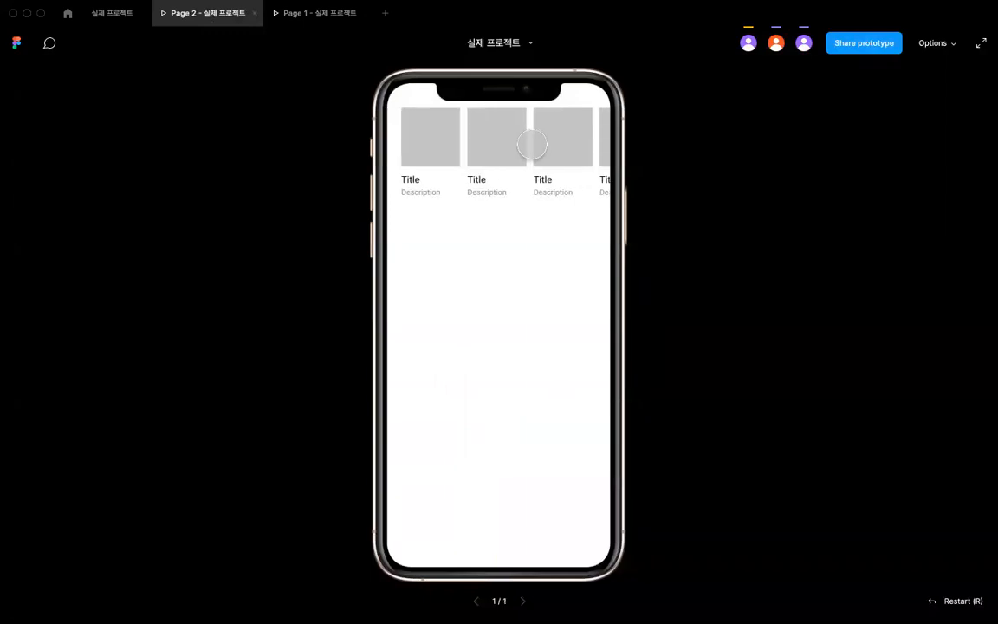
- Duplicate the Container and place the copy below the original row, at Y 278
{"action": "left_click", "coordinate": [118, 16]}
{"action": "scroll", "coordinate": [299, 256], "scroll_direction": "down", "scroll_amount": 3}
{"action": "left_click", "coordinate": [299, 255]}
{"action": "scroll", "coordinate": [303, 243], "scroll_direction": "down", "scroll_amount": 2}
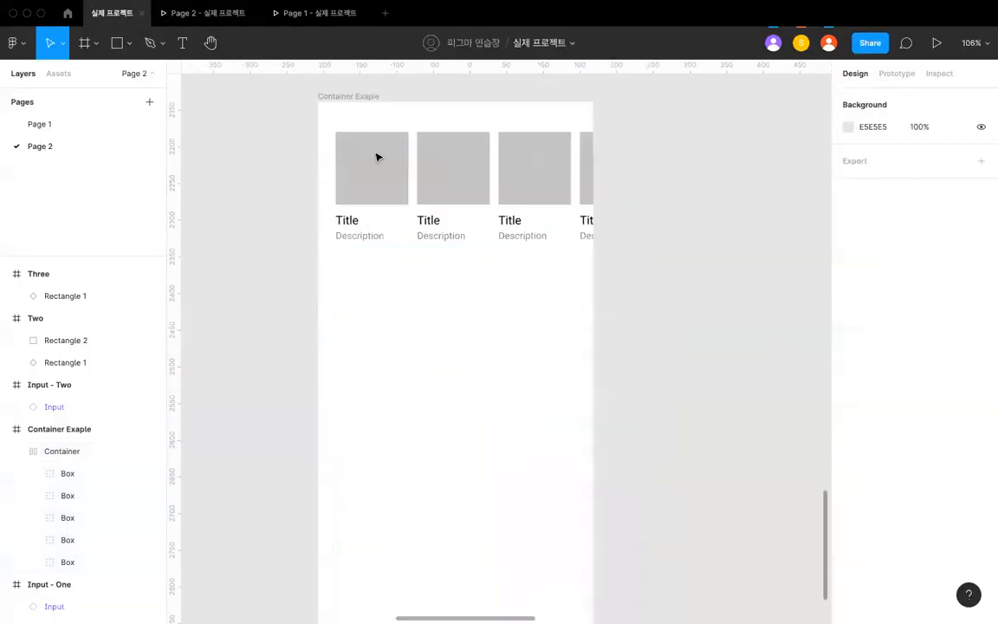
{"action": "left_click", "coordinate": [377, 157]}
{"action": "scroll", "coordinate": [390, 138], "scroll_direction": "down", "scroll_amount": 1}
{"action": "key", "text": "ctrl+d"}
{"action": "left_click_drag", "start_coordinate": [389, 137], "coordinate": [387, 310]}
{"action": "scroll", "coordinate": [405, 265], "scroll_direction": "down", "scroll_amount": 2}
{"action": "left_click", "coordinate": [410, 262]}
{"action": "left_click", "coordinate": [419, 248]}
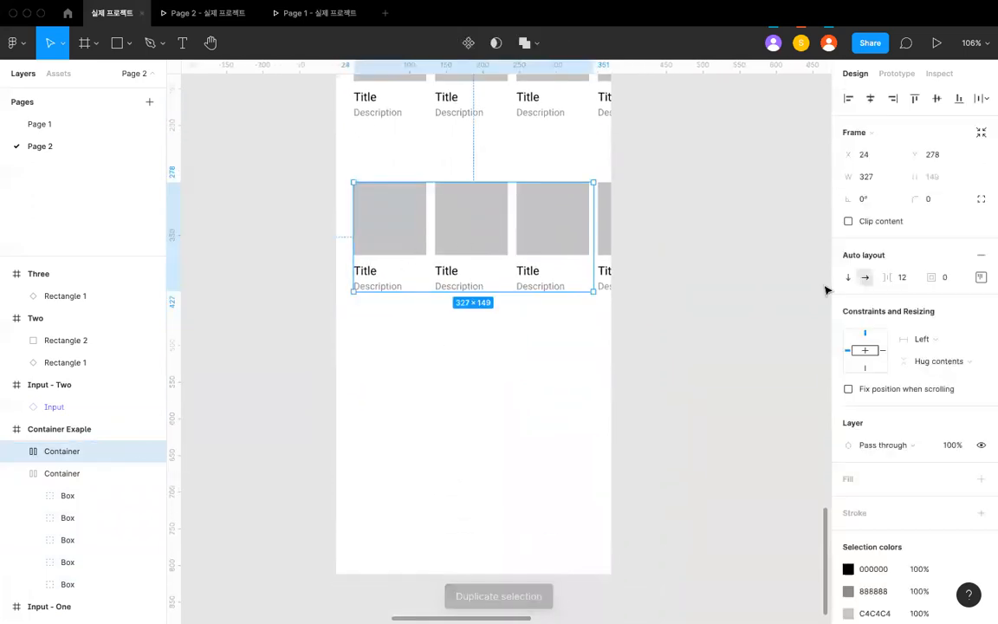
- Switch the duplicated Container to a vertical auto layout and set its overflow behavior to Vertical scrolling
{"action": "left_click", "coordinate": [848, 277]}
{"action": "left_click", "coordinate": [415, 252]}
{"action": "left_click", "coordinate": [415, 253]}
{"action": "left_click", "coordinate": [897, 74]}
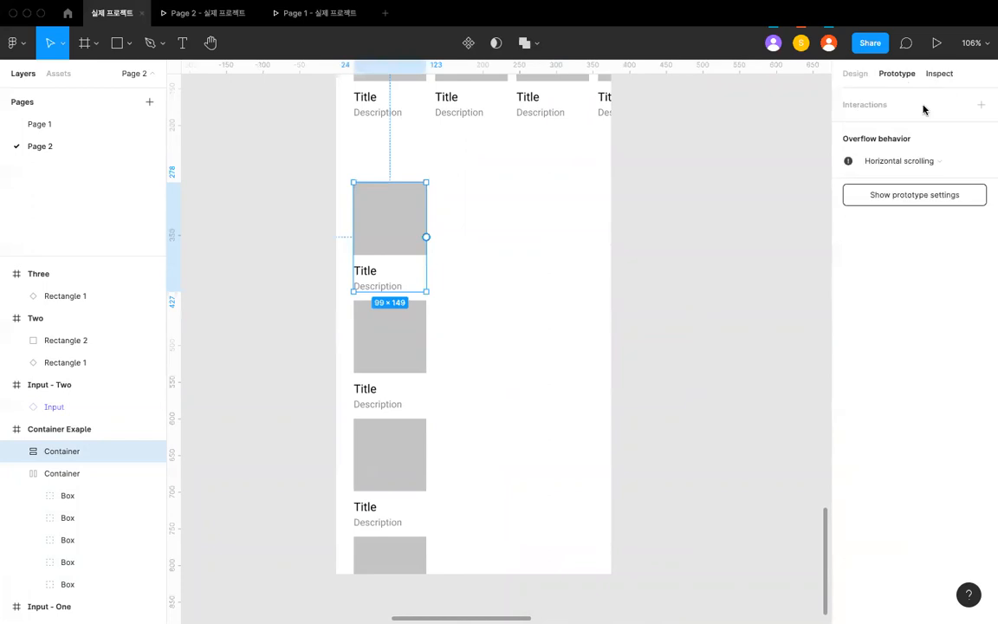
{"action": "left_click", "coordinate": [901, 161]}
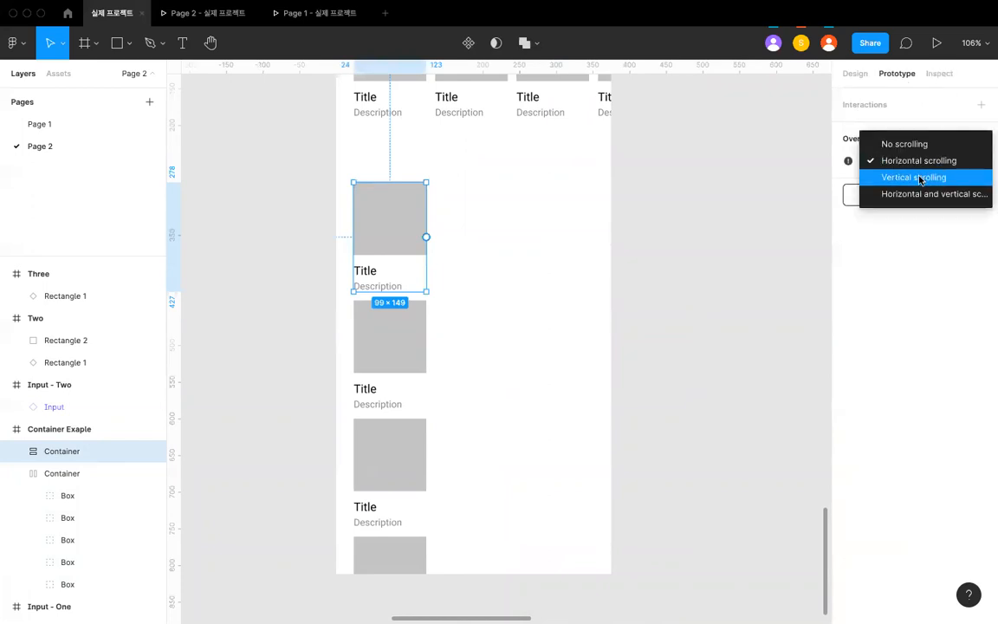
{"action": "left_click", "coordinate": [919, 179]}
- Test the vertical scrolling of the lower card column in the Page 2 prototype preview
{"action": "left_click", "coordinate": [190, 13]}
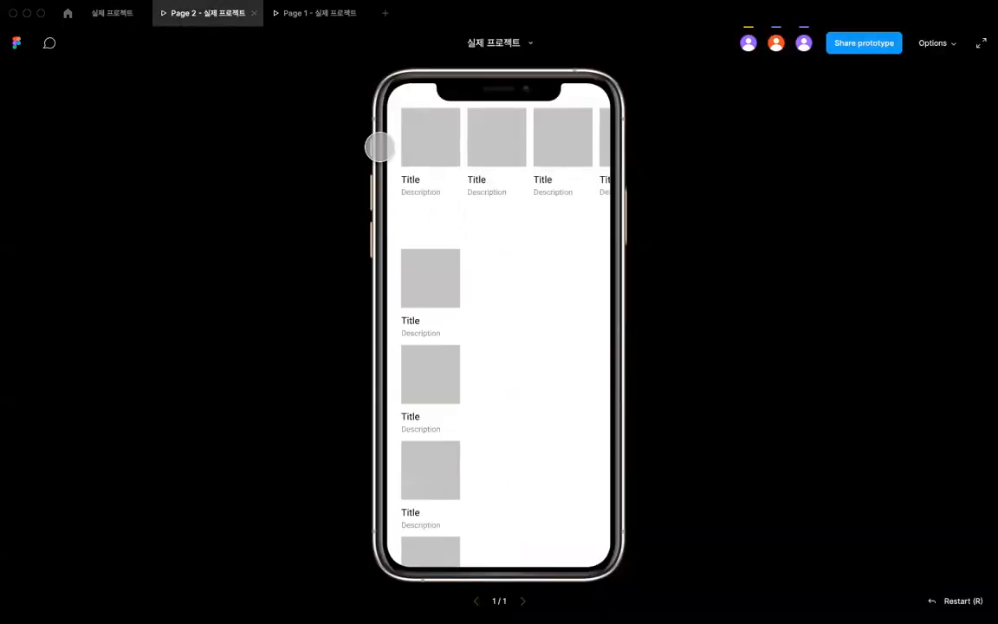
{"action": "scroll", "coordinate": [424, 283], "scroll_direction": "down", "scroll_amount": 5}
{"action": "scroll", "coordinate": [424, 281], "scroll_direction": "up", "scroll_amount": 5}
{"action": "scroll", "coordinate": [423, 280], "scroll_direction": "down", "scroll_amount": 3}
{"action": "scroll", "coordinate": [424, 280], "scroll_direction": "up", "scroll_amount": 3}
{"action": "scroll", "coordinate": [423, 280], "scroll_direction": "down", "scroll_amount": 3}
{"action": "scroll", "coordinate": [424, 279], "scroll_direction": "up", "scroll_amount": 3}
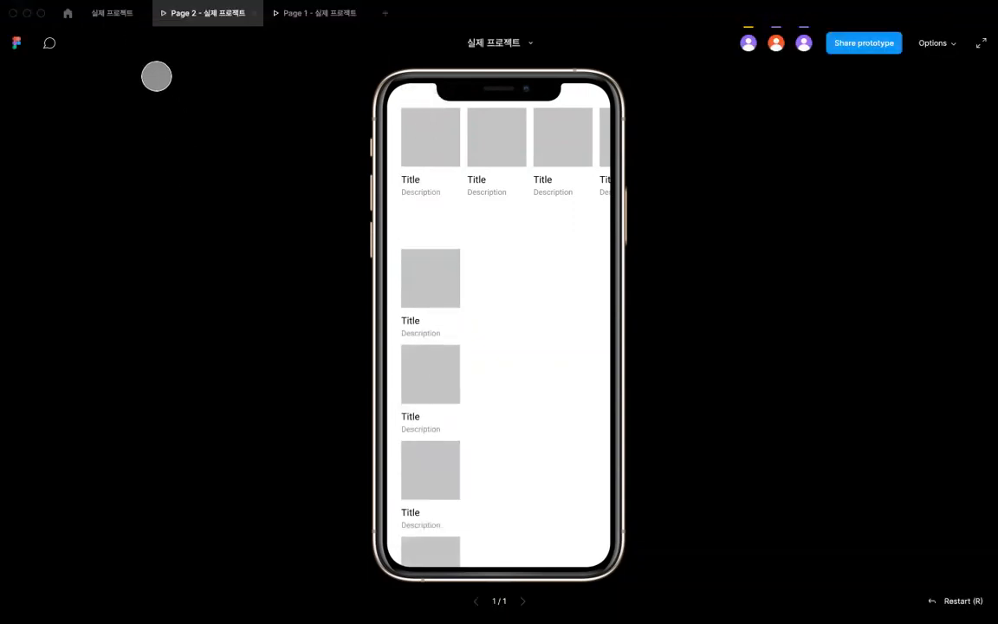
{"action": "left_click", "coordinate": [118, 16]}
{"action": "left_click", "coordinate": [497, 394]}
{"action": "scroll", "coordinate": [485, 378], "scroll_direction": "up", "scroll_amount": 1}
{"action": "left_click", "coordinate": [426, 306]}
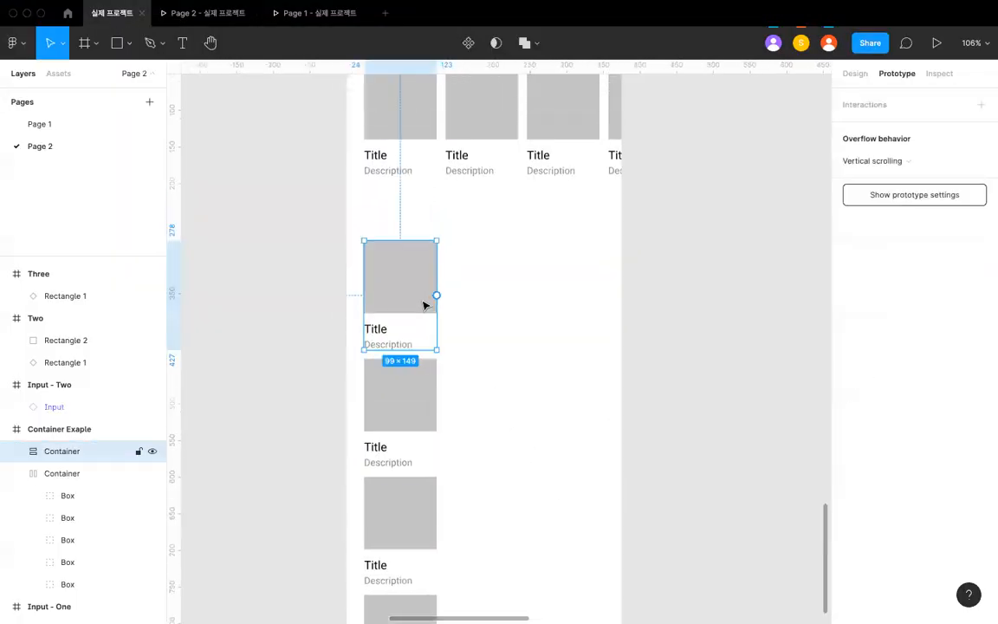
{"action": "scroll", "coordinate": [424, 305], "scroll_direction": "down", "scroll_amount": 4}
{"action": "left_click", "coordinate": [866, 164]}
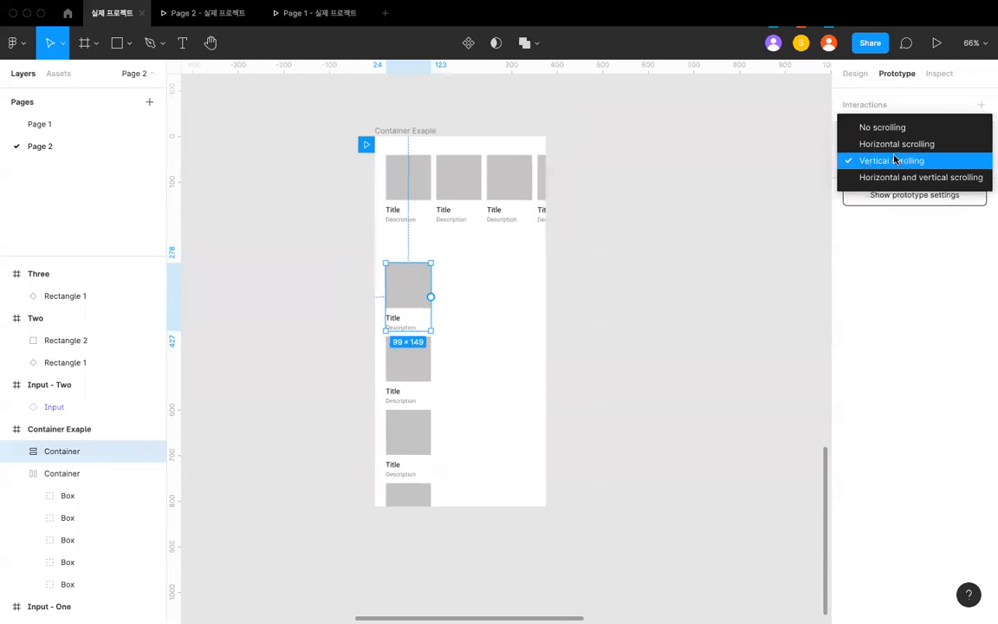
{"action": "left_click", "coordinate": [715, 228]}
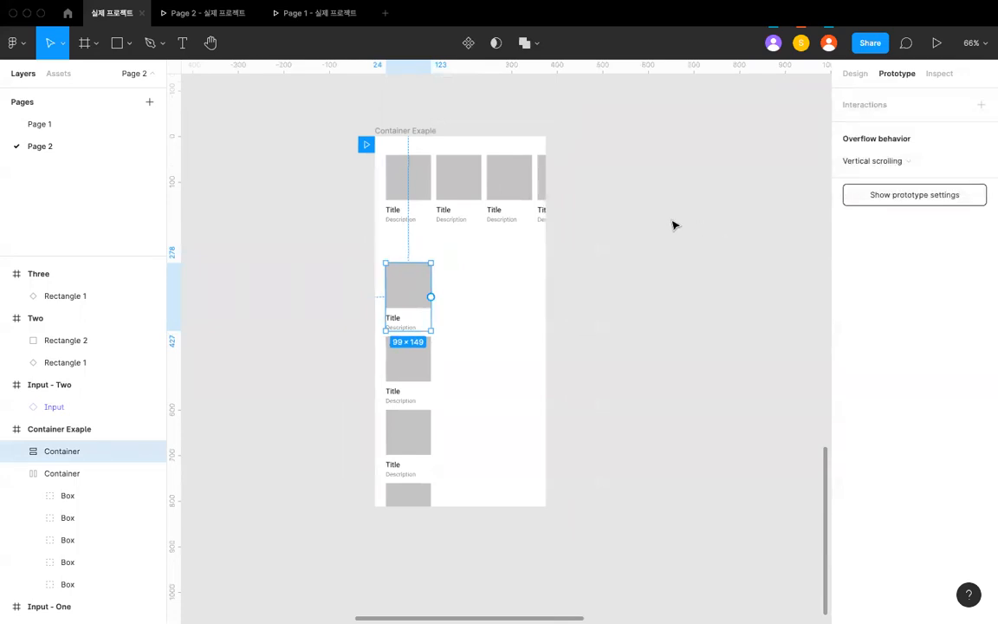
- Move the horizontal Container out of the phone frame onto the empty canvas beside it
{"action": "scroll", "coordinate": [674, 226], "scroll_direction": "left", "scroll_amount": 3}
{"action": "left_click", "coordinate": [580, 229]}
{"action": "scroll", "coordinate": [579, 229], "scroll_direction": "up", "scroll_amount": 1}
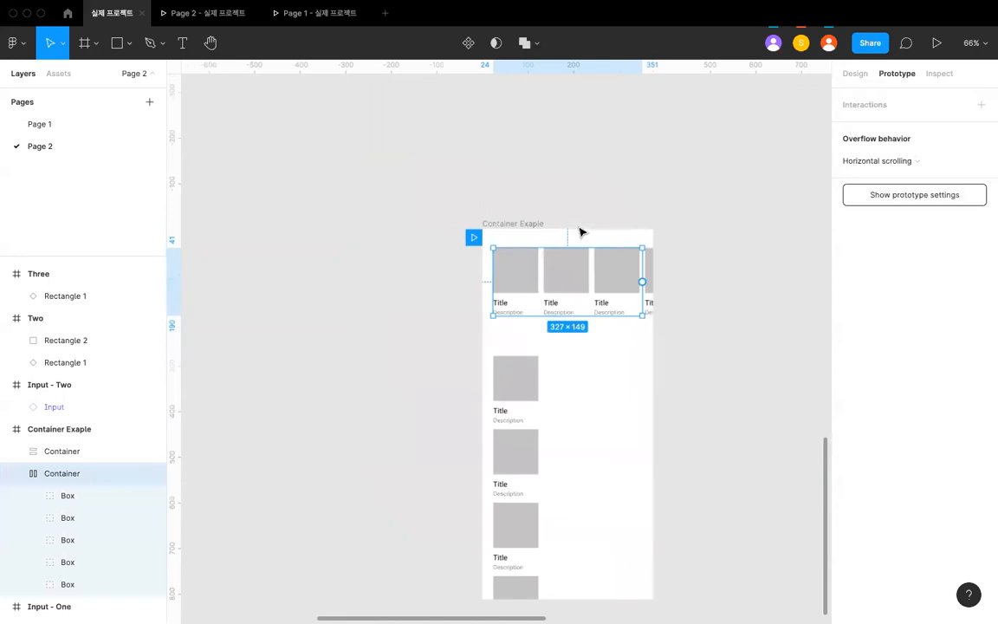
{"action": "left_click", "coordinate": [584, 207]}
{"action": "scroll", "coordinate": [580, 200], "scroll_direction": "down", "scroll_amount": 2}
{"action": "left_click_drag", "start_coordinate": [628, 260], "coordinate": [314, 262]}
- Set the vertical Container's overflow behavior to No scrolling and move it up to Y 43 in the phone frame
{"action": "left_click", "coordinate": [597, 332]}
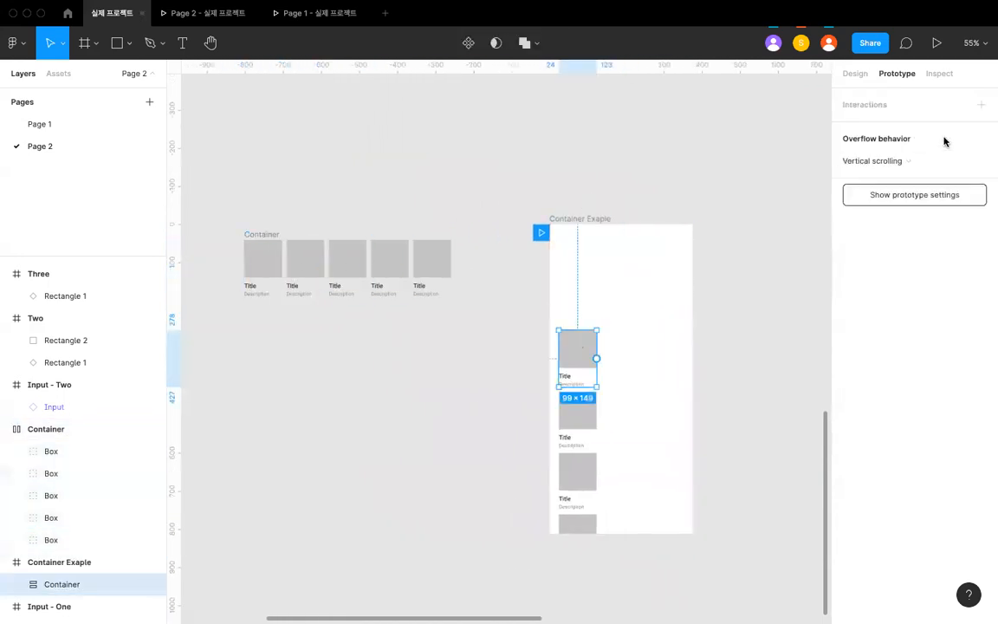
{"action": "left_click", "coordinate": [976, 162]}
{"action": "left_click", "coordinate": [931, 128]}
{"action": "left_click", "coordinate": [693, 278]}
{"action": "left_click", "coordinate": [581, 351]}
{"action": "left_click_drag", "start_coordinate": [581, 350], "coordinate": [585, 262]}
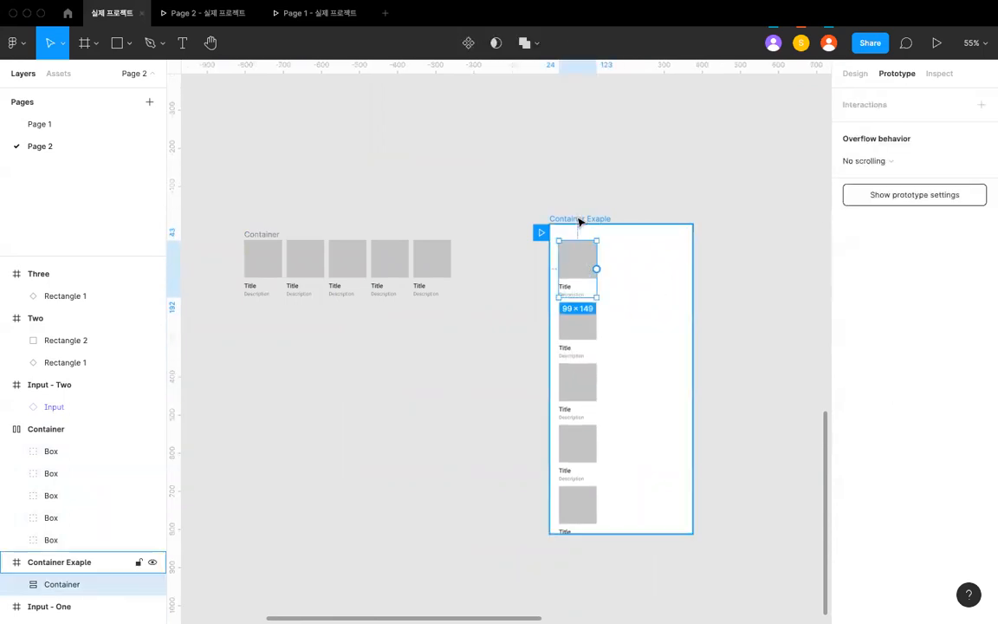
- Extend the Container Exaple phone frame downward to about 1220 px tall so it encloses all the cards
{"action": "left_click", "coordinate": [578, 219]}
{"action": "scroll", "coordinate": [632, 495], "scroll_direction": "down", "scroll_amount": 3}
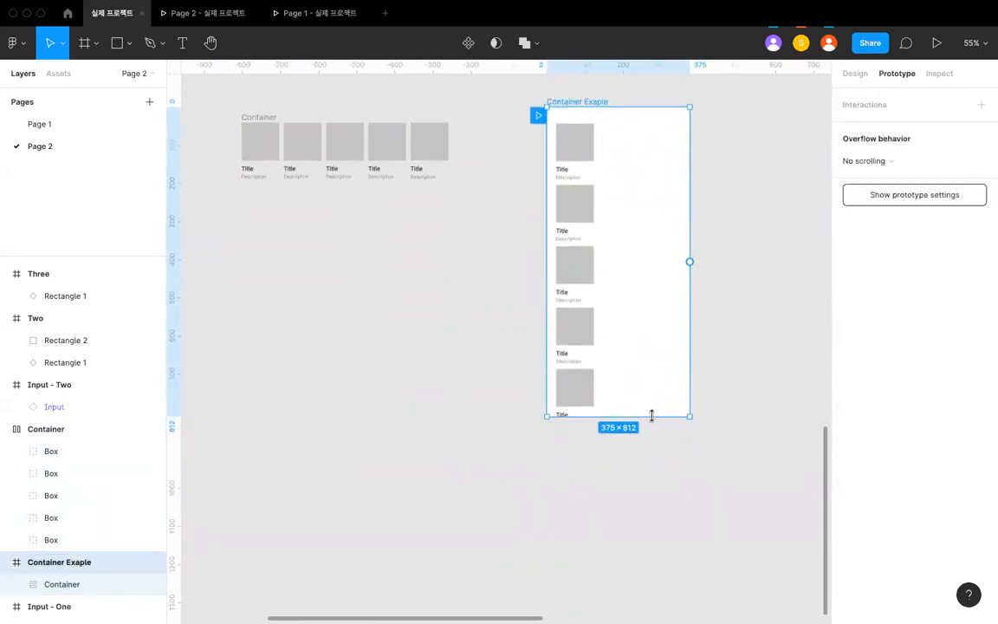
{"action": "left_click_drag", "start_coordinate": [652, 415], "coordinate": [646, 569]}
{"action": "scroll", "coordinate": [635, 457], "scroll_direction": "up", "scroll_amount": 1}
- Test vertical scrolling of the single card column in the Page 2 prototype preview
{"action": "left_click", "coordinate": [208, 13]}
{"action": "scroll", "coordinate": [430, 179], "scroll_direction": "down", "scroll_amount": 5}
{"action": "scroll", "coordinate": [431, 178], "scroll_direction": "up", "scroll_amount": 5}
{"action": "scroll", "coordinate": [431, 178], "scroll_direction": "down", "scroll_amount": 5}
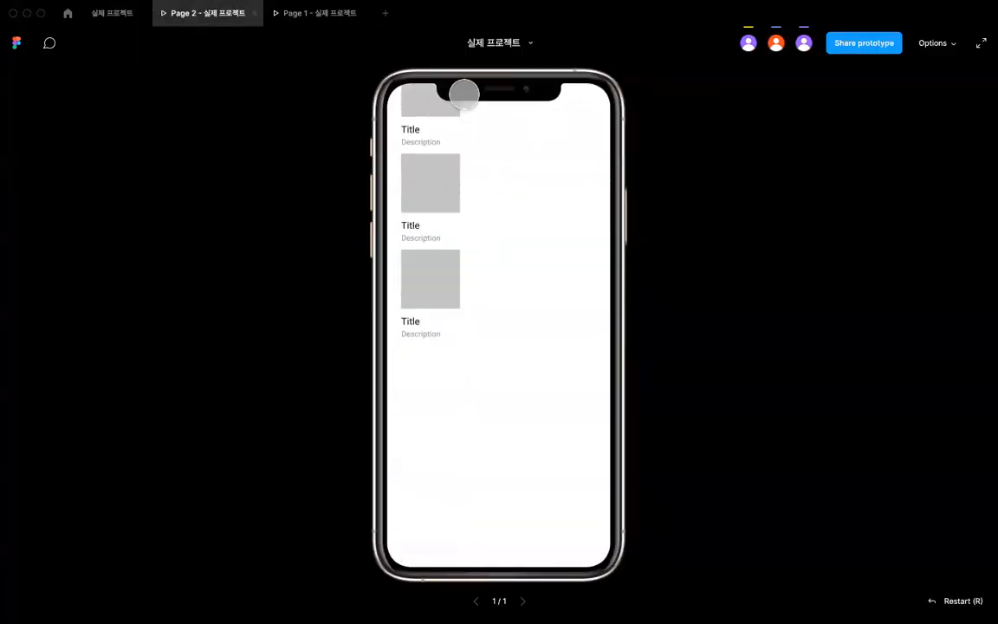
{"action": "scroll", "coordinate": [429, 407], "scroll_direction": "up", "scroll_amount": 5}
{"action": "scroll", "coordinate": [459, 346], "scroll_direction": "down", "scroll_amount": 5}
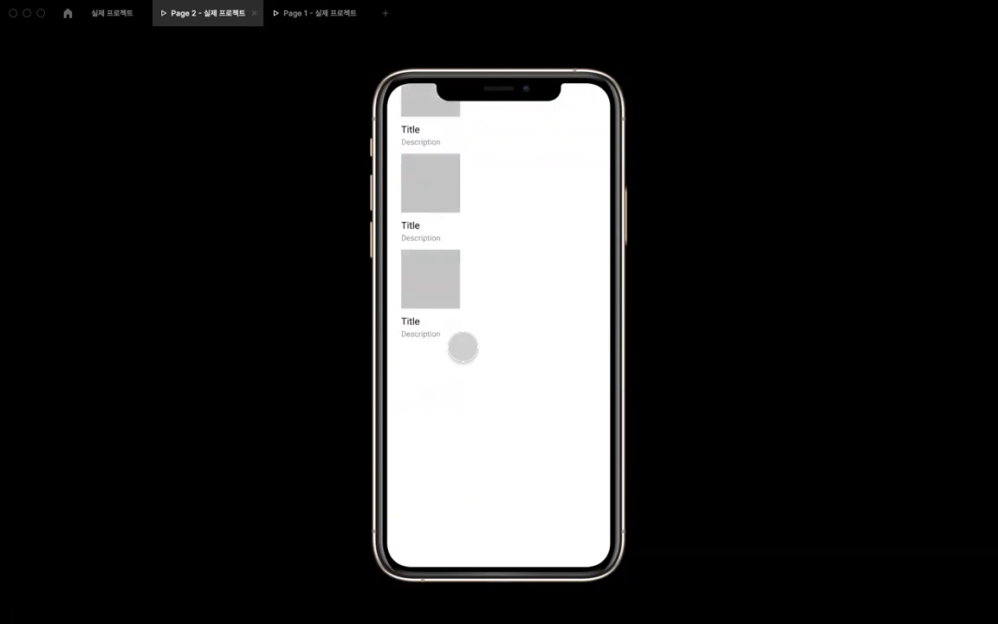
{"action": "scroll", "coordinate": [463, 348], "scroll_direction": "up", "scroll_amount": 5}
{"action": "left_click", "coordinate": [112, 14]}
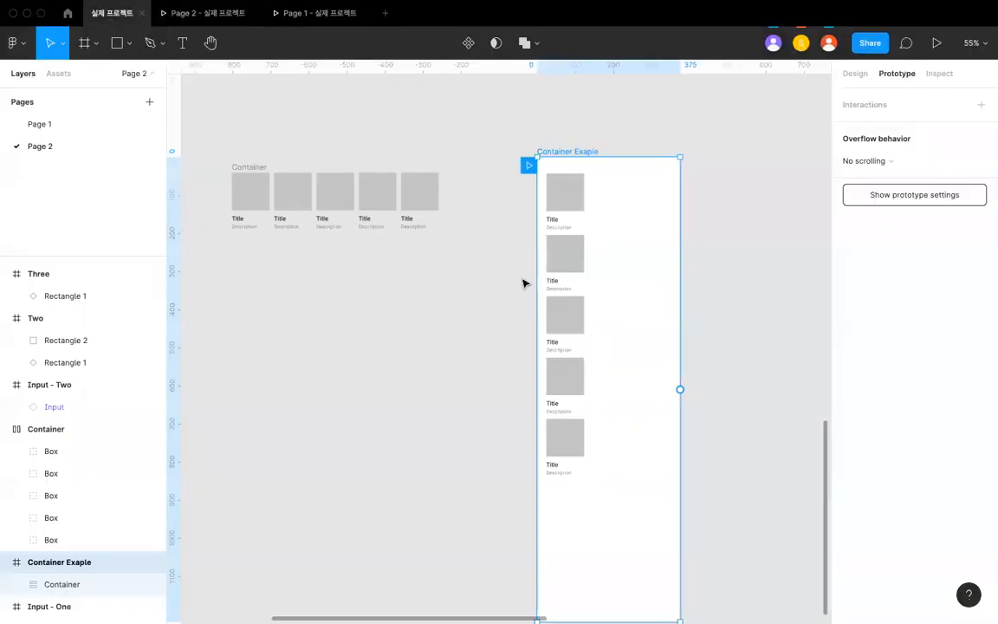
- Duplicate the vertical Container inside the phone frame and place the copy beside it at X 147
{"action": "scroll", "coordinate": [523, 282], "scroll_direction": "right", "scroll_amount": 1}
{"action": "left_click", "coordinate": [548, 178]}
{"action": "left_click", "coordinate": [529, 237]}
{"action": "scroll", "coordinate": [529, 237], "scroll_direction": "up", "scroll_amount": 3}
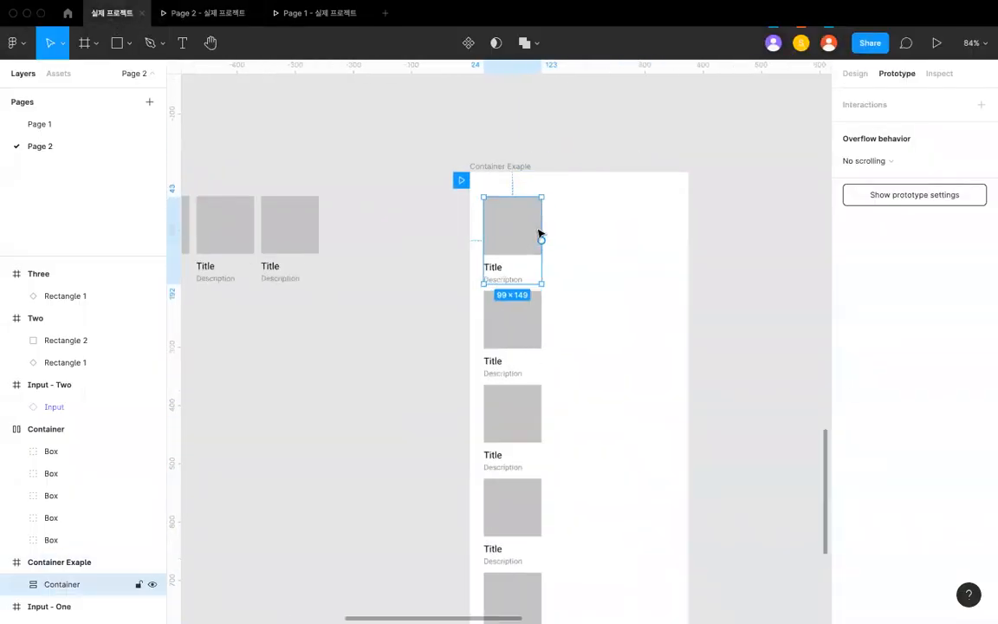
{"action": "scroll", "coordinate": [537, 227], "scroll_direction": "down", "scroll_amount": 2}
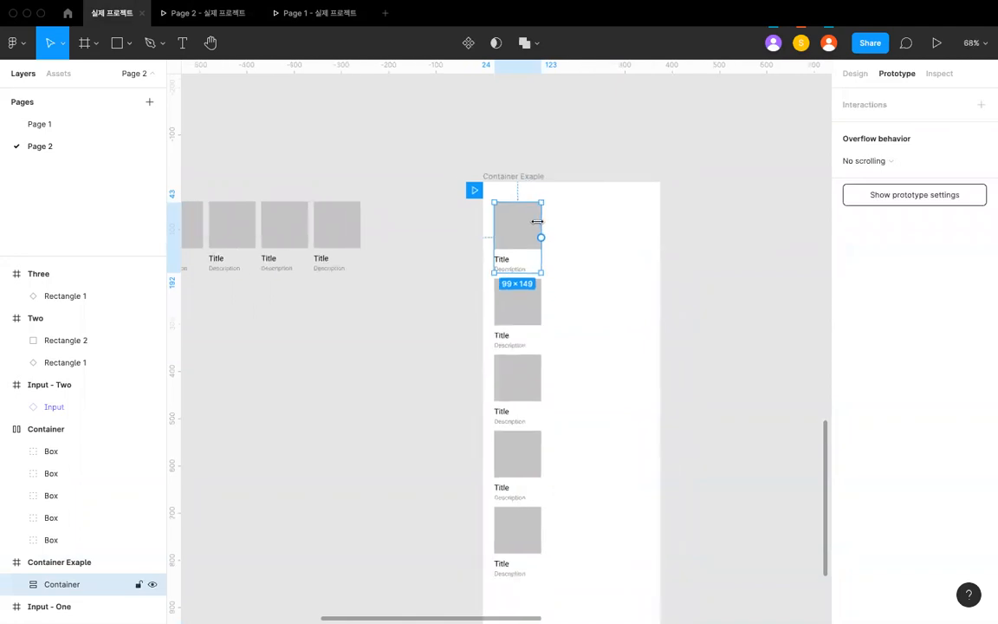
{"action": "scroll", "coordinate": [523, 225], "scroll_direction": "down", "scroll_amount": 1}
{"action": "scroll", "coordinate": [522, 225], "scroll_direction": "left", "scroll_amount": 1}
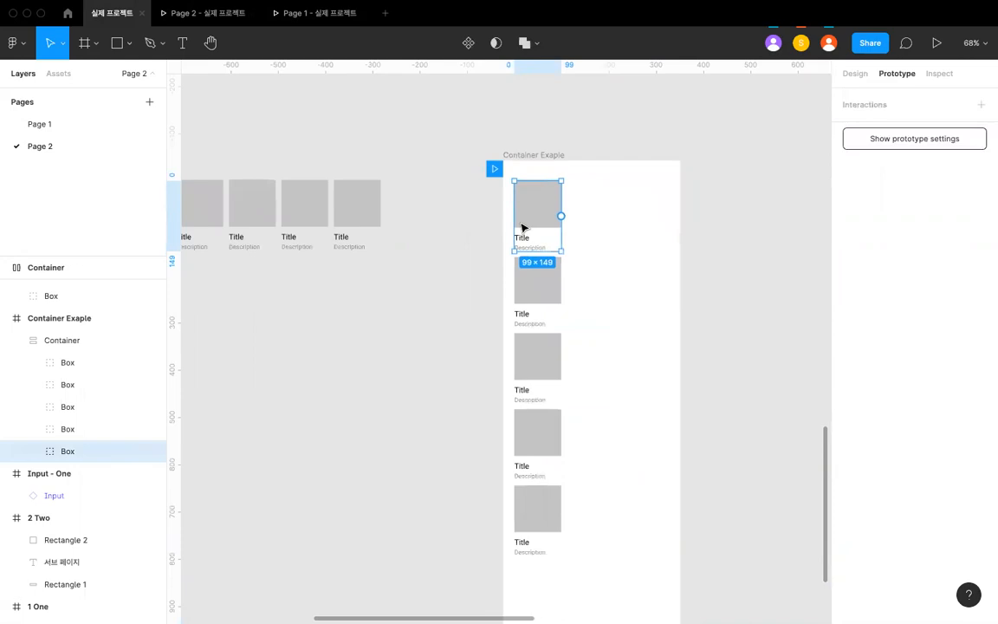
{"action": "left_click", "coordinate": [16, 340]}
{"action": "left_click", "coordinate": [59, 341]}
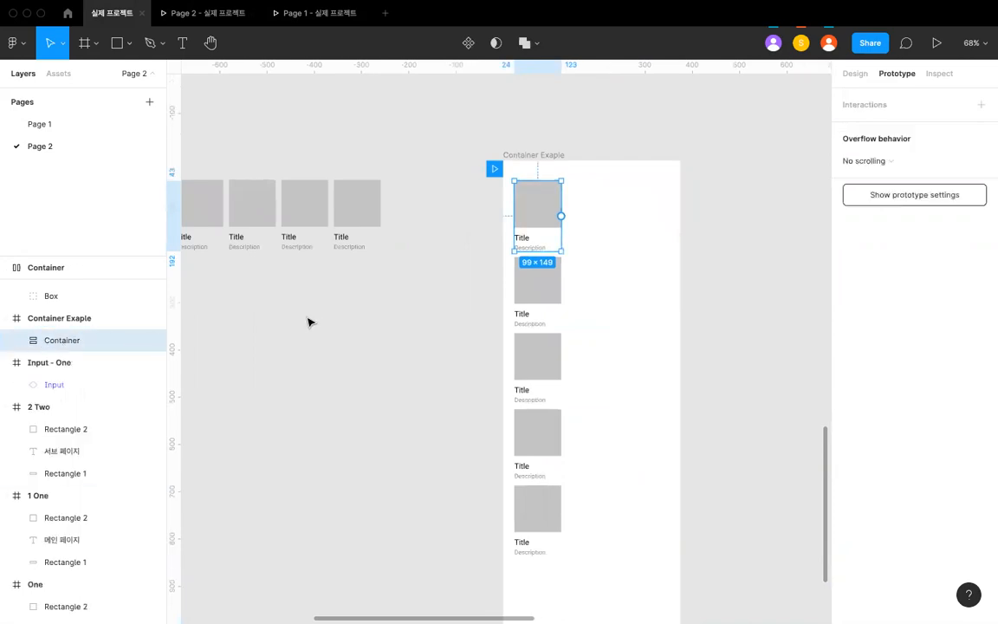
{"action": "key", "text": "super+d"}
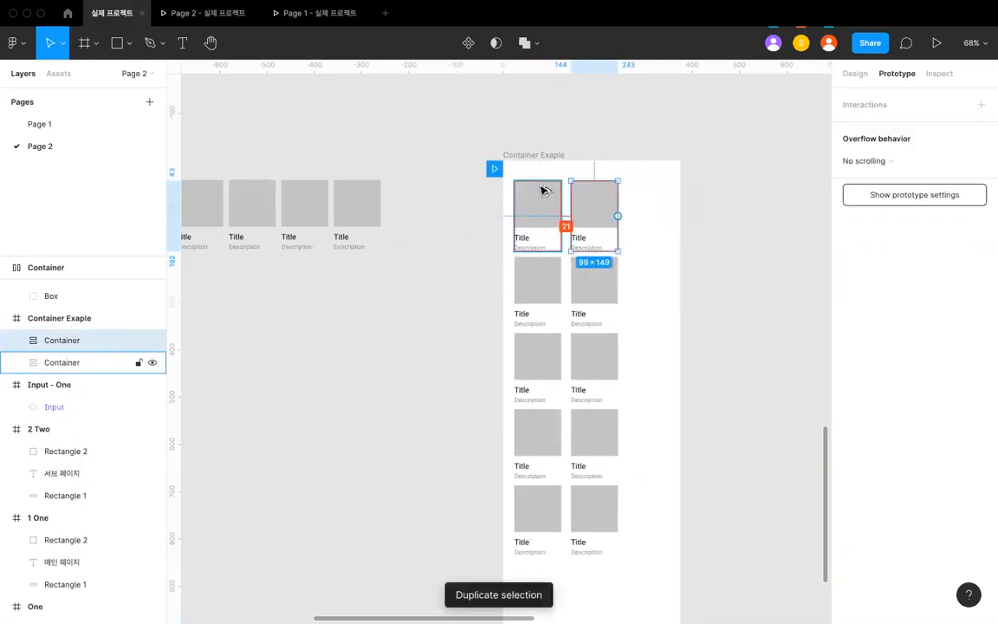
{"action": "key", "text": "Right"}
{"action": "key", "text": "Right"}
{"action": "key", "text": "Right"}
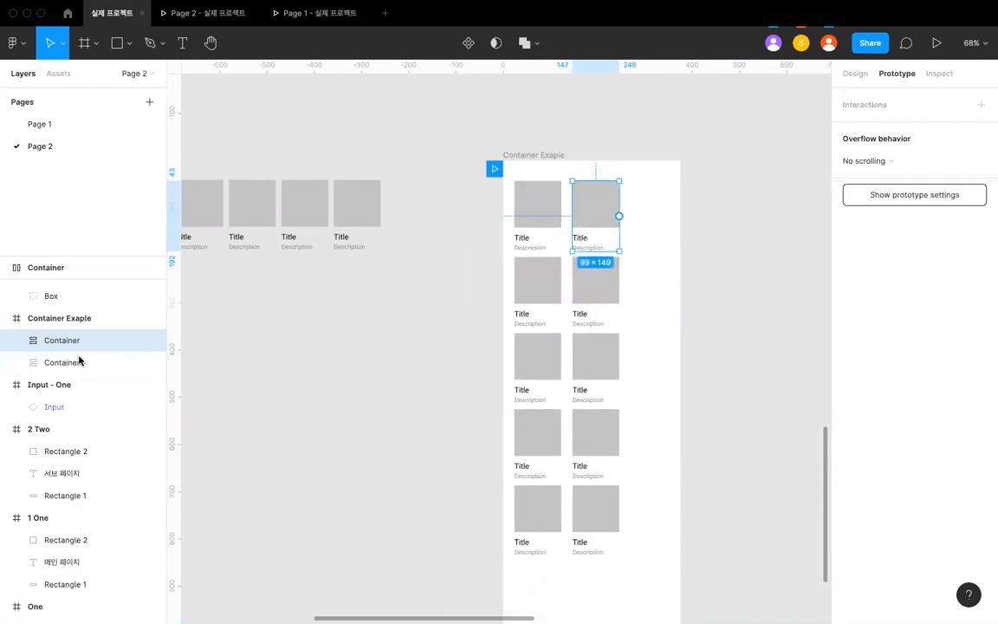
- Group the two vertical Containers and apply a horizontal auto layout with 24 spacing to the group
{"action": "left_click", "coordinate": [74, 362]}
{"action": "left_click", "coordinate": [68, 341], "text": "shift"}
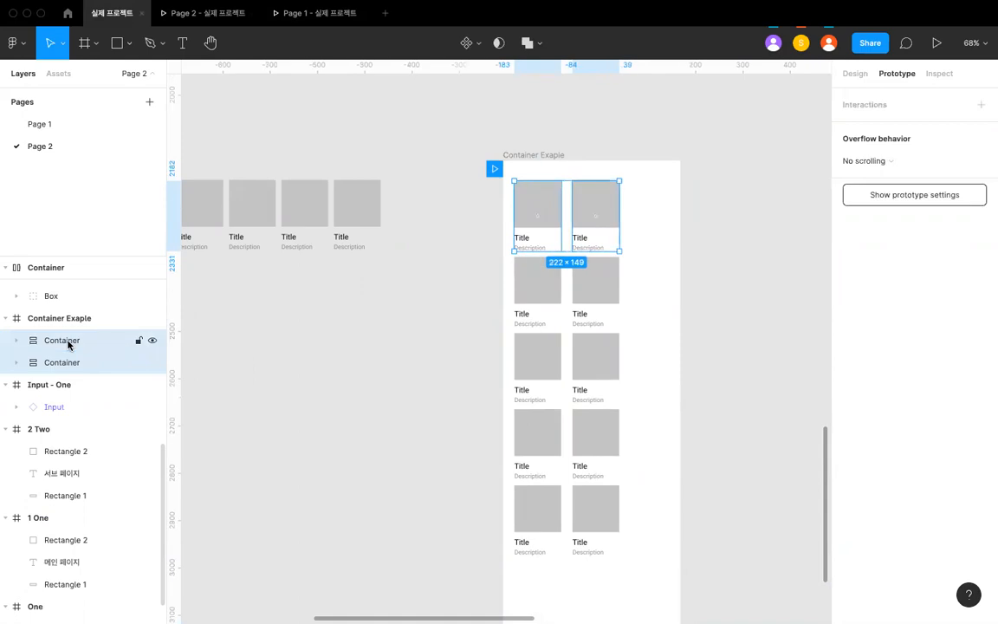
{"action": "key", "text": "super+g"}
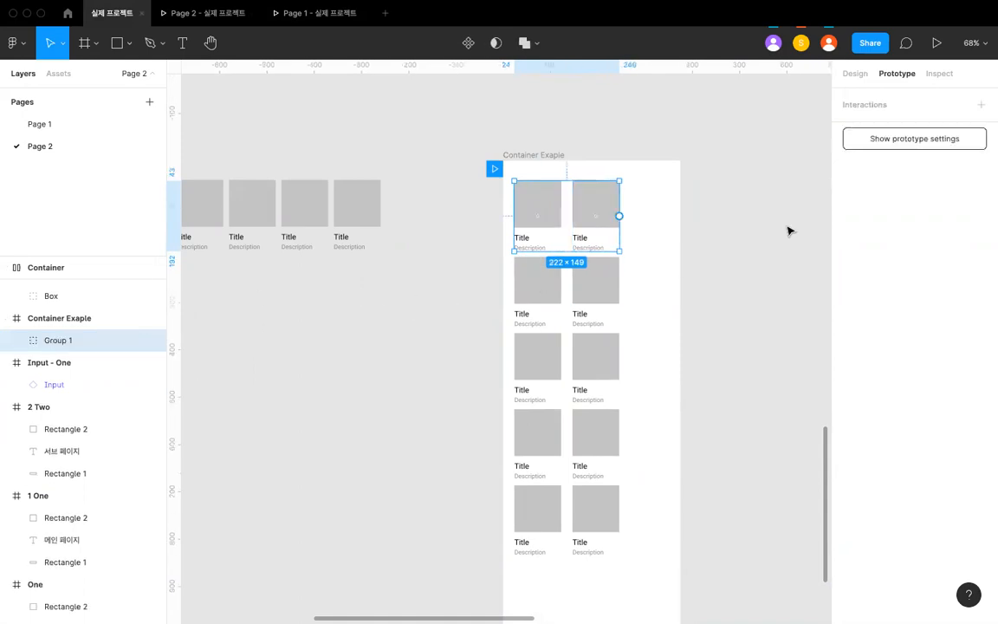
{"action": "left_click", "coordinate": [853, 74]}
{"action": "left_click", "coordinate": [982, 255]}
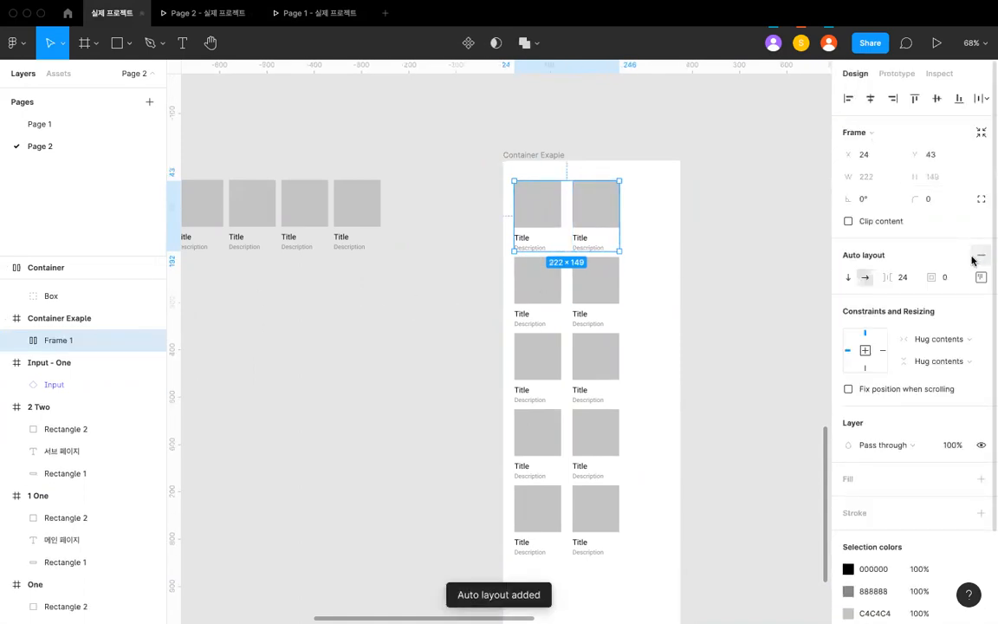
- Narrow the two-column auto-layout frame to a width of 99 and set its overflow behavior to Horizontal and vertical scrolling
{"action": "scroll", "coordinate": [600, 217], "scroll_direction": "up", "scroll_amount": 3}
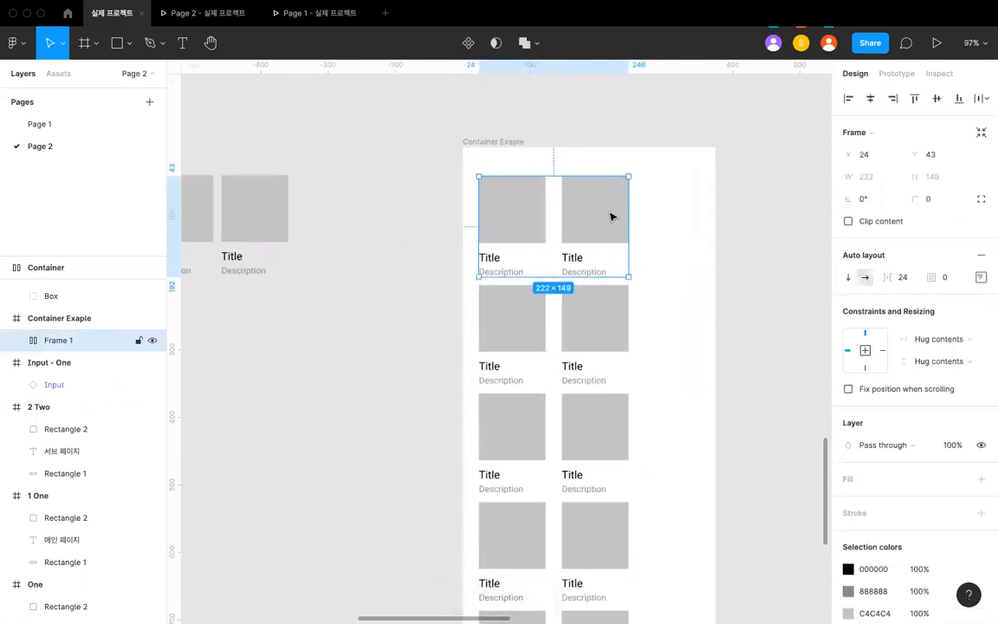
{"action": "left_click_drag", "start_coordinate": [627, 209], "coordinate": [546, 206]}
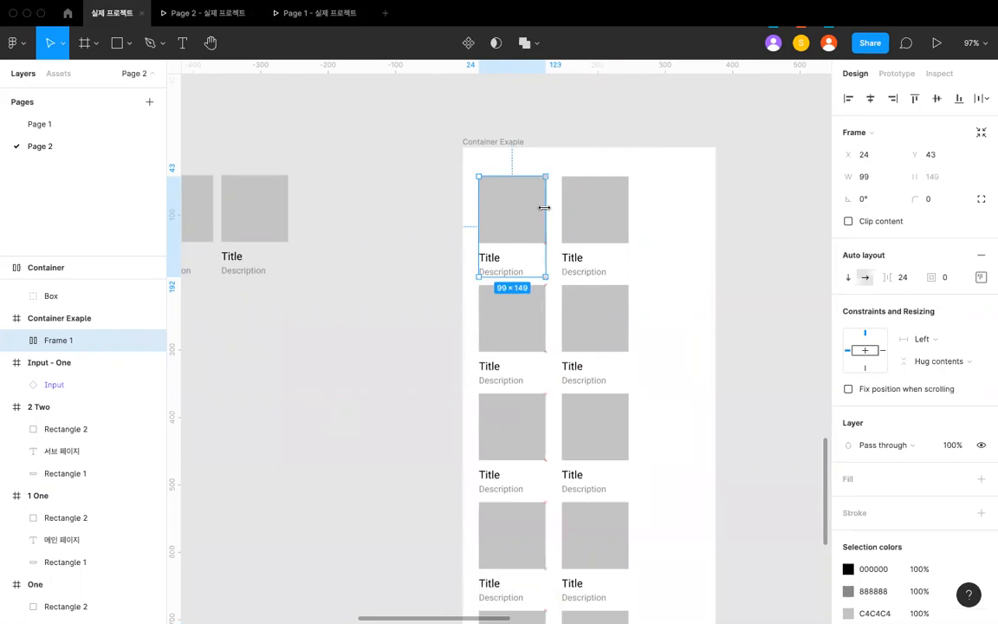
{"action": "left_click", "coordinate": [590, 168]}
{"action": "left_click", "coordinate": [581, 180]}
{"action": "left_click", "coordinate": [892, 78]}
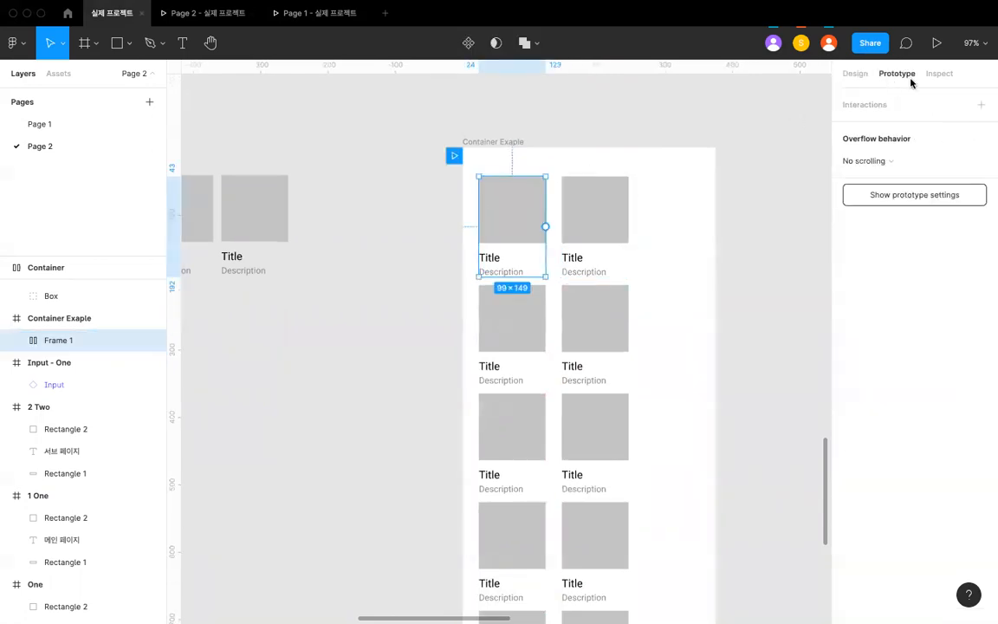
{"action": "left_click", "coordinate": [901, 160]}
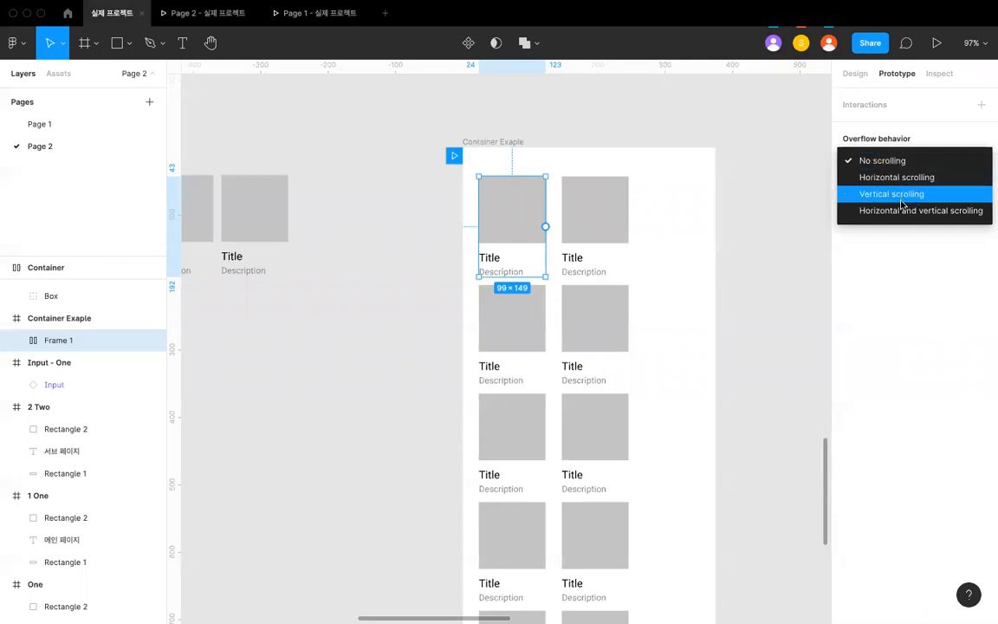
{"action": "left_click", "coordinate": [900, 211]}
- Test scrolling the two card columns in both directions in the Page 2 prototype preview
{"action": "left_click", "coordinate": [199, 13]}
{"action": "scroll", "coordinate": [430, 177], "scroll_direction": "right", "scroll_amount": 1}
{"action": "scroll", "coordinate": [429, 177], "scroll_direction": "left", "scroll_amount": 1}
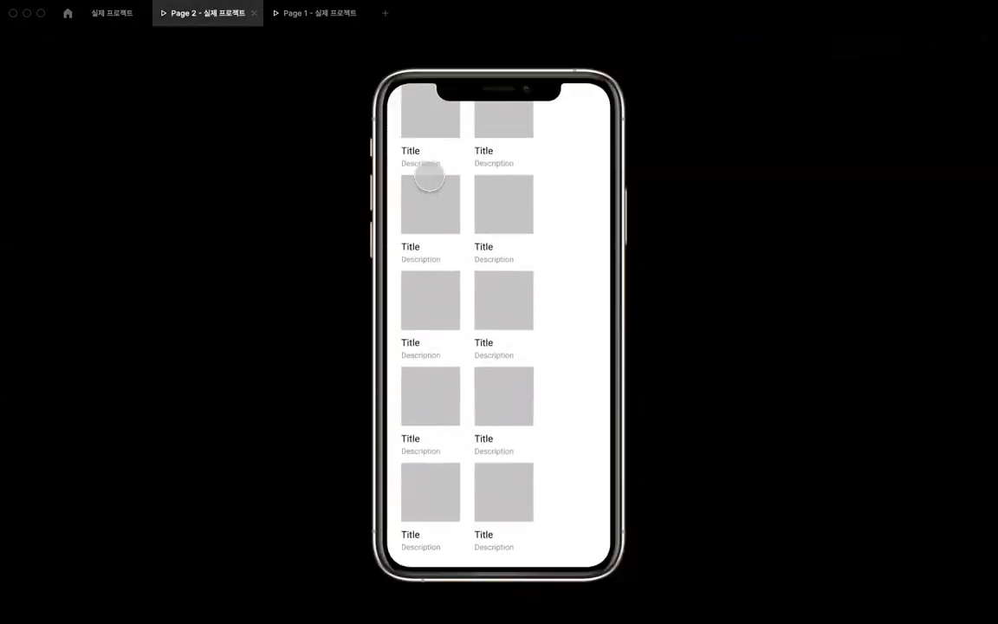
{"action": "scroll", "coordinate": [429, 177], "scroll_direction": "down", "scroll_amount": 2}
{"action": "scroll", "coordinate": [430, 176], "scroll_direction": "up", "scroll_amount": 1}
{"action": "scroll", "coordinate": [430, 177], "scroll_direction": "up", "scroll_amount": 3}
{"action": "scroll", "coordinate": [429, 177], "scroll_direction": "down", "scroll_amount": 3}
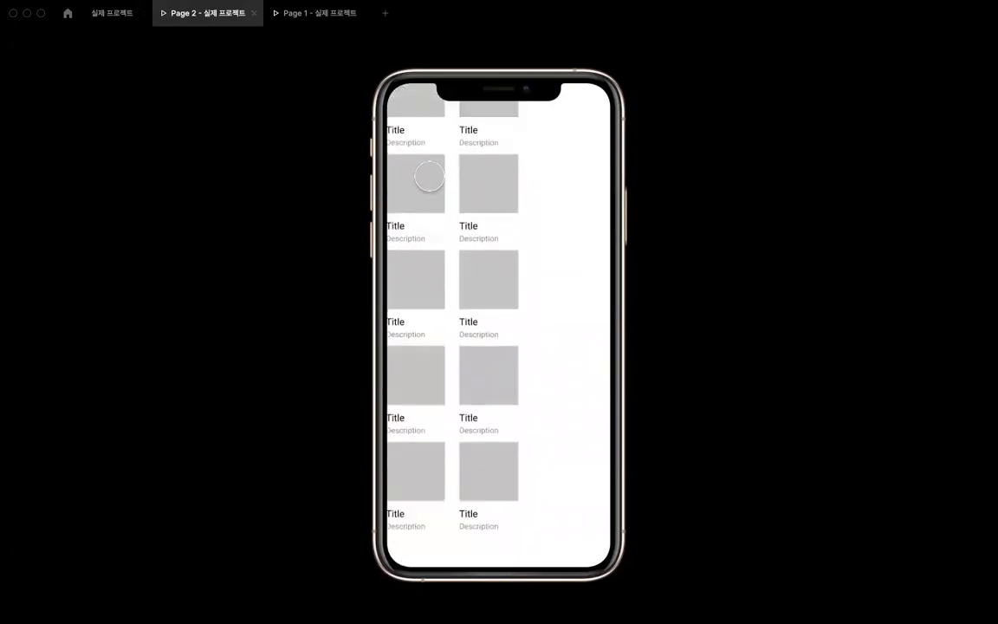
{"action": "scroll", "coordinate": [430, 177], "scroll_direction": "right", "scroll_amount": 2}
{"action": "scroll", "coordinate": [429, 176], "scroll_direction": "left", "scroll_amount": 2}
{"action": "scroll", "coordinate": [430, 177], "scroll_direction": "right", "scroll_amount": 2}
{"action": "scroll", "coordinate": [429, 177], "scroll_direction": "down", "scroll_amount": 2}
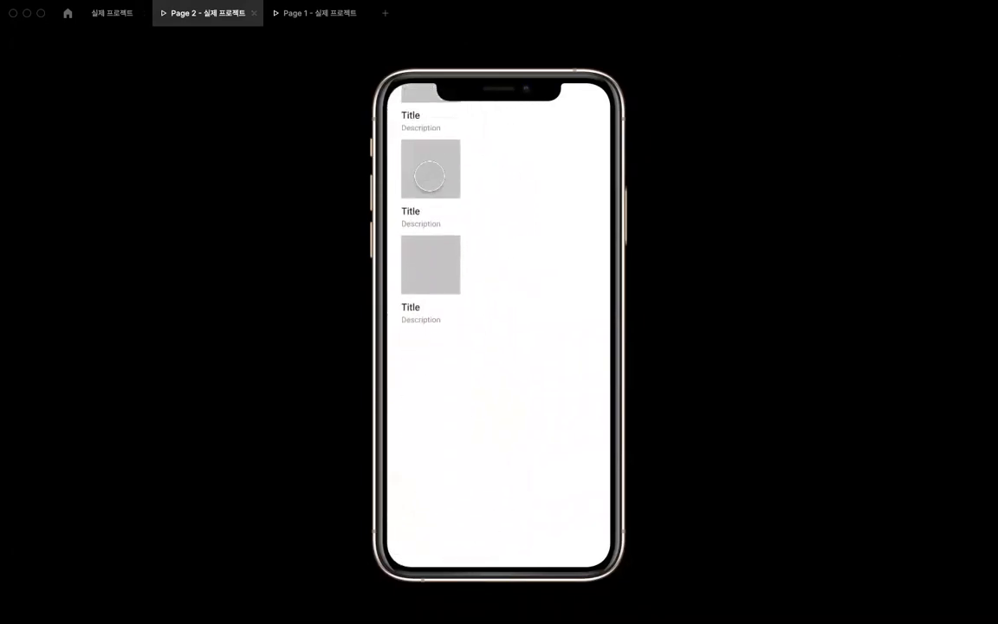
{"action": "scroll", "coordinate": [430, 176], "scroll_direction": "up", "scroll_amount": 3}
{"action": "scroll", "coordinate": [430, 176], "scroll_direction": "left", "scroll_amount": 3}
{"action": "scroll", "coordinate": [430, 176], "scroll_direction": "right", "scroll_amount": 2}
{"action": "scroll", "coordinate": [429, 176], "scroll_direction": "down", "scroll_amount": 2}
{"action": "scroll", "coordinate": [430, 176], "scroll_direction": "down", "scroll_amount": 3}
{"action": "scroll", "coordinate": [430, 173], "scroll_direction": "up", "scroll_amount": 5}
{"action": "scroll", "coordinate": [430, 173], "scroll_direction": "left", "scroll_amount": 2}
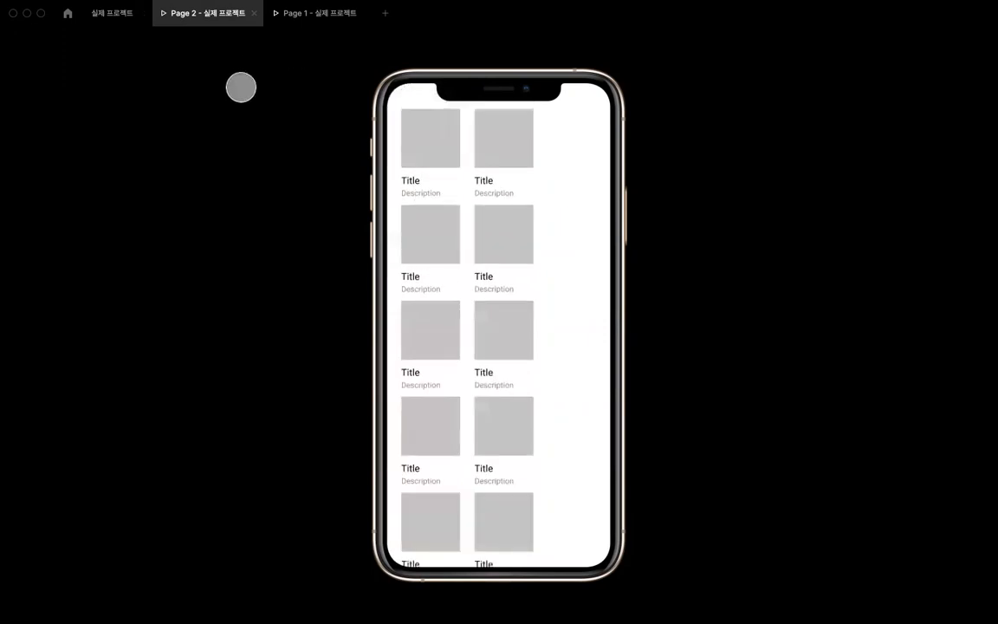
{"action": "left_click", "coordinate": [113, 13]}
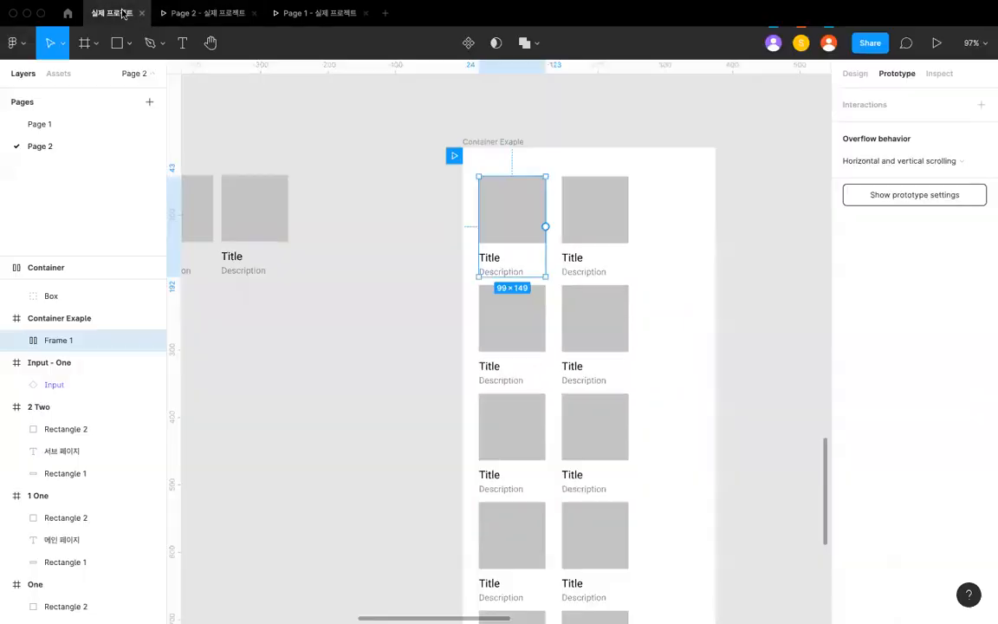
- Center the two-column frame horizontally and vertically within the phone frame
{"action": "left_click", "coordinate": [855, 74]}
{"action": "left_click", "coordinate": [870, 98]}
{"action": "left_click", "coordinate": [937, 97]}
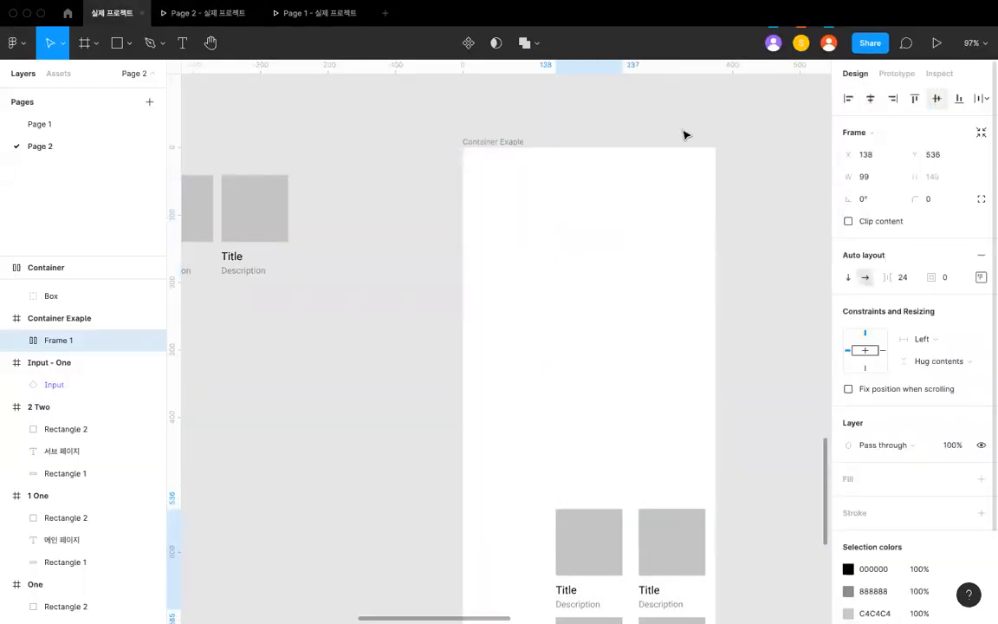
{"action": "scroll", "coordinate": [530, 258], "scroll_direction": "down", "scroll_amount": 1}
- Test horizontal and vertical scrolling of the centered card columns in the Page 2 prototype preview
{"action": "left_click", "coordinate": [208, 13]}
{"action": "scroll", "coordinate": [560, 444], "scroll_direction": "down", "scroll_amount": 5}
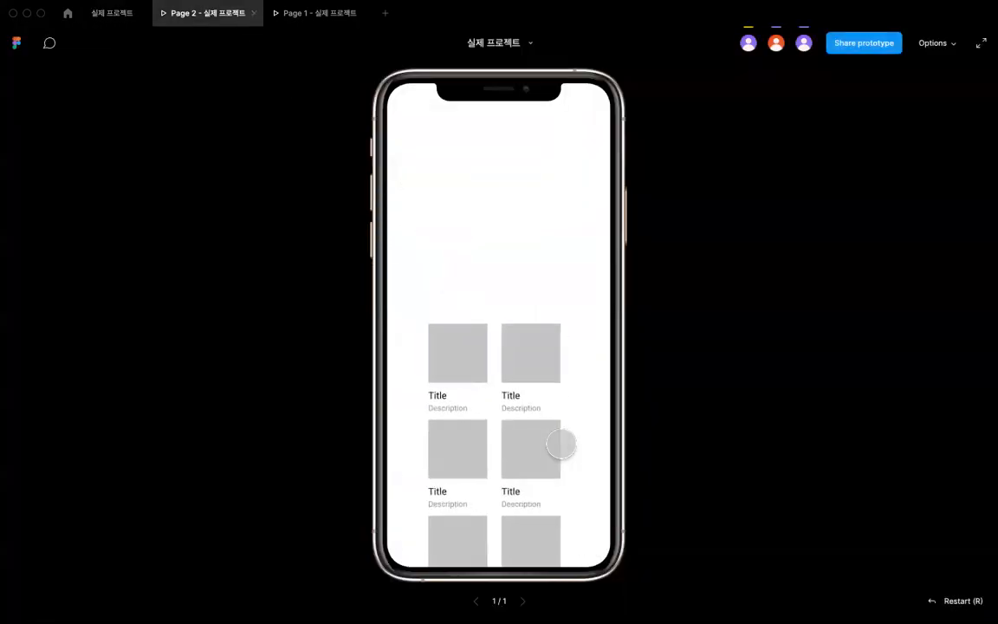
{"action": "scroll", "coordinate": [561, 444], "scroll_direction": "left", "scroll_amount": 2}
{"action": "scroll", "coordinate": [543, 432], "scroll_direction": "up", "scroll_amount": 1}
{"action": "scroll", "coordinate": [543, 432], "scroll_direction": "down", "scroll_amount": 1}
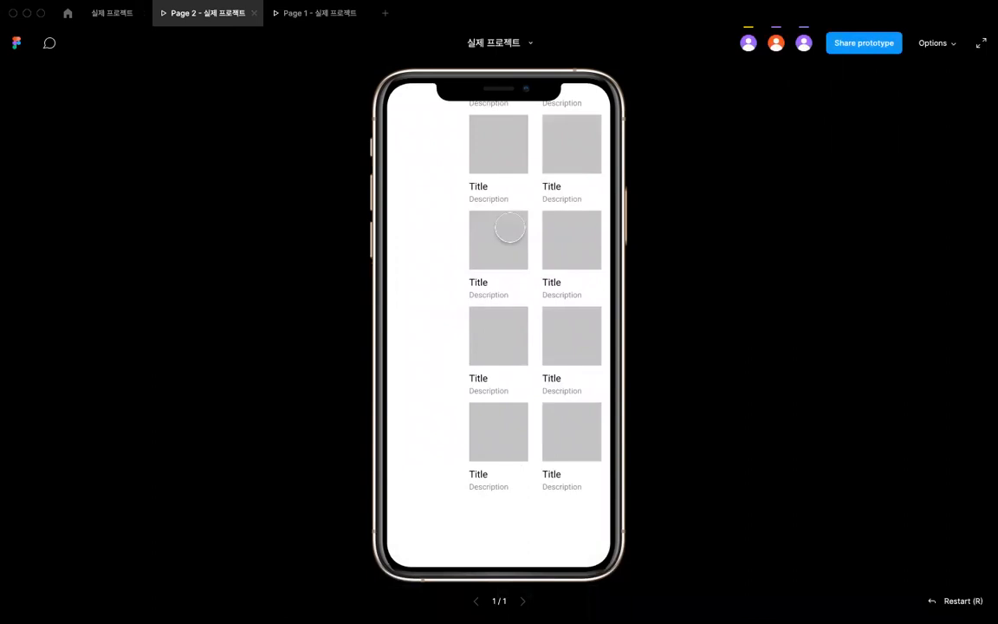
{"action": "scroll", "coordinate": [495, 240], "scroll_direction": "down", "scroll_amount": 2}
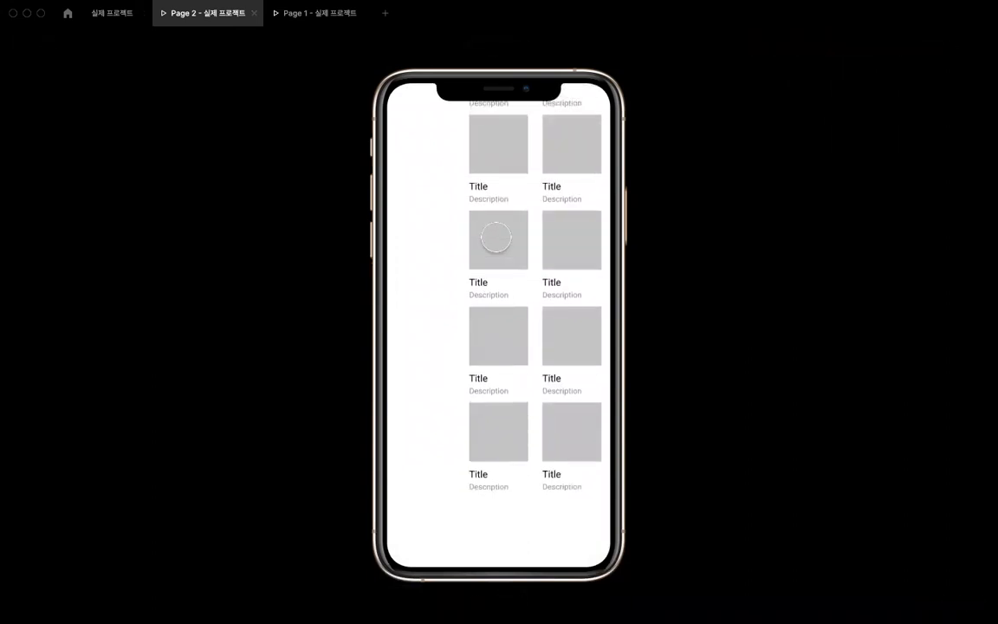
{"action": "scroll", "coordinate": [495, 237], "scroll_direction": "down", "scroll_amount": 2}
{"action": "scroll", "coordinate": [495, 238], "scroll_direction": "up", "scroll_amount": 5}
{"action": "scroll", "coordinate": [495, 237], "scroll_direction": "right", "scroll_amount": 2}
{"action": "scroll", "coordinate": [495, 237], "scroll_direction": "left", "scroll_amount": 1}
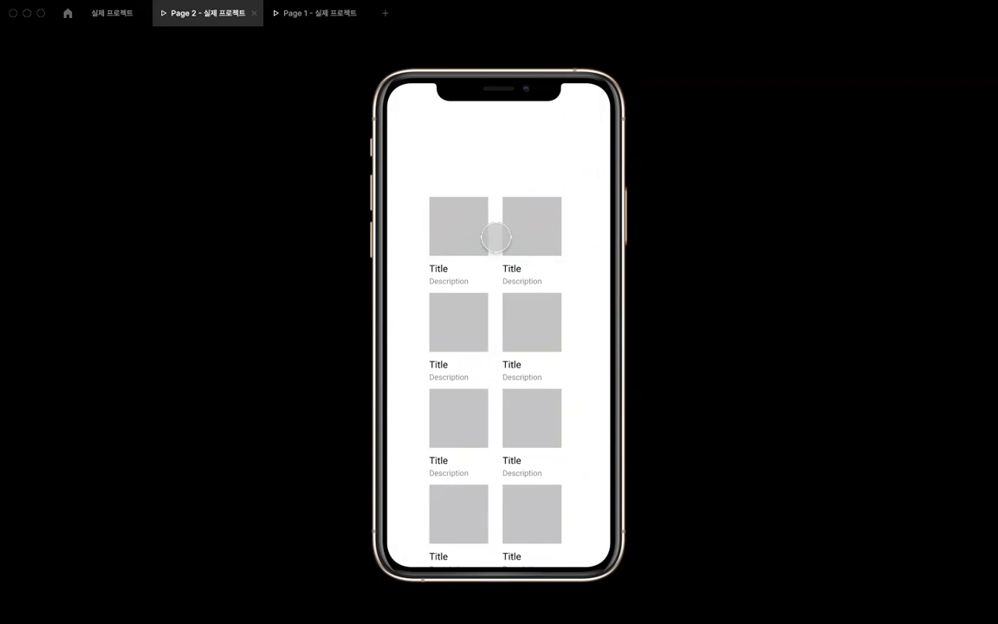
{"action": "left_click", "coordinate": [112, 12]}
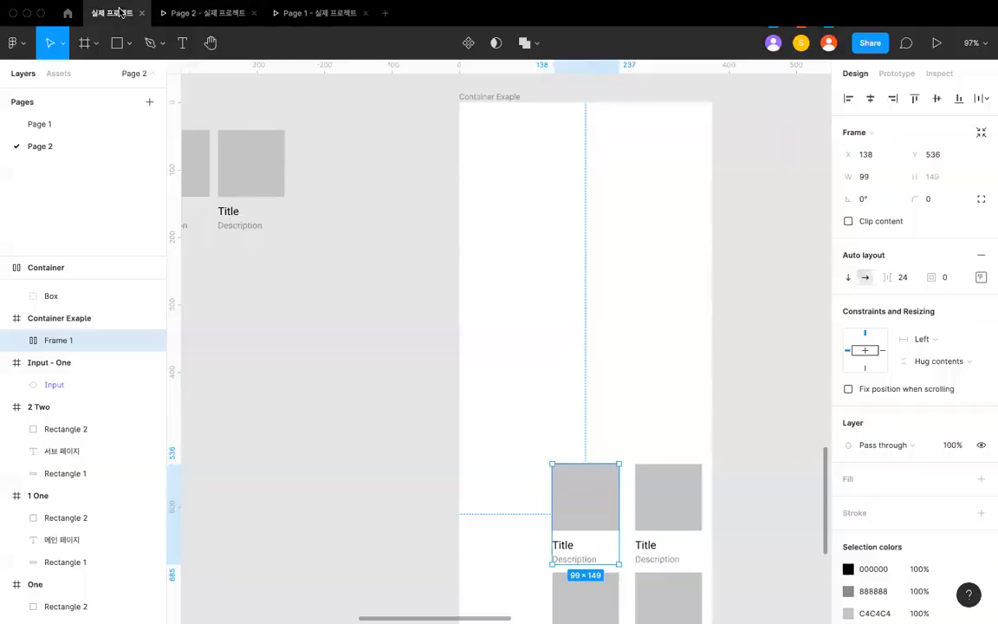
{"action": "scroll", "coordinate": [548, 364], "scroll_direction": "down", "scroll_amount": 5}
{"action": "left_click", "coordinate": [553, 365]}
{"action": "scroll", "coordinate": [554, 367], "scroll_direction": "down", "scroll_amount": 3}
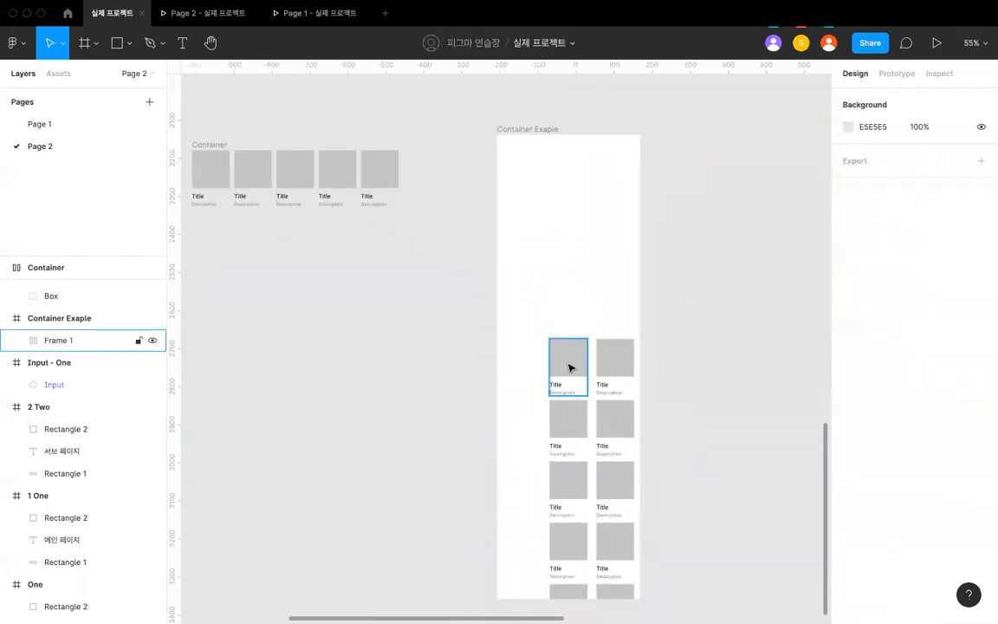
{"action": "left_click", "coordinate": [569, 367]}
{"action": "scroll", "coordinate": [578, 382], "scroll_direction": "down", "scroll_amount": 3}
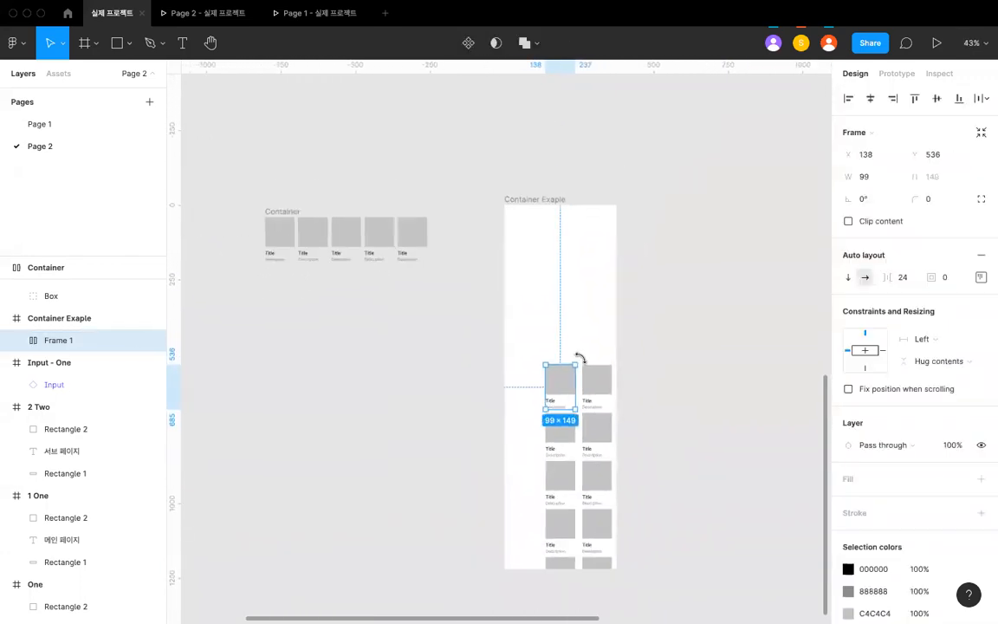
{"action": "left_click", "coordinate": [583, 355]}
{"action": "scroll", "coordinate": [571, 360], "scroll_direction": "down", "scroll_amount": 2}
{"action": "left_click", "coordinate": [564, 368]}
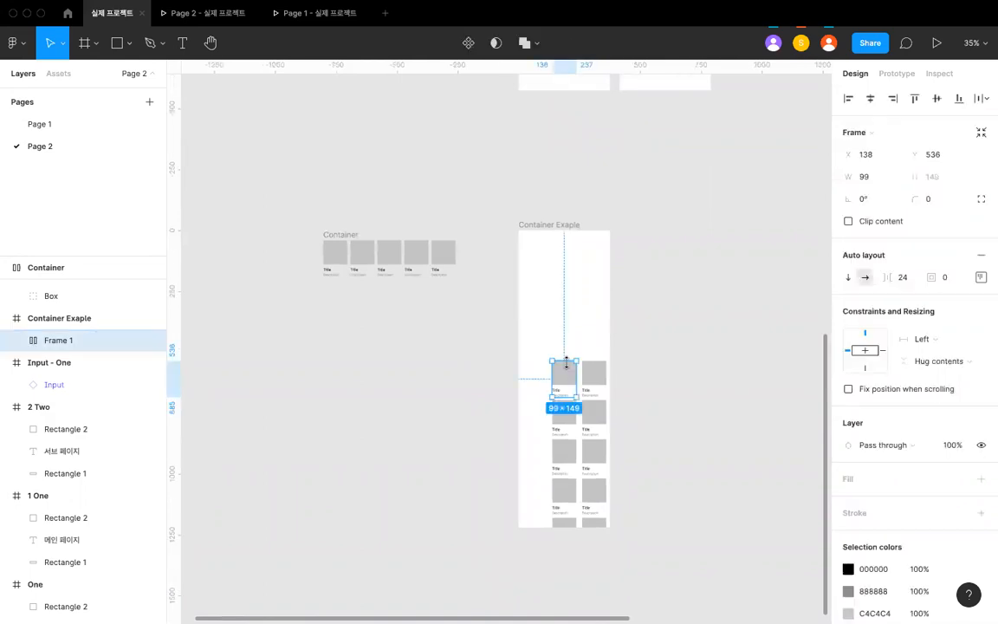
{"action": "left_click", "coordinate": [498, 346]}
- Review the available overflow scrolling options for the two-column card frame in its prototype settings, keeping Horizontal and vertical scrolling
{"action": "left_click", "coordinate": [894, 75]}
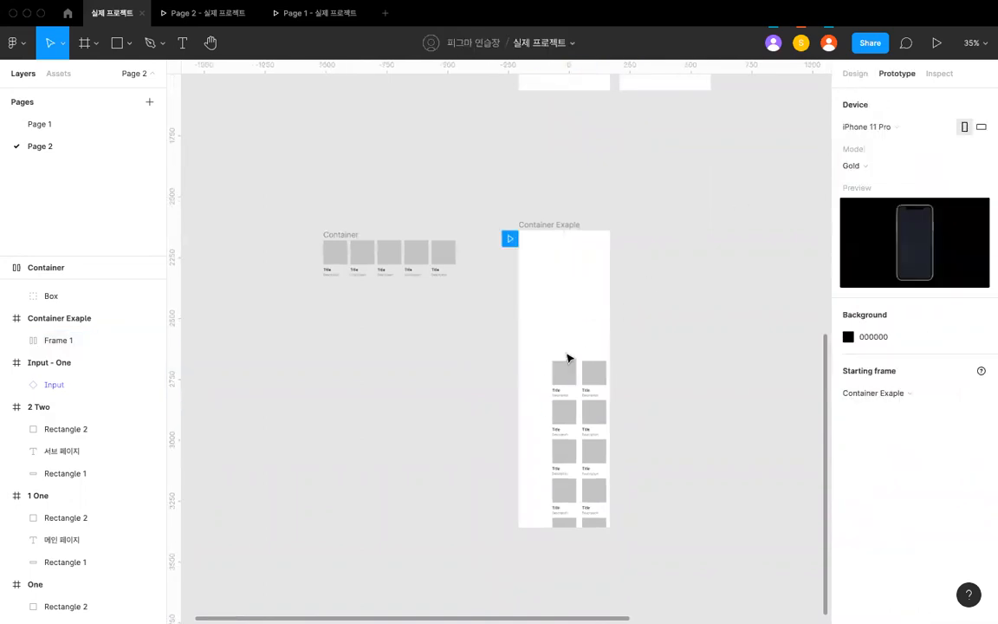
{"action": "left_click", "coordinate": [573, 382]}
{"action": "left_click", "coordinate": [854, 161]}
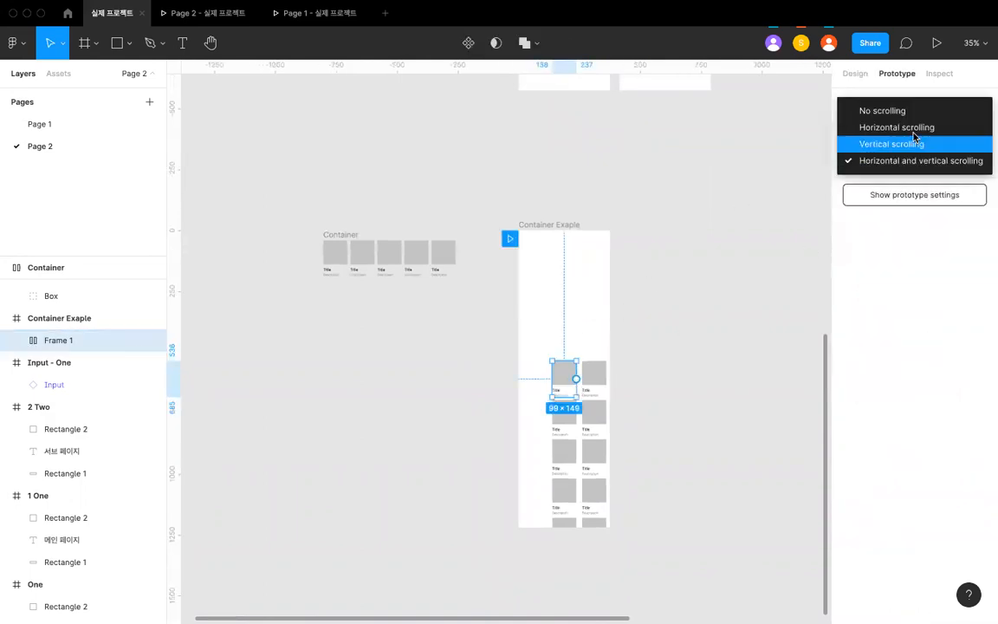
{"action": "left_click", "coordinate": [871, 235]}
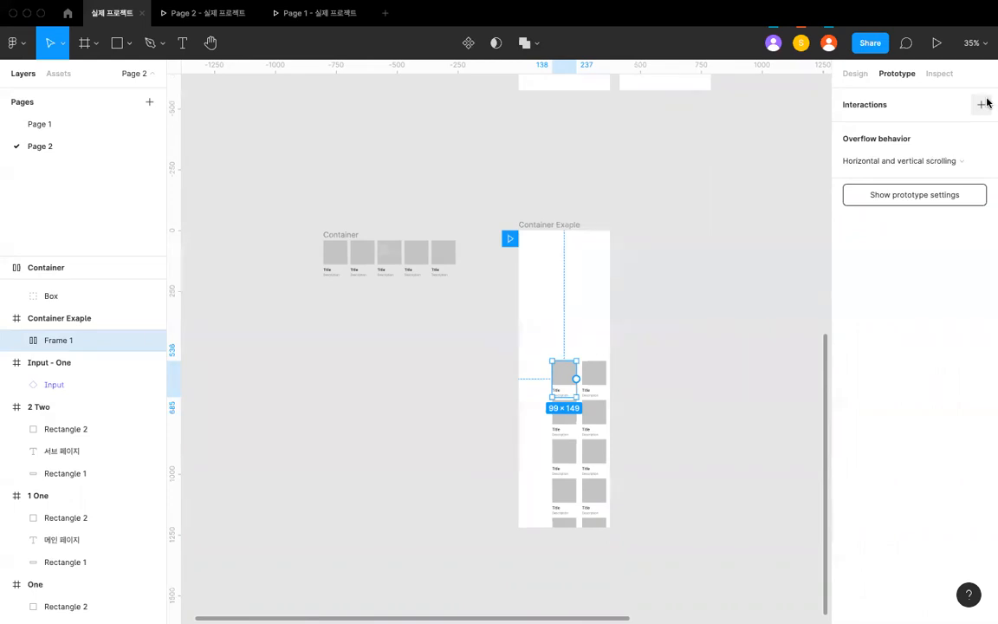
{"action": "left_click", "coordinate": [957, 160]}
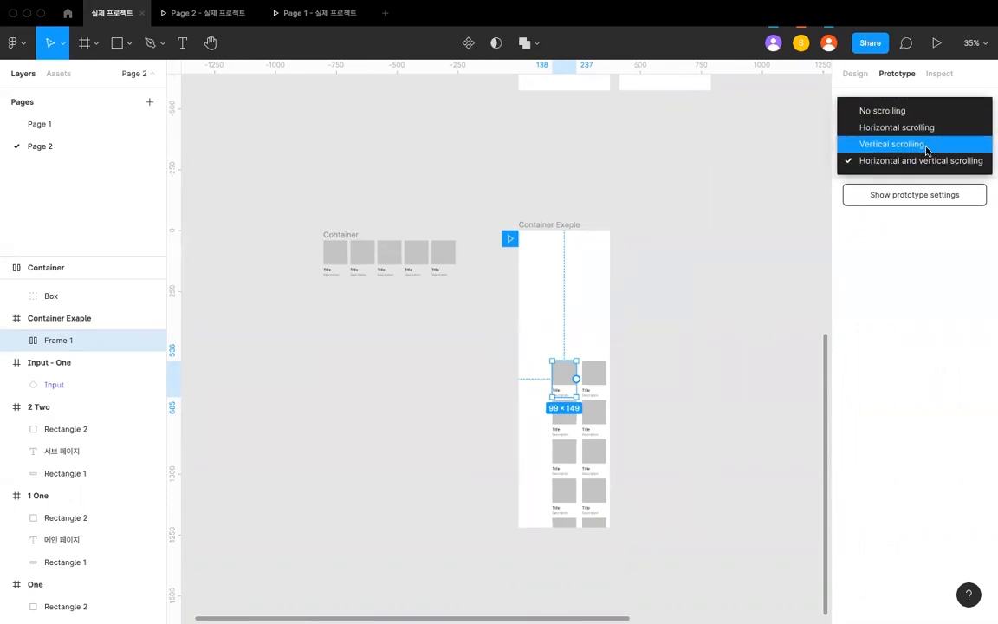
{"action": "left_click", "coordinate": [920, 160]}
{"action": "scroll", "coordinate": [593, 273], "scroll_direction": "up", "scroll_amount": 2}
{"action": "left_click", "coordinate": [588, 347]}
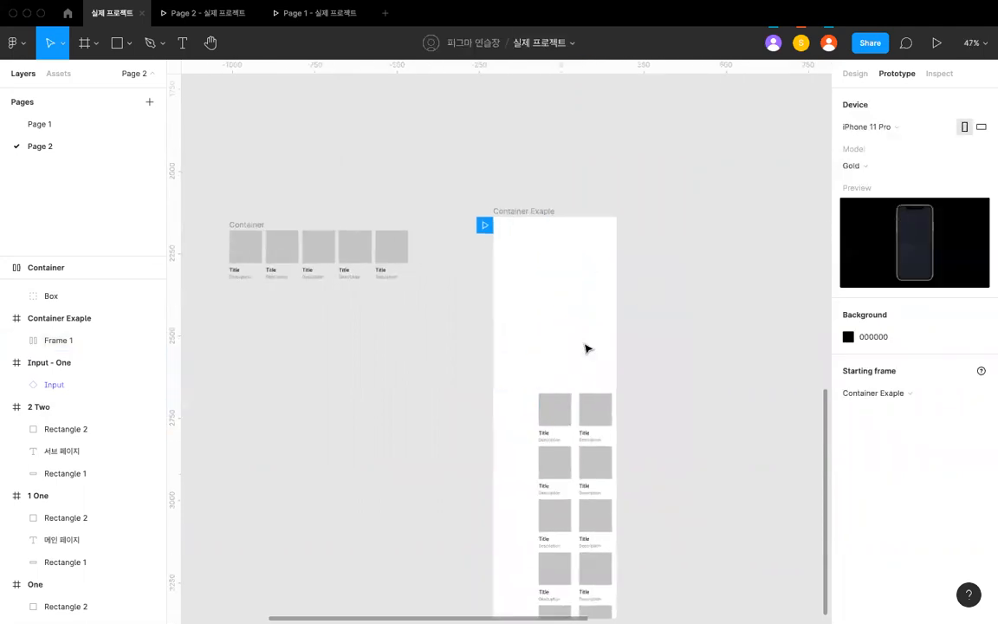
{"action": "left_click", "coordinate": [569, 403]}
{"action": "left_click", "coordinate": [849, 199]}
- Examine the prototype interactions and overflow behavior of the One, Two, Three, 1 One, 2 Two and Input - Two frames
{"action": "scroll", "coordinate": [657, 230], "scroll_direction": "down", "scroll_amount": 3}
{"action": "left_click", "coordinate": [581, 276]}
{"action": "scroll", "coordinate": [581, 275], "scroll_direction": "up", "scroll_amount": 10}
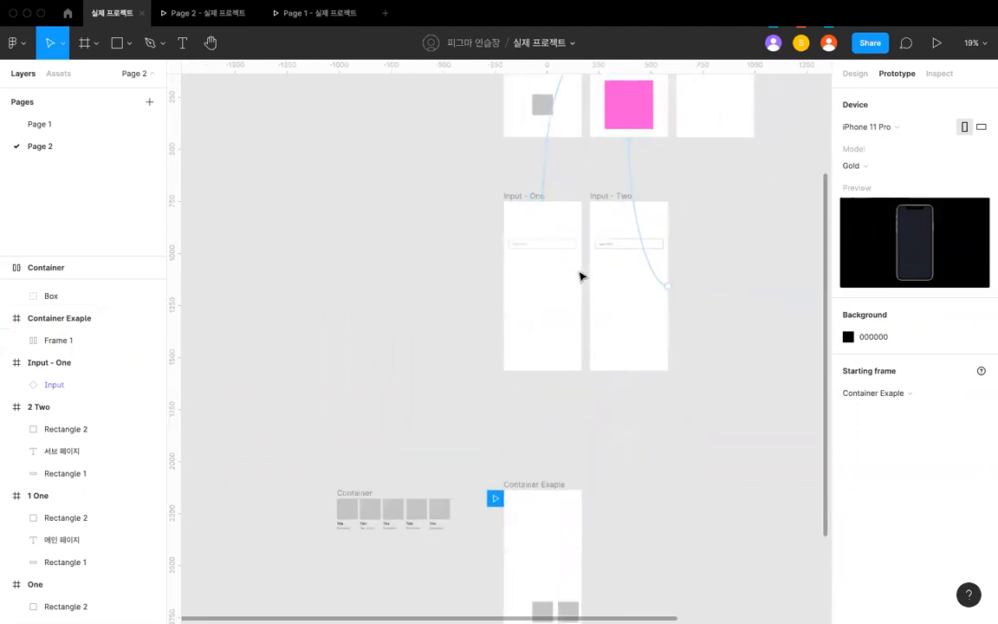
{"action": "left_click", "coordinate": [534, 324]}
{"action": "scroll", "coordinate": [534, 323], "scroll_direction": "down", "scroll_amount": 2}
{"action": "left_click", "coordinate": [516, 195]}
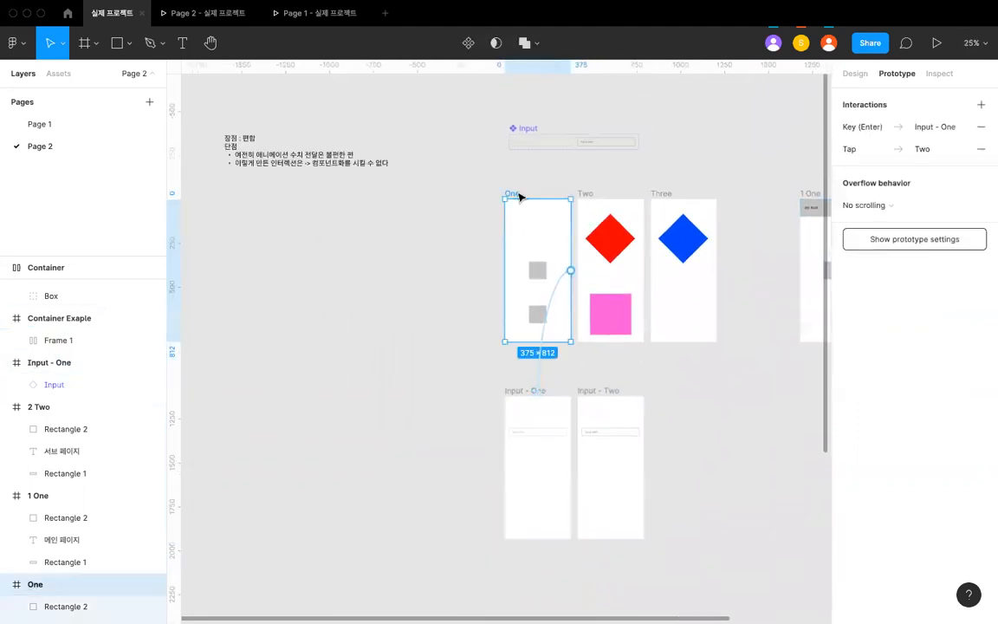
{"action": "left_click", "coordinate": [584, 195]}
{"action": "left_click", "coordinate": [668, 197]}
{"action": "scroll", "coordinate": [668, 197], "scroll_direction": "right", "scroll_amount": 4}
{"action": "left_click", "coordinate": [641, 204]}
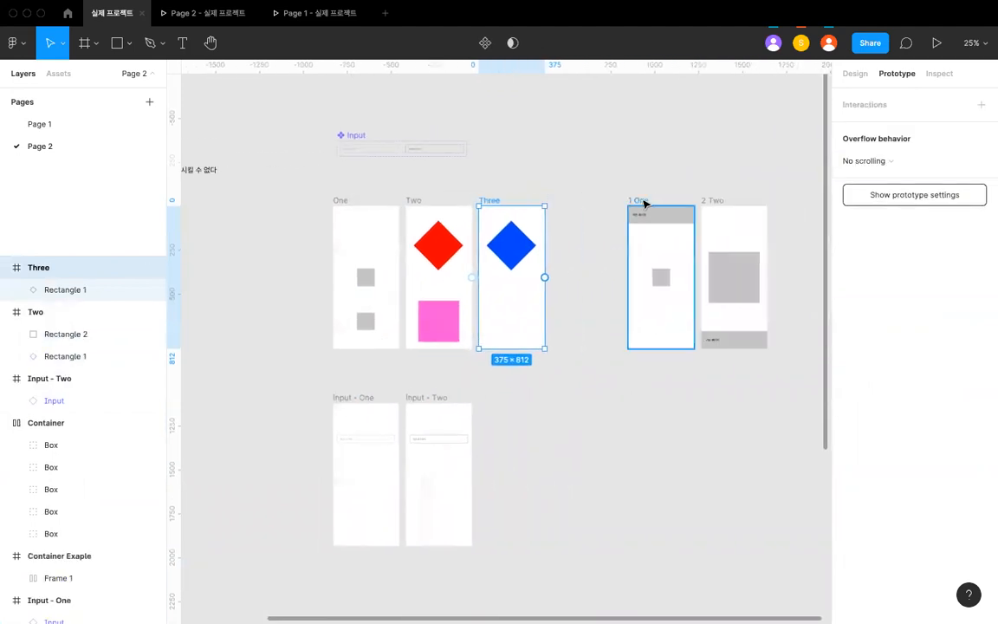
{"action": "left_click", "coordinate": [721, 202]}
{"action": "scroll", "coordinate": [578, 356], "scroll_direction": "down", "scroll_amount": 3}
{"action": "scroll", "coordinate": [579, 356], "scroll_direction": "left", "scroll_amount": 2}
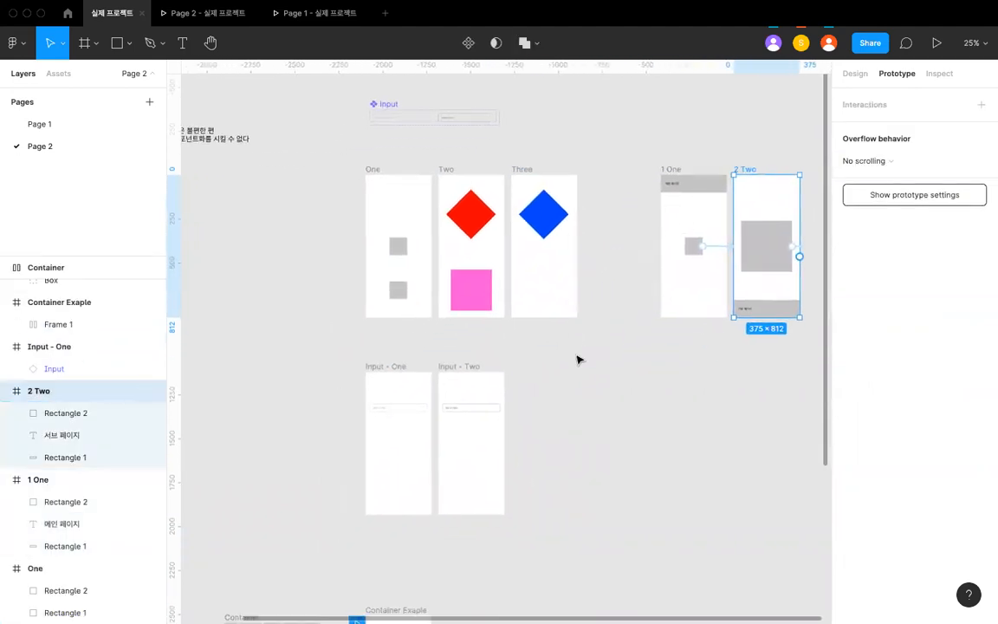
{"action": "left_click", "coordinate": [447, 321]}
{"action": "left_click", "coordinate": [495, 313]}
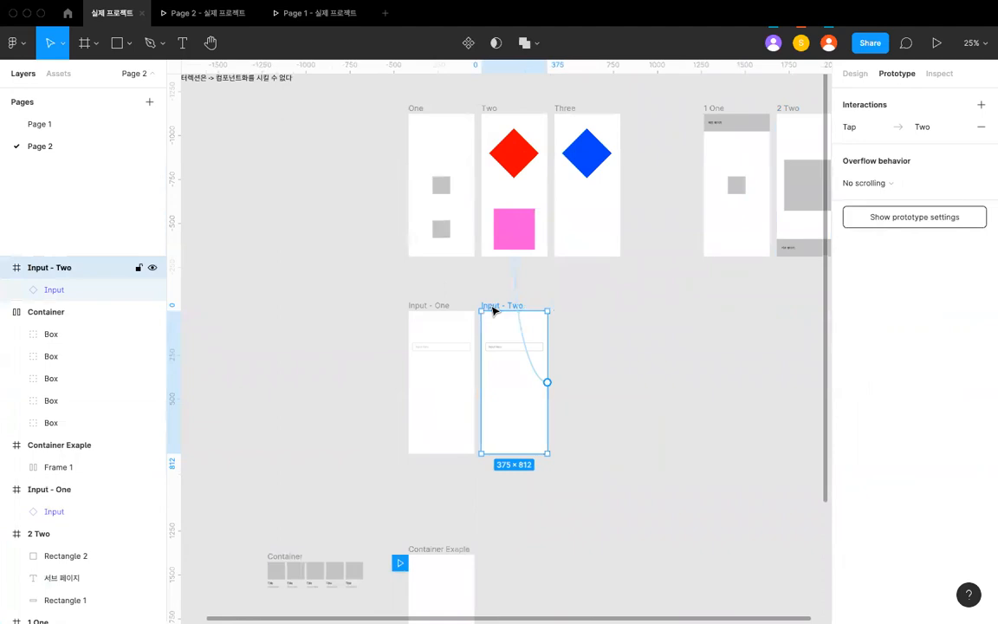
{"action": "scroll", "coordinate": [490, 338], "scroll_direction": "down", "scroll_amount": 4}
{"action": "left_click", "coordinate": [481, 364]}
{"action": "scroll", "coordinate": [481, 363], "scroll_direction": "down", "scroll_amount": 2}
{"action": "scroll", "coordinate": [472, 351], "scroll_direction": "up", "scroll_amount": 3}
{"action": "scroll", "coordinate": [472, 352], "scroll_direction": "left", "scroll_amount": 1}
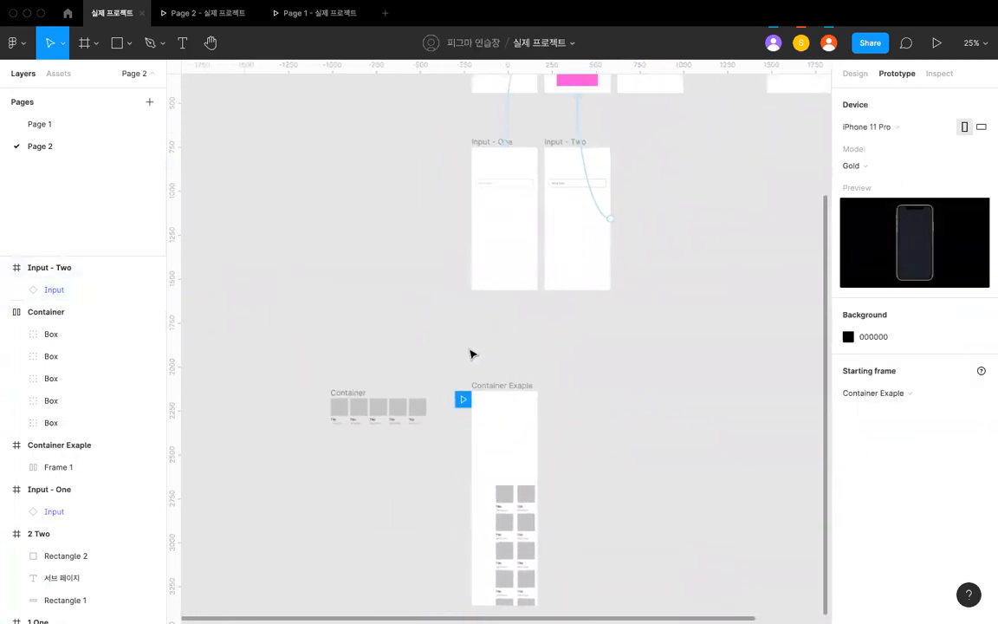
{"action": "scroll", "coordinate": [469, 338], "scroll_direction": "up", "scroll_amount": 2}
{"action": "scroll", "coordinate": [468, 305], "scroll_direction": "down", "scroll_amount": 5}
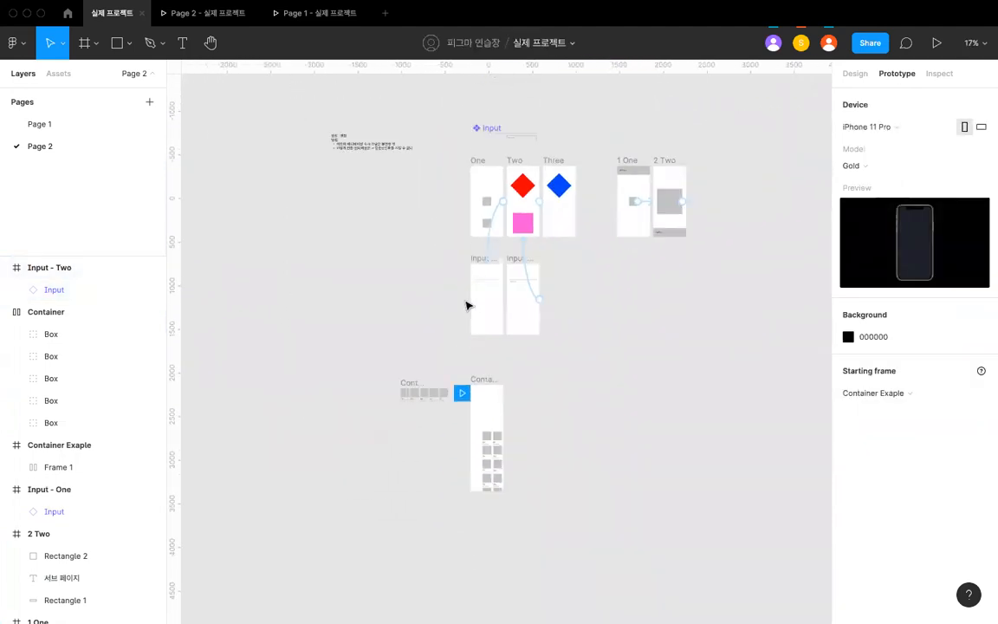
{"action": "scroll", "coordinate": [467, 277], "scroll_direction": "up", "scroll_amount": 2}
{"action": "scroll", "coordinate": [467, 277], "scroll_direction": "left", "scroll_amount": 1}
{"action": "scroll", "coordinate": [467, 244], "scroll_direction": "up", "scroll_amount": 3}
{"action": "scroll", "coordinate": [502, 292], "scroll_direction": "right", "scroll_amount": 1}
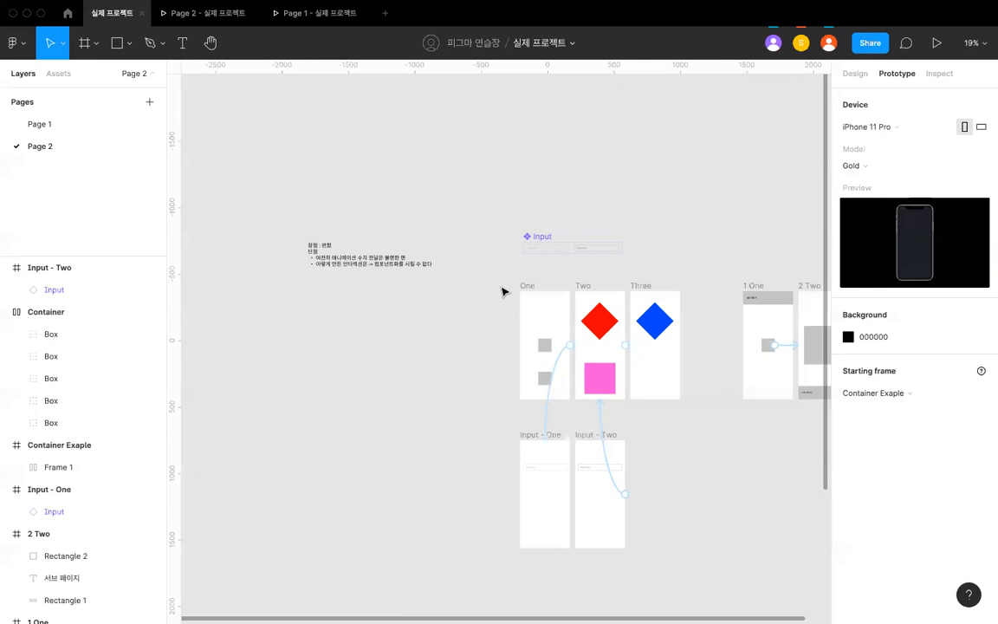
- Switch to the main desktop, open a new Chrome window and load Apple's Korean website at apple.com/kr
{"action": "key", "text": "ctrl+Up"}
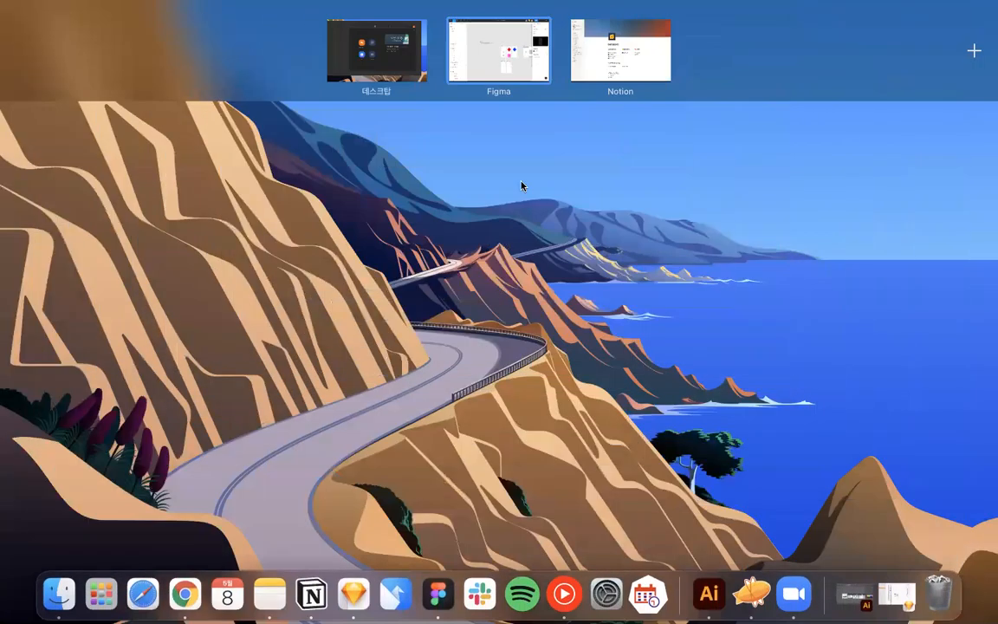
{"action": "left_click", "coordinate": [410, 62]}
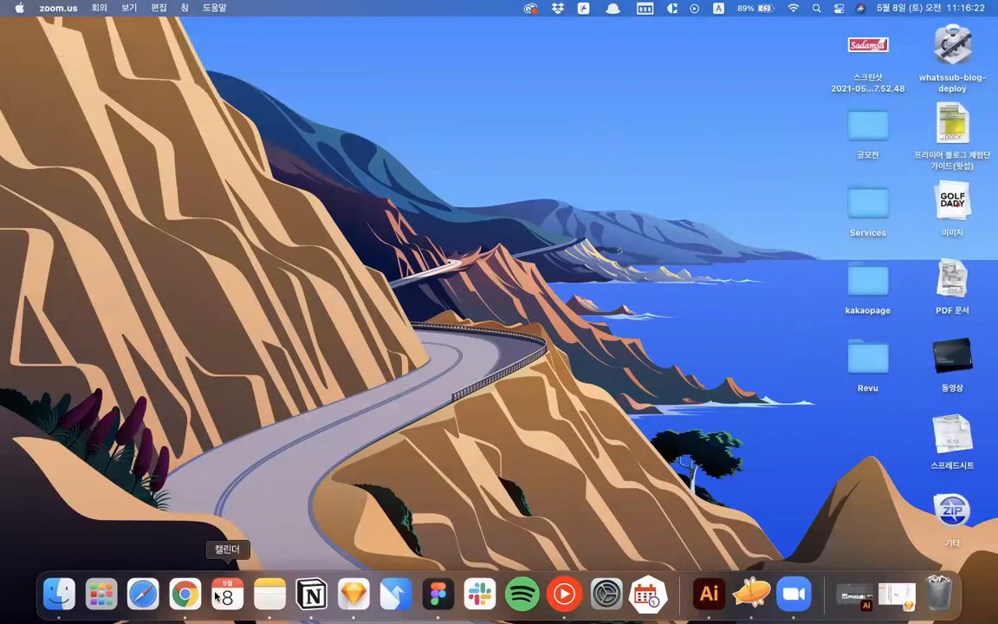
{"action": "right_click", "coordinate": [185, 594]}
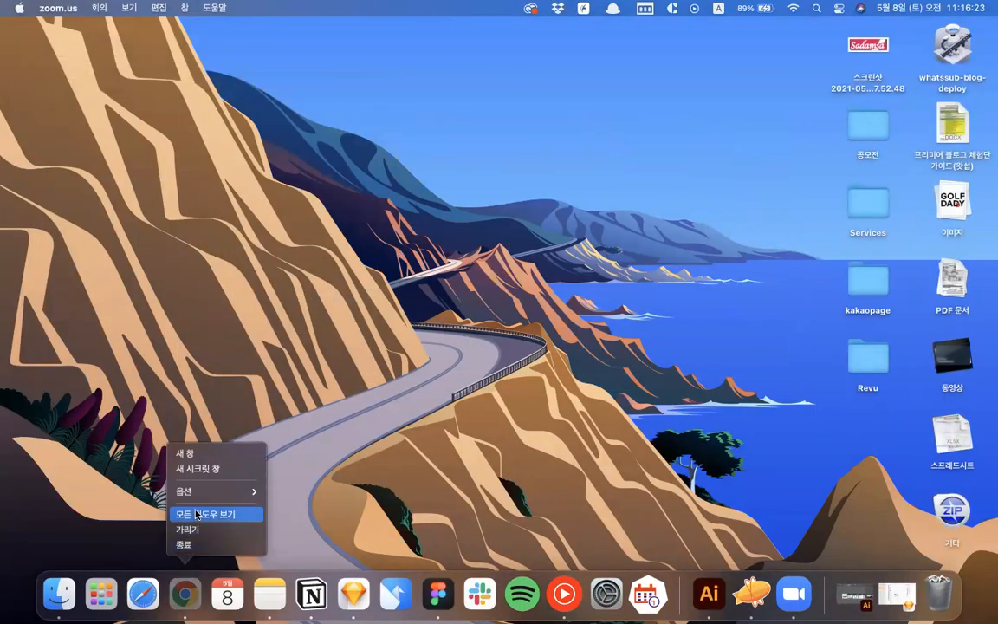
{"action": "left_click", "coordinate": [185, 452]}
{"action": "left_click", "coordinate": [47, 32]}
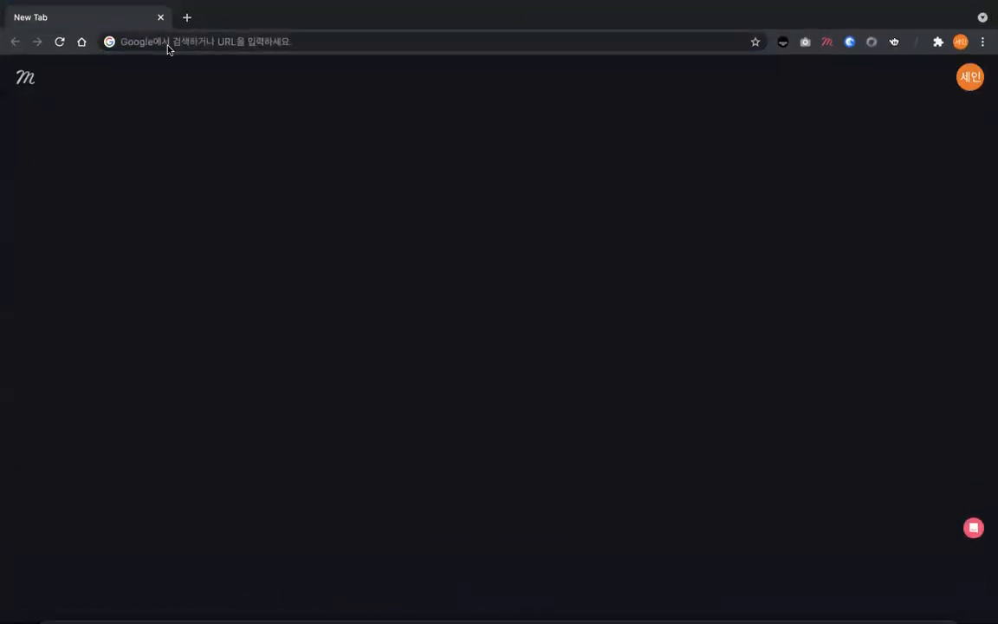
{"action": "type", "text": "ㅁ"}
{"action": "key", "text": "BackSpace"}
{"action": "type", "text": "apple"}
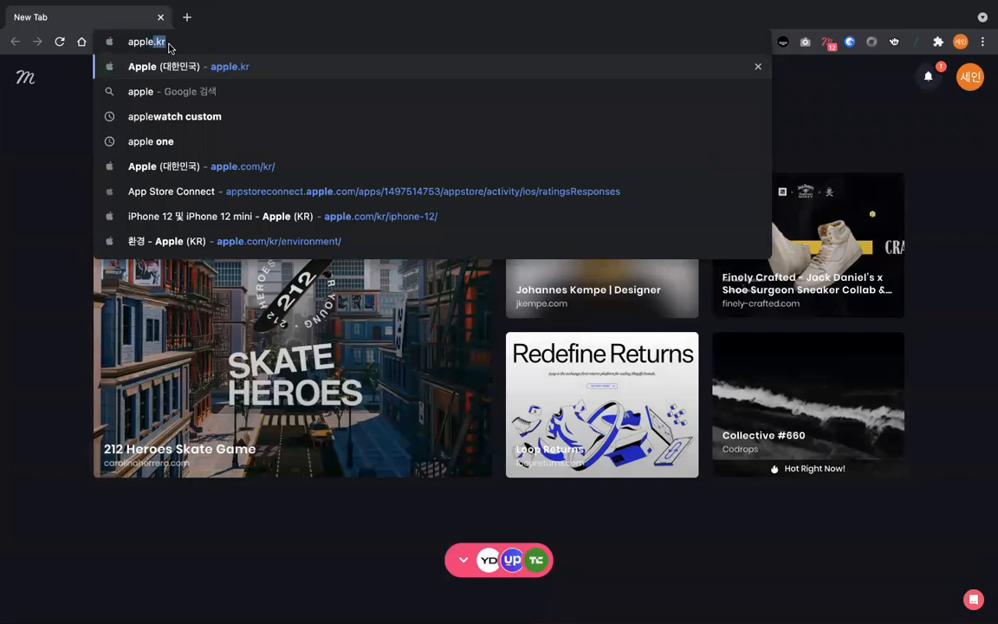
{"action": "key", "text": "Return"}
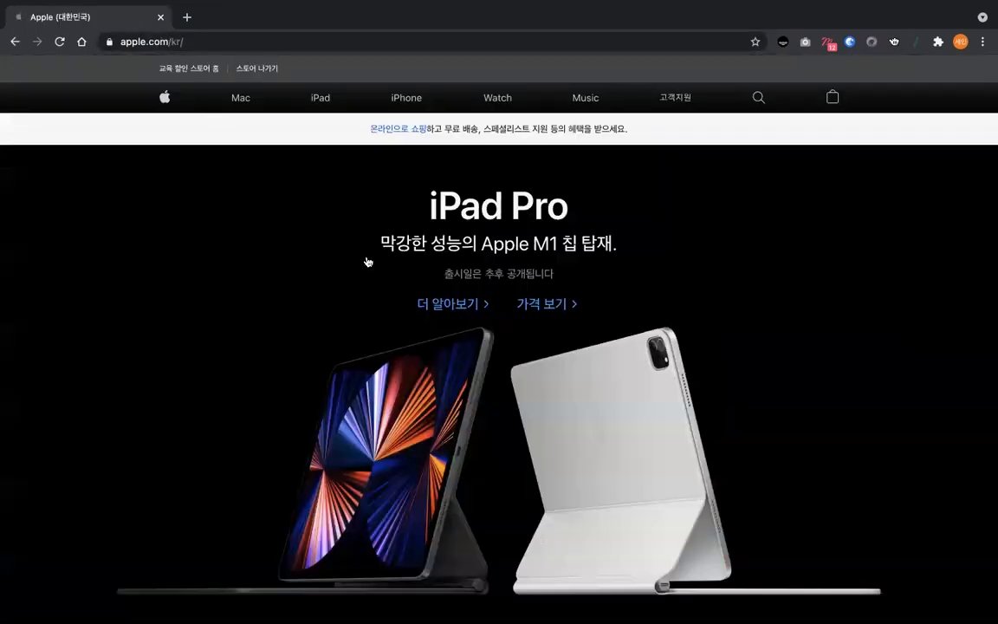
- Browse the product sections on the Apple home page and open the iPhone 12 page
{"action": "scroll", "coordinate": [367, 261], "scroll_direction": "down", "scroll_amount": 3}
{"action": "scroll", "coordinate": [367, 261], "scroll_direction": "down", "scroll_amount": 10}
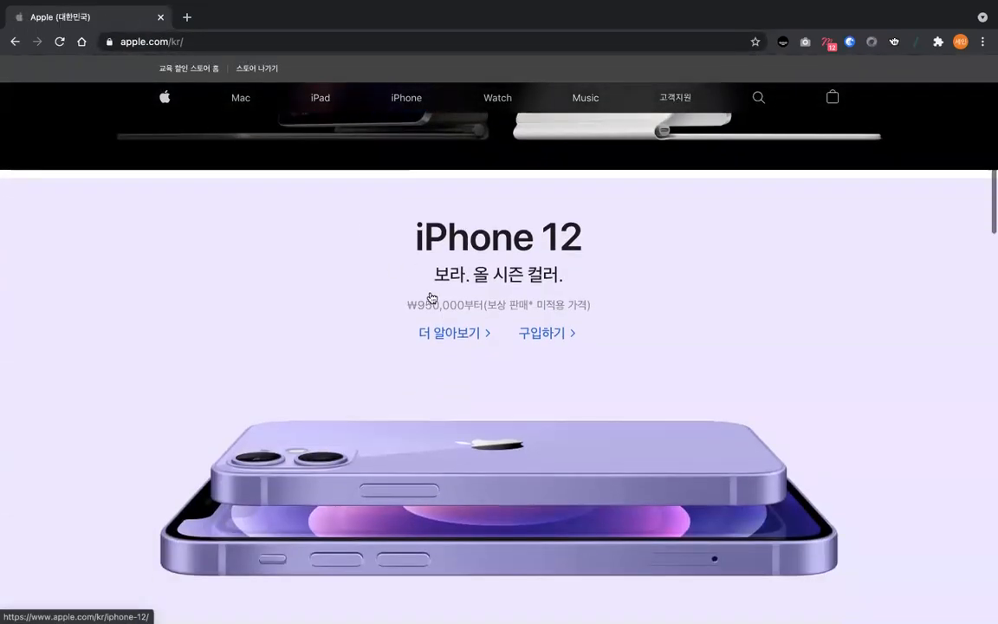
{"action": "scroll", "coordinate": [436, 298], "scroll_direction": "down", "scroll_amount": 20}
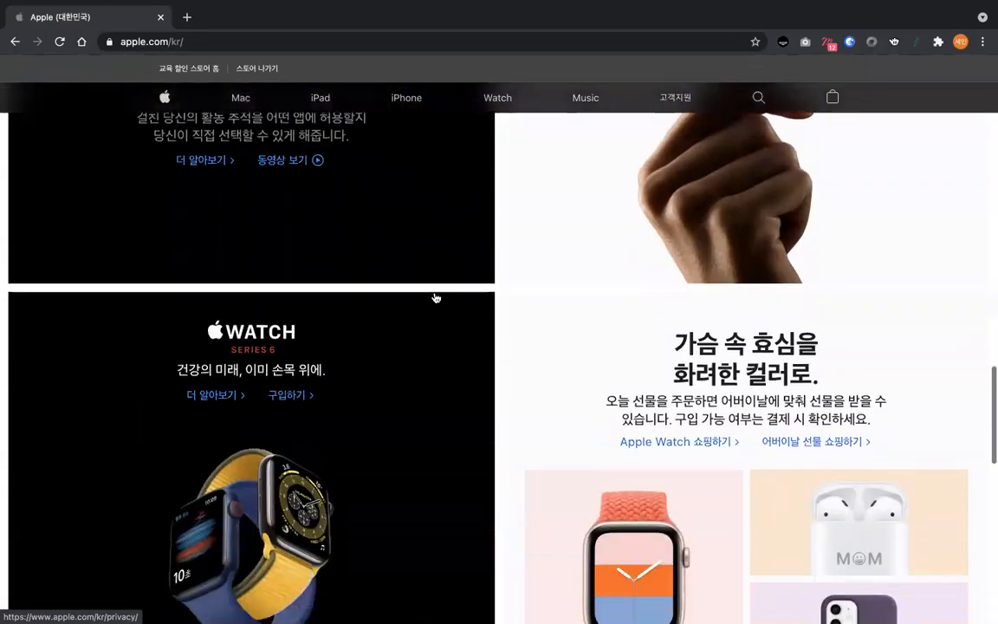
{"action": "scroll", "coordinate": [436, 298], "scroll_direction": "up", "scroll_amount": 20}
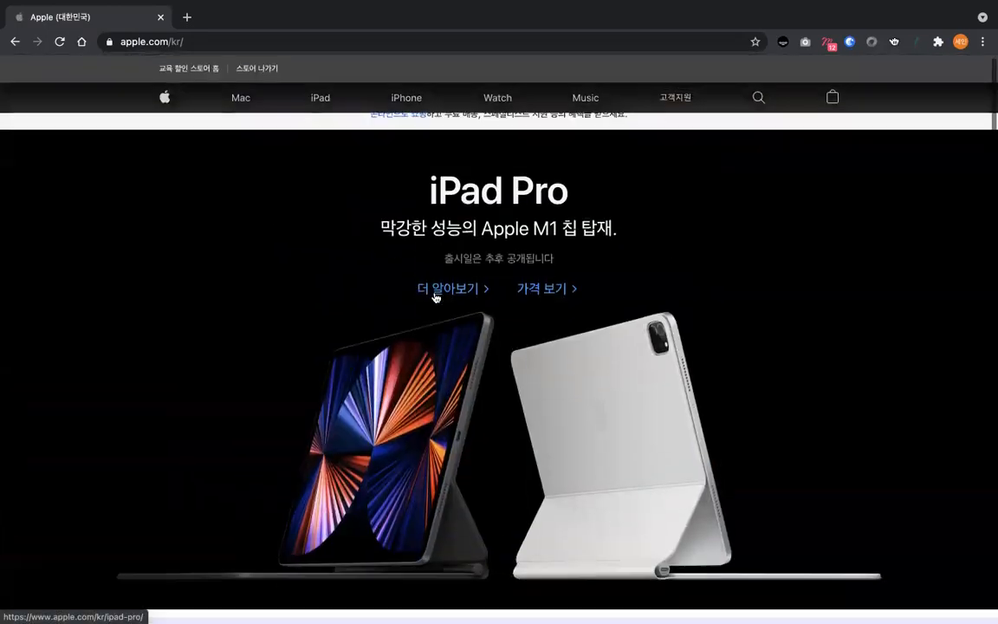
{"action": "scroll", "coordinate": [437, 296], "scroll_direction": "down", "scroll_amount": 3}
{"action": "left_click", "coordinate": [460, 382]}
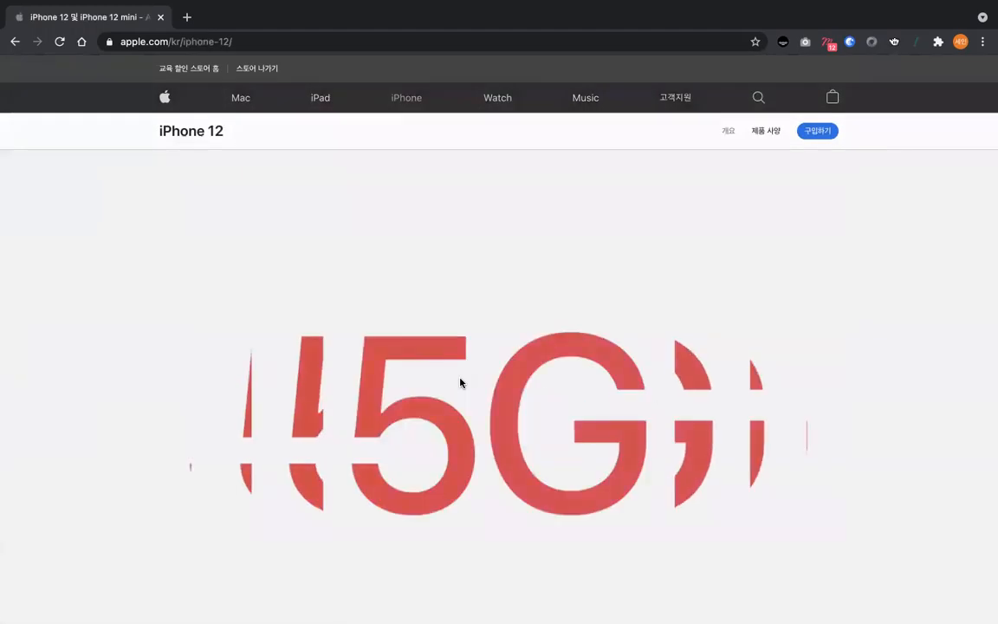
- Reload the iPhone 12 page and examine its opening phone animation and the scroll effect on the headline below it
{"action": "scroll", "coordinate": [460, 382], "scroll_direction": "down", "scroll_amount": 2}
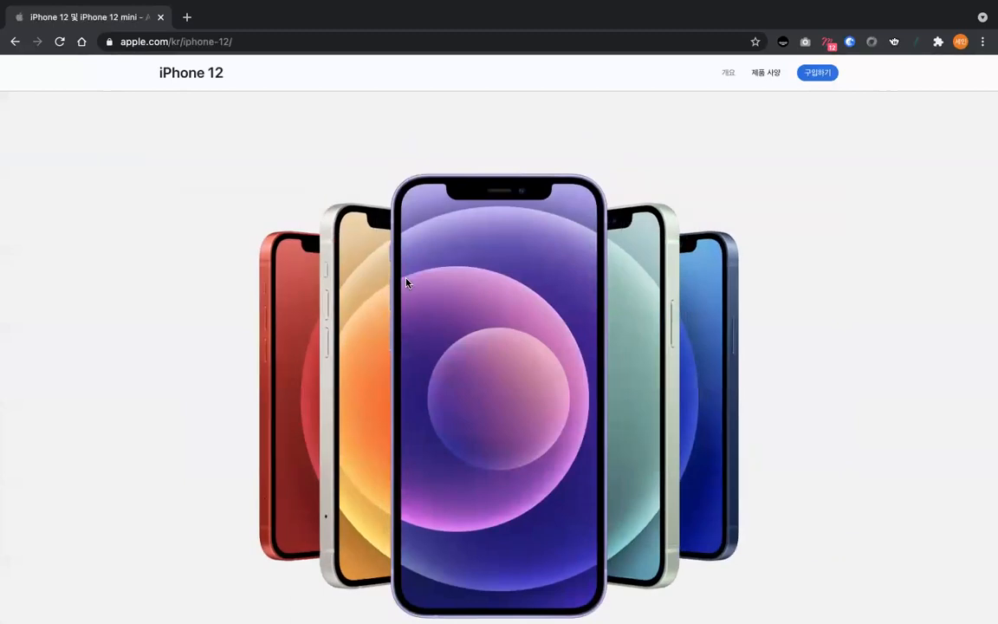
{"action": "key", "text": "super+r"}
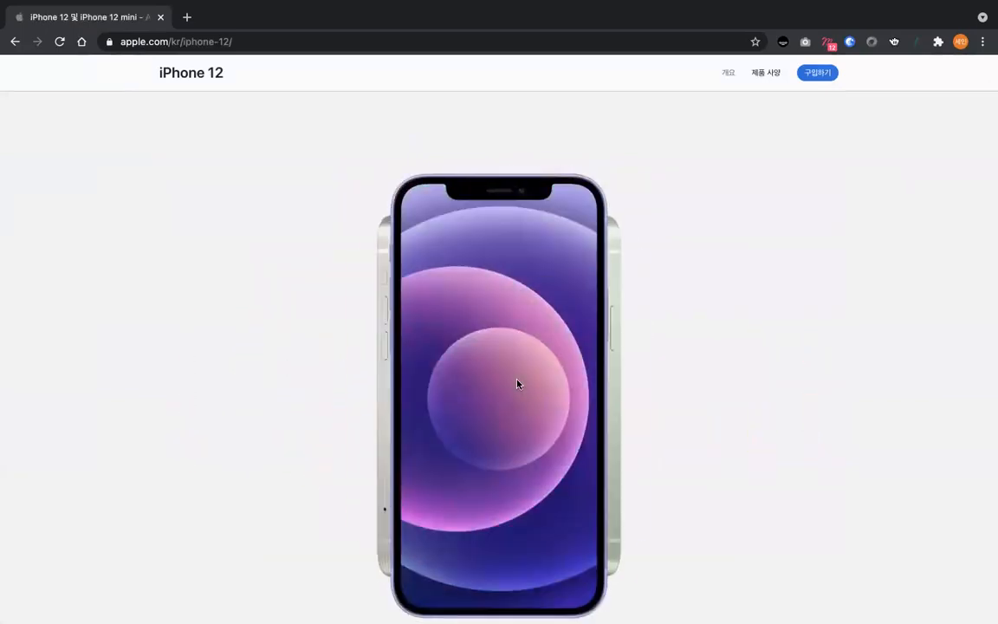
{"action": "scroll", "coordinate": [525, 268], "scroll_direction": "down", "scroll_amount": 5}
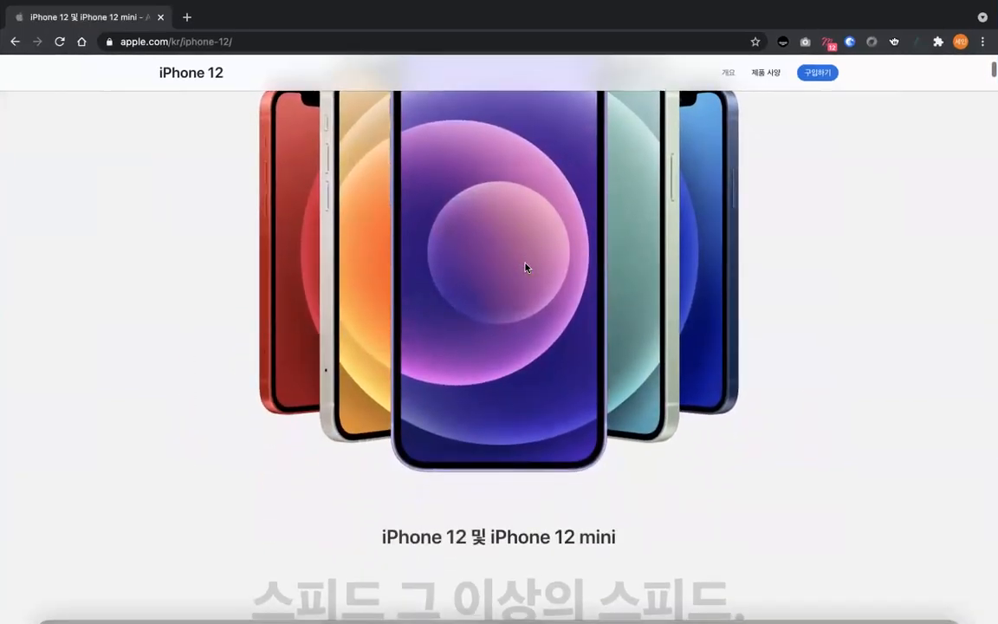
{"action": "scroll", "coordinate": [404, 417], "scroll_direction": "up", "scroll_amount": 5}
{"action": "scroll", "coordinate": [404, 417], "scroll_direction": "down", "scroll_amount": 4}
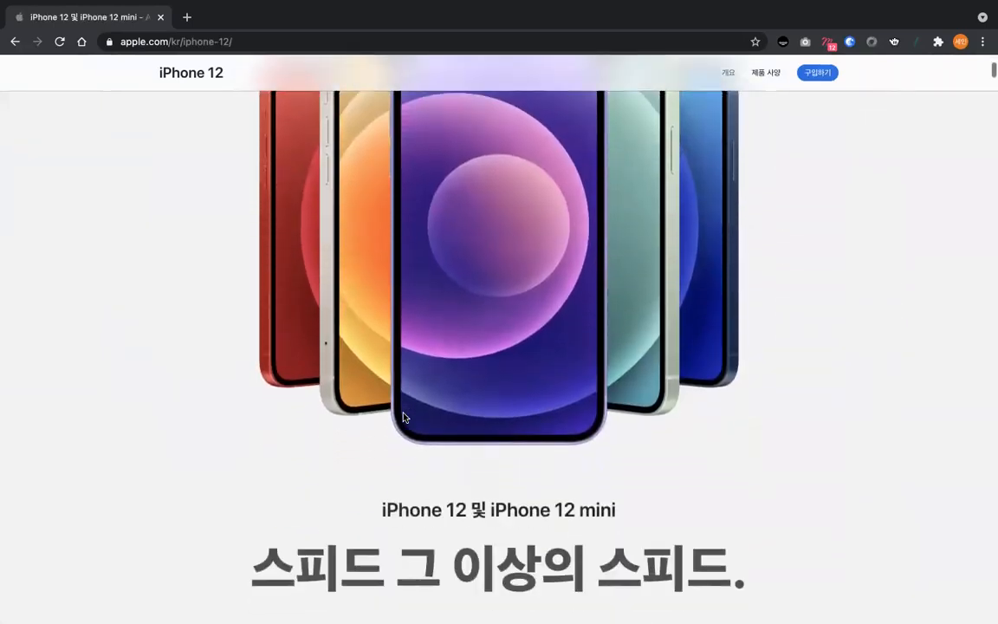
{"action": "scroll", "coordinate": [432, 483], "scroll_direction": "up", "scroll_amount": 2}
{"action": "scroll", "coordinate": [434, 525], "scroll_direction": "down", "scroll_amount": 1}
{"action": "scroll", "coordinate": [434, 524], "scroll_direction": "down", "scroll_amount": 4}
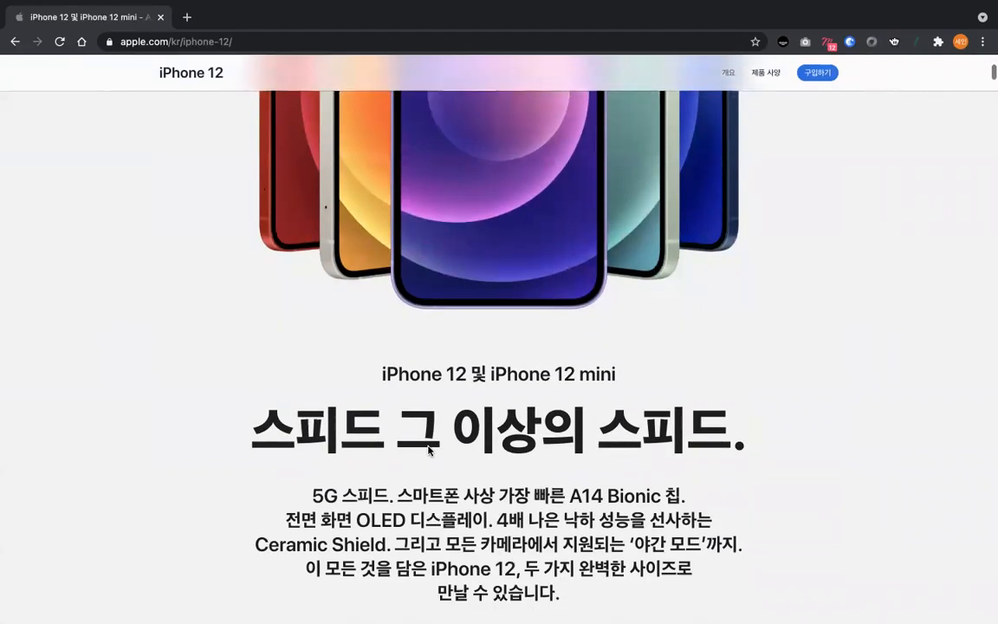
- Examine the scroll-driven rotation of the hand-held iPhone 12 and 12 mini, and the scroll effect of the blue 5G phone panel
{"action": "scroll", "coordinate": [433, 420], "scroll_direction": "down", "scroll_amount": 8}
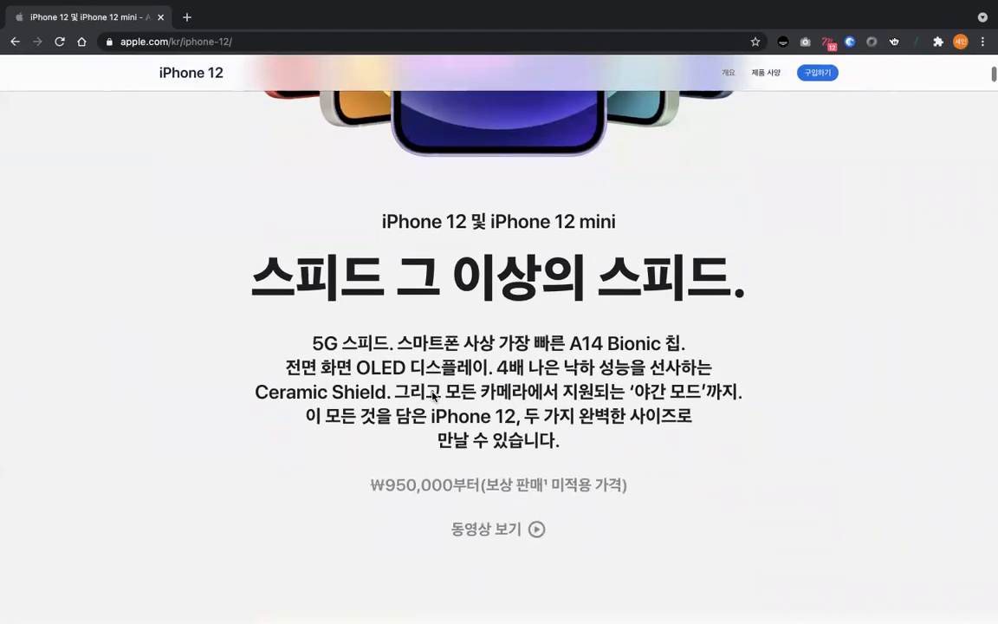
{"action": "scroll", "coordinate": [433, 397], "scroll_direction": "down", "scroll_amount": 4}
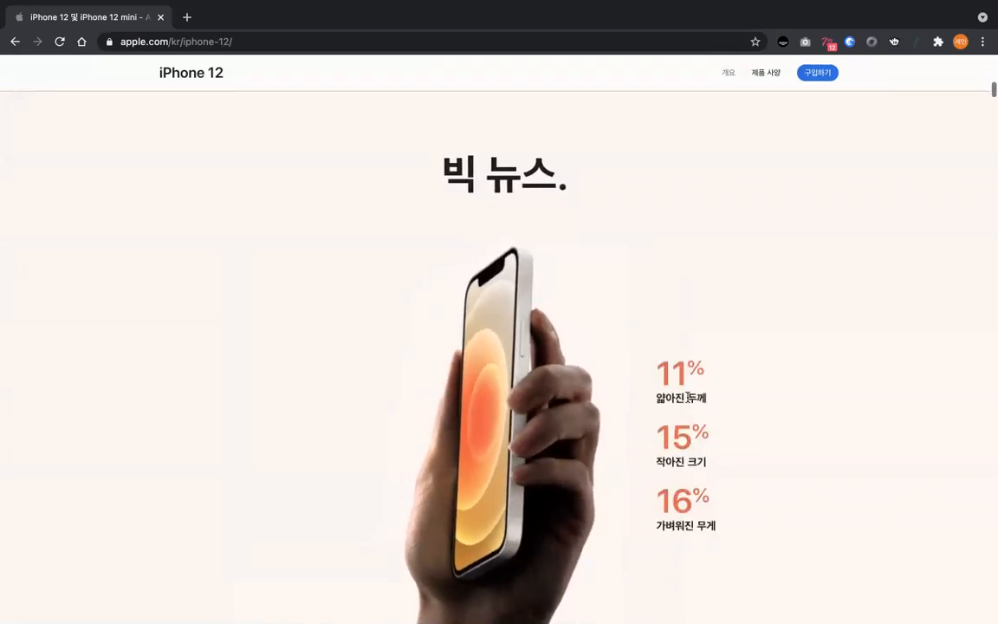
{"action": "scroll", "coordinate": [667, 394], "scroll_direction": "down", "scroll_amount": 3}
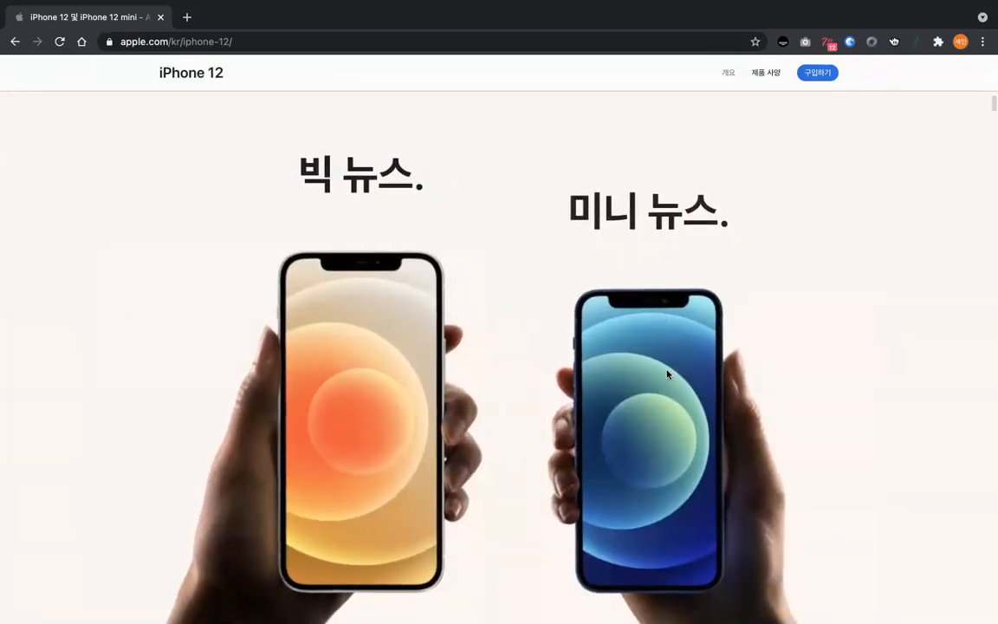
{"action": "scroll", "coordinate": [658, 356], "scroll_direction": "down", "scroll_amount": 5}
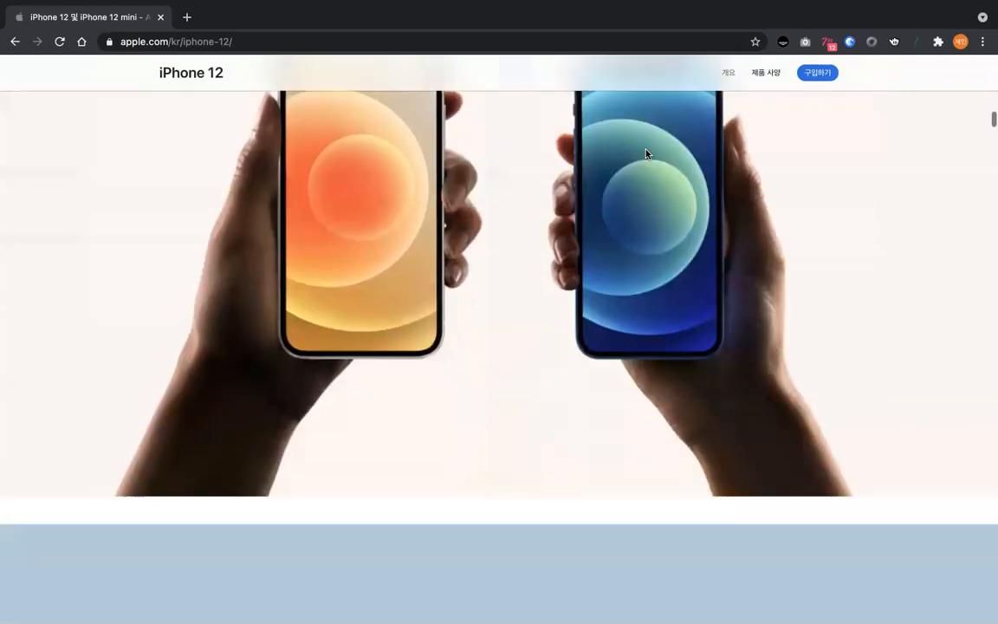
{"action": "scroll", "coordinate": [588, 167], "scroll_direction": "down", "scroll_amount": 2}
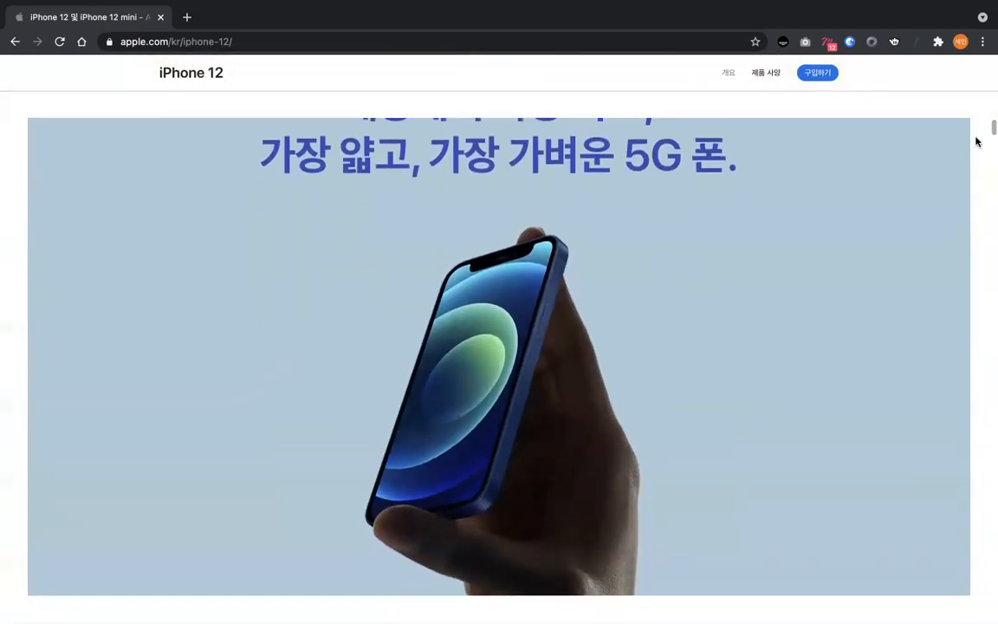
{"action": "scroll", "coordinate": [917, 494], "scroll_direction": "up", "scroll_amount": 2}
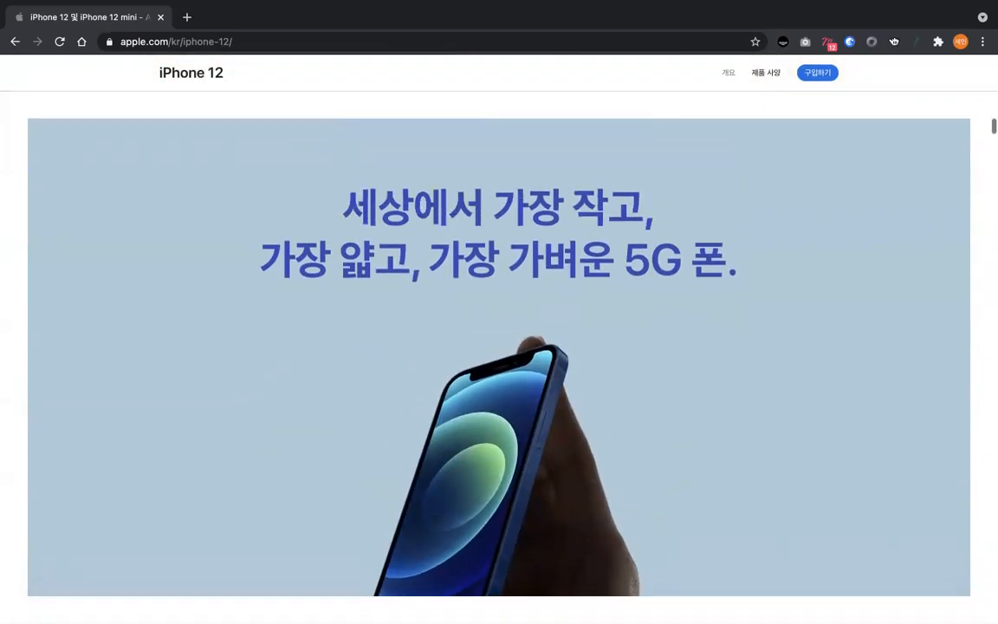
{"action": "scroll", "coordinate": [906, 530], "scroll_direction": "down", "scroll_amount": 10}
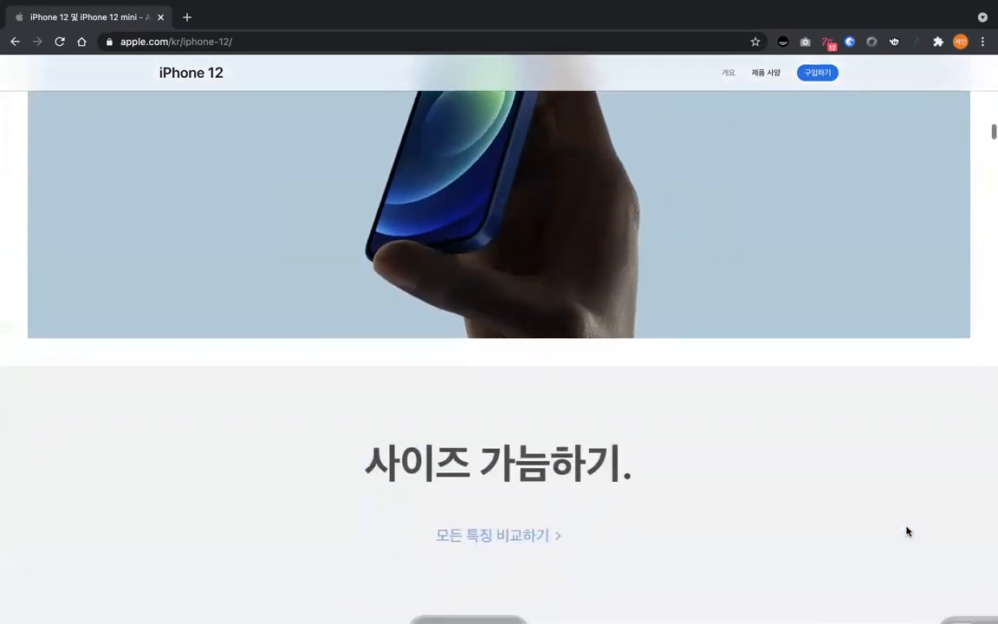
- View the iPhone size comparison lineup and examine how the Ceramic Shield panel's headline, line and phone image respond to scrolling
{"action": "scroll", "coordinate": [907, 530], "scroll_direction": "down", "scroll_amount": 10}
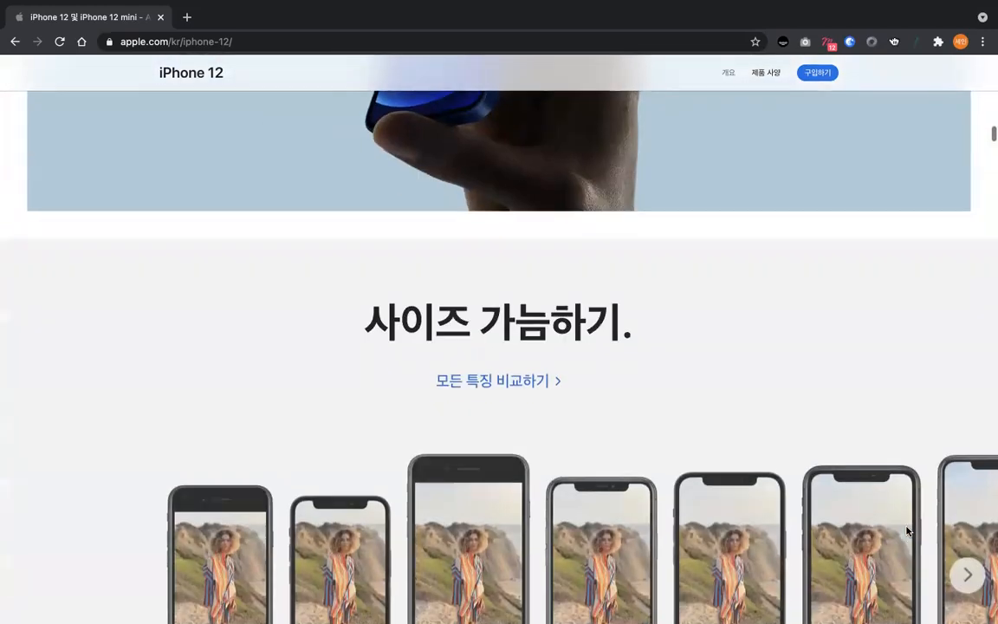
{"action": "scroll", "coordinate": [554, 282], "scroll_direction": "down", "scroll_amount": 2}
{"action": "scroll", "coordinate": [563, 259], "scroll_direction": "down", "scroll_amount": 3}
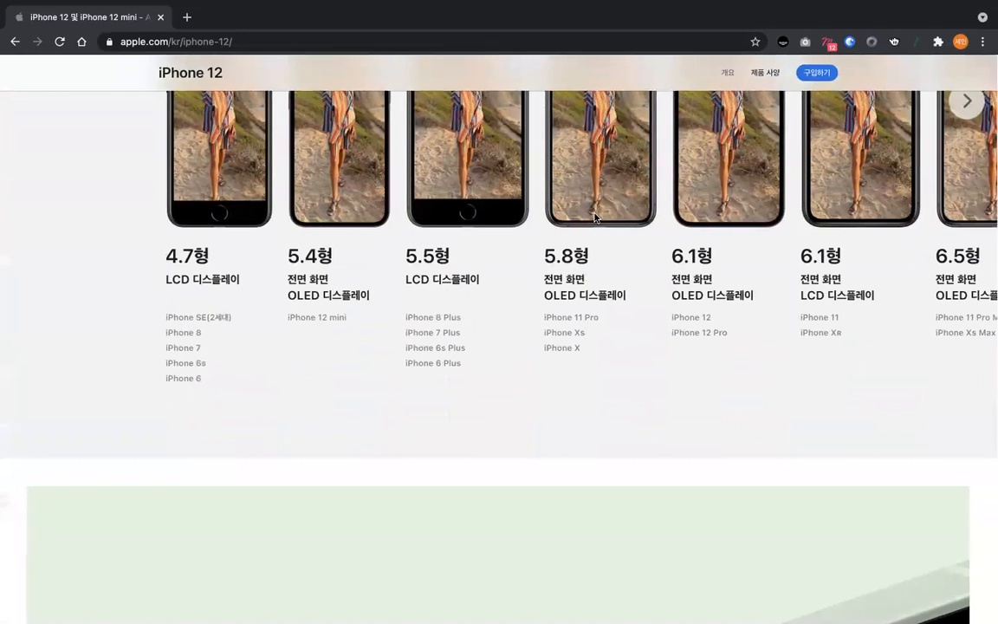
{"action": "scroll", "coordinate": [520, 252], "scroll_direction": "up", "scroll_amount": 4}
{"action": "scroll", "coordinate": [492, 257], "scroll_direction": "down", "scroll_amount": 10}
{"action": "scroll", "coordinate": [467, 242], "scroll_direction": "up", "scroll_amount": 4}
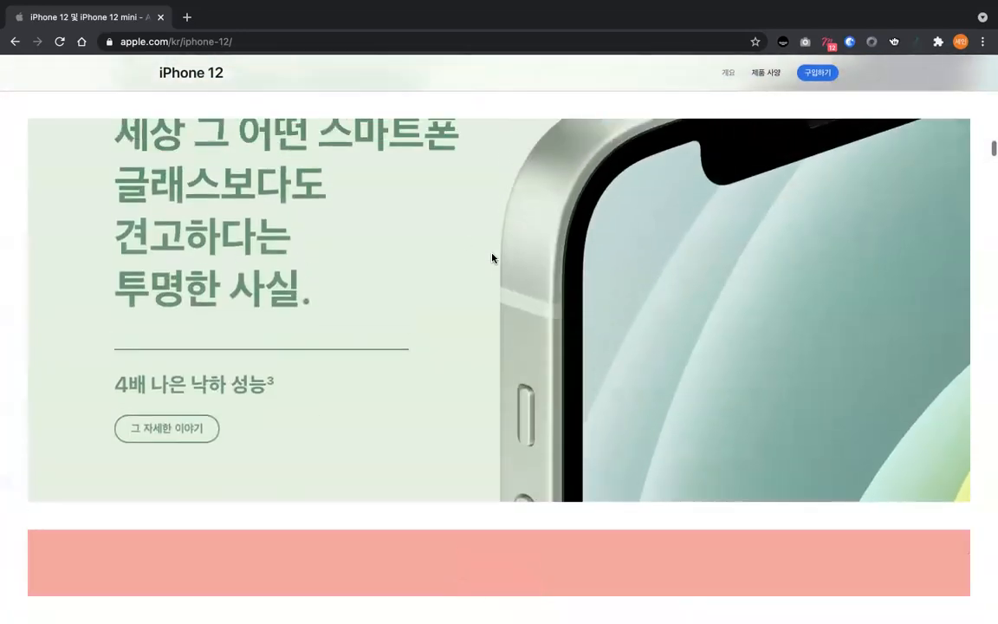
{"action": "scroll", "coordinate": [606, 251], "scroll_direction": "down", "scroll_amount": 4}
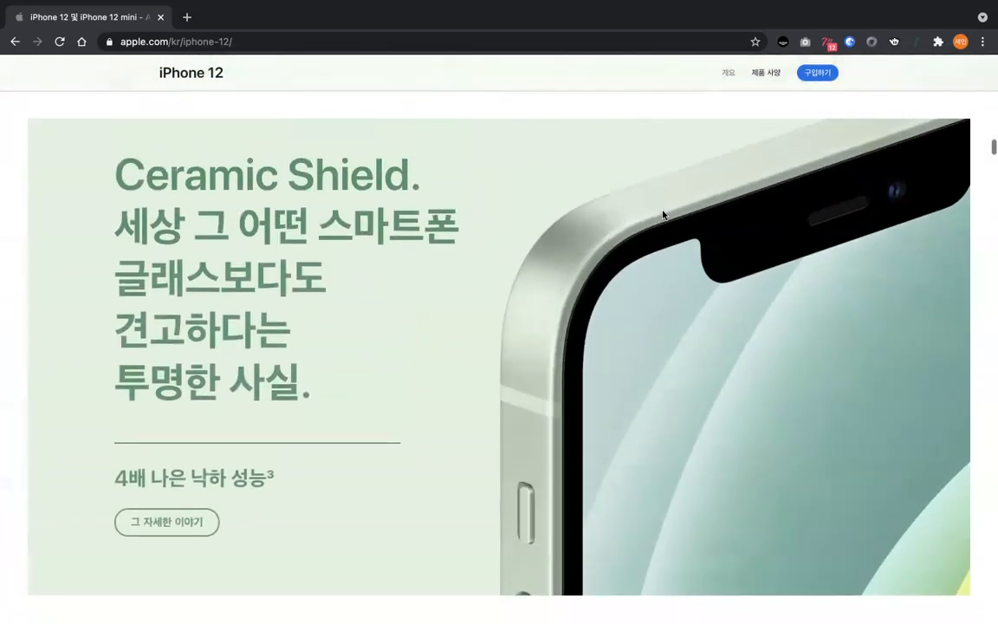
{"action": "scroll", "coordinate": [226, 325], "scroll_direction": "down", "scroll_amount": 3}
{"action": "scroll", "coordinate": [226, 325], "scroll_direction": "down", "scroll_amount": 2}
{"action": "scroll", "coordinate": [343, 361], "scroll_direction": "up", "scroll_amount": 5}
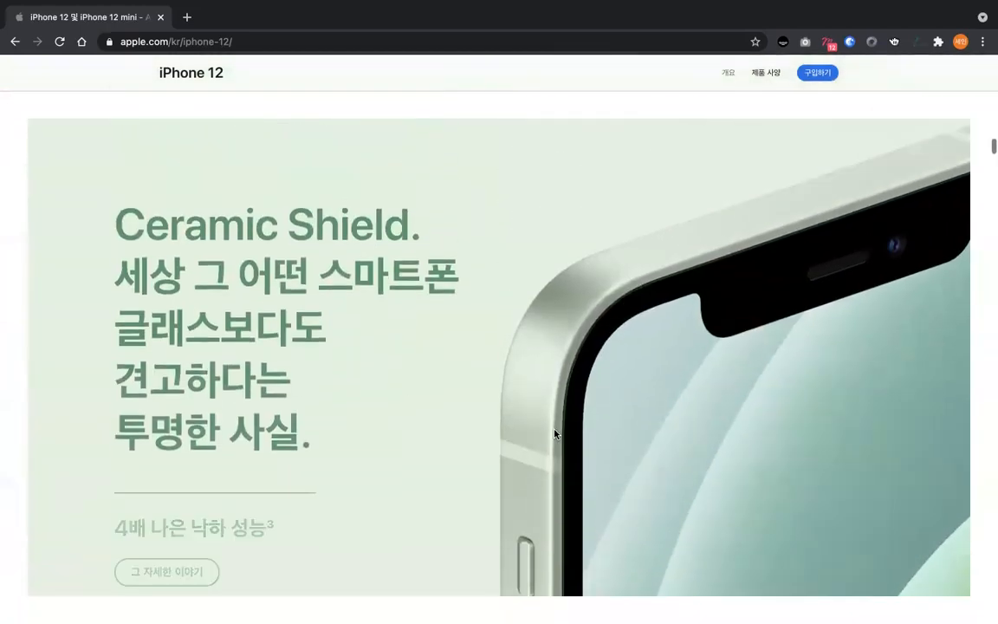
{"action": "scroll", "coordinate": [716, 407], "scroll_direction": "up", "scroll_amount": 4}
{"action": "scroll", "coordinate": [713, 328], "scroll_direction": "down", "scroll_amount": 4}
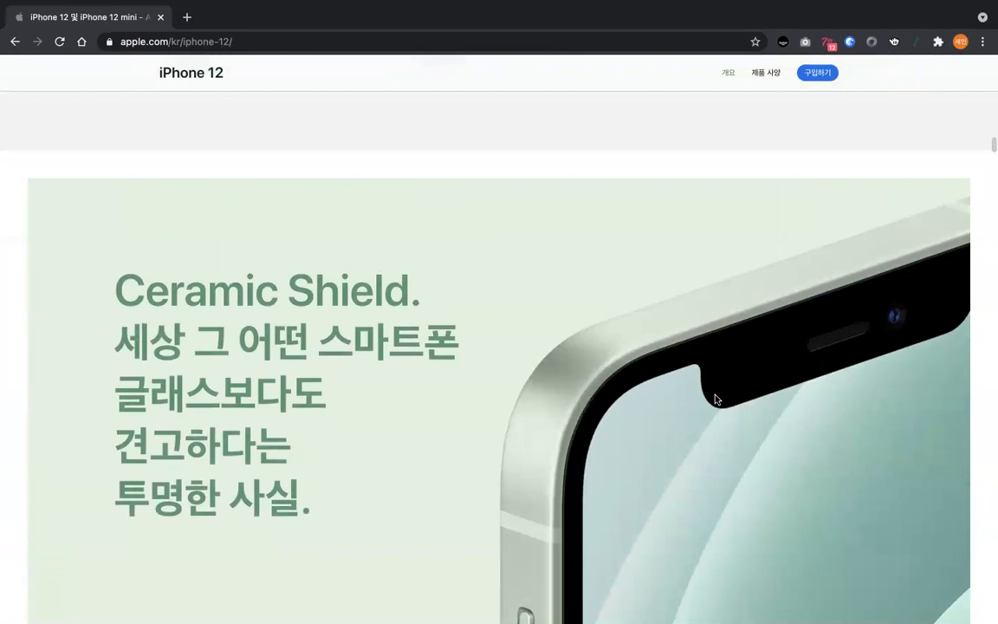
{"action": "scroll", "coordinate": [647, 329], "scroll_direction": "down", "scroll_amount": 8}
- Examine the color change in the six-finishes panel, the stretching 5G headline and the word-by-word A14 chip animation
{"action": "scroll", "coordinate": [563, 257], "scroll_direction": "down", "scroll_amount": 10}
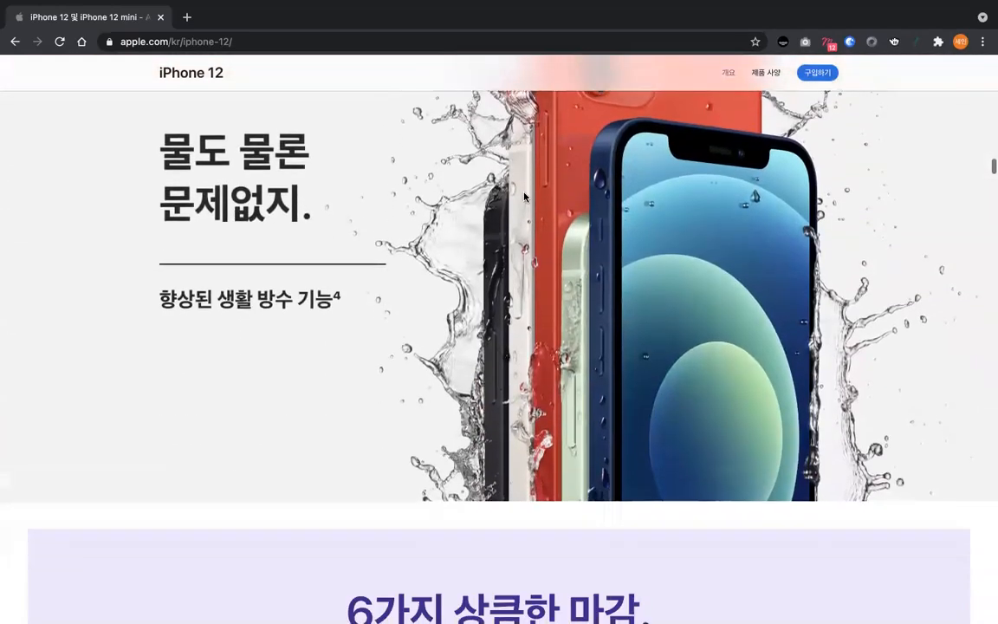
{"action": "scroll", "coordinate": [524, 196], "scroll_direction": "down", "scroll_amount": 5}
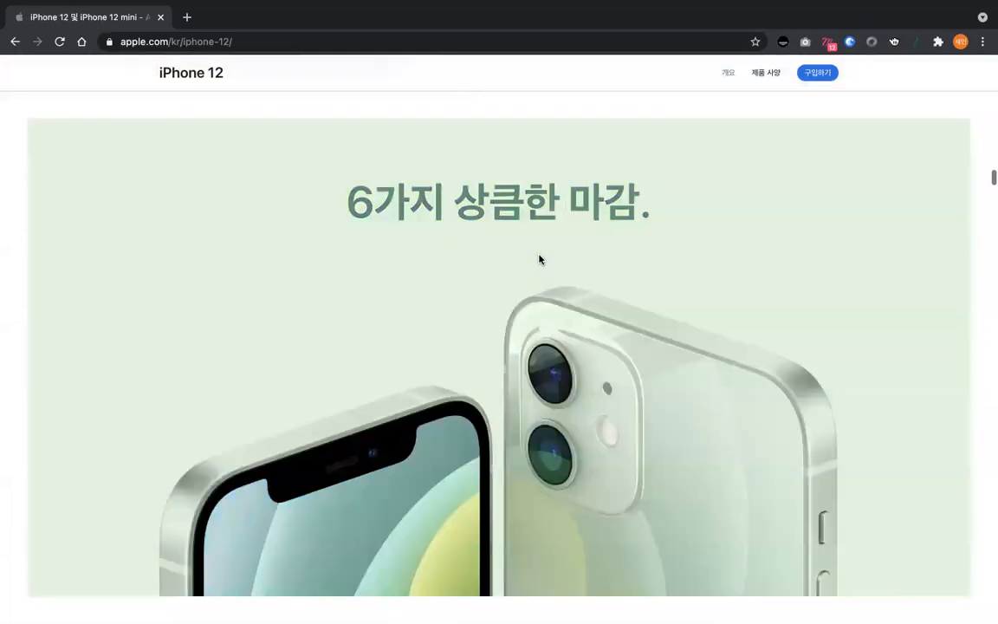
{"action": "scroll", "coordinate": [533, 261], "scroll_direction": "down", "scroll_amount": 6}
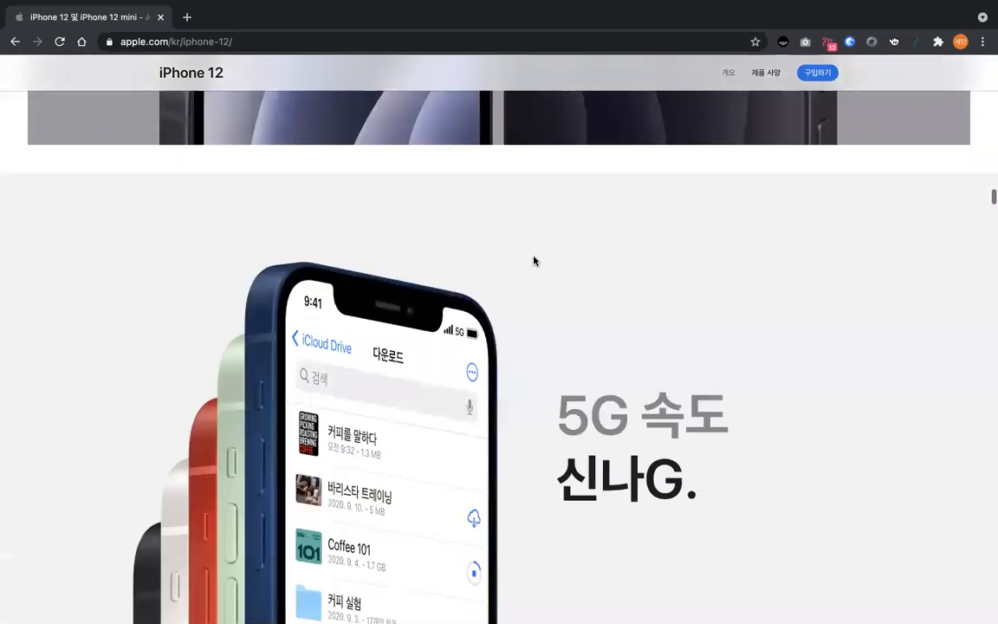
{"action": "scroll", "coordinate": [533, 261], "scroll_direction": "up", "scroll_amount": 4}
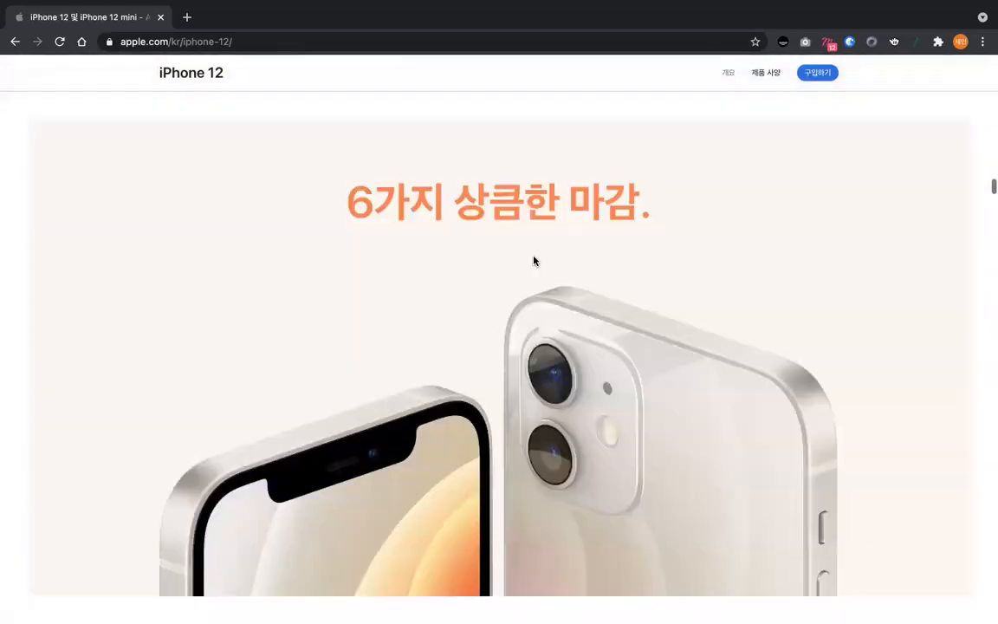
{"action": "scroll", "coordinate": [533, 260], "scroll_direction": "down", "scroll_amount": 5}
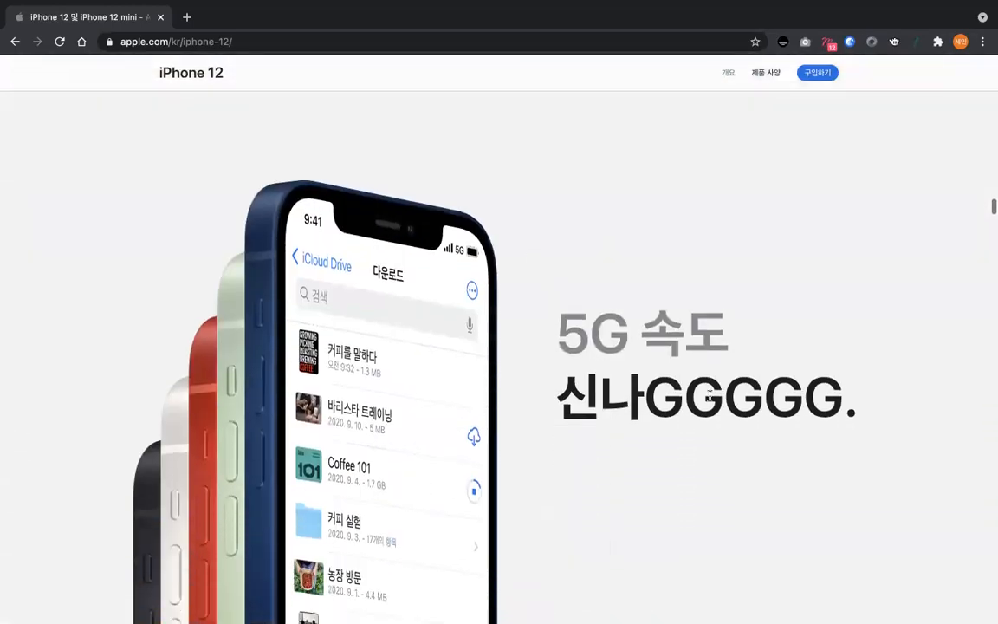
{"action": "scroll", "coordinate": [729, 417], "scroll_direction": "down", "scroll_amount": 6}
{"action": "scroll", "coordinate": [727, 420], "scroll_direction": "down", "scroll_amount": 5}
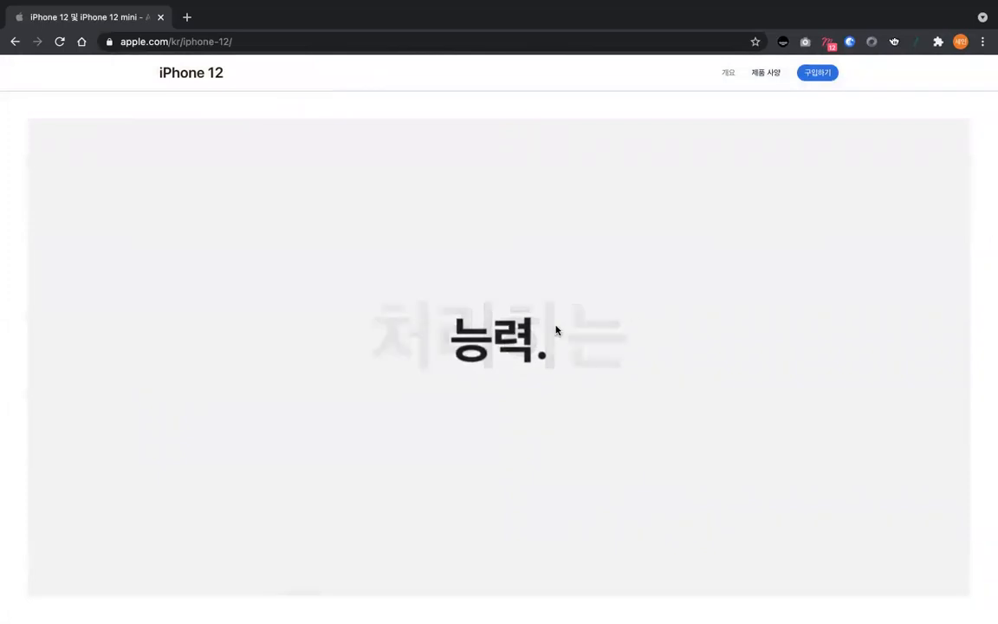
{"action": "scroll", "coordinate": [533, 336], "scroll_direction": "down", "scroll_amount": 5}
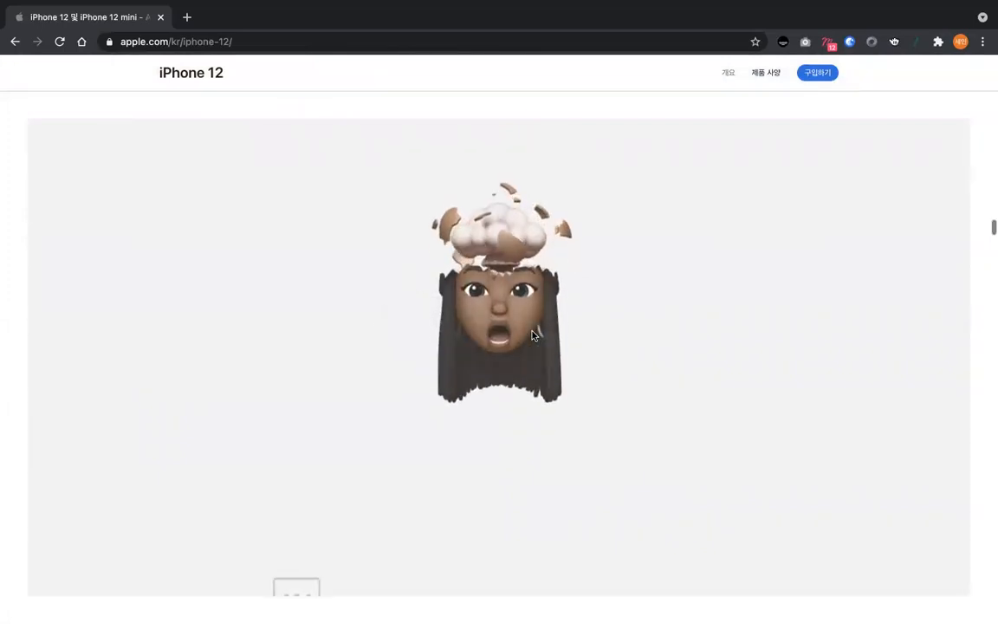
{"action": "scroll", "coordinate": [533, 335], "scroll_direction": "down", "scroll_amount": 8}
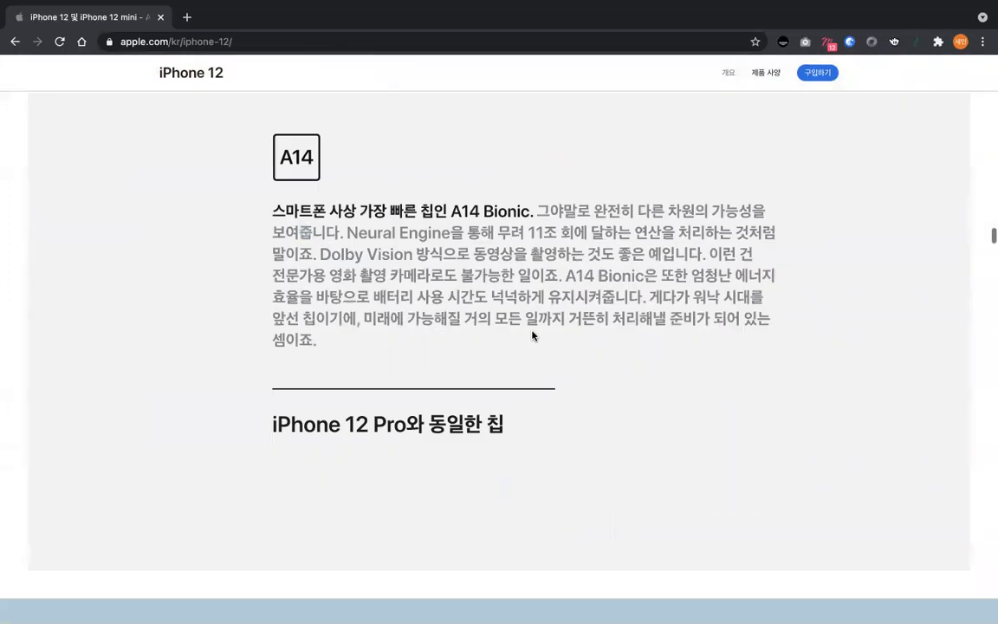
- Examine the scroll effects in the OLED display, night mode, Smart HDR 3, portrait and Dolby Vision video sections
{"action": "scroll", "coordinate": [533, 336], "scroll_direction": "down", "scroll_amount": 8}
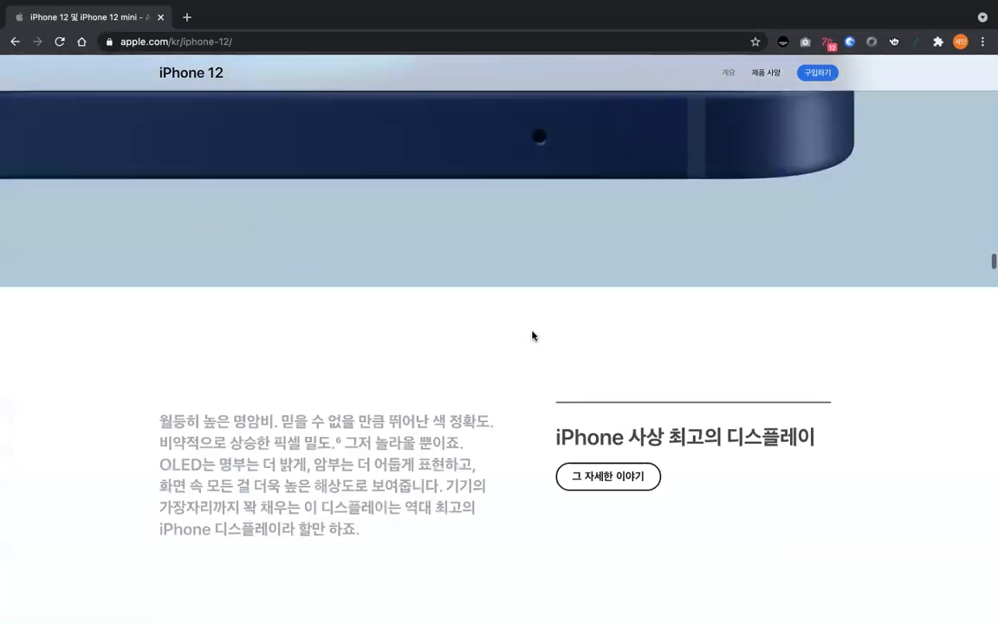
{"action": "scroll", "coordinate": [533, 336], "scroll_direction": "down", "scroll_amount": 10}
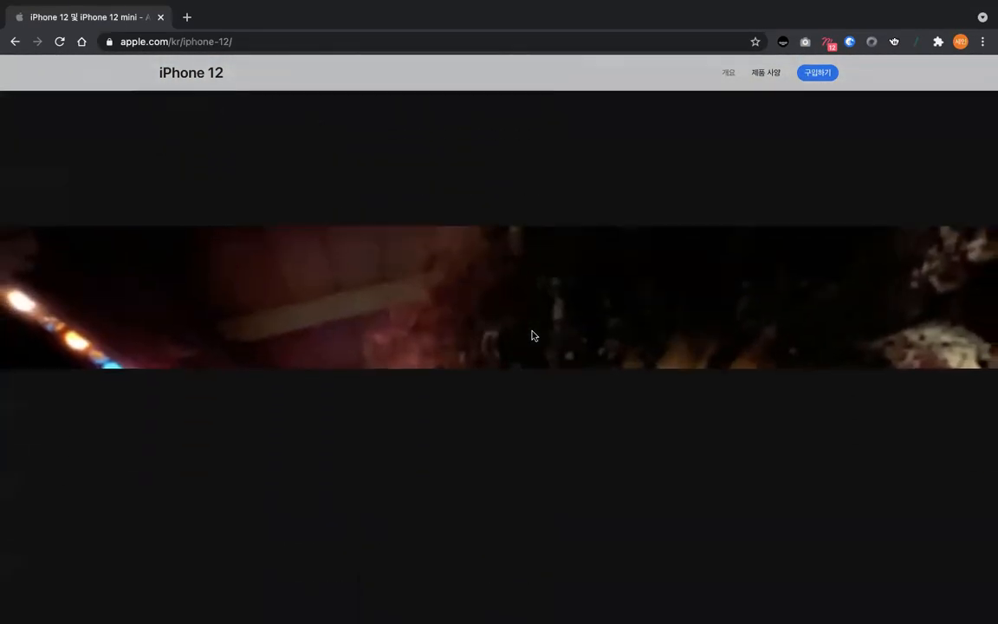
{"action": "scroll", "coordinate": [532, 335], "scroll_direction": "down", "scroll_amount": 10}
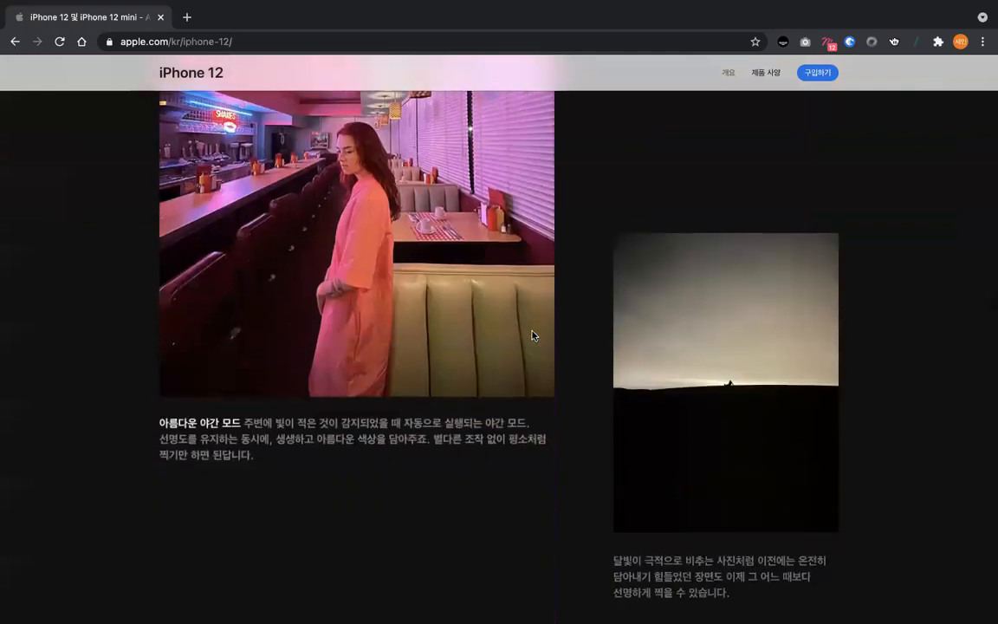
{"action": "scroll", "coordinate": [532, 336], "scroll_direction": "down", "scroll_amount": 12}
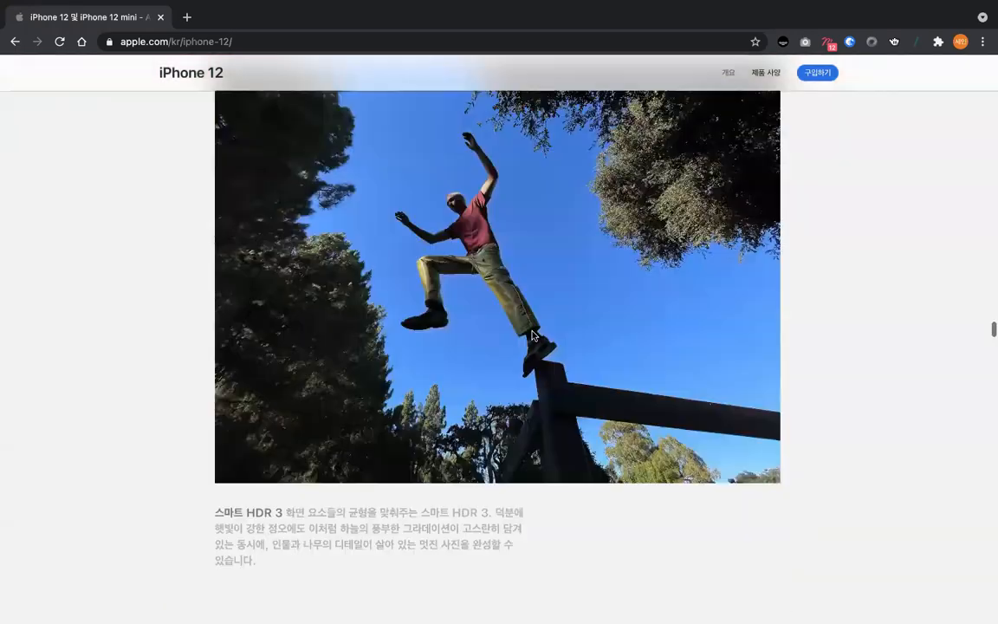
{"action": "scroll", "coordinate": [533, 336], "scroll_direction": "down", "scroll_amount": 12}
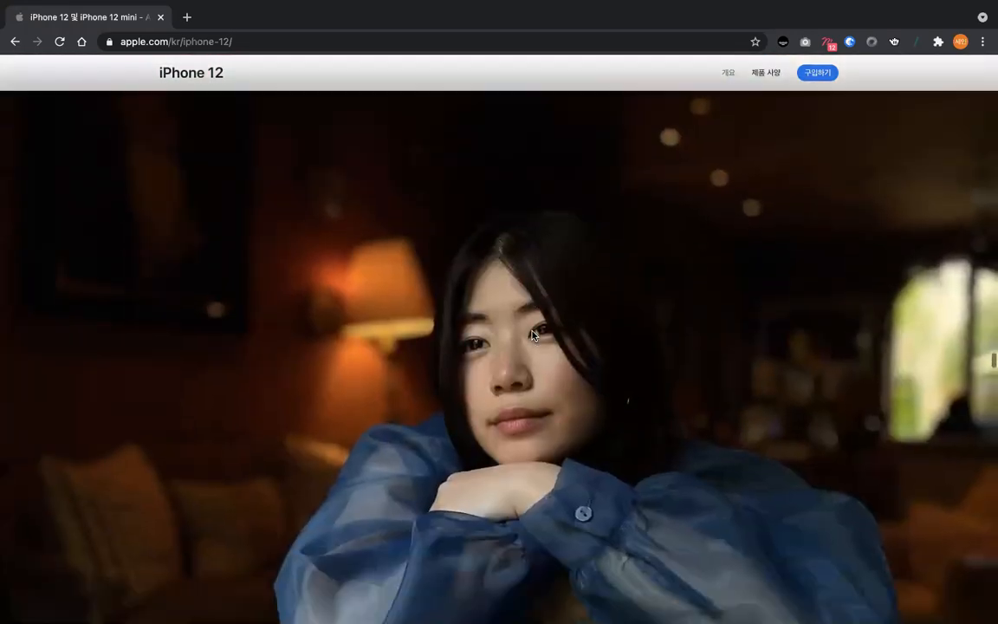
{"action": "scroll", "coordinate": [532, 336], "scroll_direction": "down", "scroll_amount": 12}
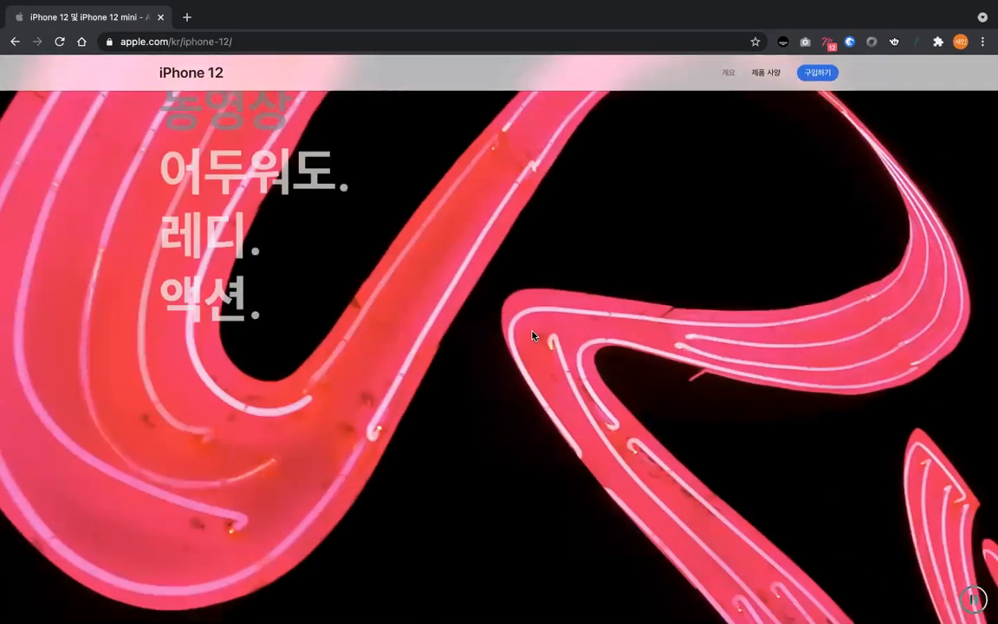
{"action": "scroll", "coordinate": [532, 336], "scroll_direction": "down", "scroll_amount": 12}
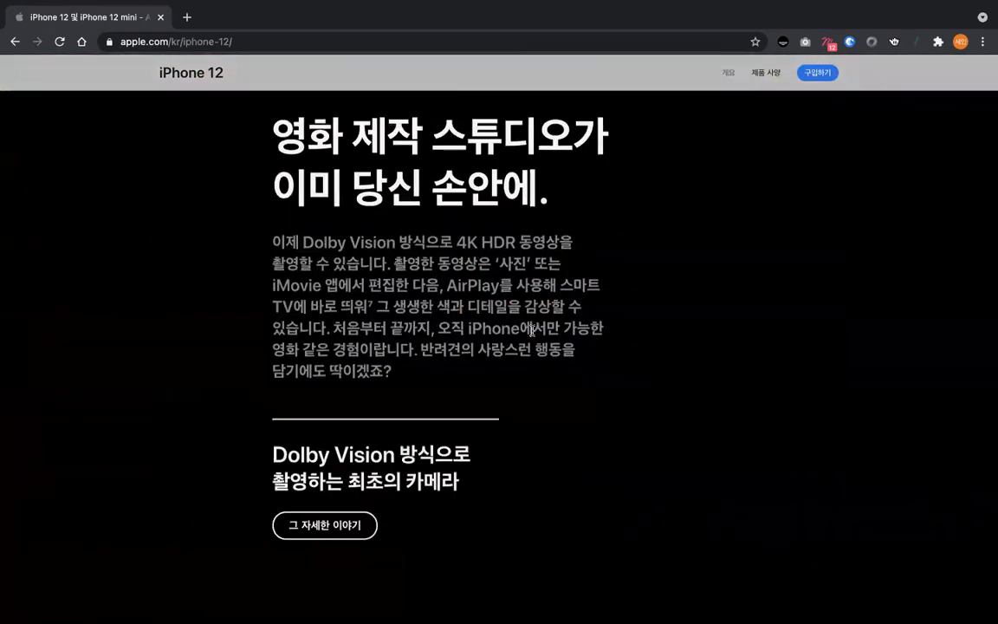
- Examine the scroll-driven rotation of the phone, case and card wallet in the MagSafe accessories section
{"action": "scroll", "coordinate": [533, 336], "scroll_direction": "down", "scroll_amount": 12}
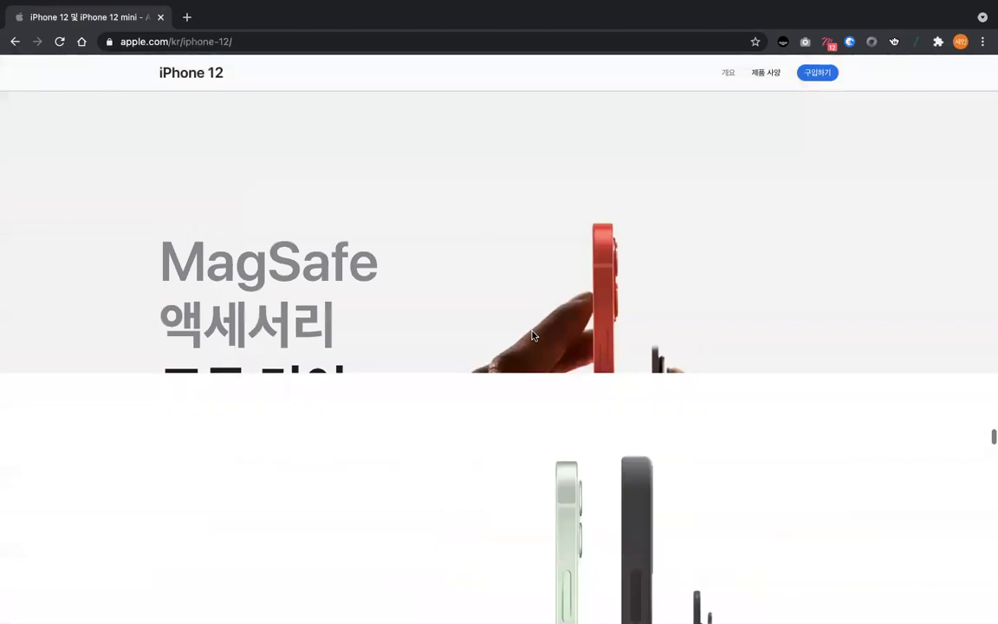
{"action": "scroll", "coordinate": [532, 335], "scroll_direction": "down", "scroll_amount": 3}
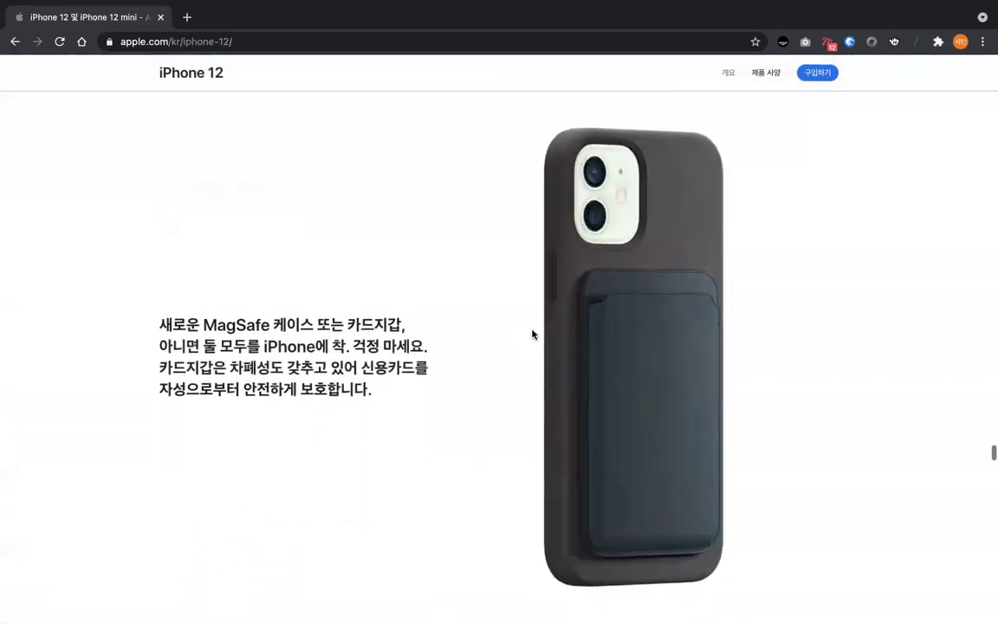
{"action": "scroll", "coordinate": [533, 334], "scroll_direction": "down", "scroll_amount": 5}
{"action": "scroll", "coordinate": [533, 335], "scroll_direction": "up", "scroll_amount": 5}
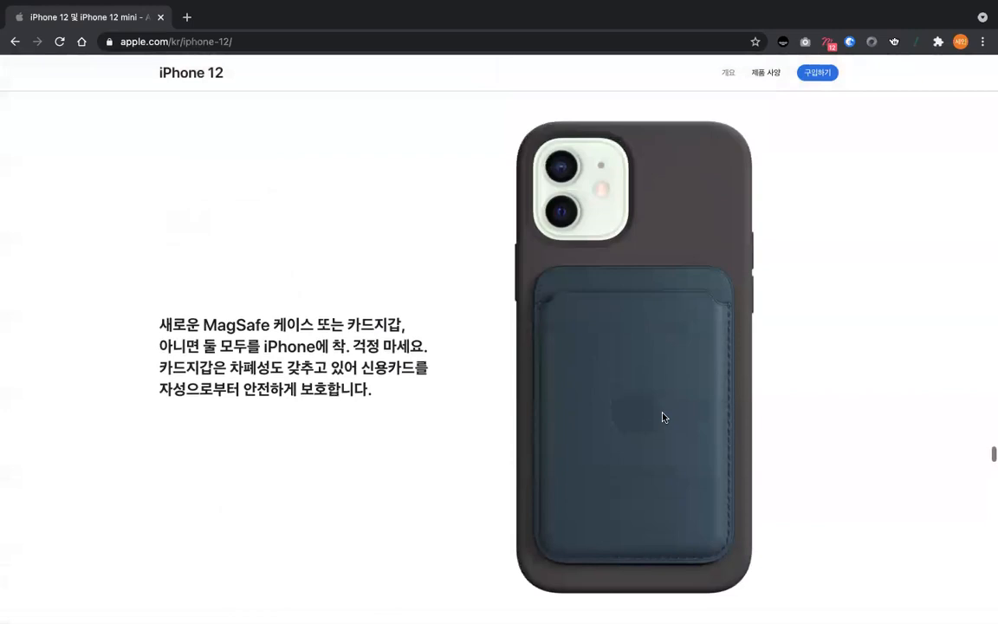
- Examine how the iOS 14 intro, the privacy headline and the carbon-footprint packaging section appear as the page scrolls
{"action": "scroll", "coordinate": [663, 417], "scroll_direction": "down", "scroll_amount": 6}
{"action": "scroll", "coordinate": [663, 418], "scroll_direction": "down", "scroll_amount": 10}
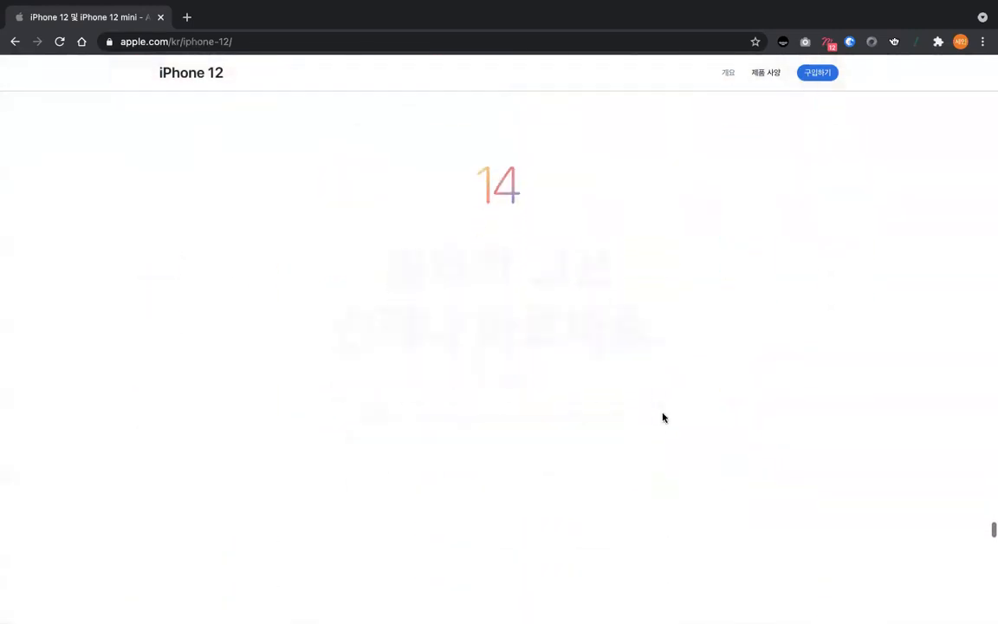
{"action": "scroll", "coordinate": [471, 189], "scroll_direction": "down", "scroll_amount": 5}
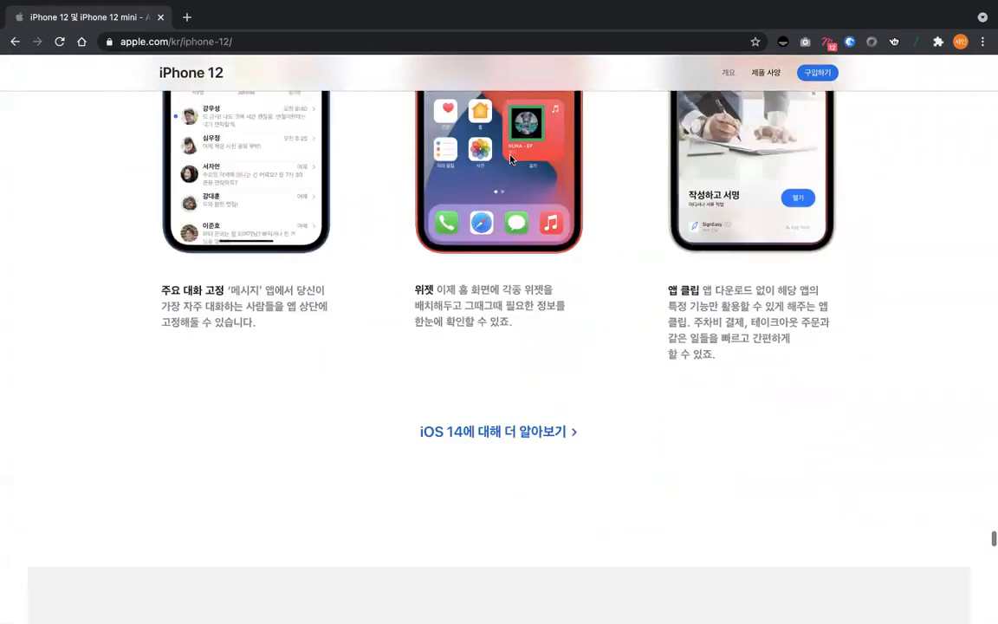
{"action": "scroll", "coordinate": [510, 160], "scroll_direction": "down", "scroll_amount": 5}
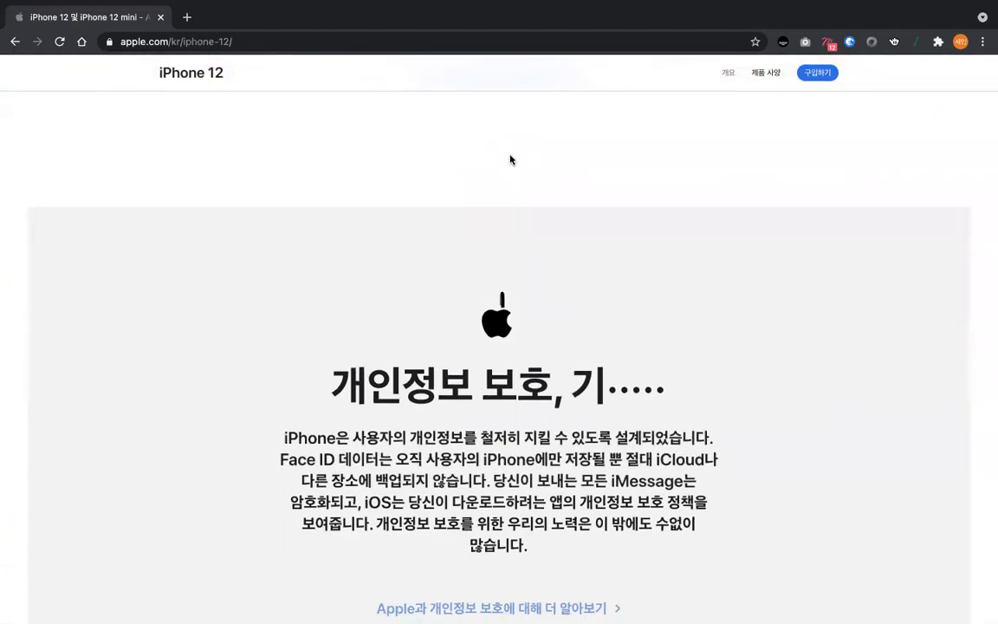
{"action": "scroll", "coordinate": [510, 159], "scroll_direction": "down", "scroll_amount": 5}
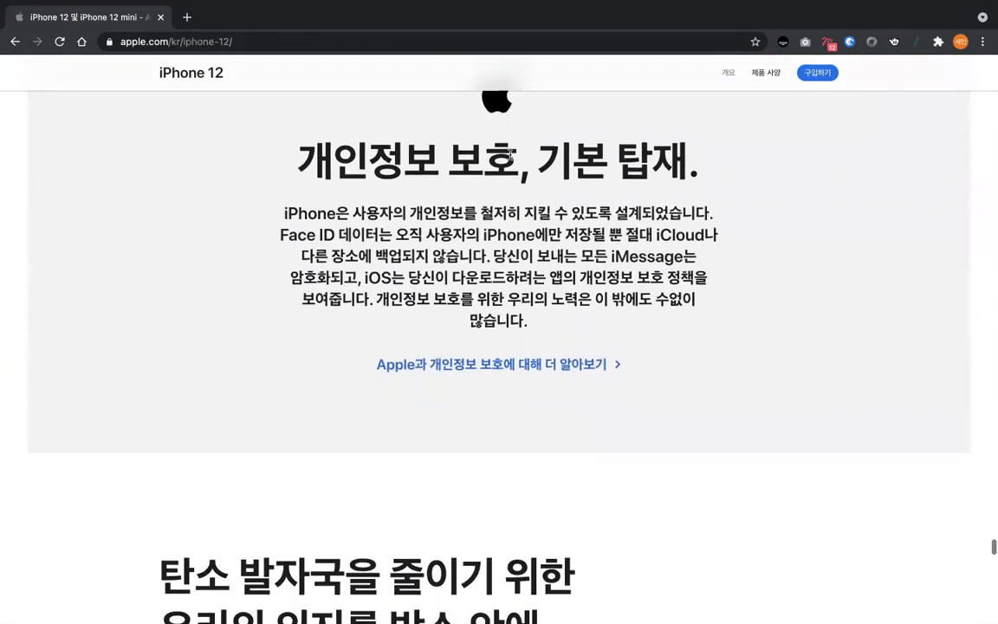
{"action": "scroll", "coordinate": [509, 156], "scroll_direction": "down", "scroll_amount": 10}
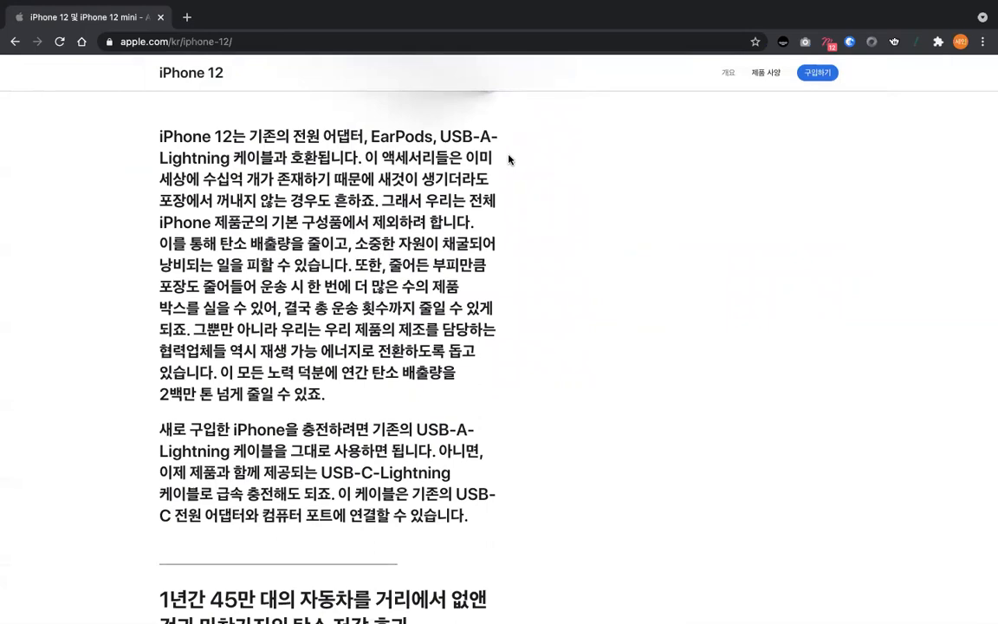
- Skim back to the opening phone lineup and down again to the iPhone box to review the page's overall scroll flow
{"action": "scroll", "coordinate": [509, 160], "scroll_direction": "up", "scroll_amount": 15}
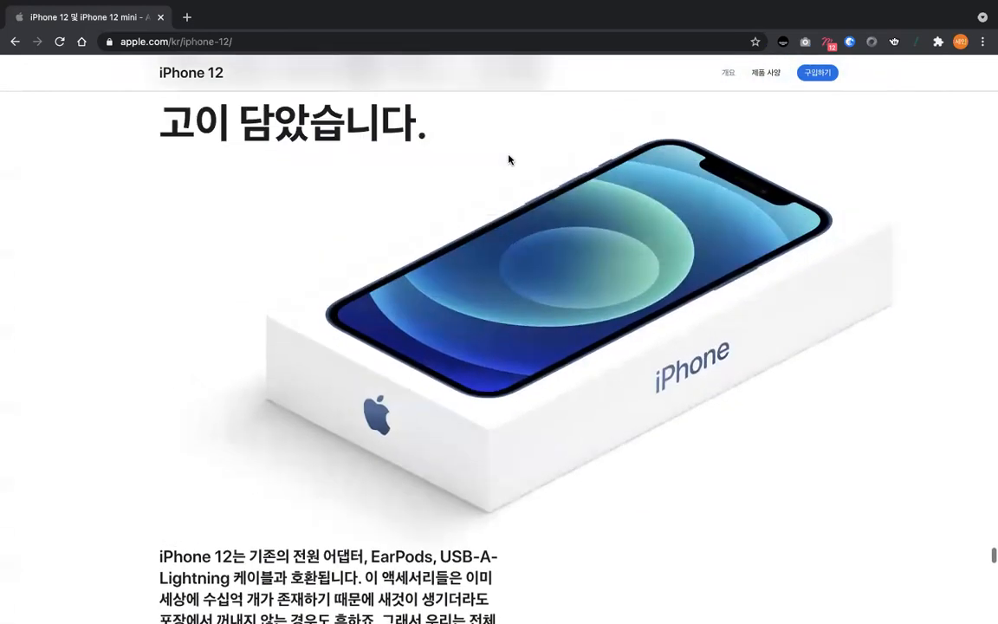
{"action": "scroll", "coordinate": [509, 158], "scroll_direction": "up", "scroll_amount": 15}
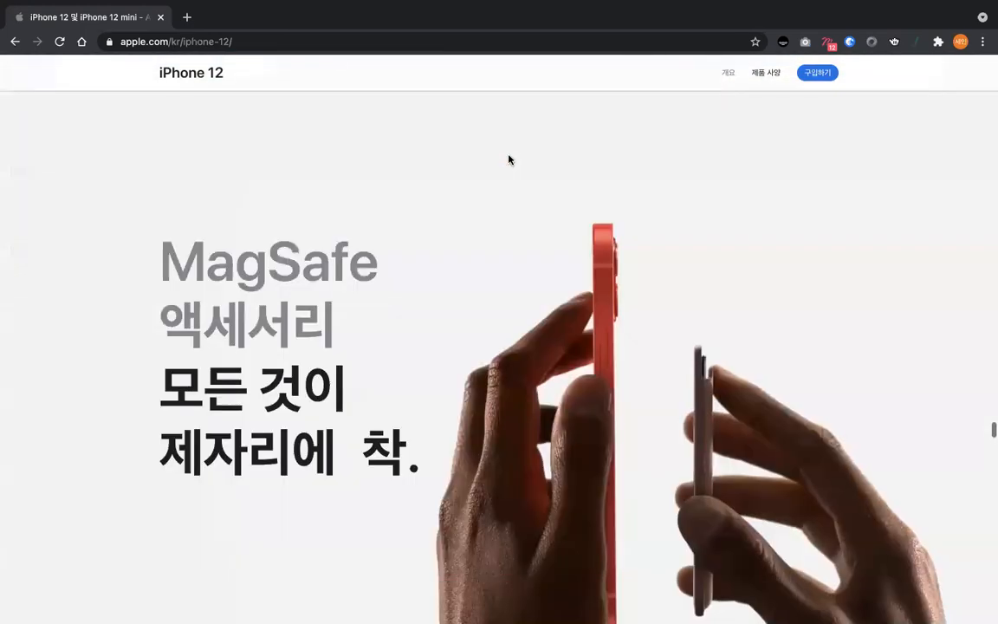
{"action": "scroll", "coordinate": [509, 159], "scroll_direction": "up", "scroll_amount": 20}
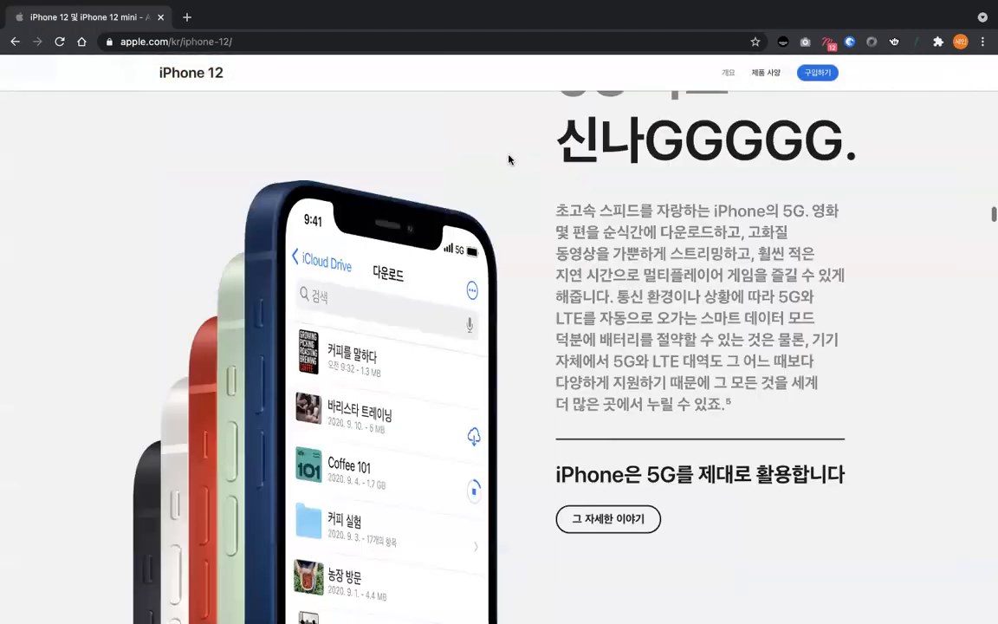
{"action": "scroll", "coordinate": [509, 159], "scroll_direction": "up", "scroll_amount": 15}
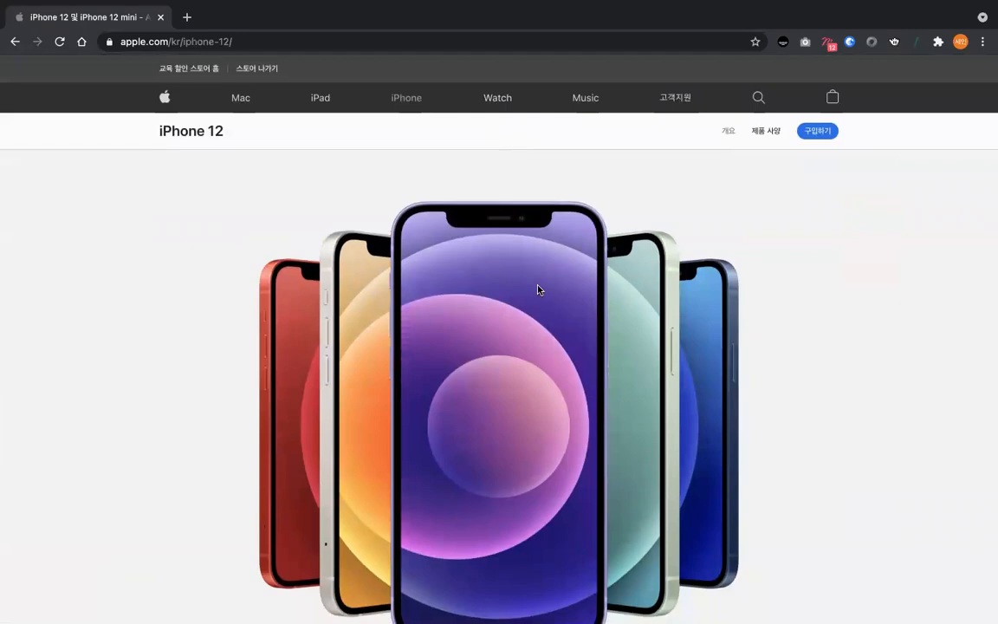
{"action": "scroll", "coordinate": [537, 288], "scroll_direction": "down", "scroll_amount": 6}
{"action": "scroll", "coordinate": [537, 289], "scroll_direction": "down", "scroll_amount": 20}
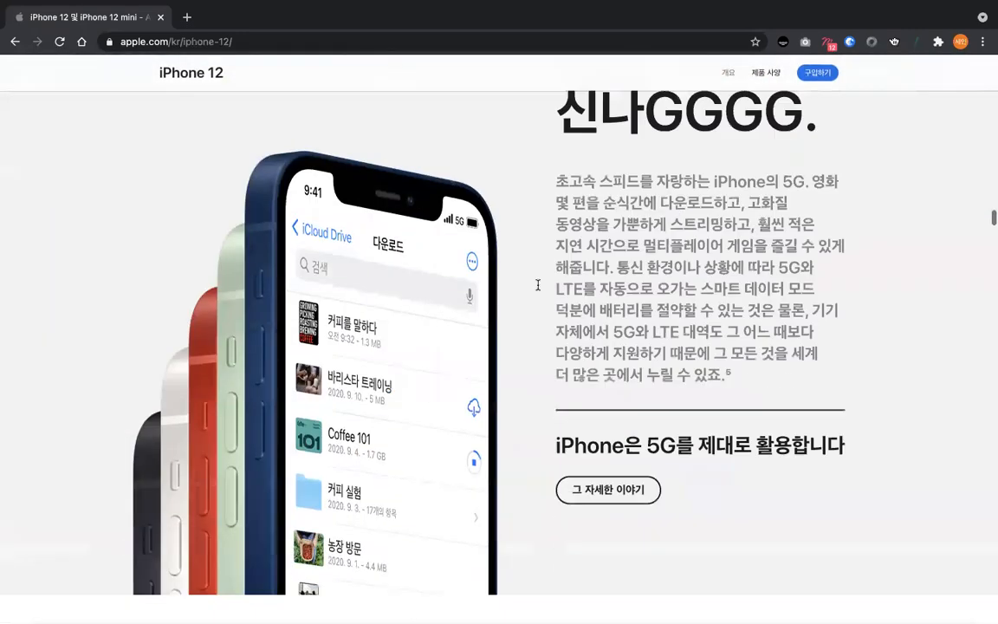
{"action": "scroll", "coordinate": [537, 290], "scroll_direction": "down", "scroll_amount": 20}
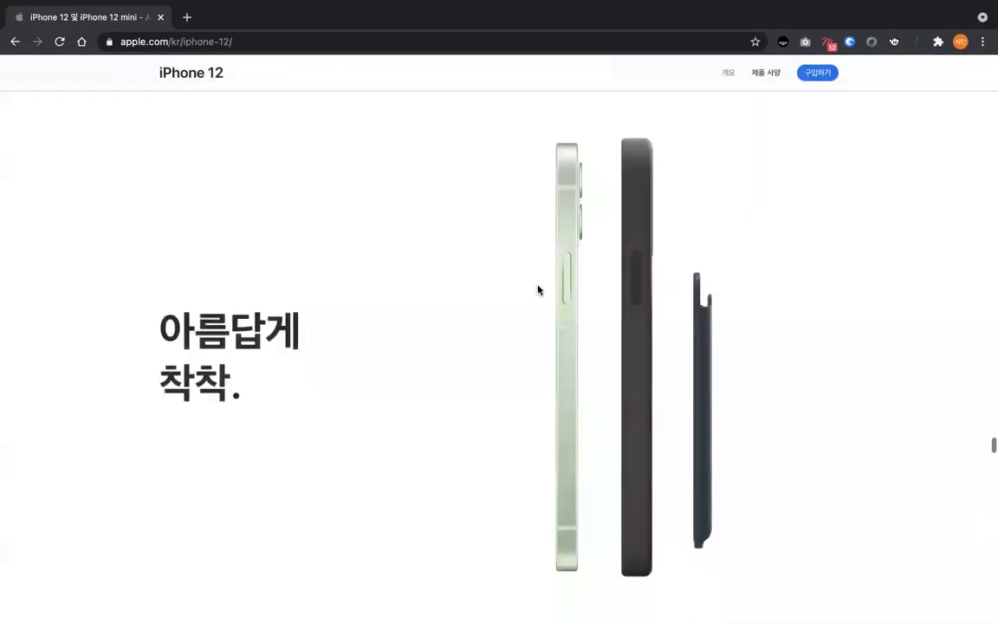
{"action": "scroll", "coordinate": [537, 289], "scroll_direction": "down", "scroll_amount": 20}
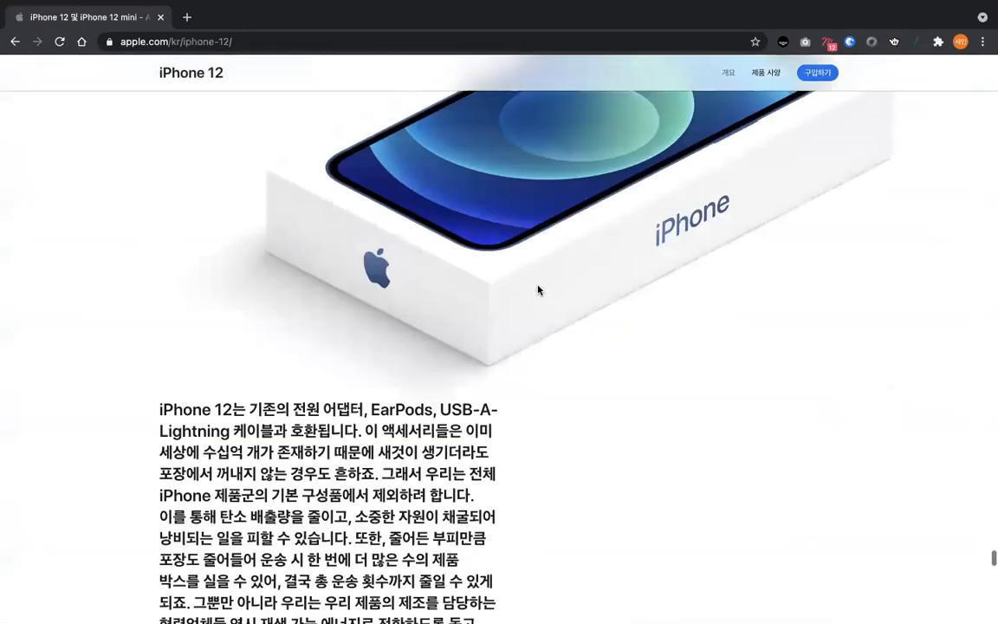
- Review in reverse the MagSafe combinations grid and the selfie, video, Smart HDR, Deep Fusion and dual-camera sections
{"action": "scroll", "coordinate": [537, 289], "scroll_direction": "up", "scroll_amount": 20}
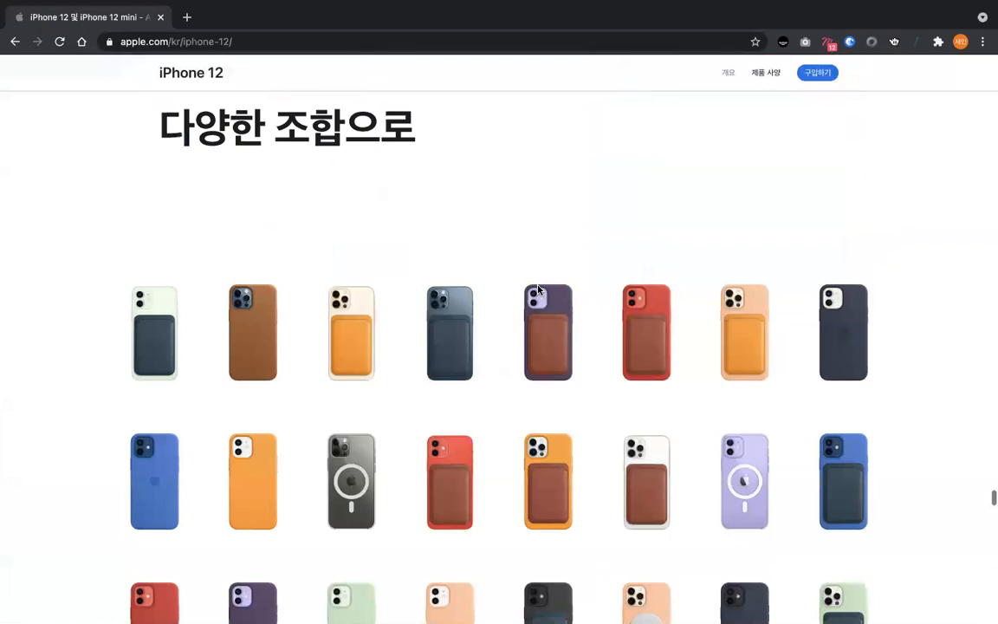
{"action": "scroll", "coordinate": [537, 289], "scroll_direction": "up", "scroll_amount": 10}
{"action": "scroll", "coordinate": [537, 289], "scroll_direction": "down", "scroll_amount": 5}
{"action": "scroll", "coordinate": [537, 289], "scroll_direction": "up", "scroll_amount": 10}
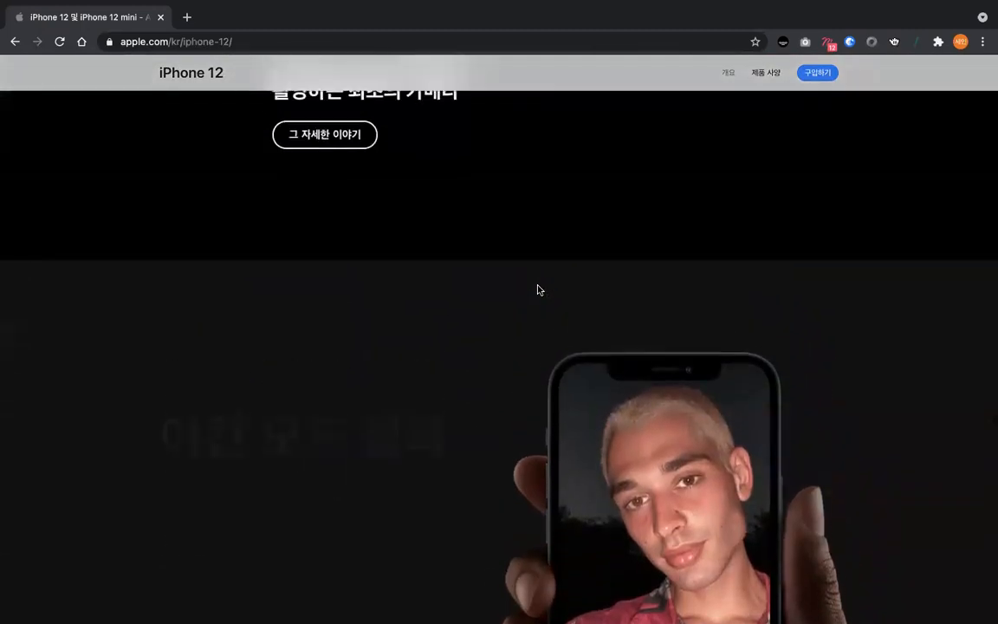
{"action": "scroll", "coordinate": [537, 290], "scroll_direction": "up", "scroll_amount": 15}
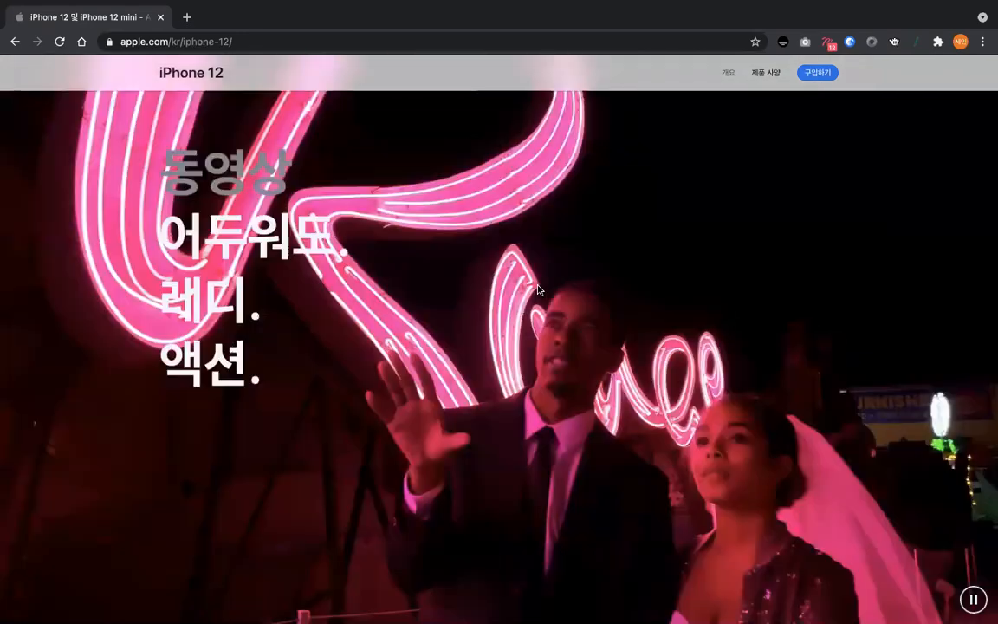
{"action": "scroll", "coordinate": [536, 289], "scroll_direction": "up", "scroll_amount": 10}
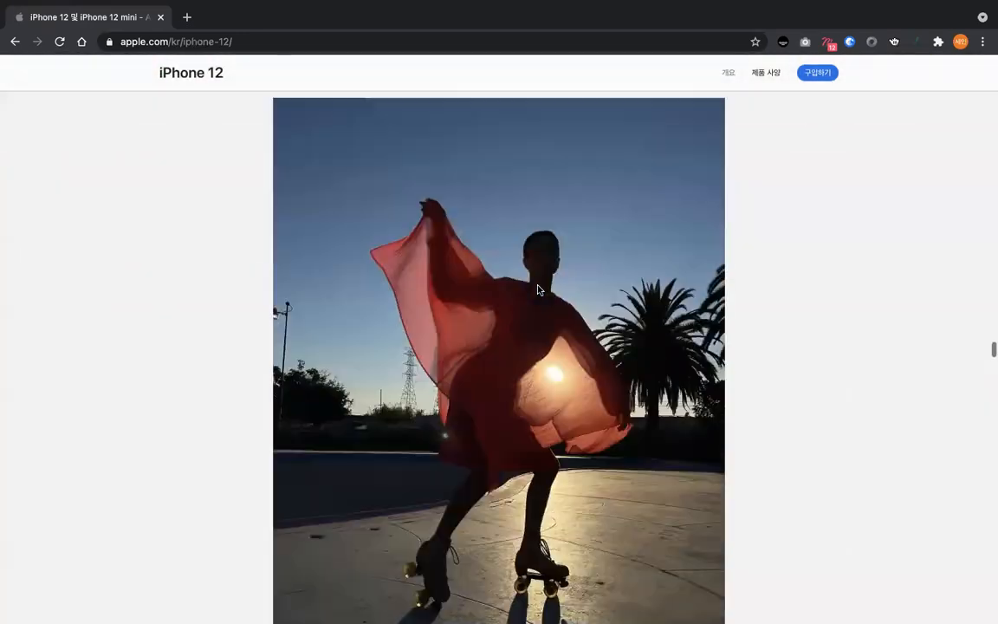
{"action": "scroll", "coordinate": [537, 289], "scroll_direction": "up", "scroll_amount": 15}
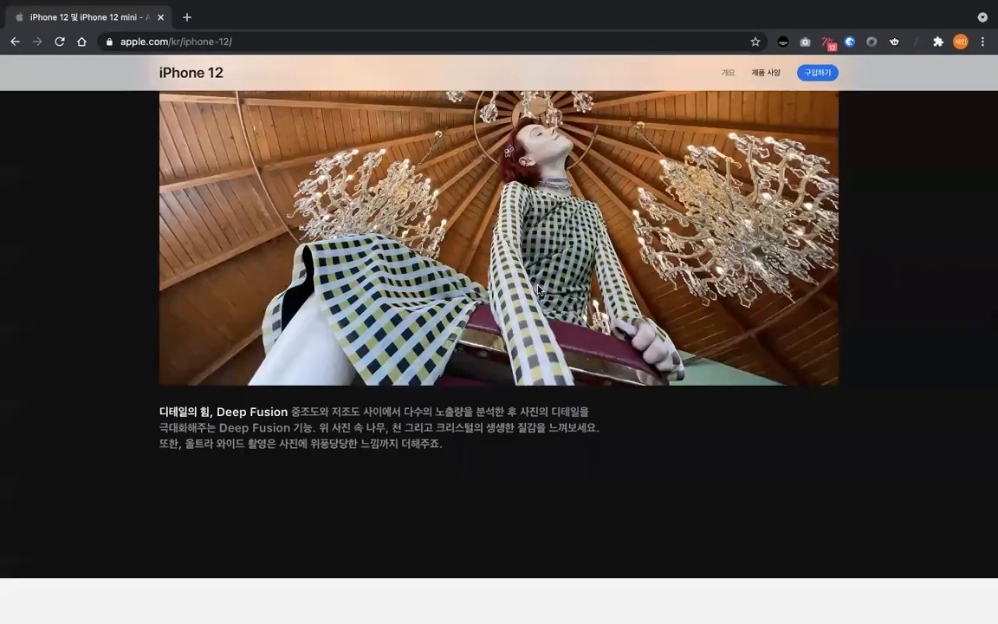
{"action": "scroll", "coordinate": [537, 290], "scroll_direction": "up", "scroll_amount": 20}
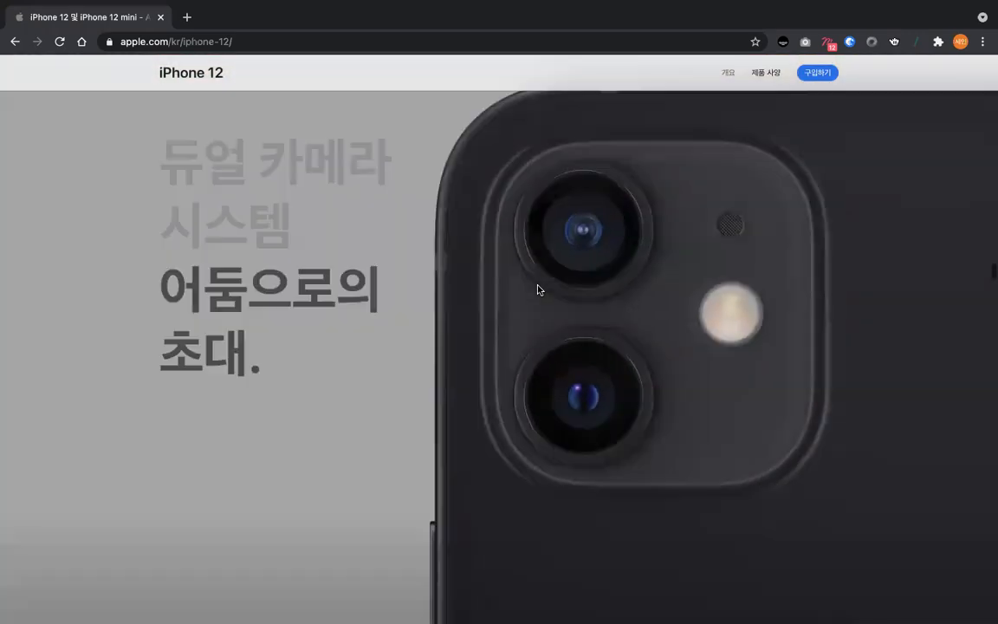
- Review in reverse the exploding Memoji, 5G headline, six-finishes and water-resistance sections
{"action": "scroll", "coordinate": [537, 286], "scroll_direction": "up", "scroll_amount": 15}
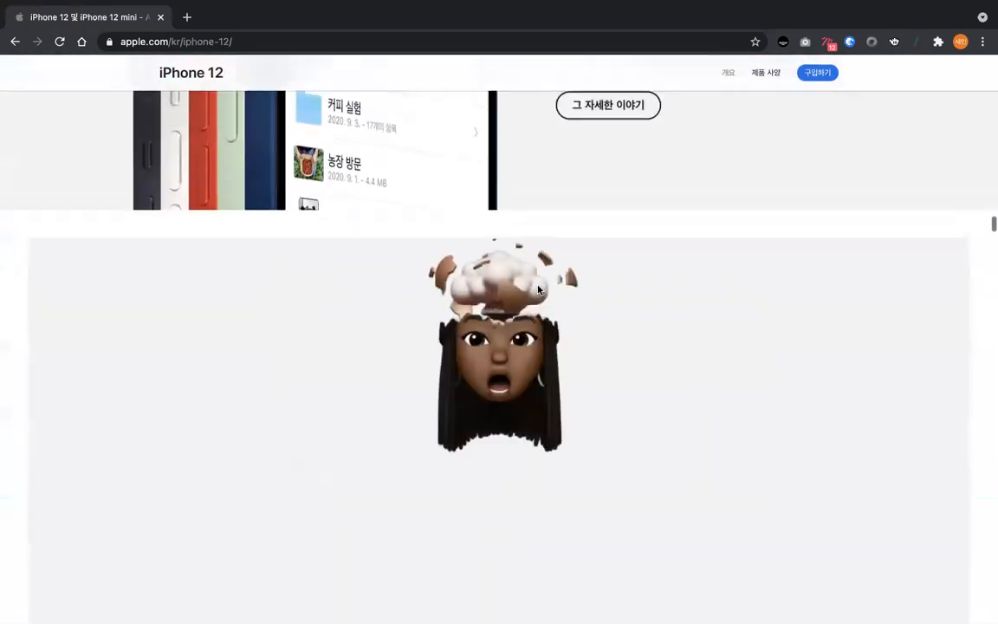
{"action": "scroll", "coordinate": [537, 289], "scroll_direction": "up", "scroll_amount": 4}
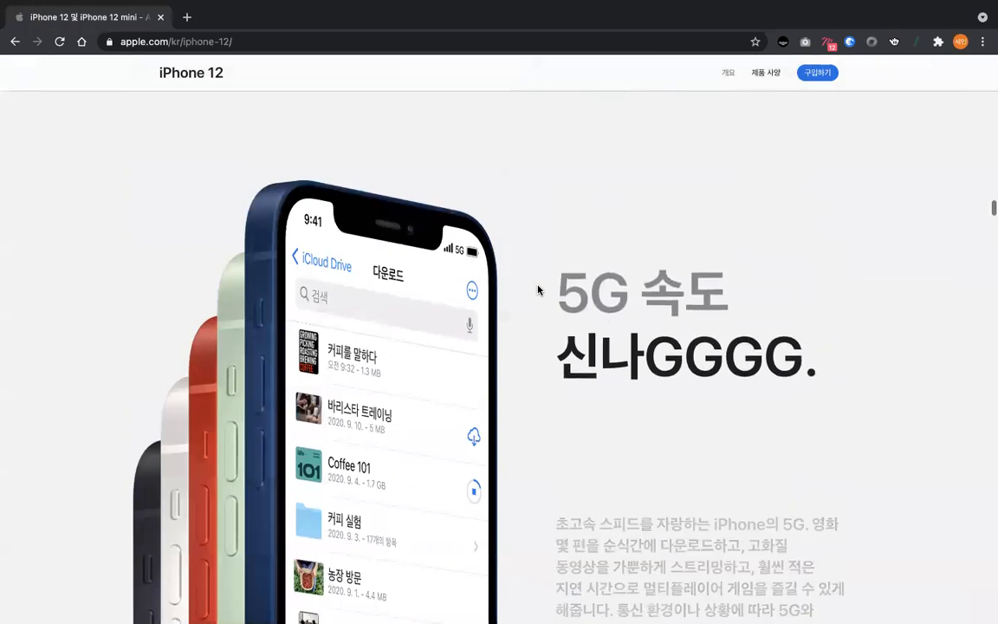
{"action": "scroll", "coordinate": [537, 290], "scroll_direction": "up", "scroll_amount": 6}
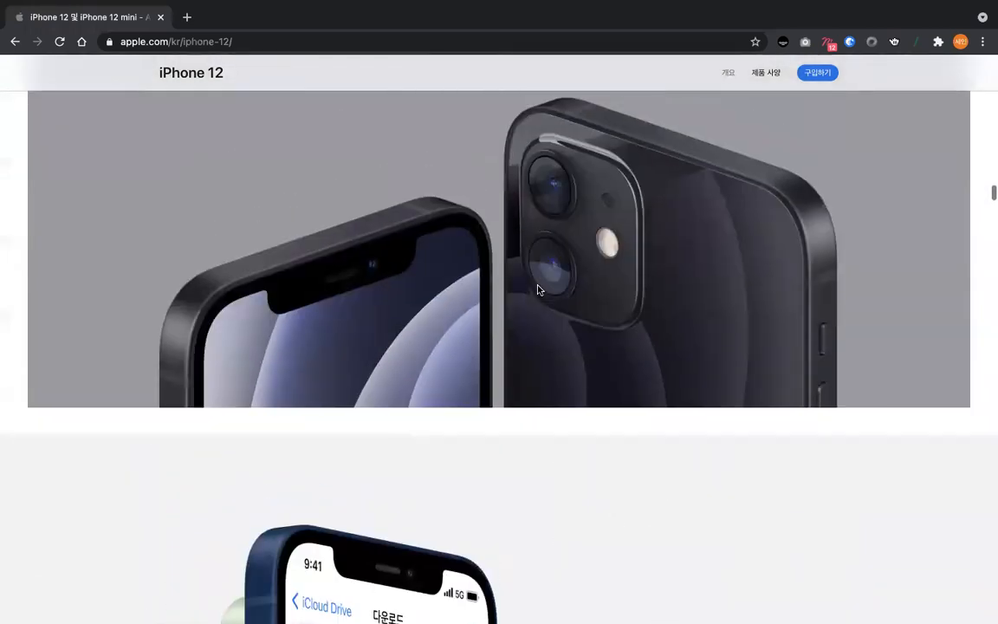
{"action": "scroll", "coordinate": [537, 289], "scroll_direction": "up", "scroll_amount": 3}
{"action": "scroll", "coordinate": [537, 289], "scroll_direction": "up", "scroll_amount": 8}
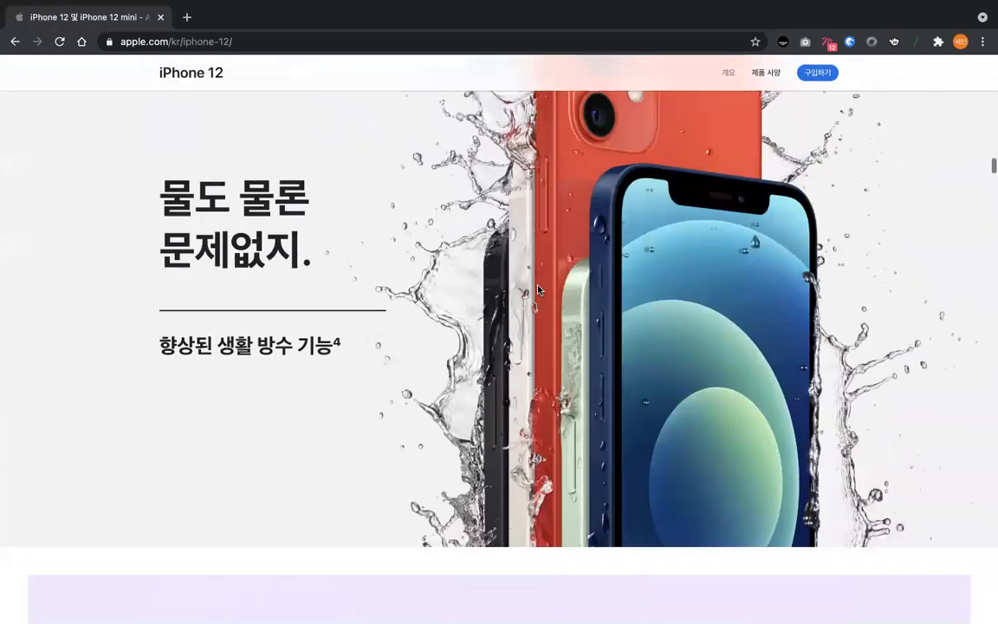
{"action": "scroll", "coordinate": [537, 289], "scroll_direction": "up", "scroll_amount": 3}
- Glance at the Figma project, return to the iPhone 12 page and view the Ceramic Shield, size comparison and opening lineup sections
{"action": "key", "text": "ctrl+Right"}
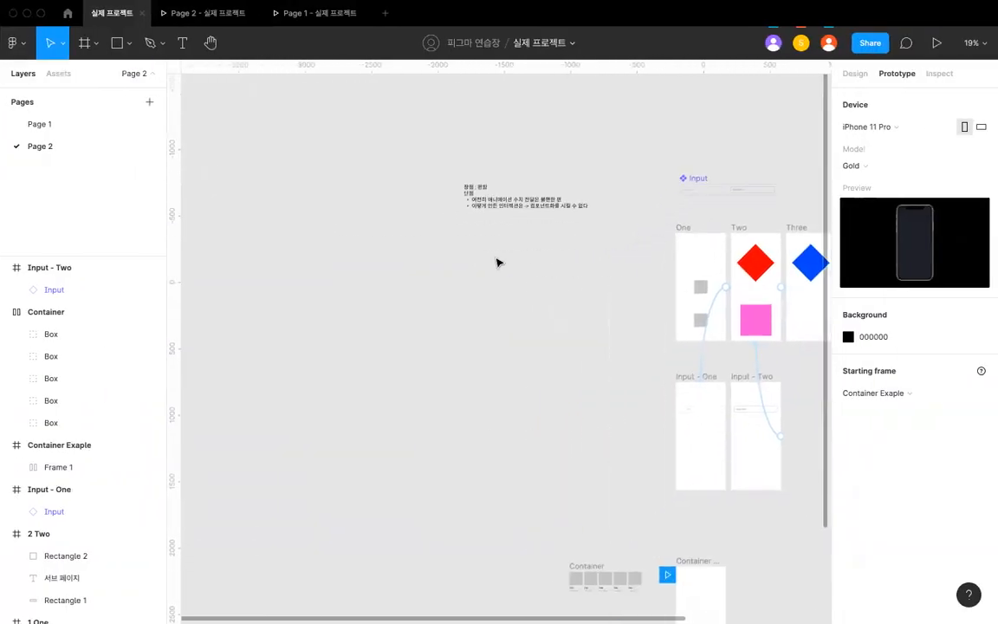
{"action": "key", "text": "ctrl+Left"}
{"action": "scroll", "coordinate": [443, 220], "scroll_direction": "up", "scroll_amount": 8}
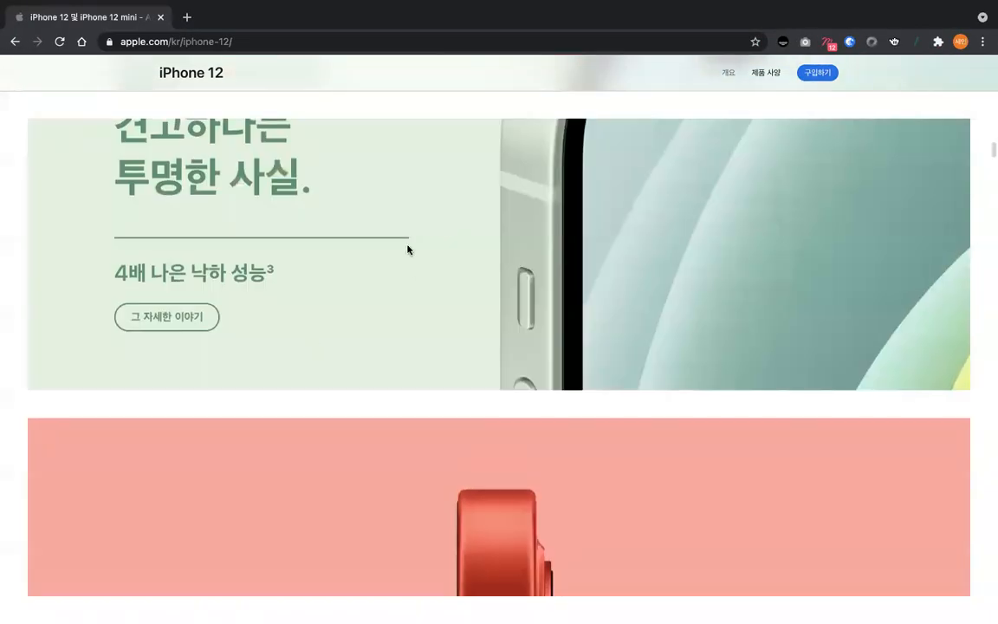
{"action": "scroll", "coordinate": [407, 250], "scroll_direction": "up", "scroll_amount": 4}
{"action": "scroll", "coordinate": [244, 421], "scroll_direction": "up", "scroll_amount": 15}
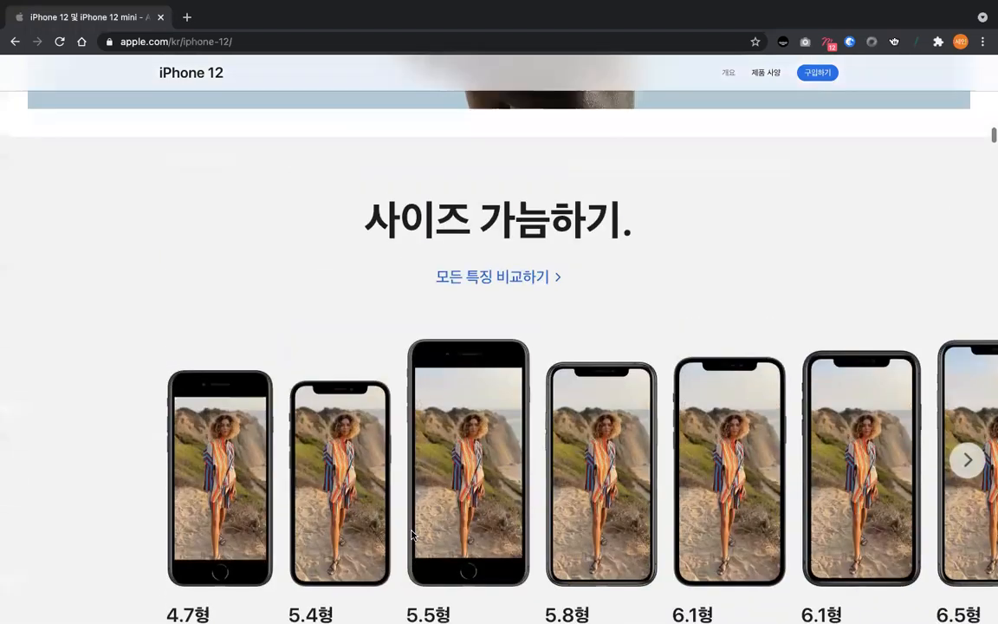
{"action": "scroll", "coordinate": [367, 245], "scroll_direction": "up", "scroll_amount": 5}
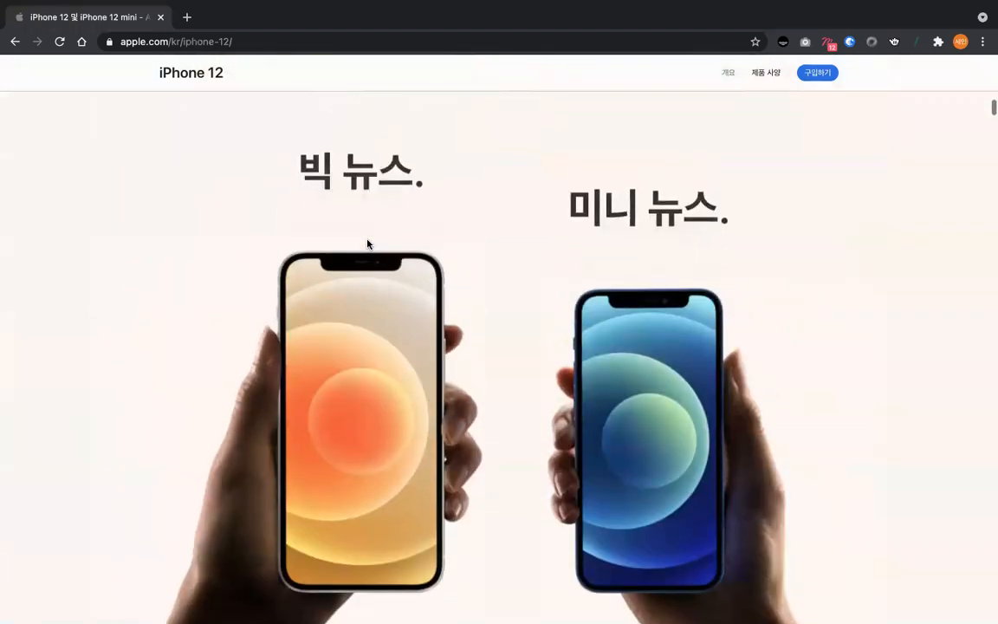
{"action": "scroll", "coordinate": [367, 245], "scroll_direction": "up", "scroll_amount": 6}
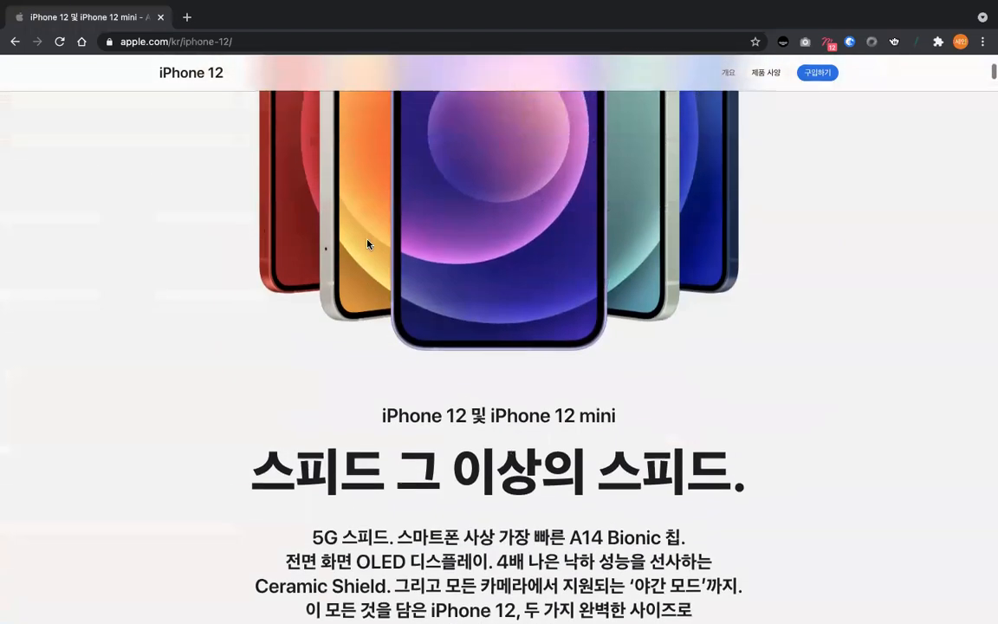
{"action": "scroll", "coordinate": [367, 245], "scroll_direction": "up", "scroll_amount": 2}
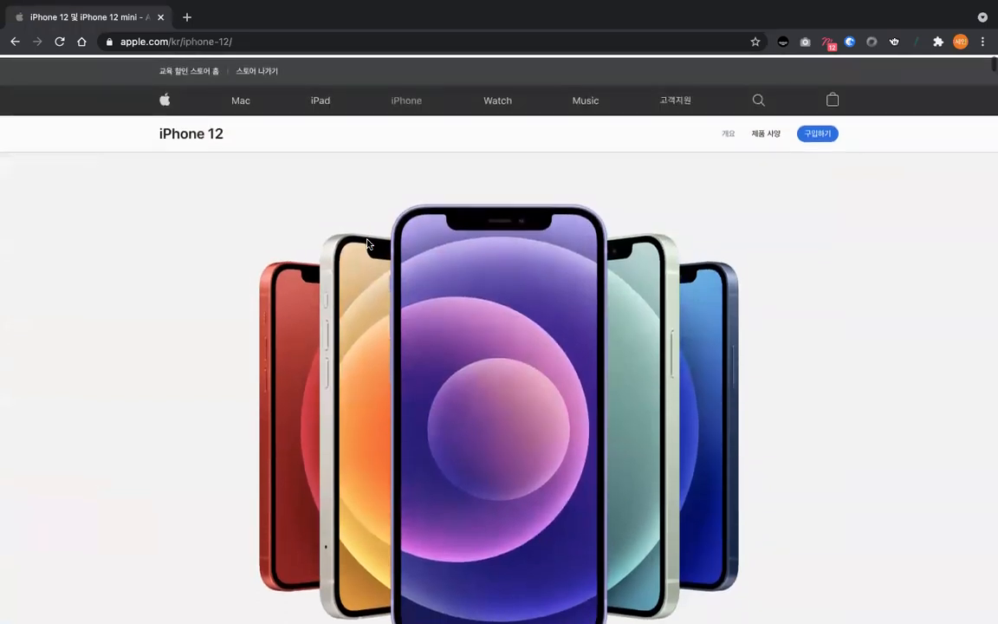
- Examine the scroll effects again from the 6.1 and 5.4 display captions through Ceramic Shield, finishes and 5G to the A14 text
{"action": "scroll", "coordinate": [367, 244], "scroll_direction": "down", "scroll_amount": 7}
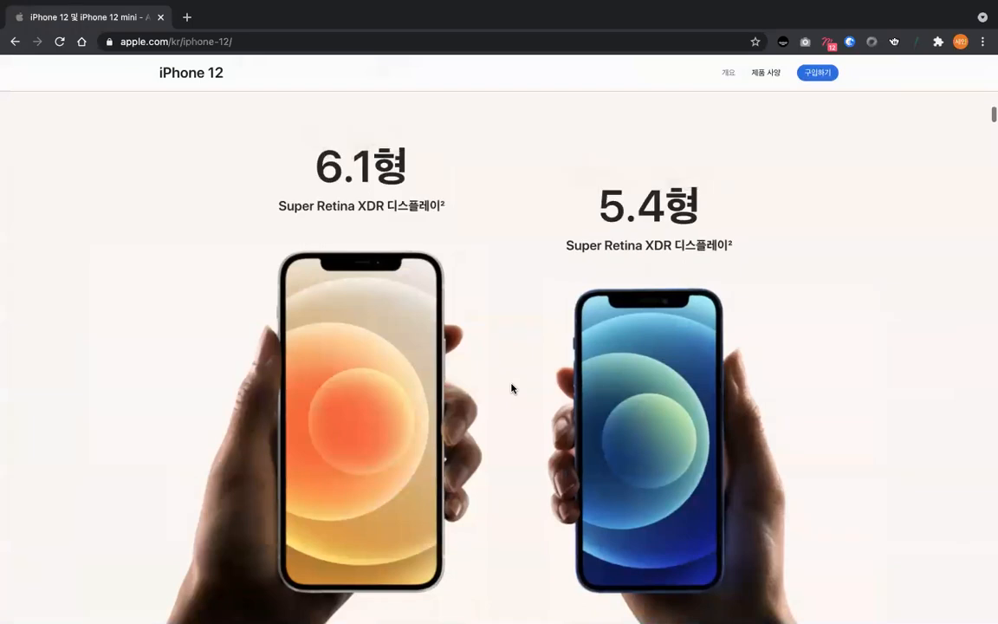
{"action": "scroll", "coordinate": [511, 388], "scroll_direction": "down", "scroll_amount": 12}
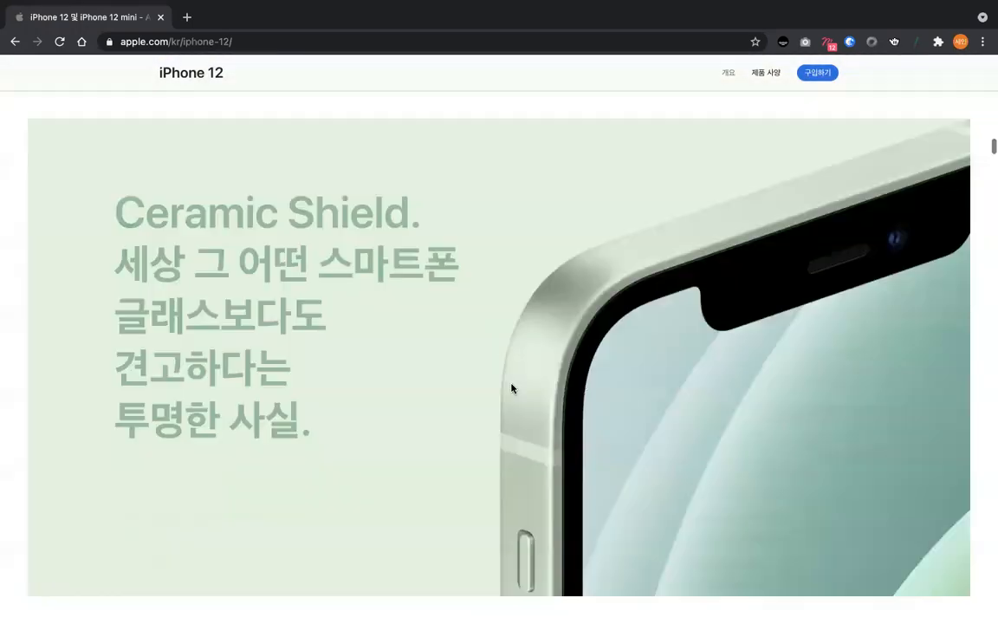
{"action": "scroll", "coordinate": [511, 387], "scroll_direction": "down", "scroll_amount": 10}
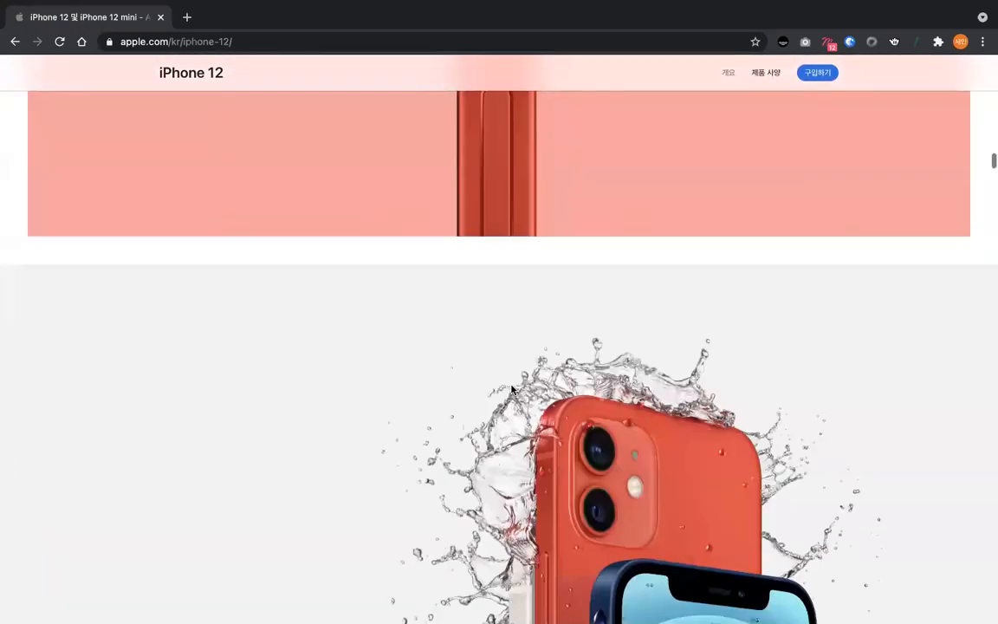
{"action": "scroll", "coordinate": [511, 388], "scroll_direction": "down", "scroll_amount": 10}
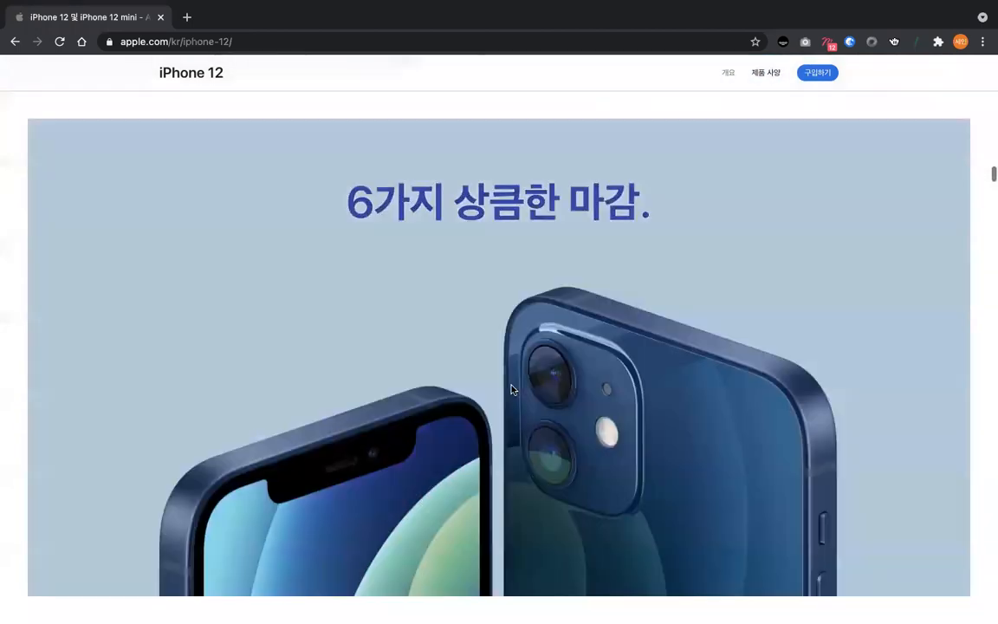
{"action": "scroll", "coordinate": [511, 389], "scroll_direction": "down", "scroll_amount": 8}
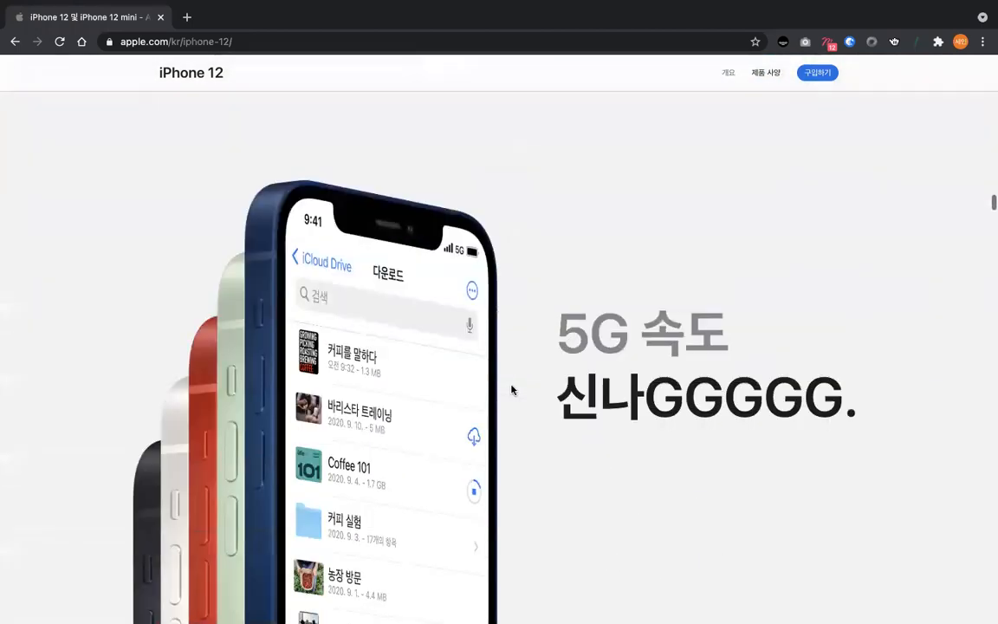
{"action": "scroll", "coordinate": [511, 390], "scroll_direction": "down", "scroll_amount": 10}
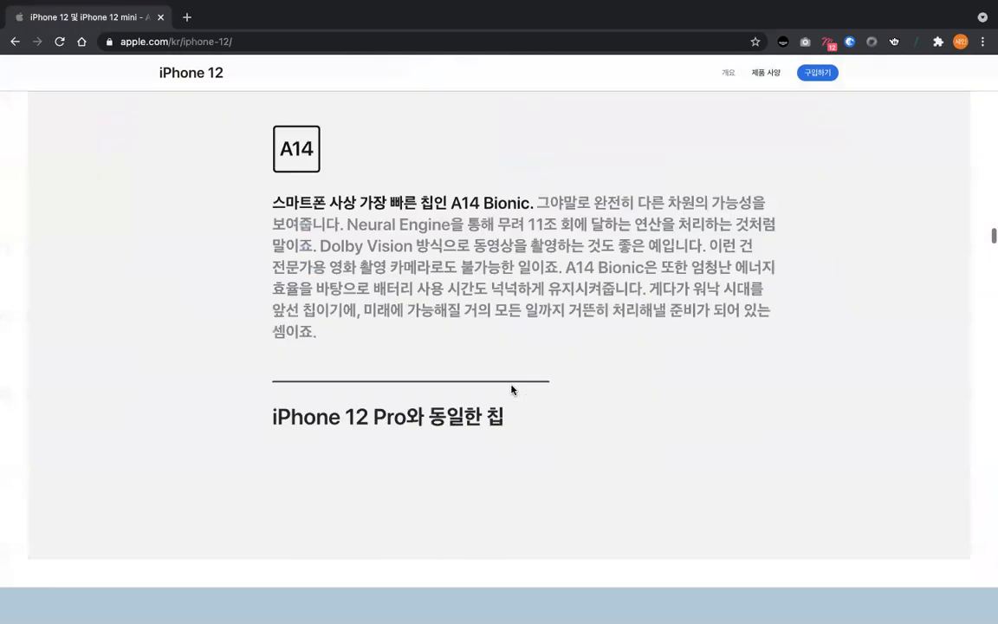
- Examine how the stacked phones in the OLED display section respond to scrolling back and forth
{"action": "scroll", "coordinate": [511, 390], "scroll_direction": "down", "scroll_amount": 10}
{"action": "scroll", "coordinate": [511, 390], "scroll_direction": "up", "scroll_amount": 5}
{"action": "scroll", "coordinate": [510, 389], "scroll_direction": "down", "scroll_amount": 5}
{"action": "scroll", "coordinate": [640, 328], "scroll_direction": "up", "scroll_amount": 5}
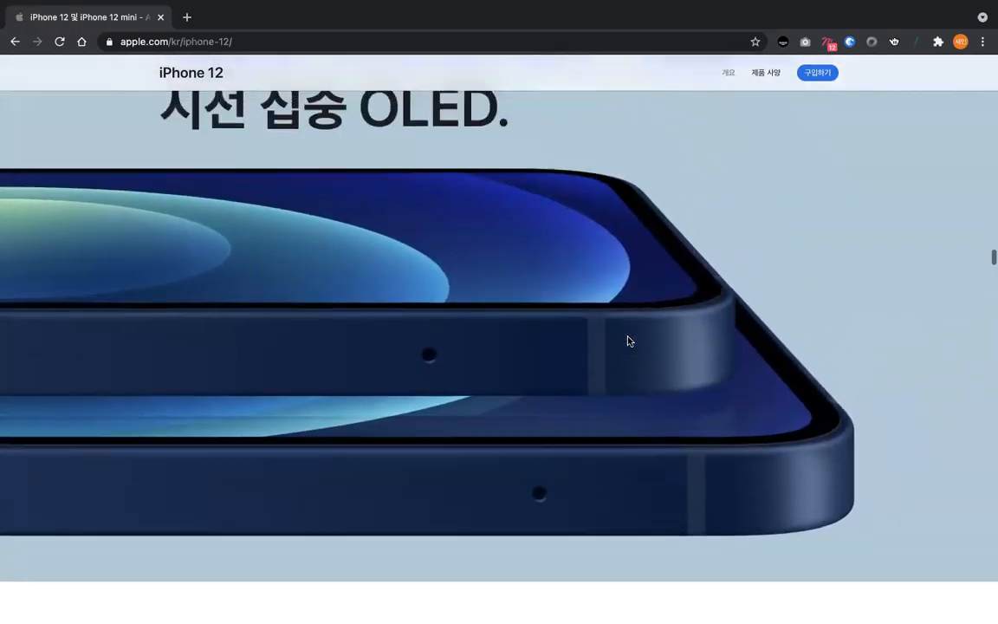
- Replay the OLED display section's stacked-phone movement in both directions, then glance at the Figma project and return to the iPhone 12 page
{"action": "scroll", "coordinate": [563, 365], "scroll_direction": "up", "scroll_amount": 2}
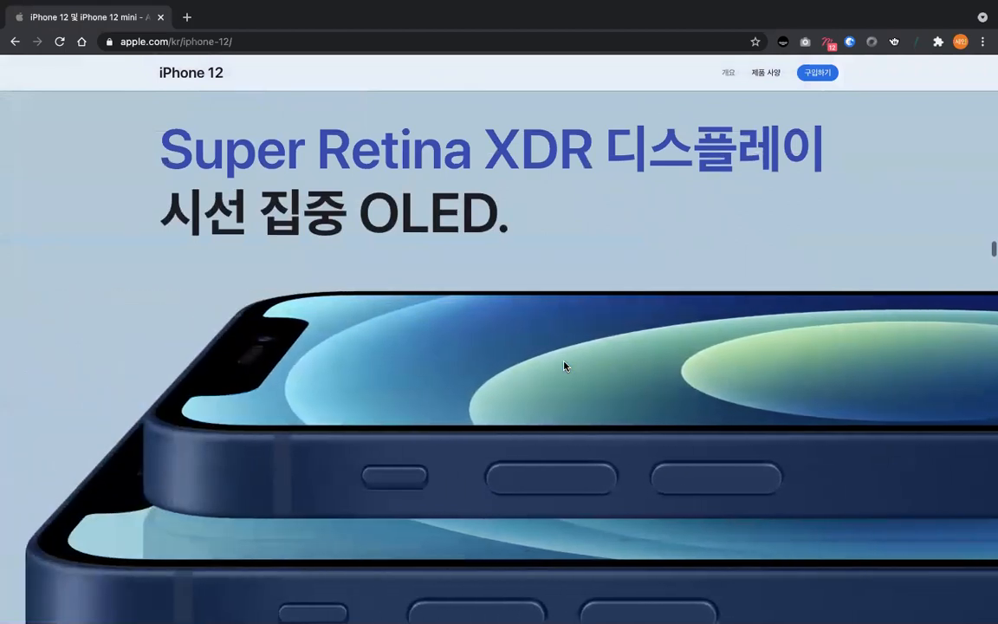
{"action": "scroll", "coordinate": [563, 365], "scroll_direction": "down", "scroll_amount": 5}
{"action": "scroll", "coordinate": [630, 229], "scroll_direction": "up", "scroll_amount": 4}
{"action": "key", "text": "ctrl+Right"}
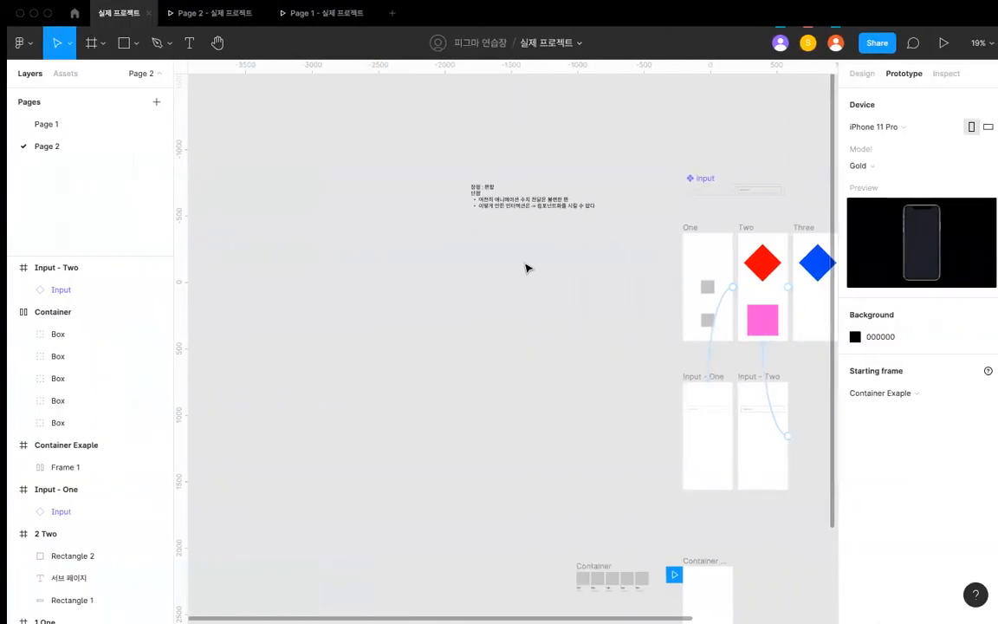
{"action": "key", "text": "ctrl+Left"}
- Examine the scroll effects in the night mode and Smart HDR 3 photo sections
{"action": "scroll", "coordinate": [465, 281], "scroll_direction": "down", "scroll_amount": 10}
{"action": "scroll", "coordinate": [465, 281], "scroll_direction": "down", "scroll_amount": 5}
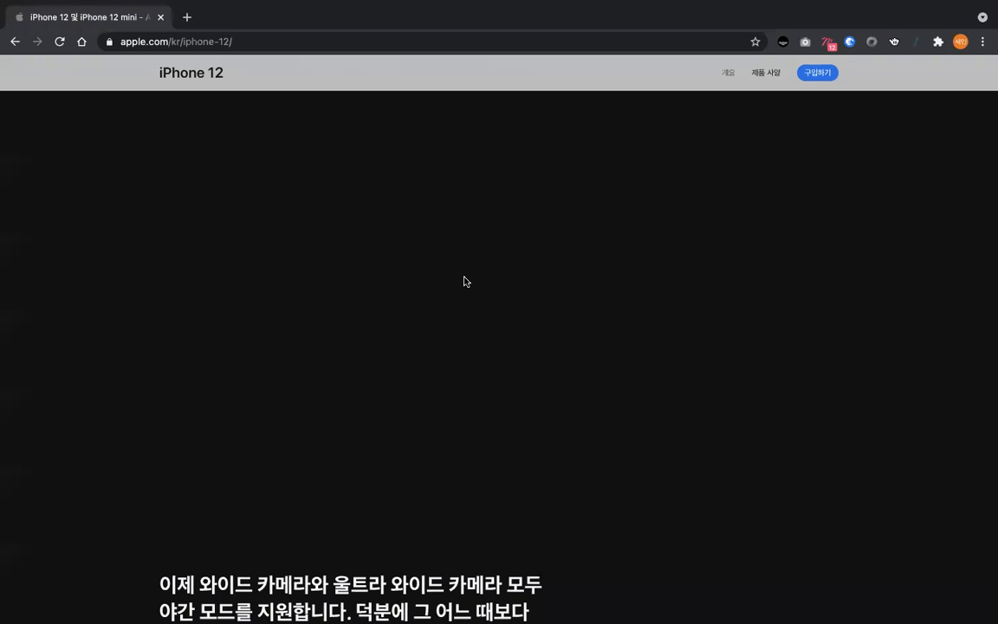
{"action": "scroll", "coordinate": [465, 281], "scroll_direction": "down", "scroll_amount": 10}
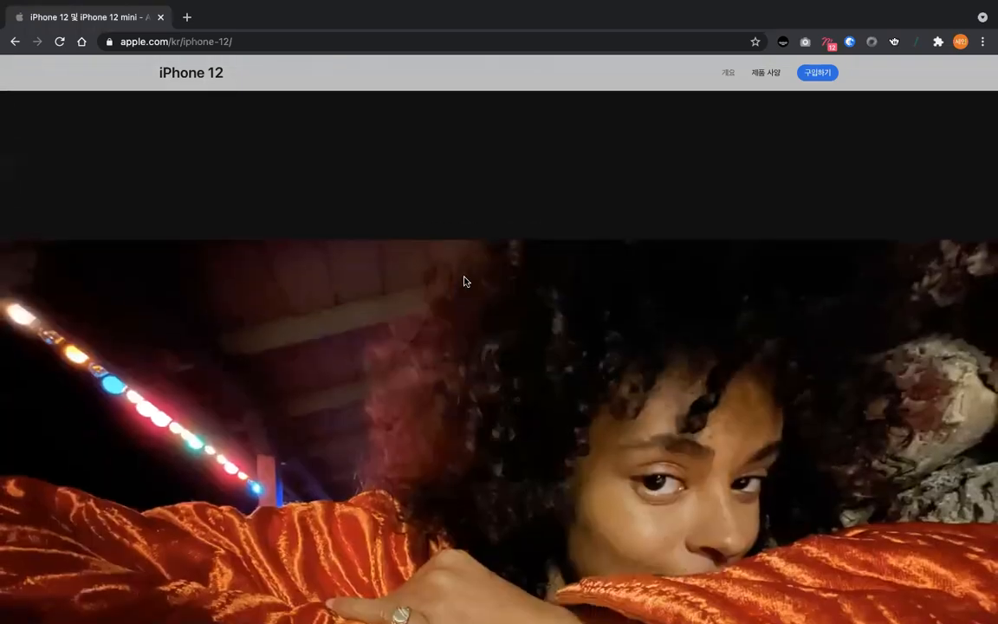
{"action": "scroll", "coordinate": [465, 282], "scroll_direction": "down", "scroll_amount": 15}
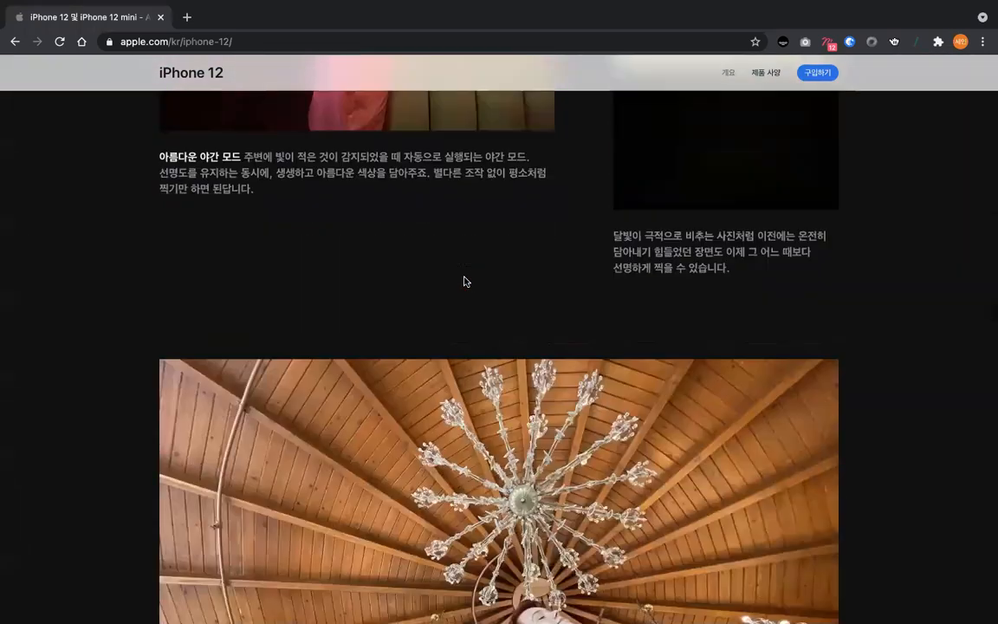
{"action": "scroll", "coordinate": [465, 282], "scroll_direction": "down", "scroll_amount": 15}
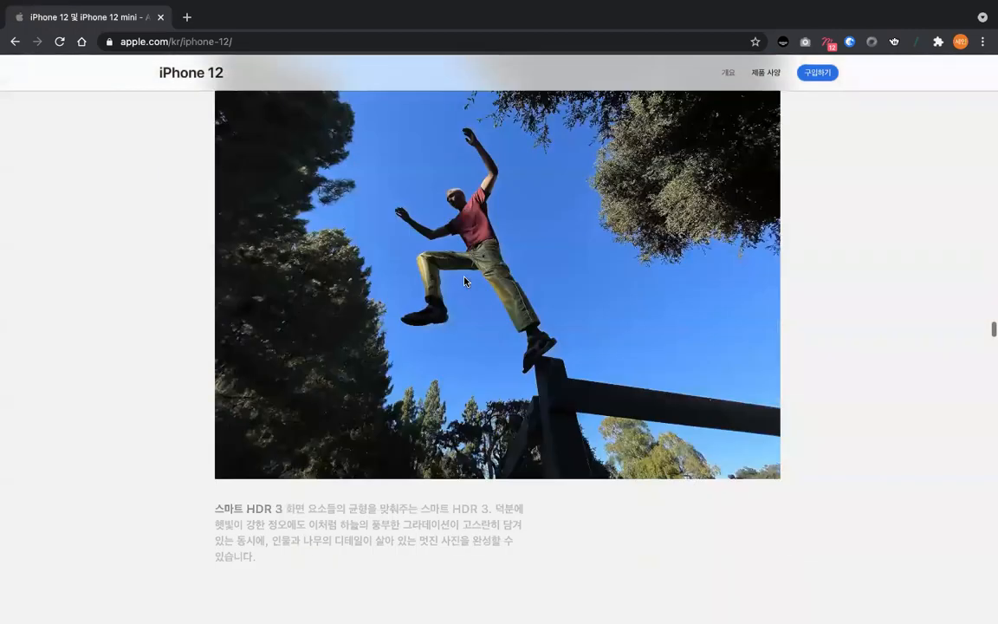
{"action": "scroll", "coordinate": [465, 282], "scroll_direction": "down", "scroll_amount": 15}
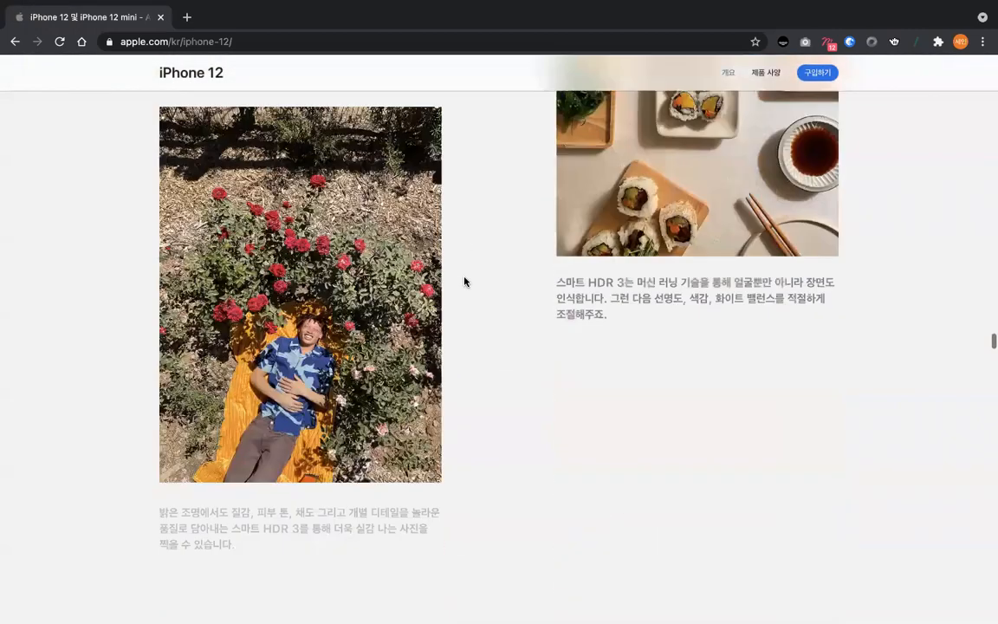
- View the roller-skating photo and the portrait mode section with its fading images and captions
{"action": "scroll", "coordinate": [465, 281], "scroll_direction": "down", "scroll_amount": 15}
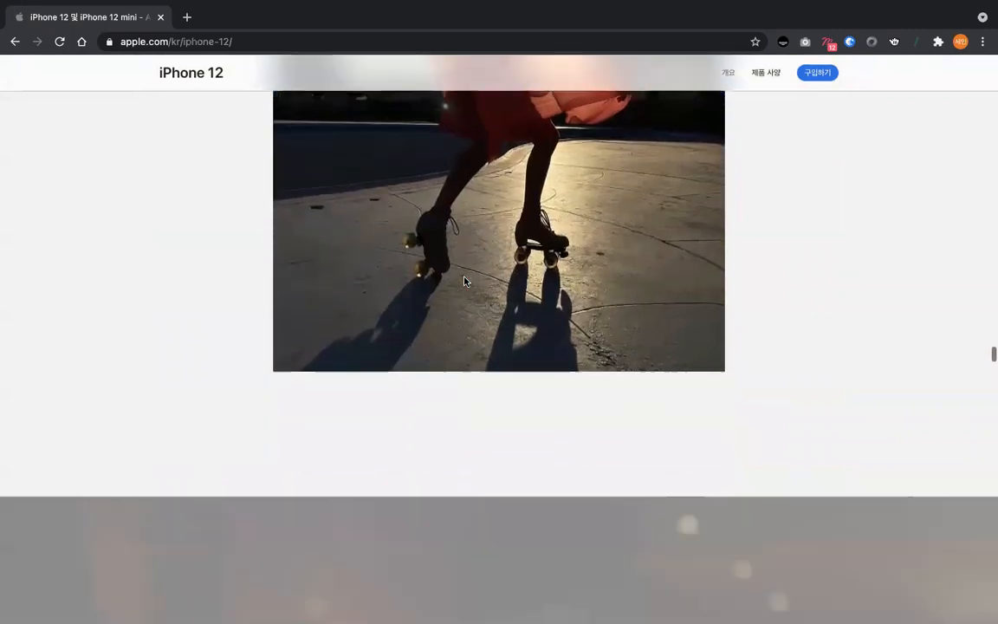
{"action": "scroll", "coordinate": [465, 282], "scroll_direction": "down", "scroll_amount": 10}
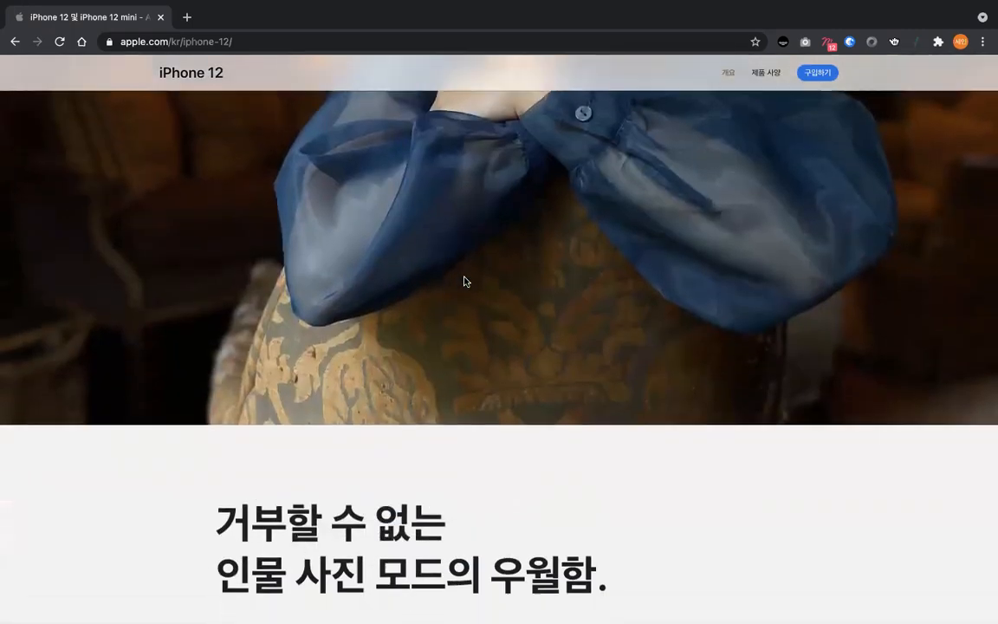
{"action": "scroll", "coordinate": [466, 282], "scroll_direction": "down", "scroll_amount": 10}
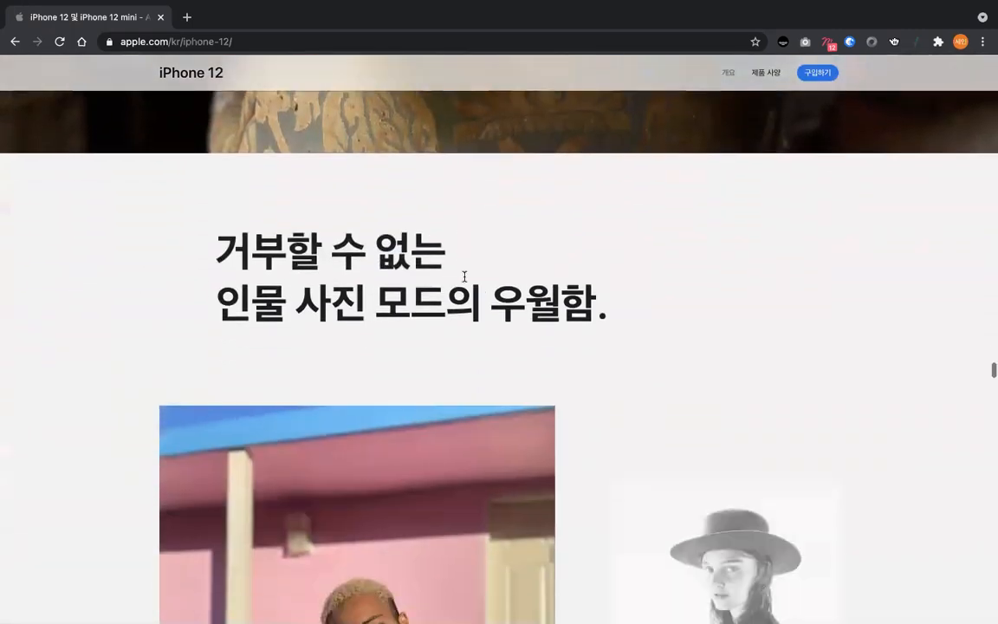
{"action": "scroll", "coordinate": [465, 282], "scroll_direction": "down", "scroll_amount": 2}
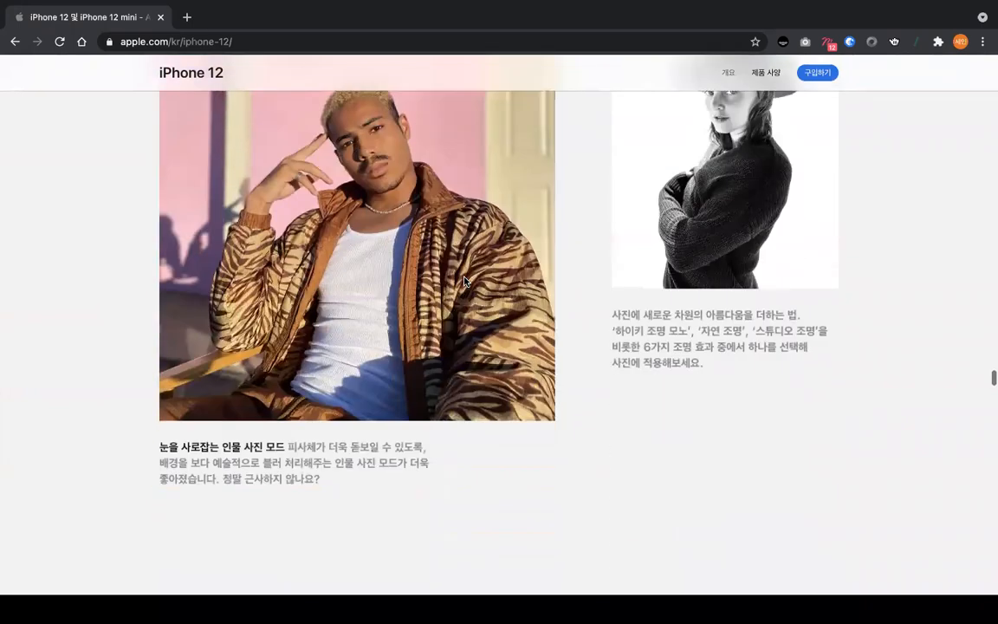
{"action": "scroll", "coordinate": [465, 281], "scroll_direction": "down", "scroll_amount": 6}
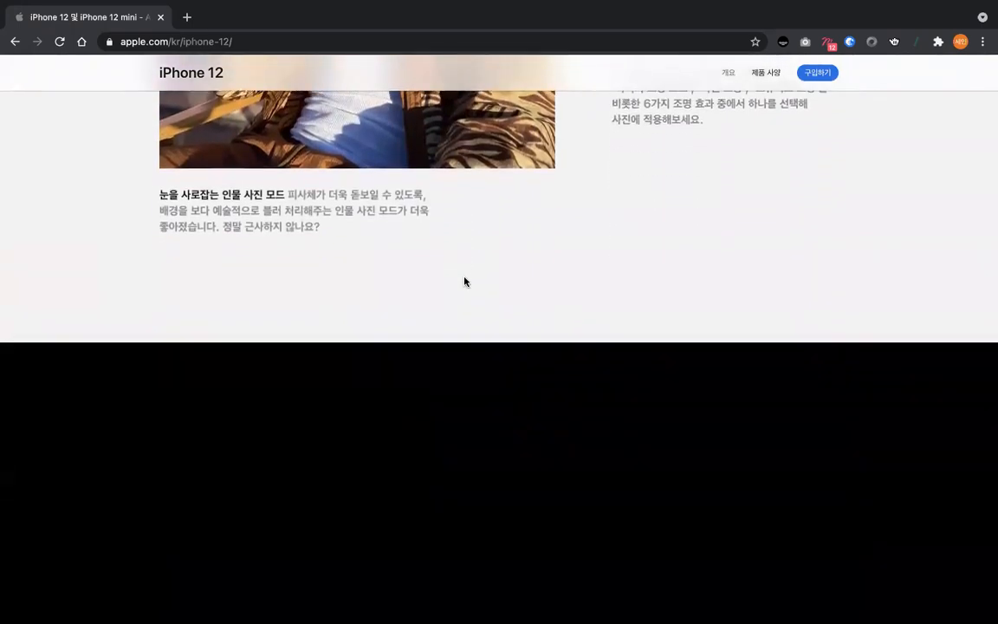
- Examine the scroll effects from the video headline through Dolby Vision to the night mode selfie section
{"action": "scroll", "coordinate": [465, 281], "scroll_direction": "down", "scroll_amount": 5}
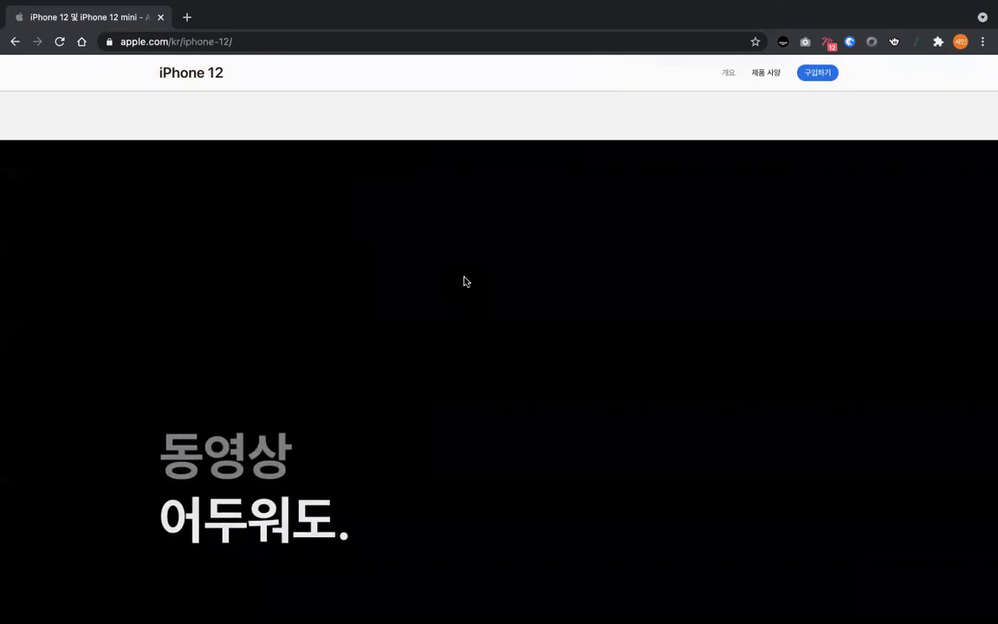
{"action": "scroll", "coordinate": [465, 282], "scroll_direction": "down", "scroll_amount": 7}
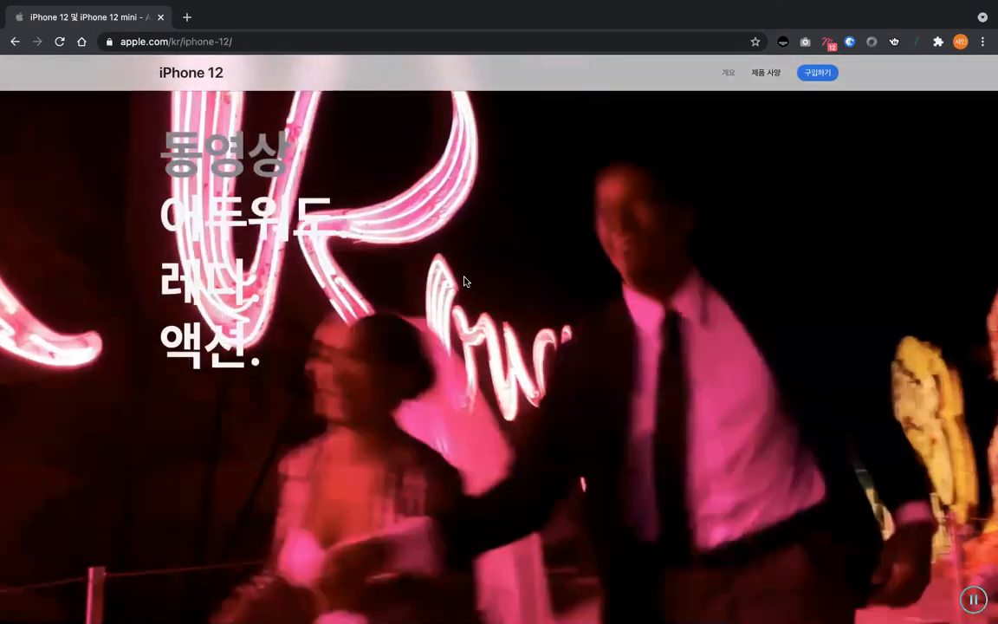
{"action": "scroll", "coordinate": [465, 281], "scroll_direction": "down", "scroll_amount": 10}
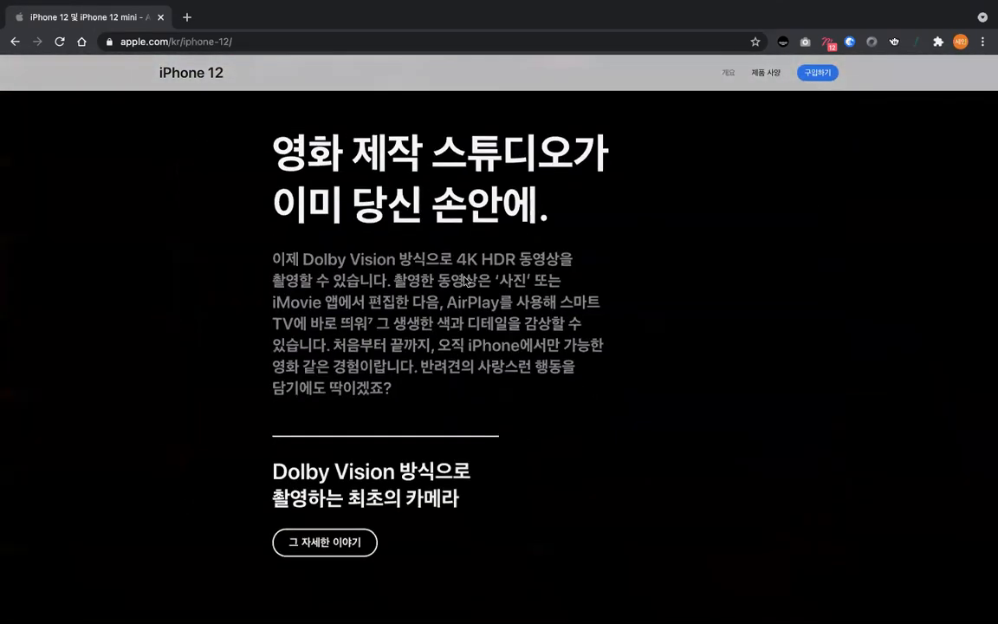
{"action": "scroll", "coordinate": [465, 282], "scroll_direction": "down", "scroll_amount": 10}
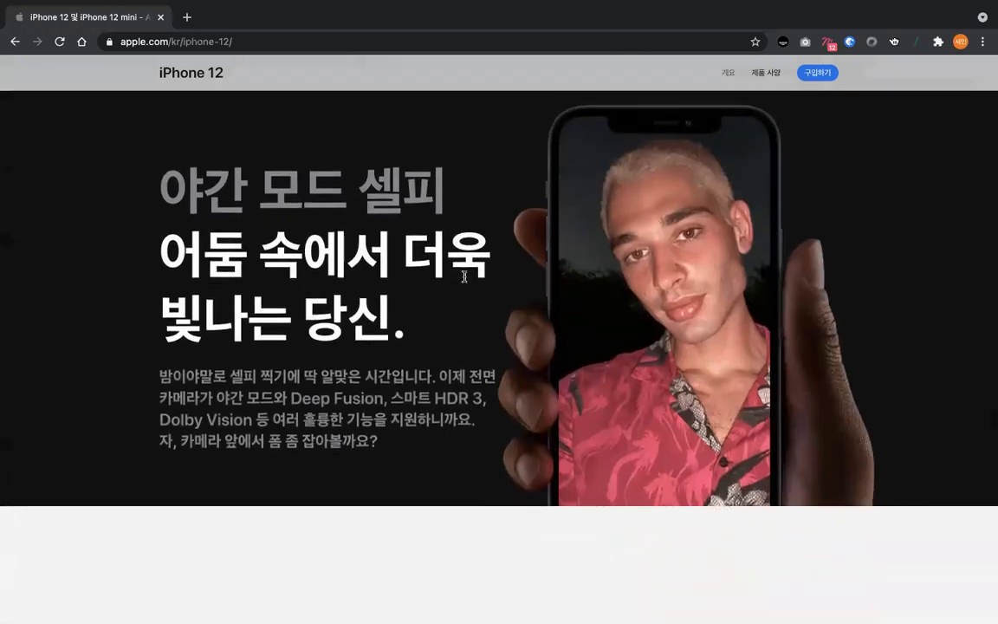
- Examine the MagSafe accessories section, from the hands animation through the case and wallet to the grid of combinations
{"action": "scroll", "coordinate": [464, 279], "scroll_direction": "down", "scroll_amount": 5}
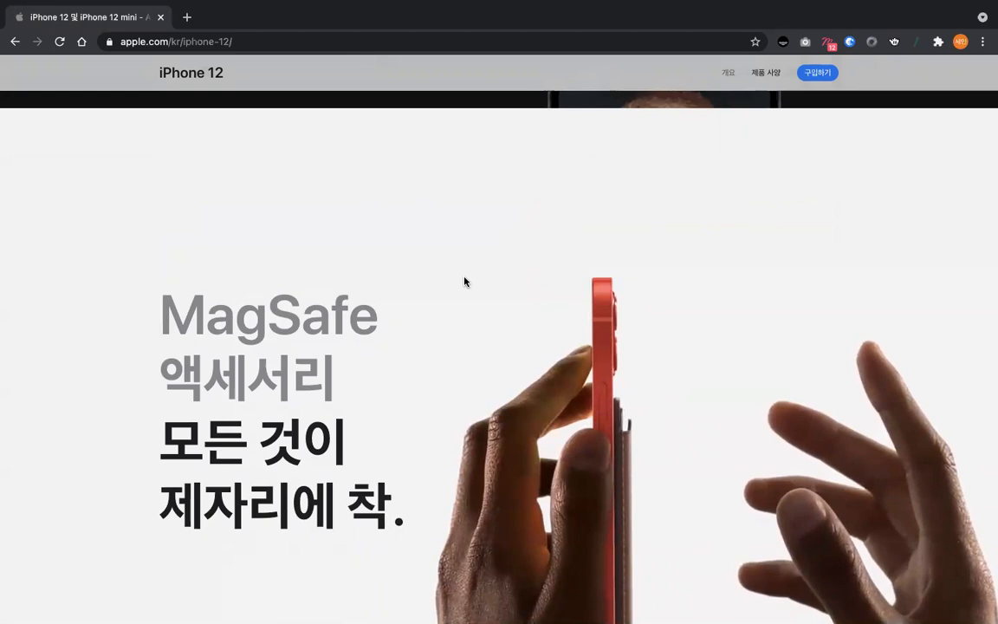
{"action": "scroll", "coordinate": [465, 281], "scroll_direction": "down", "scroll_amount": 1}
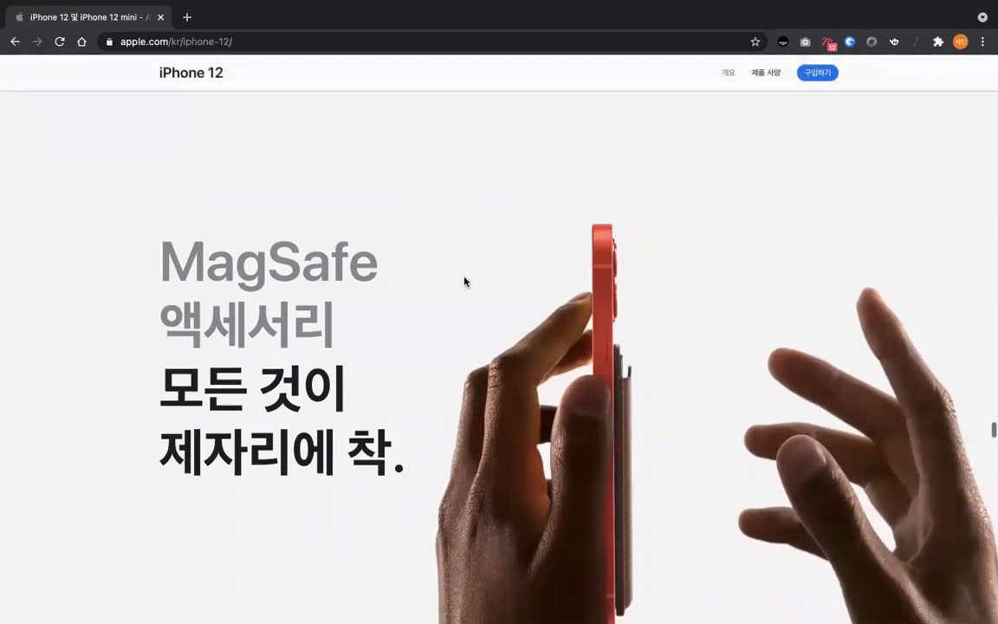
{"action": "scroll", "coordinate": [464, 281], "scroll_direction": "down", "scroll_amount": 5}
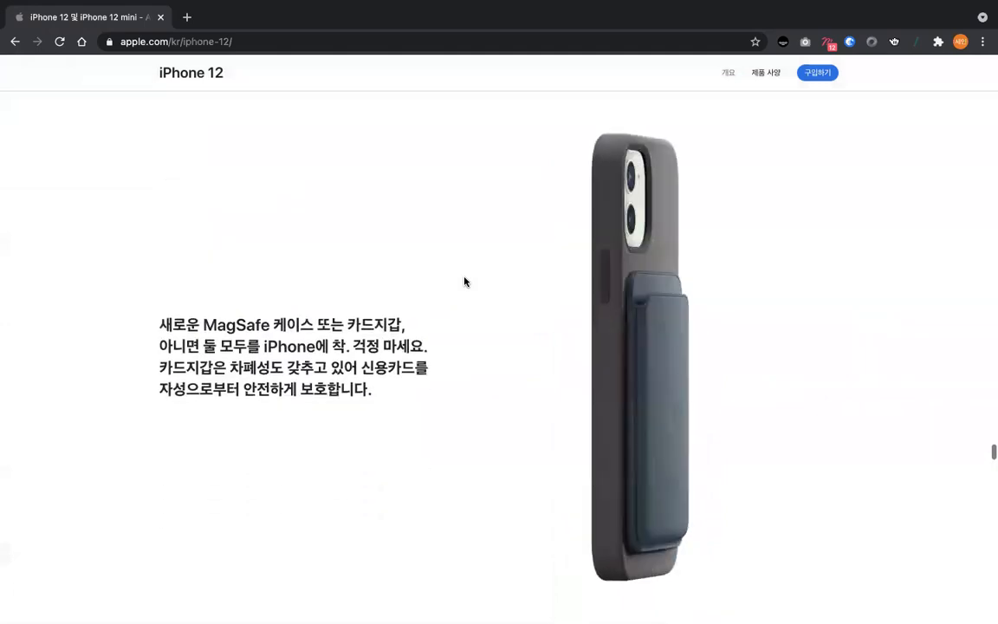
{"action": "scroll", "coordinate": [464, 282], "scroll_direction": "down", "scroll_amount": 4}
{"action": "scroll", "coordinate": [464, 282], "scroll_direction": "down", "scroll_amount": 5}
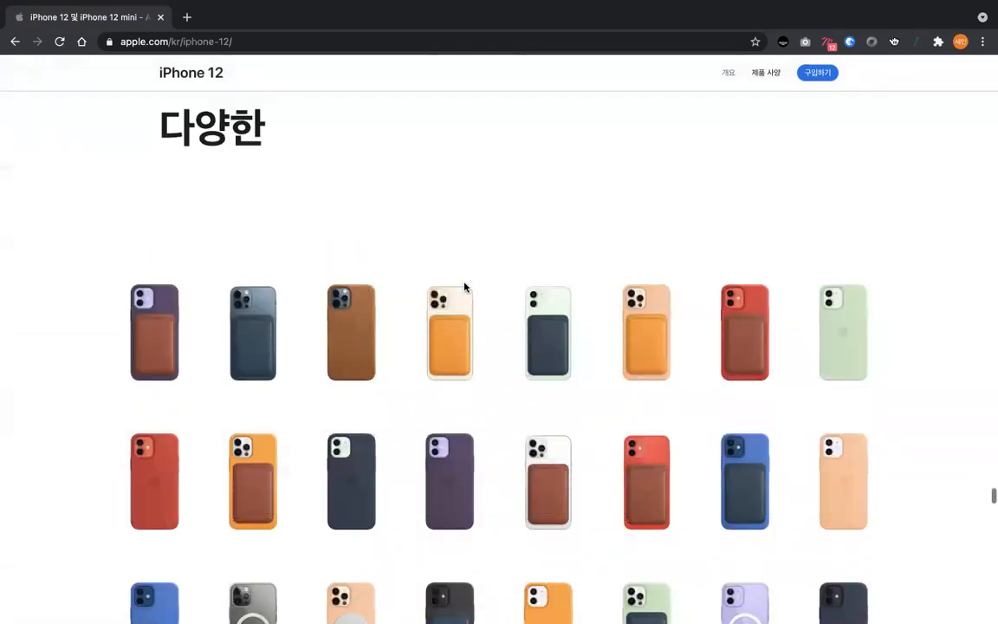
{"action": "scroll", "coordinate": [464, 287], "scroll_direction": "down", "scroll_amount": 5}
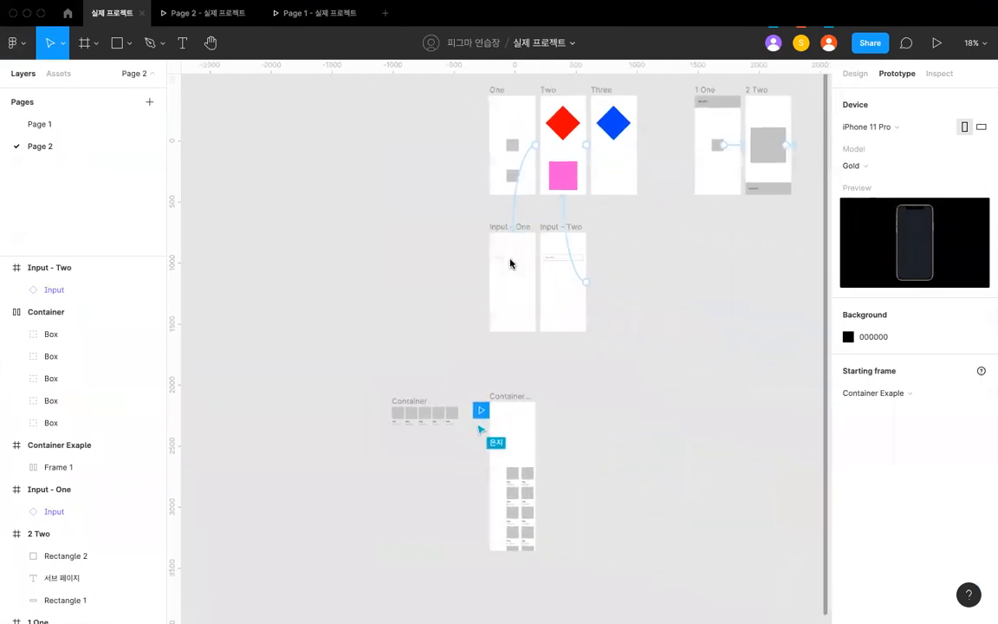
- Switch to the Figma project and inspect the overflow behavior of the item grid inside the Container Exaple frame
{"action": "scroll", "coordinate": [551, 385], "scroll_direction": "up", "scroll_amount": 5}
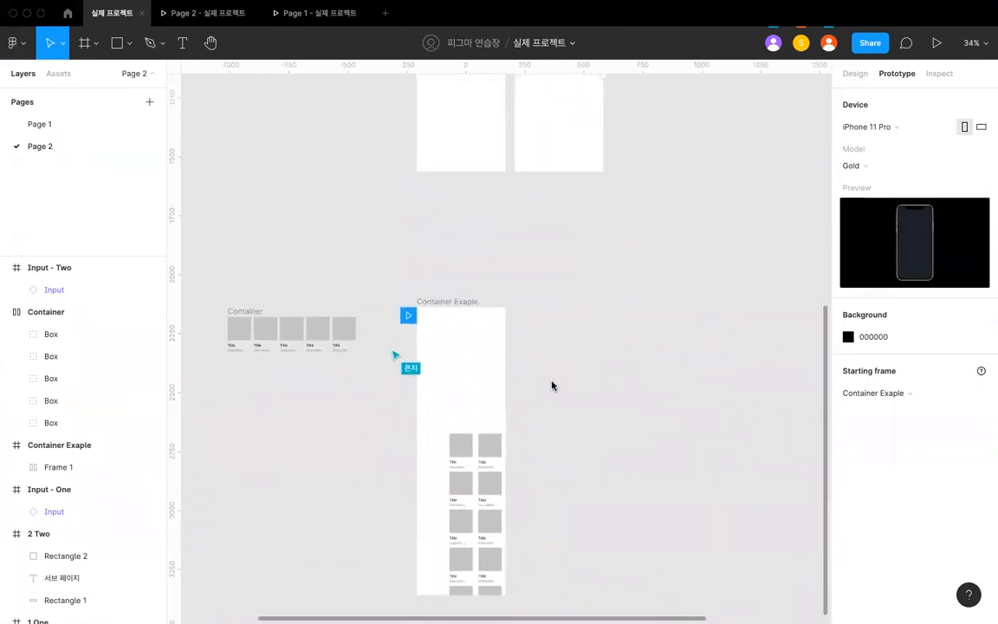
{"action": "scroll", "coordinate": [551, 385], "scroll_direction": "up", "scroll_amount": 2}
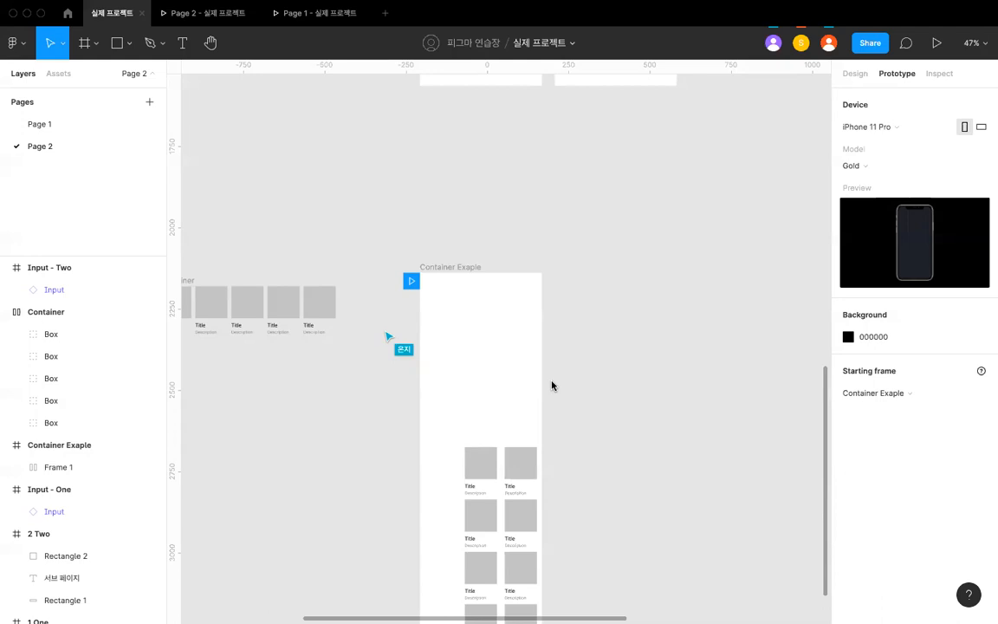
{"action": "scroll", "coordinate": [563, 387], "scroll_direction": "up", "scroll_amount": 5}
{"action": "scroll", "coordinate": [494, 363], "scroll_direction": "down", "scroll_amount": 5}
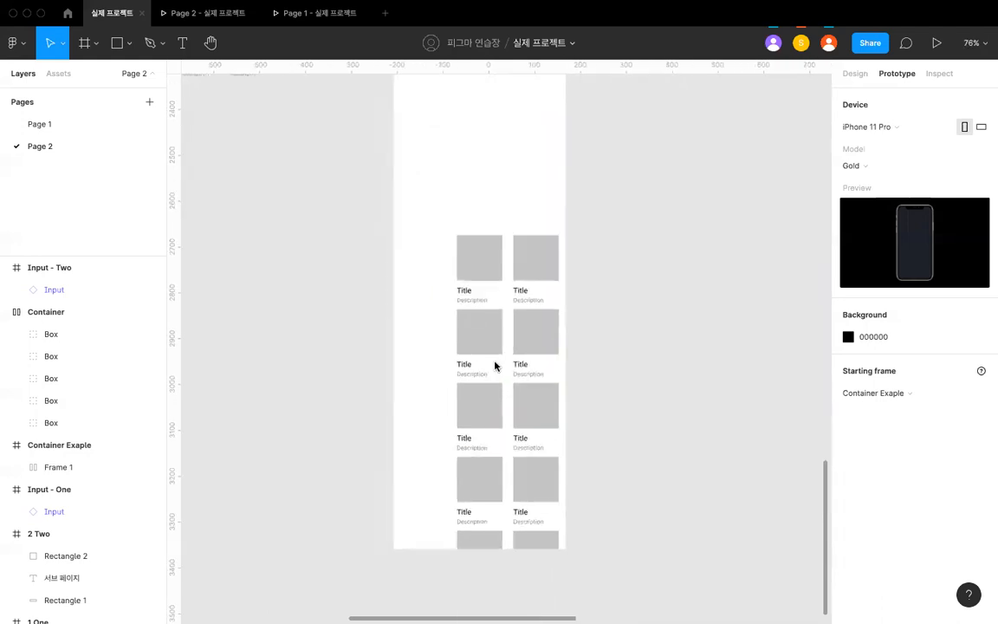
{"action": "scroll", "coordinate": [463, 334], "scroll_direction": "up", "scroll_amount": 1}
{"action": "scroll", "coordinate": [455, 325], "scroll_direction": "down", "scroll_amount": 3}
{"action": "left_click", "coordinate": [483, 347]}
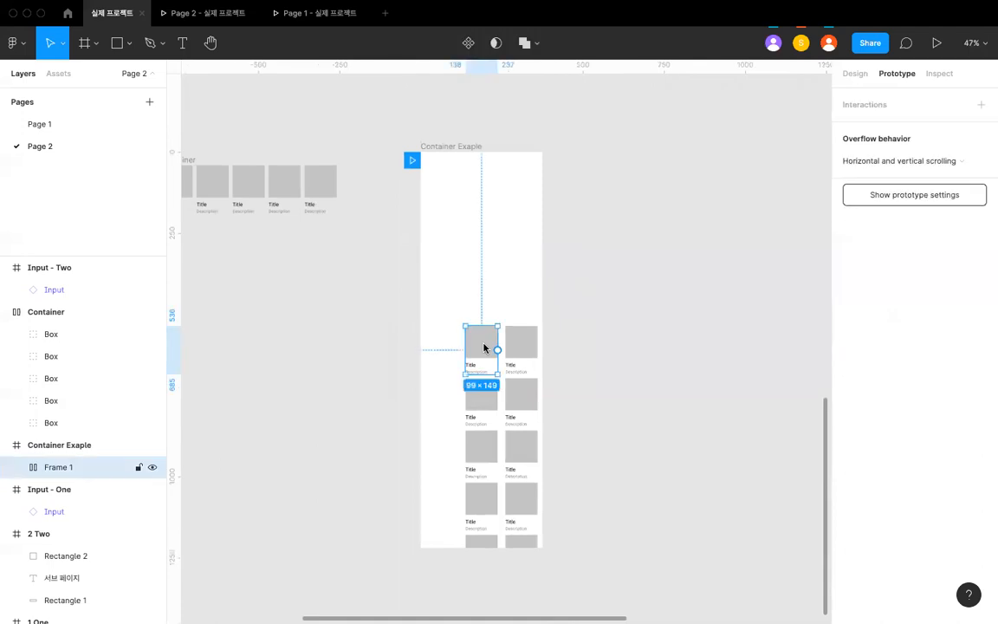
- Compare Rectangle 1 across frames One, Two and Three, inspect frame One's interactions, and clear the selection
{"action": "scroll", "coordinate": [485, 342], "scroll_direction": "up", "scroll_amount": 6}
{"action": "left_click", "coordinate": [485, 251]}
{"action": "scroll", "coordinate": [485, 250], "scroll_direction": "up", "scroll_amount": 1}
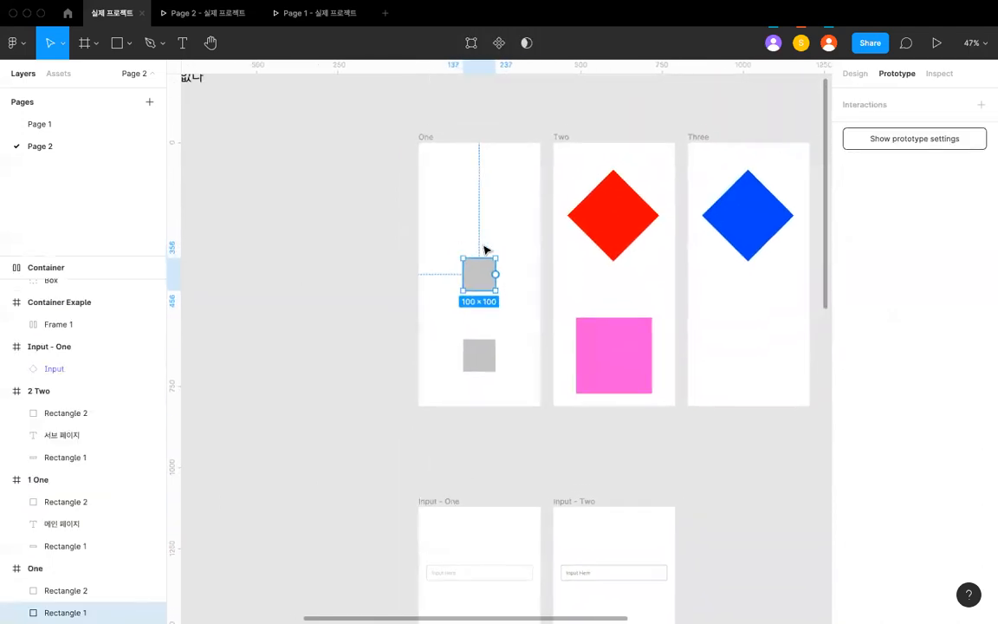
{"action": "scroll", "coordinate": [563, 230], "scroll_direction": "up", "scroll_amount": 2}
{"action": "left_click", "coordinate": [650, 222]}
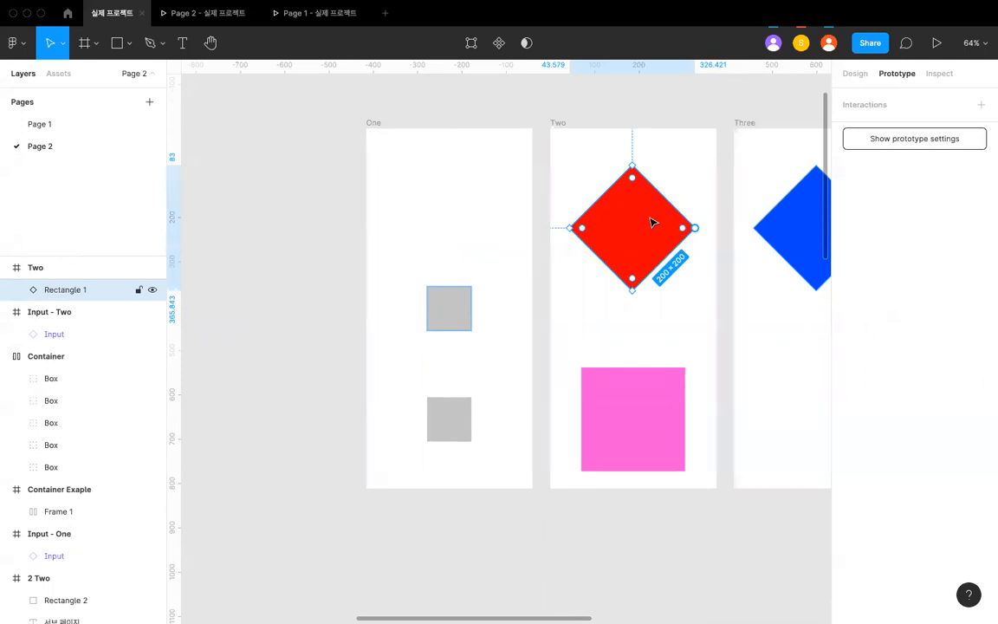
{"action": "left_click", "coordinate": [440, 316]}
{"action": "scroll", "coordinate": [441, 317], "scroll_direction": "down", "scroll_amount": 3}
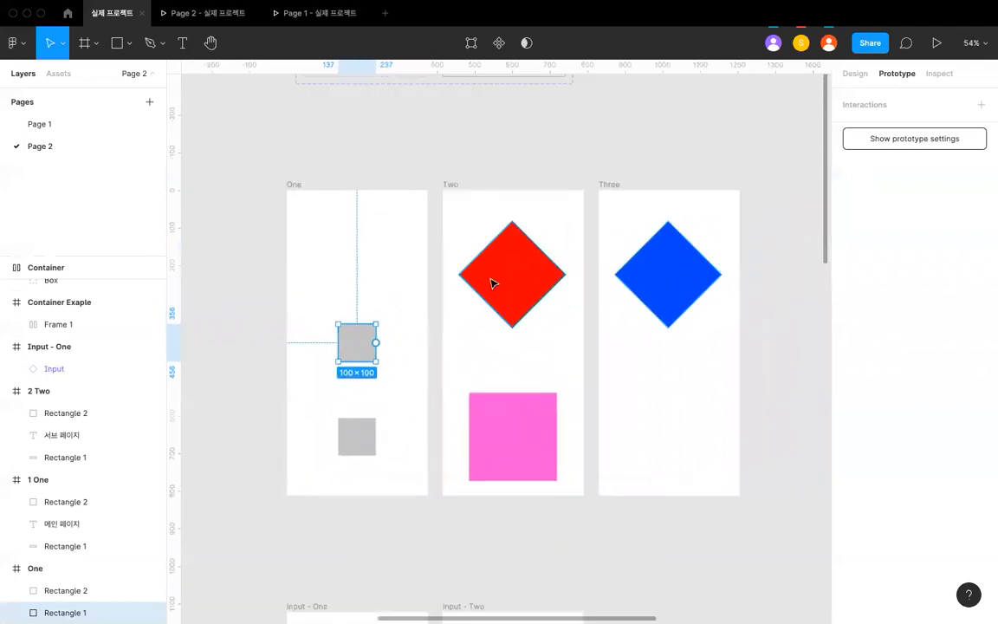
{"action": "left_click", "coordinate": [492, 283]}
{"action": "left_click", "coordinate": [642, 284]}
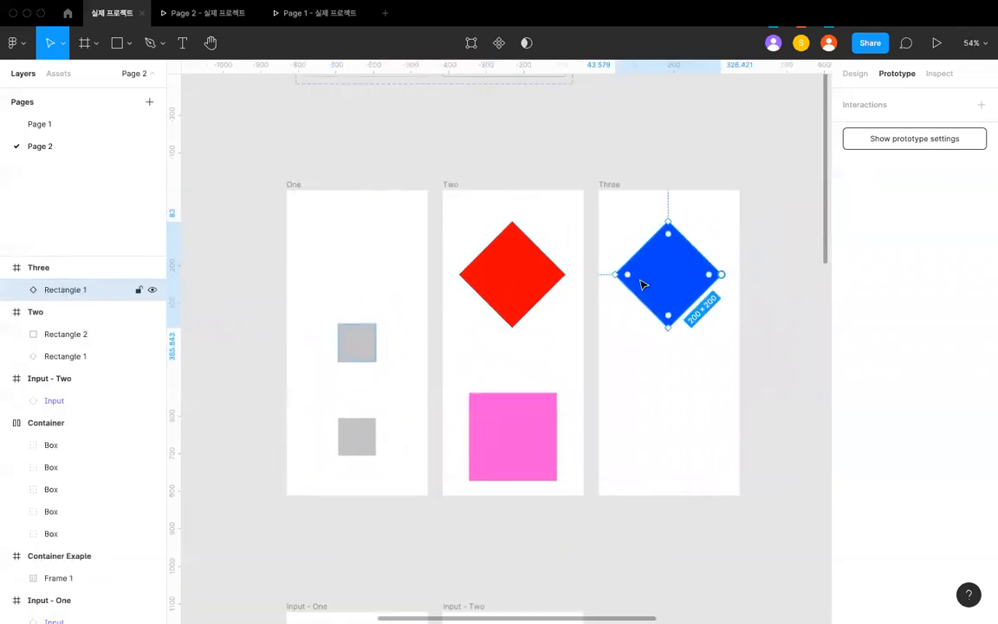
{"action": "left_click", "coordinate": [315, 196]}
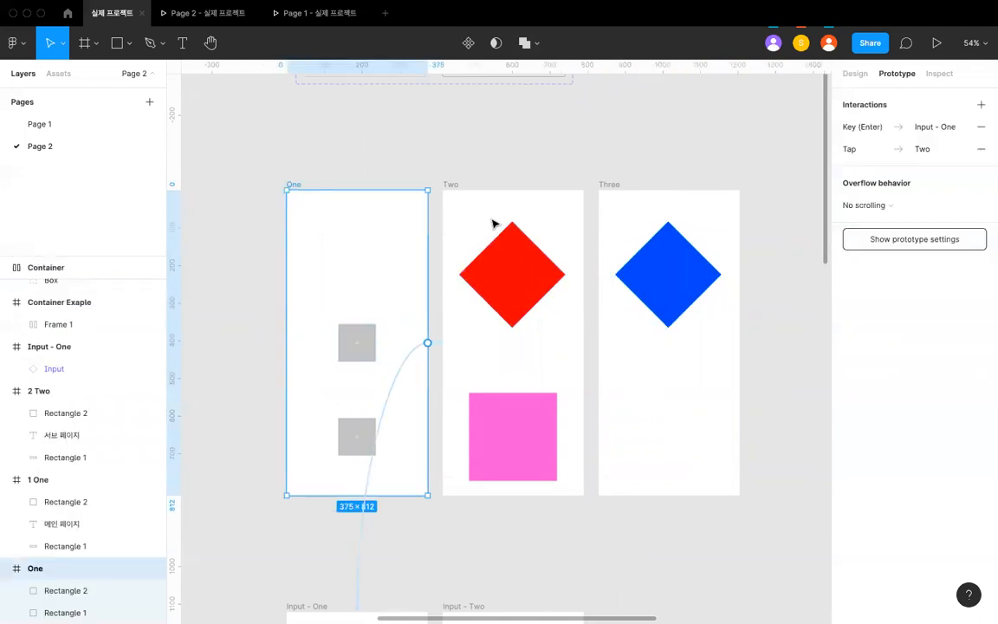
{"action": "key", "text": "Escape"}
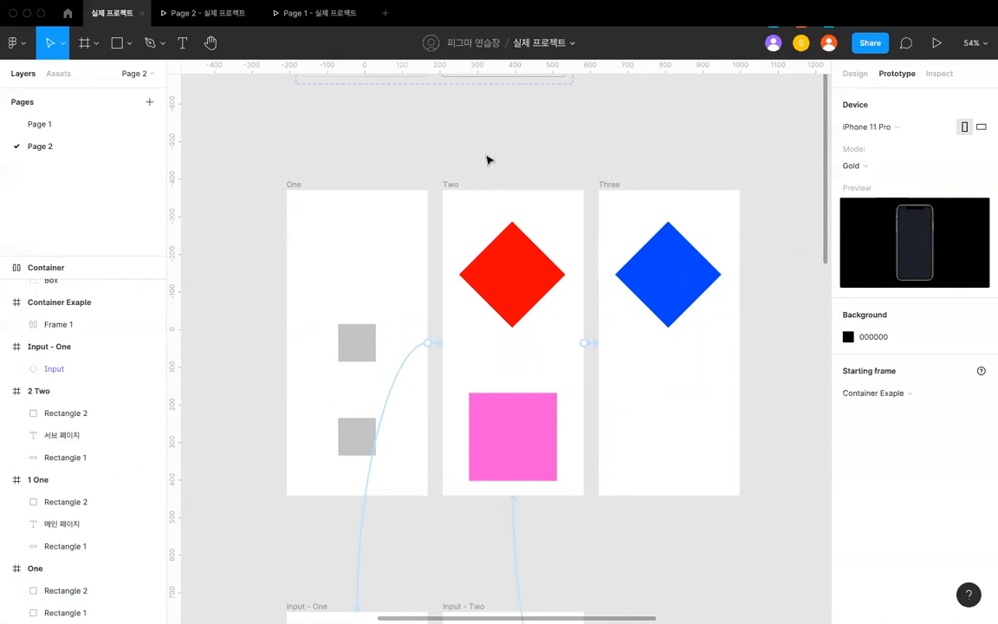
{"action": "left_click", "coordinate": [77, 55]}
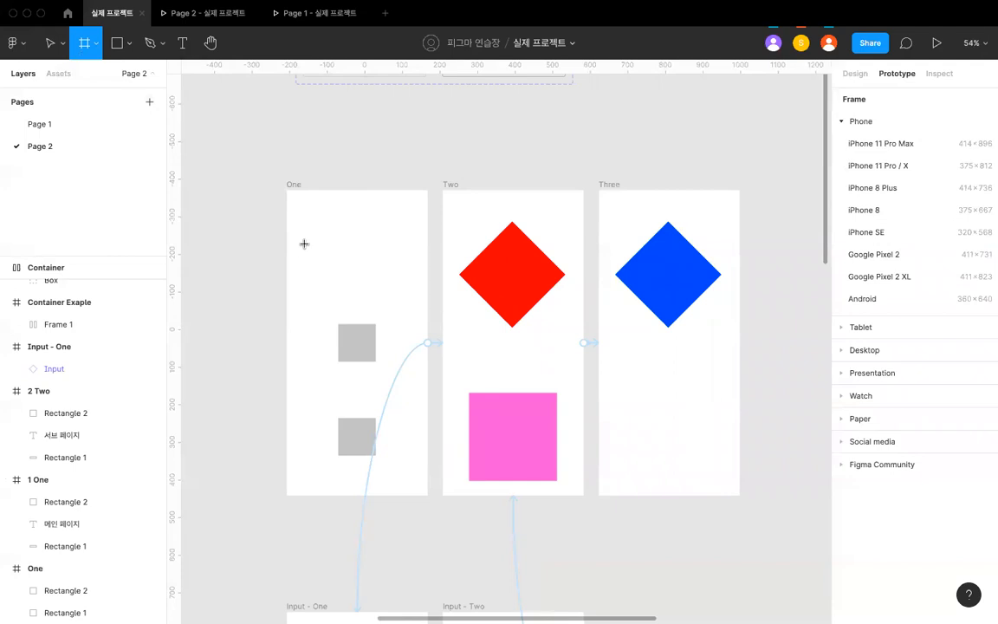
{"action": "scroll", "coordinate": [303, 243], "scroll_direction": "up", "scroll_amount": 5}
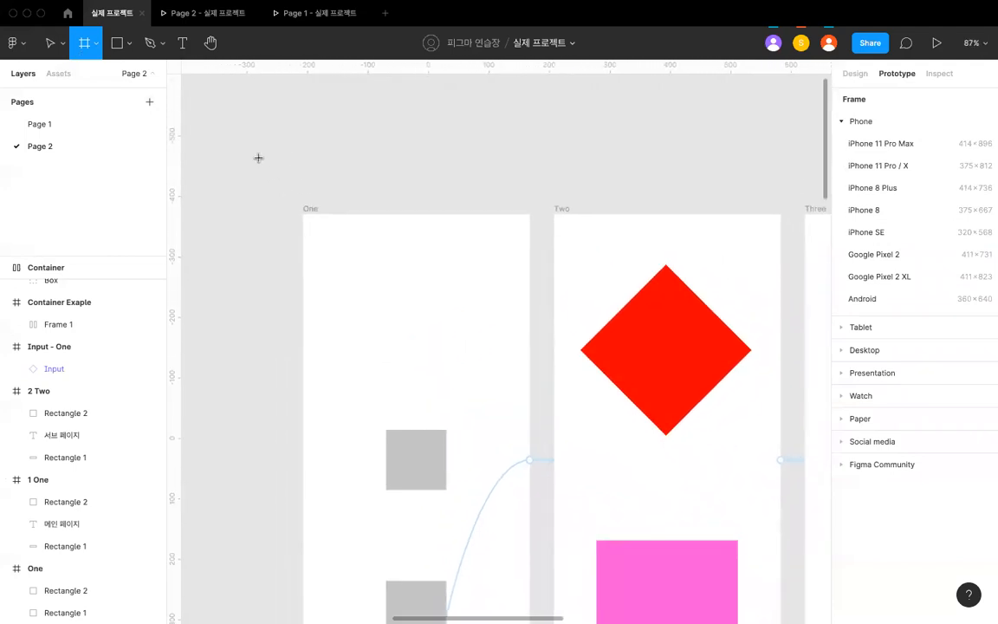
{"action": "left_click", "coordinate": [49, 43]}
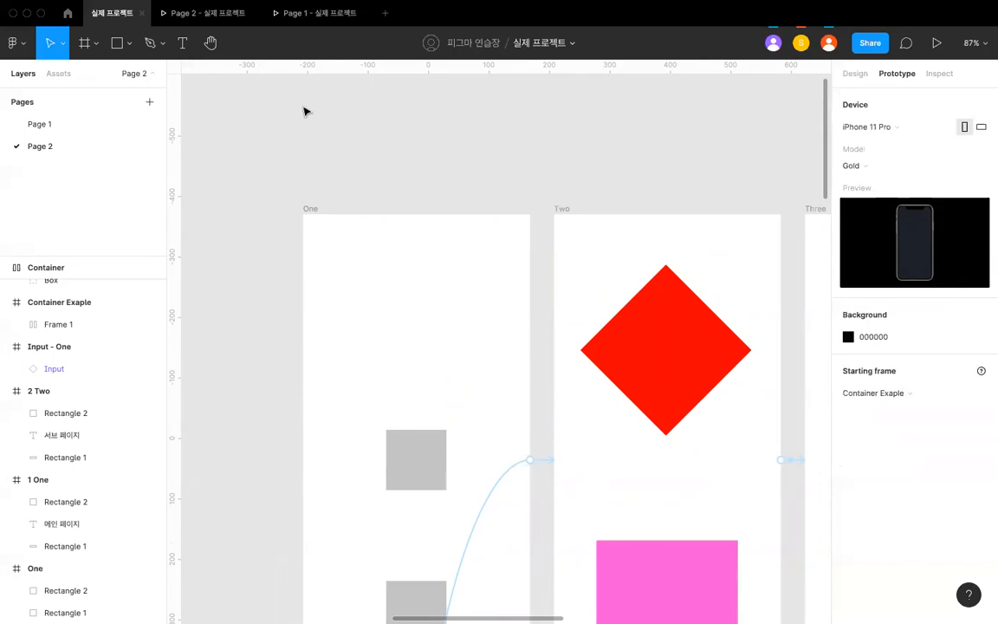
{"action": "scroll", "coordinate": [305, 110], "scroll_direction": "down", "scroll_amount": 5}
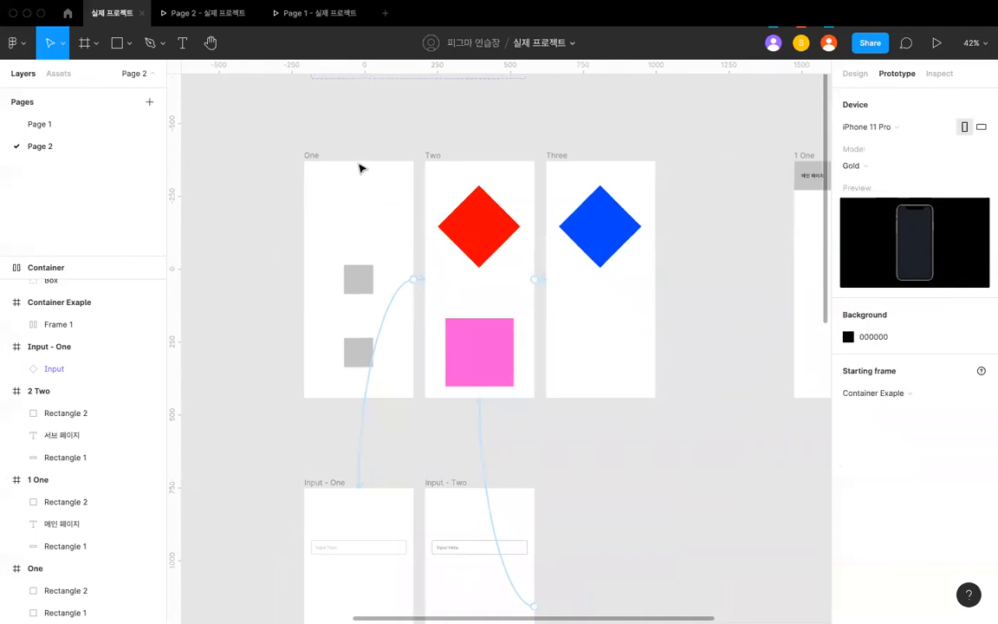
- Inspect the Key (Enter) interaction of frame One and its available trigger types, leaving the trigger as it is
{"action": "scroll", "coordinate": [360, 168], "scroll_direction": "up", "scroll_amount": 2}
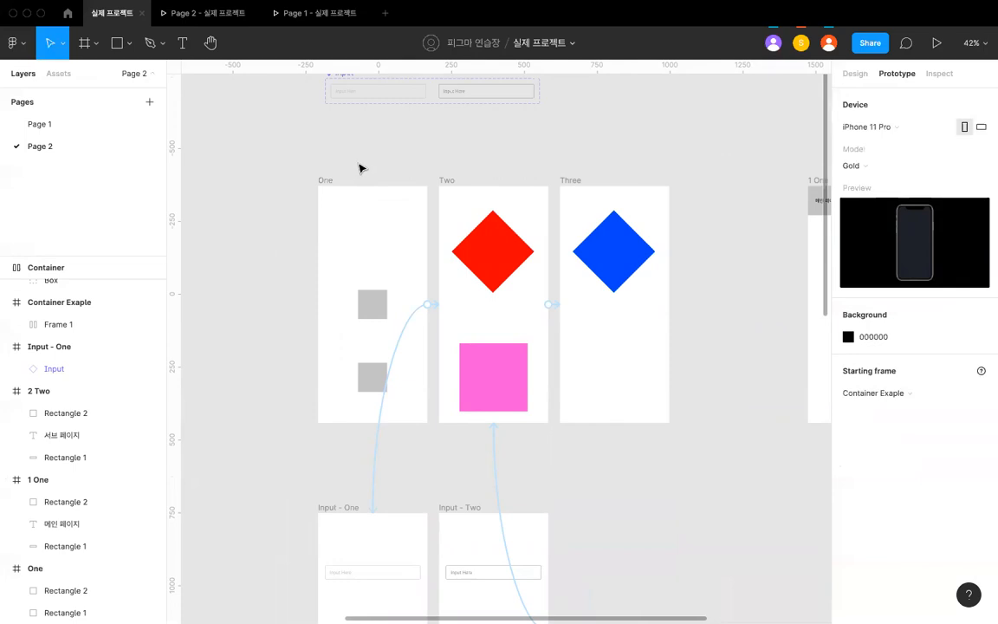
{"action": "left_click", "coordinate": [125, 52]}
{"action": "left_click", "coordinate": [225, 128]}
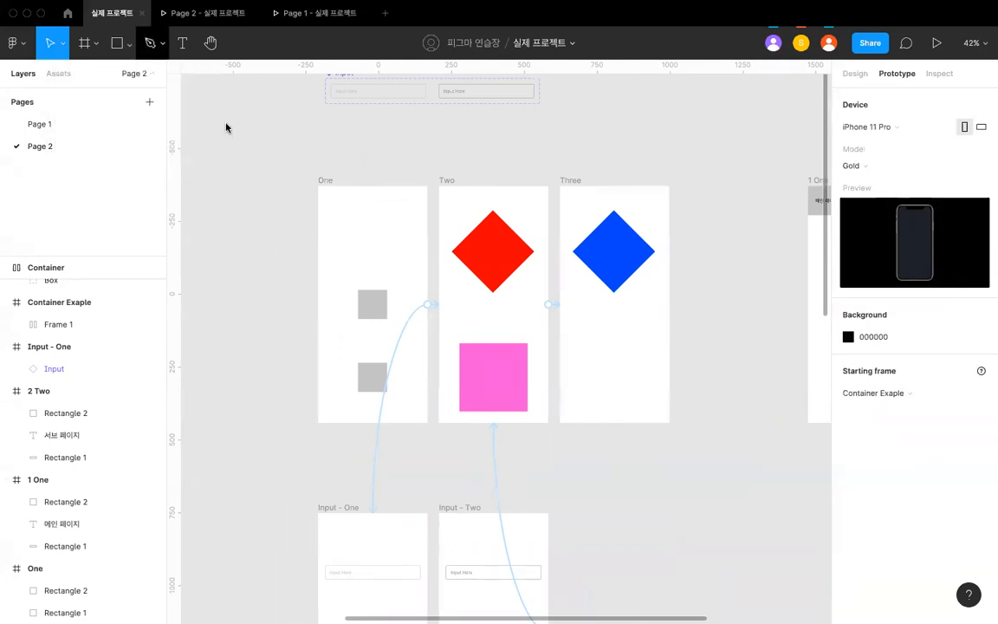
{"action": "left_click", "coordinate": [330, 177]}
{"action": "left_click", "coordinate": [853, 129]}
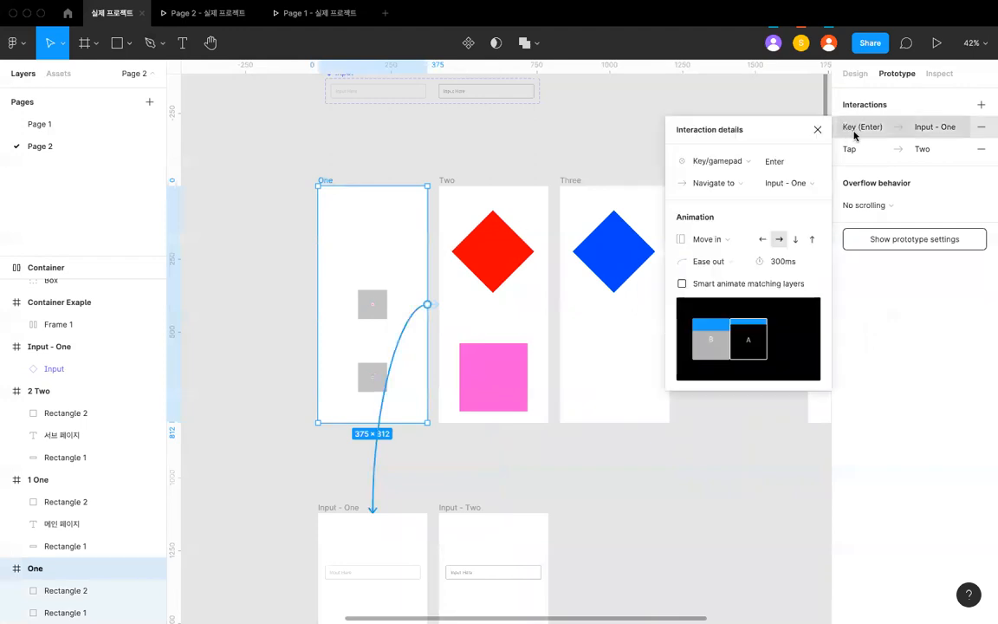
{"action": "left_click", "coordinate": [709, 161]}
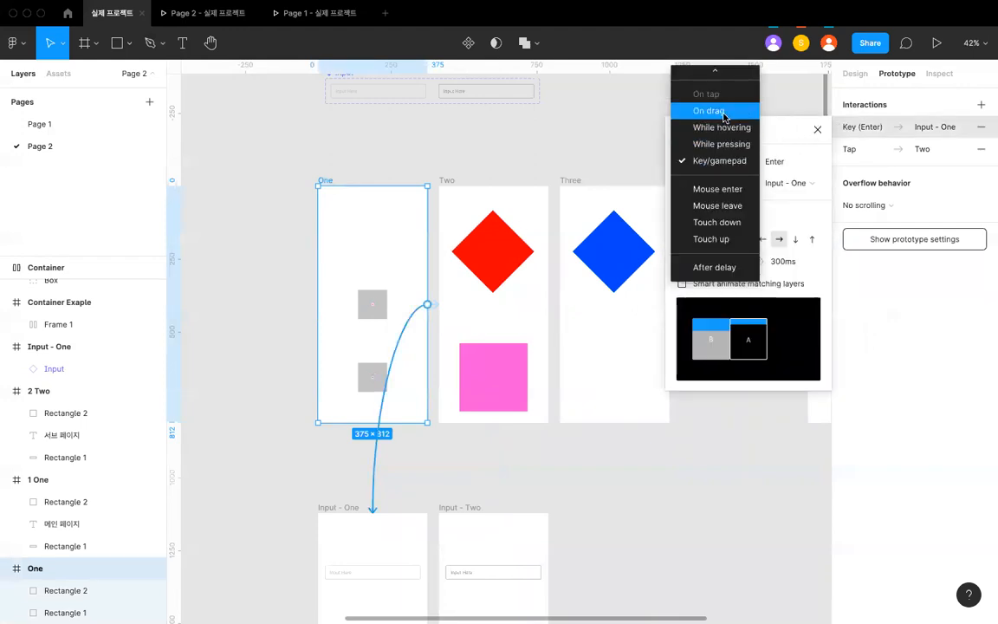
{"action": "scroll", "coordinate": [725, 113], "scroll_direction": "up", "scroll_amount": 2}
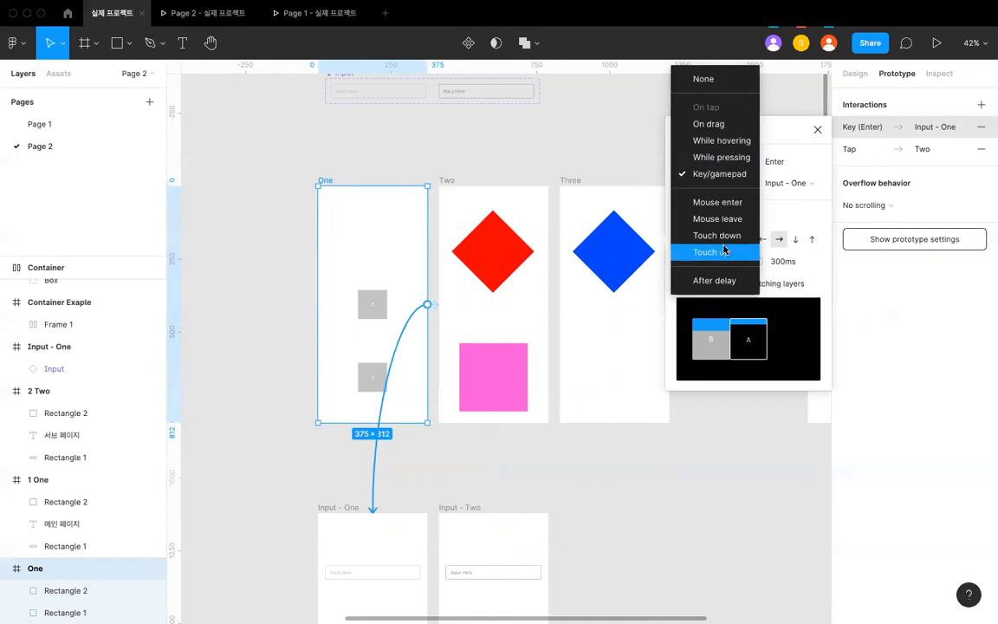
{"action": "left_click", "coordinate": [541, 163]}
{"action": "left_click", "coordinate": [500, 167]}
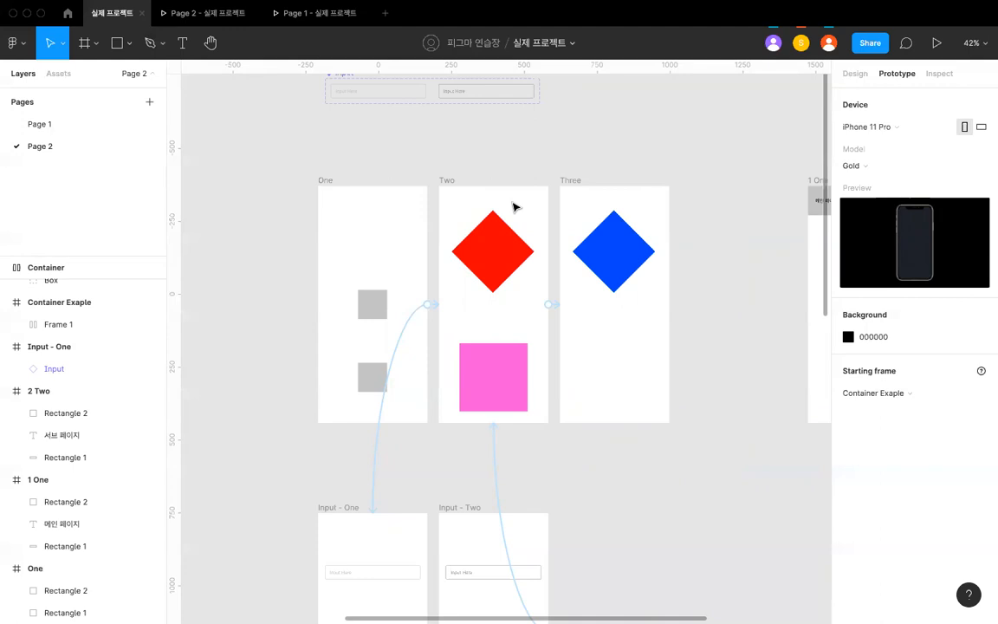
- Try iPhone 11 as the prototype device and switch it back to iPhone 11 Pro
{"action": "scroll", "coordinate": [514, 206], "scroll_direction": "up", "scroll_amount": 2}
{"action": "scroll", "coordinate": [514, 206], "scroll_direction": "down", "scroll_amount": 4}
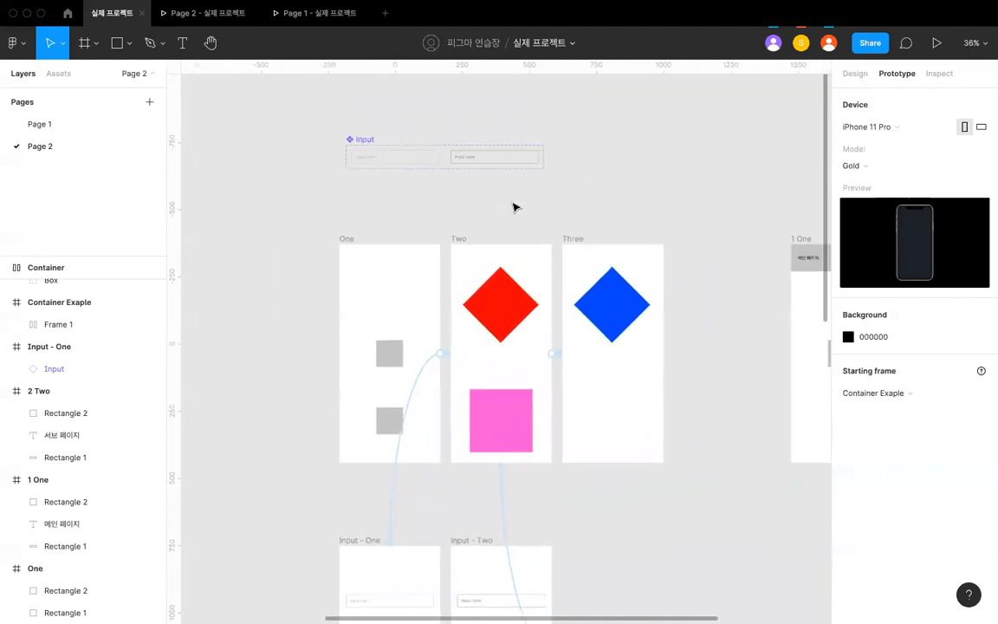
{"action": "scroll", "coordinate": [513, 207], "scroll_direction": "up", "scroll_amount": 3}
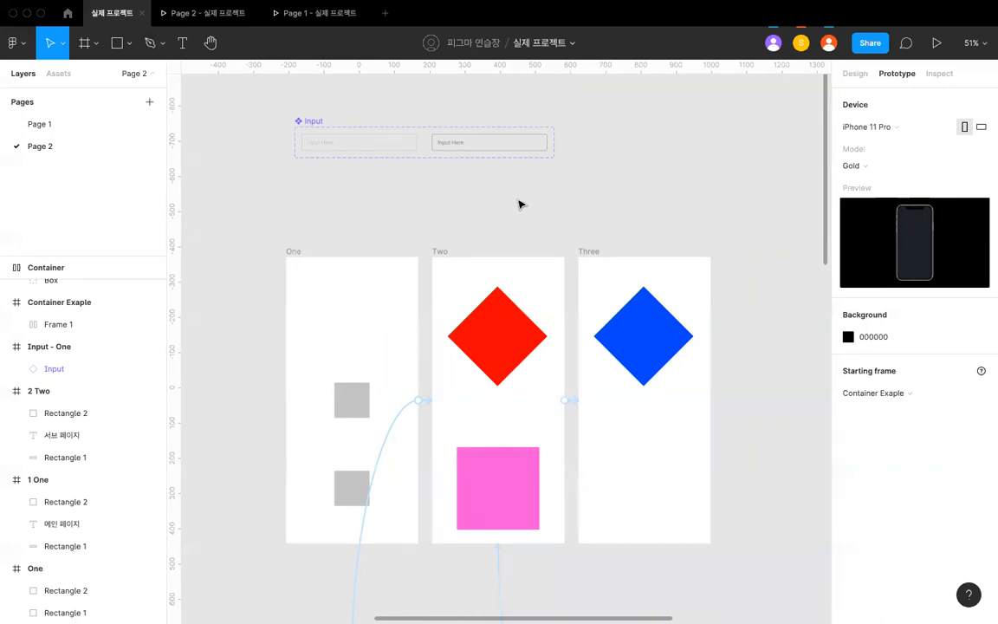
{"action": "left_click", "coordinate": [845, 126]}
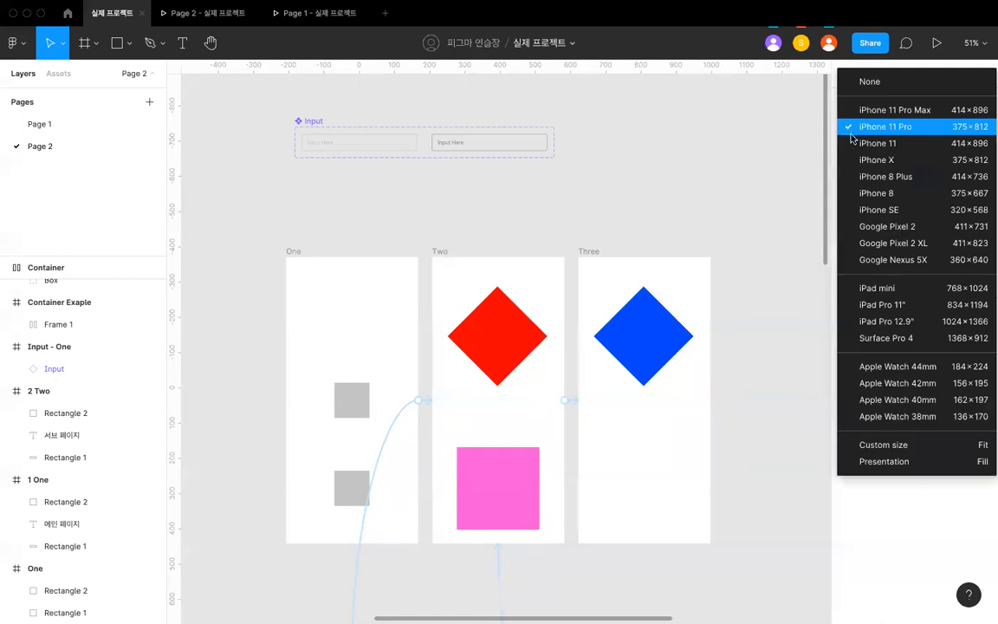
{"action": "left_click", "coordinate": [866, 142]}
{"action": "left_click", "coordinate": [855, 131]}
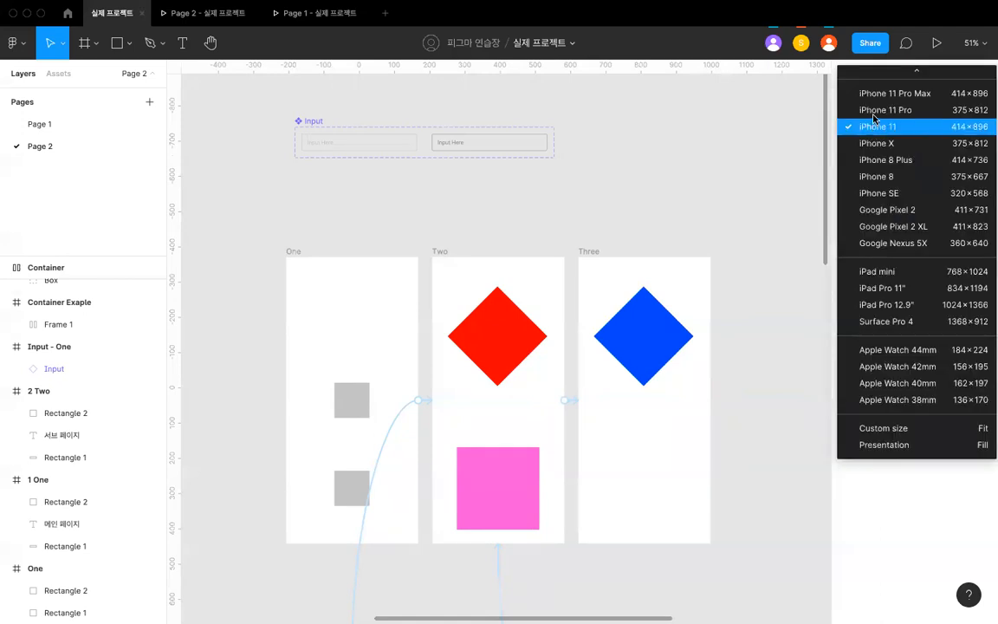
{"action": "left_click", "coordinate": [873, 113]}
- Set the prototype device to iPad mini, preview it in the Page 2 presentation, and return to the design file
{"action": "left_click", "coordinate": [874, 134]}
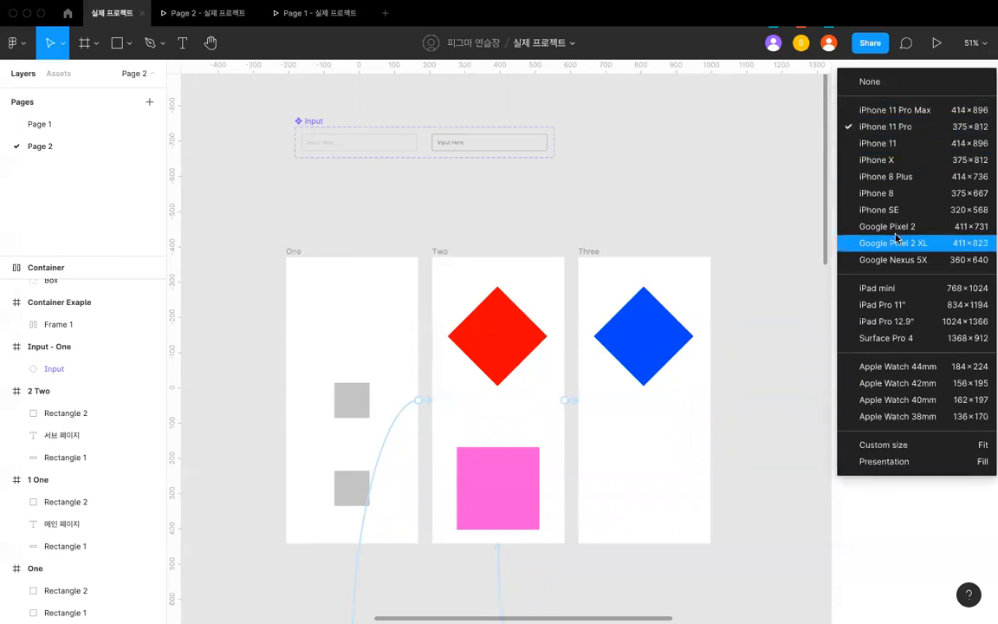
{"action": "left_click", "coordinate": [901, 287]}
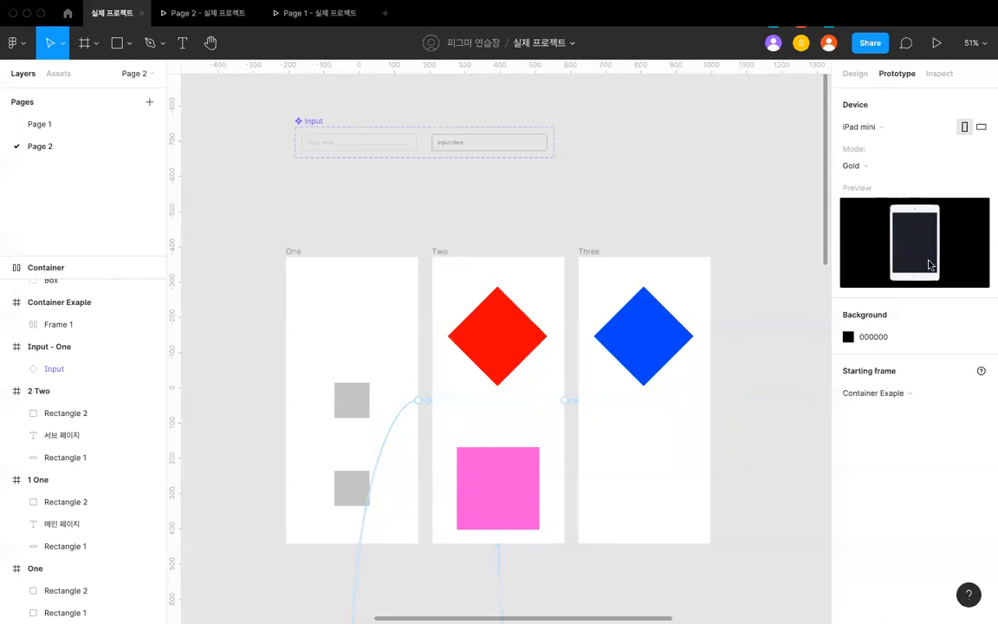
{"action": "left_click", "coordinate": [312, 12]}
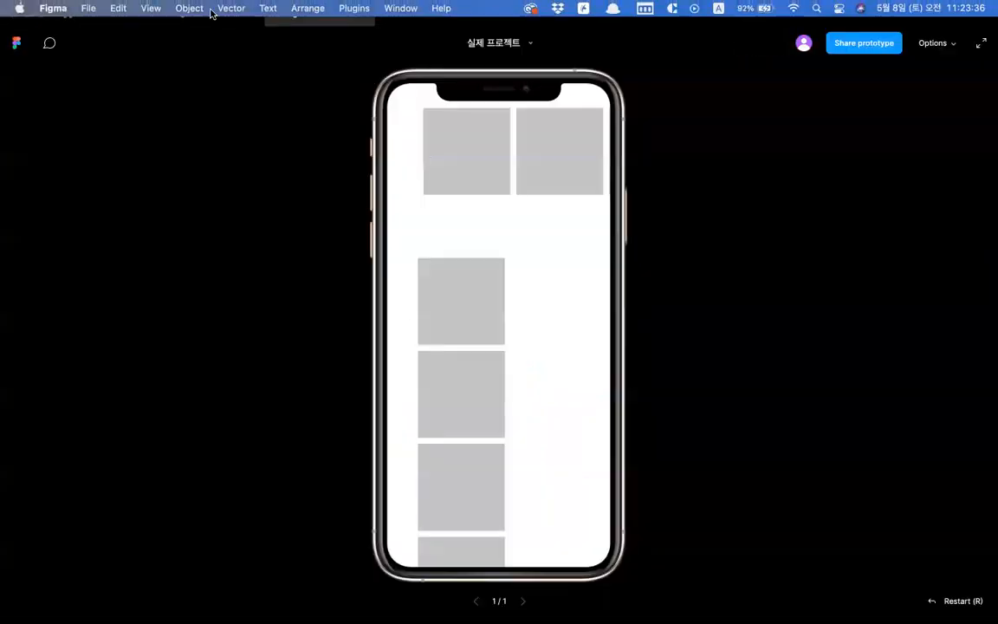
{"action": "left_click", "coordinate": [215, 27]}
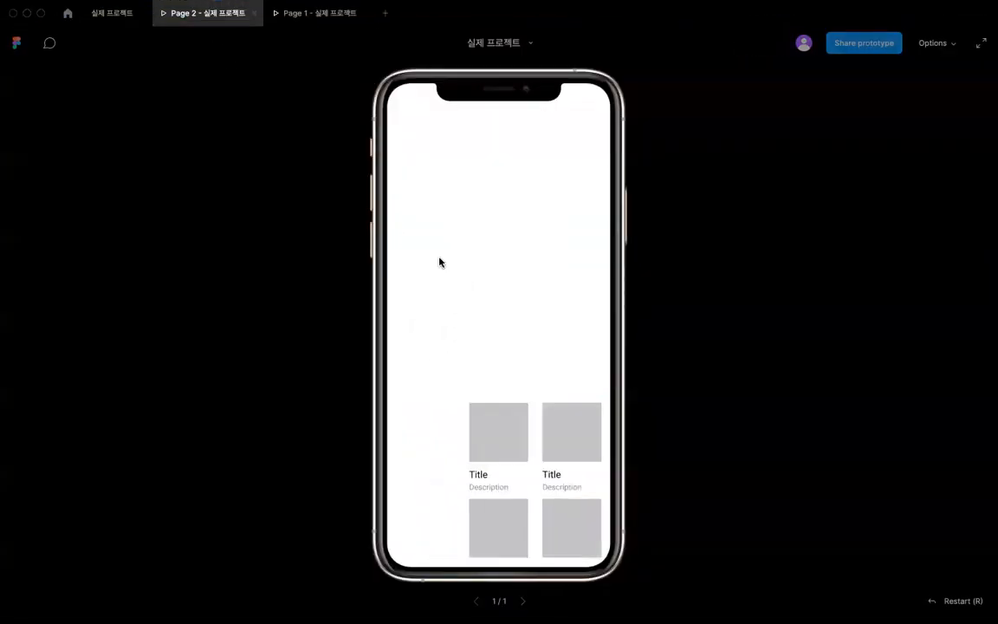
{"action": "scroll", "coordinate": [486, 208], "scroll_direction": "down", "scroll_amount": 2}
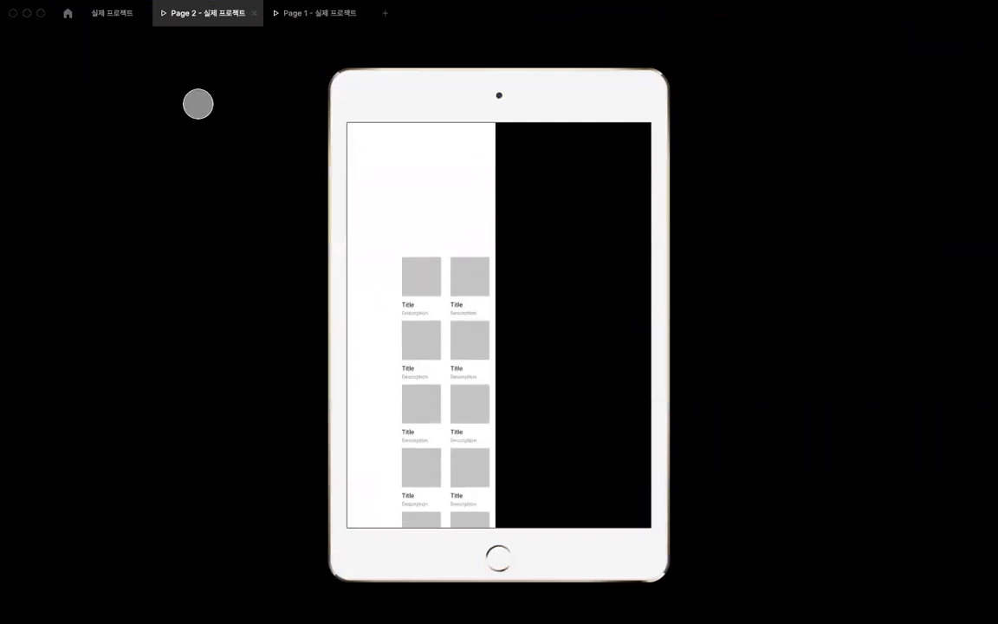
{"action": "left_click", "coordinate": [116, 14]}
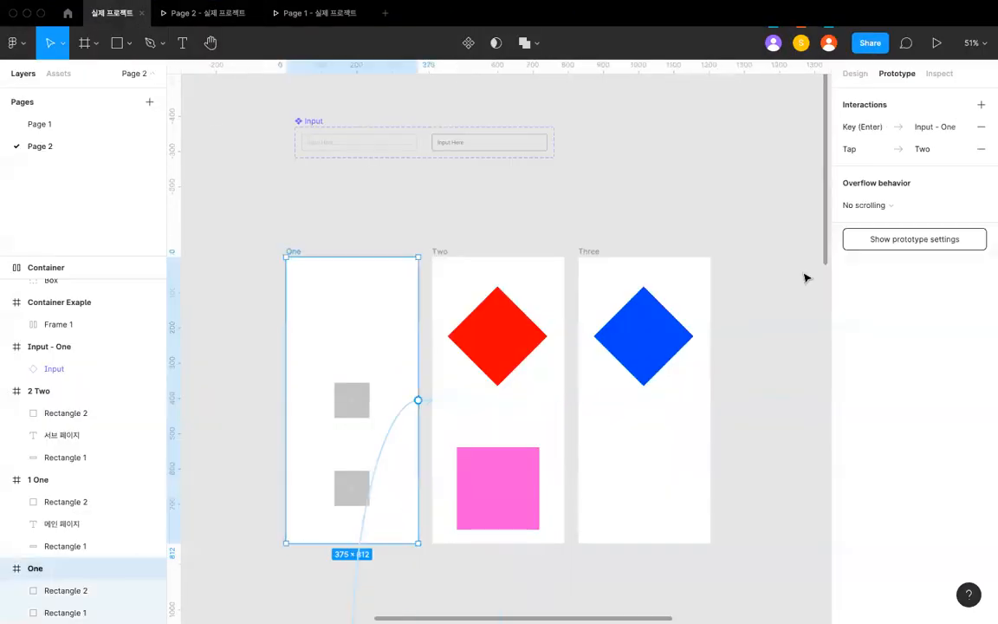
{"action": "left_click", "coordinate": [624, 165]}
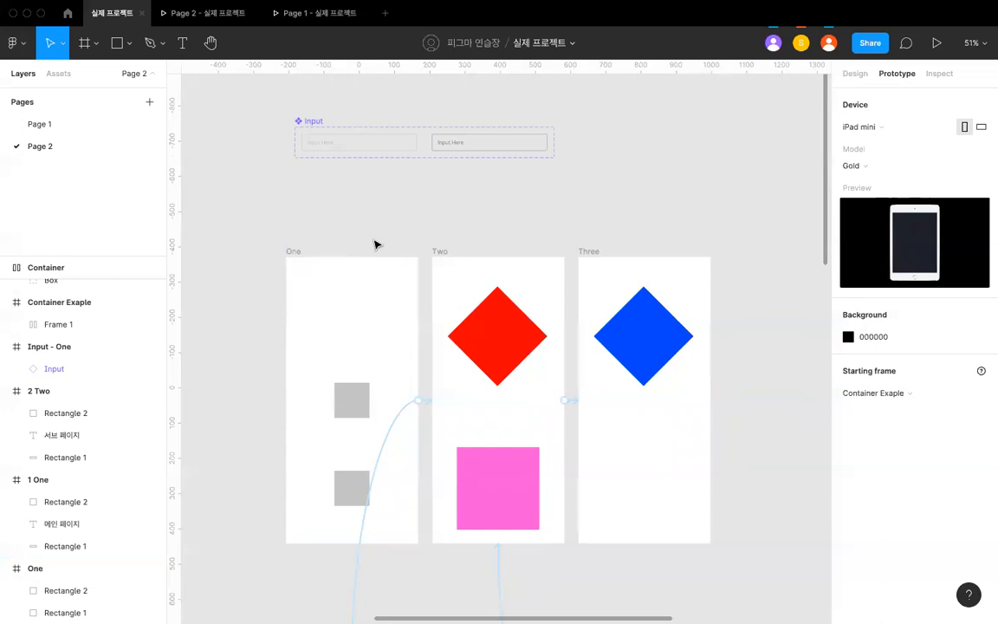
{"action": "left_click", "coordinate": [224, 19]}
{"action": "left_click", "coordinate": [113, 13]}
- Try Apple Watch 44mm and Custom size as the prototype device, and settle on iPhone 8
{"action": "left_click", "coordinate": [866, 127]}
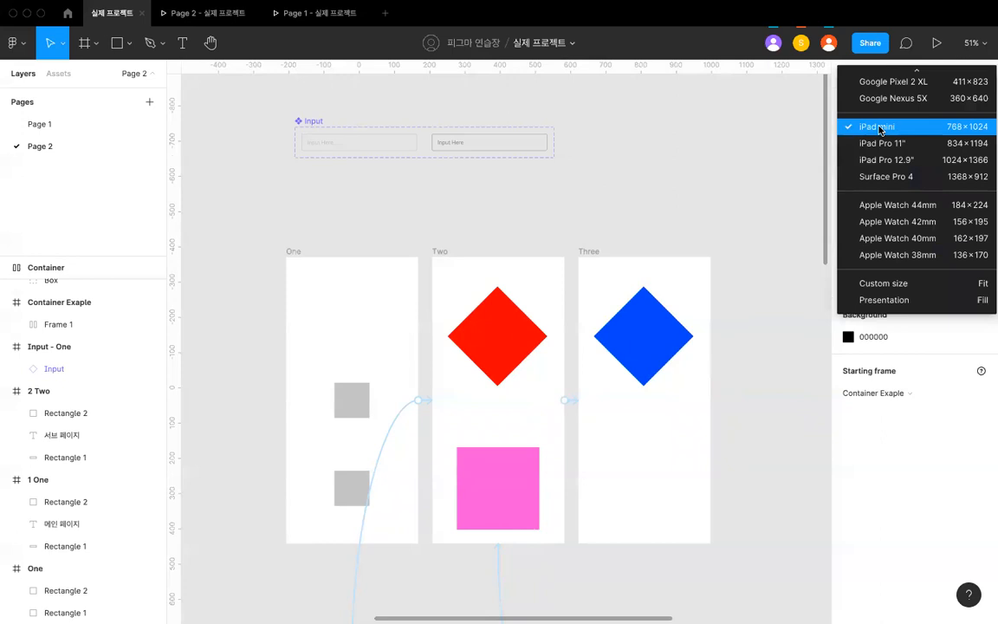
{"action": "left_click", "coordinate": [788, 205]}
{"action": "left_click", "coordinate": [872, 134]}
{"action": "left_click", "coordinate": [866, 205]}
{"action": "left_click", "coordinate": [873, 131]}
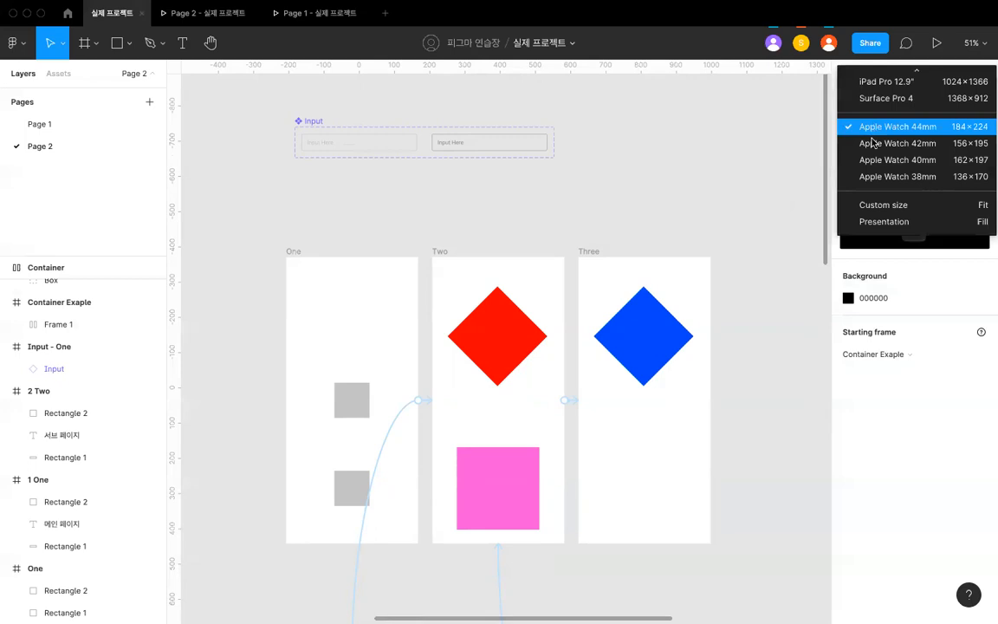
{"action": "left_click", "coordinate": [856, 205]}
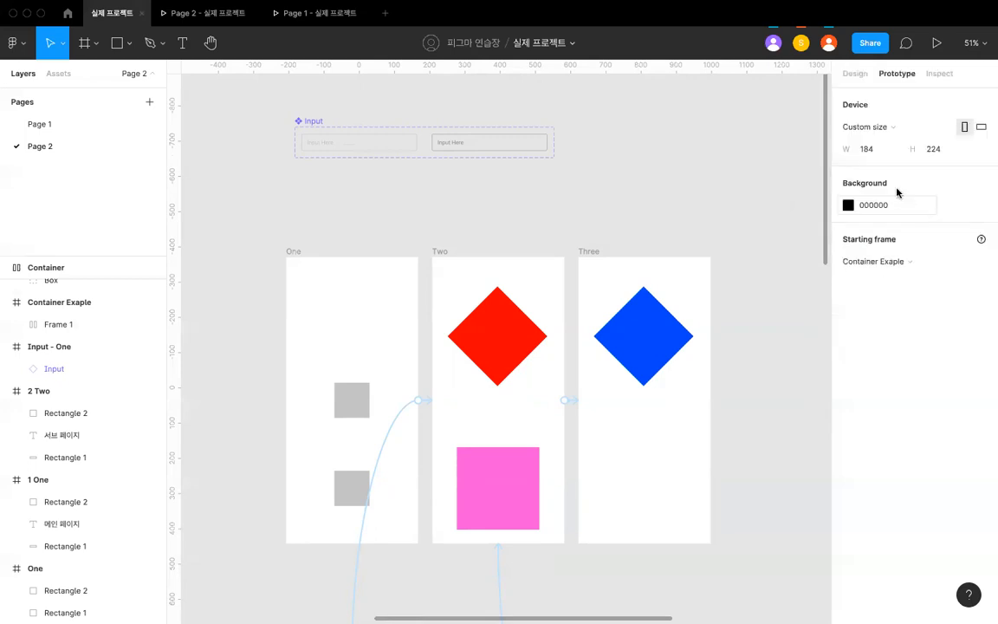
{"action": "left_click", "coordinate": [875, 128]}
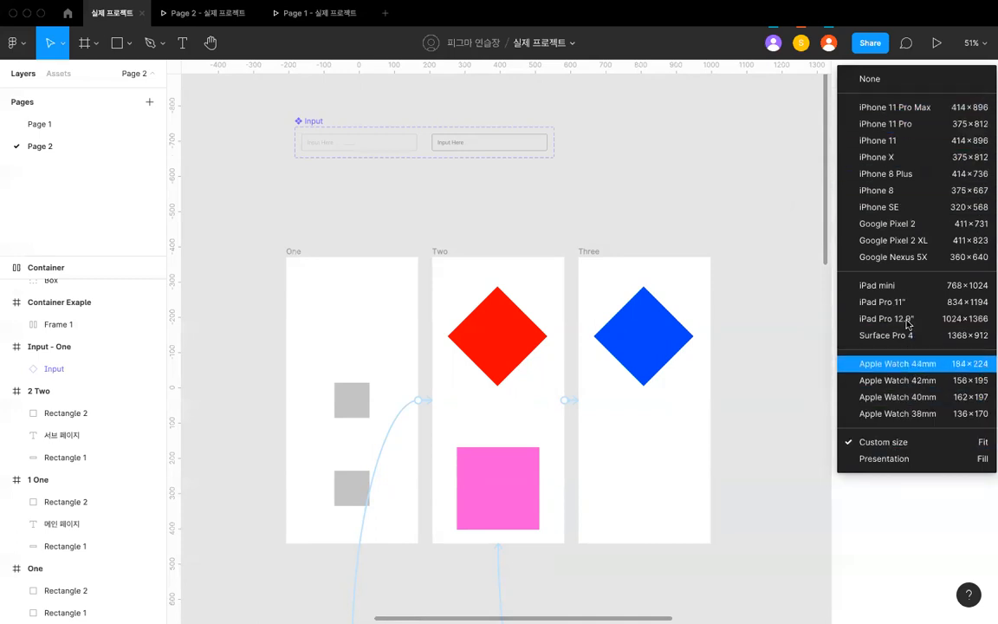
{"action": "left_click", "coordinate": [900, 193]}
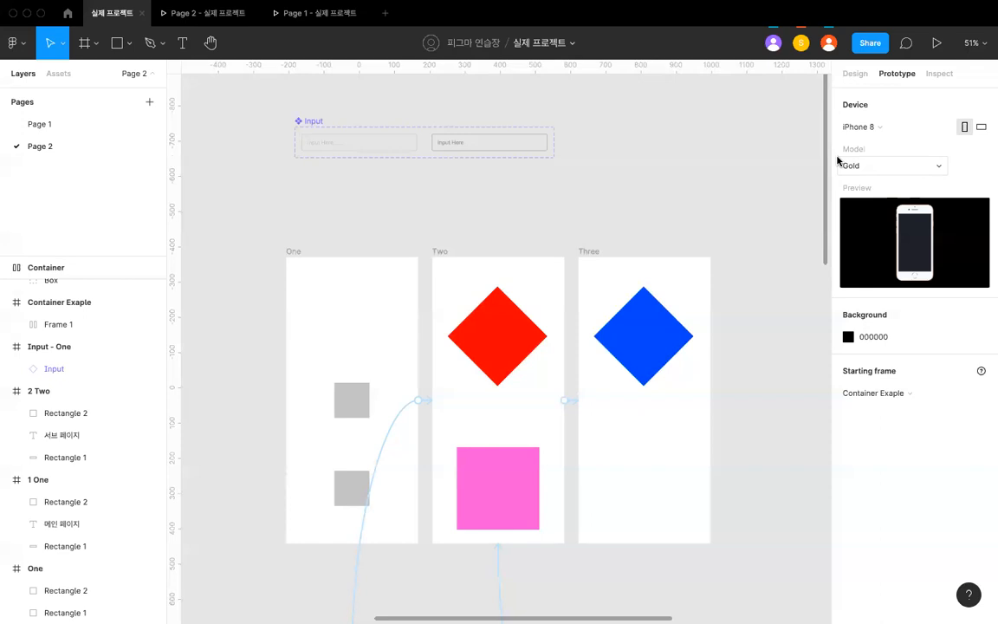
- Add a text layer reading "플랫폼" on the empty canvas above frame Three, beyond the Input component
{"action": "scroll", "coordinate": [694, 149], "scroll_direction": "up", "scroll_amount": 3}
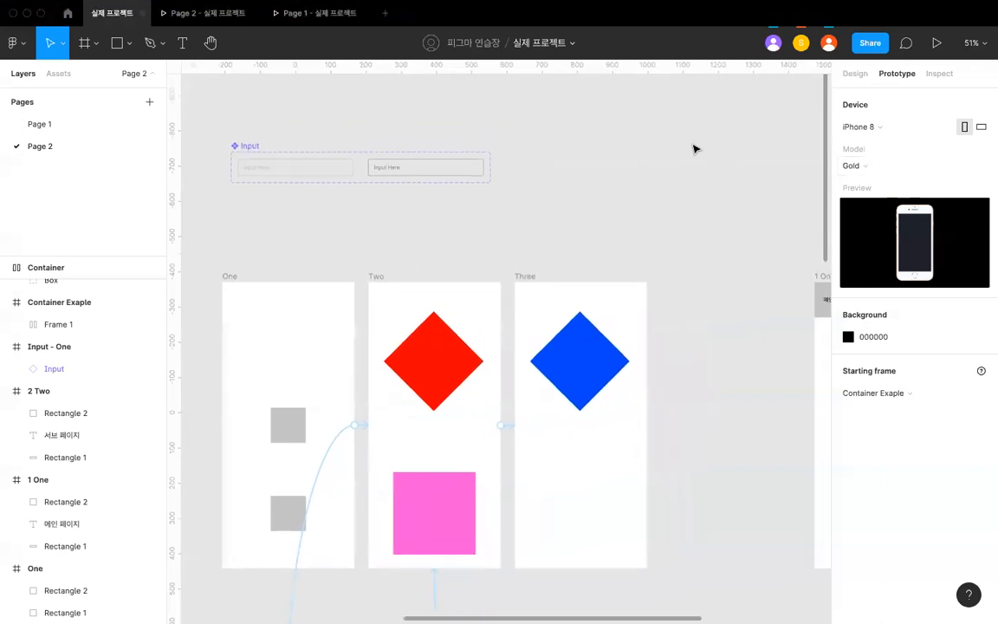
{"action": "scroll", "coordinate": [694, 149], "scroll_direction": "up", "scroll_amount": 2}
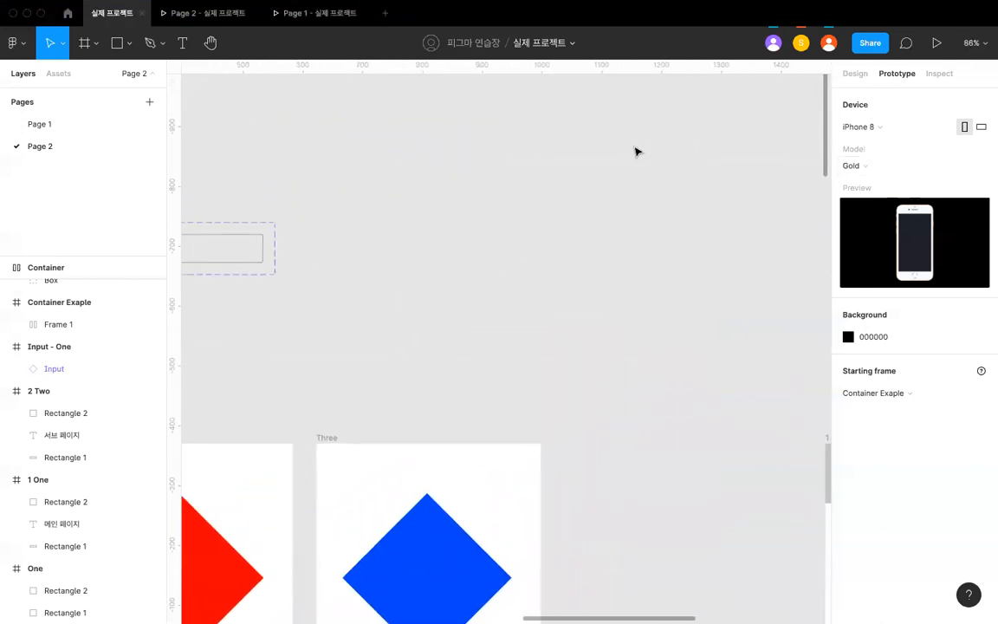
{"action": "key", "text": "t"}
{"action": "scroll", "coordinate": [547, 223], "scroll_direction": "up", "scroll_amount": 5}
{"action": "left_click", "coordinate": [546, 221]}
{"action": "type", "text": "ㅍ"}
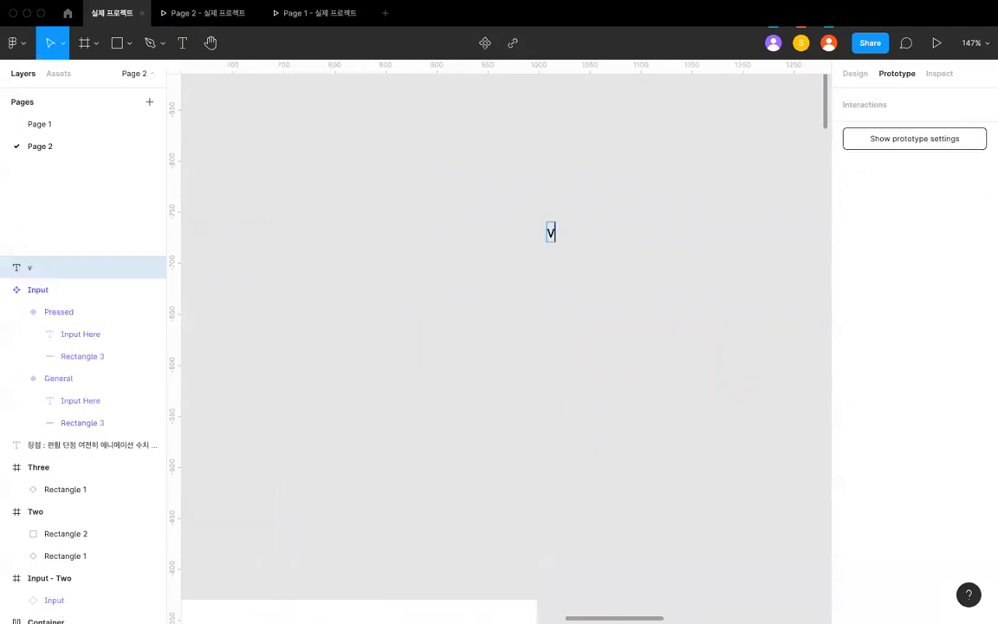
{"action": "key", "text": "BackSpace"}
{"action": "type", "text": "ㅍ"}
{"action": "key", "text": "BackSpace"}
{"action": "type", "text": "플ㄹ랫폼"}
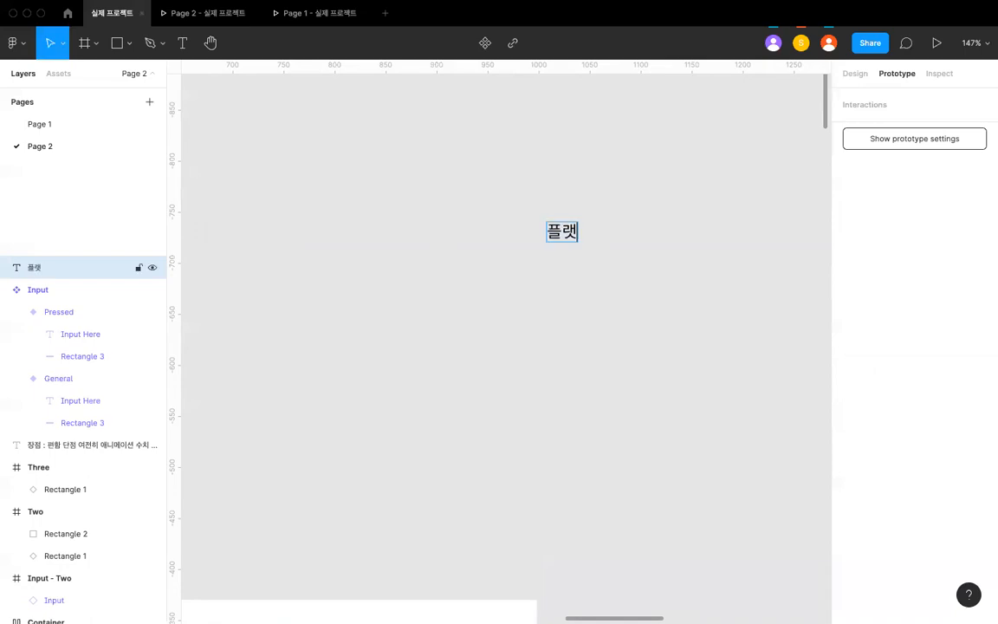
- Add the bullets "웹" and "앱" under the 플랫폼 heading, plus a separate line "etc" after a blank line
{"action": "key", "text": "Return"}
{"action": "type", "text": "- "}
{"action": "type", "text": "웹"}
{"action": "key", "text": "Return"}
{"action": "type", "text": "앱\\"}
{"action": "key", "text": "Return"}
{"action": "key", "text": "BackSpace"}
{"action": "key", "text": "BackSpace"}
{"action": "key", "text": "Return"}
{"action": "key", "text": "Return"}
{"action": "key", "text": "Return"}
{"action": "type", "text": "etc"}
- Make the 플랫폼 heading and its two bullets bold
{"action": "key", "text": "Up"}
{"action": "key", "text": "Up"}
{"action": "key", "text": "Up"}
{"action": "key", "text": "Up"}
{"action": "key", "text": "shift+Down"}
{"action": "key", "text": "shift+Down"}
{"action": "key", "text": "shift+Down"}
{"action": "key", "text": "super+b"}
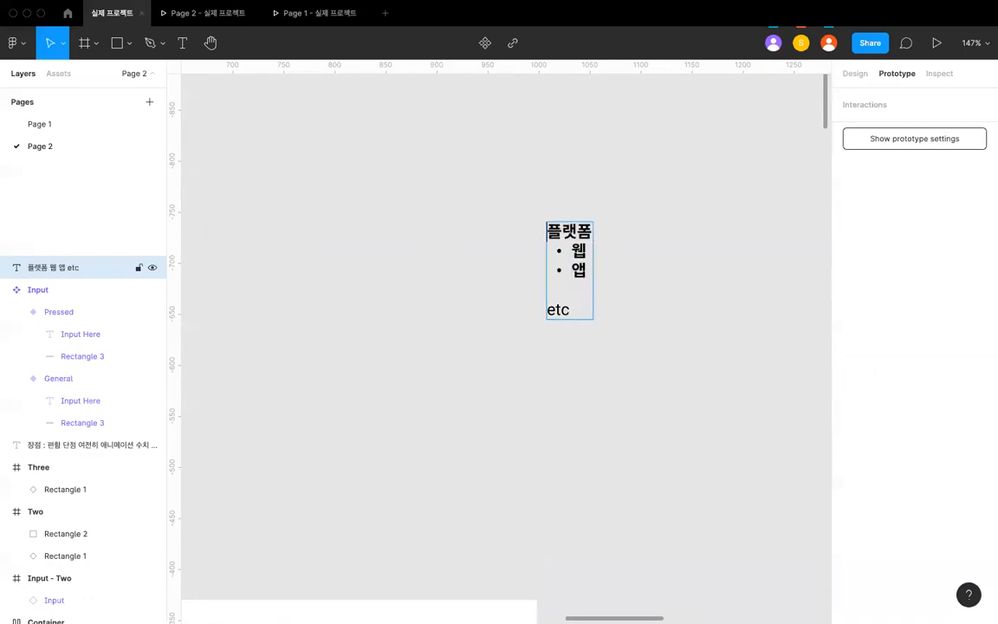
- Add the lines "2번" and "1시간" below "etc", separated from it by a blank line
{"action": "left_click", "coordinate": [573, 297]}
{"action": "key", "text": "Up"}
{"action": "key", "text": "Down"}
{"action": "key", "text": "Down"}
{"action": "key", "text": "Return"}
{"action": "key", "text": "Return"}
{"action": "type", "text": "2qjs"}
{"action": "key", "text": "BackSpace"}
{"action": "key", "text": "BackSpace"}
{"action": "key", "text": "BackSpace"}
{"action": "type", "text": "qj"}
{"action": "key", "text": "BackSpace"}
{"action": "key", "text": "BackSpace"}
{"action": "type", "text": "번"}
{"action": "key", "text": "Return"}
{"action": "type", "text": "1시간"}
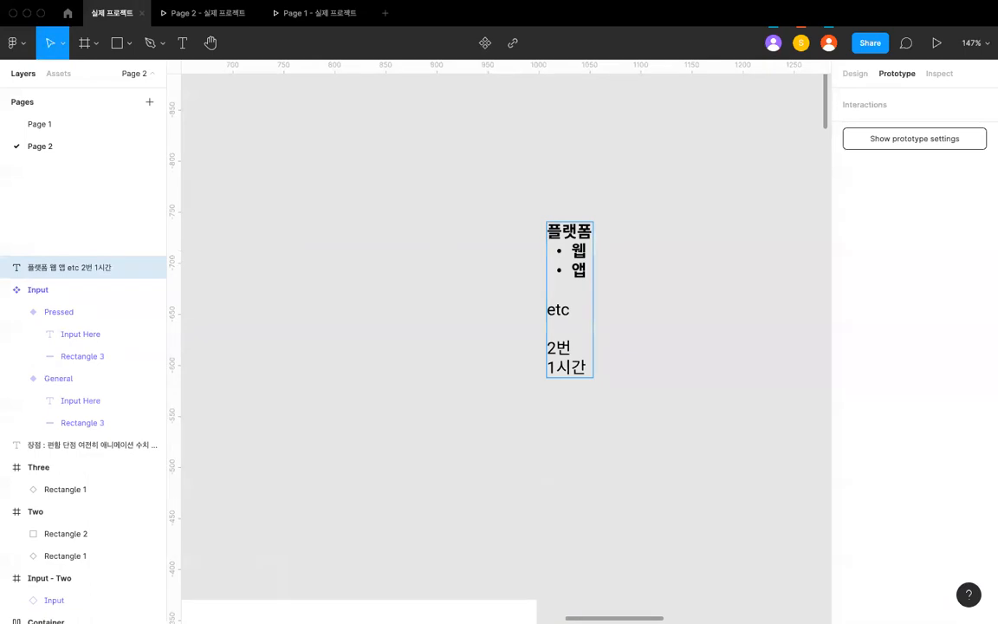
- Highlight the 플랫폼 heading together with its 웹 and 앱 bullets
{"action": "left_click", "coordinate": [592, 232]}
{"action": "key", "text": "super+Left"}
{"action": "key", "text": "super+Right"}
{"action": "key", "text": "super+Left"}
{"action": "key", "text": "shift+Down"}
{"action": "key", "text": "shift+Down"}
{"action": "key", "text": "shift+Down"}
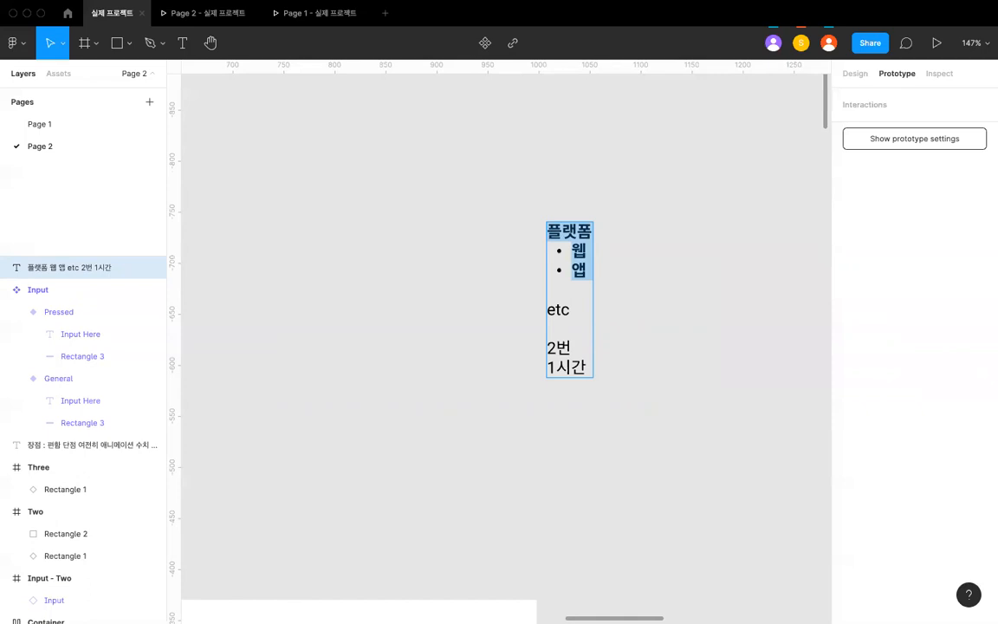
- Prefix the 웹 bullet with "6주차 :" so it reads "6주차 : 웹"
{"action": "key", "text": "Down"}
{"action": "key", "text": "Up"}
{"action": "key", "text": "Up"}
{"action": "key", "text": "Up"}
{"action": "key", "text": "Up"}
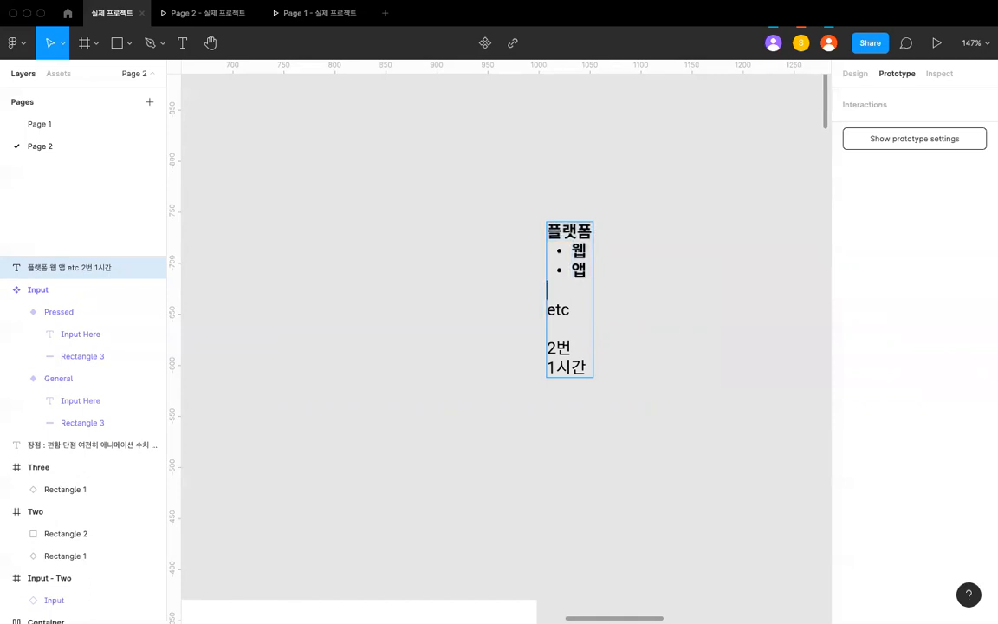
{"action": "key", "text": "Down"}
{"action": "type", "text": "6주차 :"}
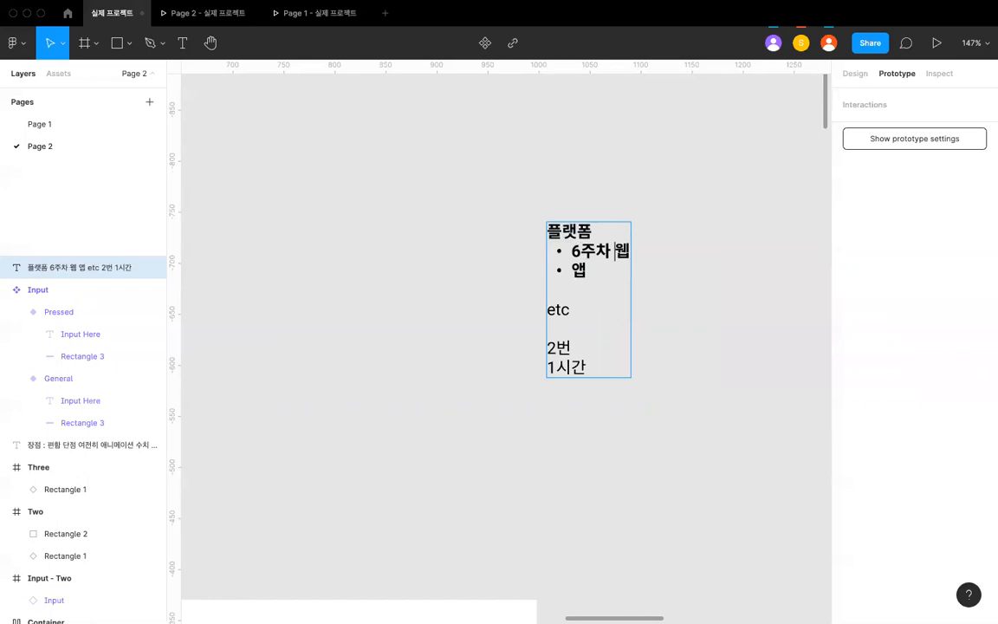
{"action": "key", "text": "Right"}
{"action": "key", "text": "Right"}
{"action": "key", "text": "Right"}
{"action": "key", "text": "Right"}
{"action": "key", "text": "Right"}
{"action": "key", "text": "BackSpace"}
- Prefix the 앱 bullet with "7주차 :" so it reads "7주차 : 앱"
{"action": "key", "text": "Down"}
{"action": "key", "text": "Left"}
{"action": "type", "text": "7주차 :"}
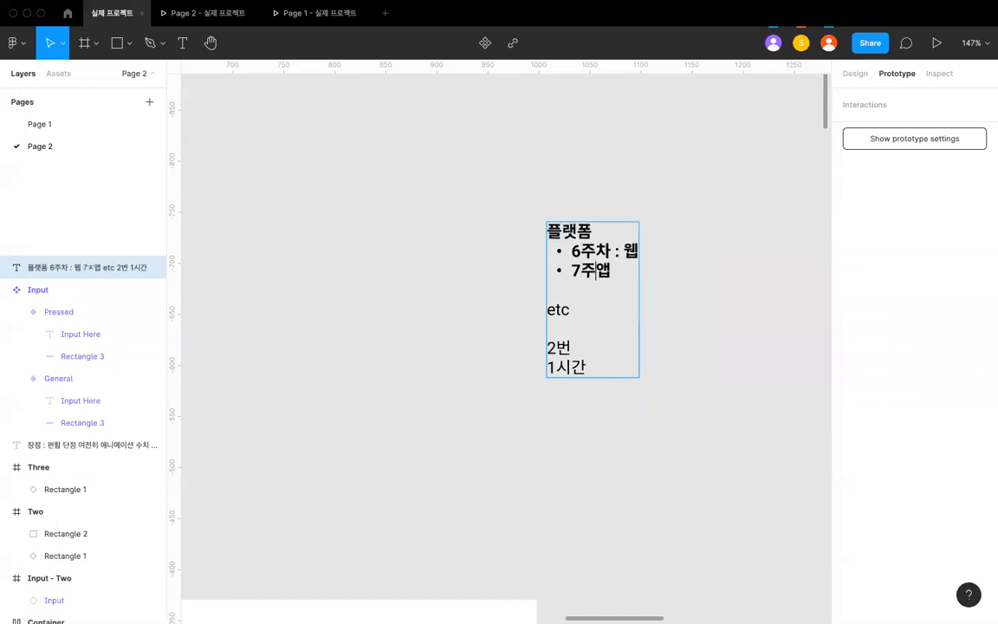
{"action": "key", "text": "Down"}
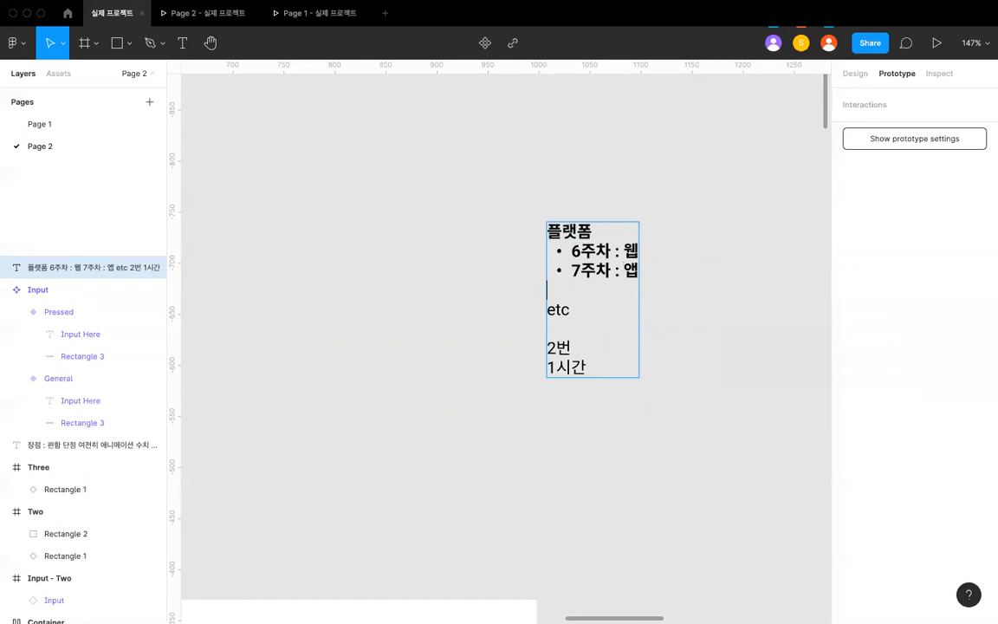
- Add another blank line above "etc" and highlight the 플랫폼 heading together with its 6주차 and 7주차 bullets
{"action": "key", "text": "Return"}
{"action": "key", "text": "Up"}
{"action": "key", "text": "Up"}
{"action": "key", "text": "Up"}
{"action": "key", "text": "Up"}
{"action": "key", "text": "shift+Down"}
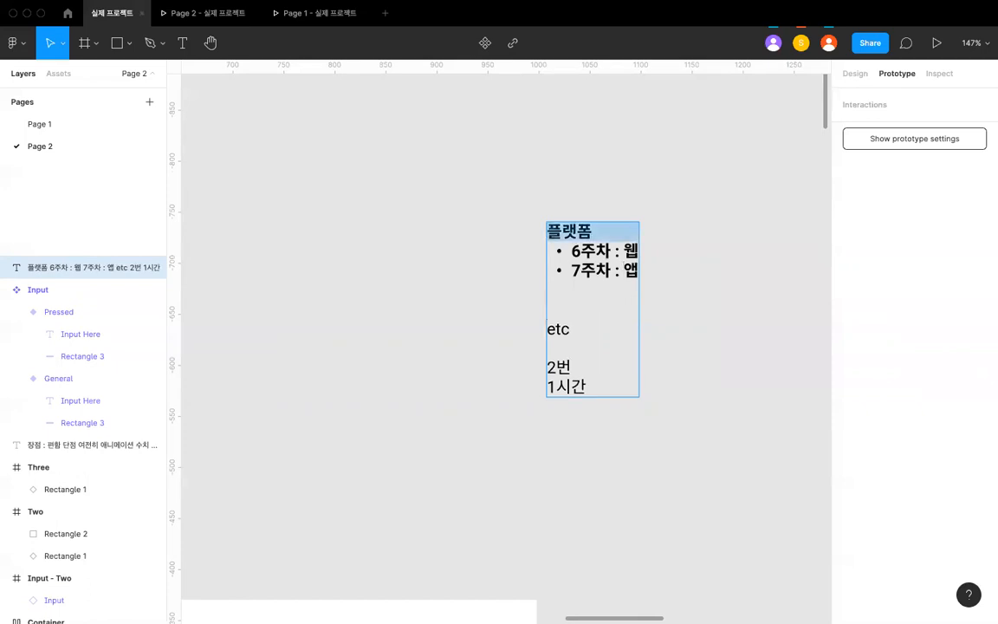
{"action": "key", "text": "shift+Down"}
{"action": "key", "text": "shift+Down"}
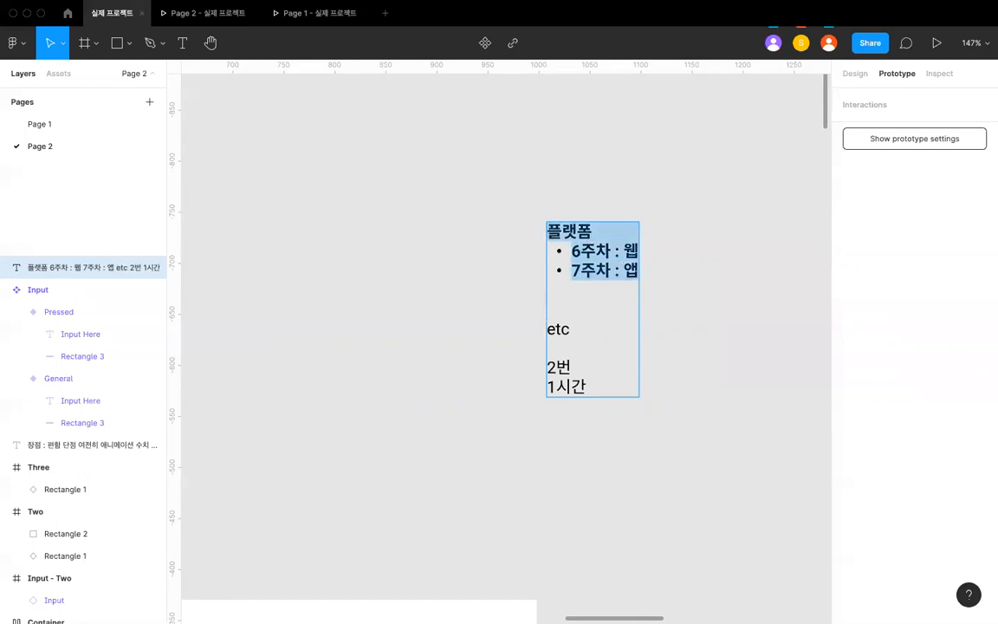
- Highlight the "6주차 : 웹" and "7주차 : 앱" bullets in turn to point them out
{"action": "left_click", "coordinate": [580, 269]}
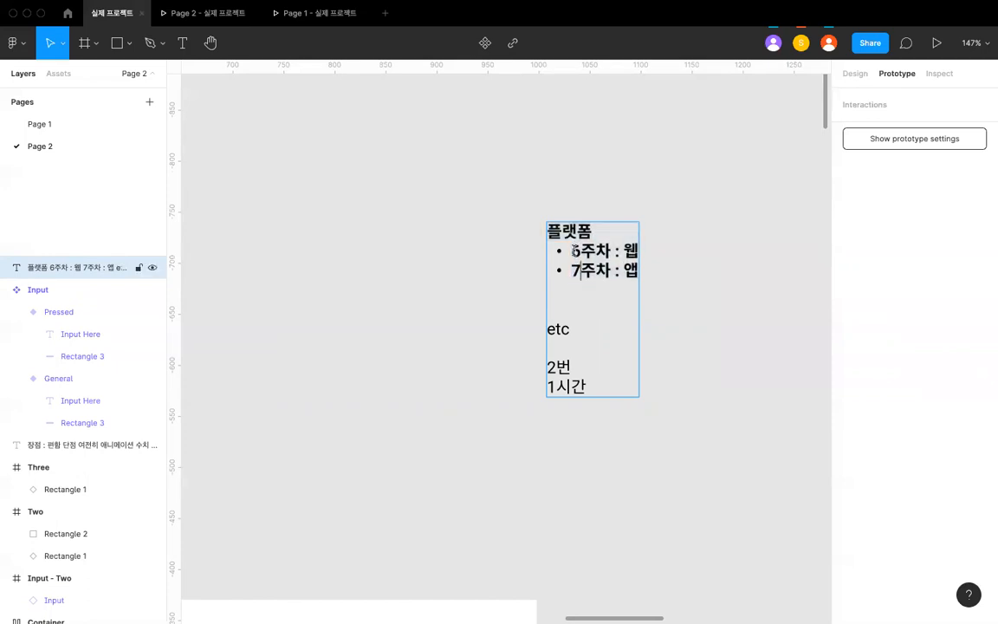
{"action": "double_click", "coordinate": [568, 232]}
{"action": "double_click", "coordinate": [588, 250]}
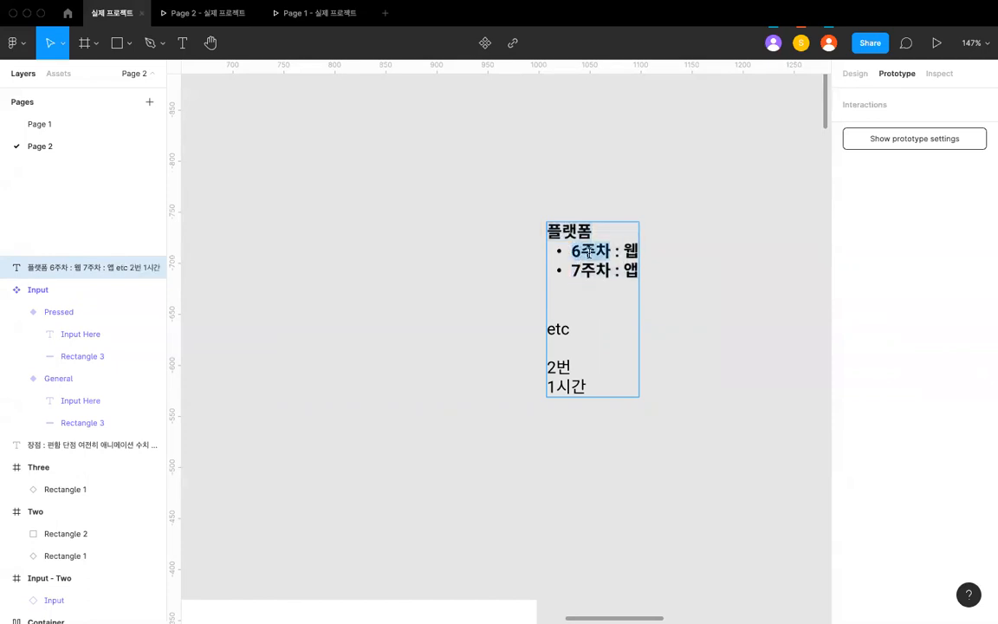
{"action": "left_click", "coordinate": [593, 251]}
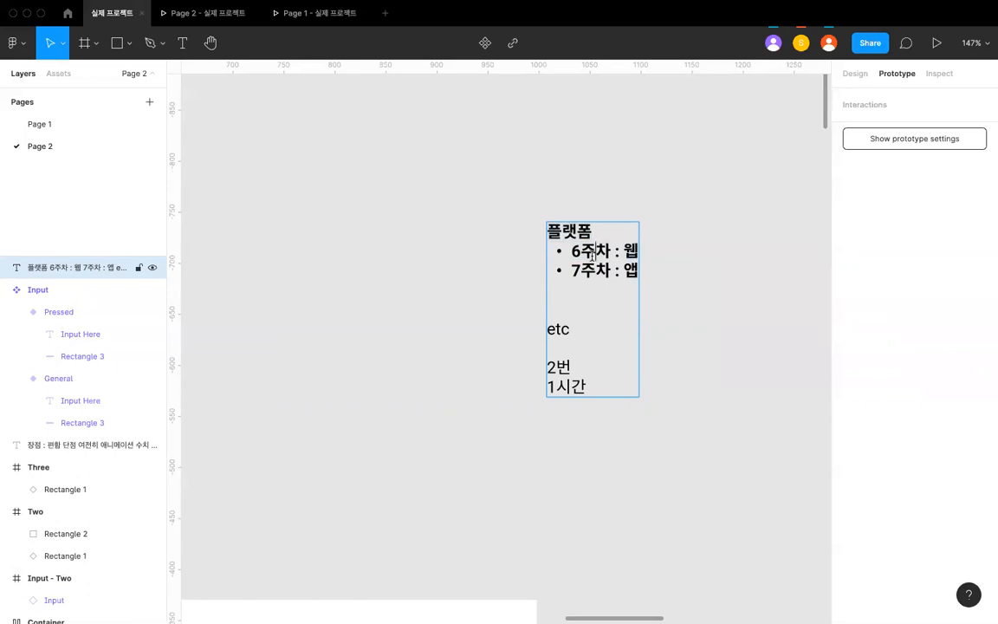
{"action": "triple_click", "coordinate": [593, 263]}
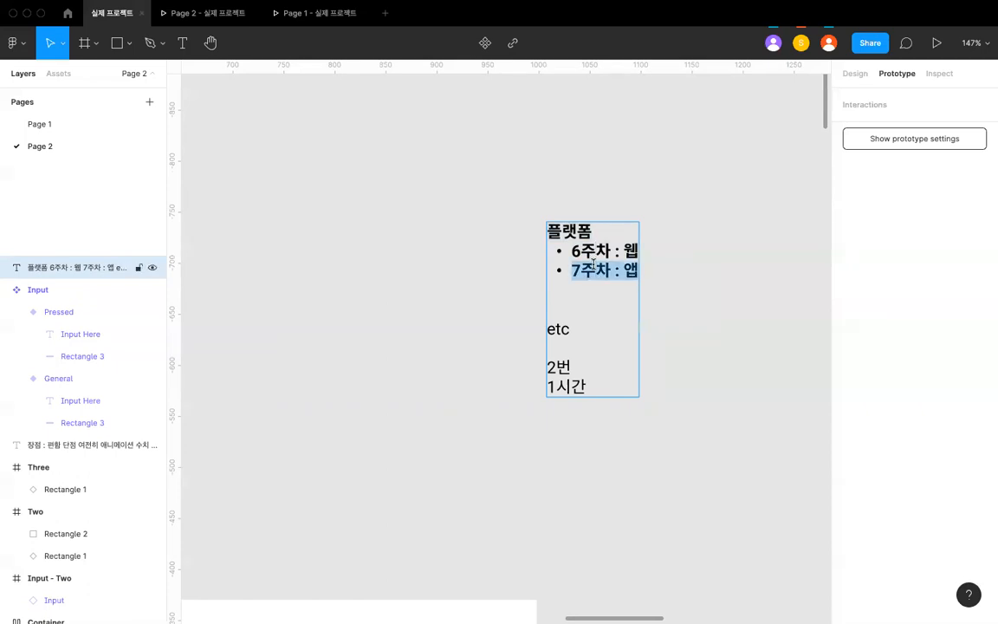
{"action": "triple_click", "coordinate": [594, 255]}
{"action": "double_click", "coordinate": [599, 269]}
{"action": "left_click", "coordinate": [598, 250]}
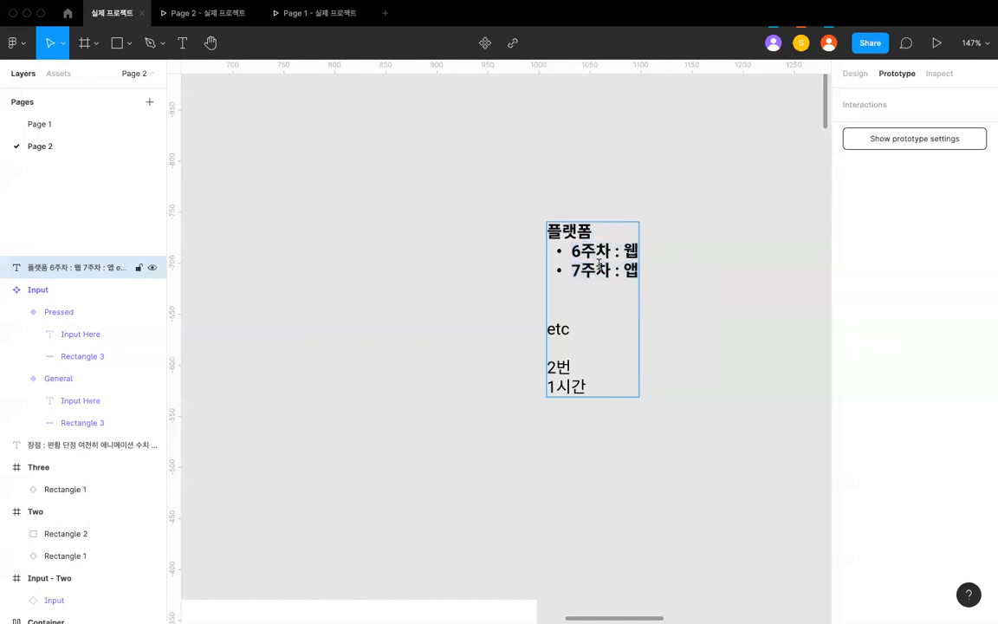
{"action": "triple_click", "coordinate": [600, 250]}
{"action": "left_click", "coordinate": [599, 250]}
- Insert three more blank lines above "etc" and write "Or" one blank line below the 7주차 bullet
{"action": "left_click", "coordinate": [594, 305]}
{"action": "key", "text": "Return"}
{"action": "key", "text": "Return"}
{"action": "key", "text": "Return"}
{"action": "key", "text": "Return"}
{"action": "key", "text": "Up"}
{"action": "key", "text": "Up"}
{"action": "key", "text": "Up"}
{"action": "key", "text": "Up"}
{"action": "key", "text": "Up"}
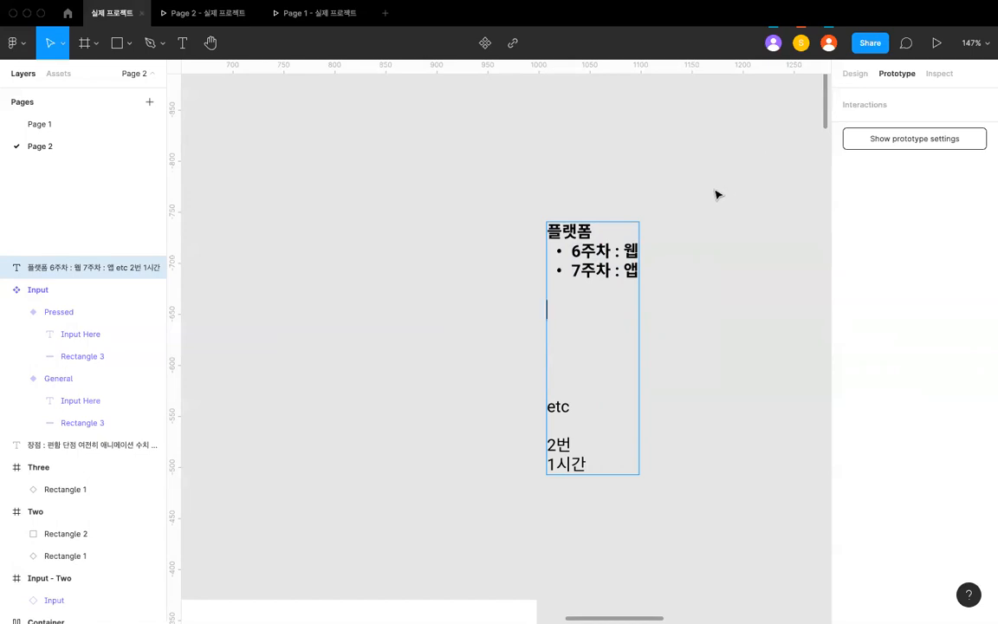
{"action": "type", "text": "ㄷ"}
{"action": "key", "text": "BackSpace"}
{"action": "type", "text": "Or"}
- Start a bulleted list under "Or" with the item "디자인 시스템"
{"action": "key", "text": "Return"}
{"action": "type", "text": "-"}
{"action": "key", "text": "BackSpace"}
{"action": "type", "text": "- 디자인 시"}
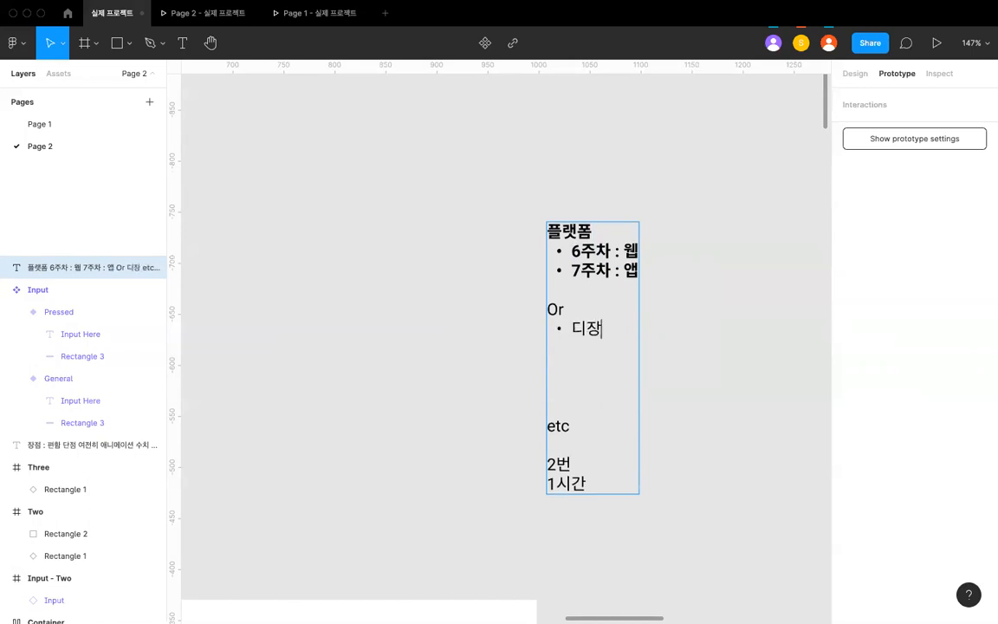
{"action": "type", "text": "스템"}
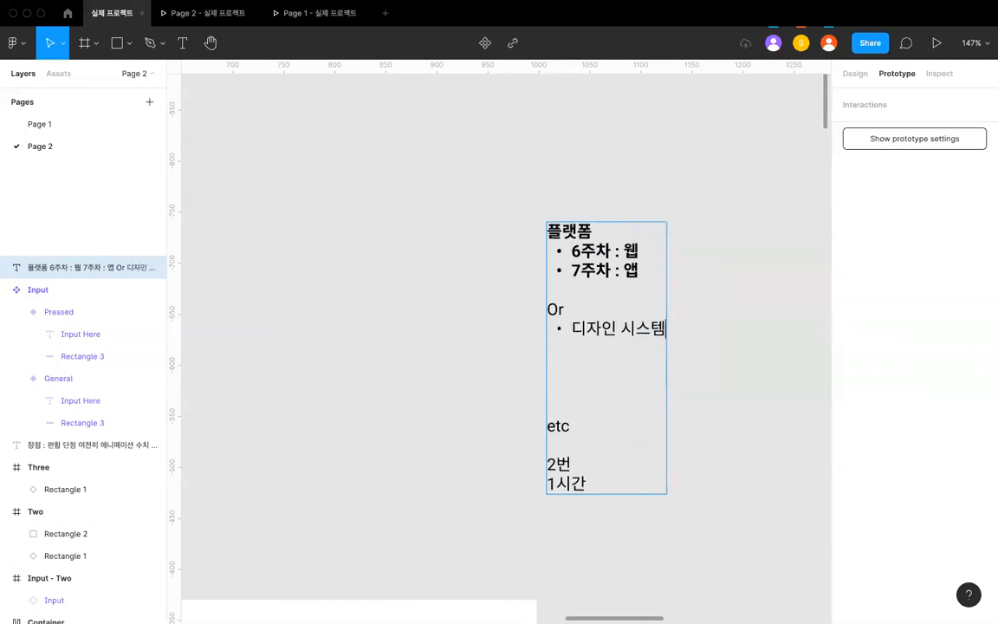
- Add a second bullet reading "본인이 만든" below the 디자인 시스템 bullet
{"action": "key", "text": "Return"}
{"action": "type", "text": "ㅂ"}
{"action": "key", "text": "BackSpace"}
{"action": "type", "text": "본이"}
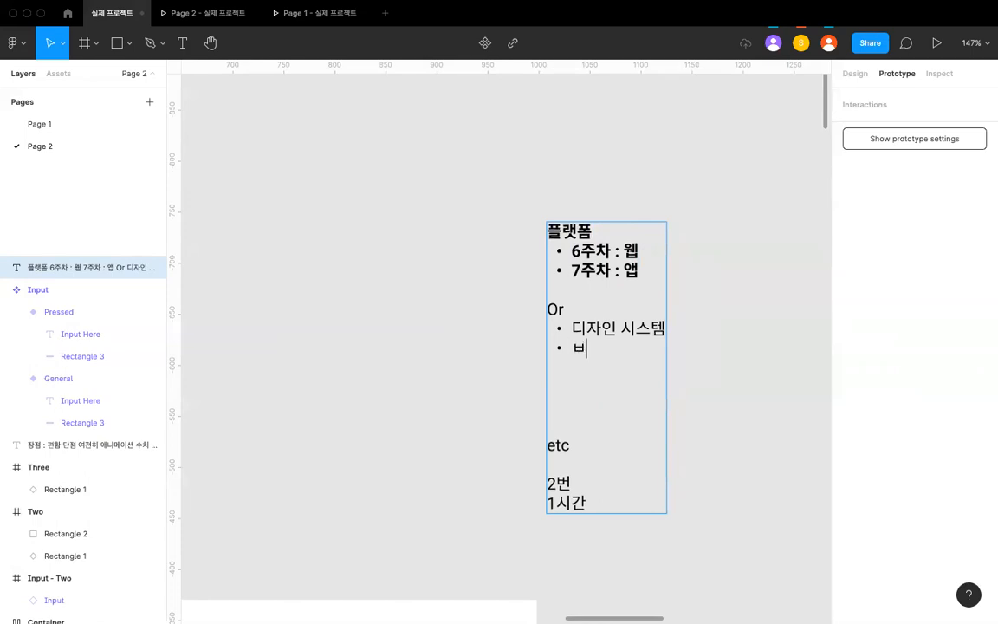
{"action": "type", "text": "인이 만드"}
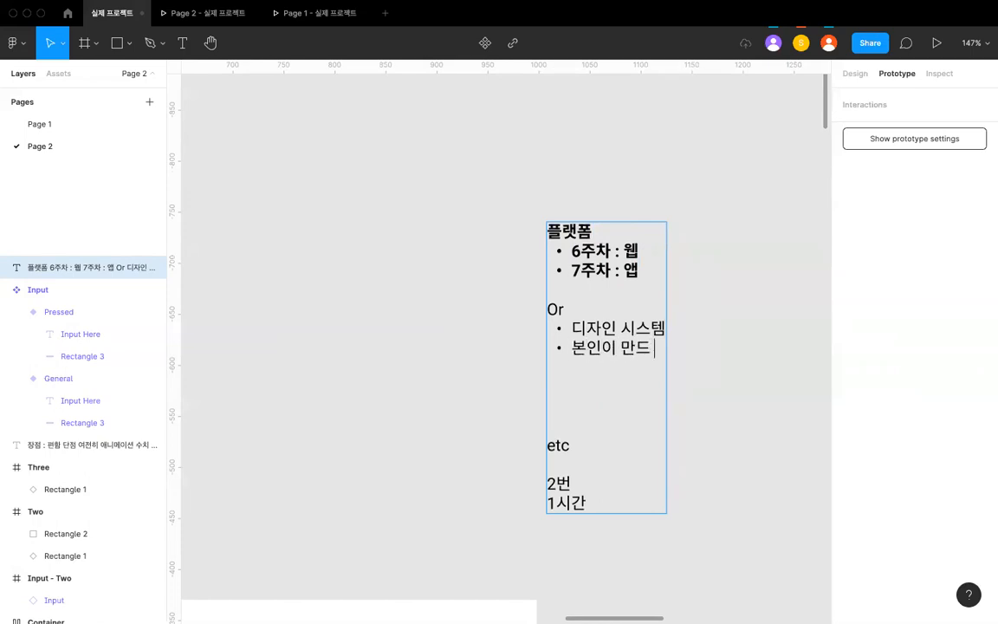
{"action": "type", "text": "ㄴ"}
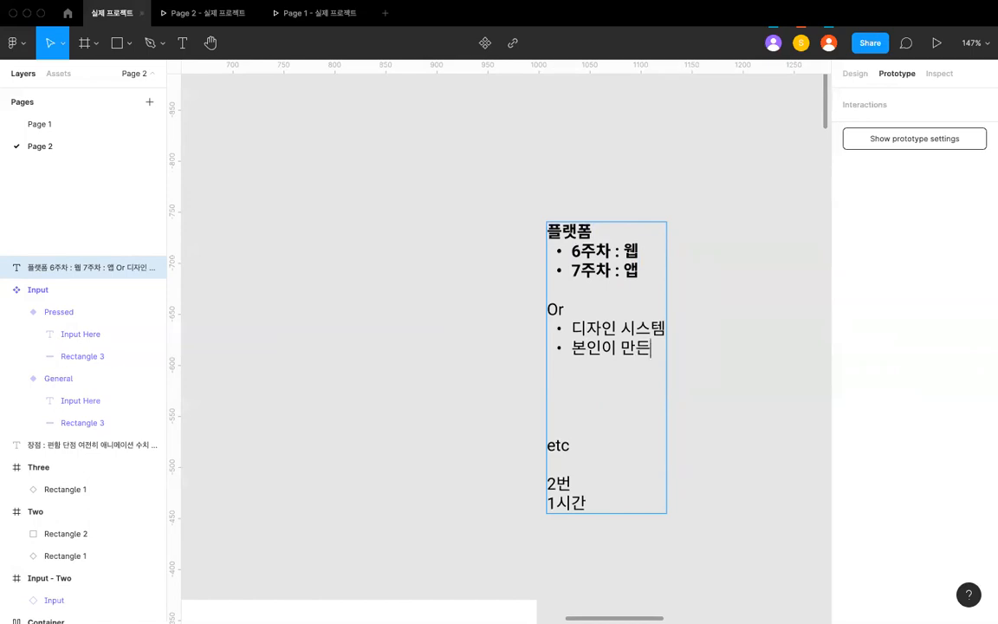
- Highlight the 디자인 시스템 bullet and the 본인이 만든 bullet in turn to point them out
{"action": "double_click", "coordinate": [620, 322]}
{"action": "triple_click", "coordinate": [620, 322]}
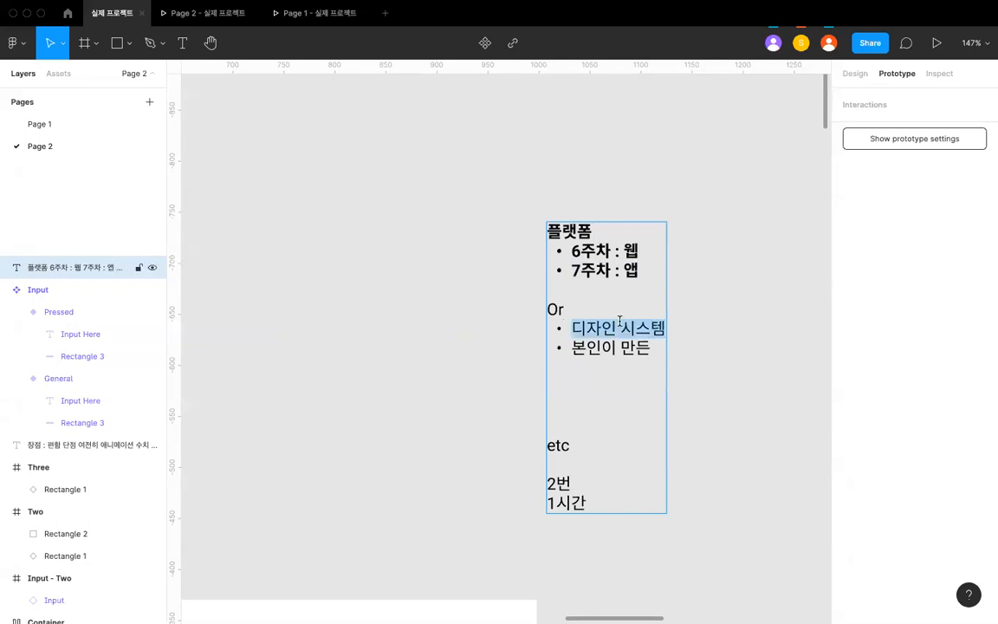
{"action": "double_click", "coordinate": [604, 344]}
{"action": "triple_click", "coordinate": [604, 344]}
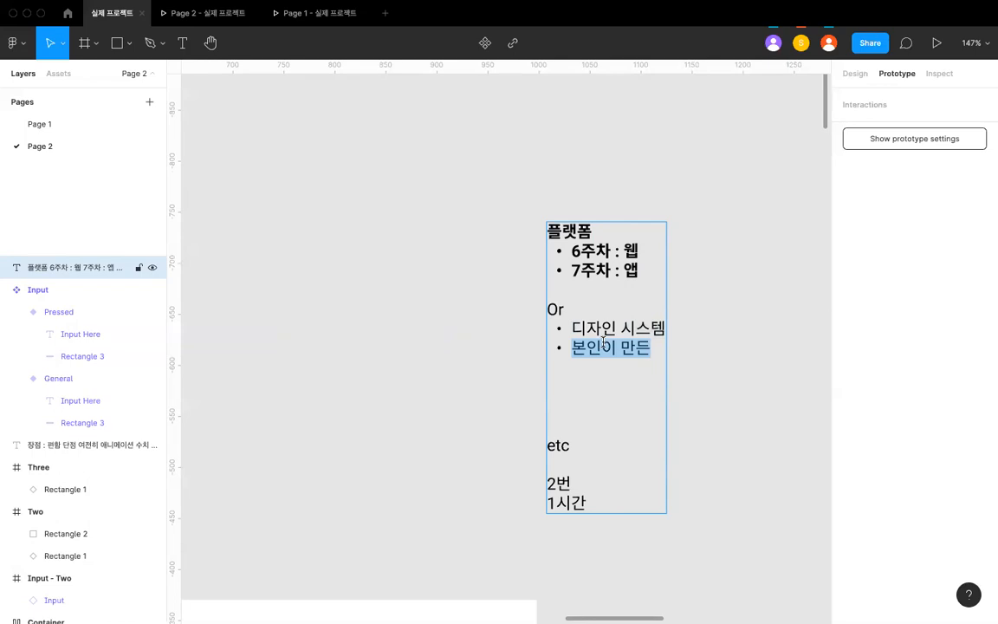
{"action": "left_click", "coordinate": [604, 342]}
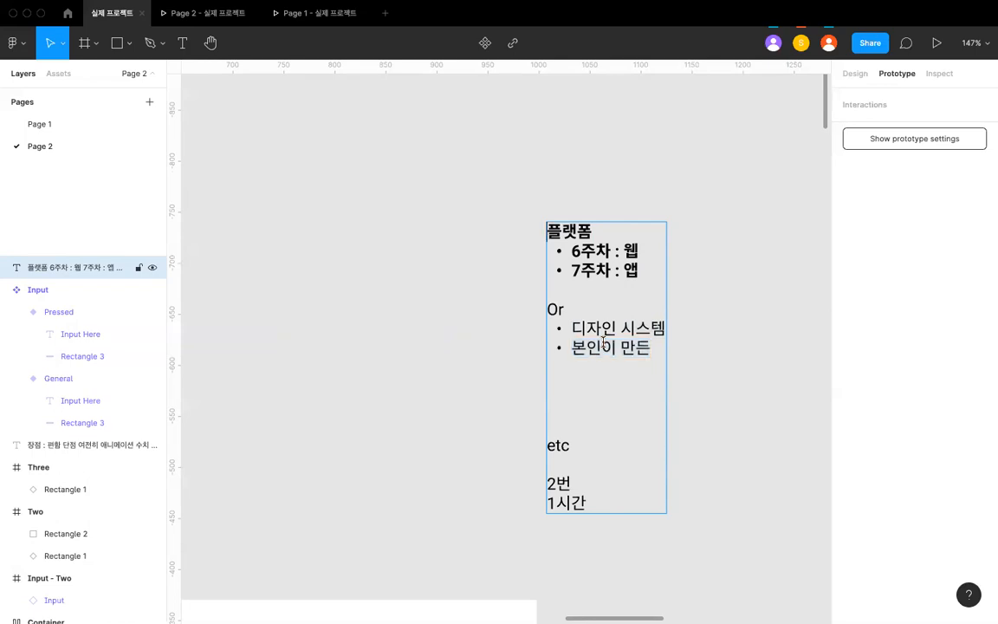
{"action": "key", "text": "super+Left"}
{"action": "key", "text": "super+Right"}
{"action": "key", "text": "Down"}
{"action": "key", "text": "super+Right"}
{"action": "key", "text": "super+Left"}
{"action": "key", "text": "super+Right"}
- Delete the "etc", "2번" and "1시간" lines from the end of the note
{"action": "double_click", "coordinate": [582, 372]}
{"action": "key", "text": "Return"}
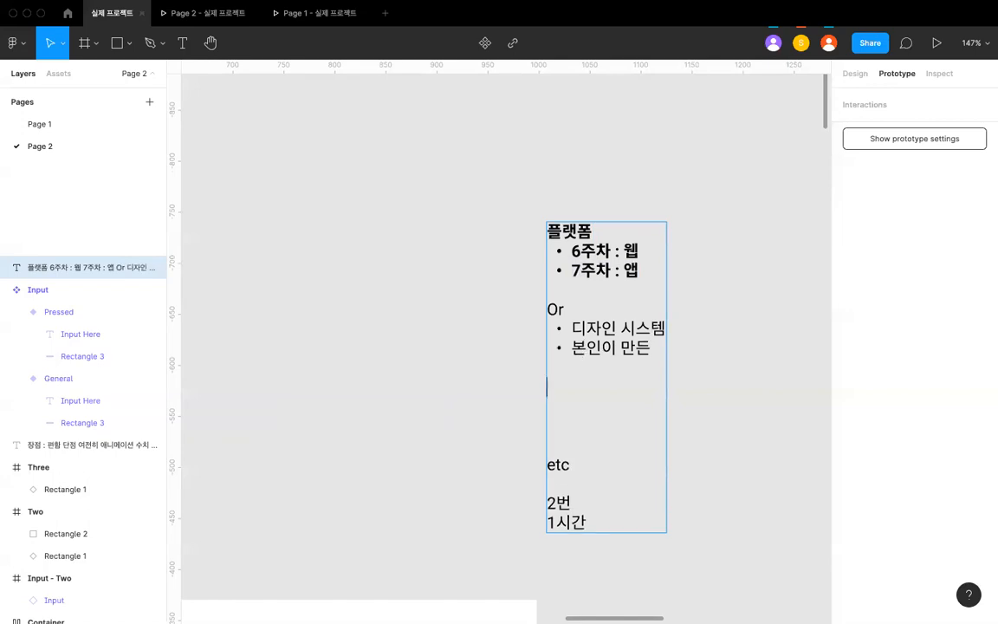
{"action": "key", "text": "shift+Down"}
{"action": "key", "text": "shift+Down"}
{"action": "key", "text": "shift+Down"}
{"action": "key", "text": "shift+Down"}
{"action": "key", "text": "shift+Down"}
{"action": "key", "text": "shift+Down"}
{"action": "key", "text": "shift+Down"}
{"action": "key", "text": "BackSpace"}
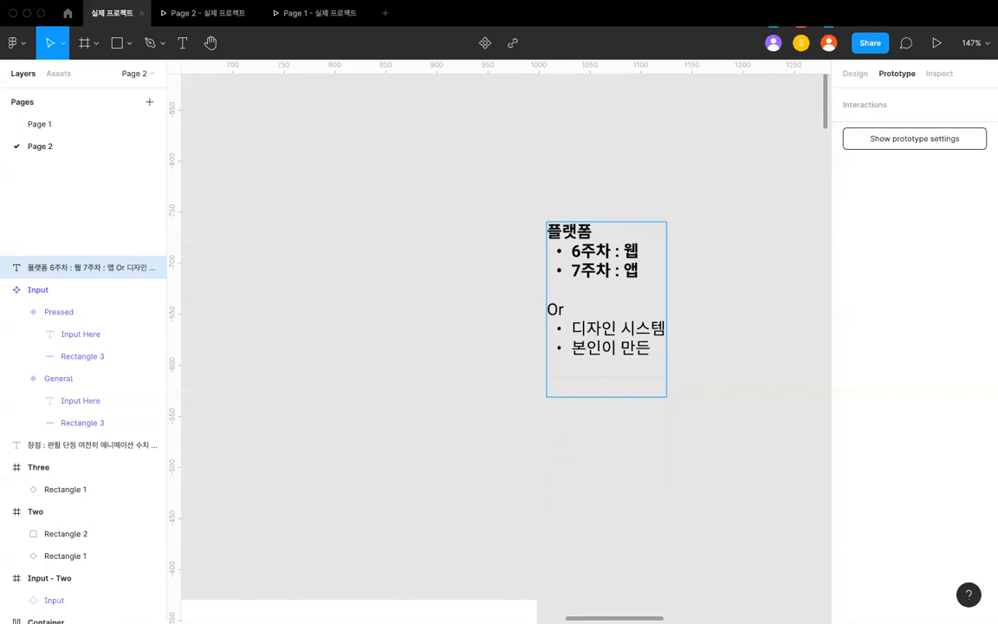
{"action": "type", "text": "2번  ."}
{"action": "key", "text": "BackSpace"}
{"action": "key", "text": "BackSpace"}
{"action": "key", "text": "BackSpace"}
{"action": "type", "text": ":"}
{"action": "key", "text": "shift+super+Left"}
{"action": "key", "text": "BackSpace"}
{"action": "double_click", "coordinate": [594, 309]}
{"action": "left_click", "coordinate": [587, 389]}
{"action": "mouse_move", "coordinate": [563, 608]}
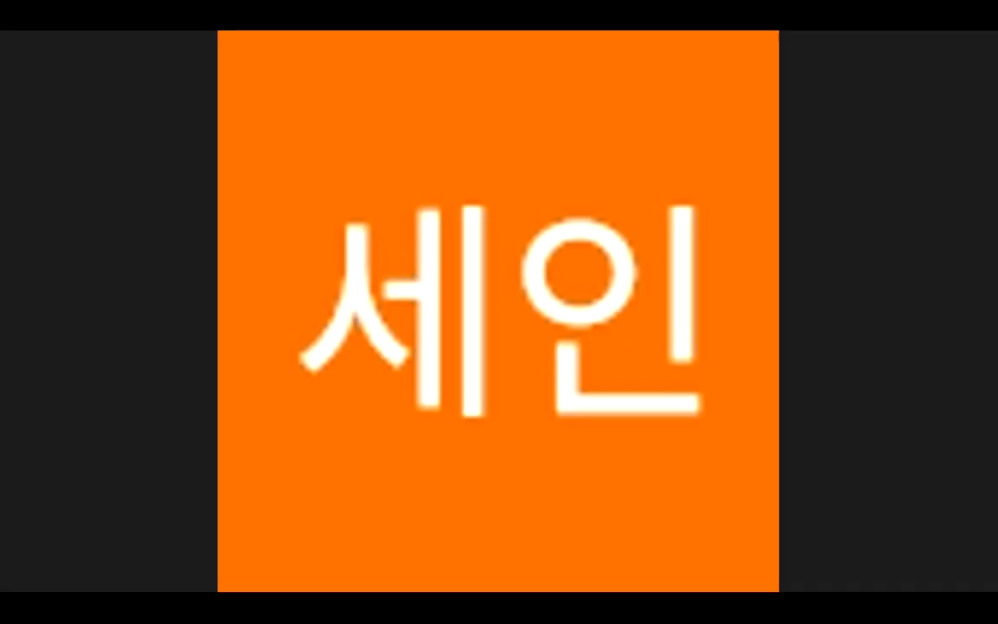